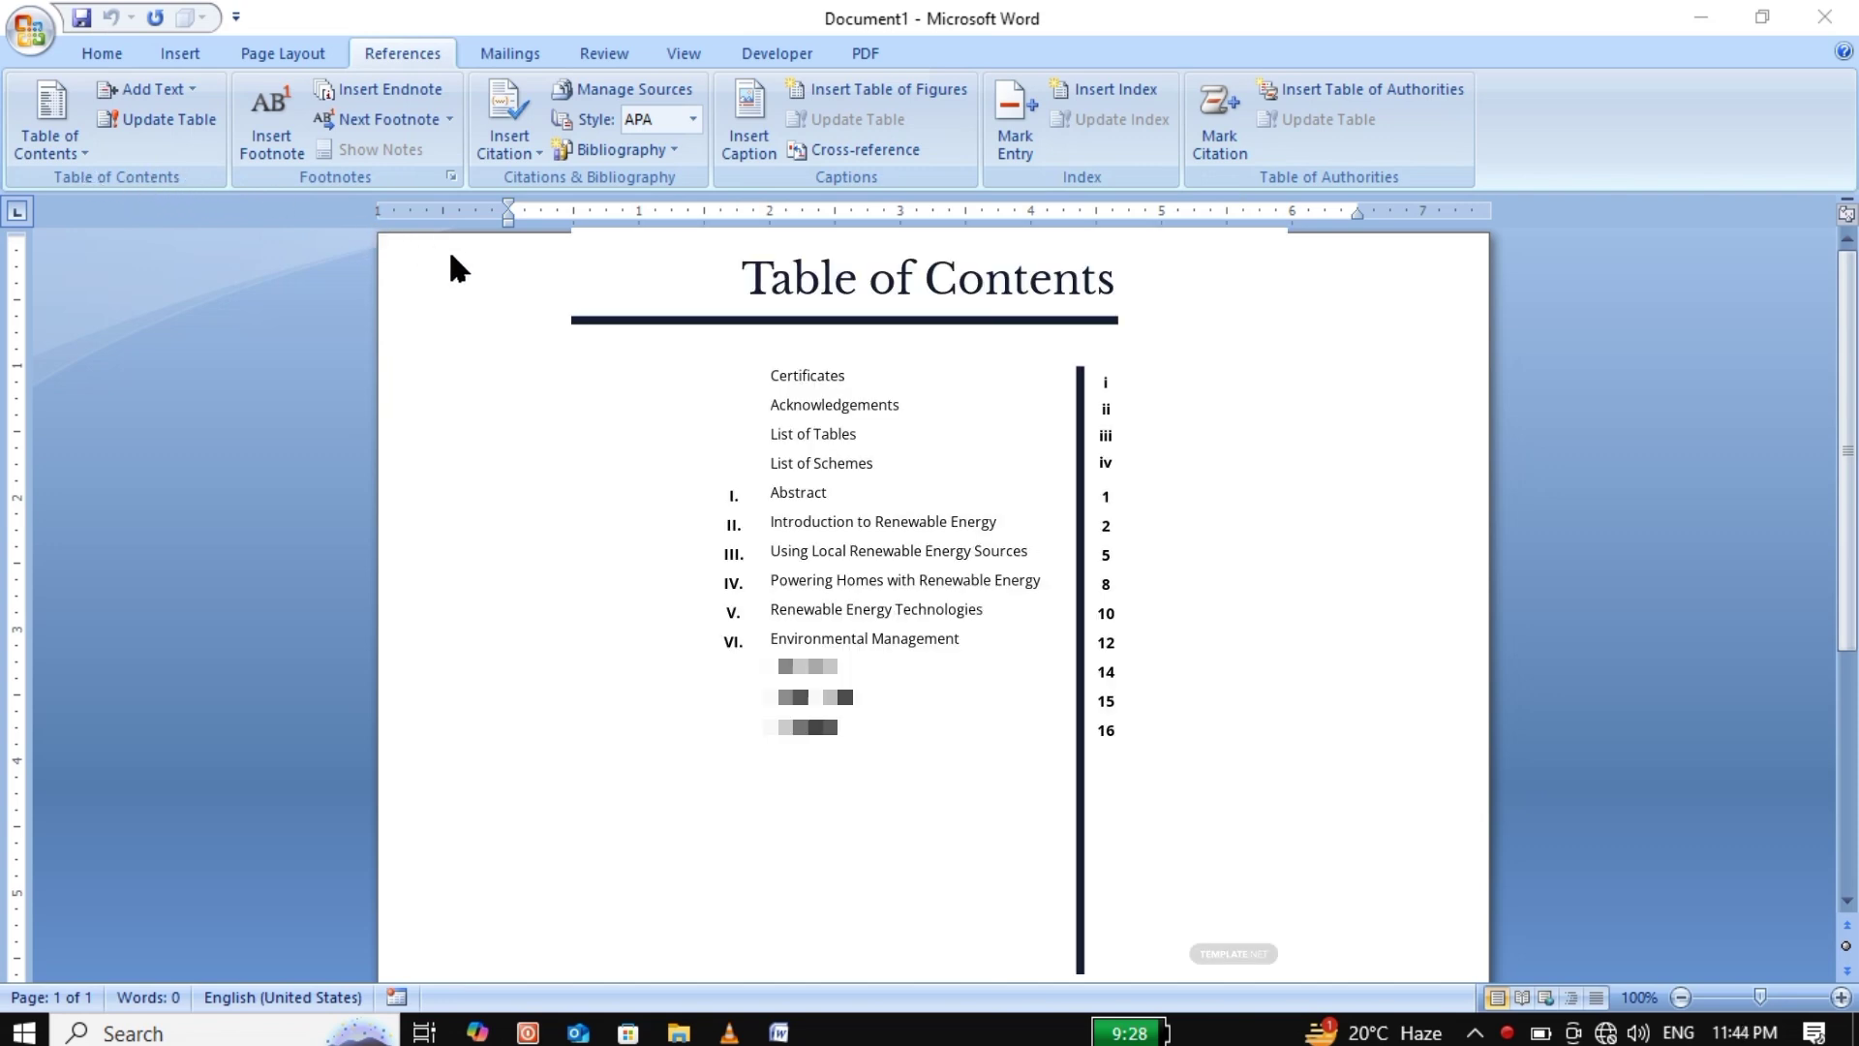
Generate ten paragraphs of sample text in the blank document with the =rand(10) function.
{"action": "left_click", "coordinate": [494, 338]}
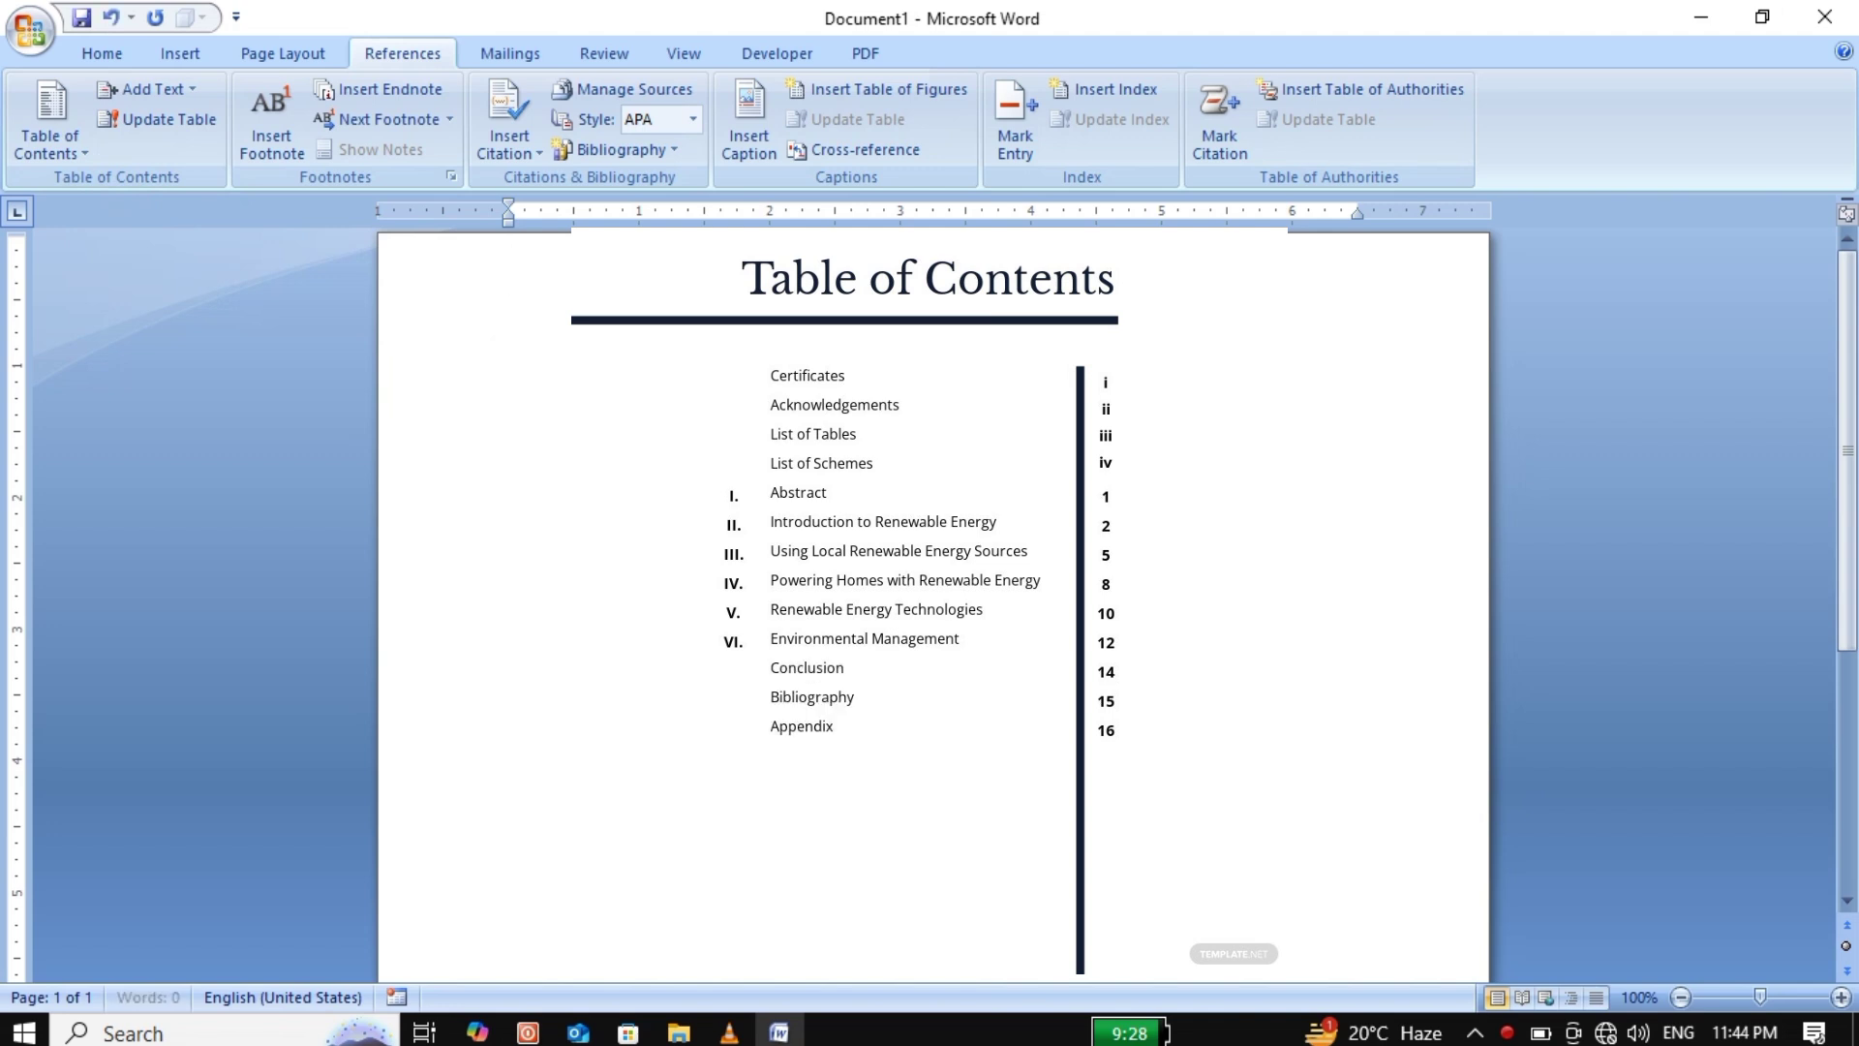
{"action": "type", "text": "=rand"}
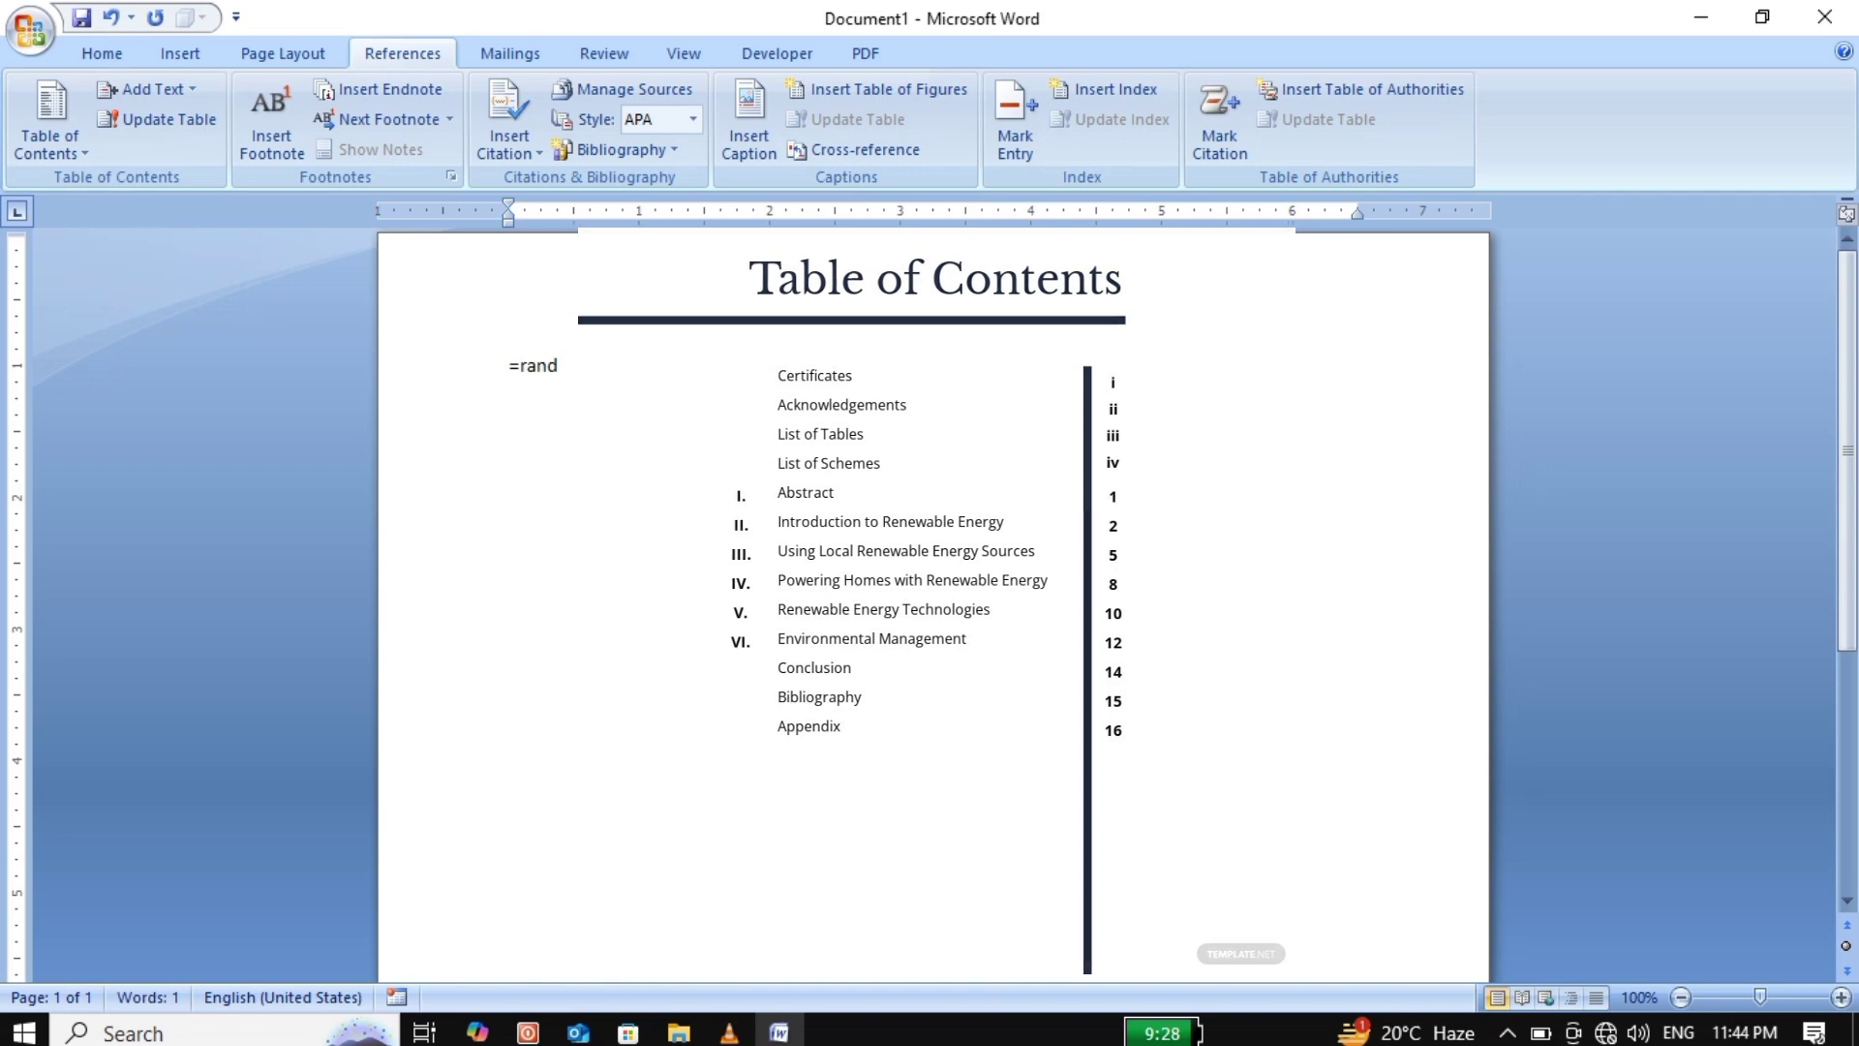
{"action": "type", "text": "("}
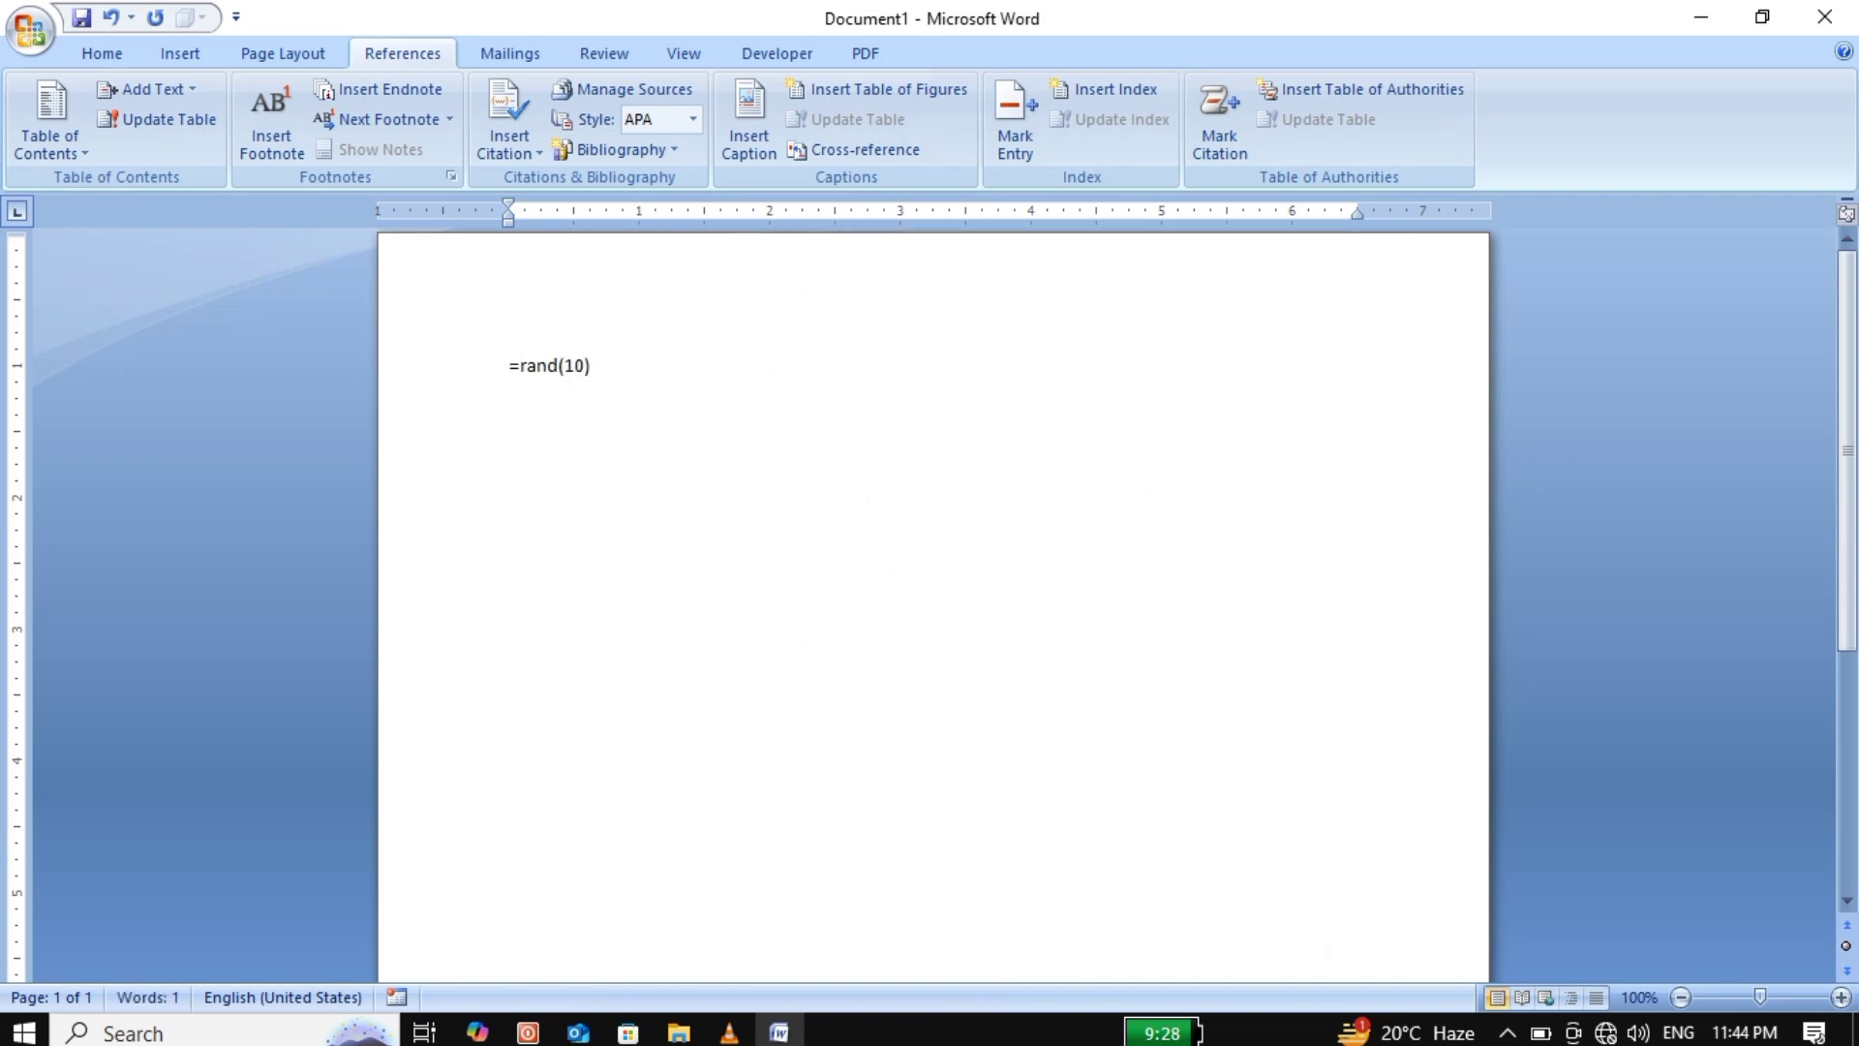
{"action": "type", "text": "10)"}
{"action": "key", "text": "Return"}
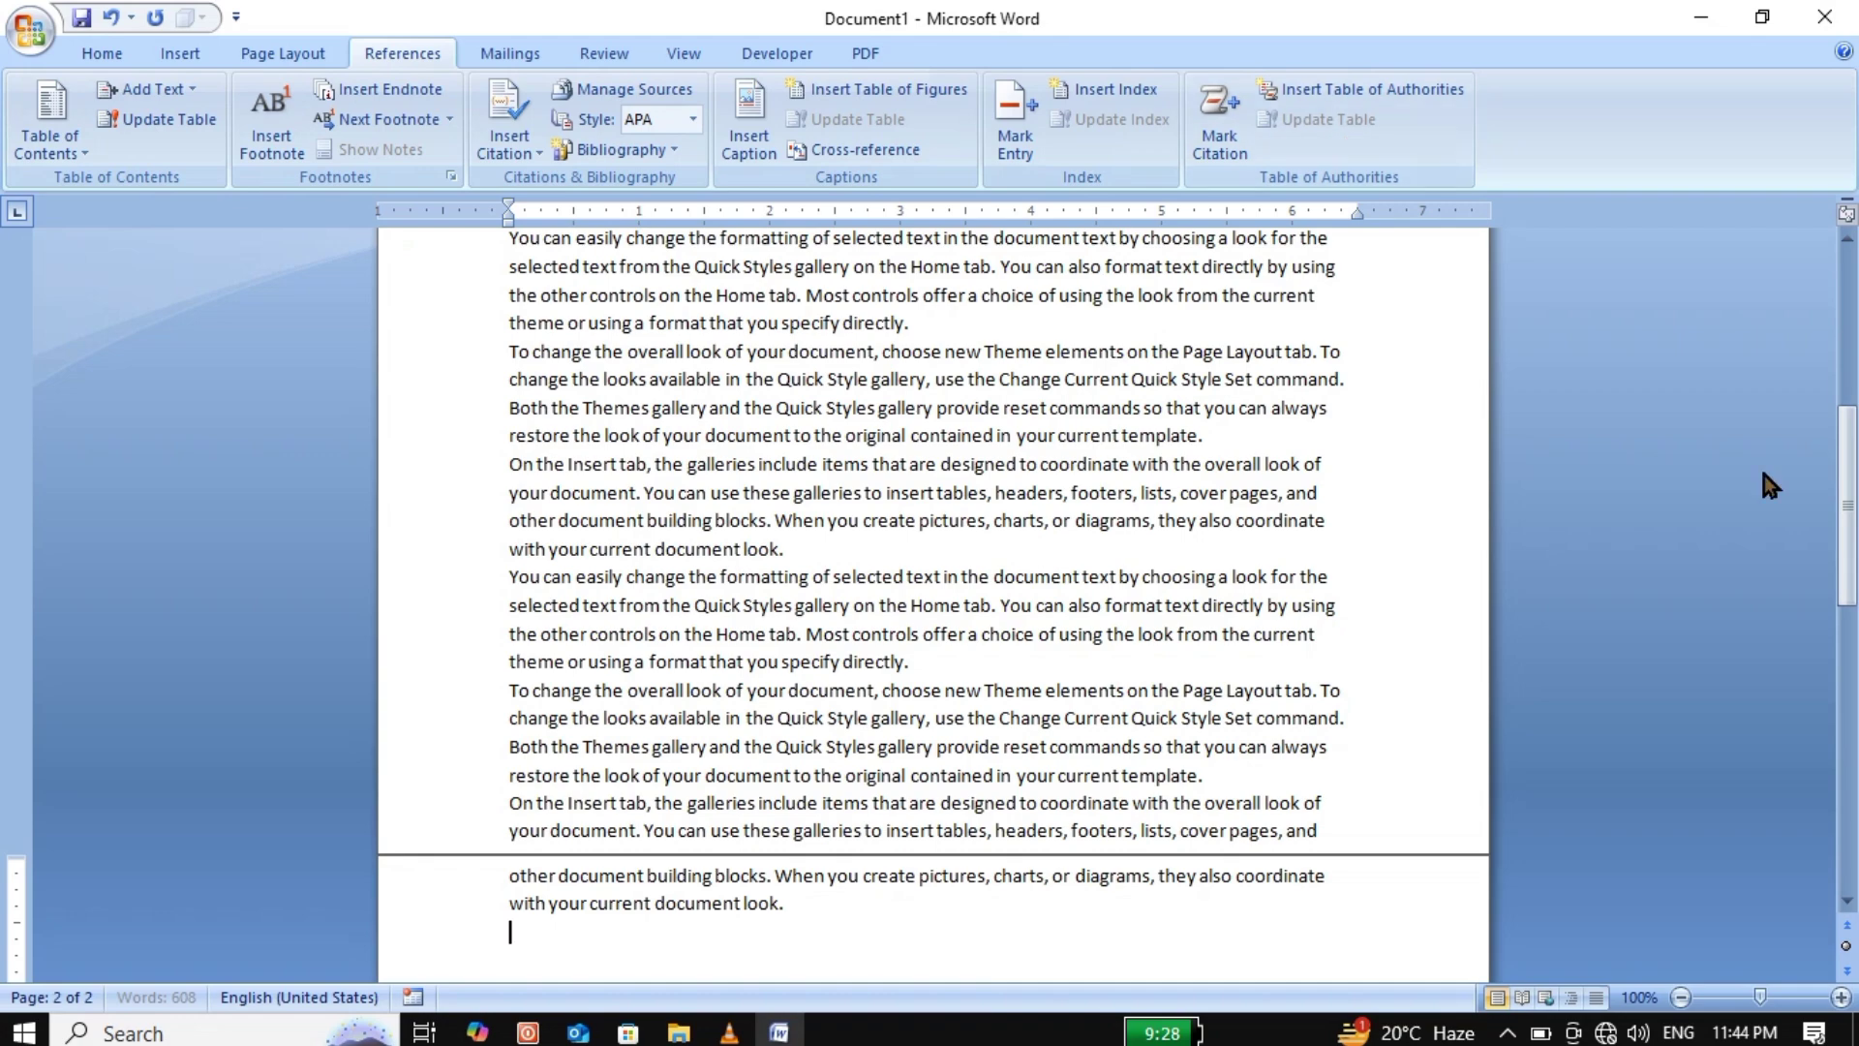
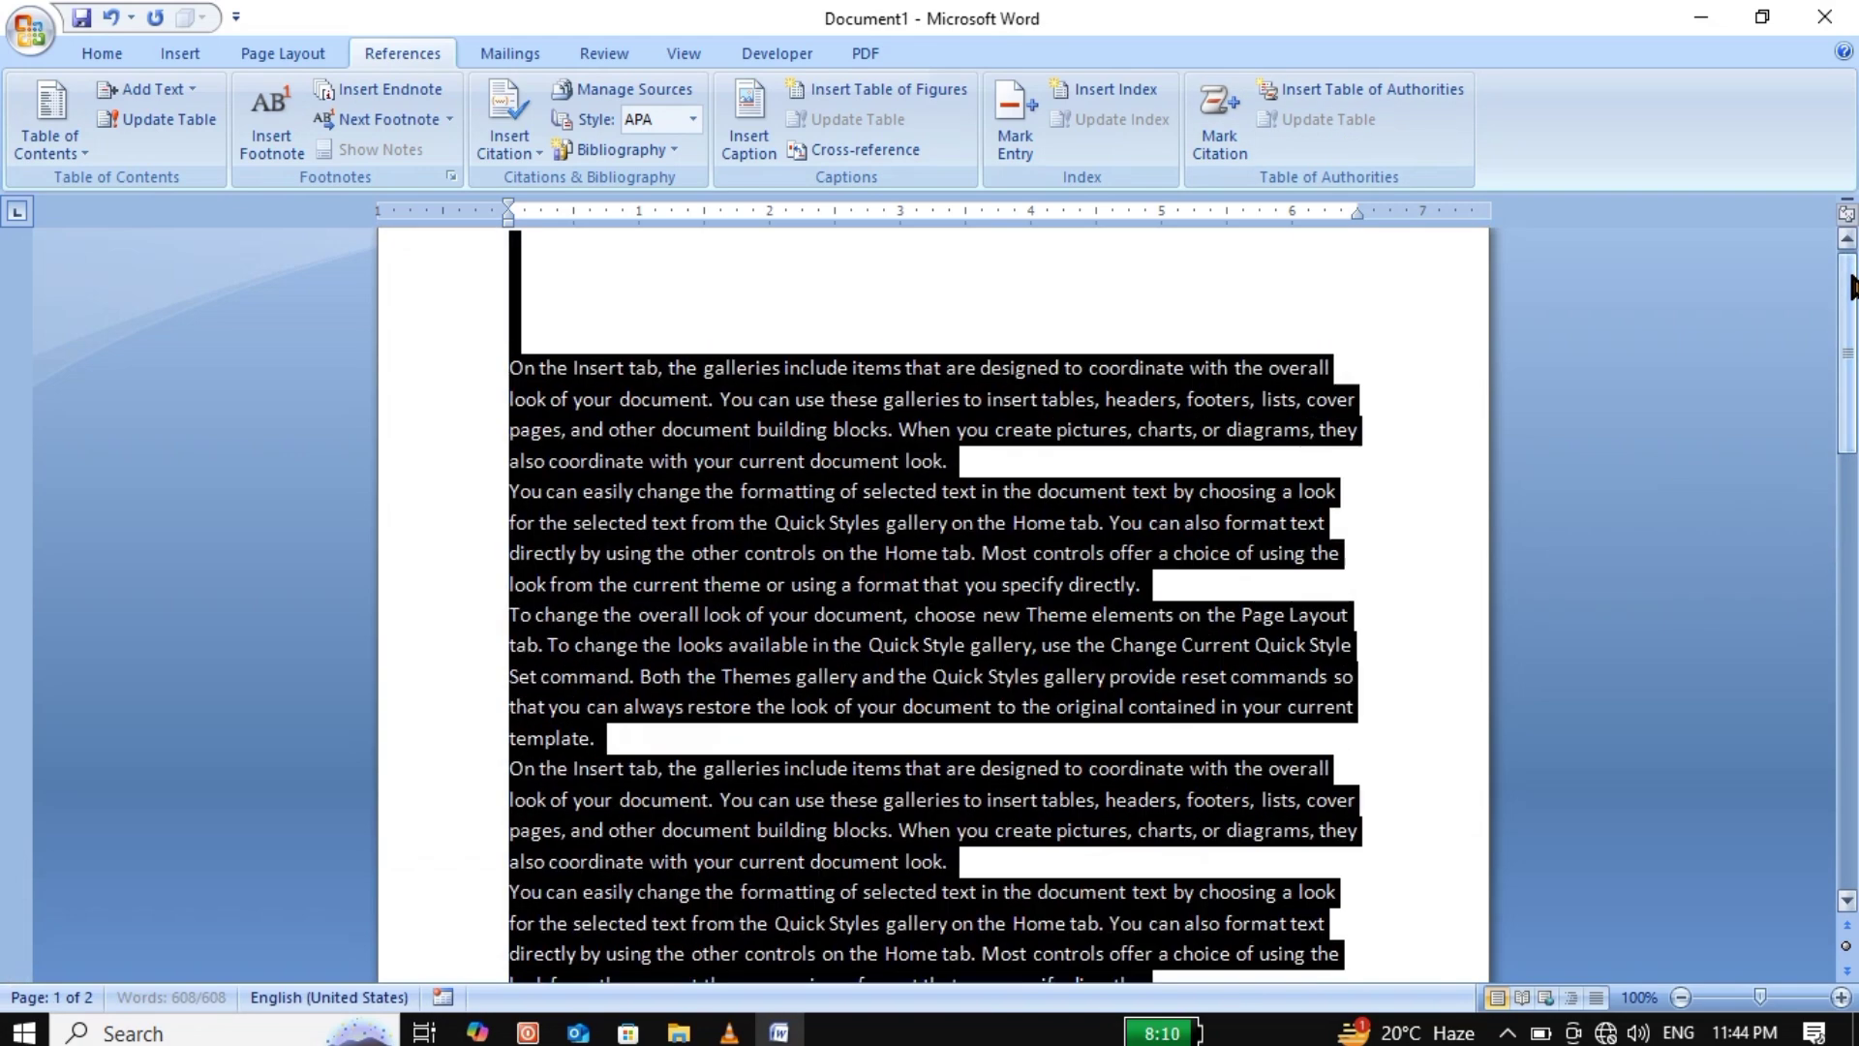
Enlarge all of the document's text to 19 pt and justify its paragraphs.
{"action": "key", "text": "ctrl+bracketright"}
{"action": "key", "text": "ctrl+bracketright"}
{"action": "key", "text": "ctrl+bracketright"}
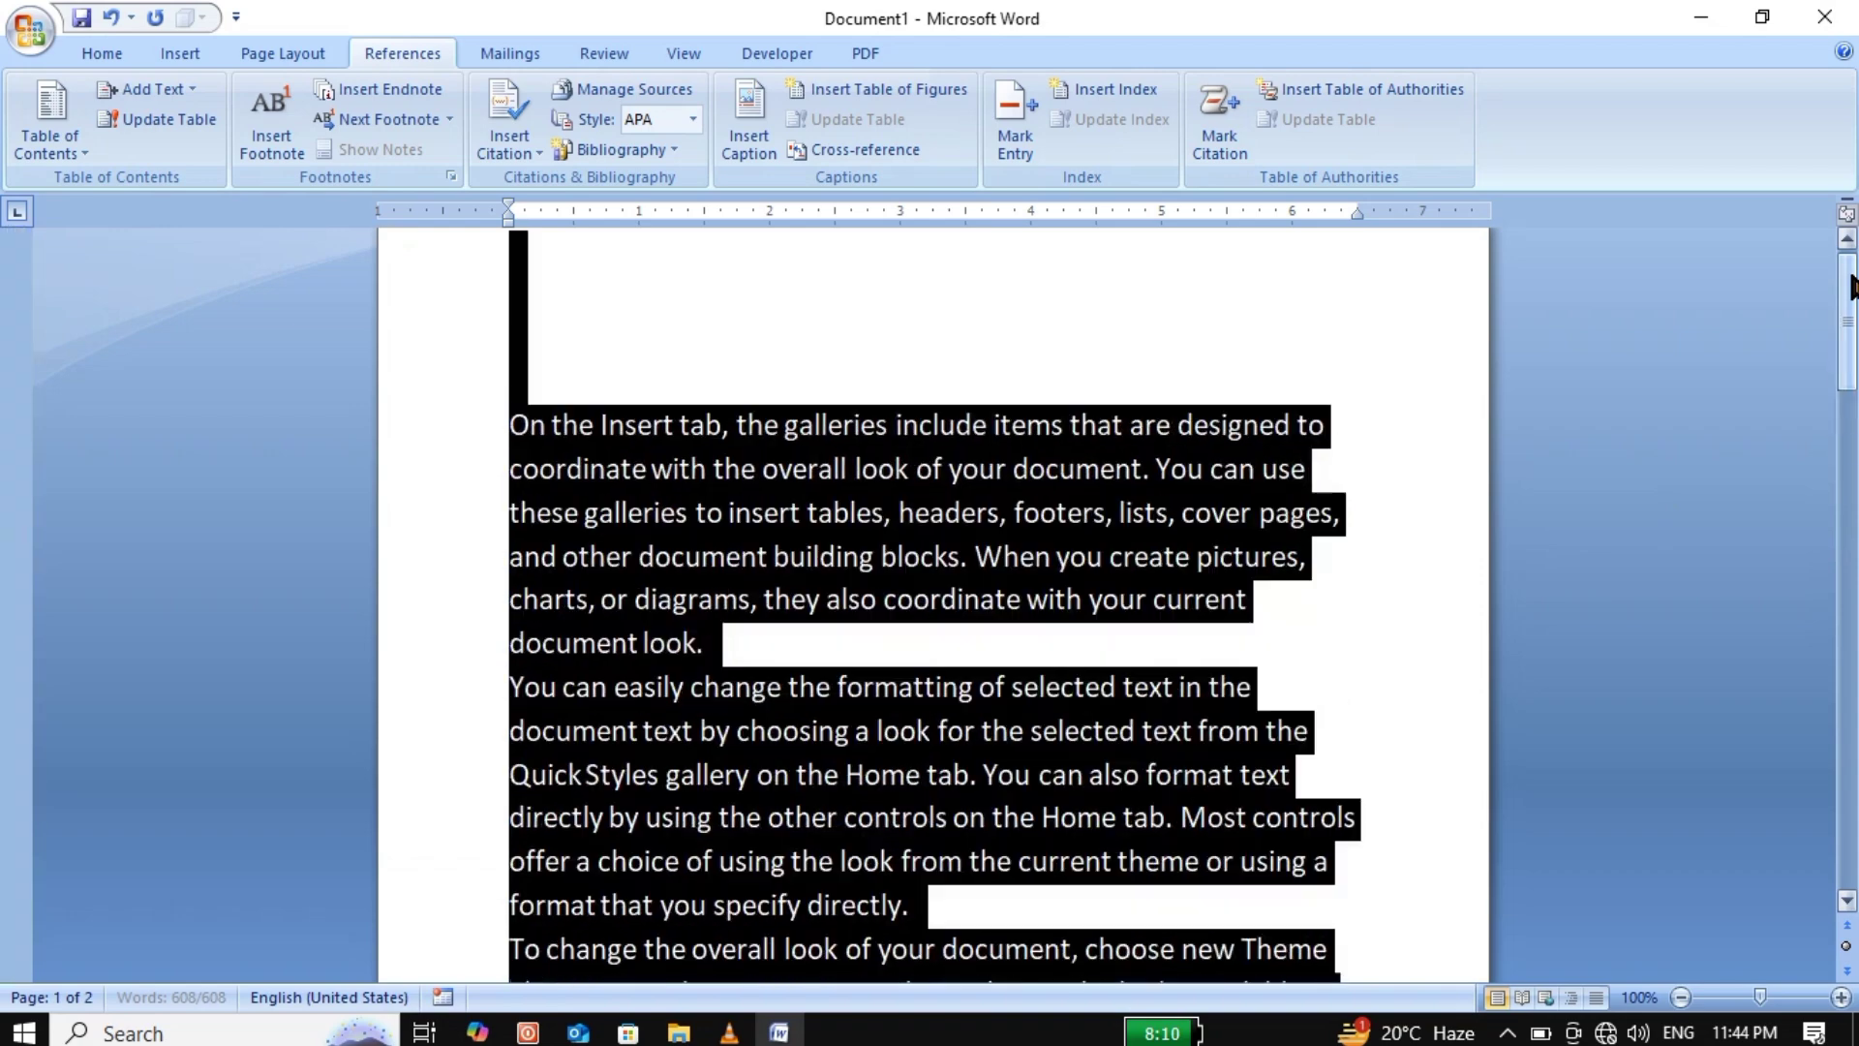
{"action": "key", "text": "ctrl+j"}
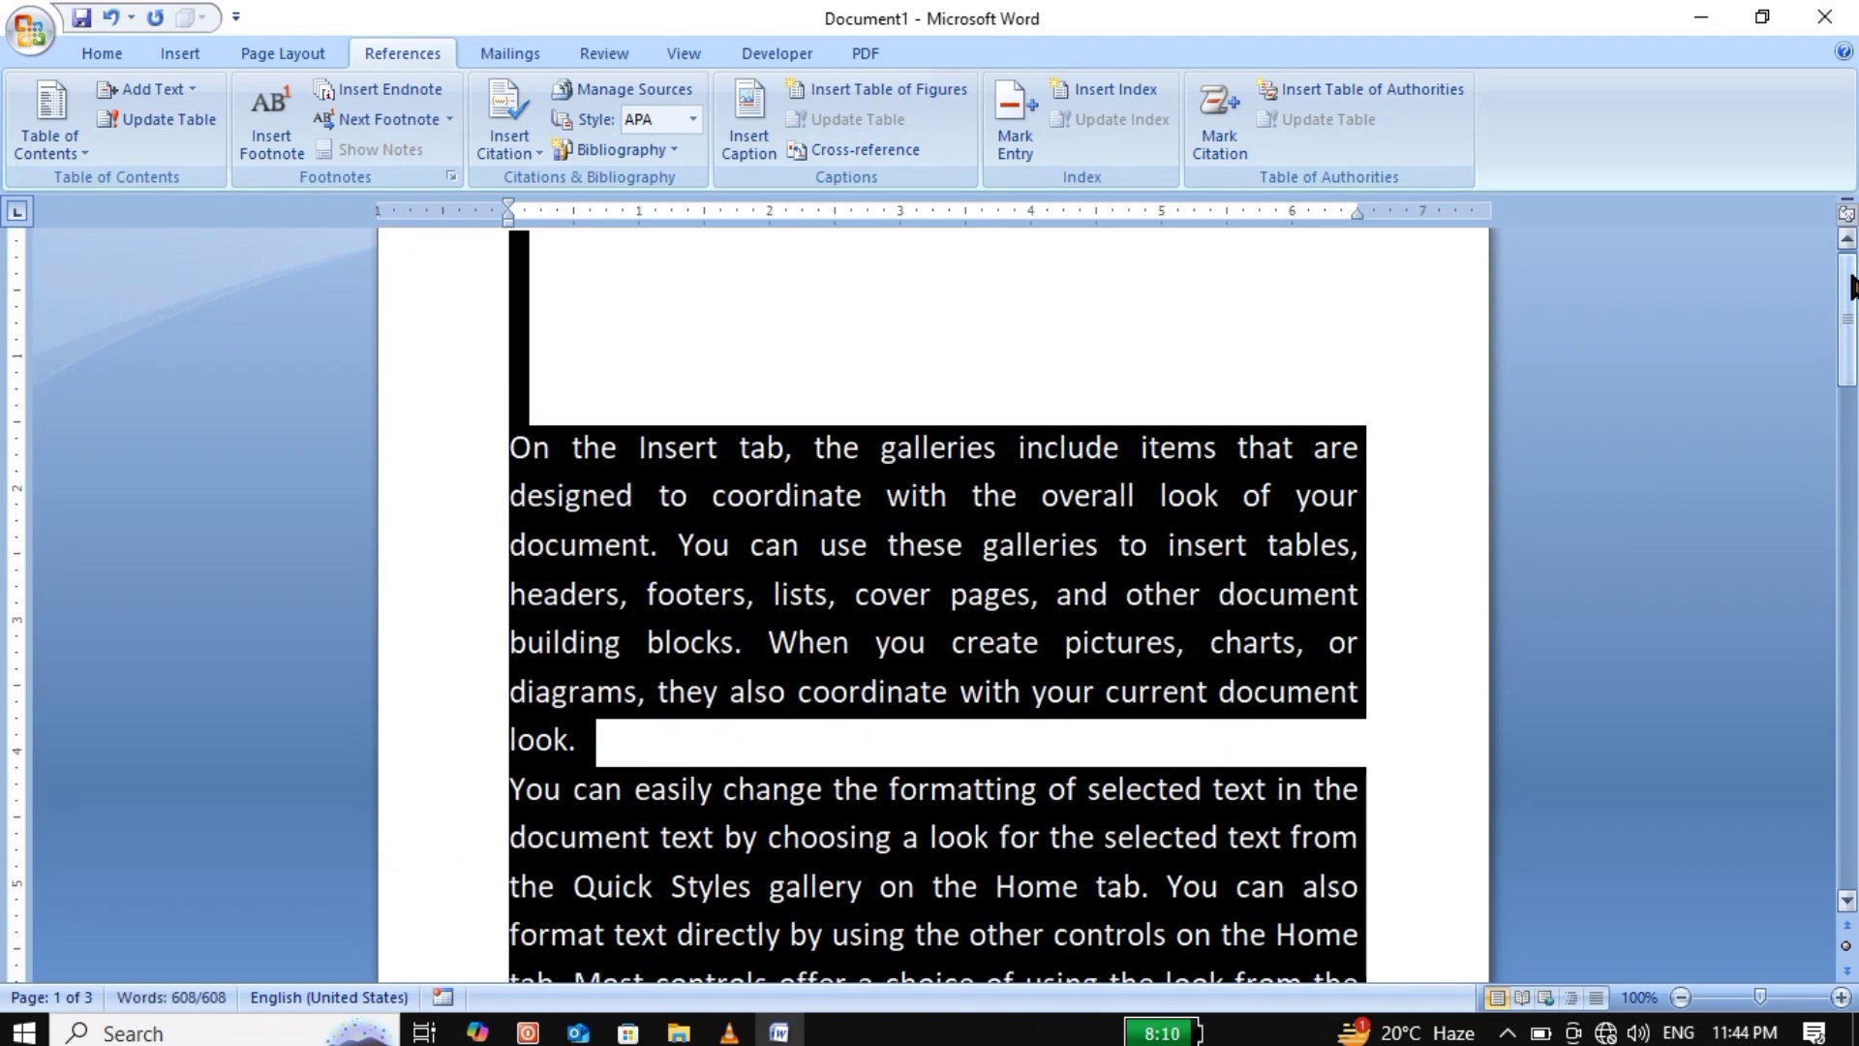
{"action": "left_click", "coordinate": [1209, 361]}
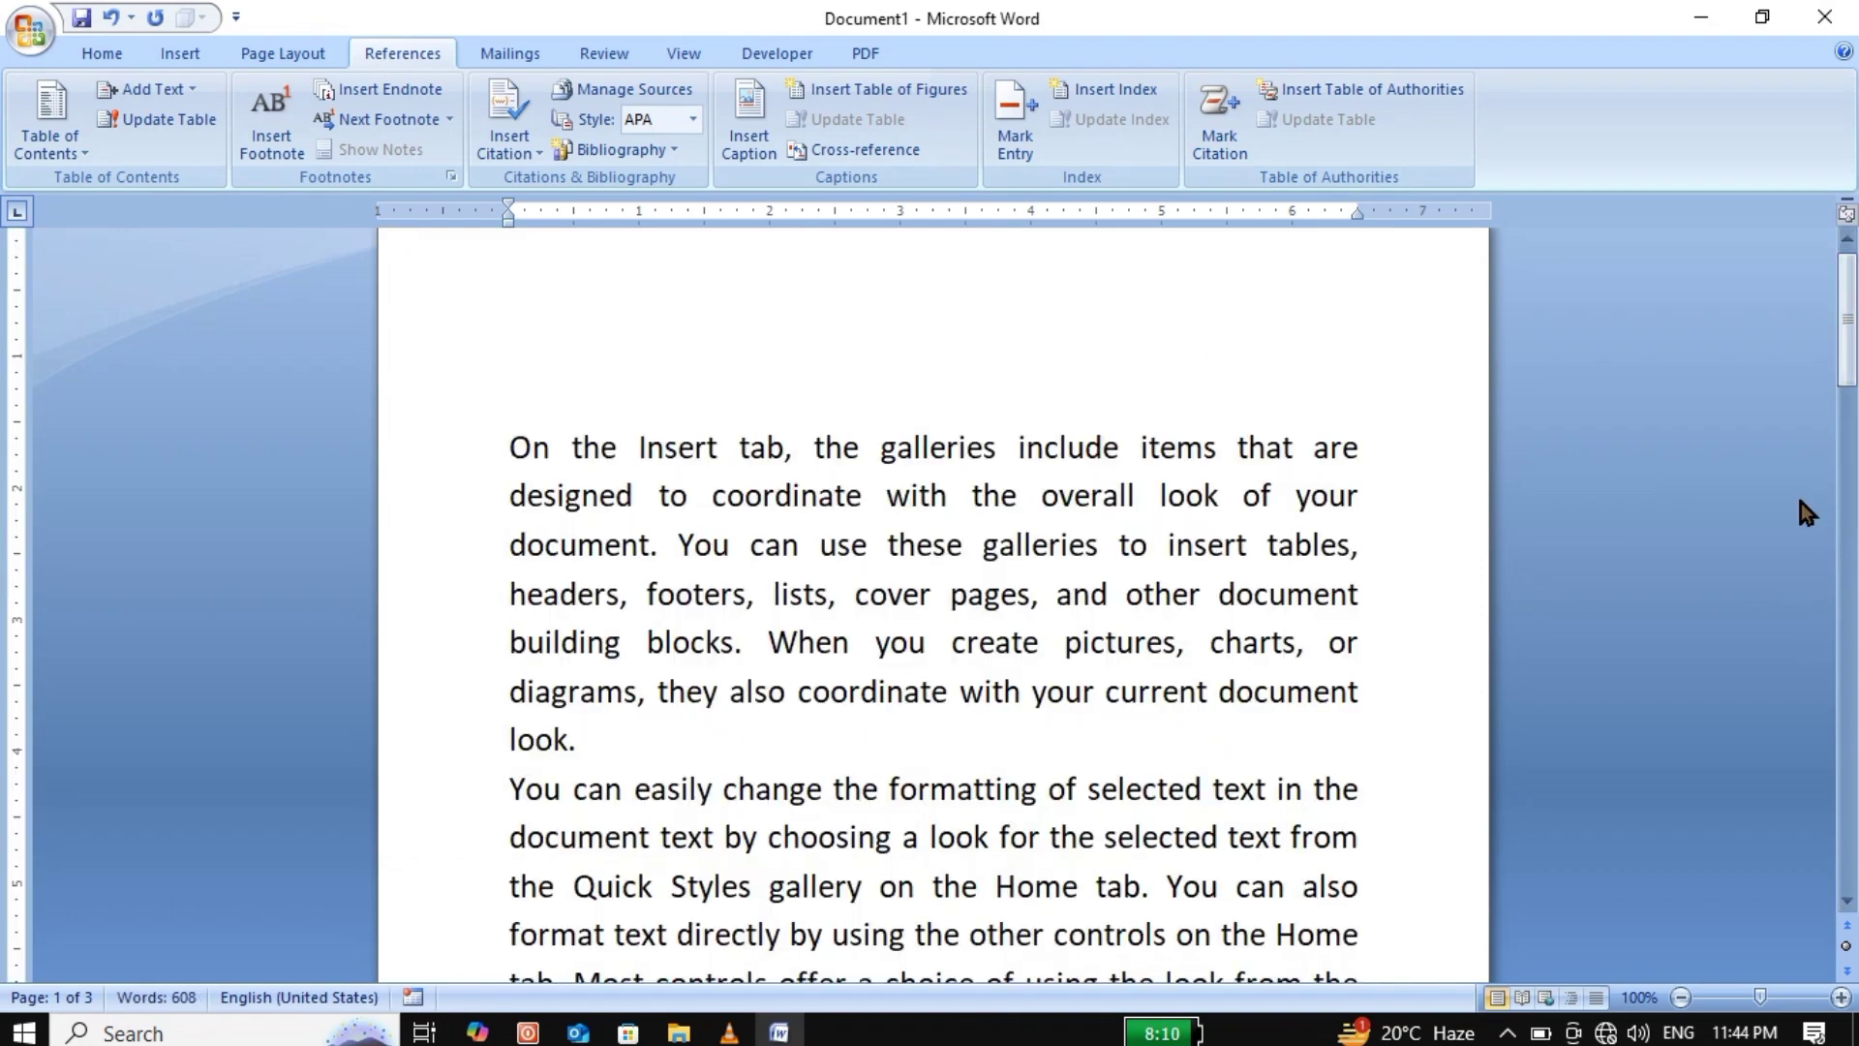
Insert blank lines above the first paragraph and enter the title MIIT MHR on the line directly above it.
{"action": "left_click_drag", "start_coordinate": [1848, 319], "coordinate": [1856, 262]}
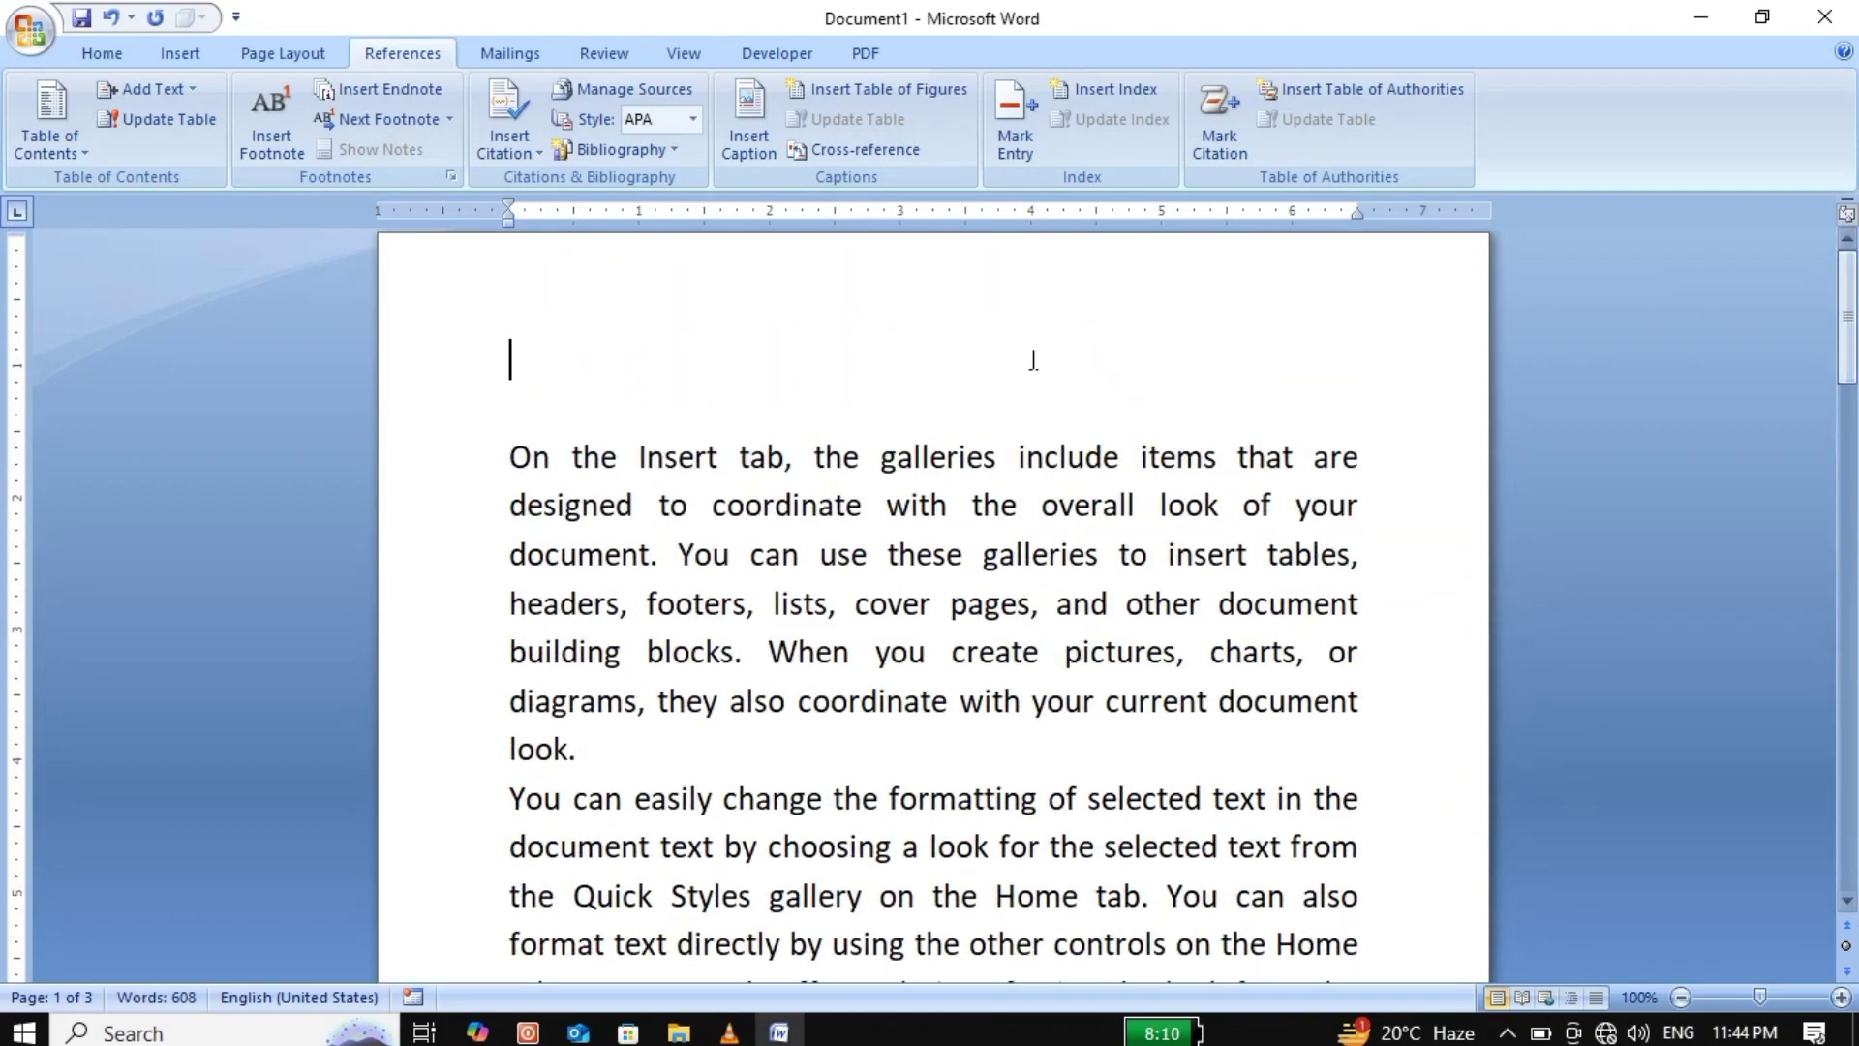
{"action": "left_click", "coordinate": [509, 455]}
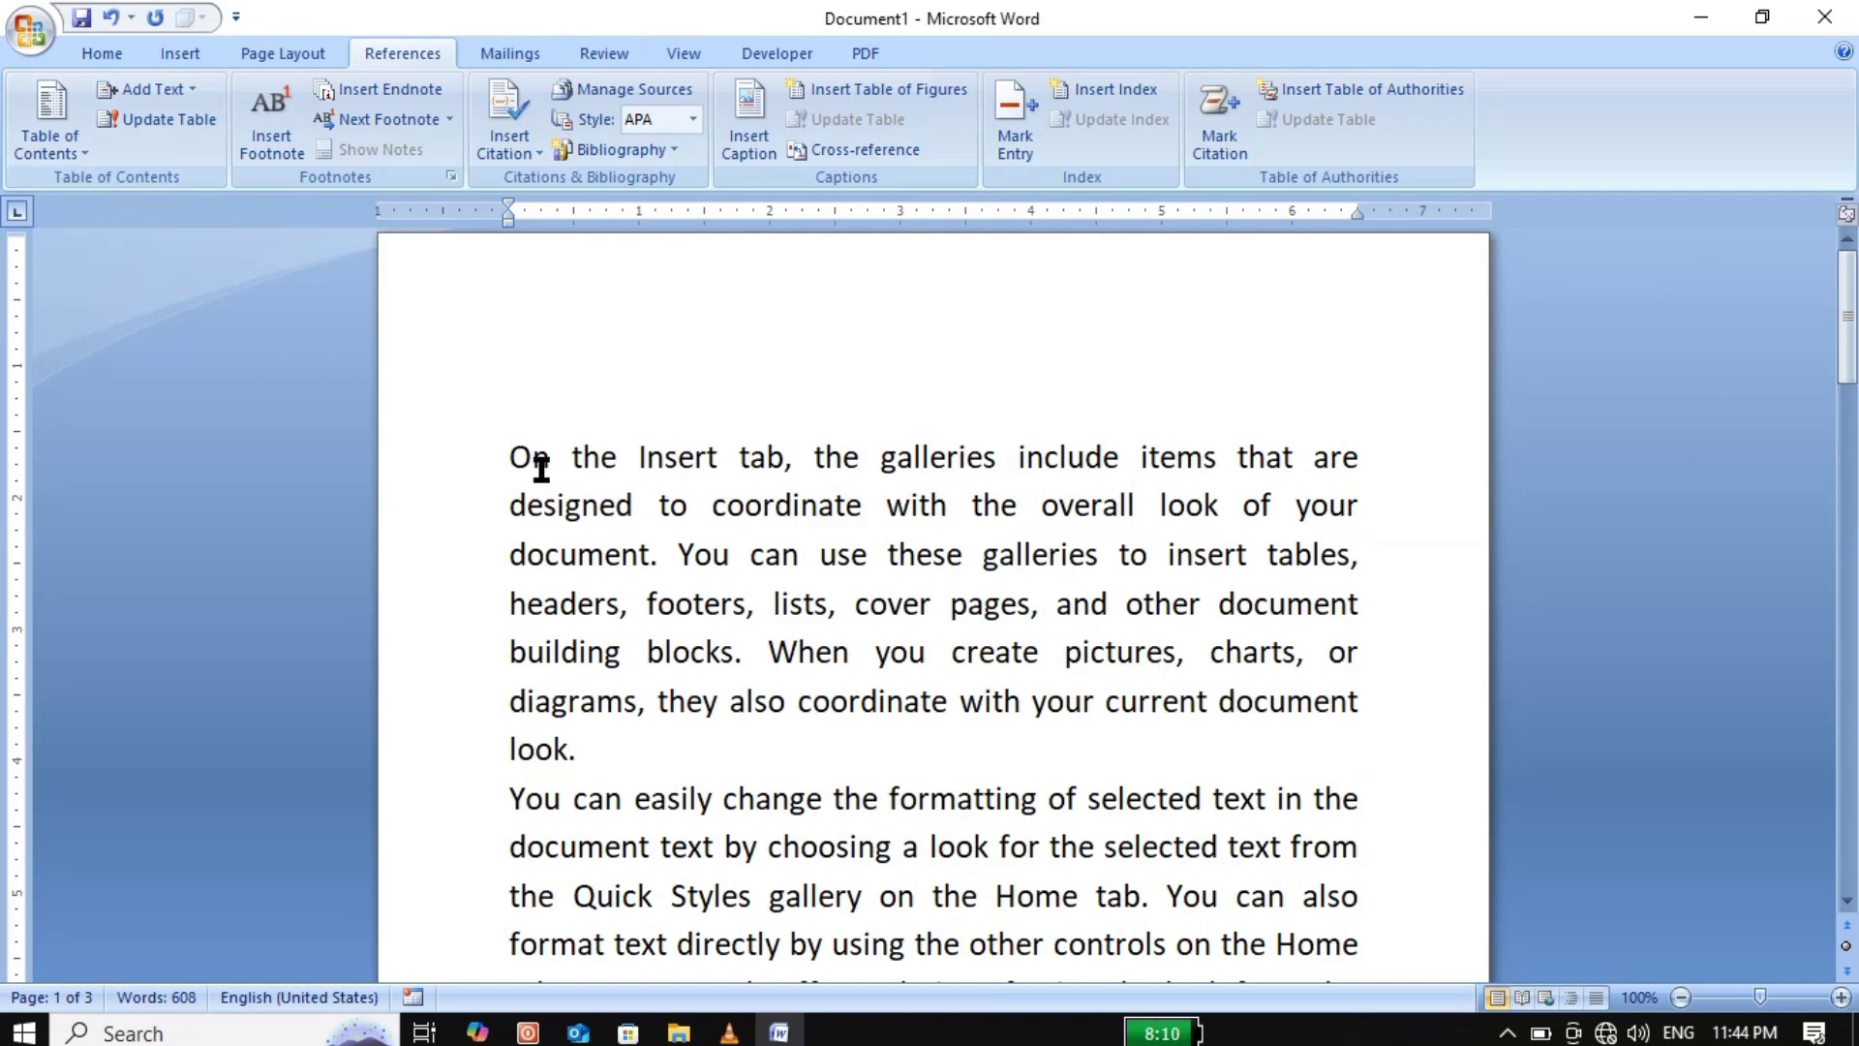
{"action": "key", "text": "Return"}
{"action": "key", "text": "Return"}
{"action": "key", "text": "Return"}
{"action": "key", "text": "Return"}
{"action": "key", "text": "Return"}
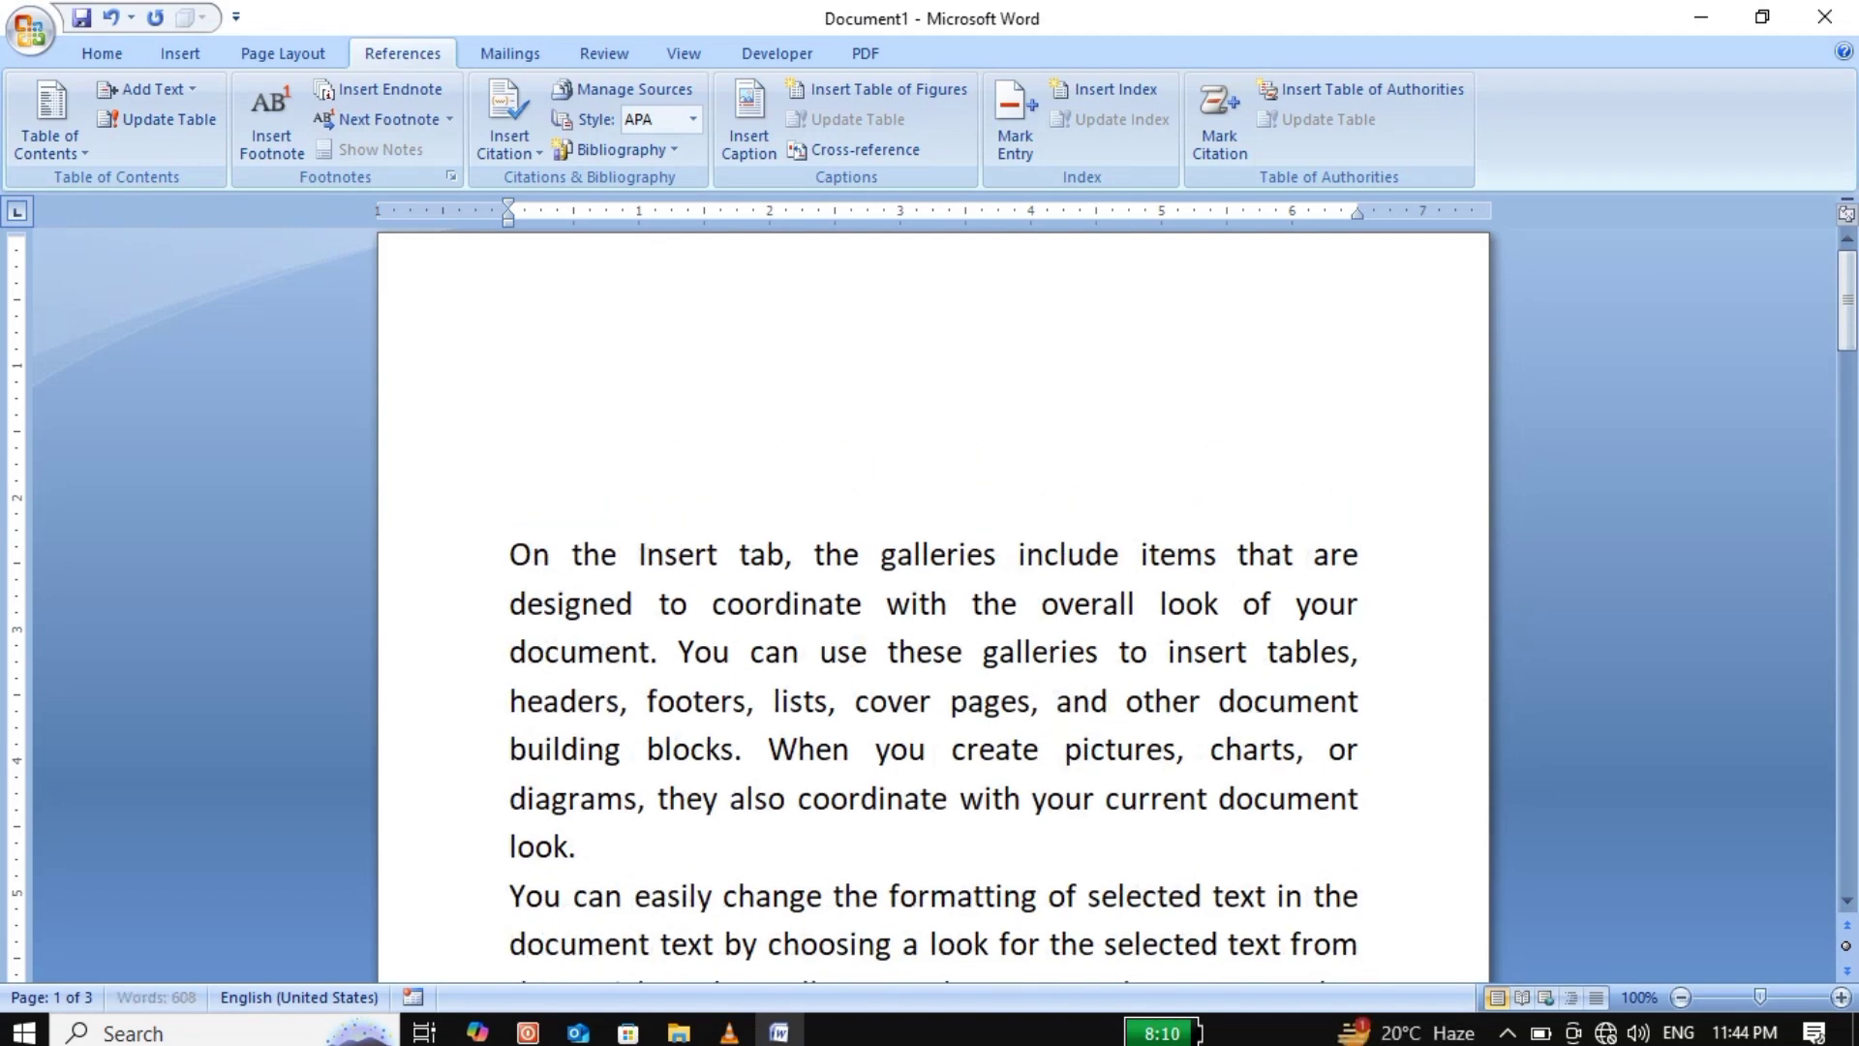
{"action": "key", "text": "Up"}
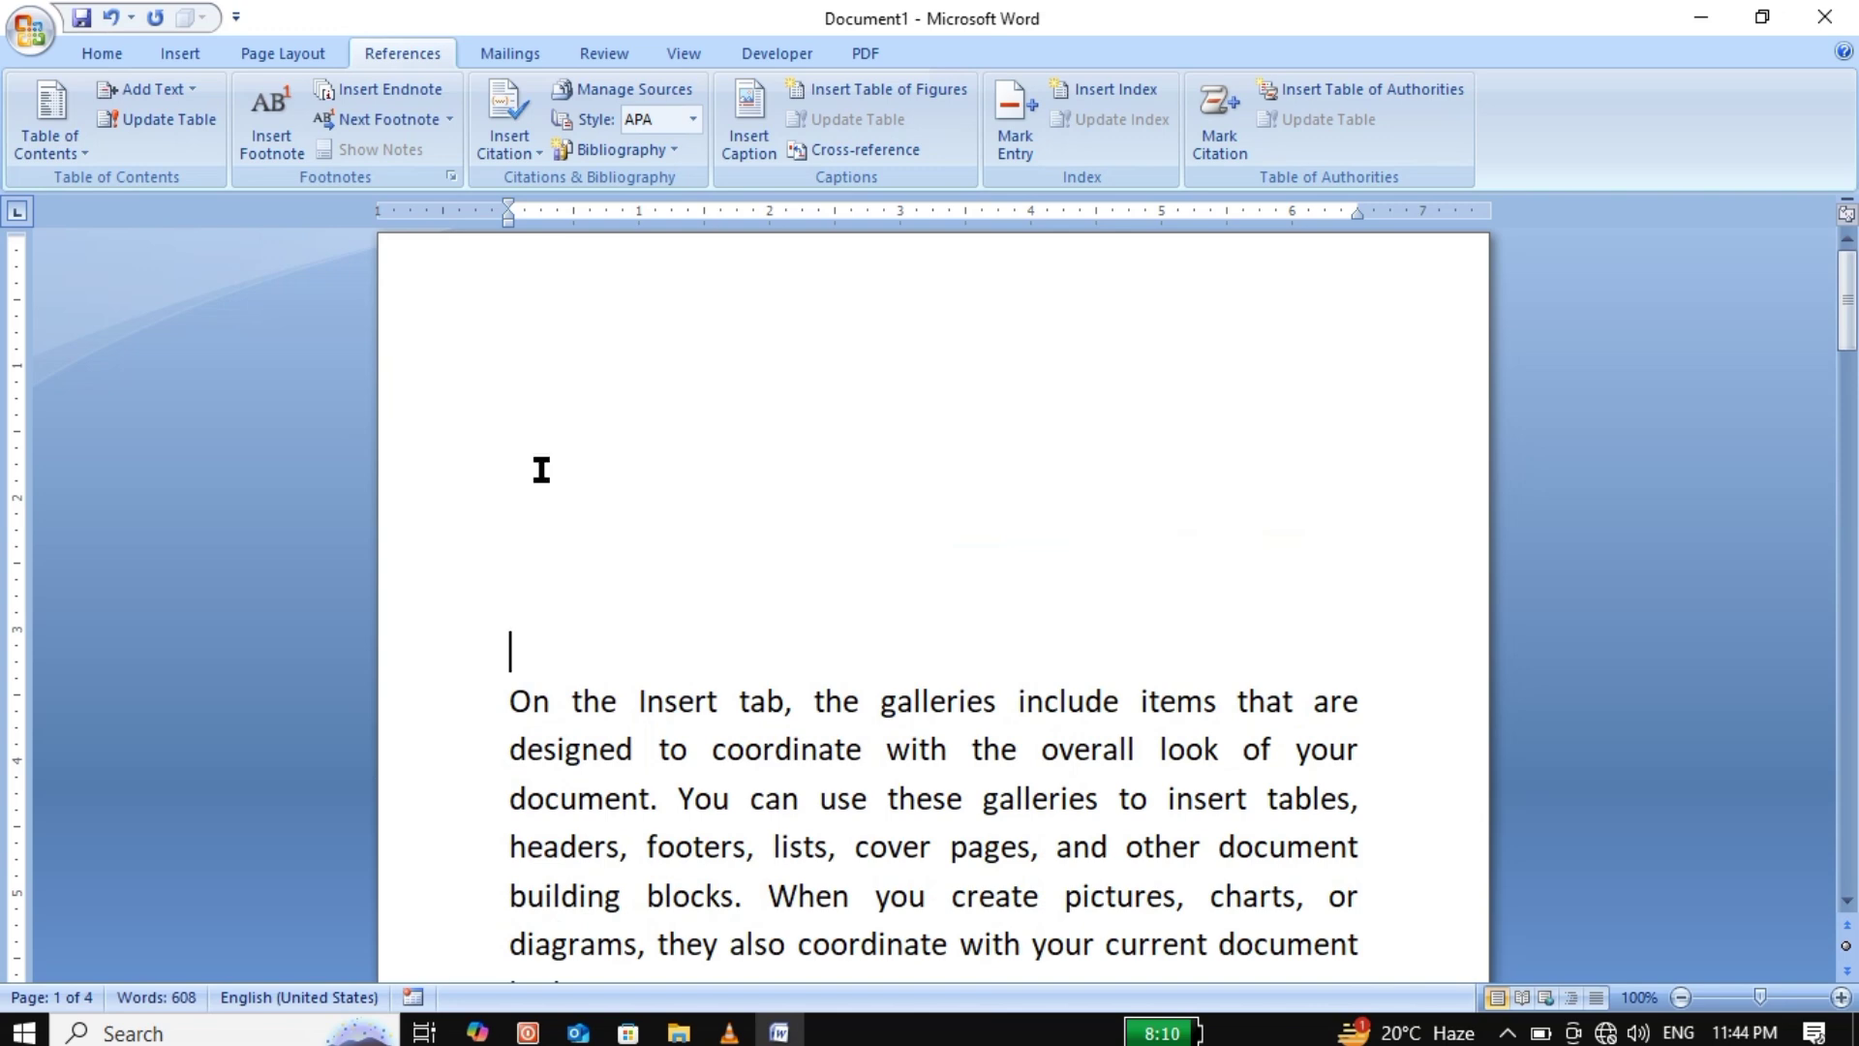
{"action": "type", "text": "MIIT"}
{"action": "key", "text": "F3"}
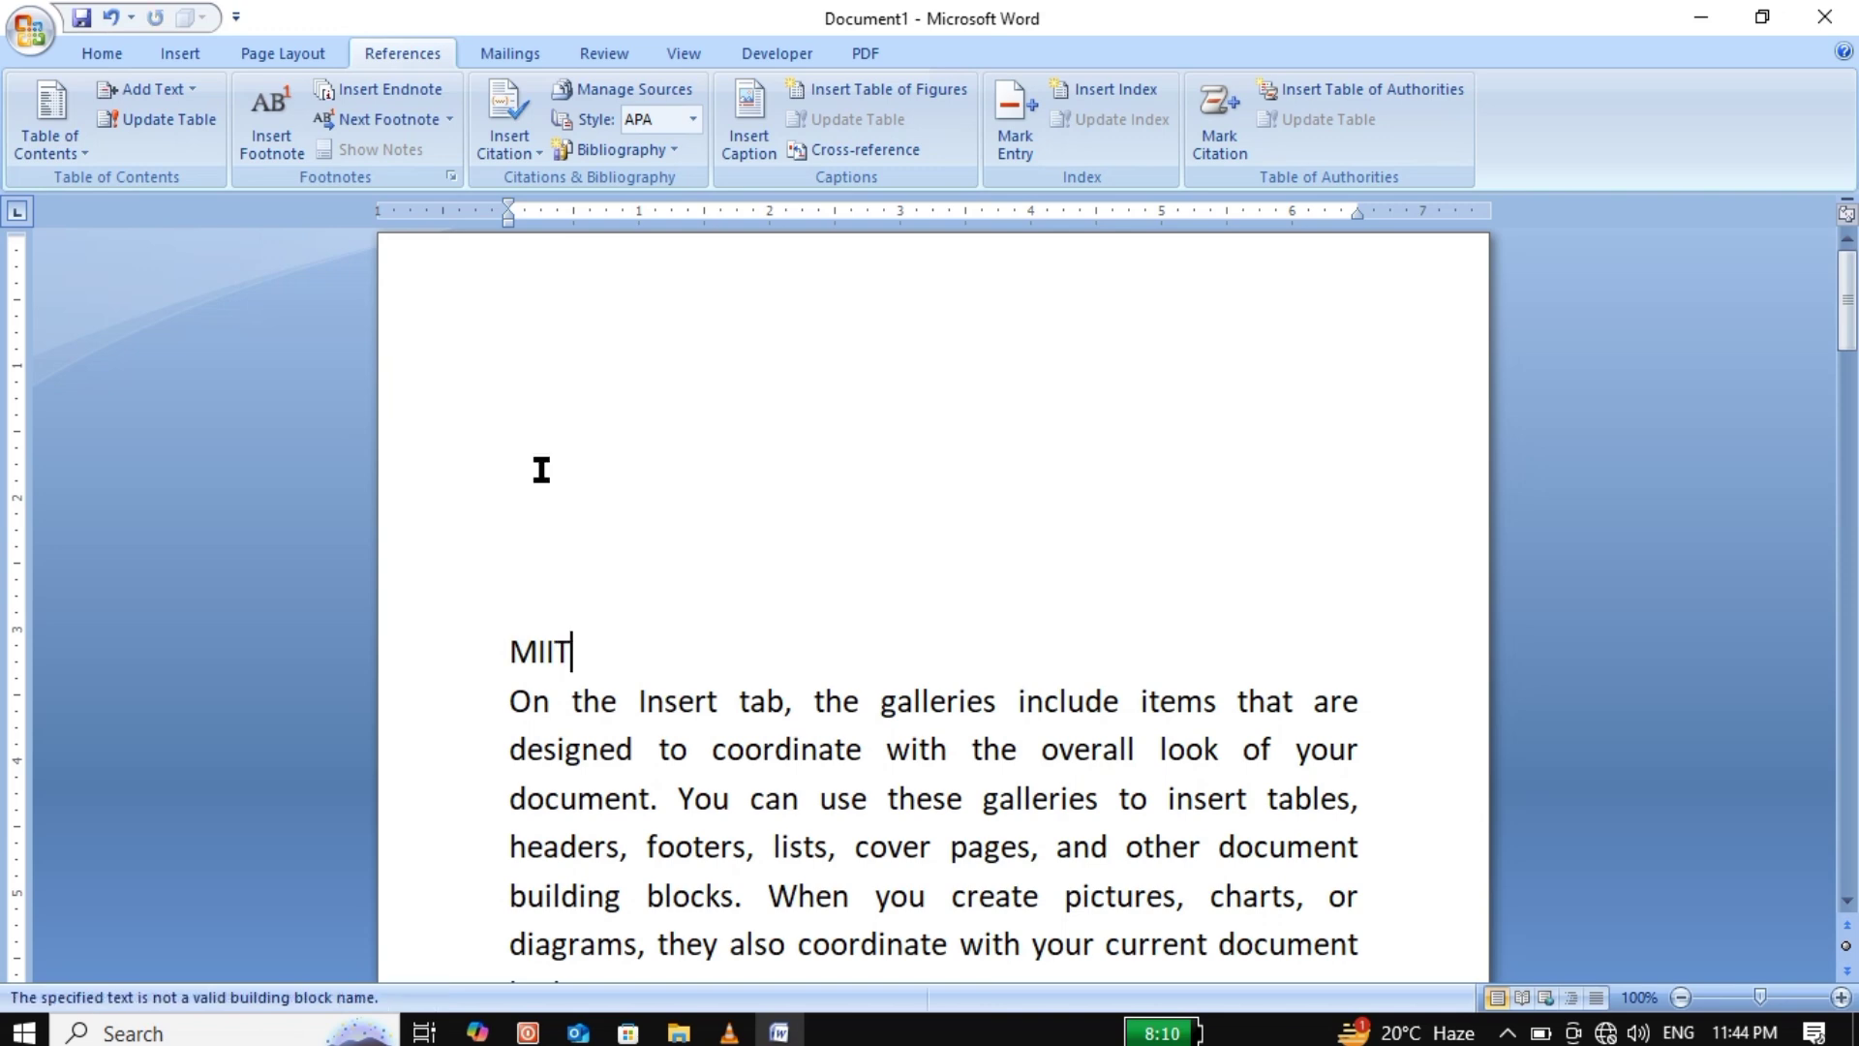
{"action": "type", "text": "MHR"}
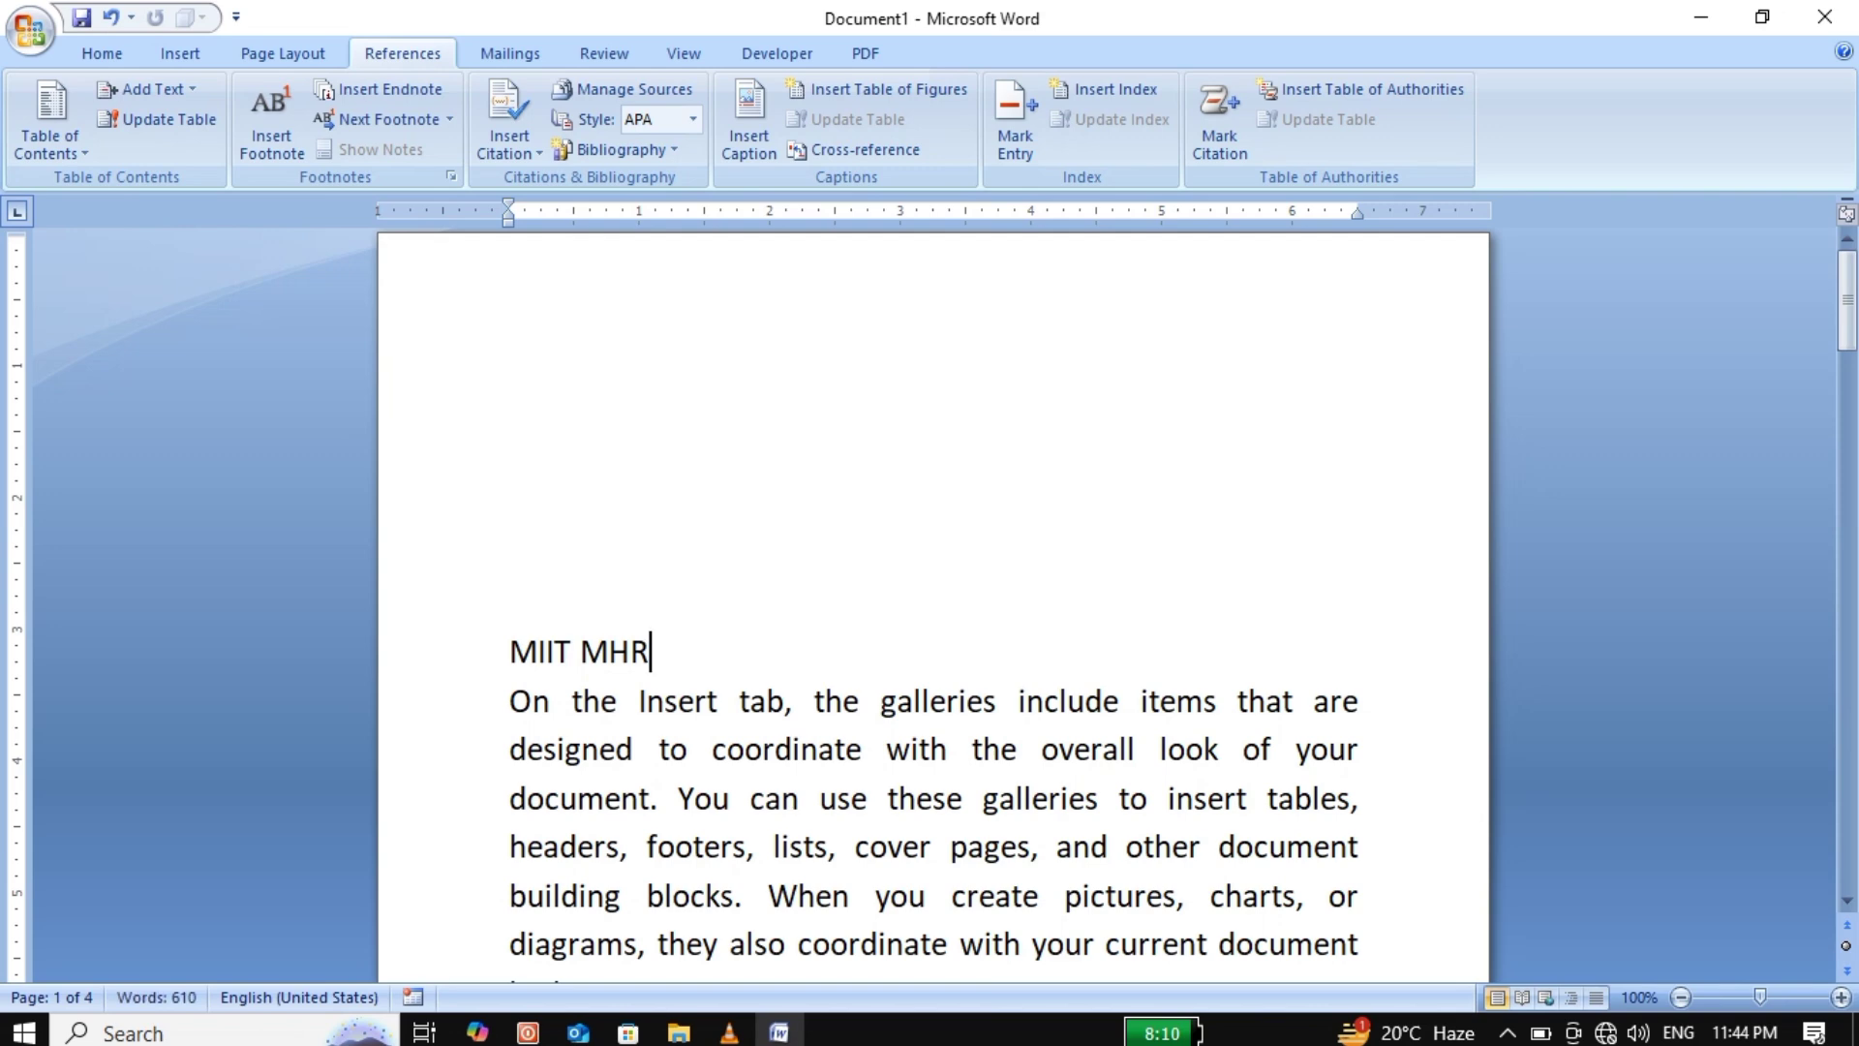
Apply the Heading 1 style to the MIIT MHR title.
{"action": "left_click_drag", "start_coordinate": [693, 662], "coordinate": [509, 654]}
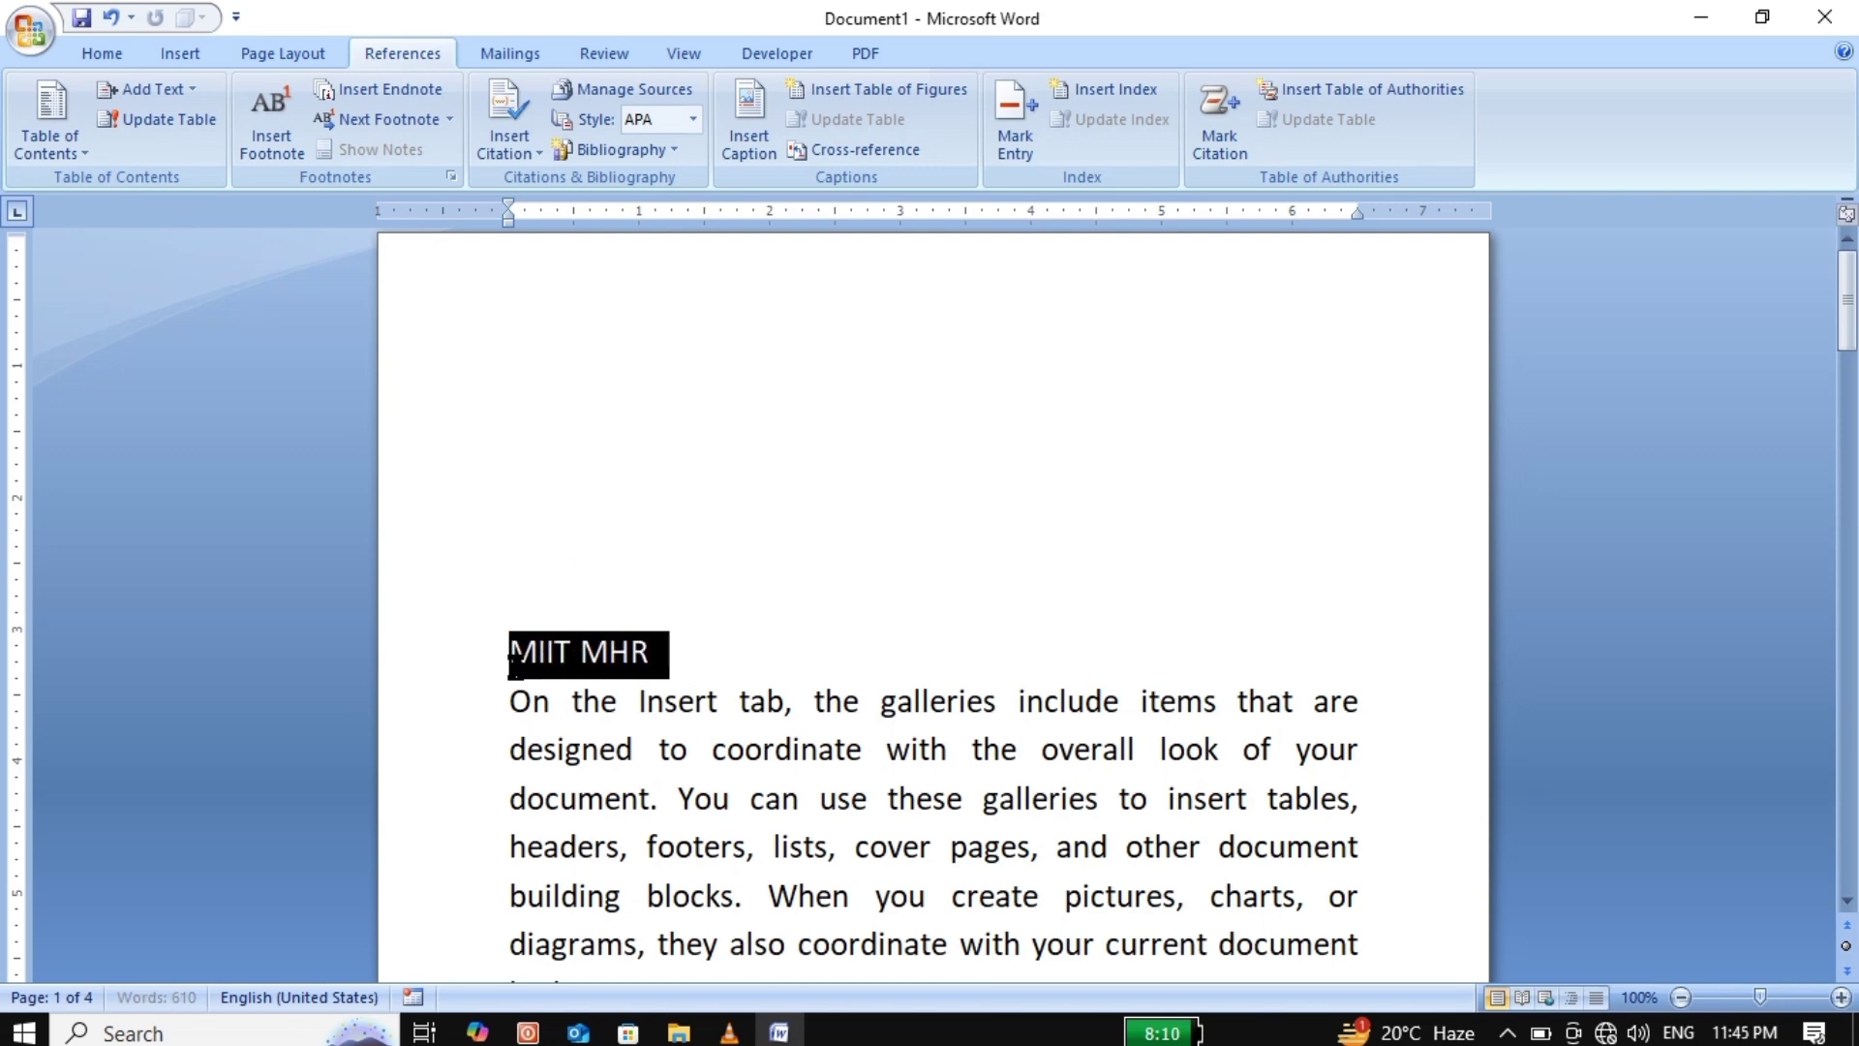
{"action": "left_click", "coordinate": [108, 53]}
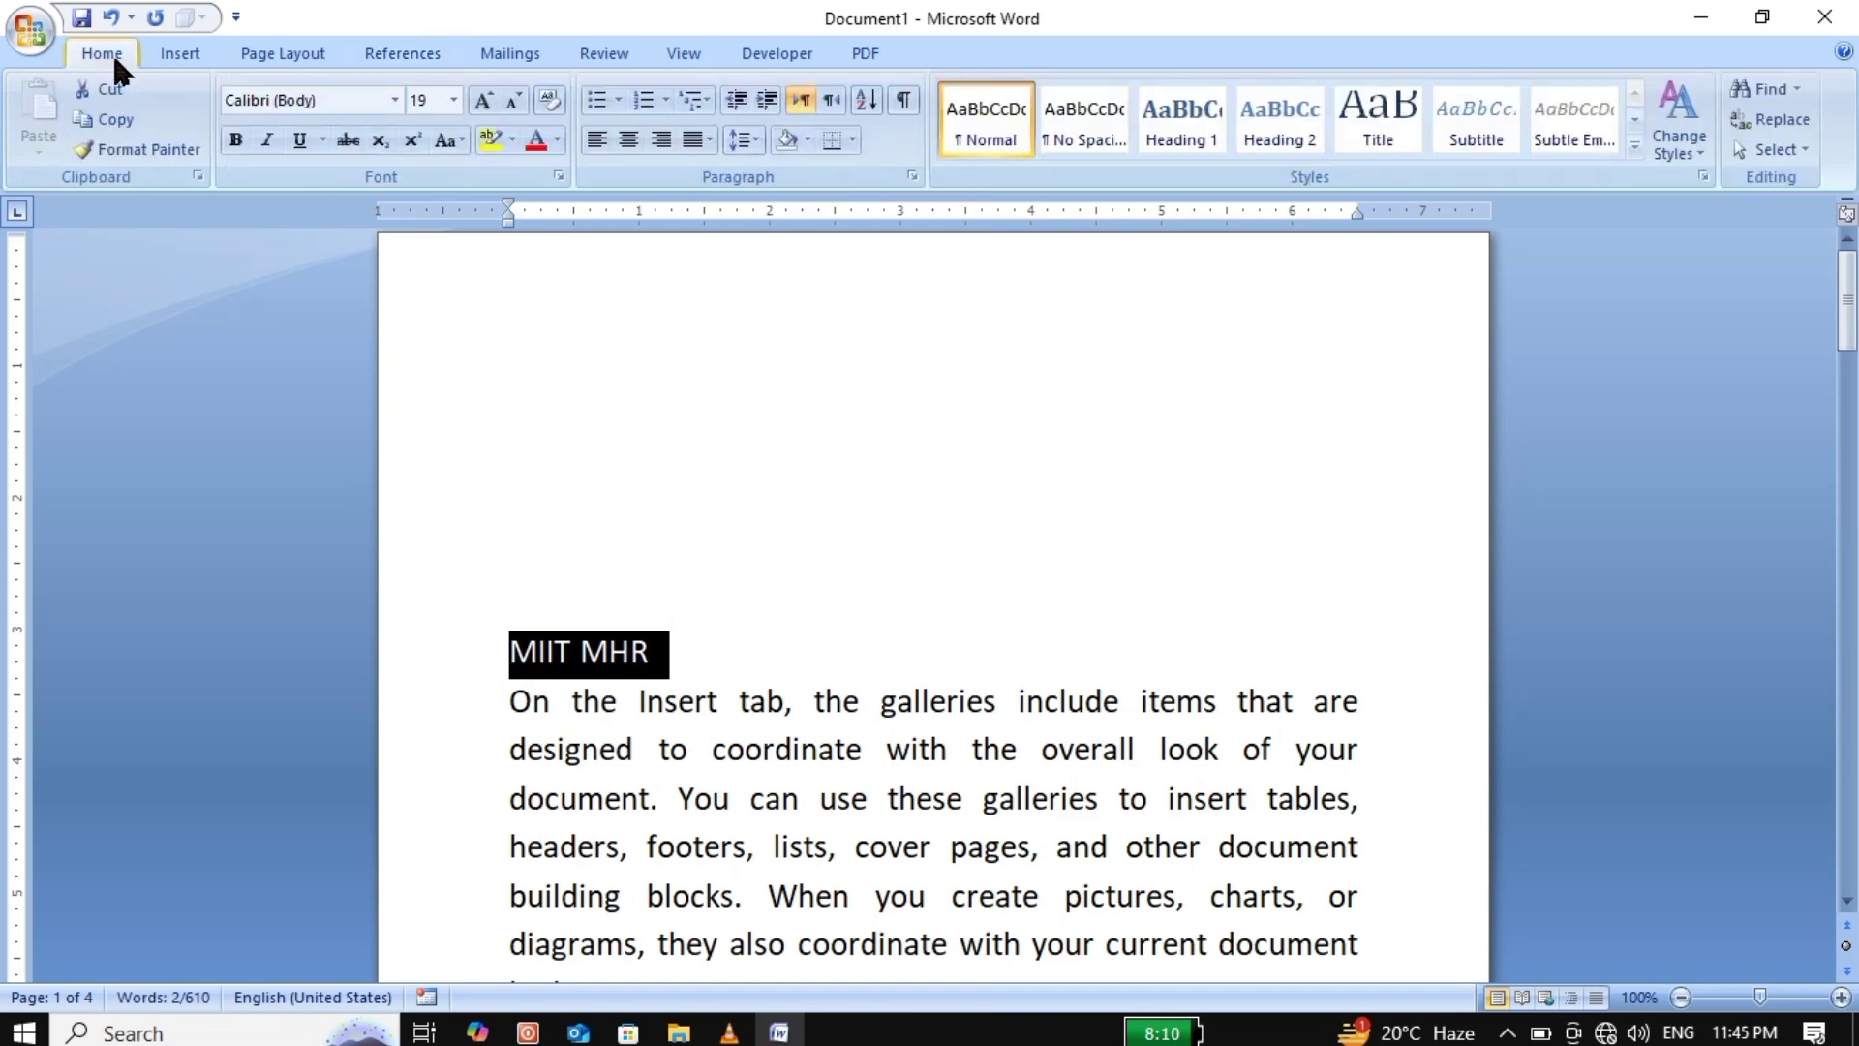
{"action": "left_click", "coordinate": [1181, 118]}
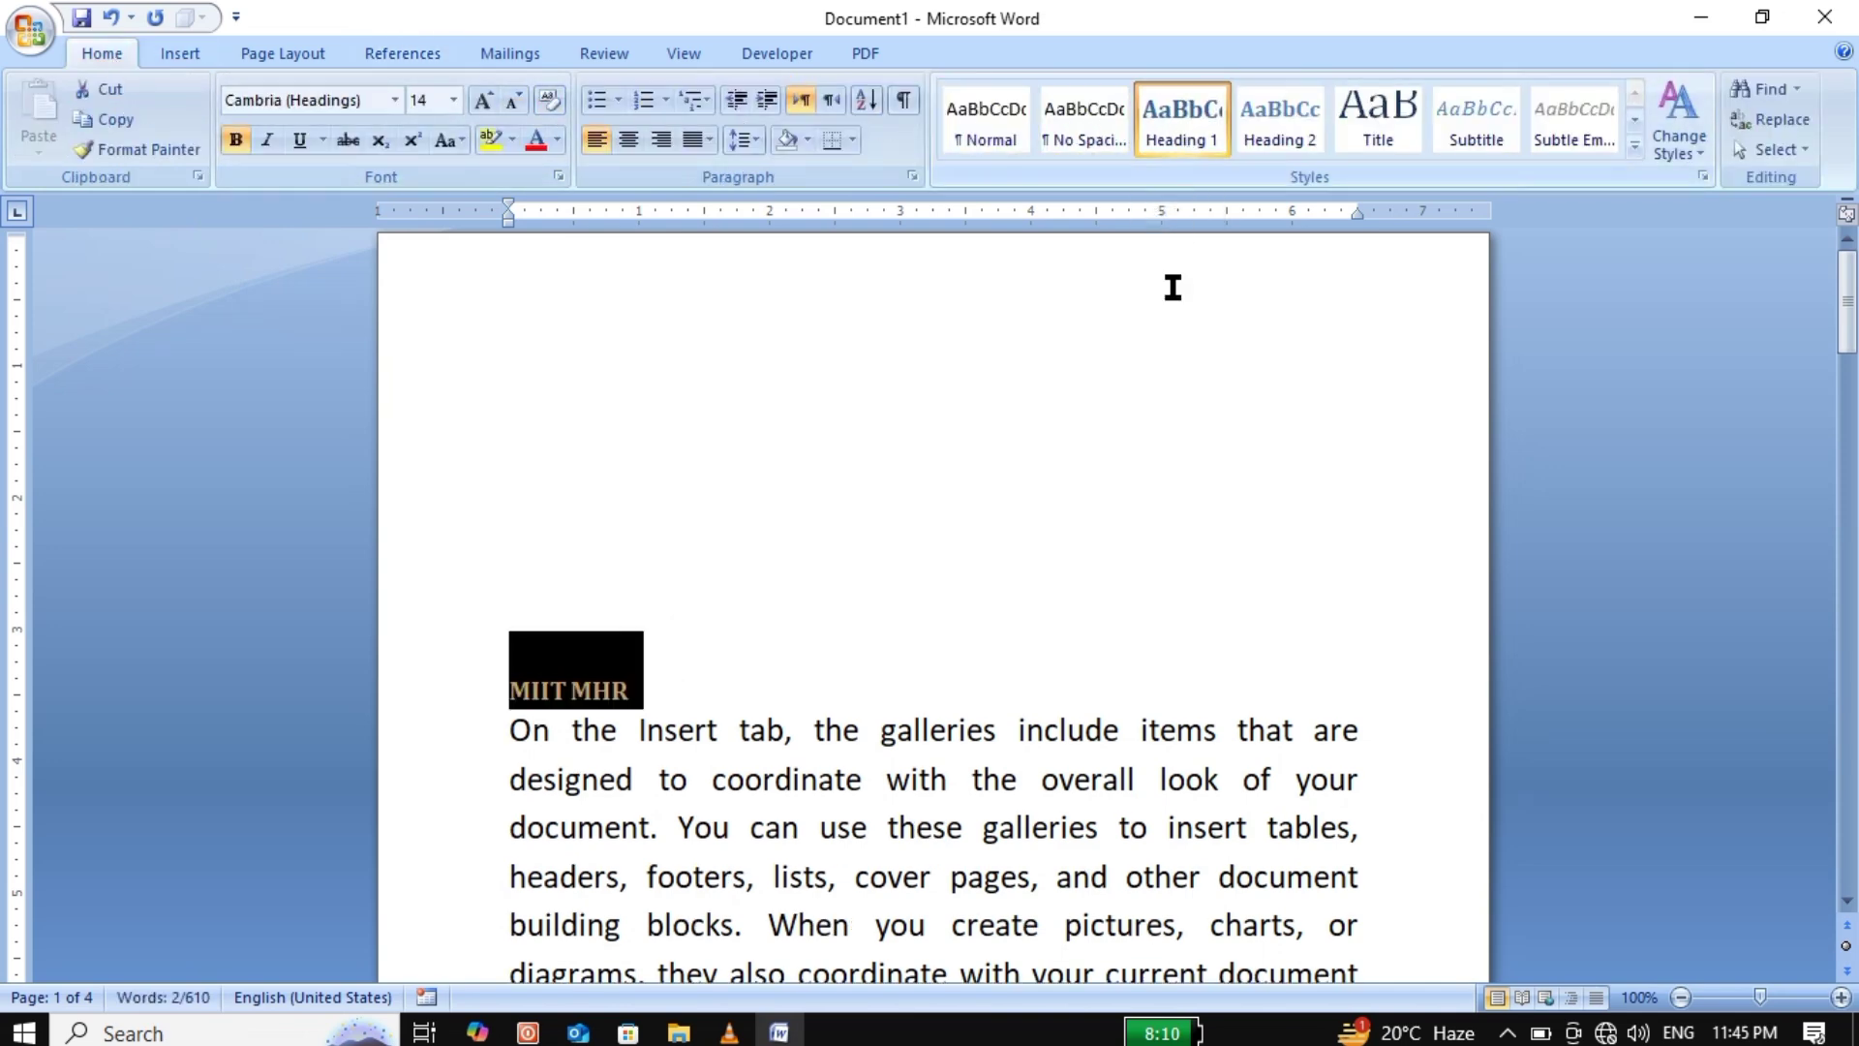
{"action": "left_click", "coordinate": [1111, 482]}
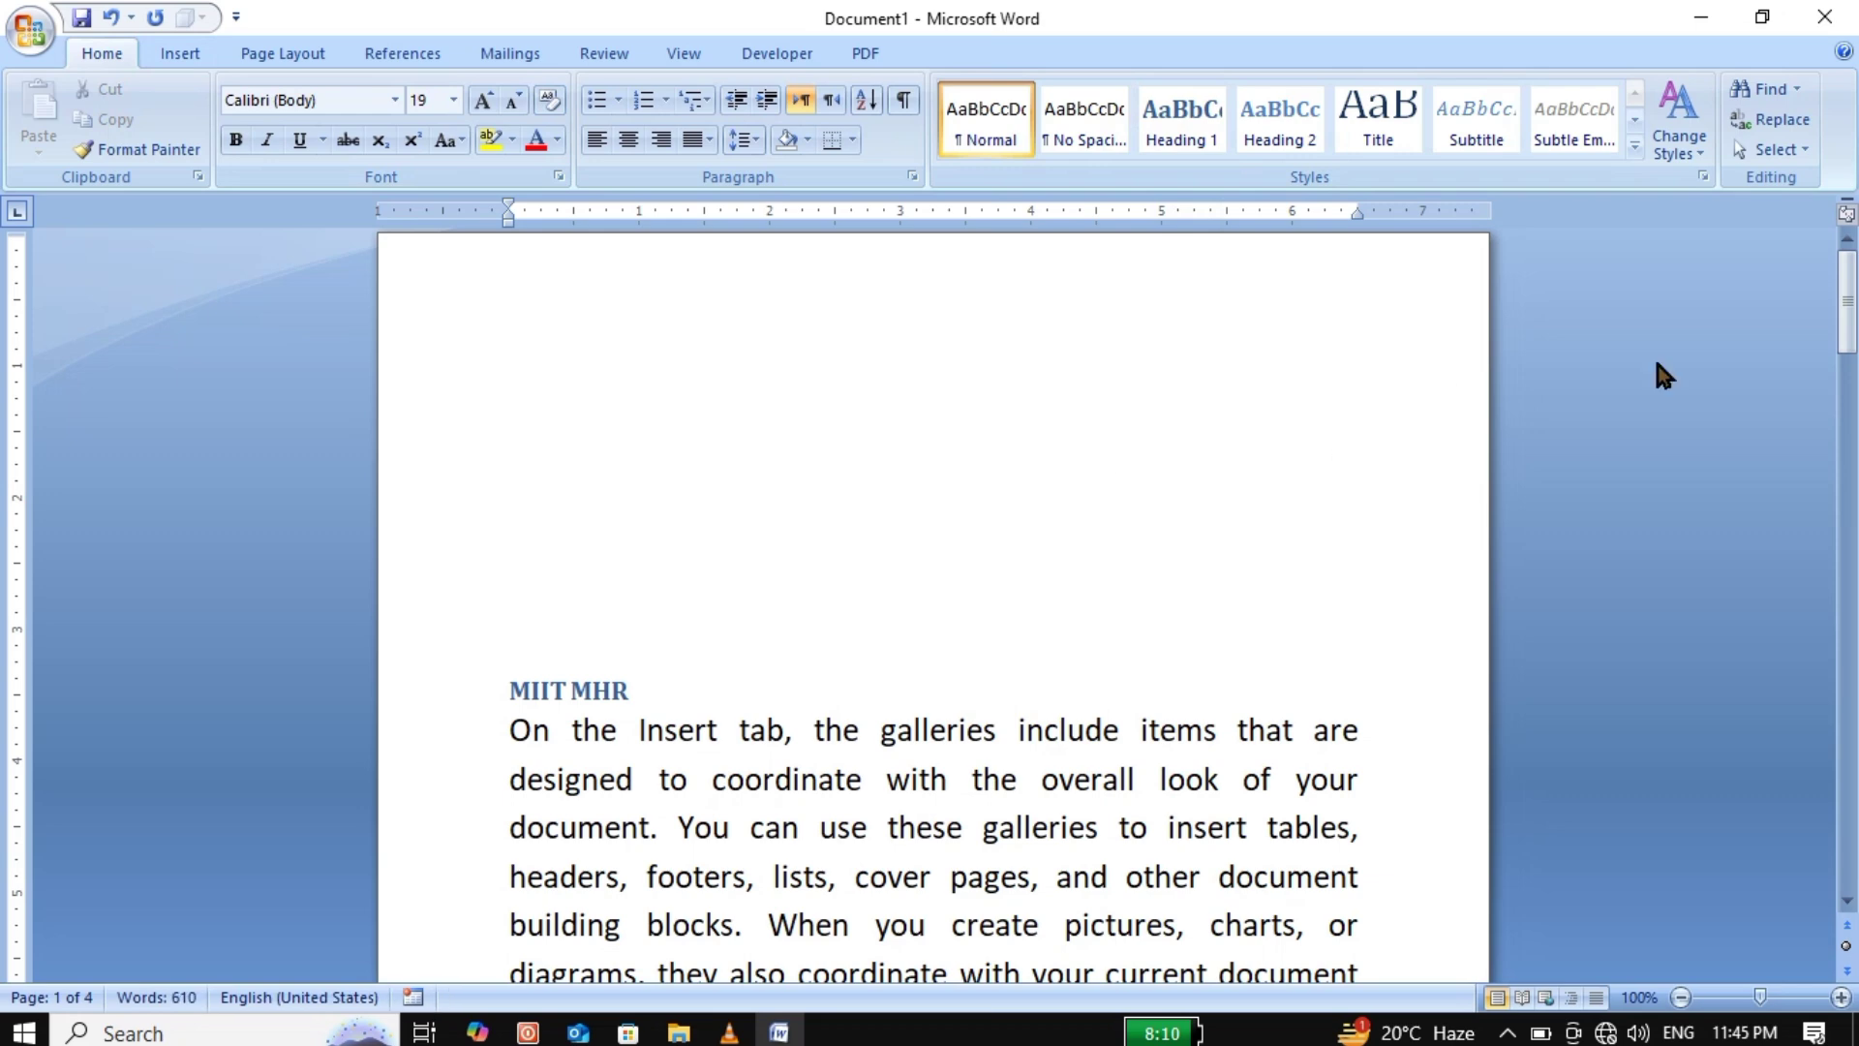
Add blank lines after the page 2 paragraph ending "your current template." and enter the title KASHMIR DAY there.
{"action": "left_click_drag", "start_coordinate": [1851, 341], "coordinate": [1852, 511]}
{"action": "left_click", "coordinate": [1129, 453]}
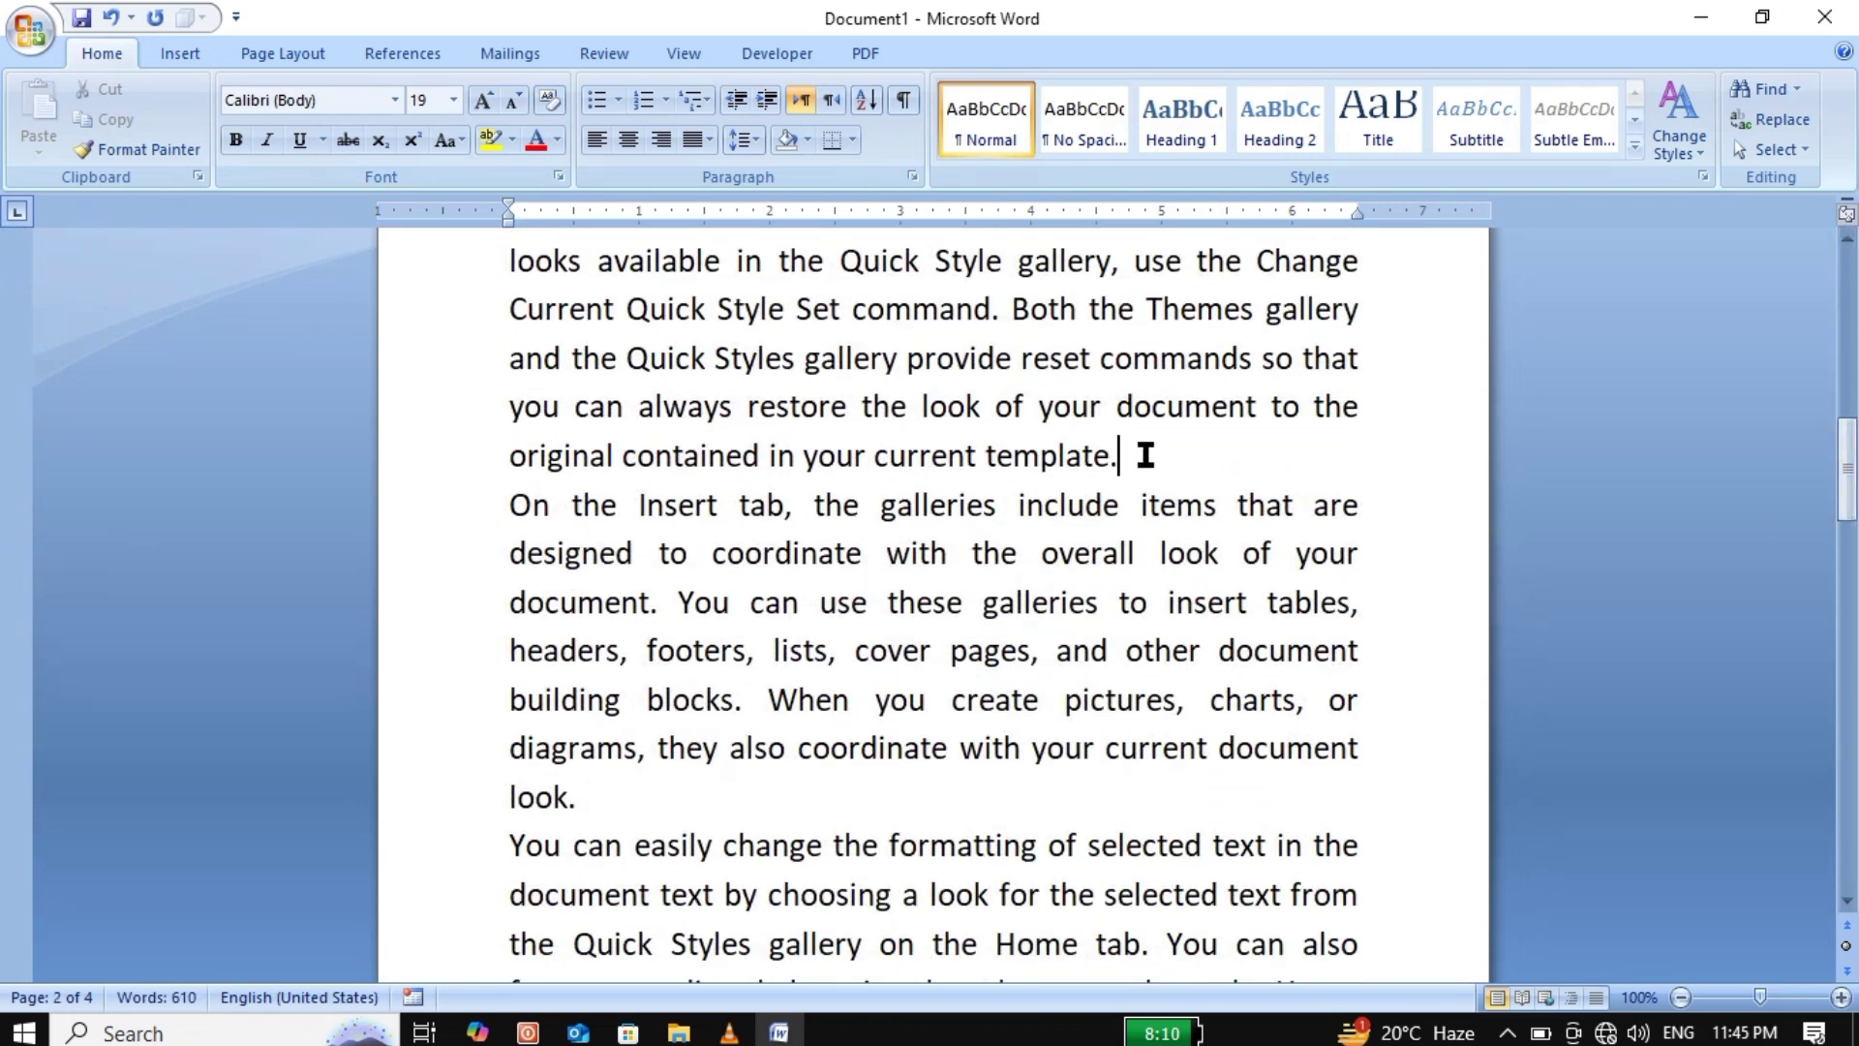
{"action": "key", "text": "Return"}
{"action": "key", "text": "Return"}
{"action": "key", "text": "Up"}
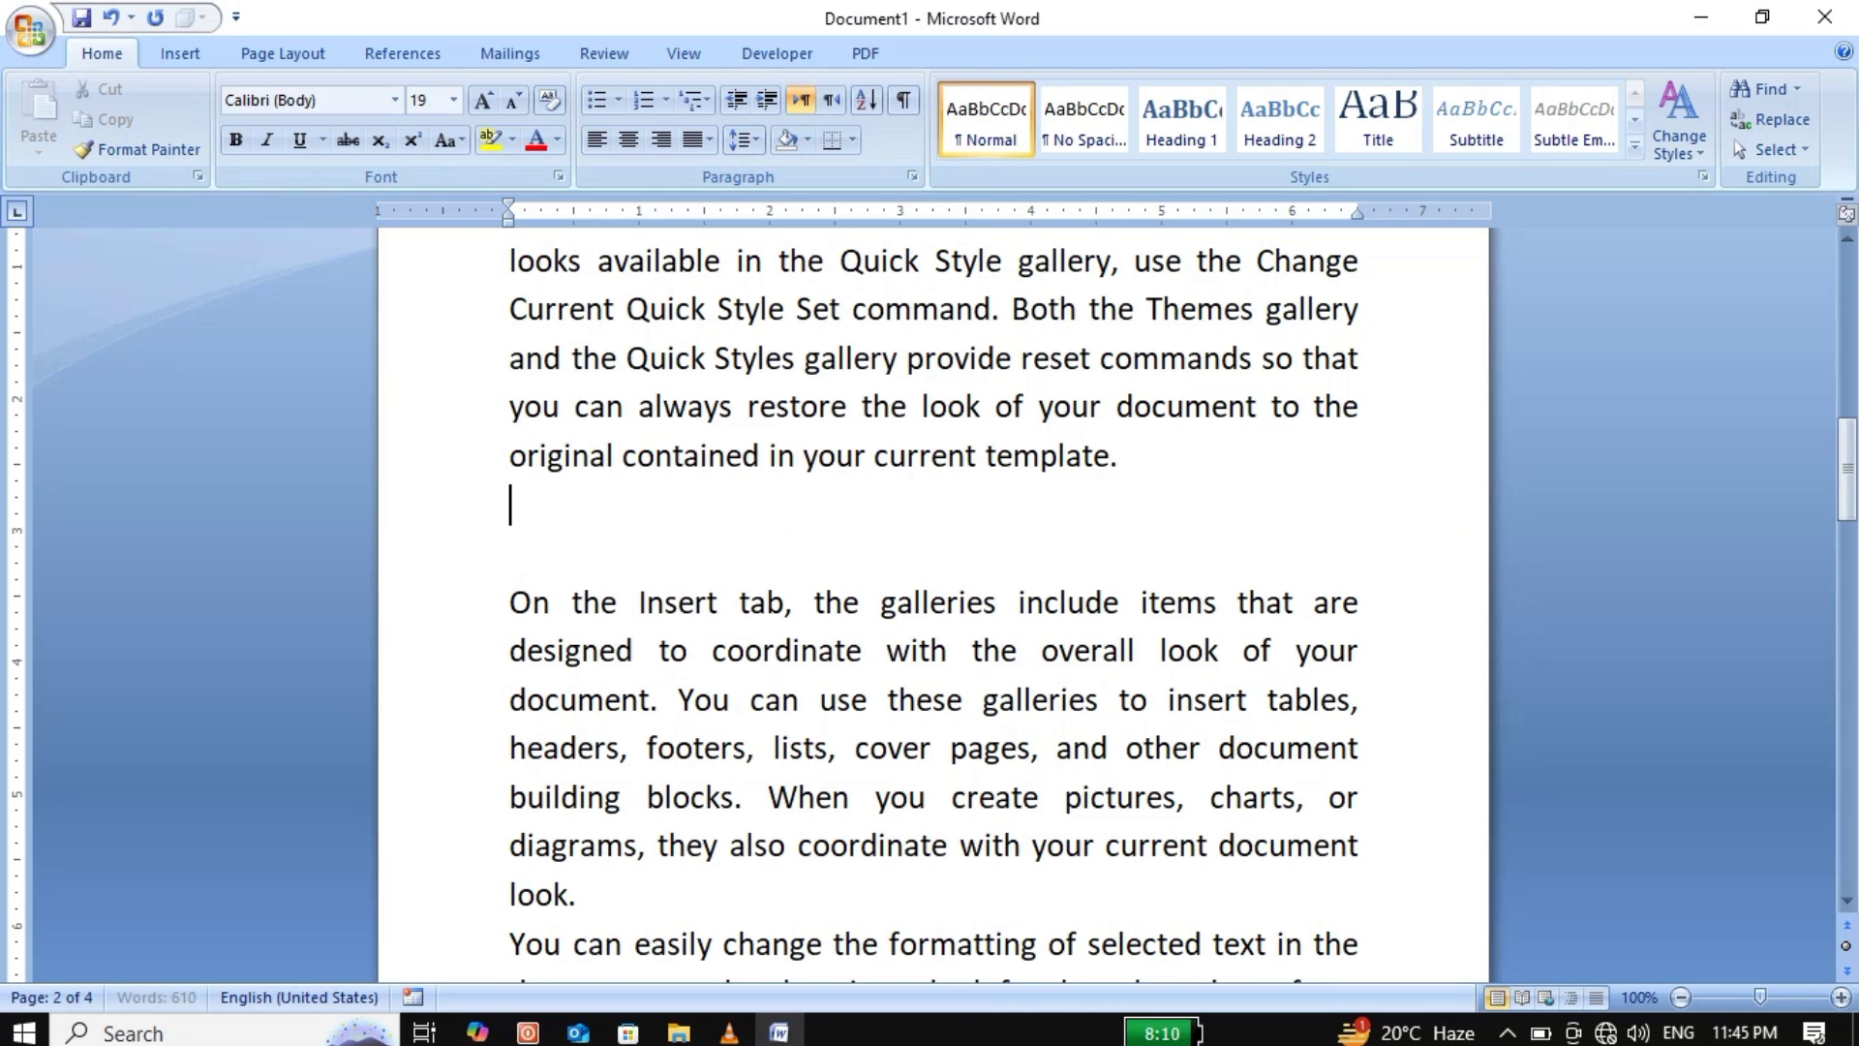
{"action": "key", "text": "Return"}
{"action": "type", "text": "K"}
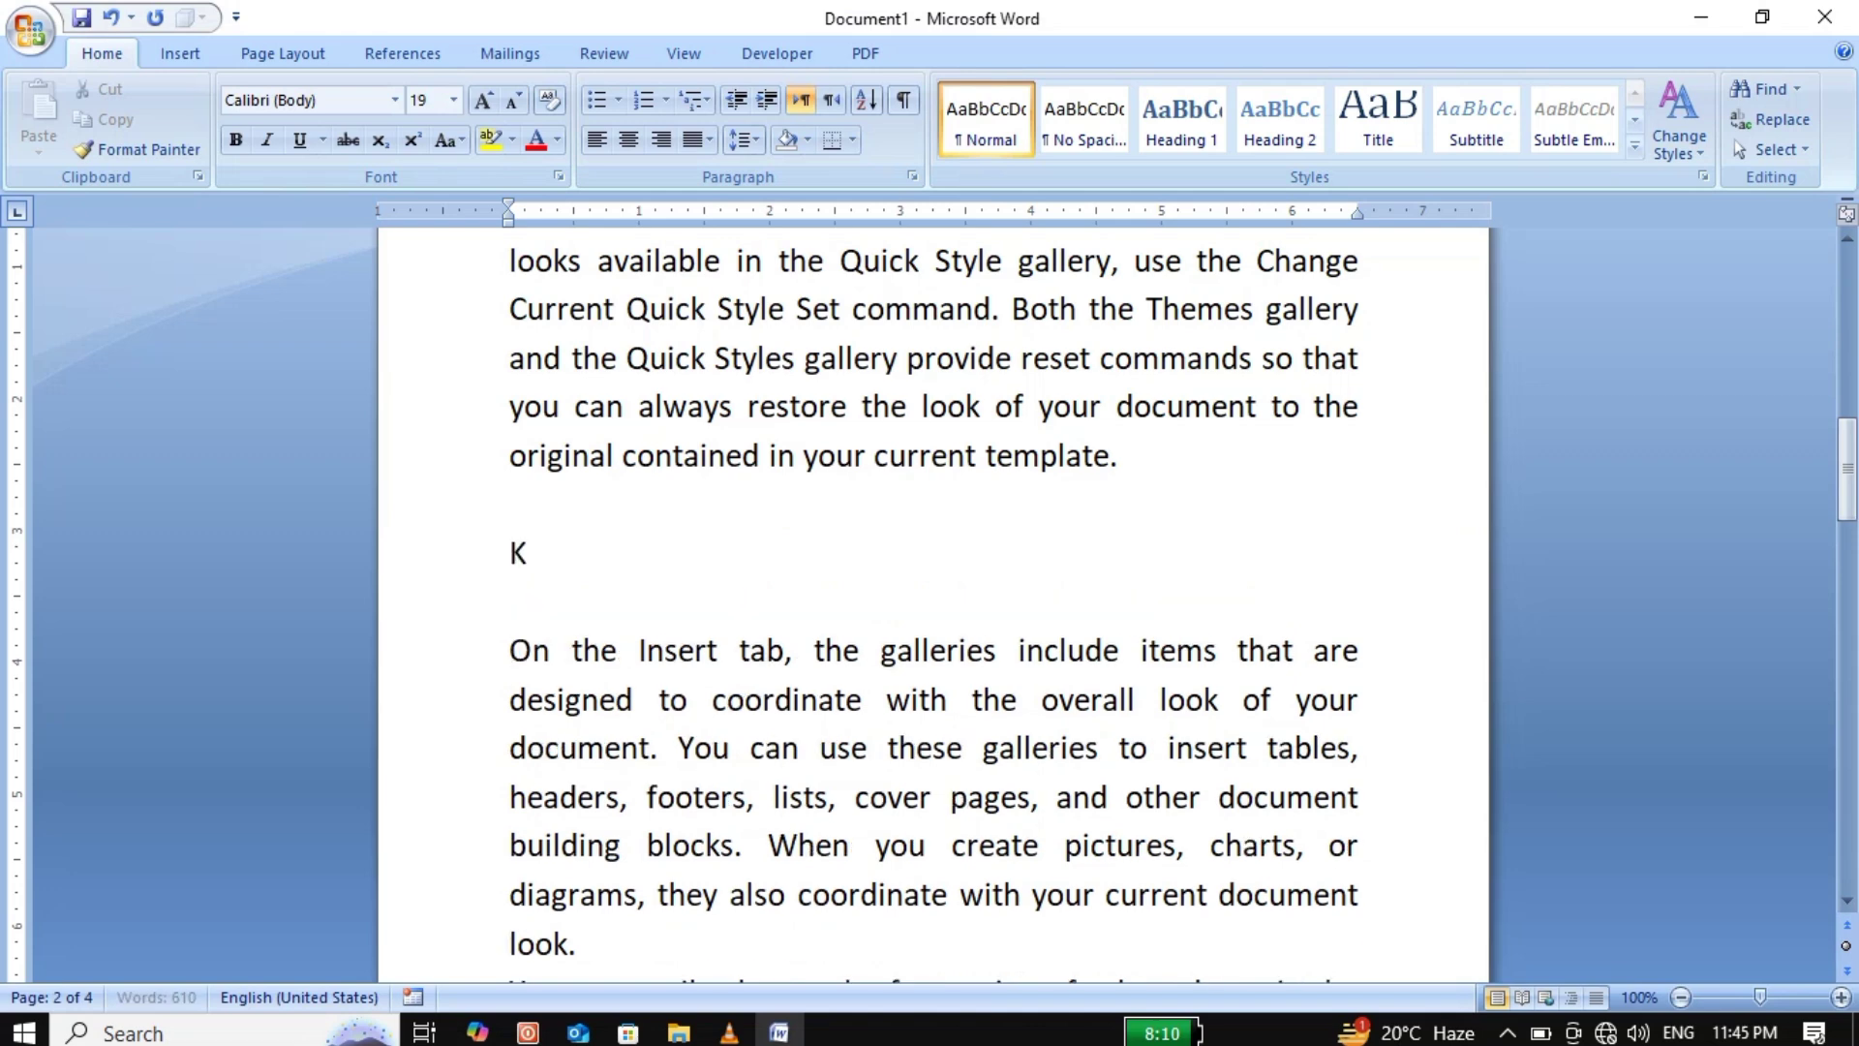
{"action": "type", "text": "ASHMIR DAY"}
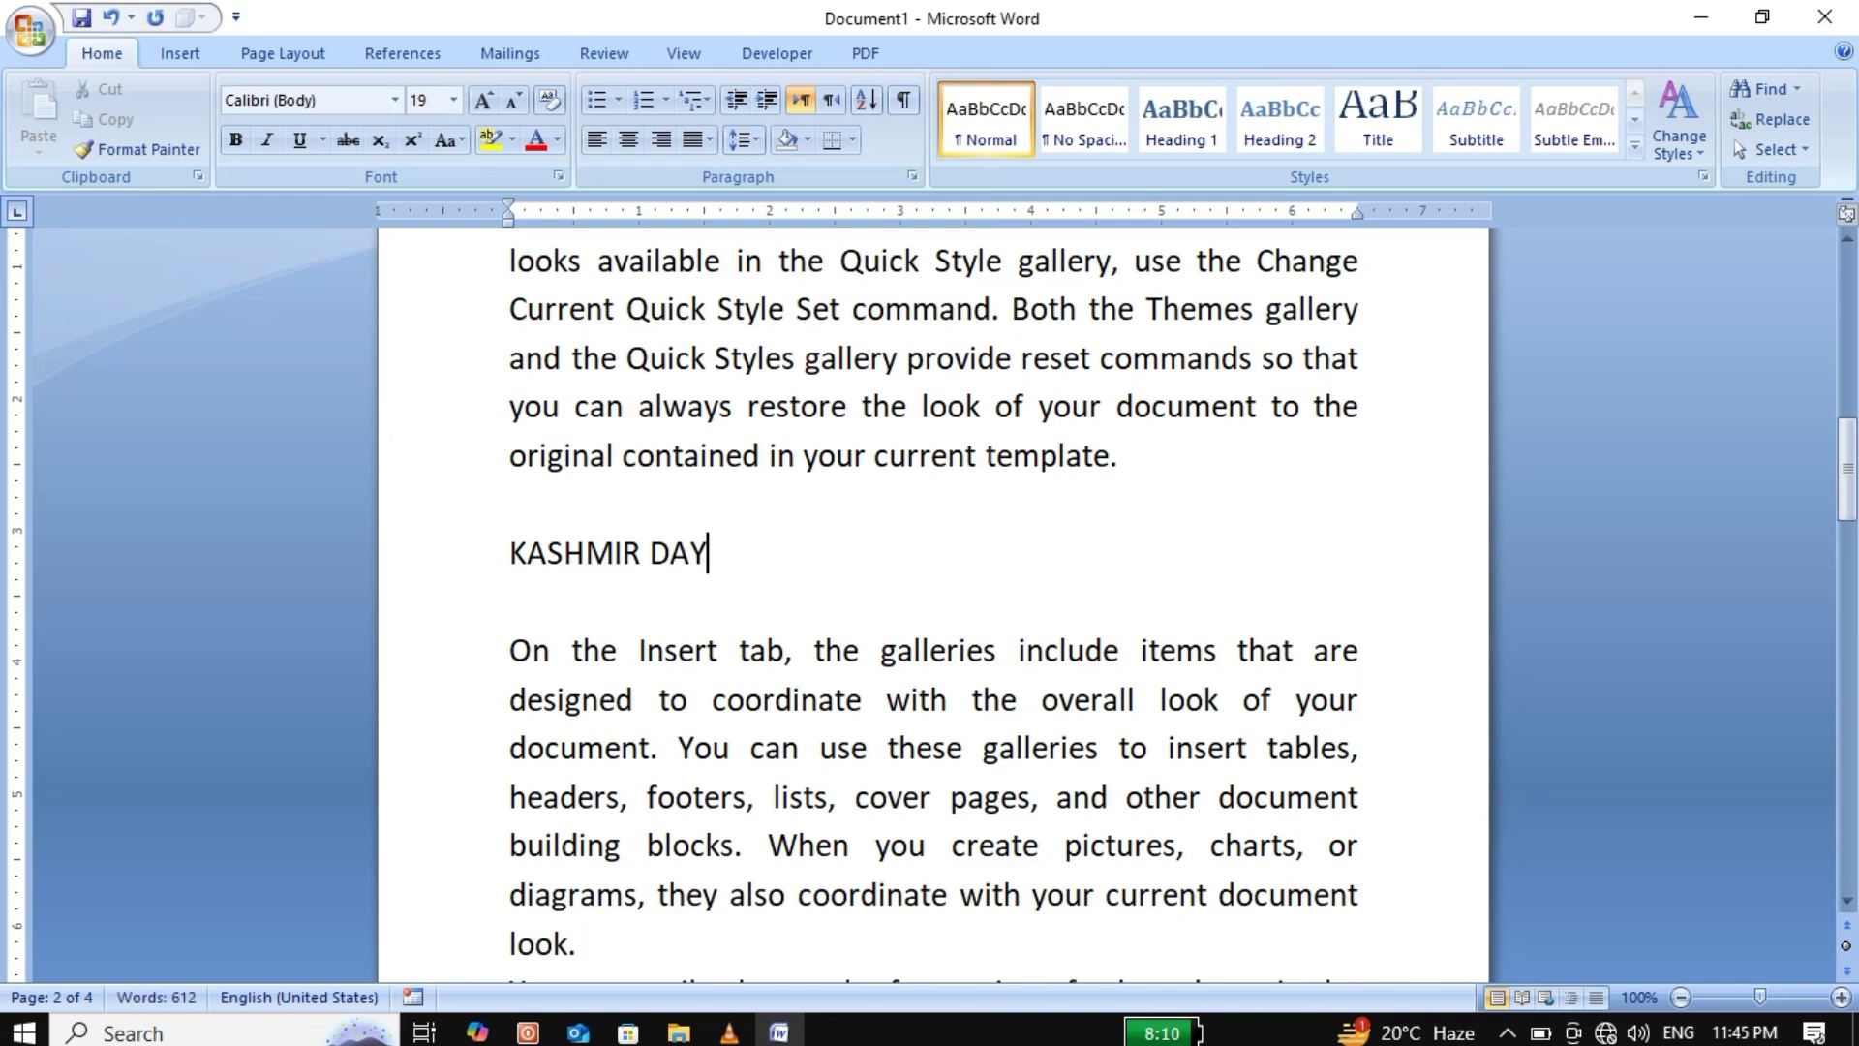
Apply the Heading 1 style to the KASHMIR DAY title.
{"action": "left_click_drag", "start_coordinate": [769, 552], "coordinate": [590, 549]}
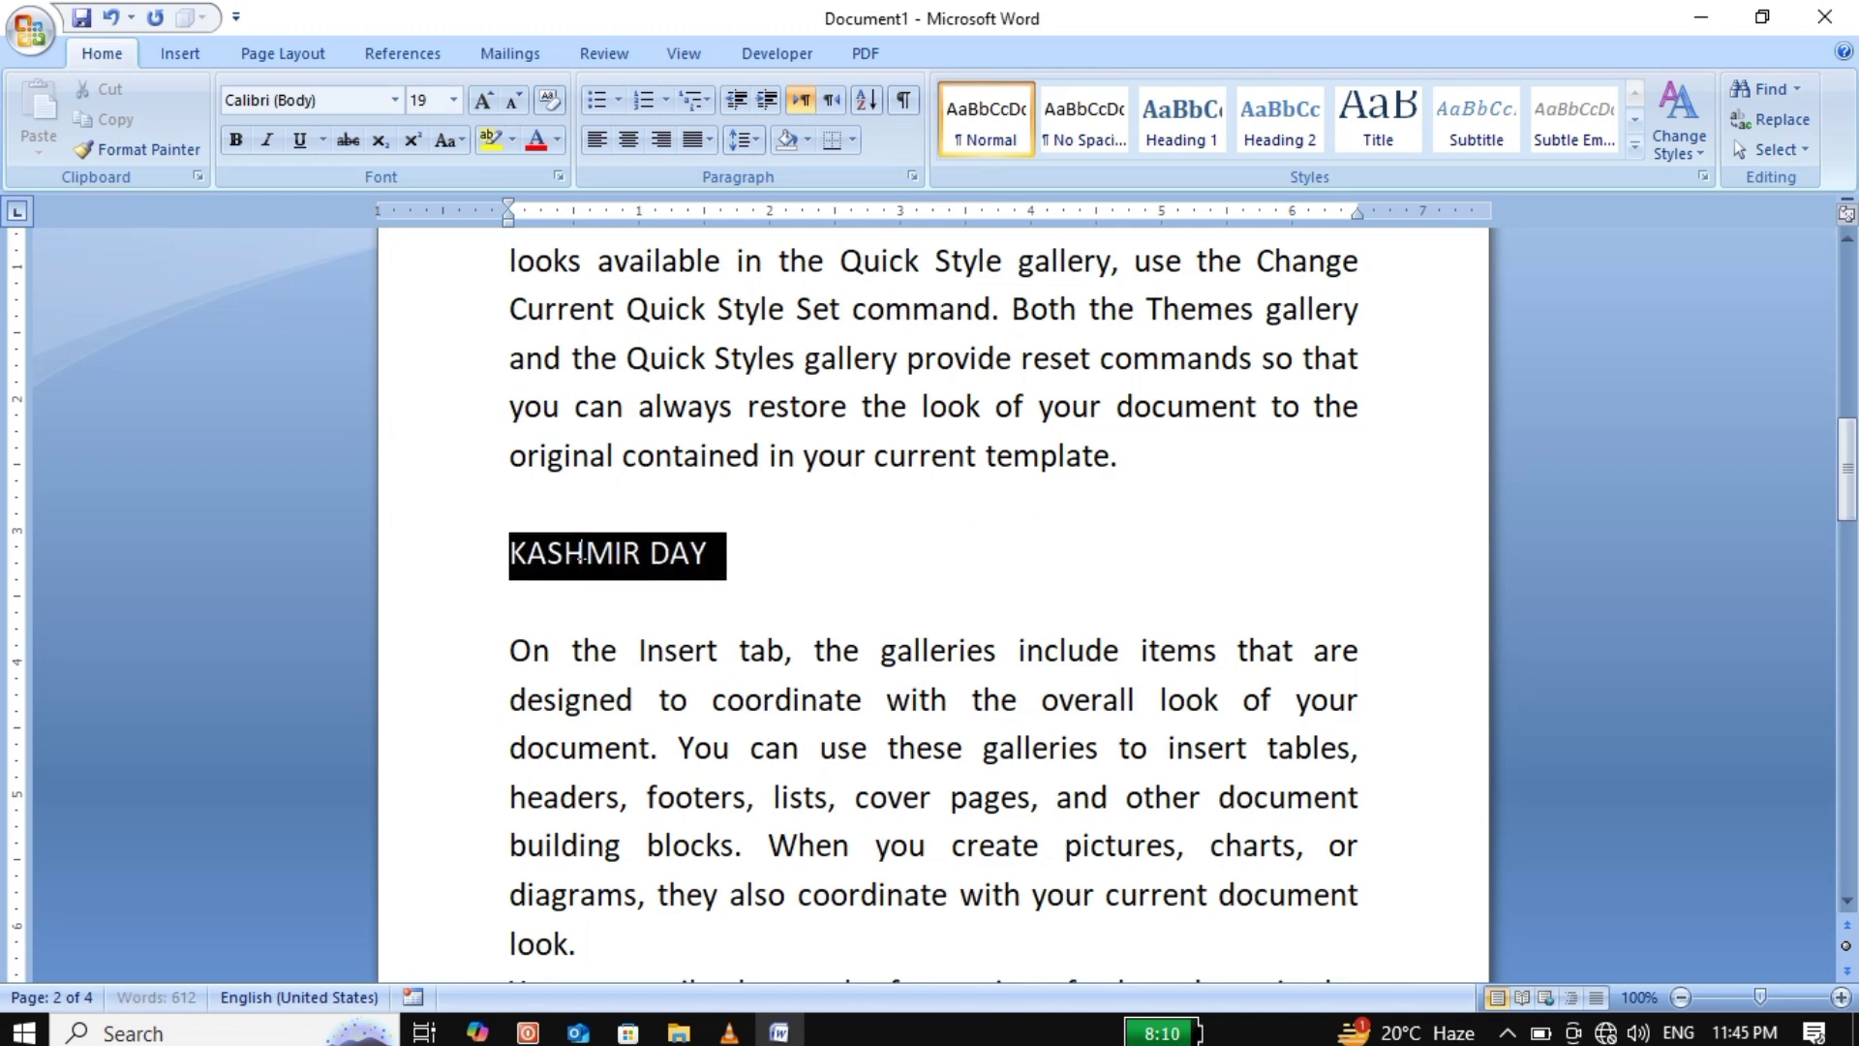
{"action": "left_click", "coordinate": [1191, 138]}
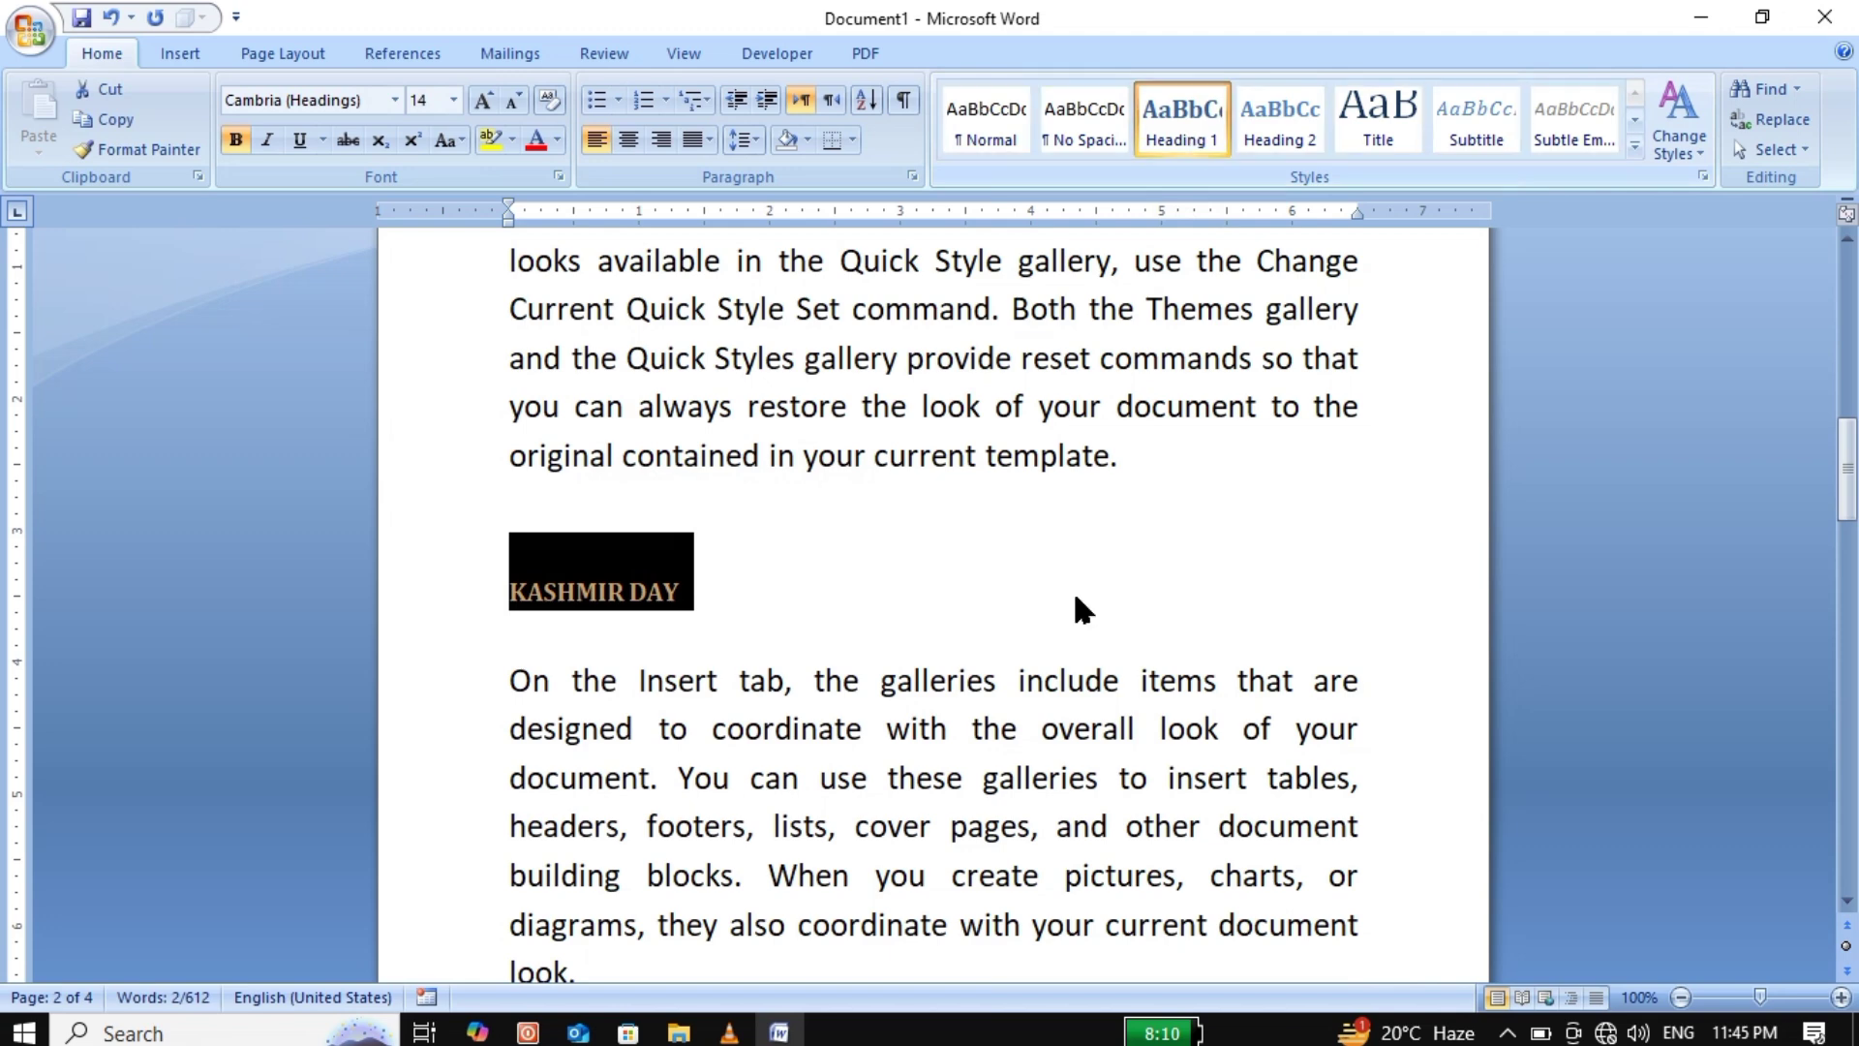
{"action": "left_click", "coordinate": [1083, 631]}
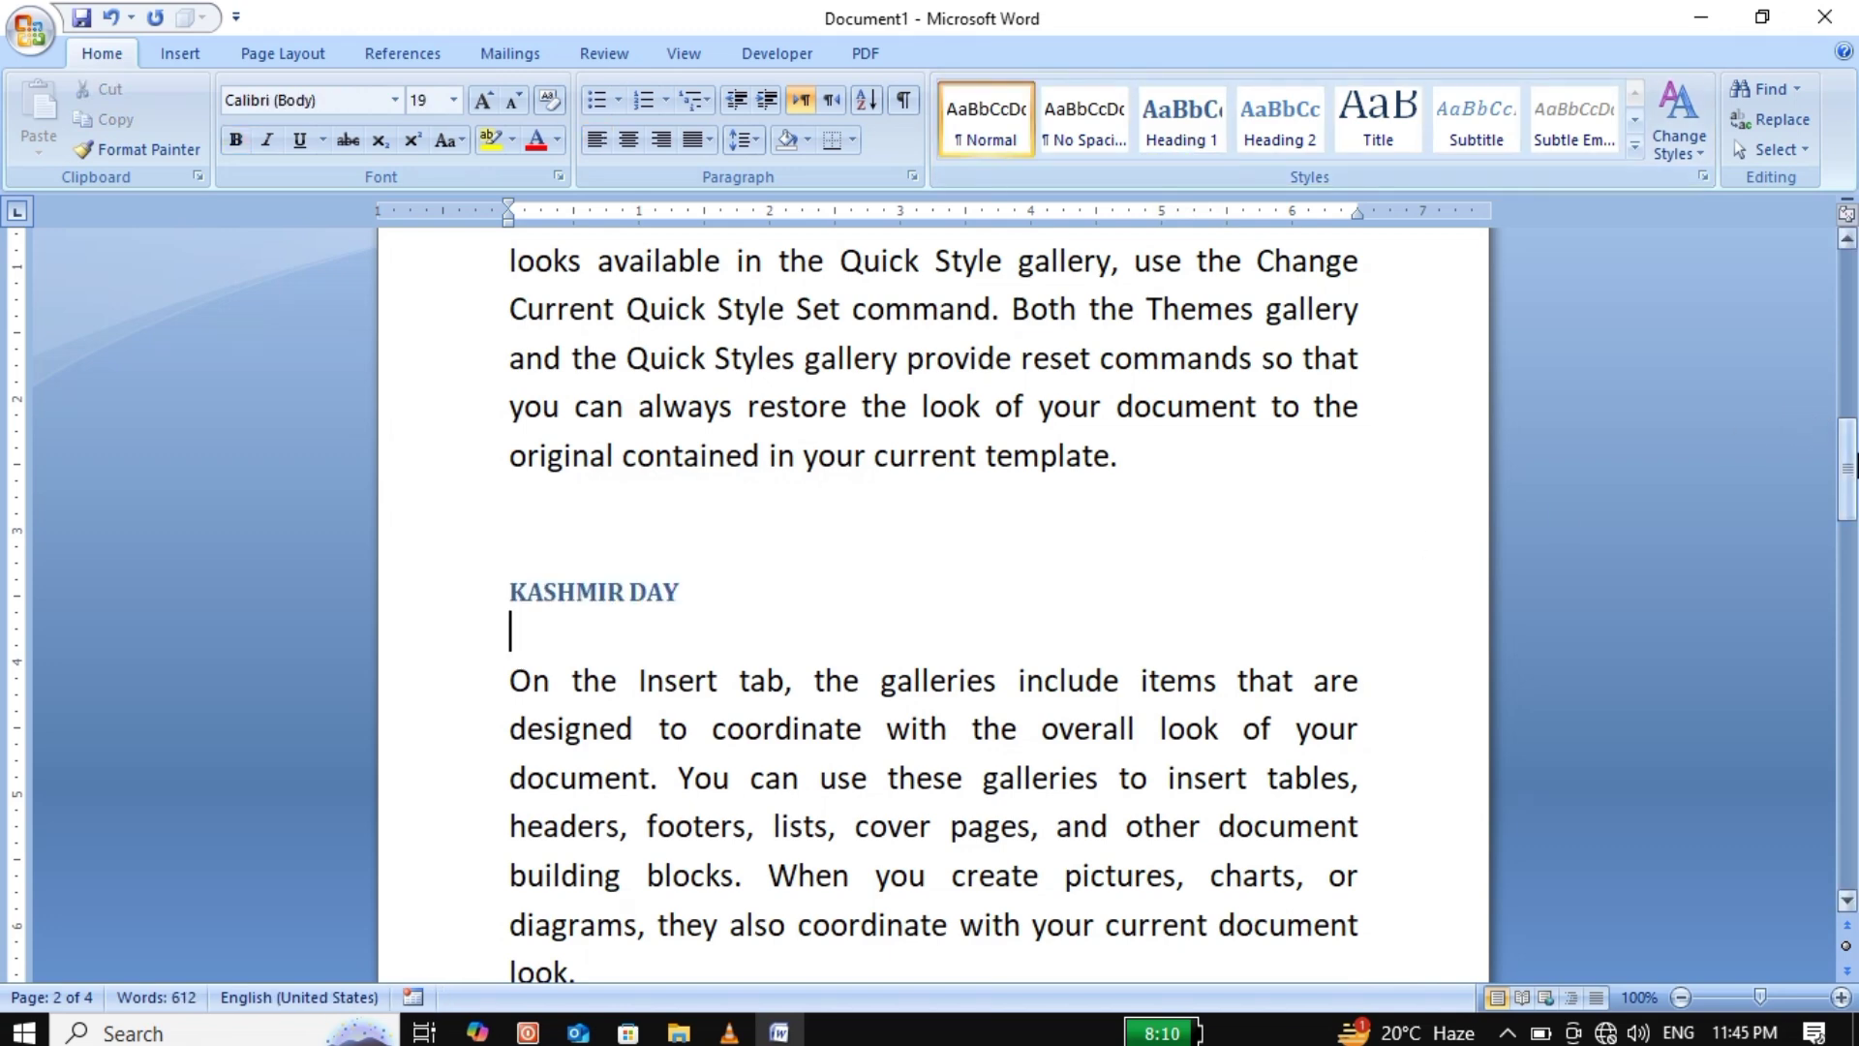
Add blank lines after the first paragraph on page 3 and enter the title QUAID E AZAM directly below that paragraph.
{"action": "left_click_drag", "start_coordinate": [1848, 432], "coordinate": [1850, 574]}
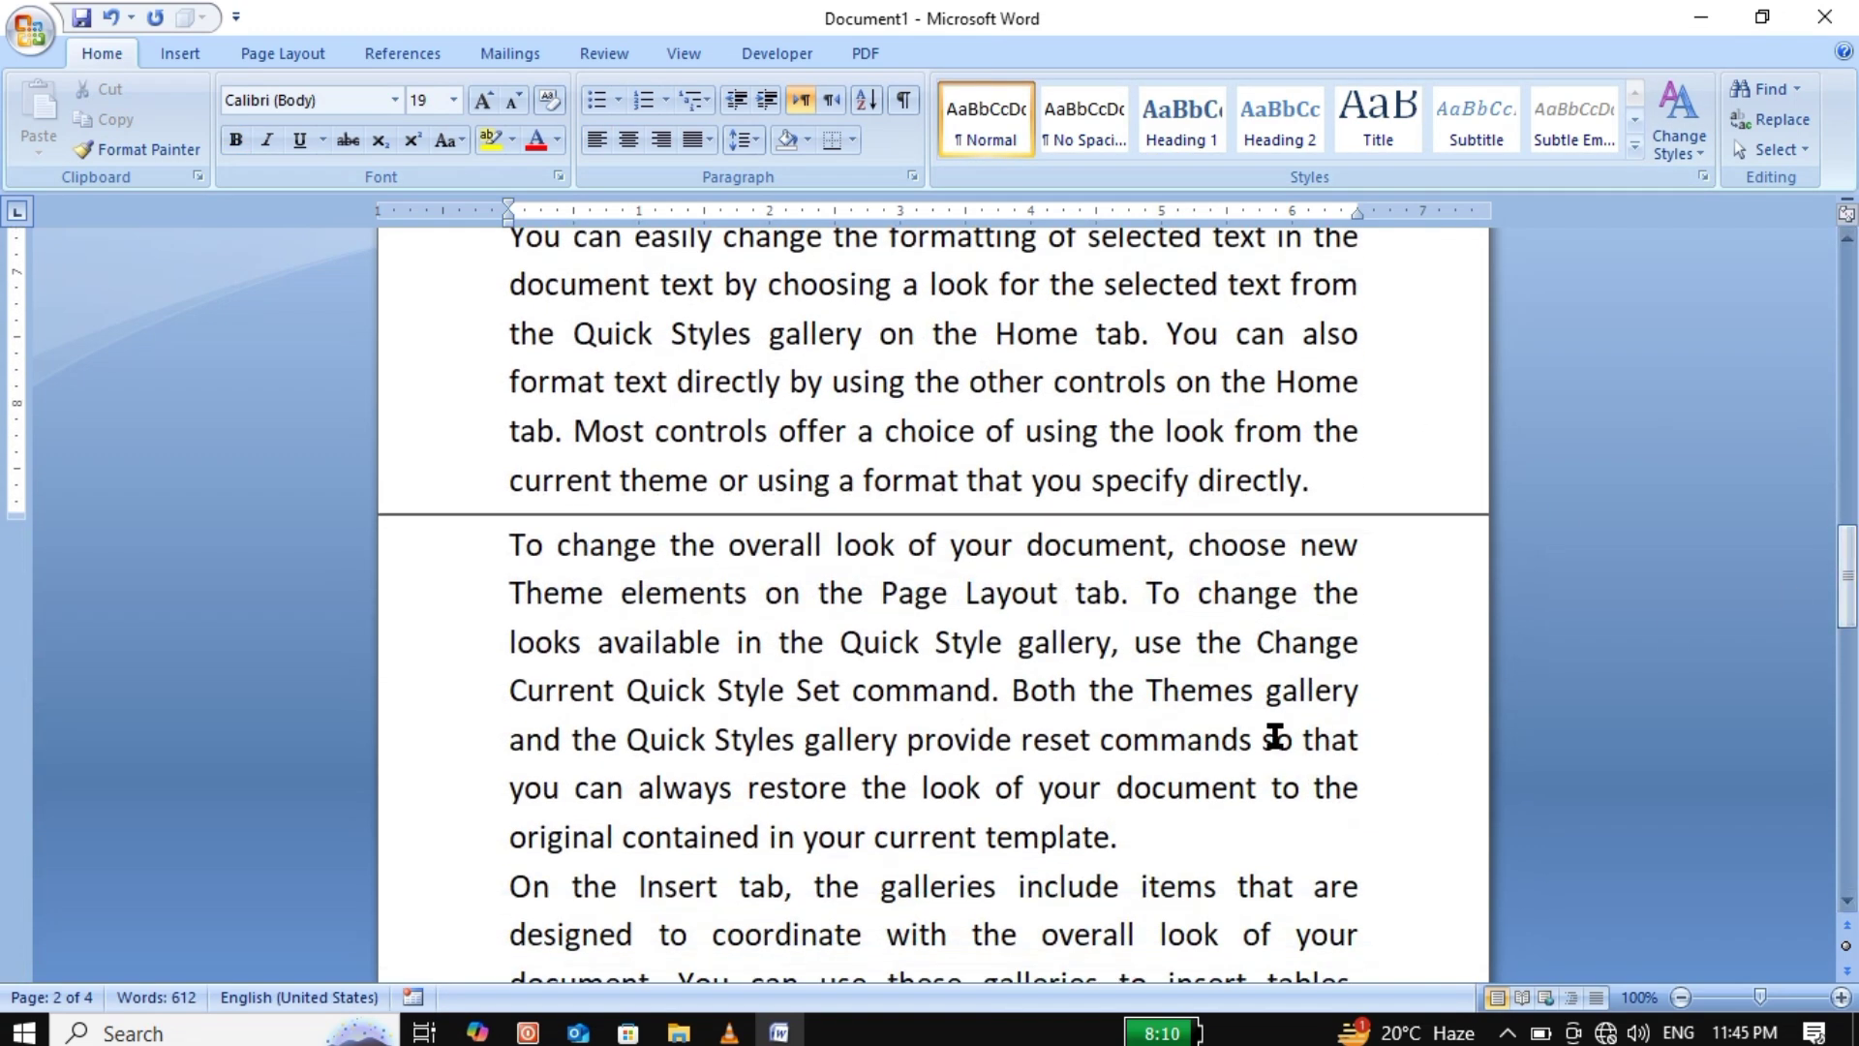
{"action": "left_click", "coordinate": [1201, 881]}
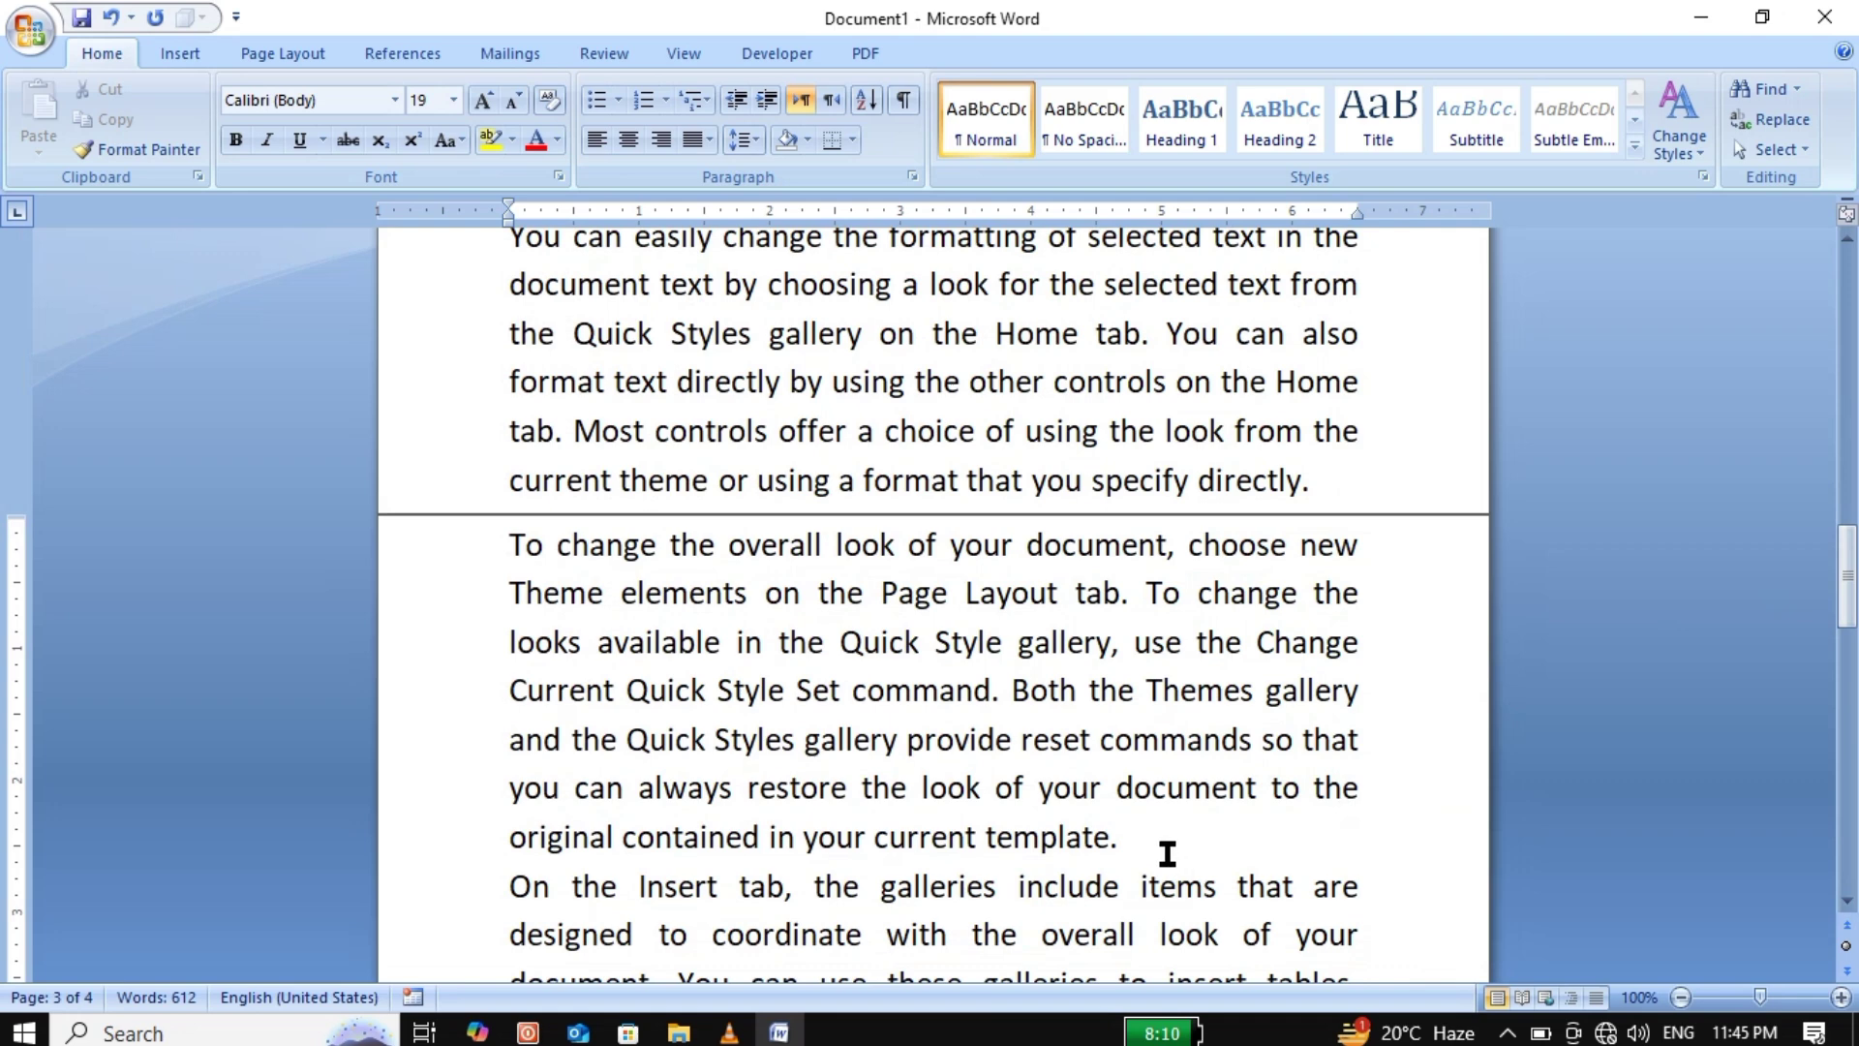
{"action": "left_click", "coordinate": [1167, 853]}
{"action": "key", "text": "Return"}
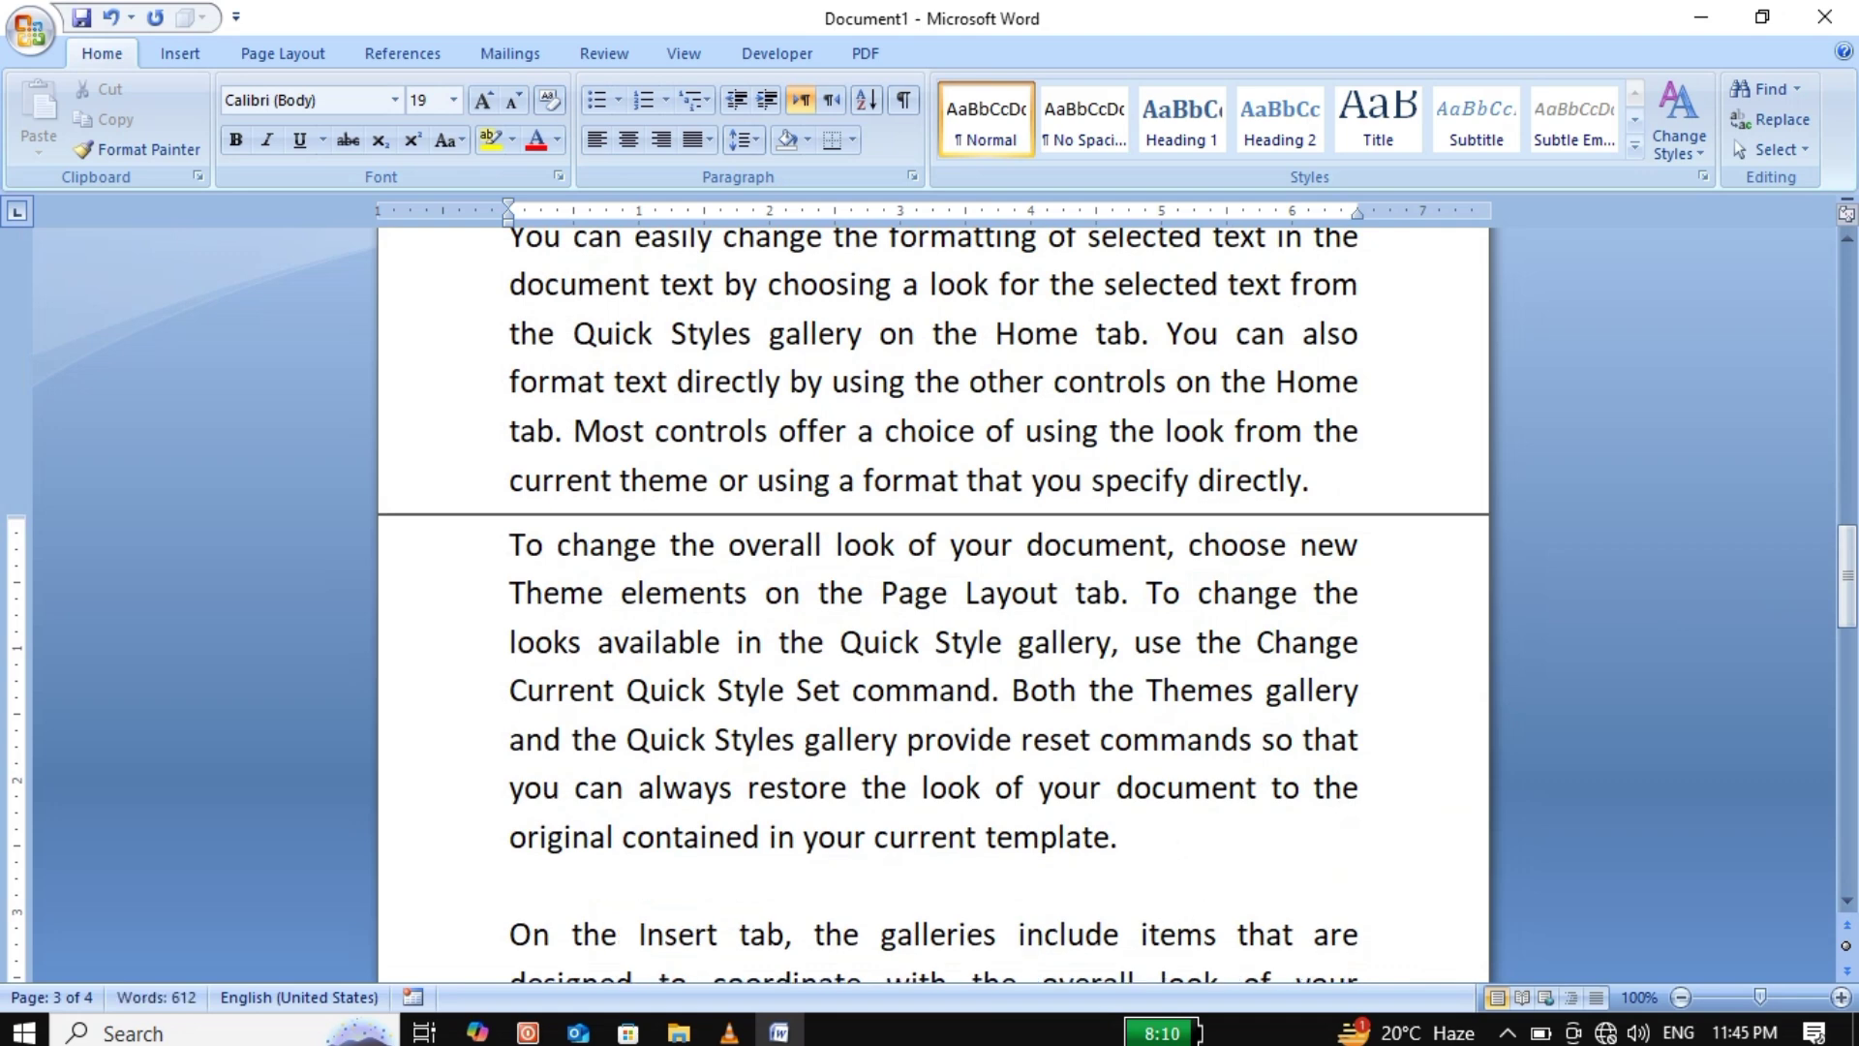
{"action": "key", "text": "Return"}
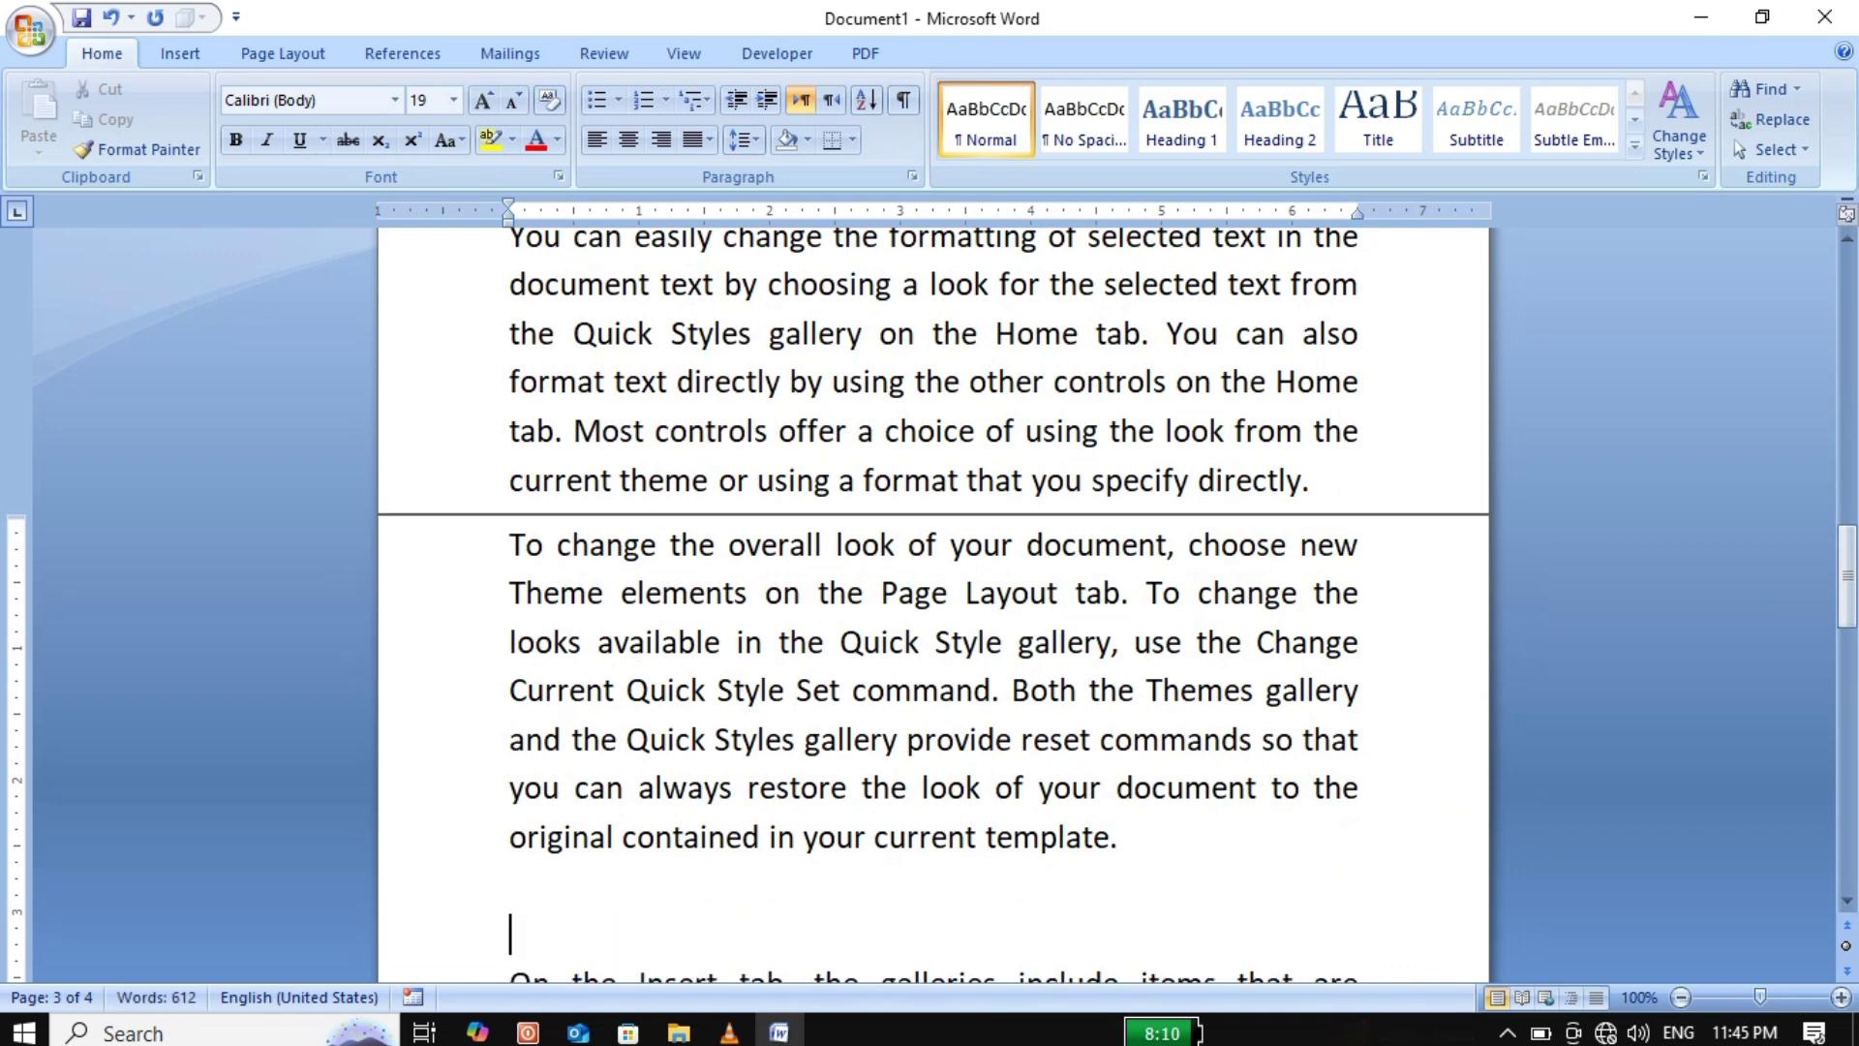
{"action": "key", "text": "Up"}
{"action": "type", "text": "QUAID E"}
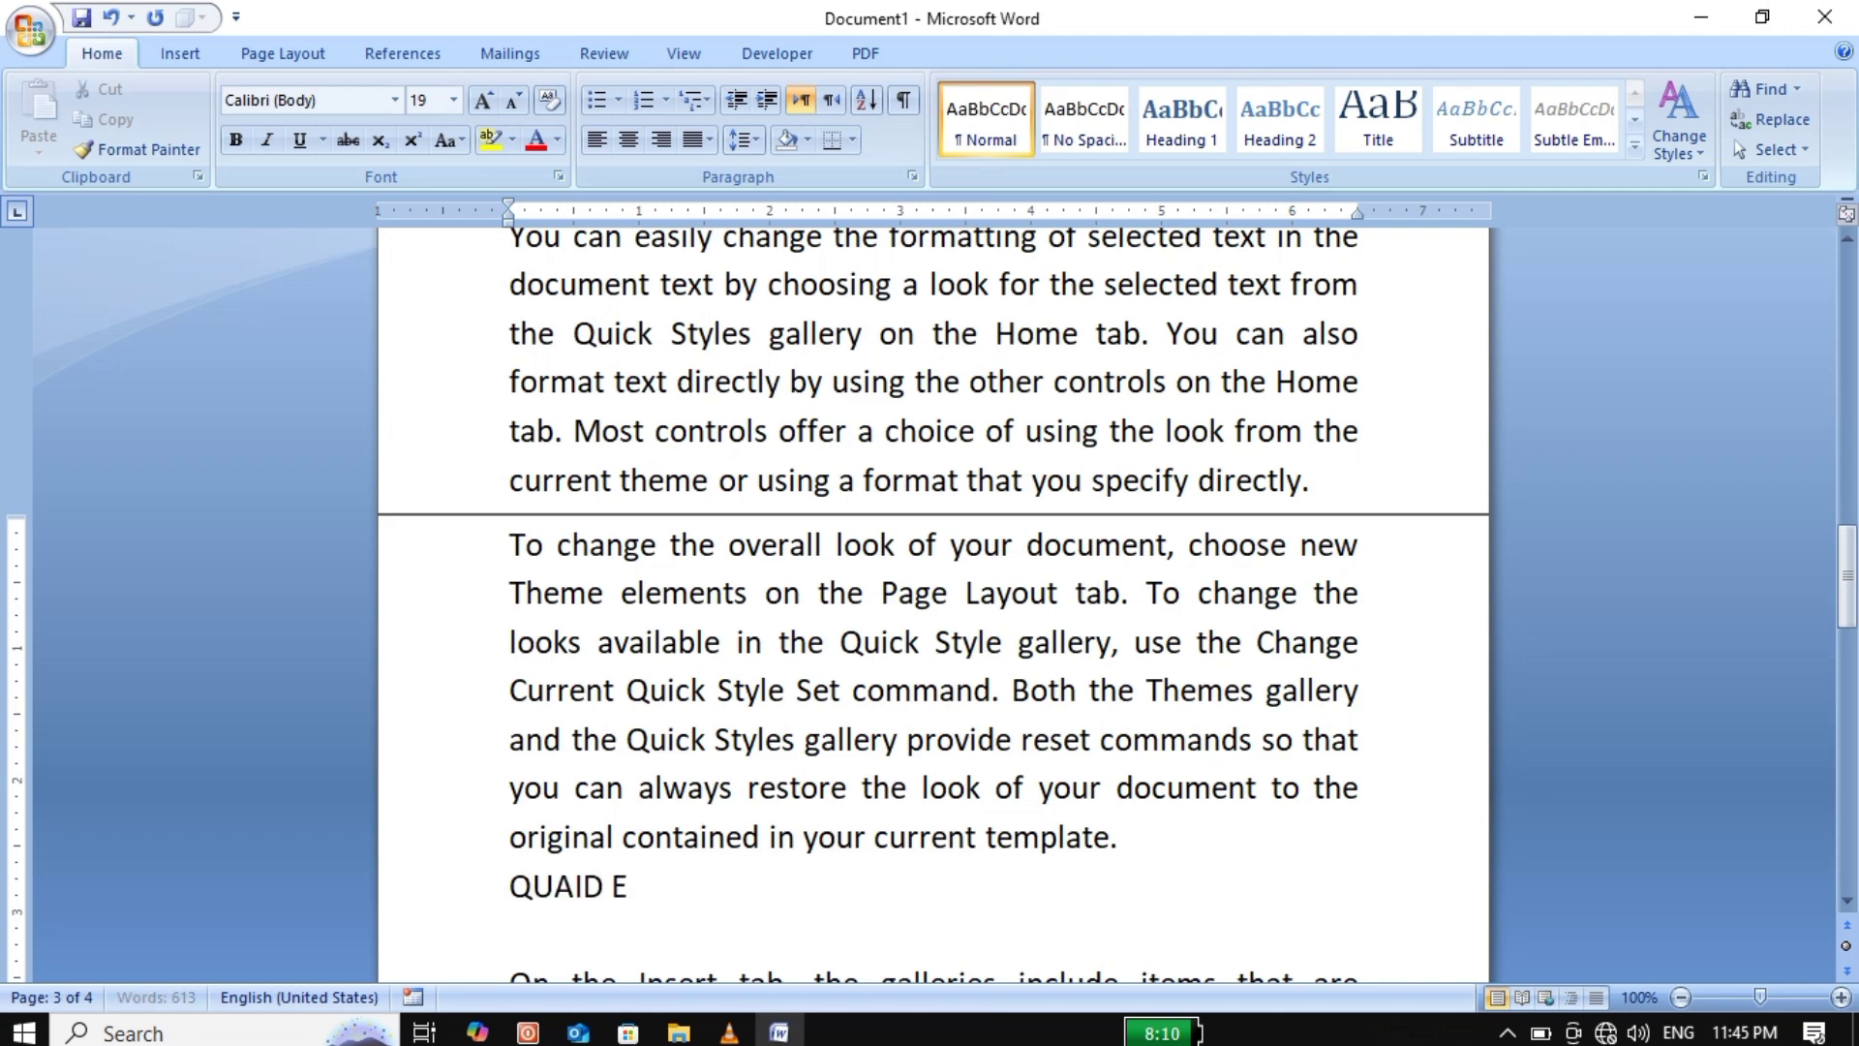
{"action": "type", "text": " AZA"}
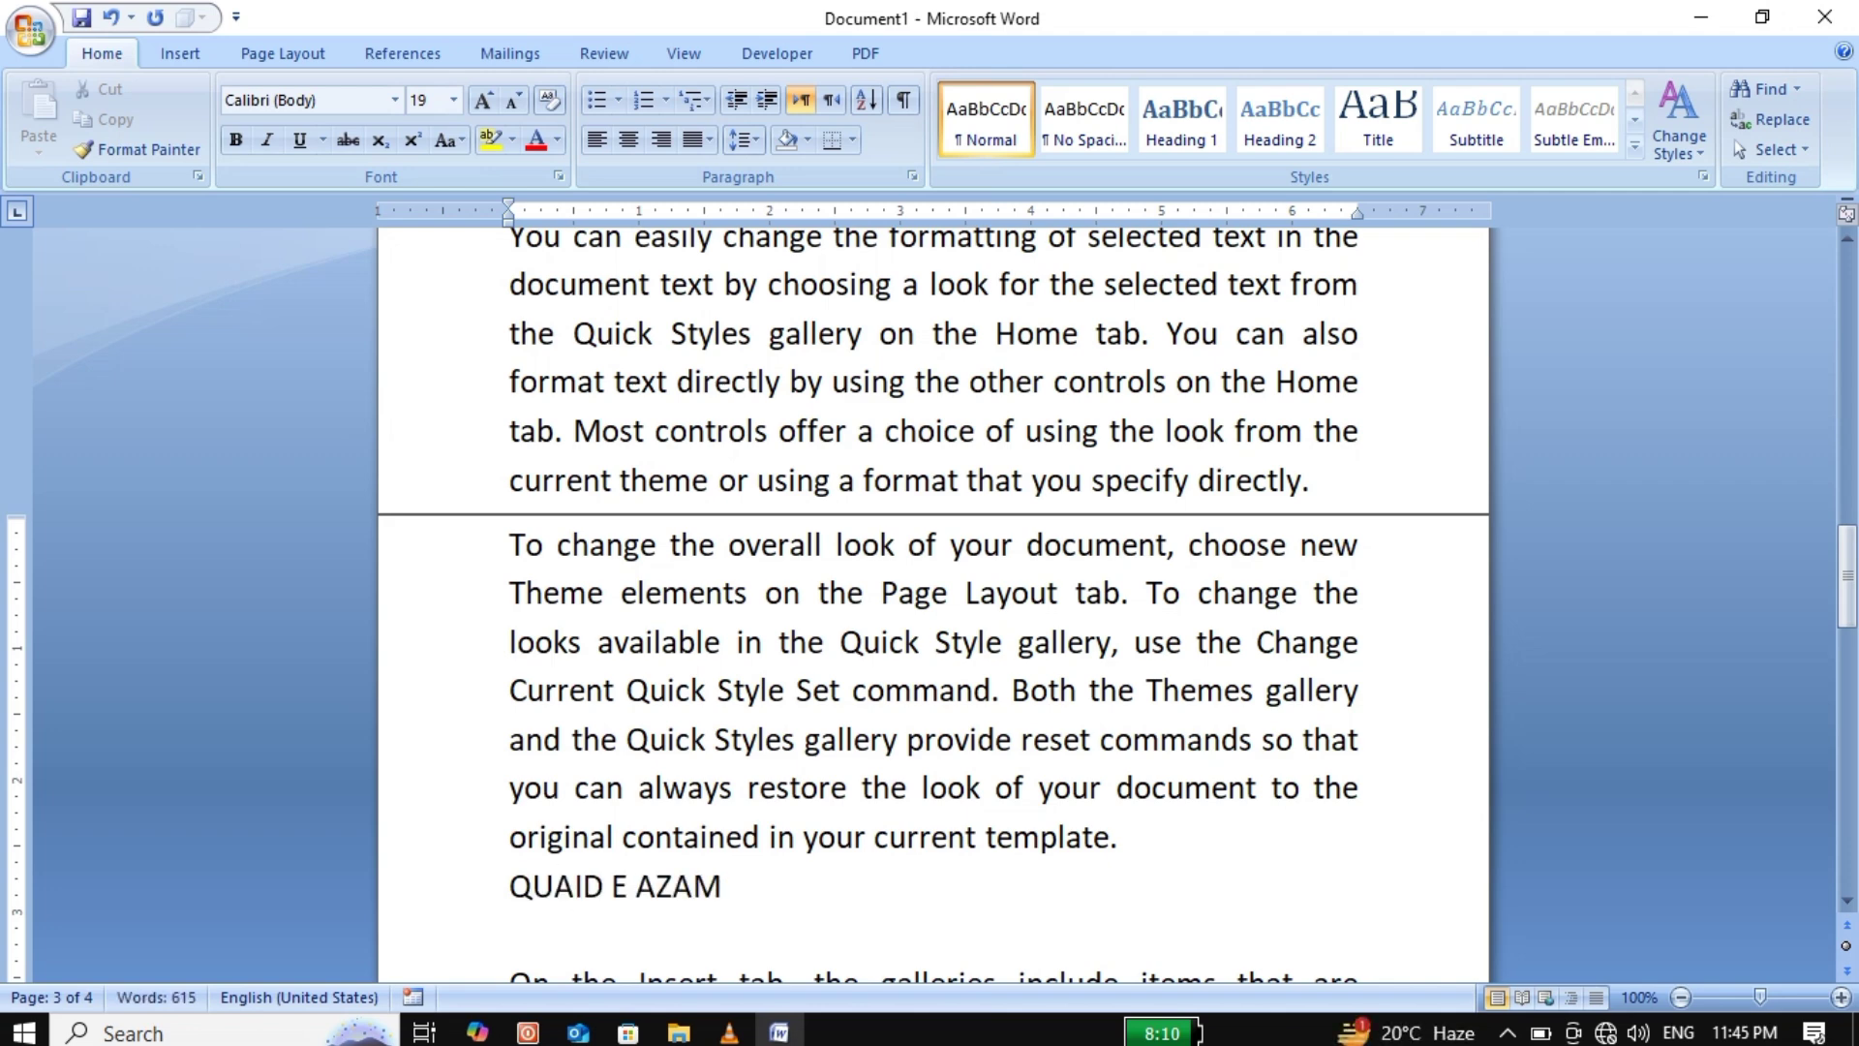
{"action": "type", "text": "M"}
Apply the Heading 1 style to the QUAID E AZAM title.
{"action": "left_click_drag", "start_coordinate": [746, 889], "coordinate": [559, 899]}
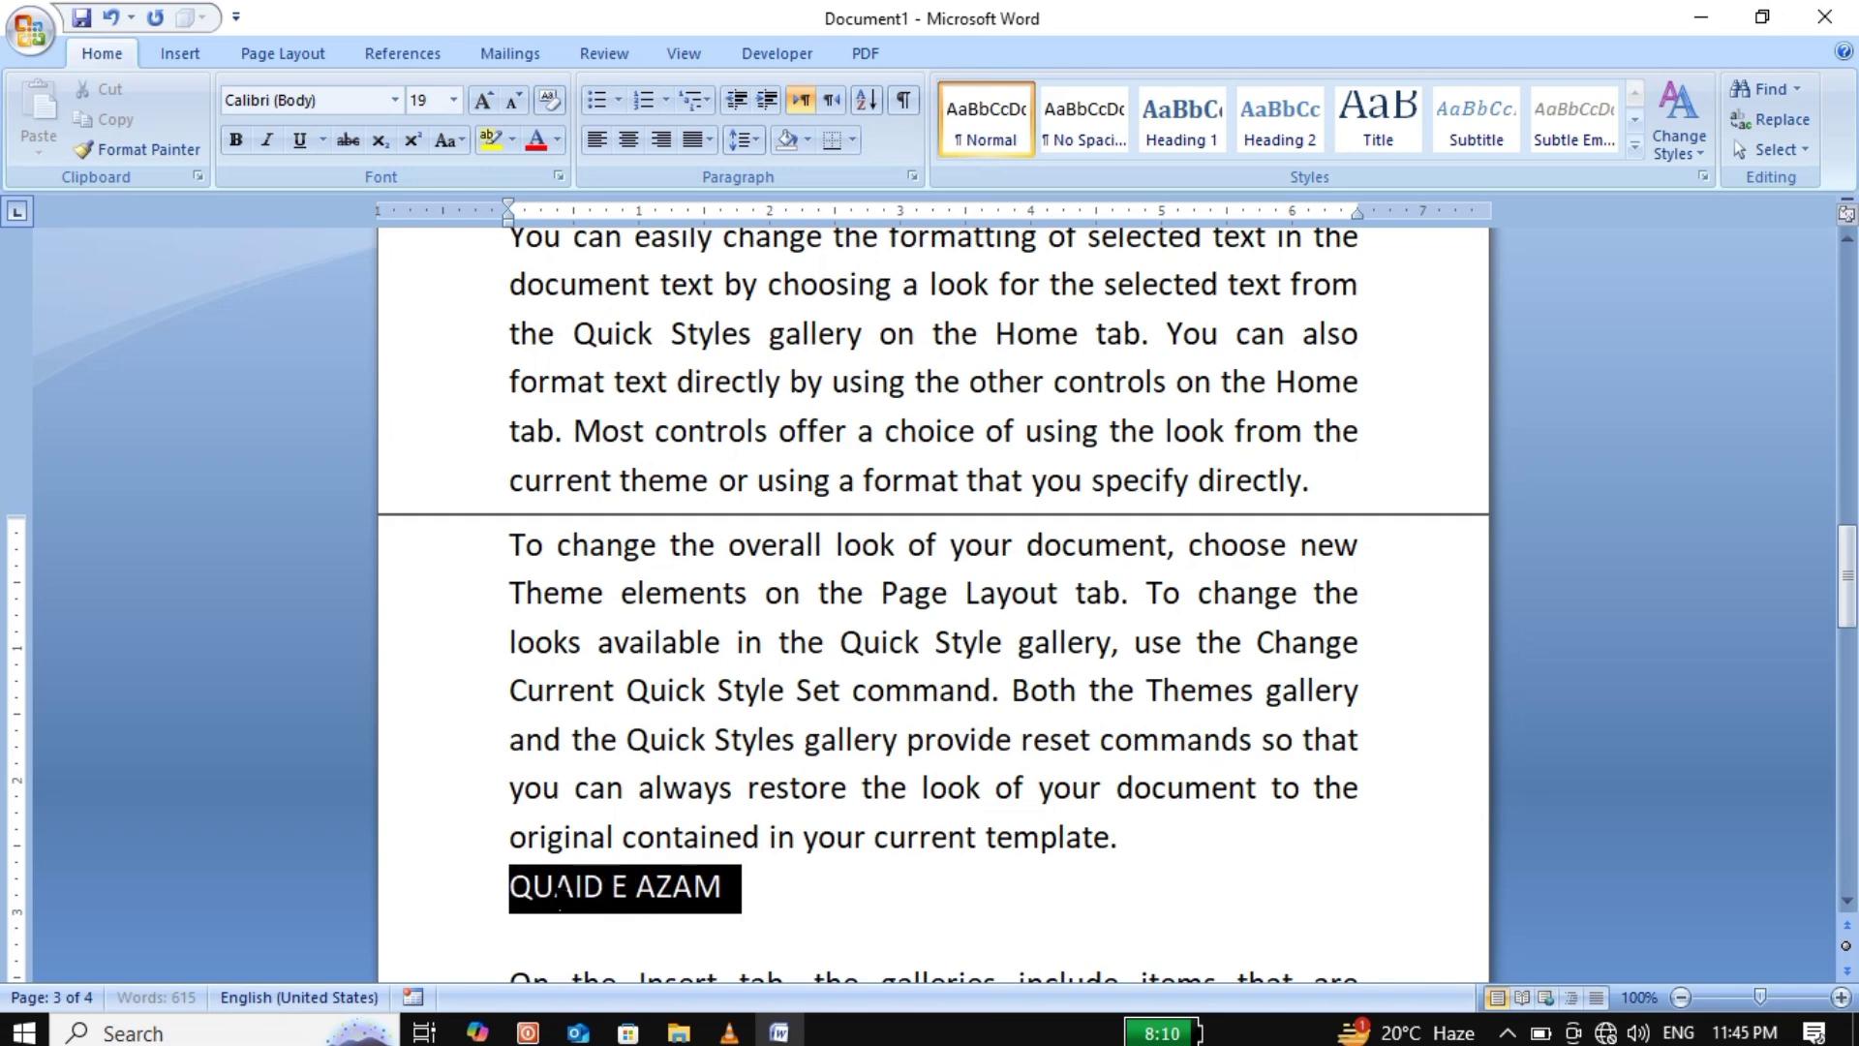
{"action": "left_click", "coordinate": [1220, 138]}
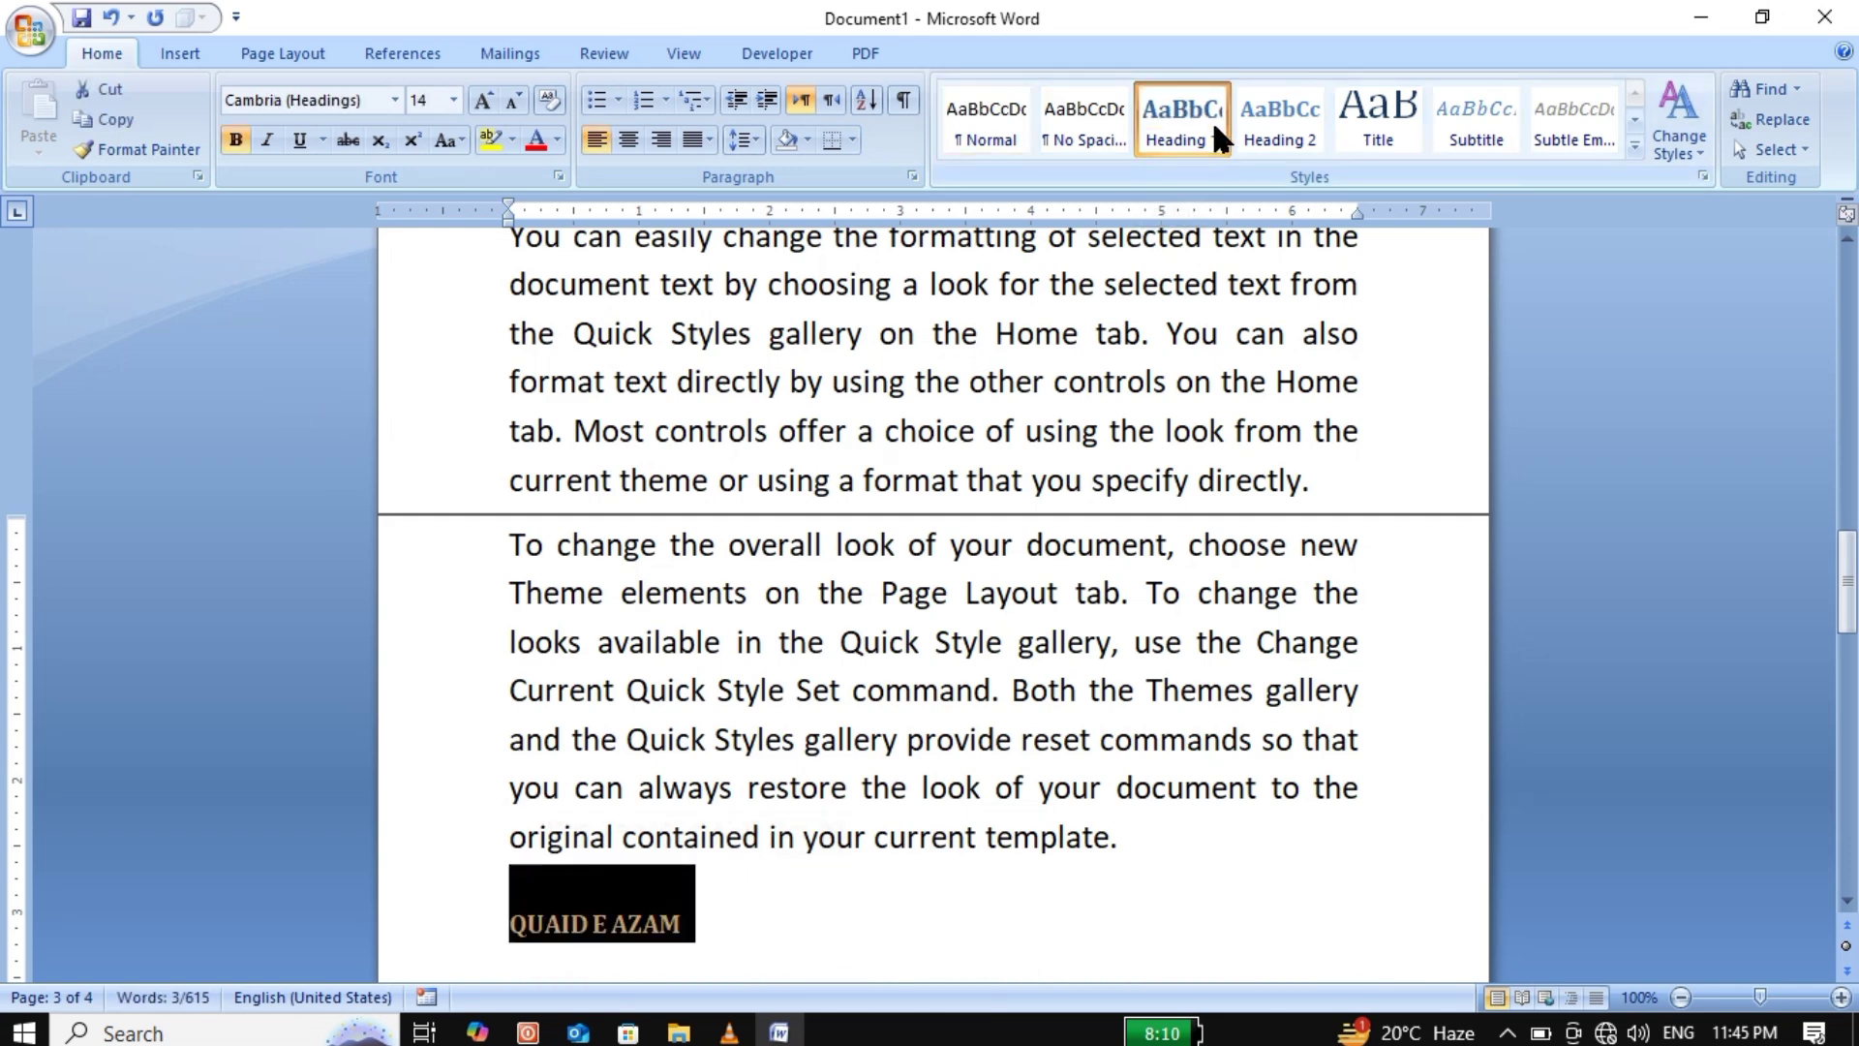
{"action": "left_click", "coordinate": [1301, 856]}
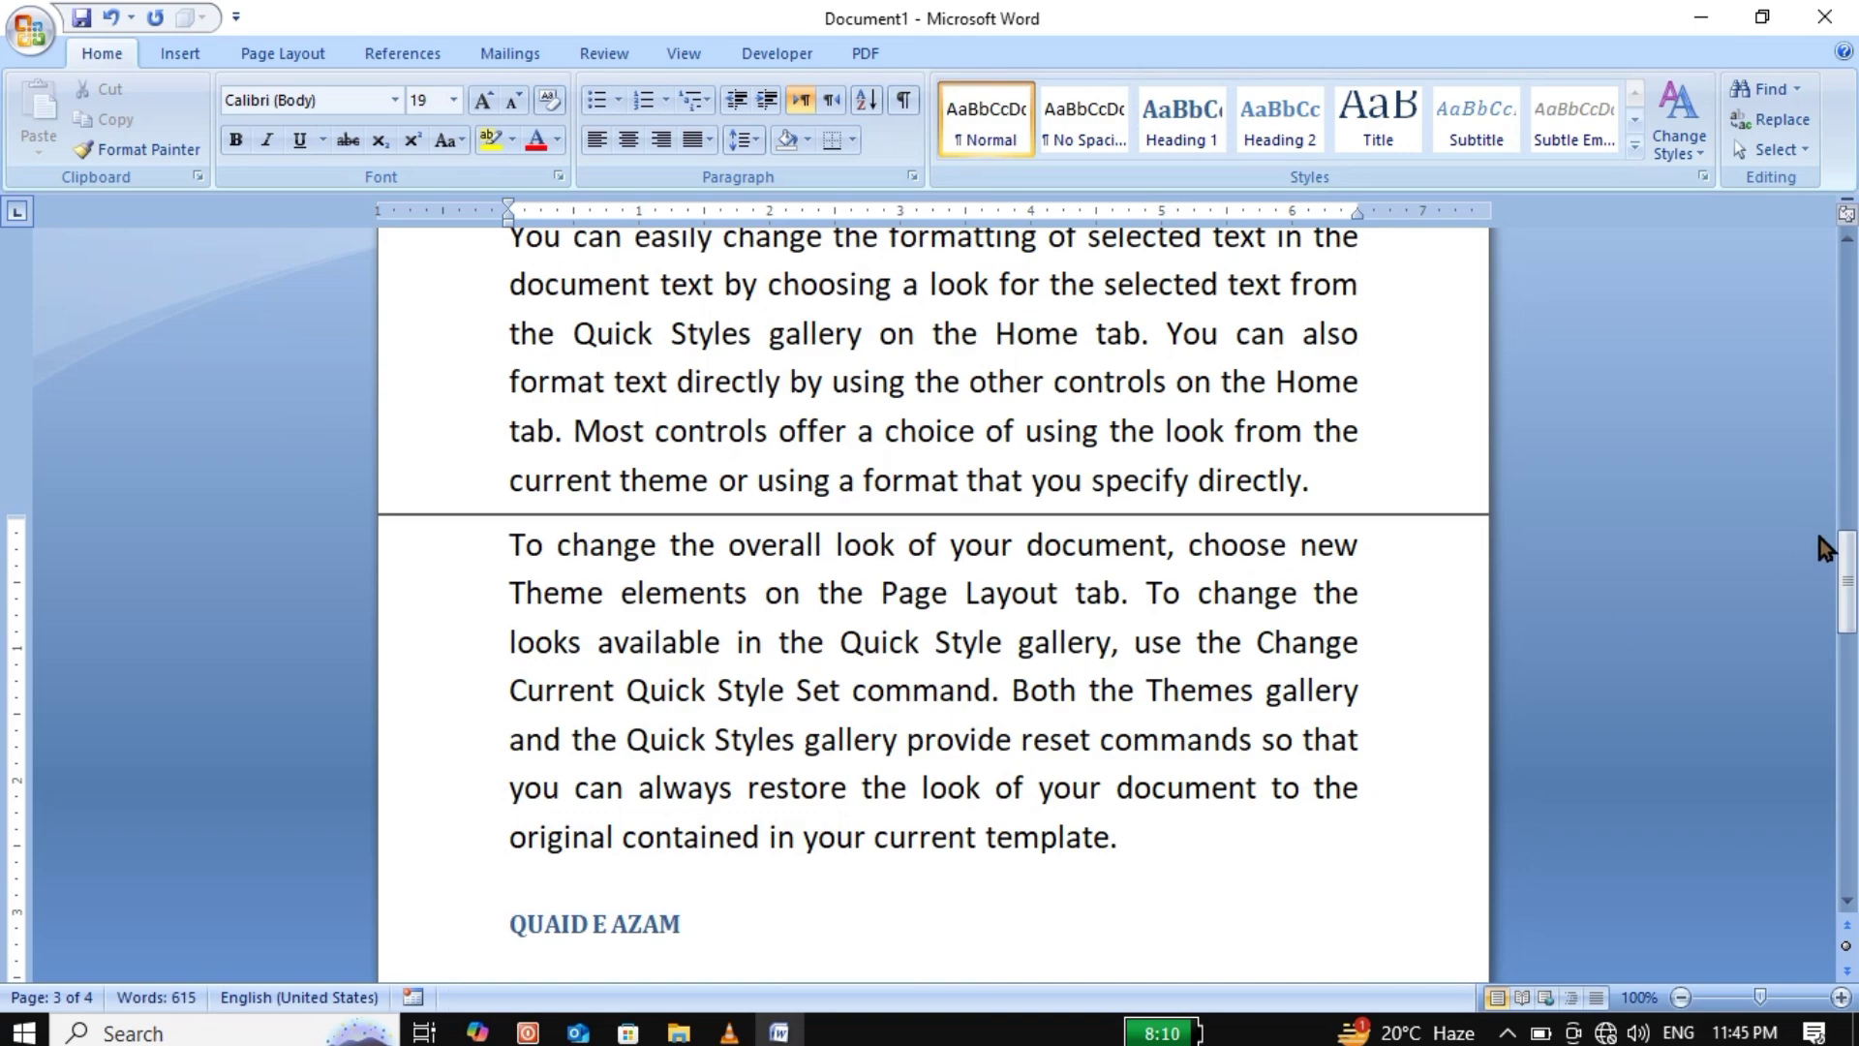
Split the first paragraph on page 4 after "Both the Themes gallery" with blank lines and enter the title ALLAMA IQBAL in the gap.
{"action": "left_click_drag", "start_coordinate": [1845, 581], "coordinate": [1845, 734]}
{"action": "left_click", "coordinate": [1394, 723]}
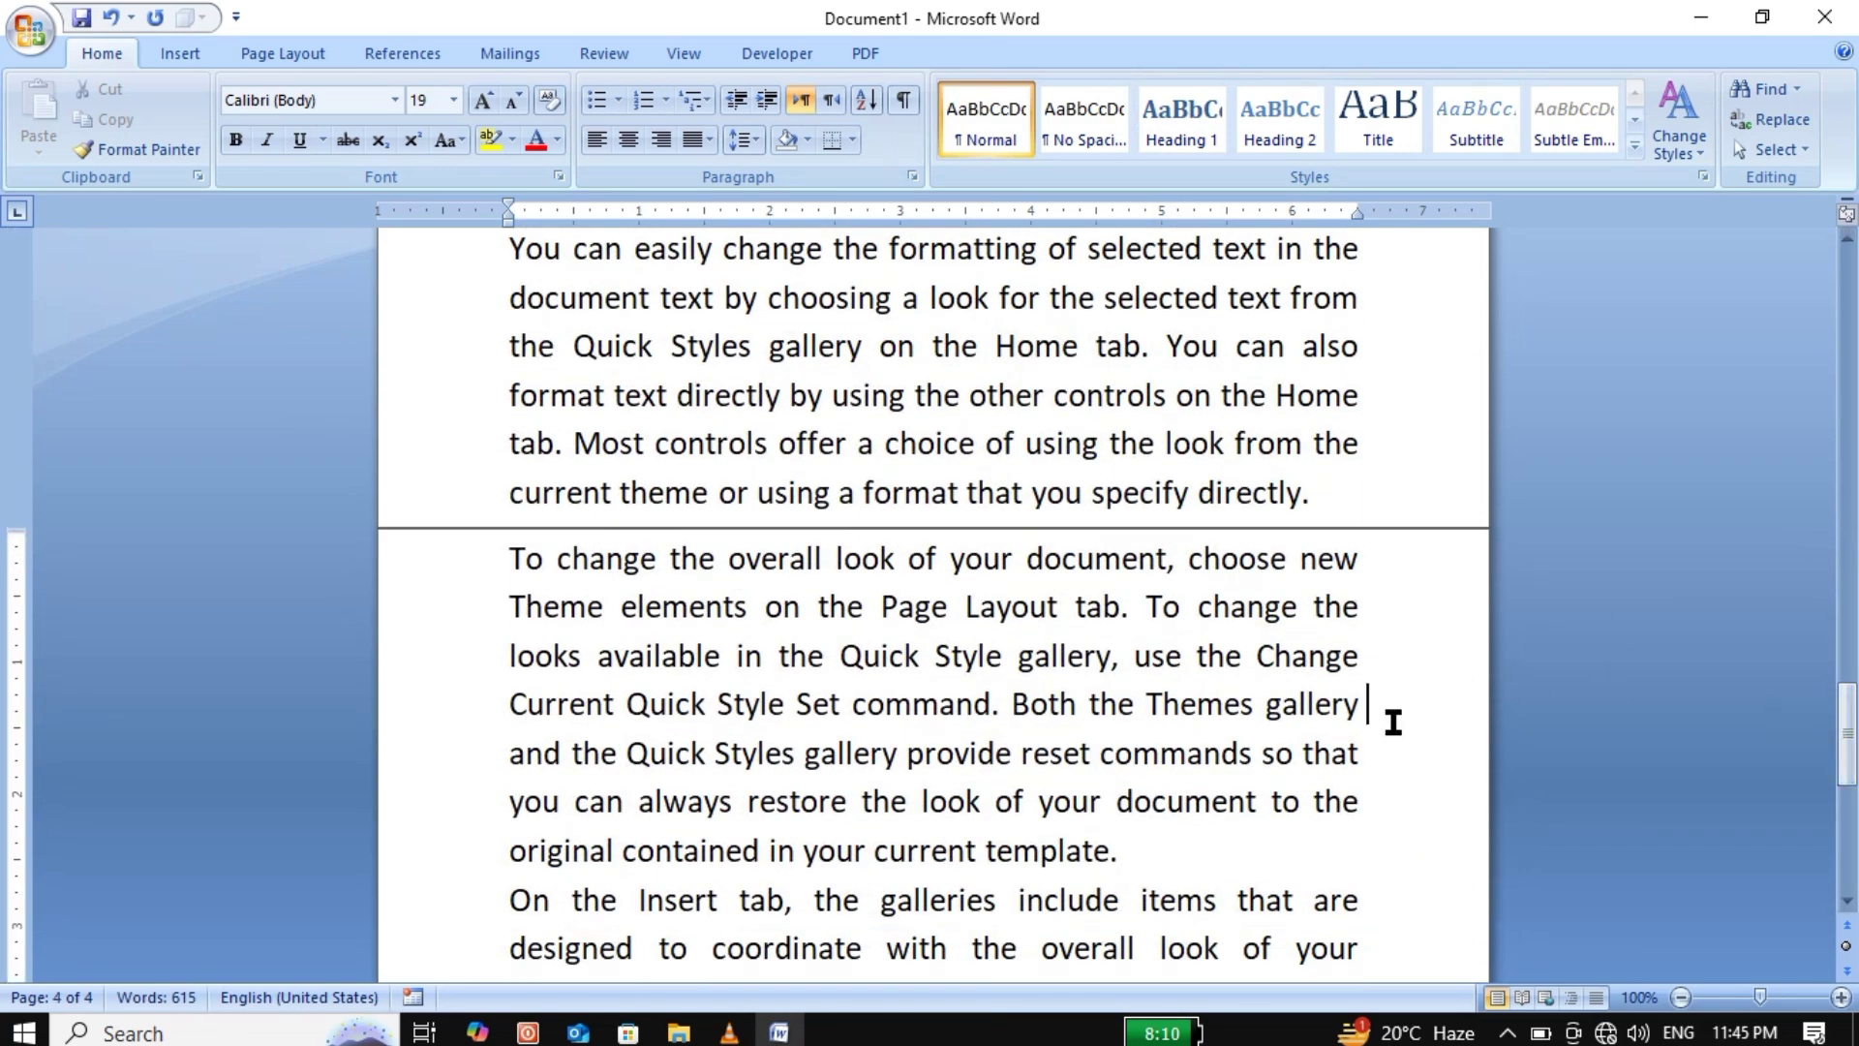
{"action": "key", "text": "Return"}
{"action": "key", "text": "Return"}
{"action": "key", "text": "Return"}
{"action": "key", "text": "Up"}
{"action": "key", "text": "Up"}
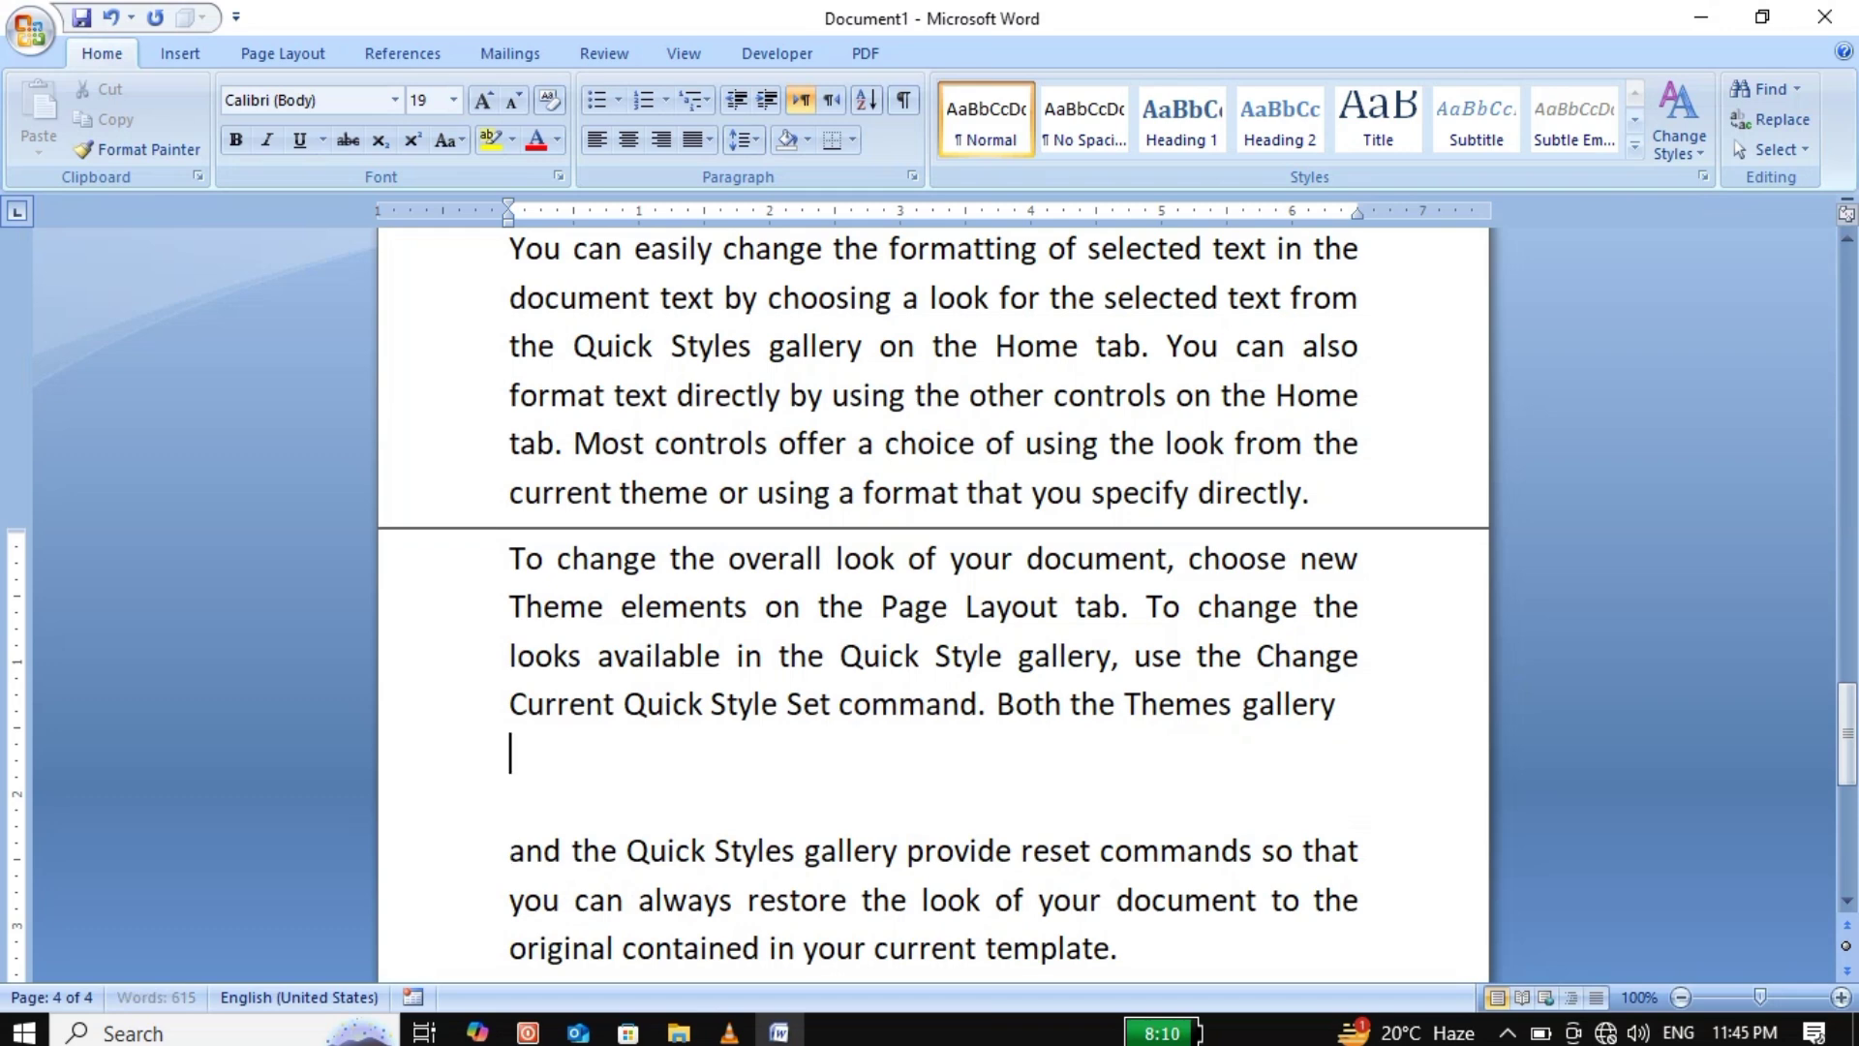
{"action": "type", "text": "ALLA"}
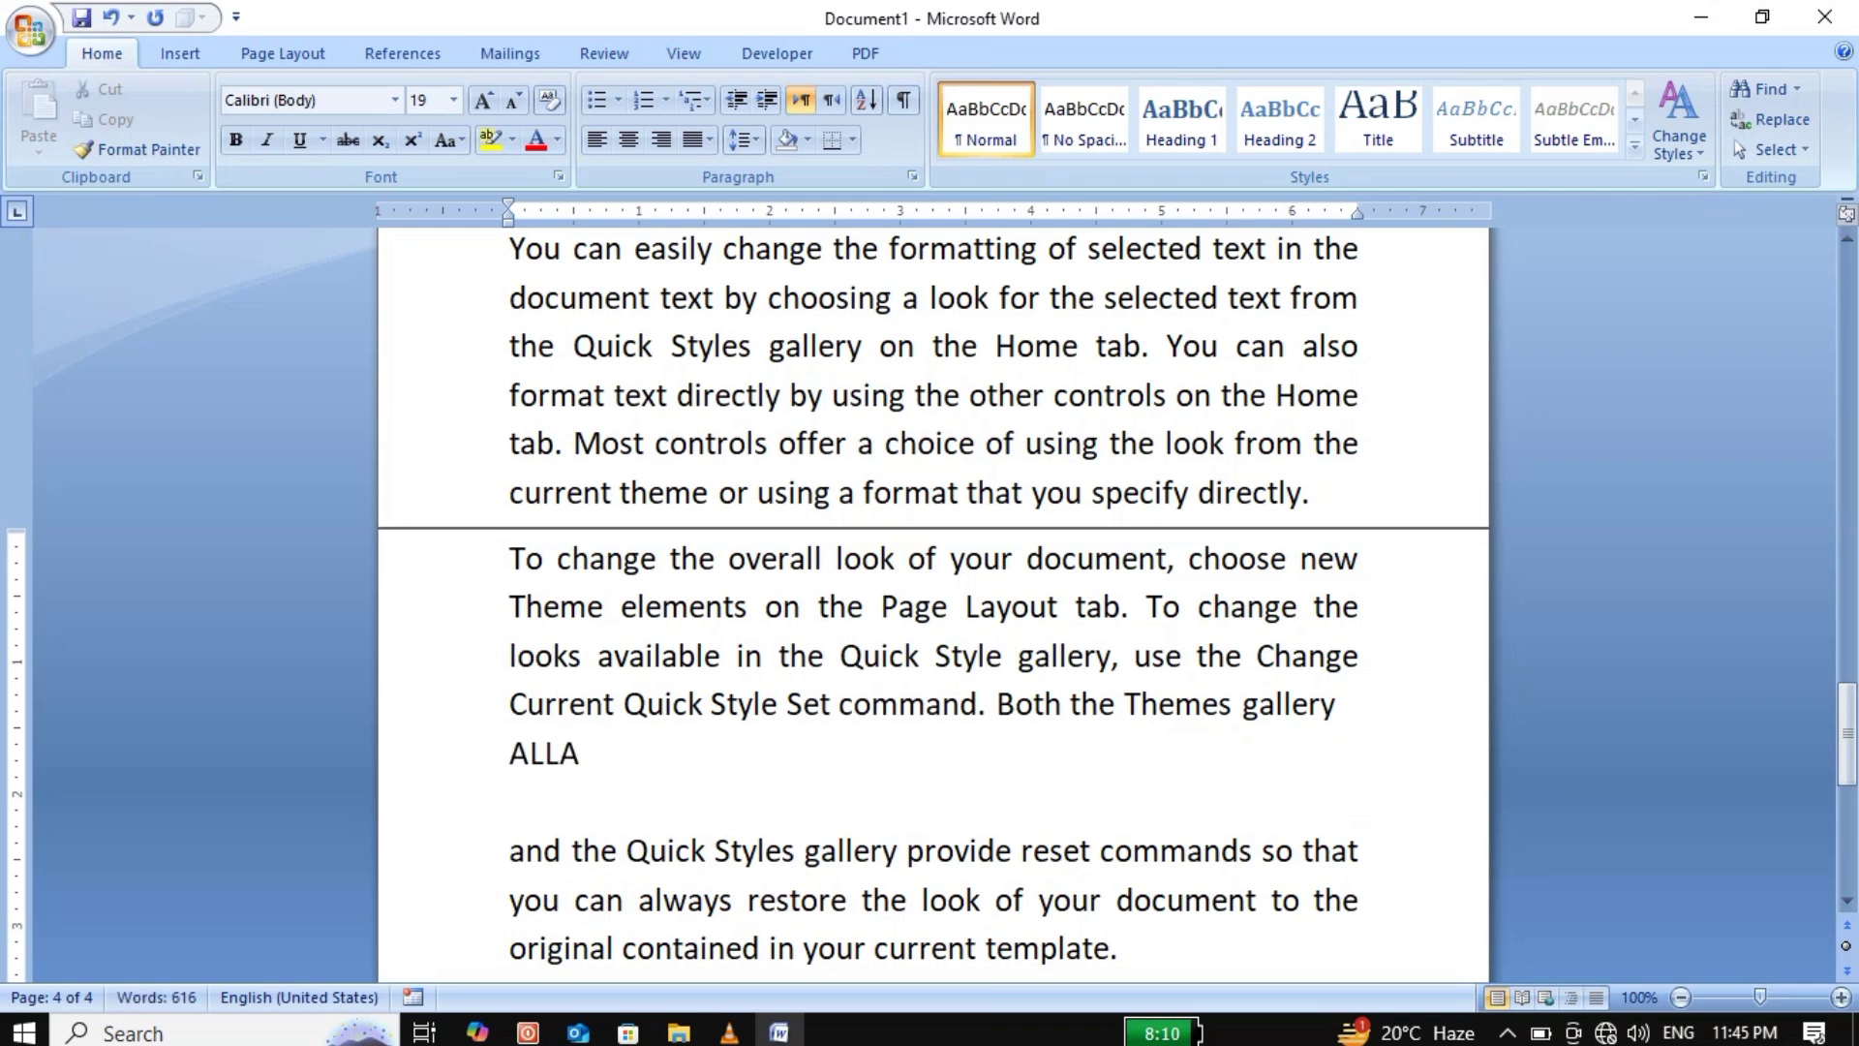
{"action": "type", "text": "MA OA OQBA"}
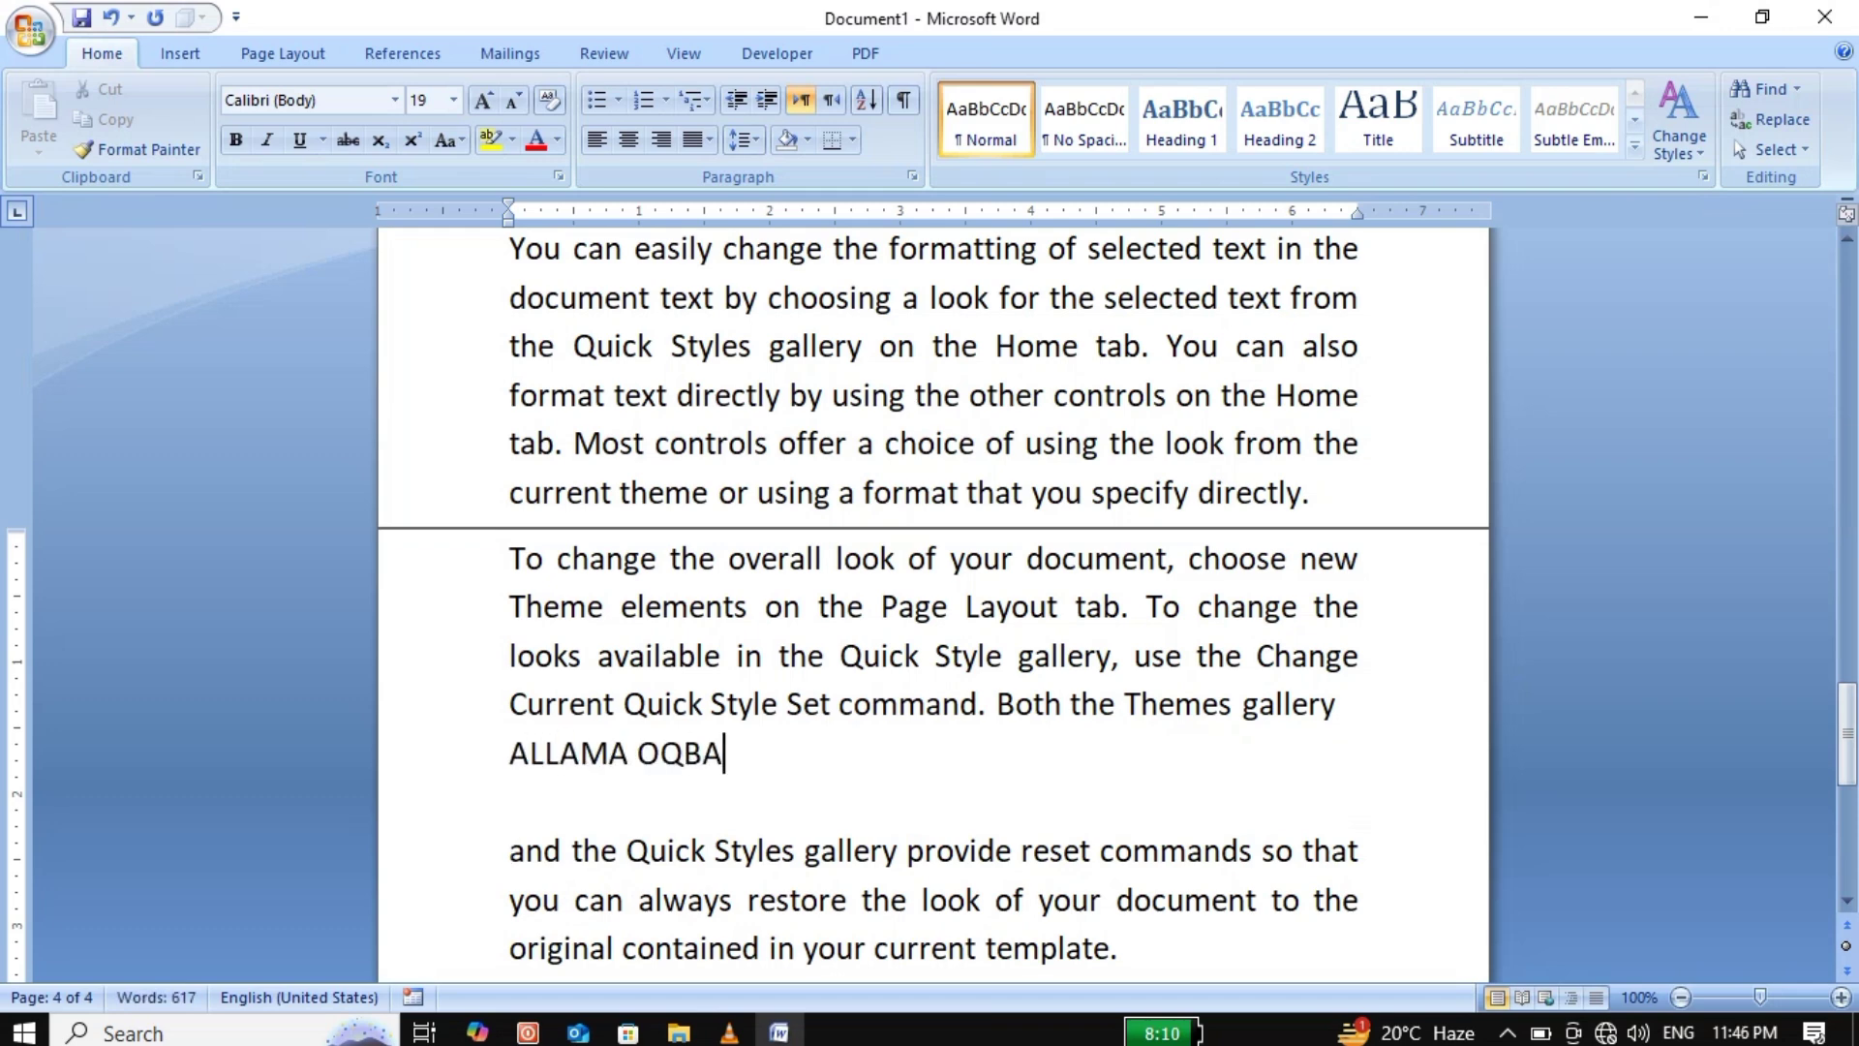
{"action": "key", "text": "BackSpace"}
{"action": "key", "text": "BackSpace"}
{"action": "key", "text": "BackSpace"}
{"action": "key", "text": "BackSpace"}
{"action": "key", "text": "BackSpace"}
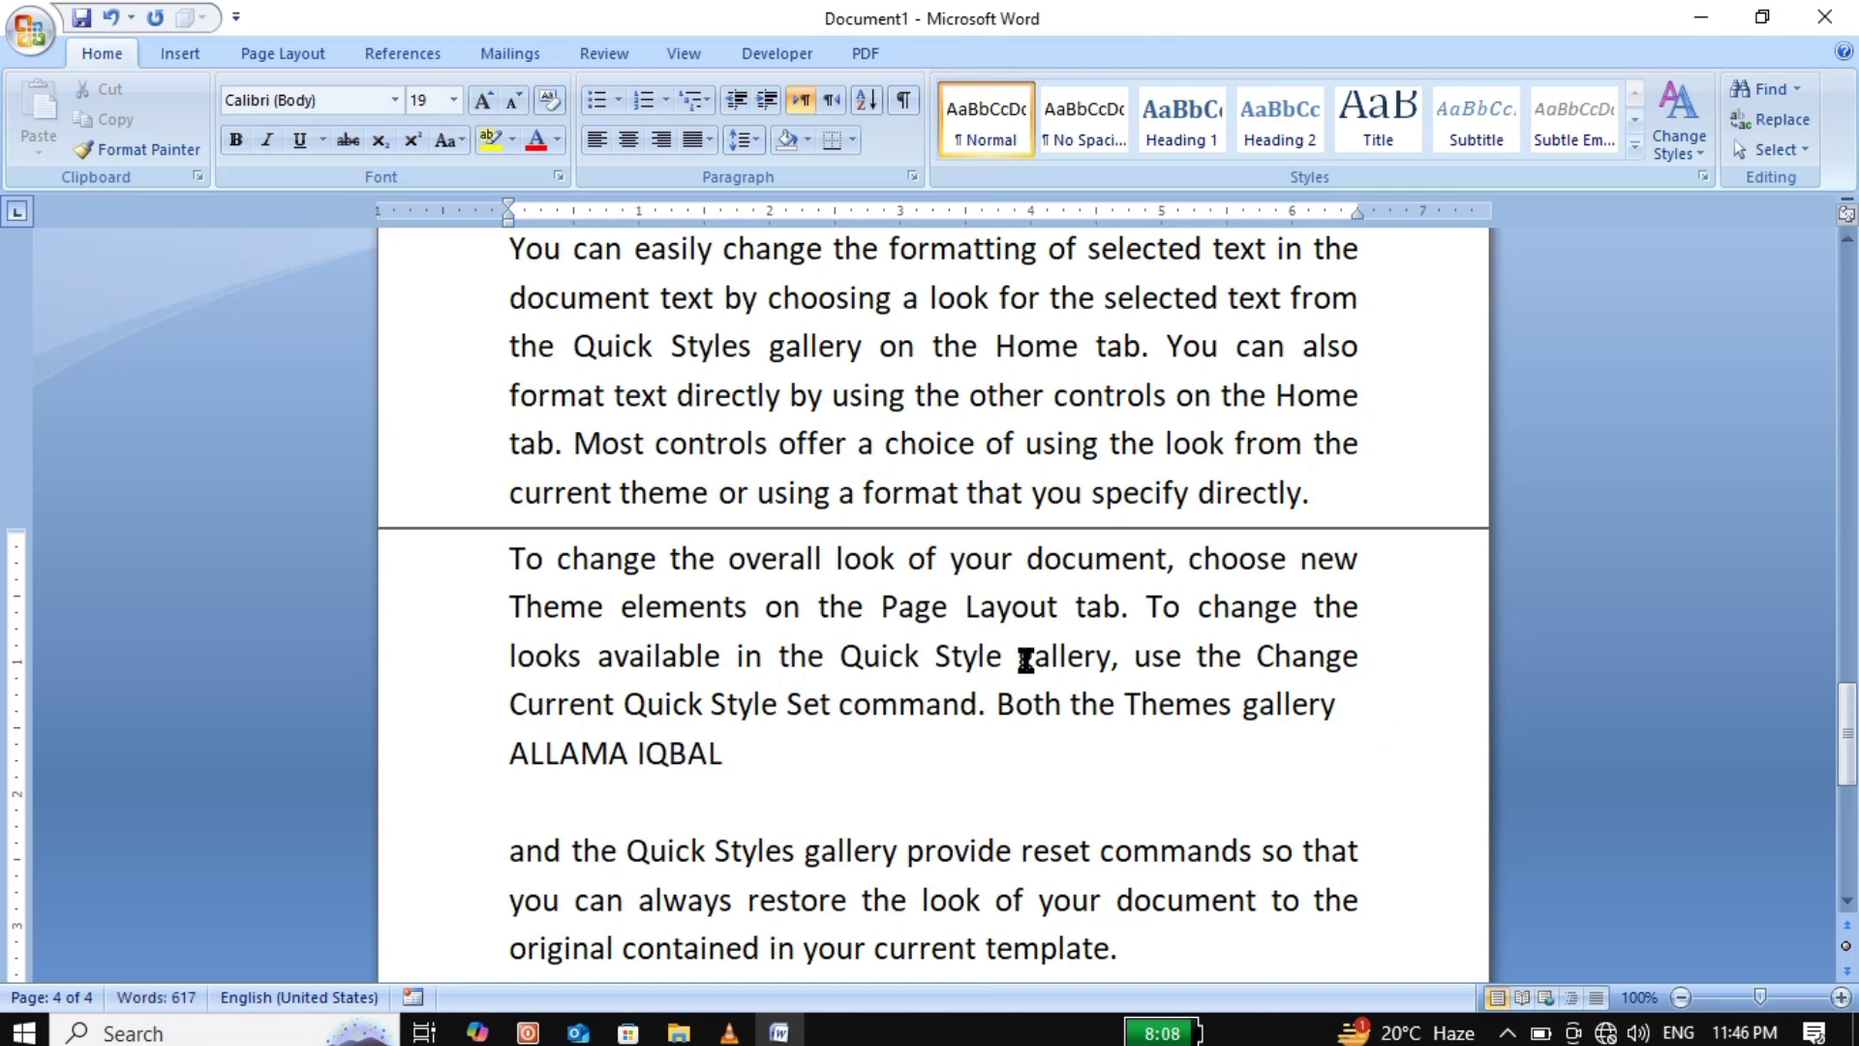
Apply the Heading 1 style to the ALLAMA IQBAL title.
{"action": "left_click", "coordinate": [467, 752]}
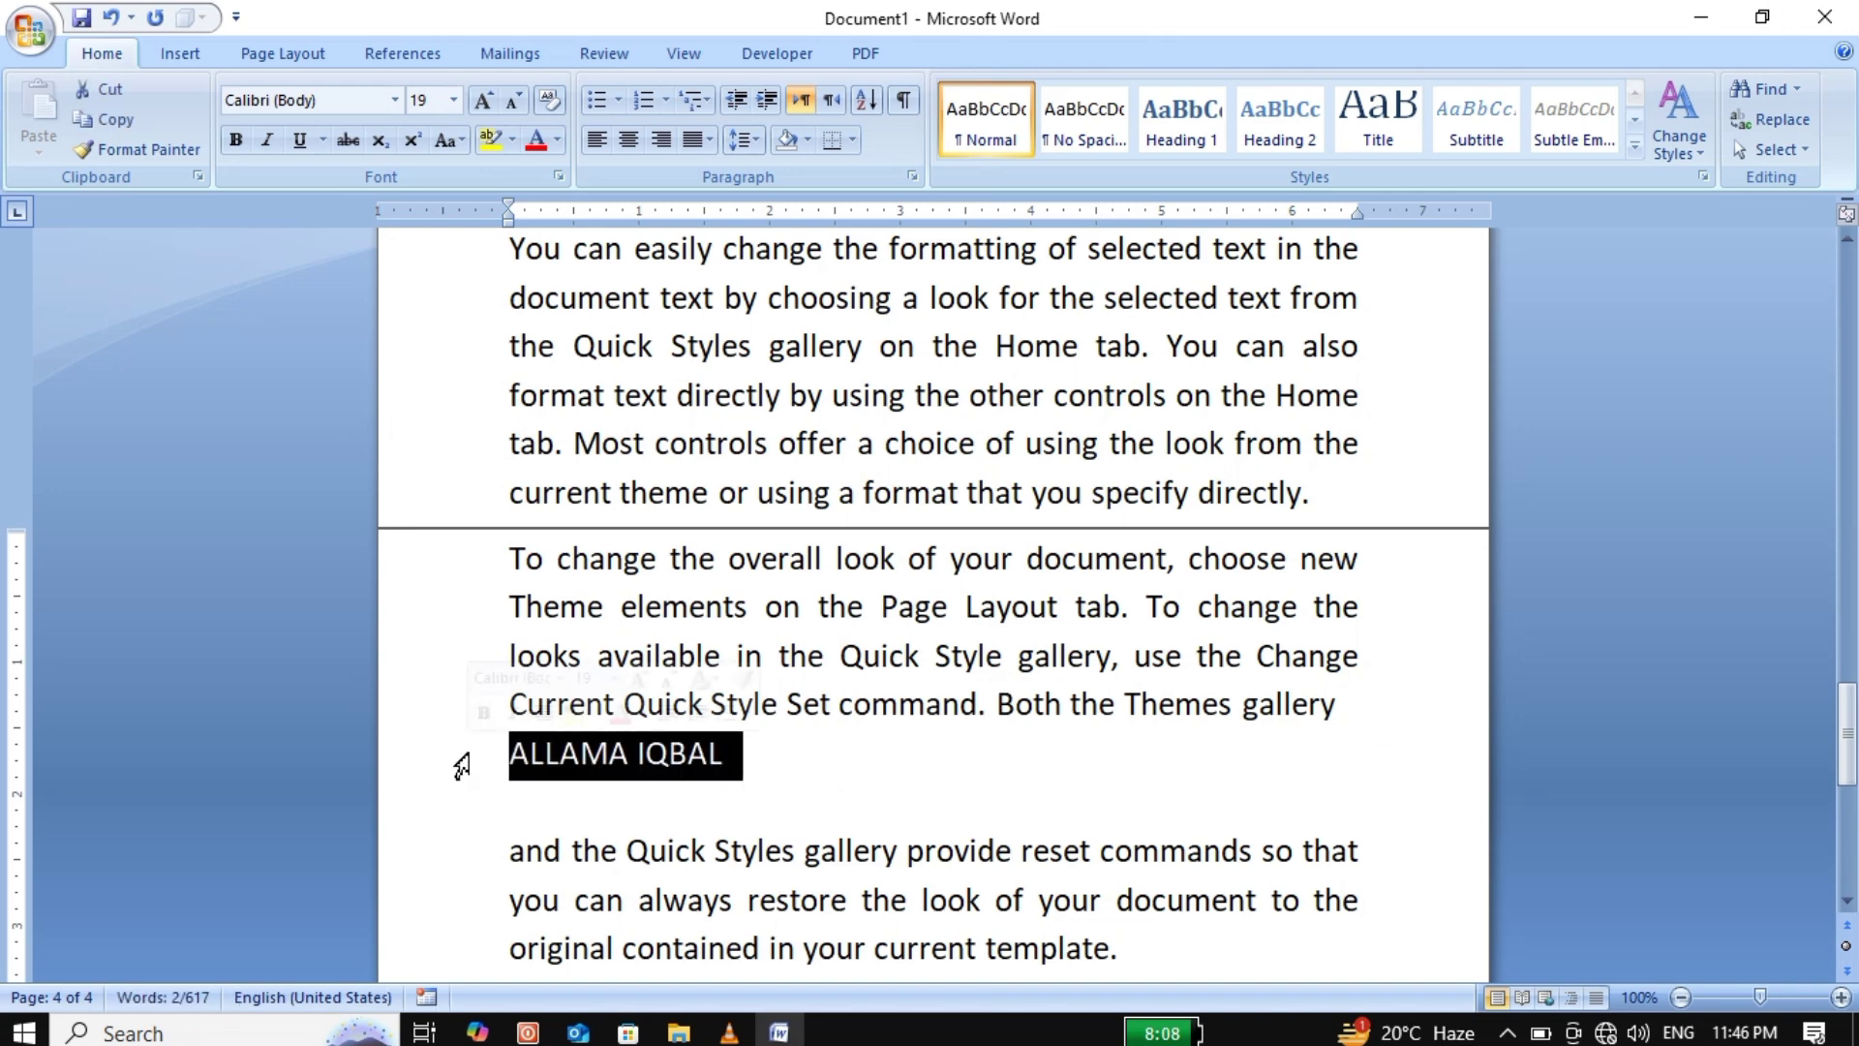
{"action": "left_click", "coordinate": [1205, 145]}
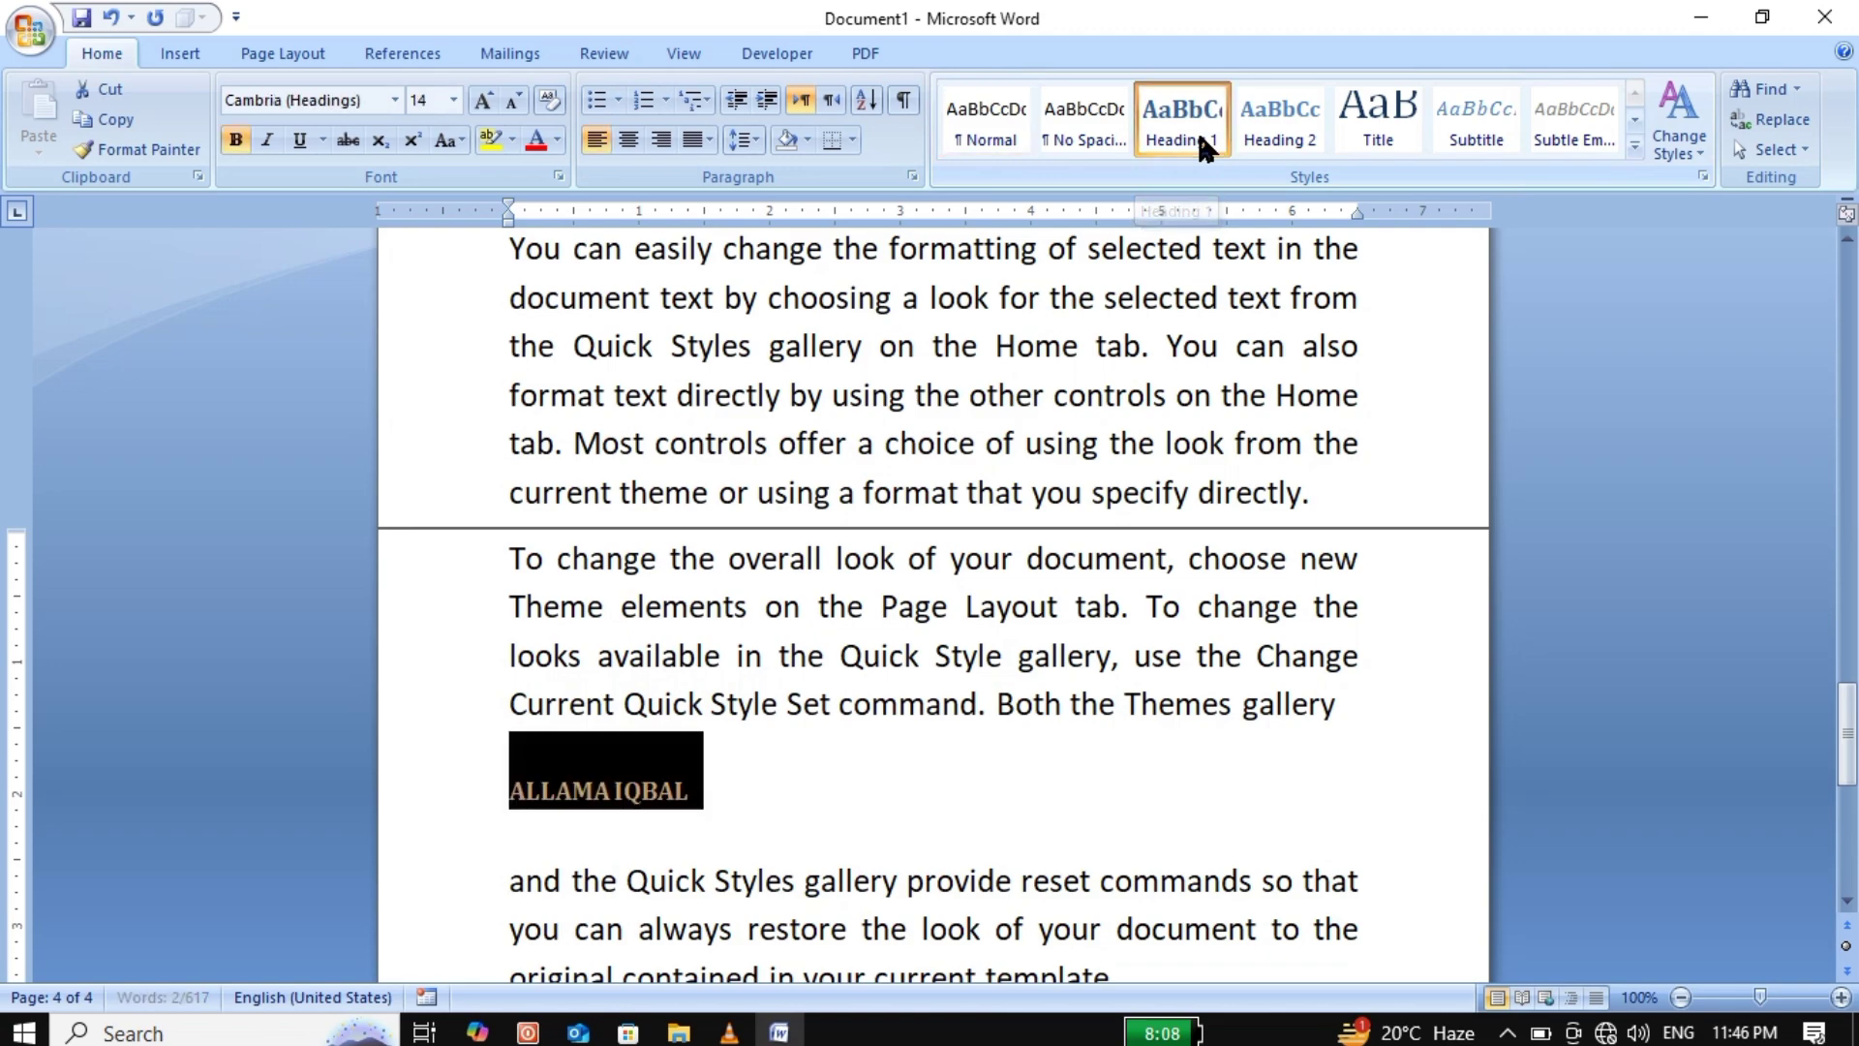
{"action": "left_click", "coordinate": [1193, 651]}
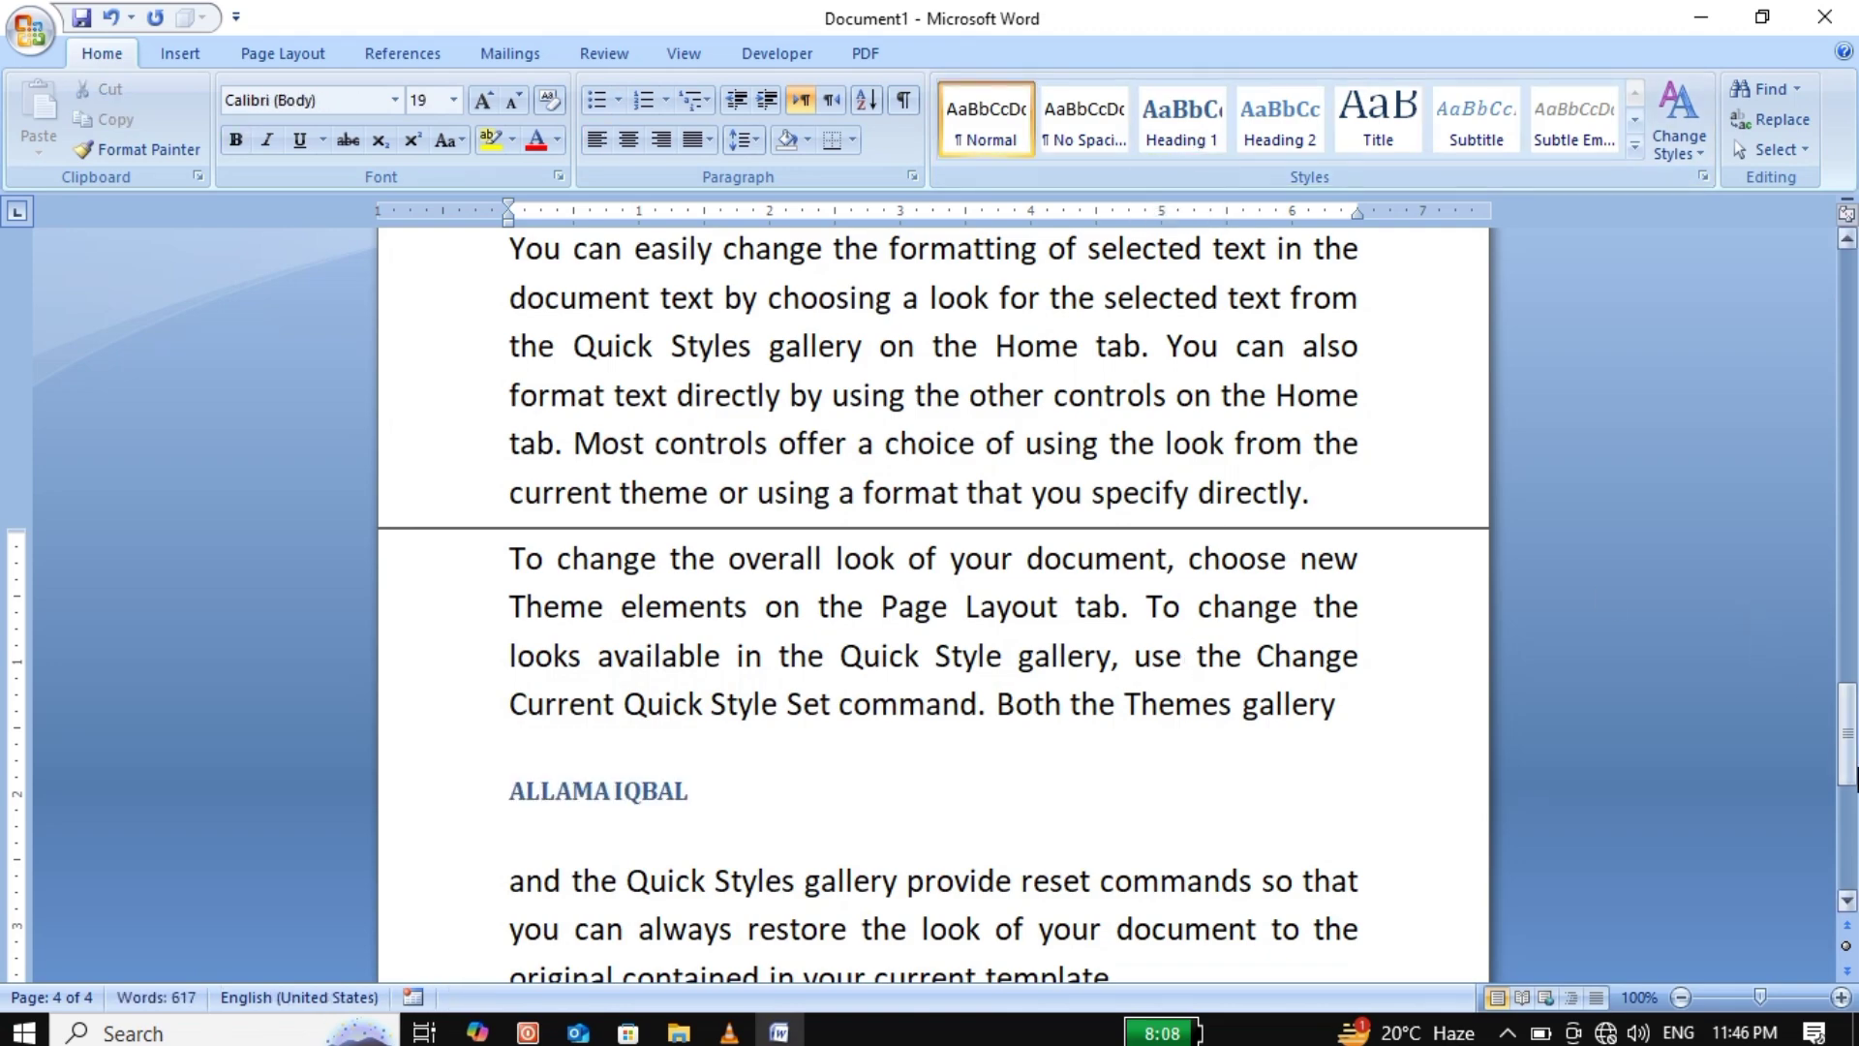
Add blank lines at the very start of the document until the MIIT MHR heading moves onto page 2.
{"action": "left_click_drag", "start_coordinate": [1848, 709], "coordinate": [1817, 160]}
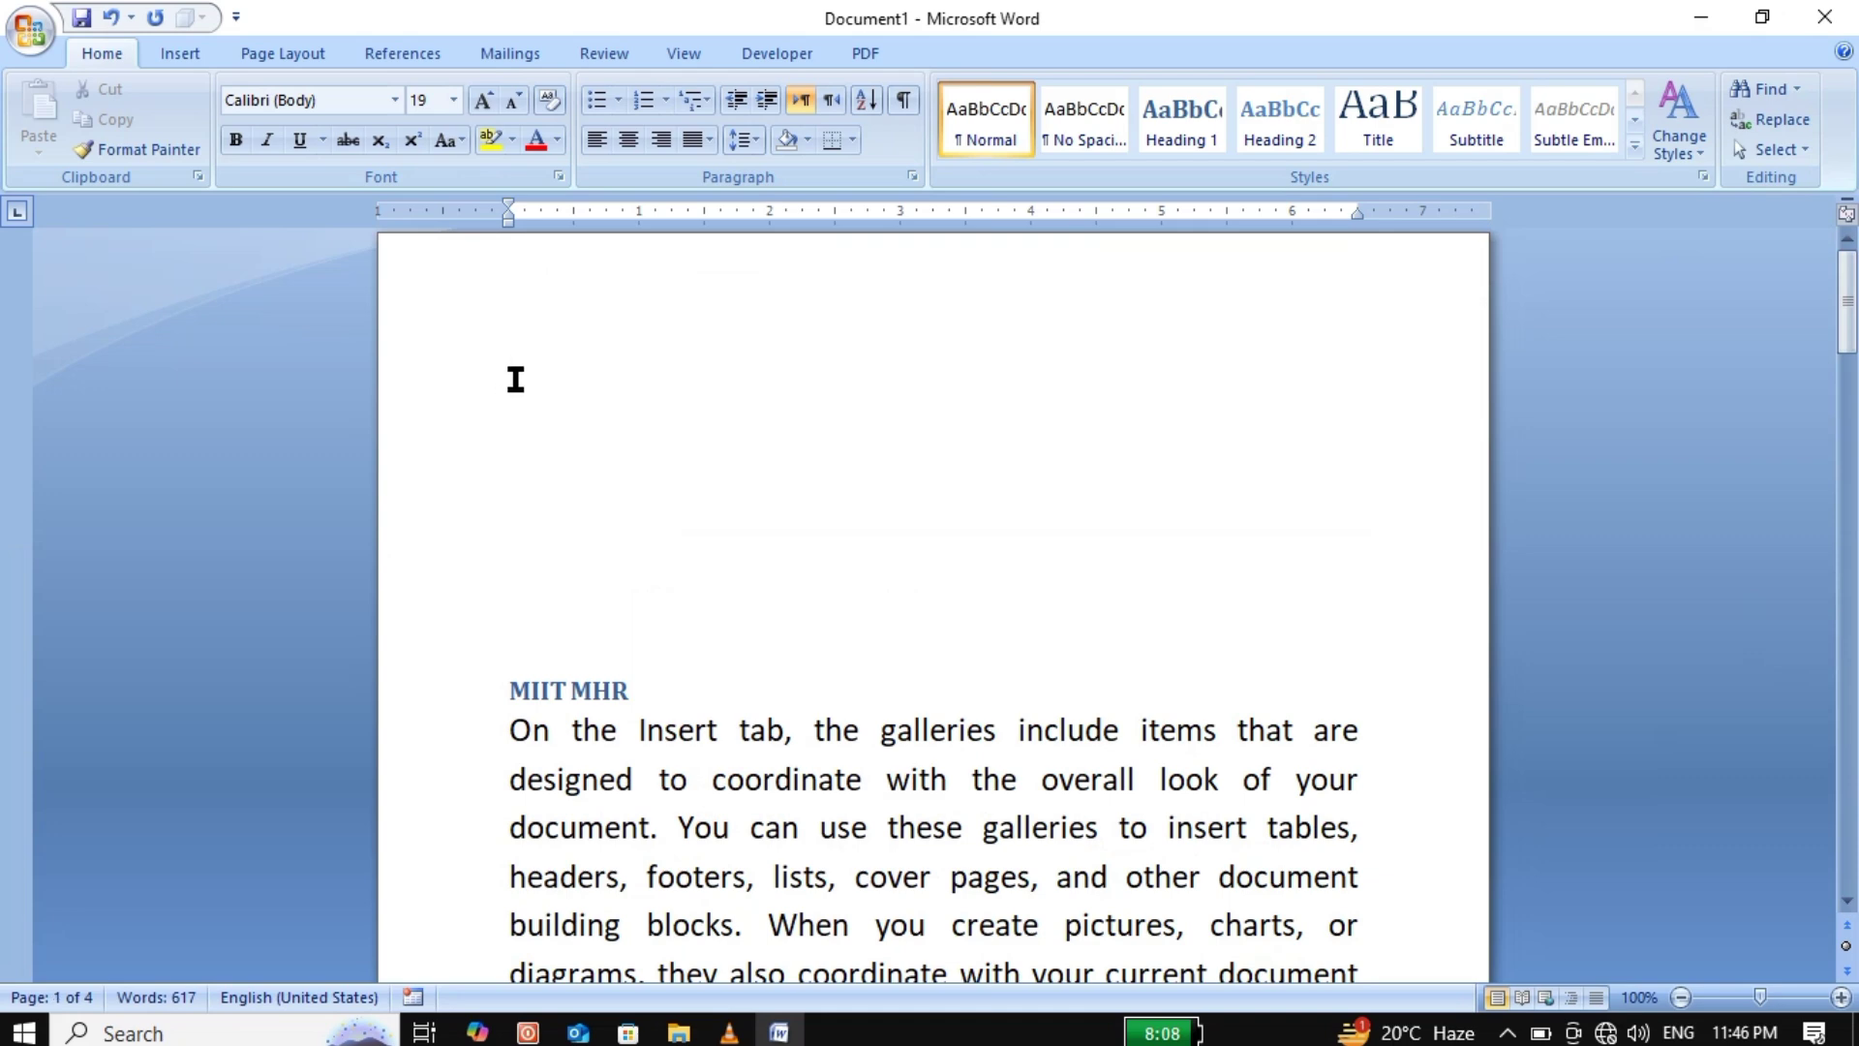
{"action": "left_click", "coordinate": [514, 377]}
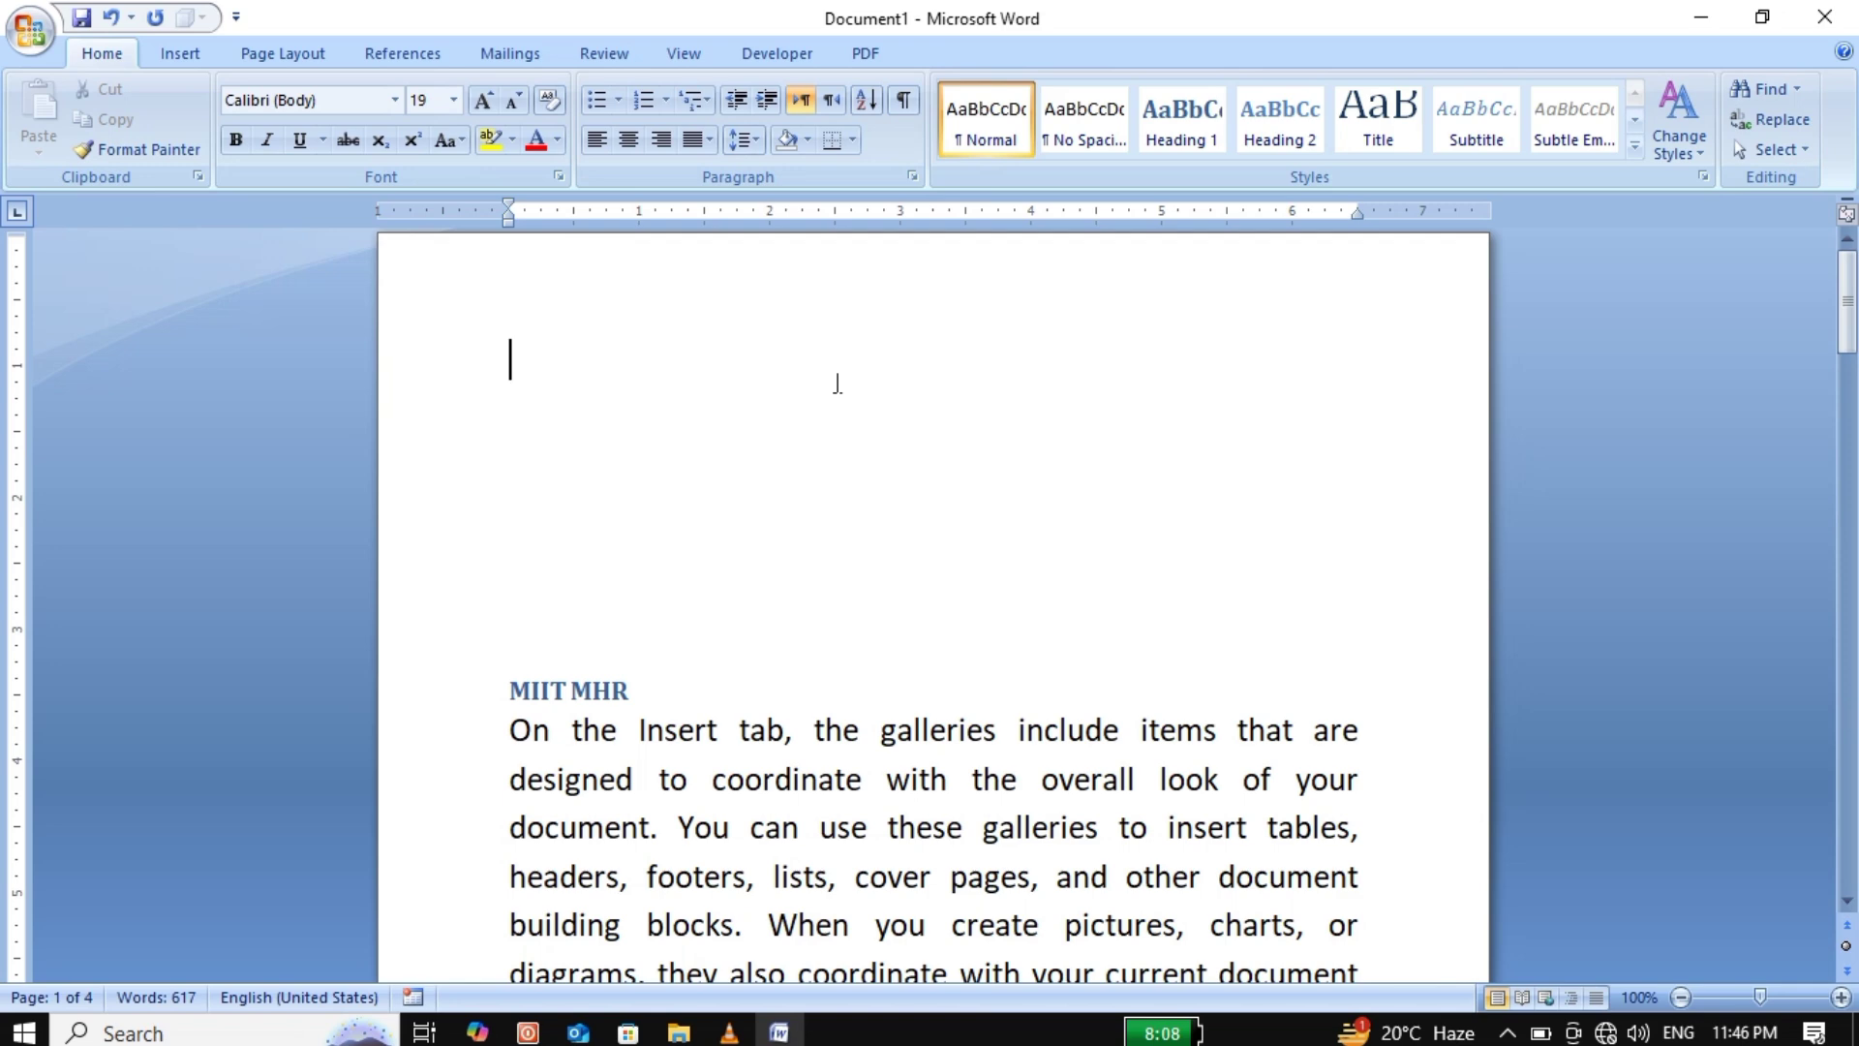
{"action": "key", "text": "Return"}
{"action": "key", "text": "Return"}
{"action": "key", "text": "Return"}
{"action": "key", "text": "Return"}
{"action": "key", "text": "Return"}
{"action": "key", "text": "Return"}
{"action": "key", "text": "Return"}
{"action": "key", "text": "Return"}
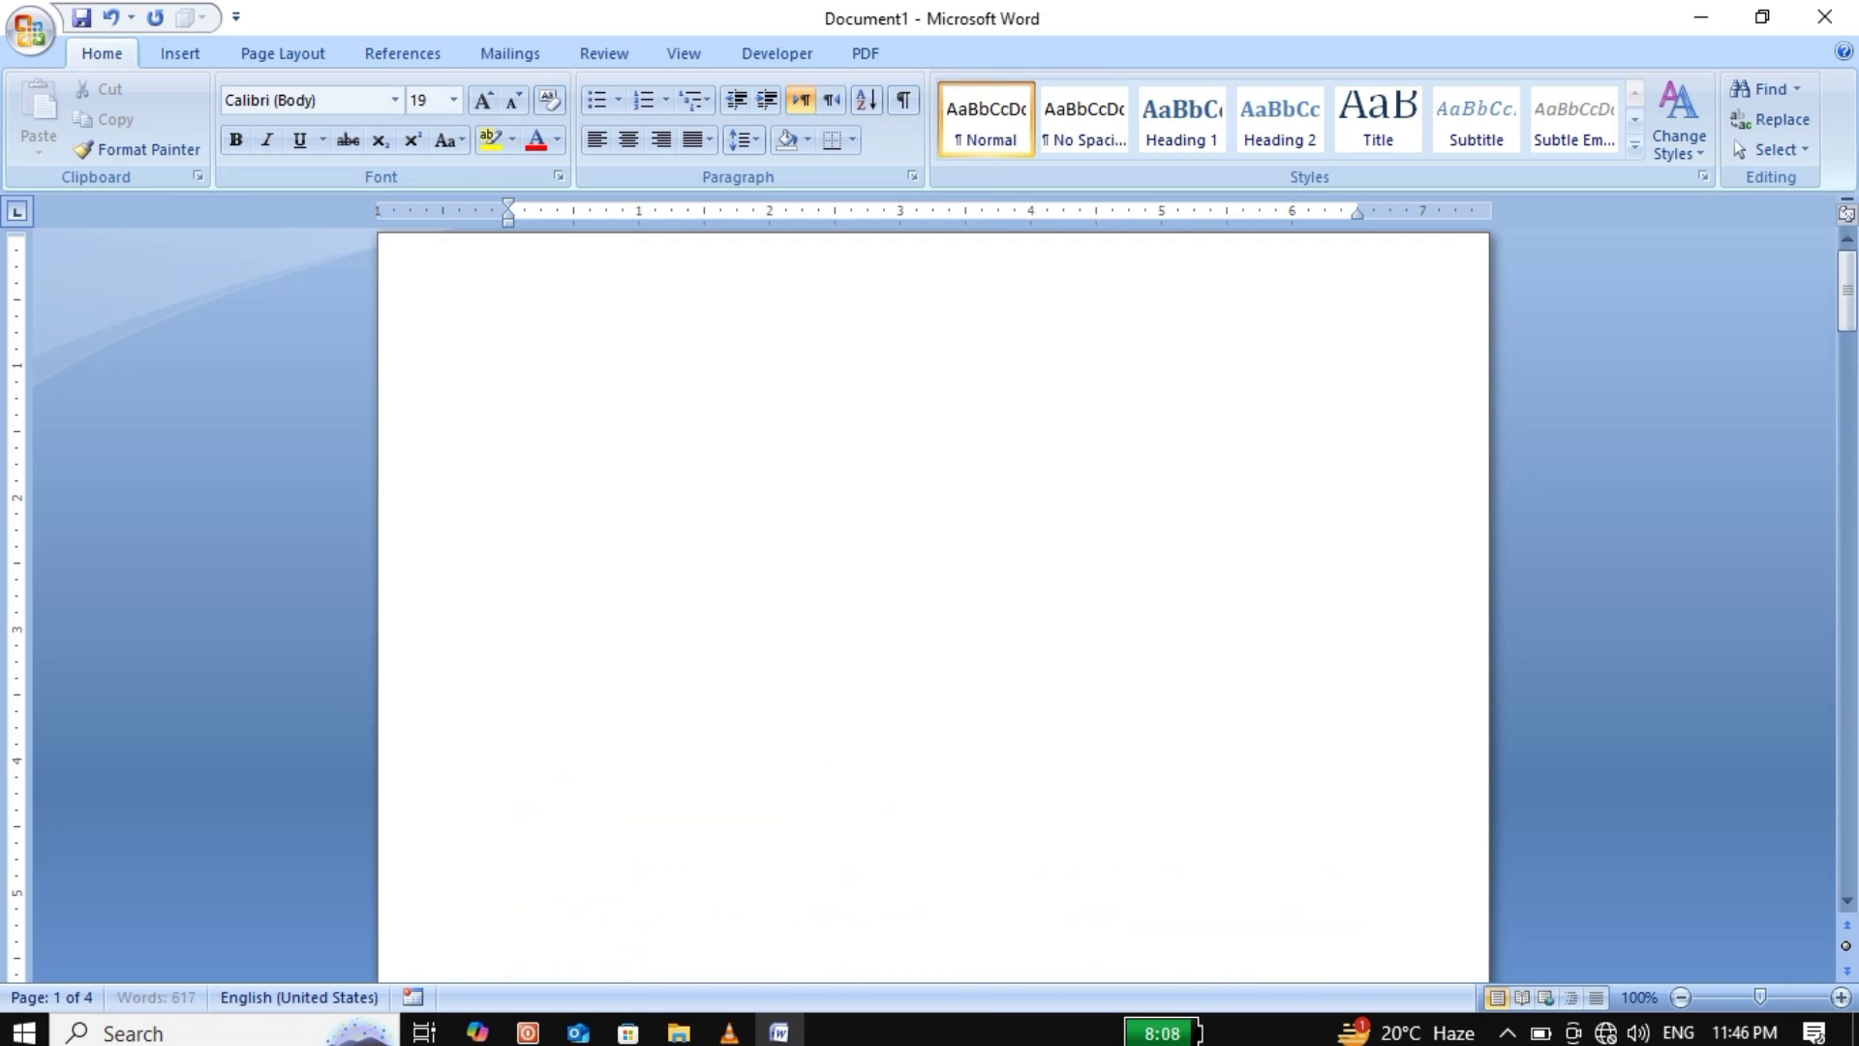
{"action": "key", "text": "Return"}
{"action": "key", "text": "Return"}
{"action": "key", "text": "Return"}
{"action": "key", "text": "Return"}
{"action": "key", "text": "Return"}
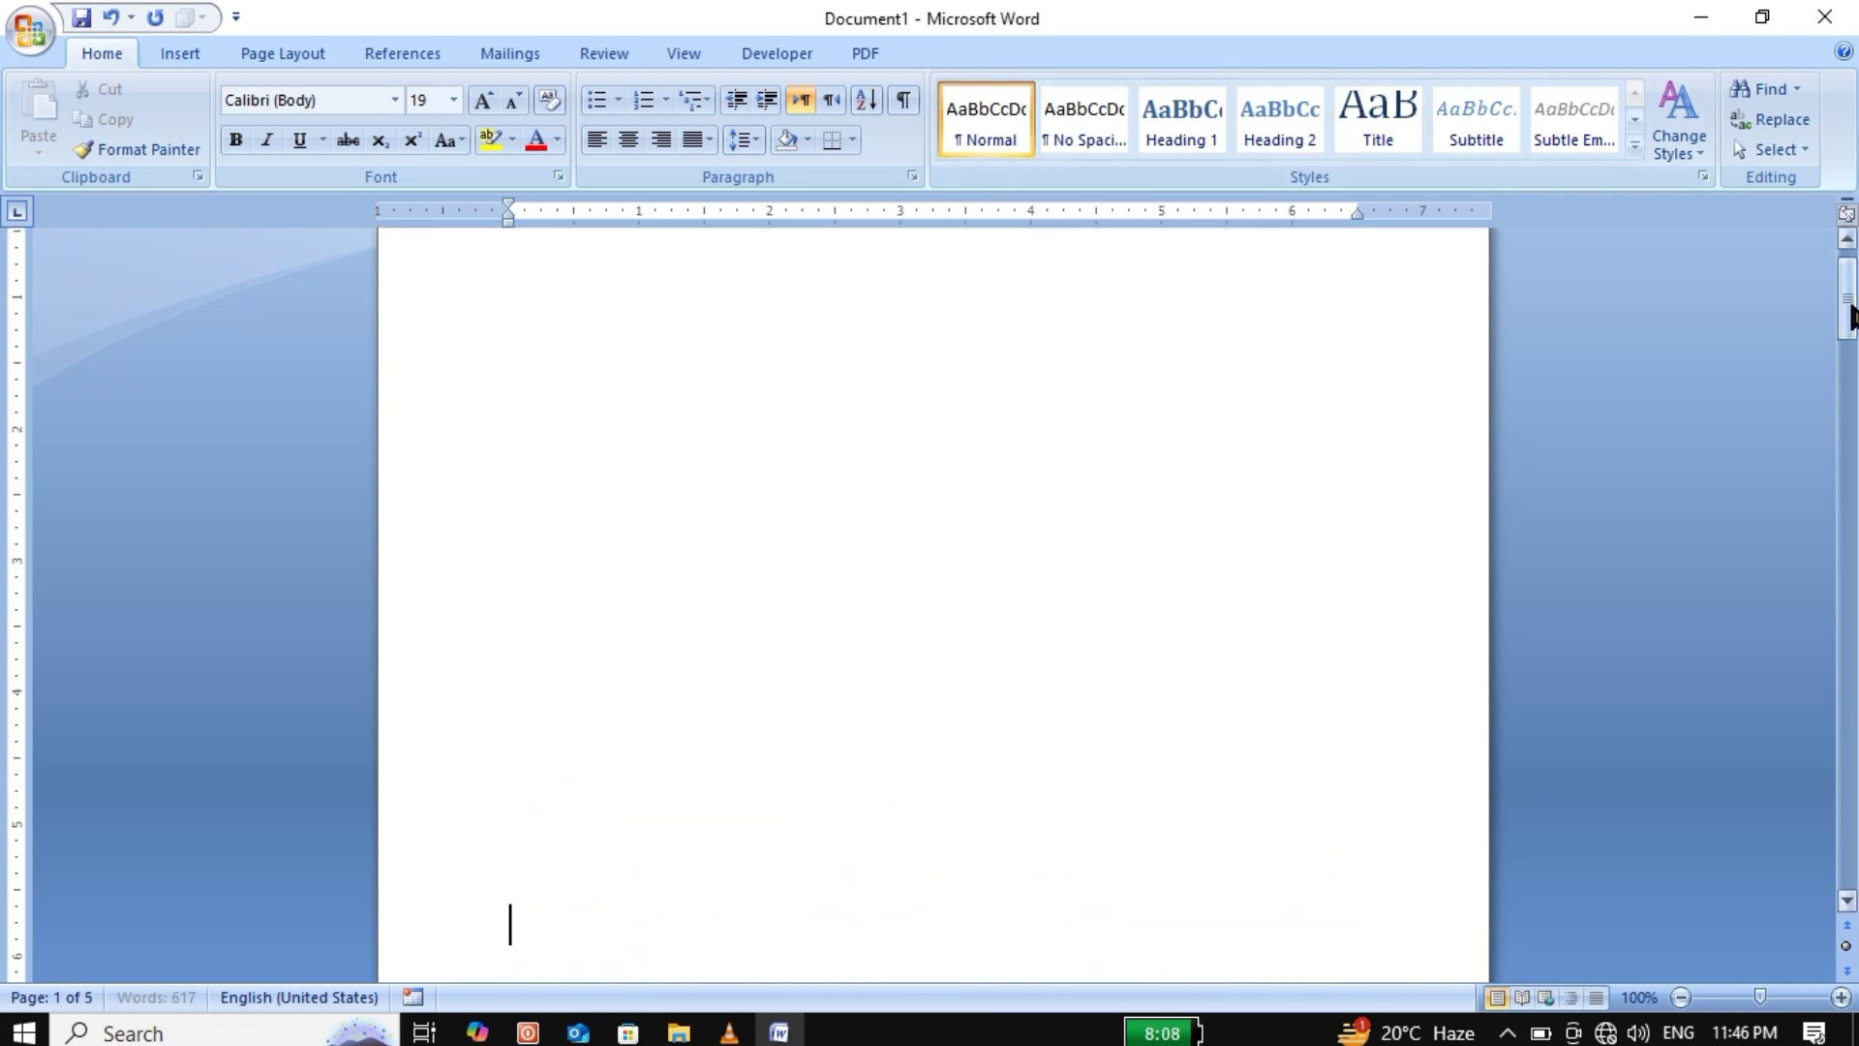
{"action": "left_click_drag", "start_coordinate": [1851, 318], "coordinate": [1843, 405]}
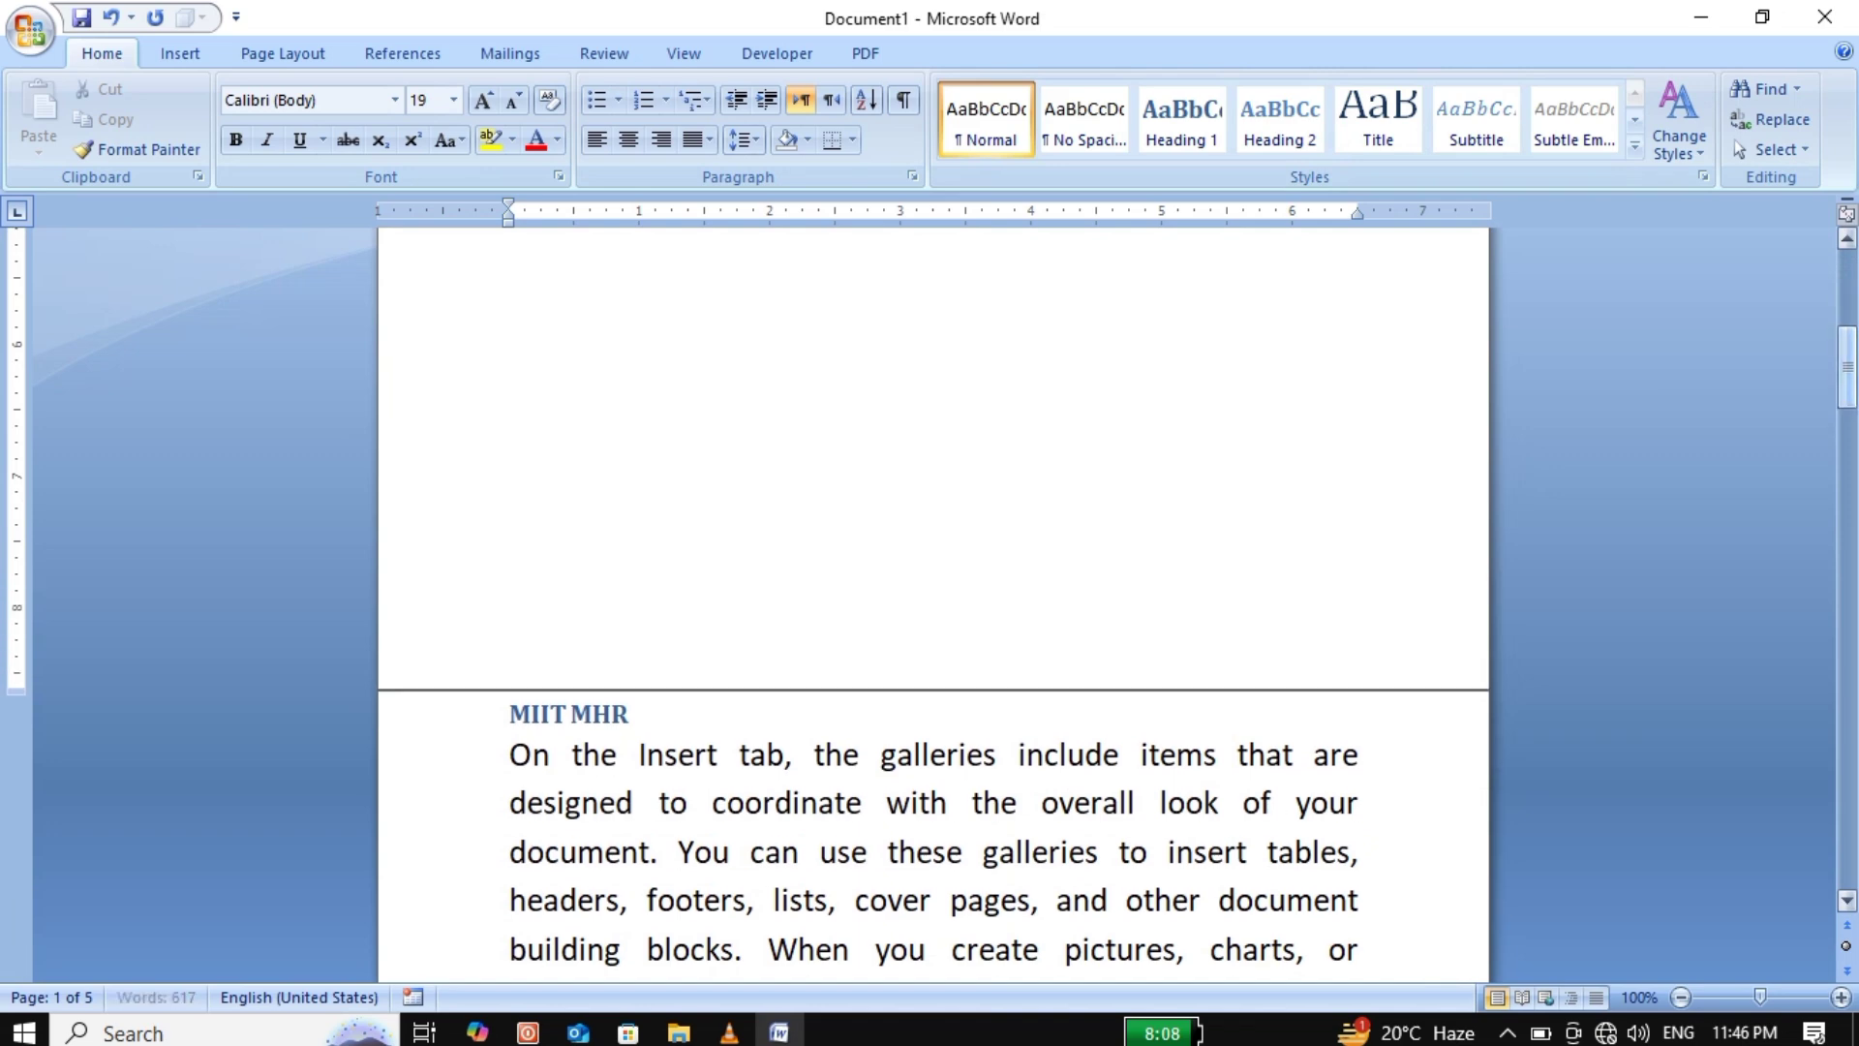
{"action": "key", "text": "Return"}
{"action": "key", "text": "Return"}
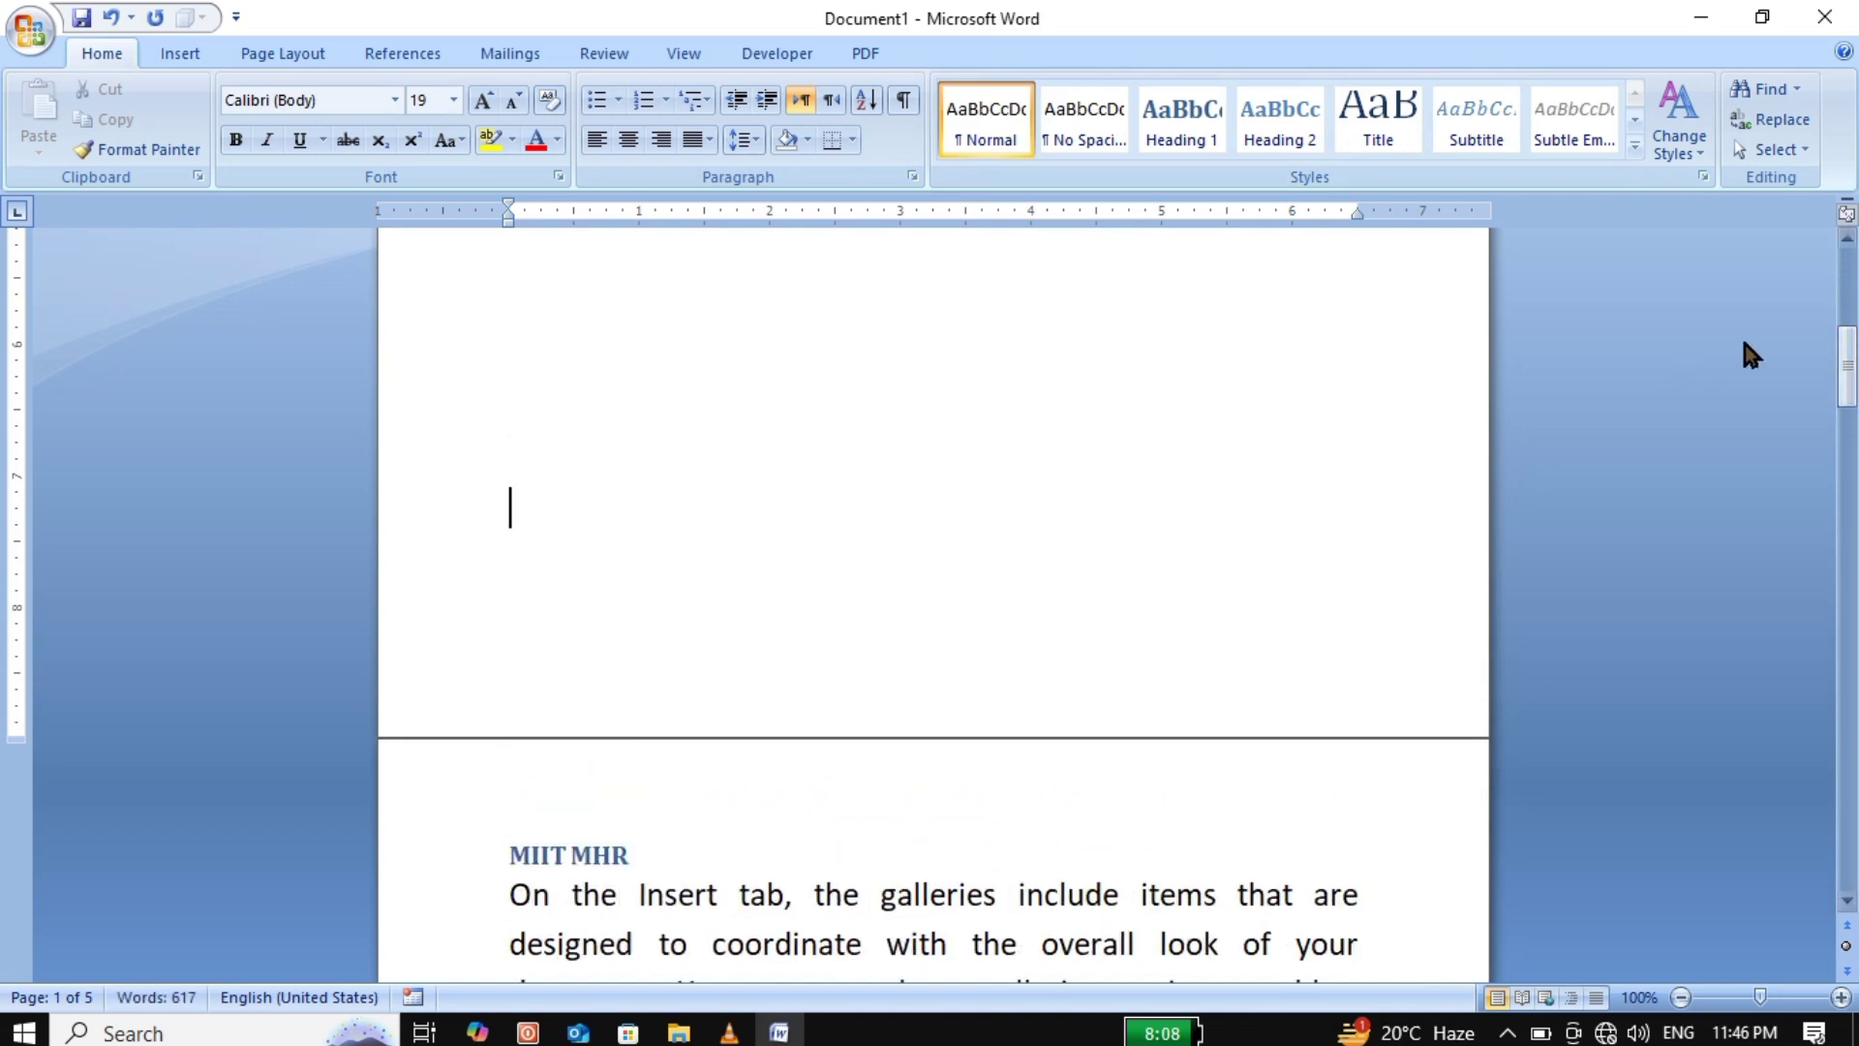
Insert the built-in Automatic Table 2 table of contents on the blank first page.
{"action": "left_click_drag", "start_coordinate": [1846, 366], "coordinate": [1850, 146]}
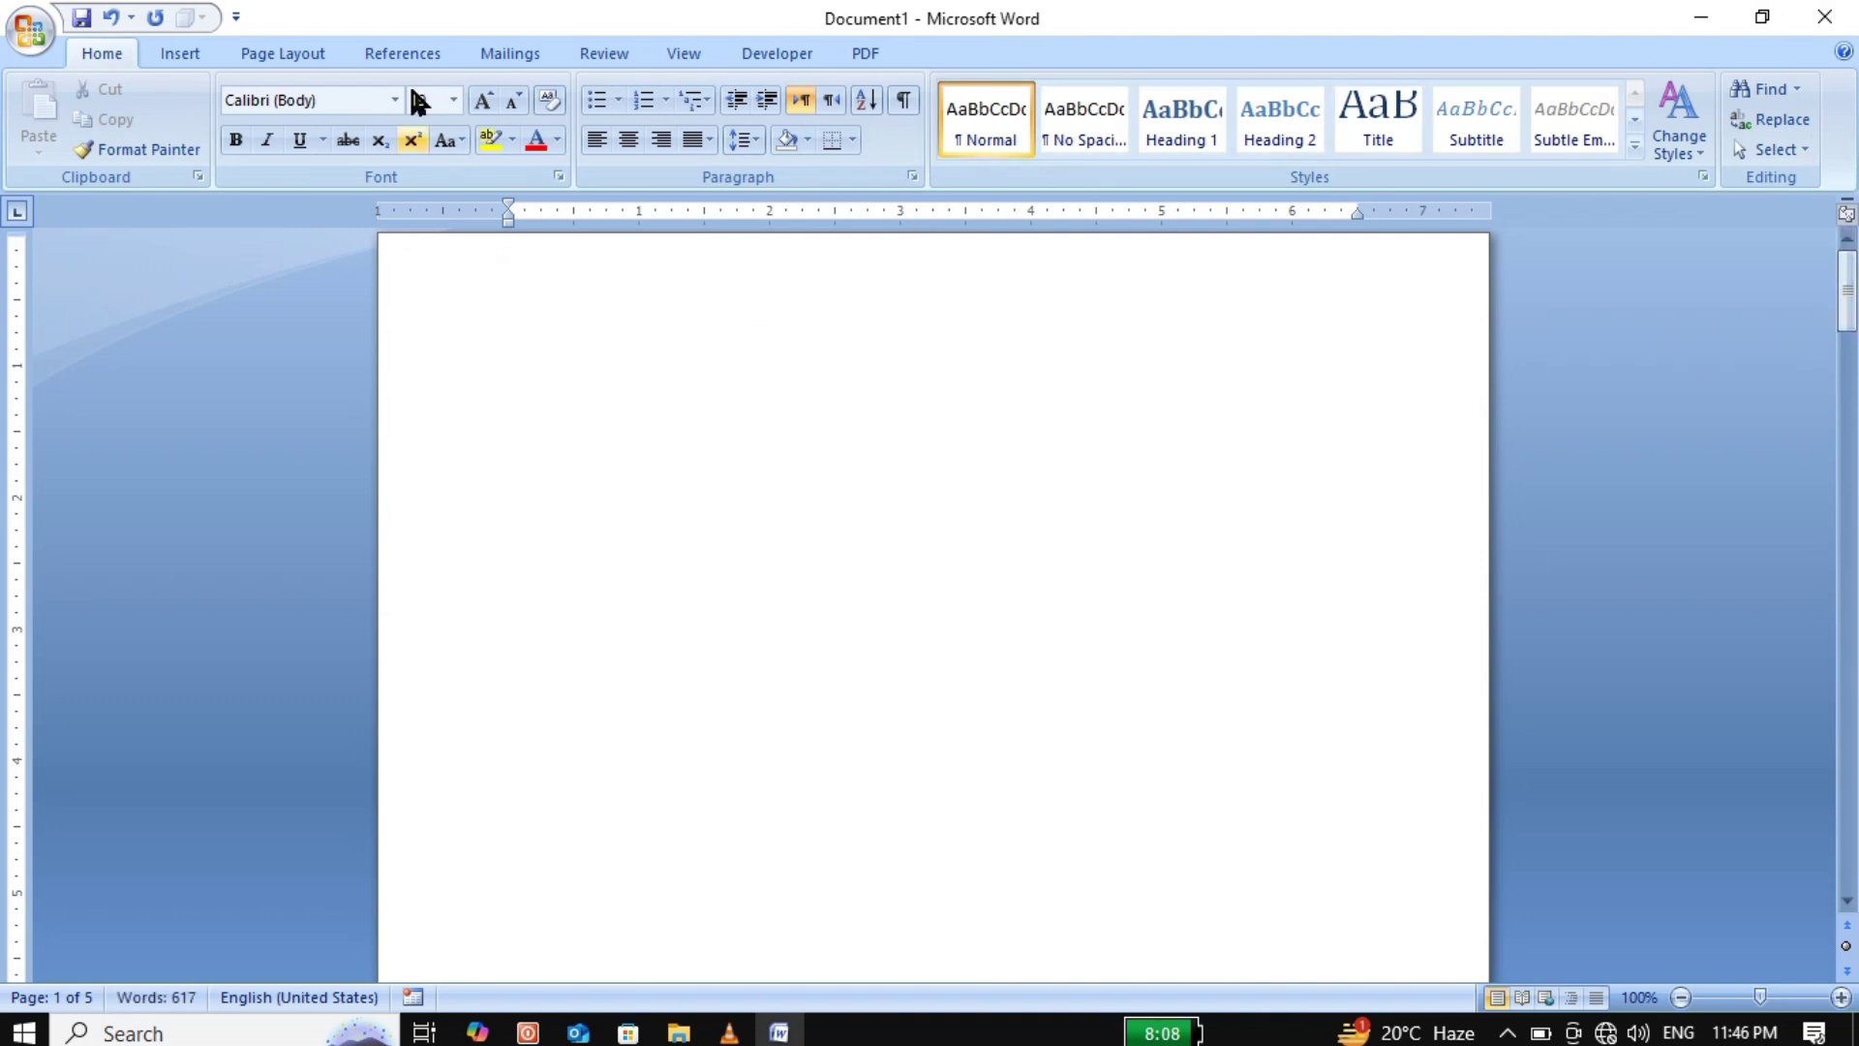
{"action": "left_click", "coordinate": [402, 53]}
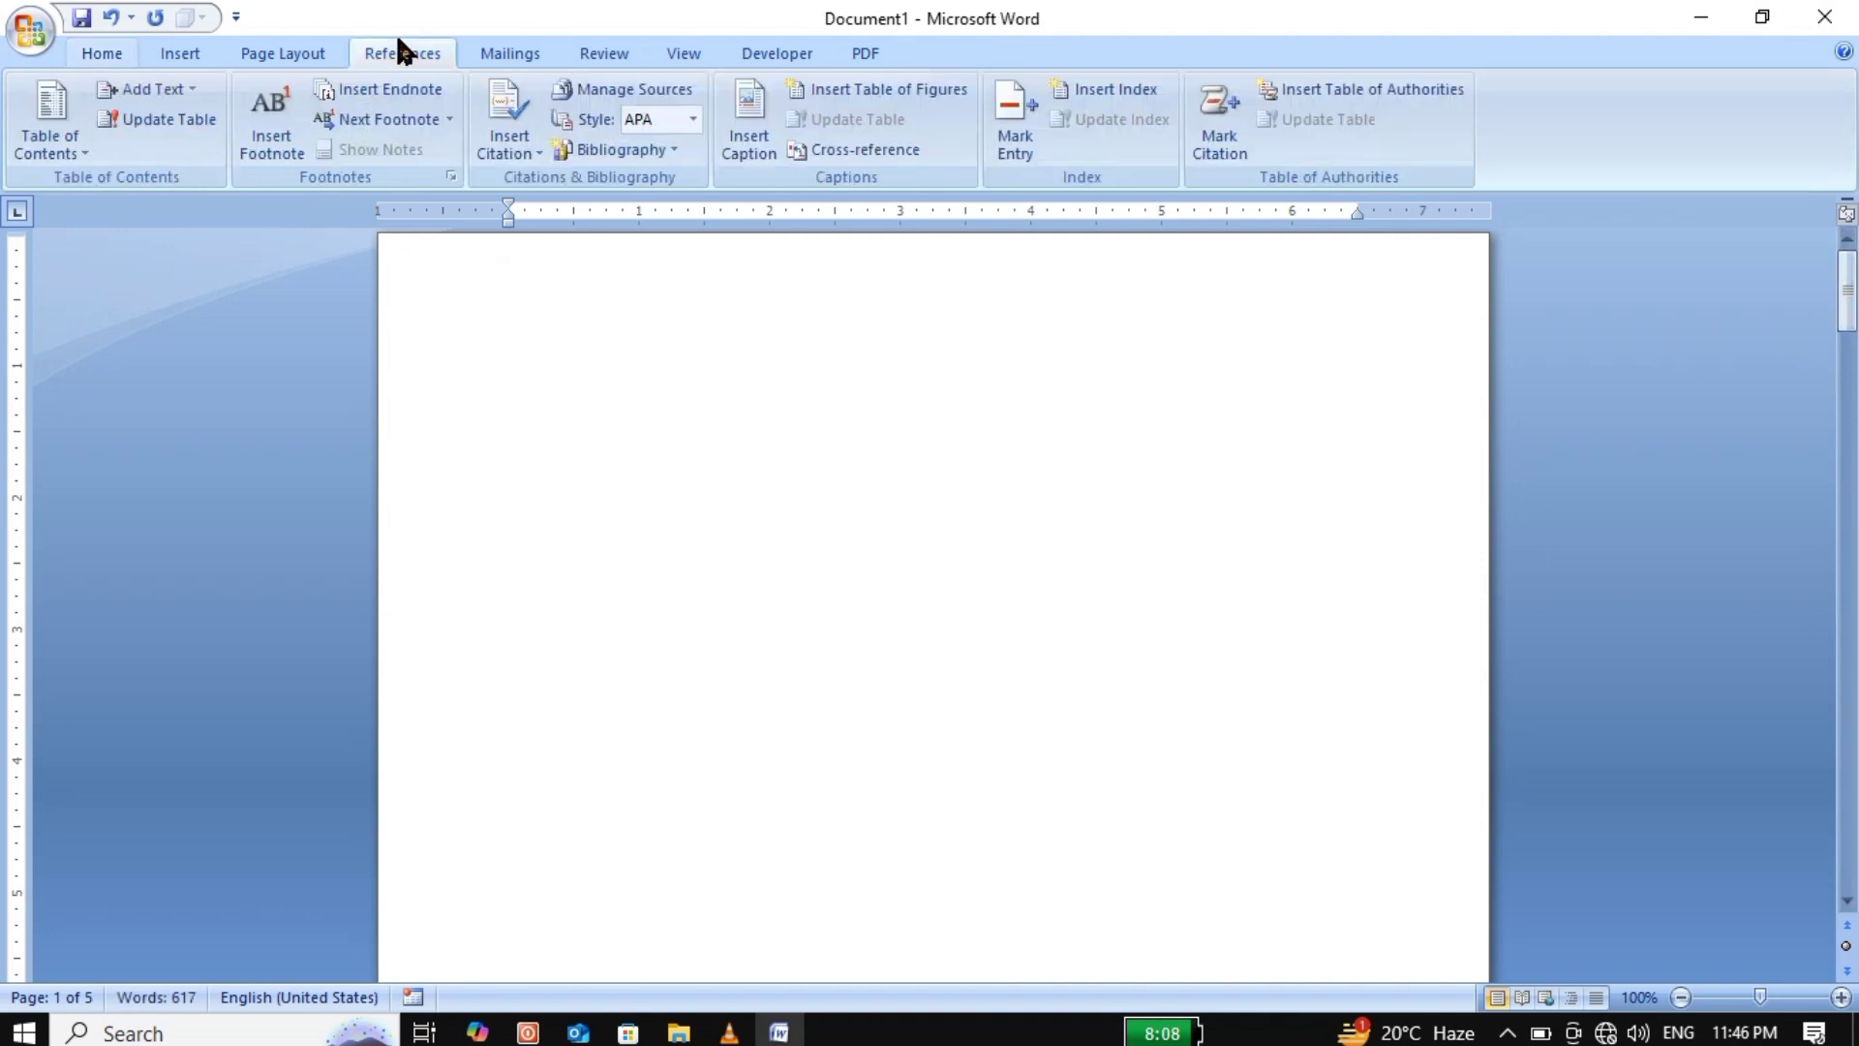
{"action": "left_click", "coordinate": [79, 157]}
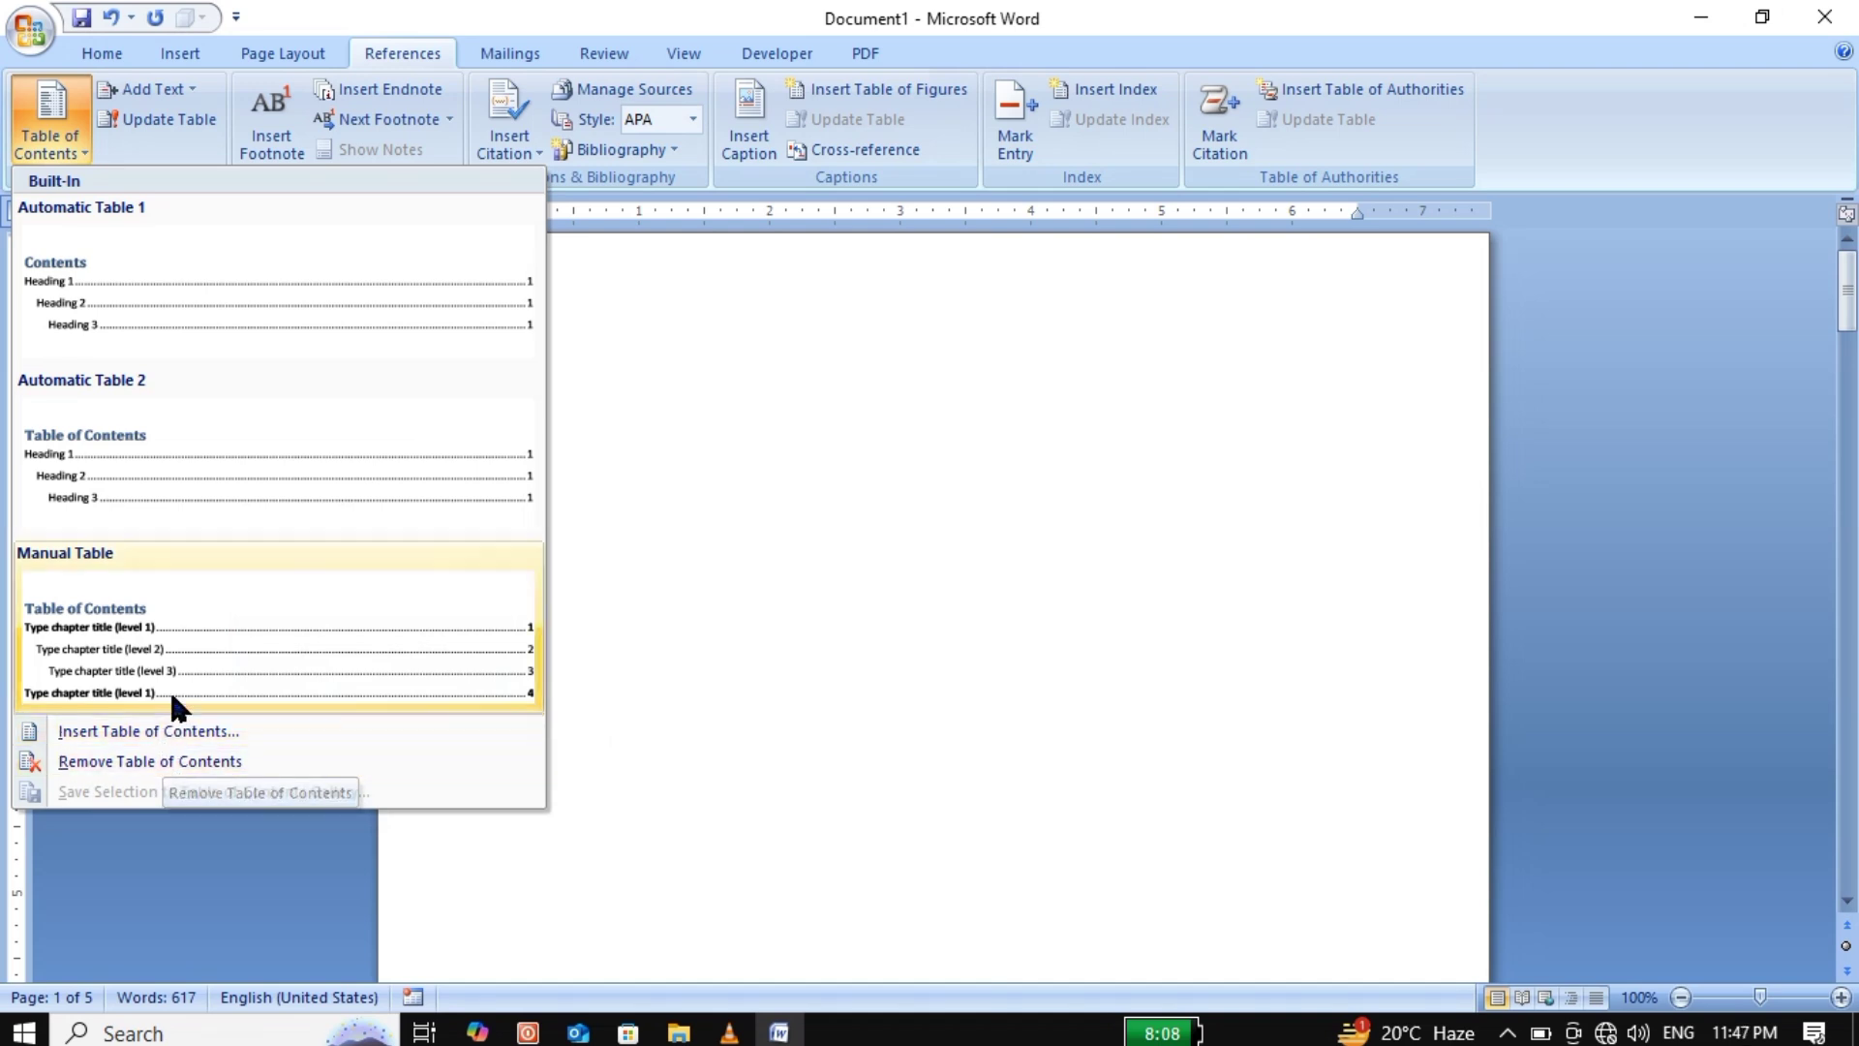
{"action": "left_click", "coordinate": [251, 452]}
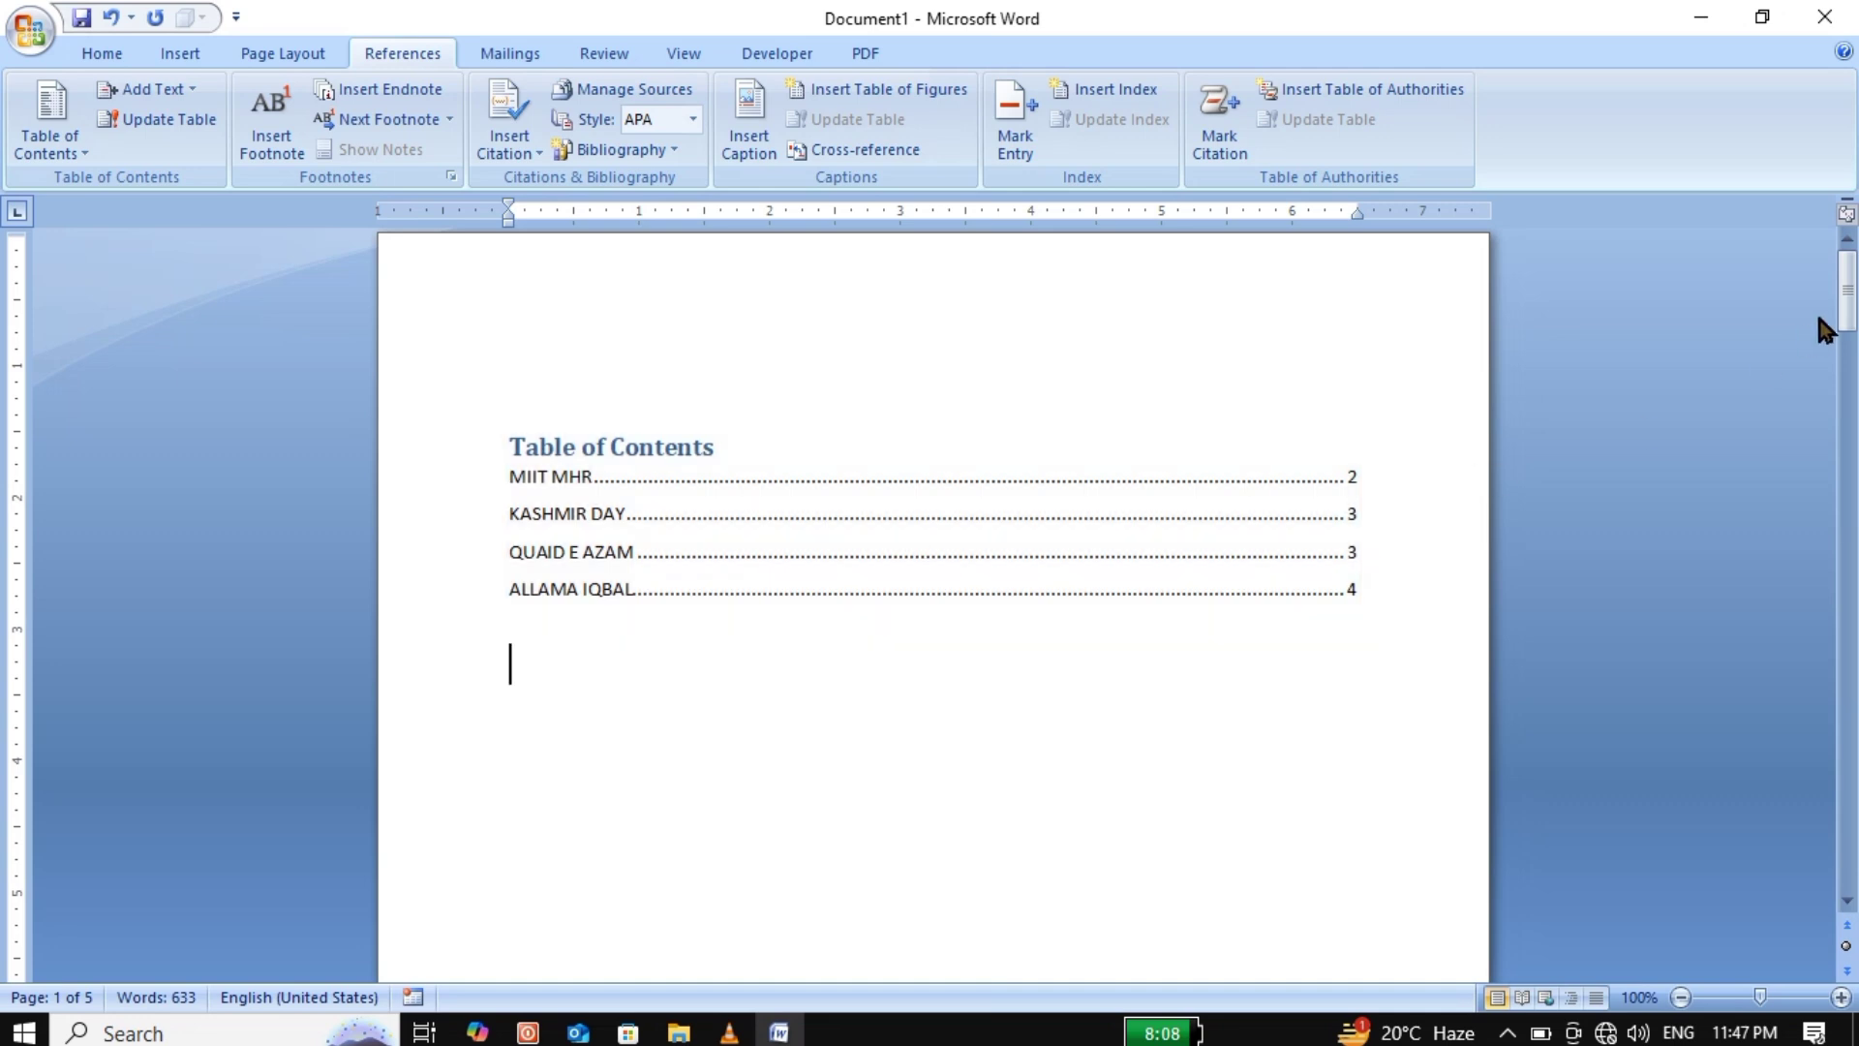
Copy the last five lines of the final paragraph on page 5 and paste them directly below it.
{"action": "left_click_drag", "start_coordinate": [1846, 319], "coordinate": [1843, 856]}
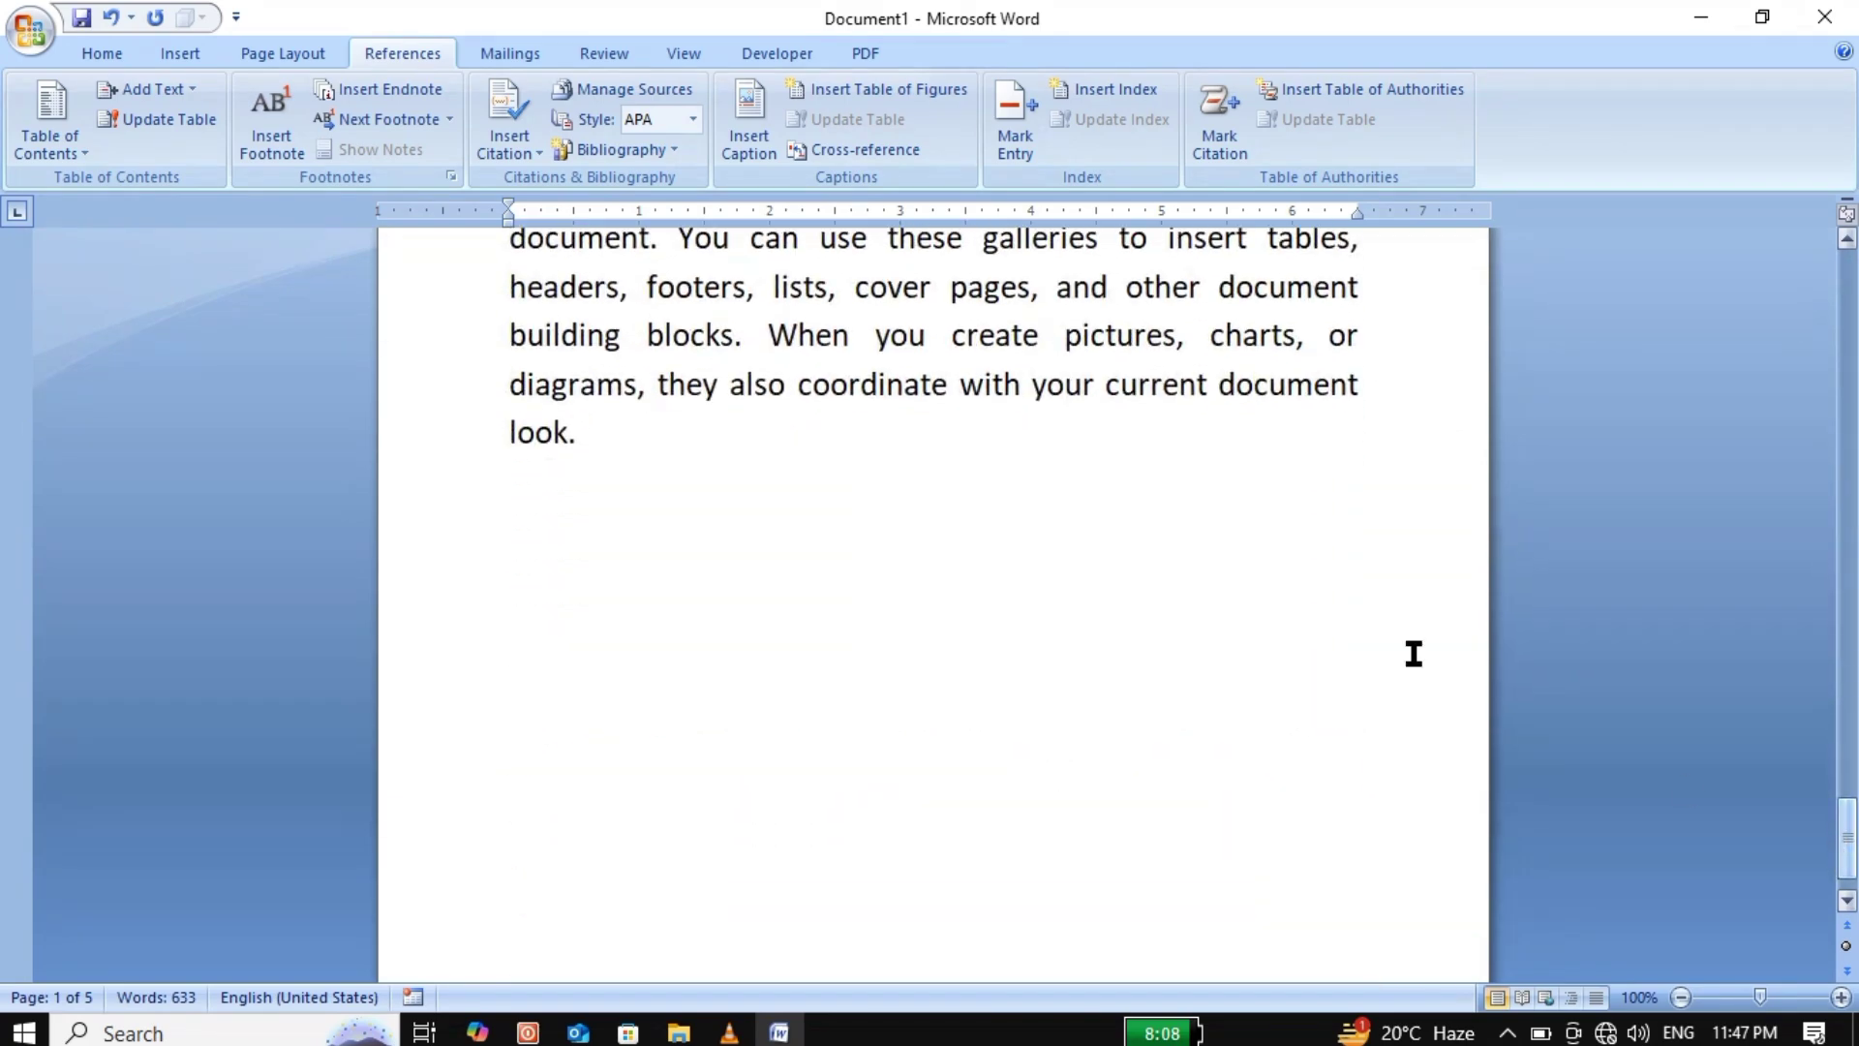
{"action": "left_click", "coordinate": [639, 471]}
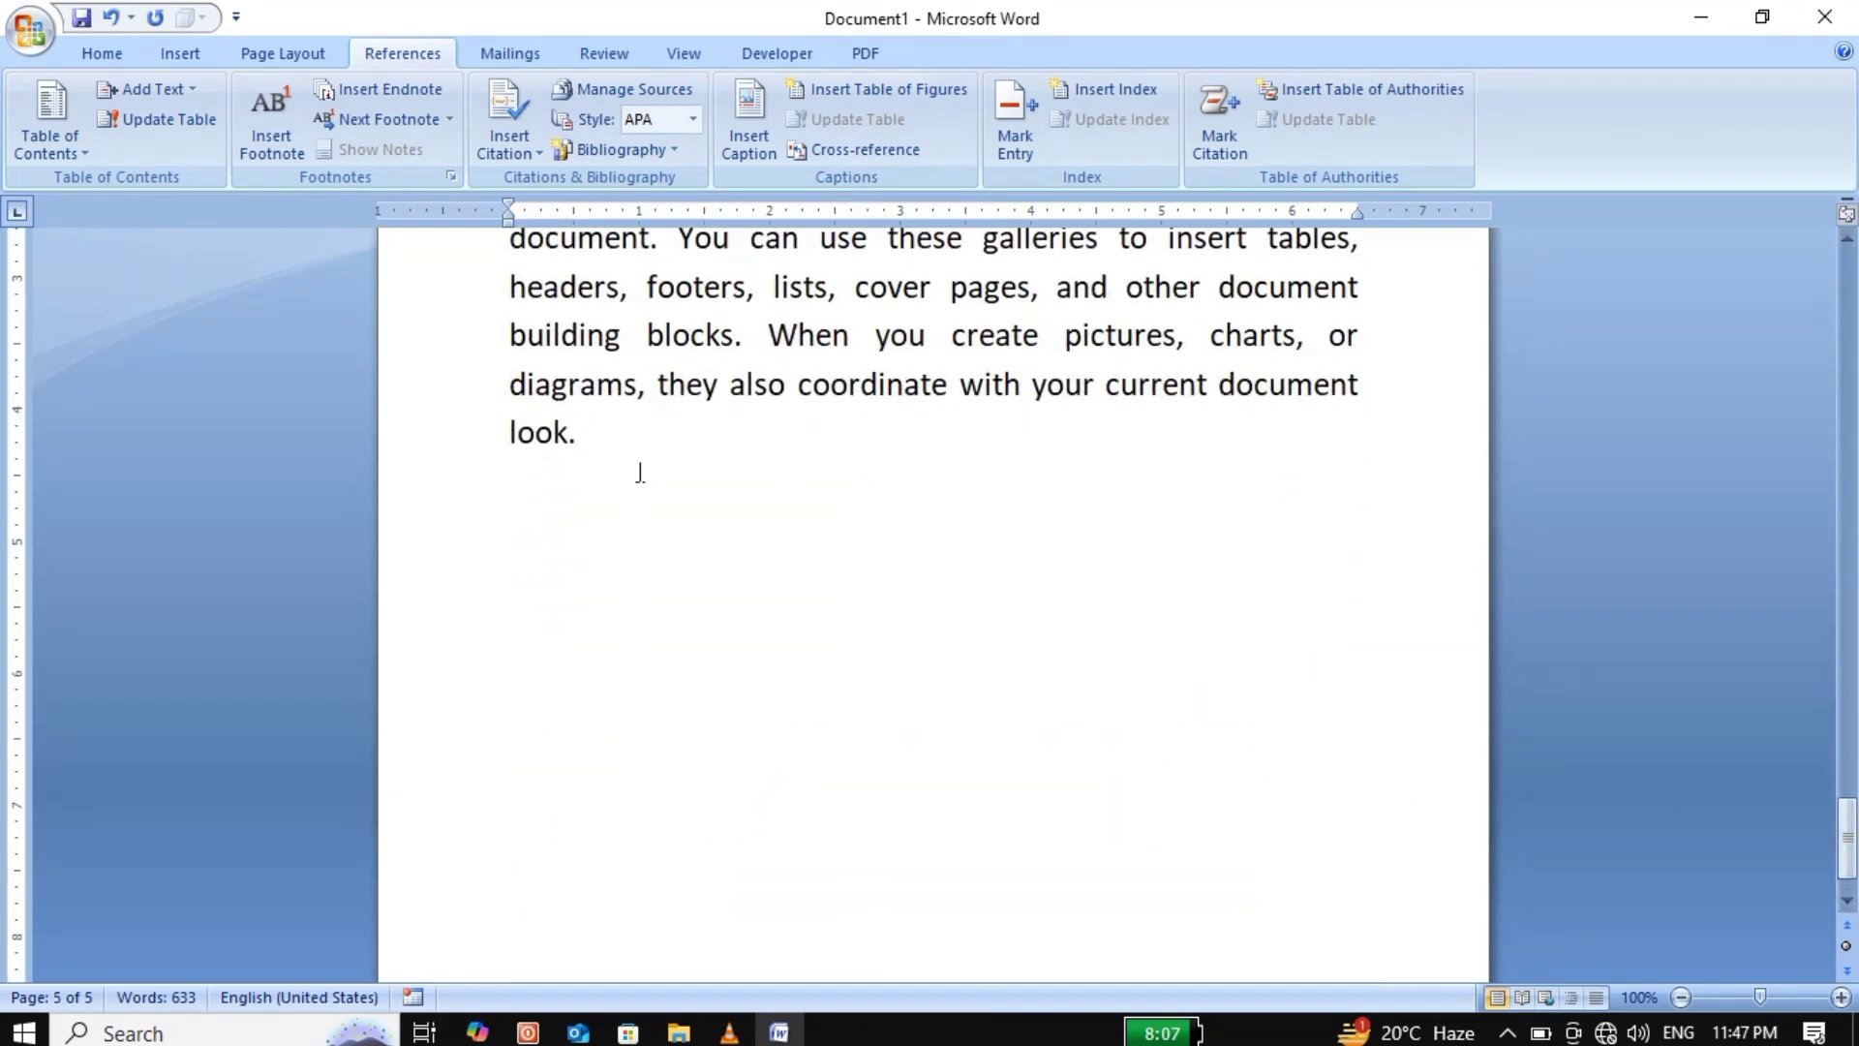
{"action": "left_click_drag", "start_coordinate": [639, 471], "coordinate": [493, 263]}
{"action": "key", "text": "ctrl+c"}
{"action": "key", "text": "Right"}
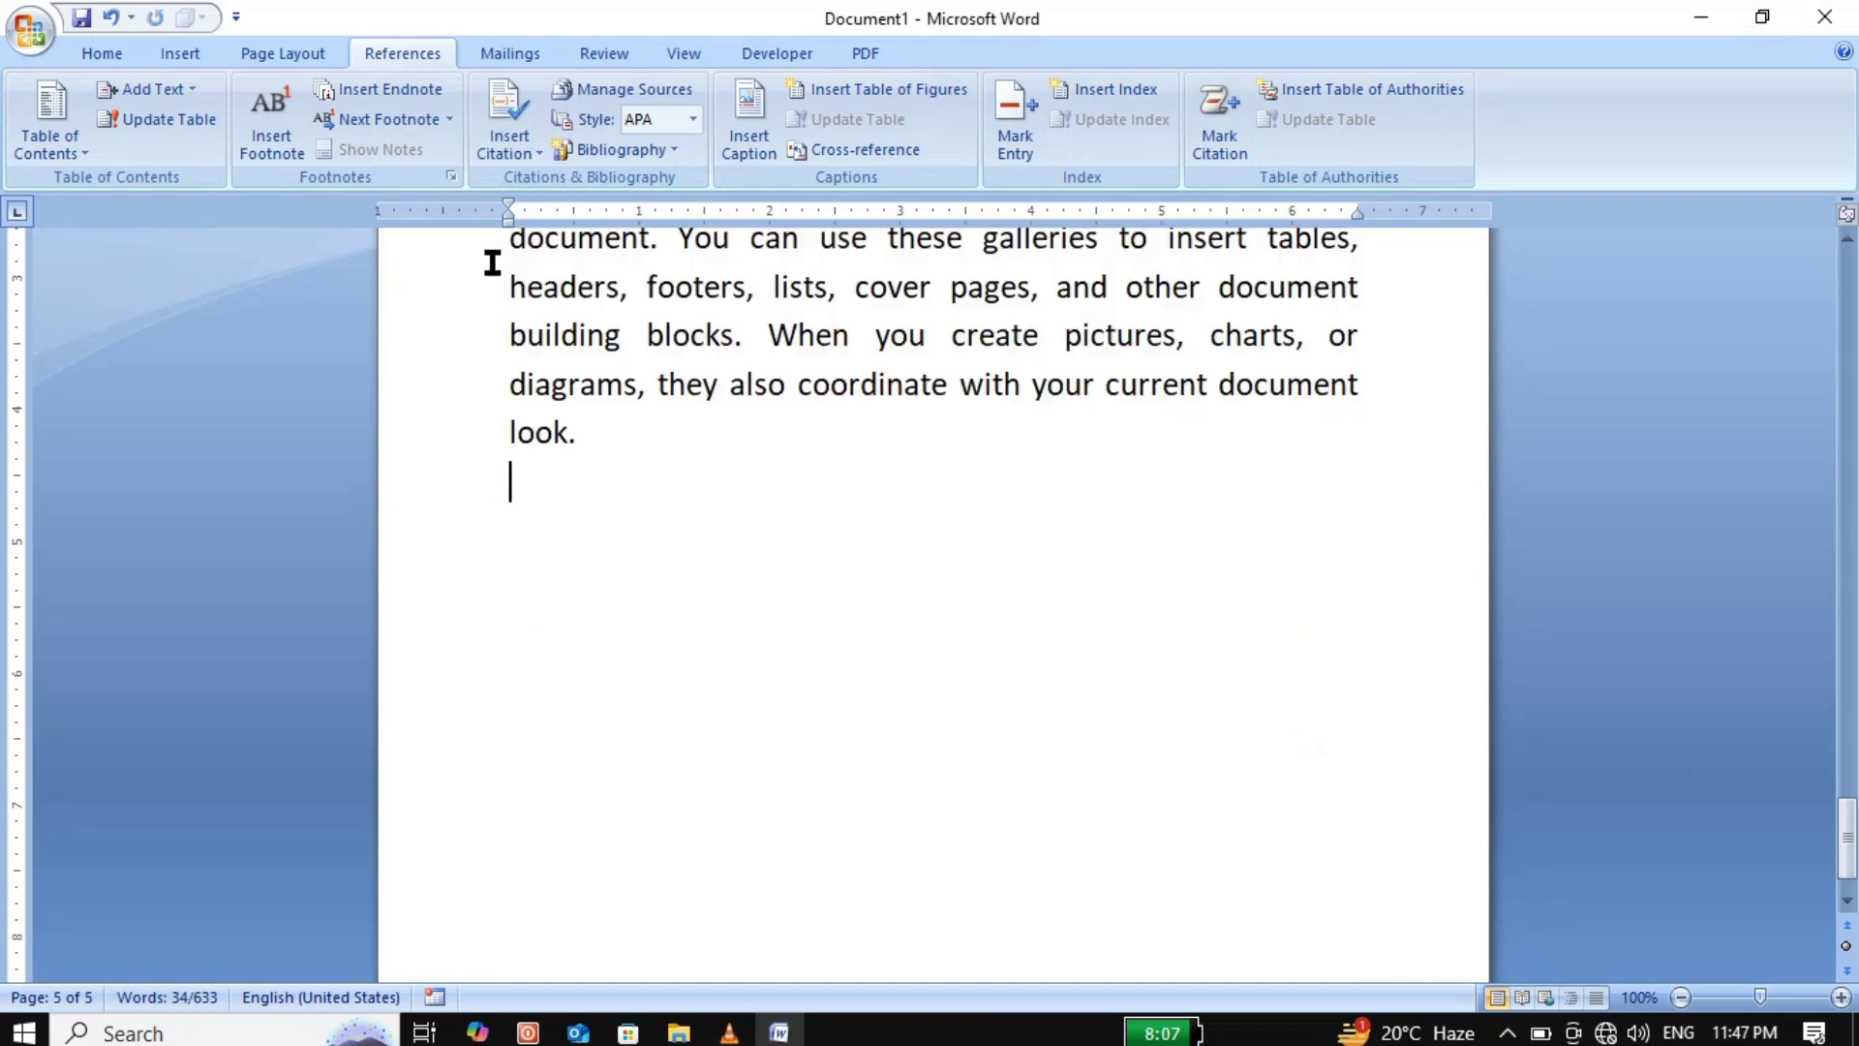
{"action": "key", "text": "ctrl+v"}
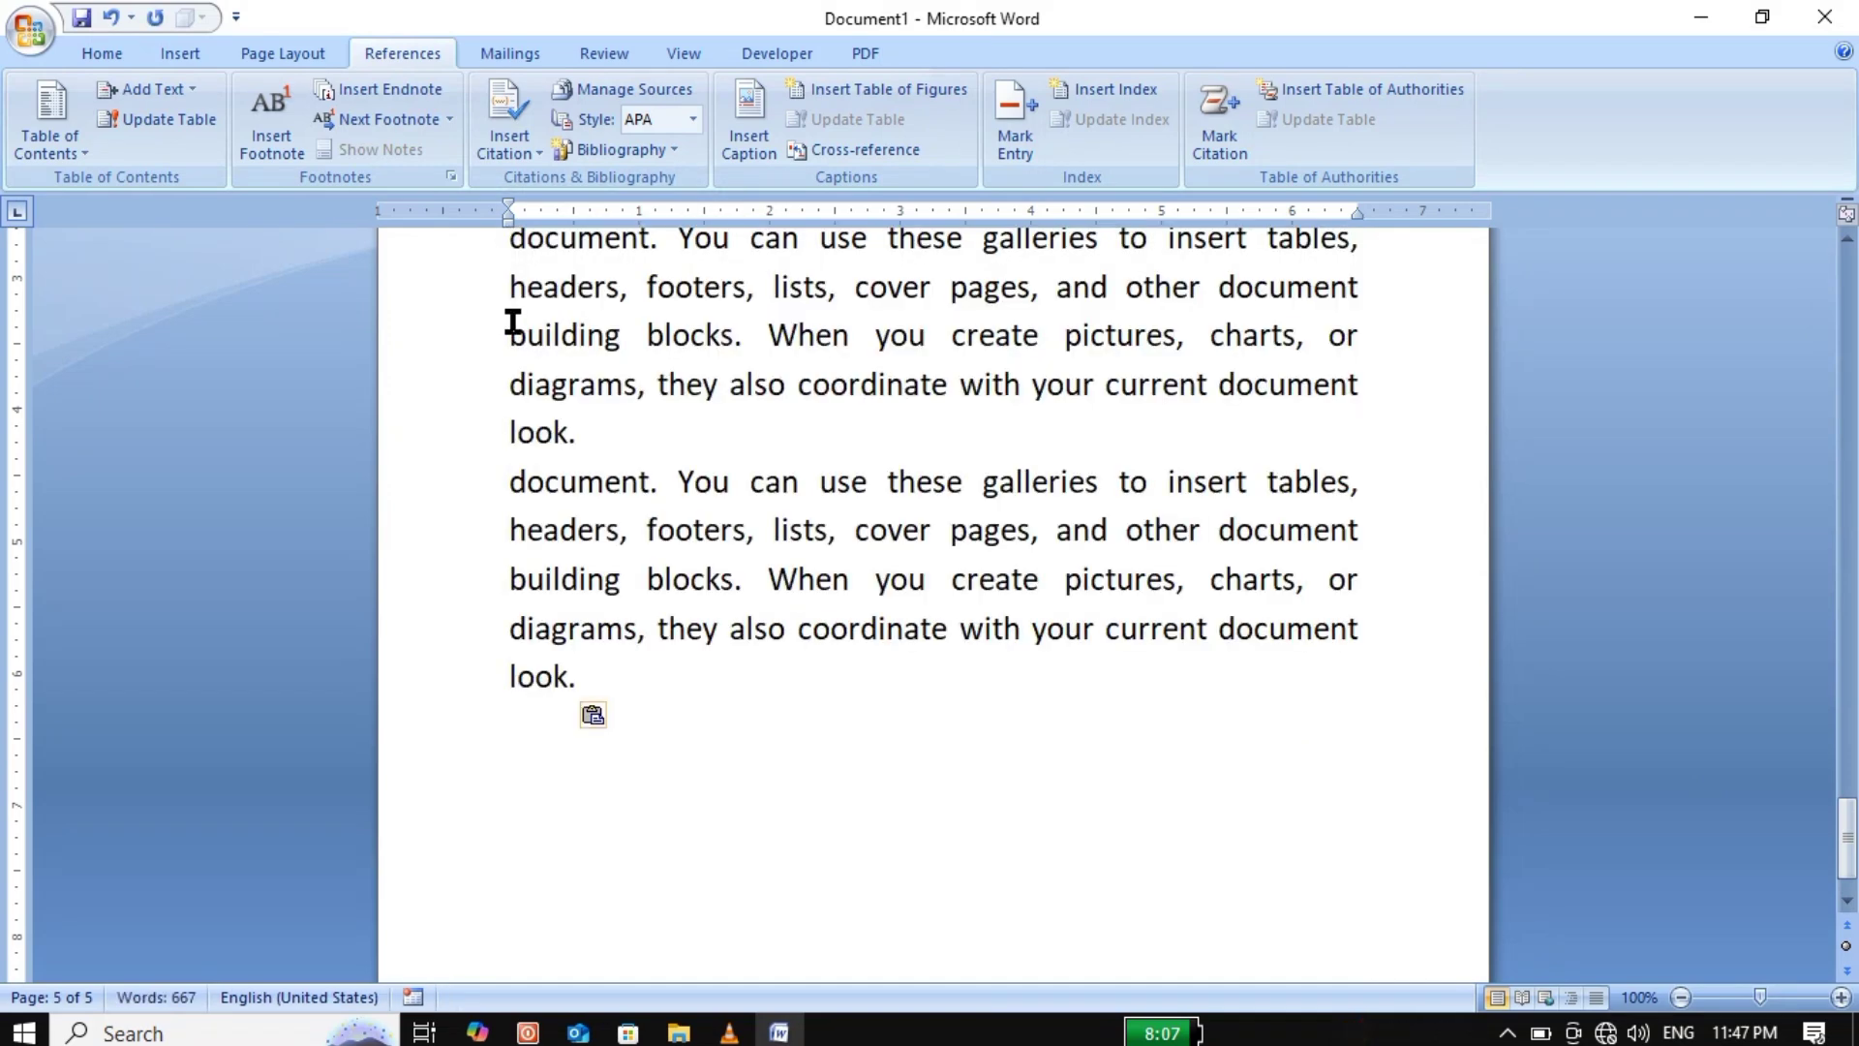
Add blank lines above the pasted text on page 5 and enter the title SIR SYED AHMED KHAN between the two passages.
{"action": "left_click", "coordinate": [618, 435]}
{"action": "key", "text": "Return"}
{"action": "key", "text": "Return"}
{"action": "key", "text": "Return"}
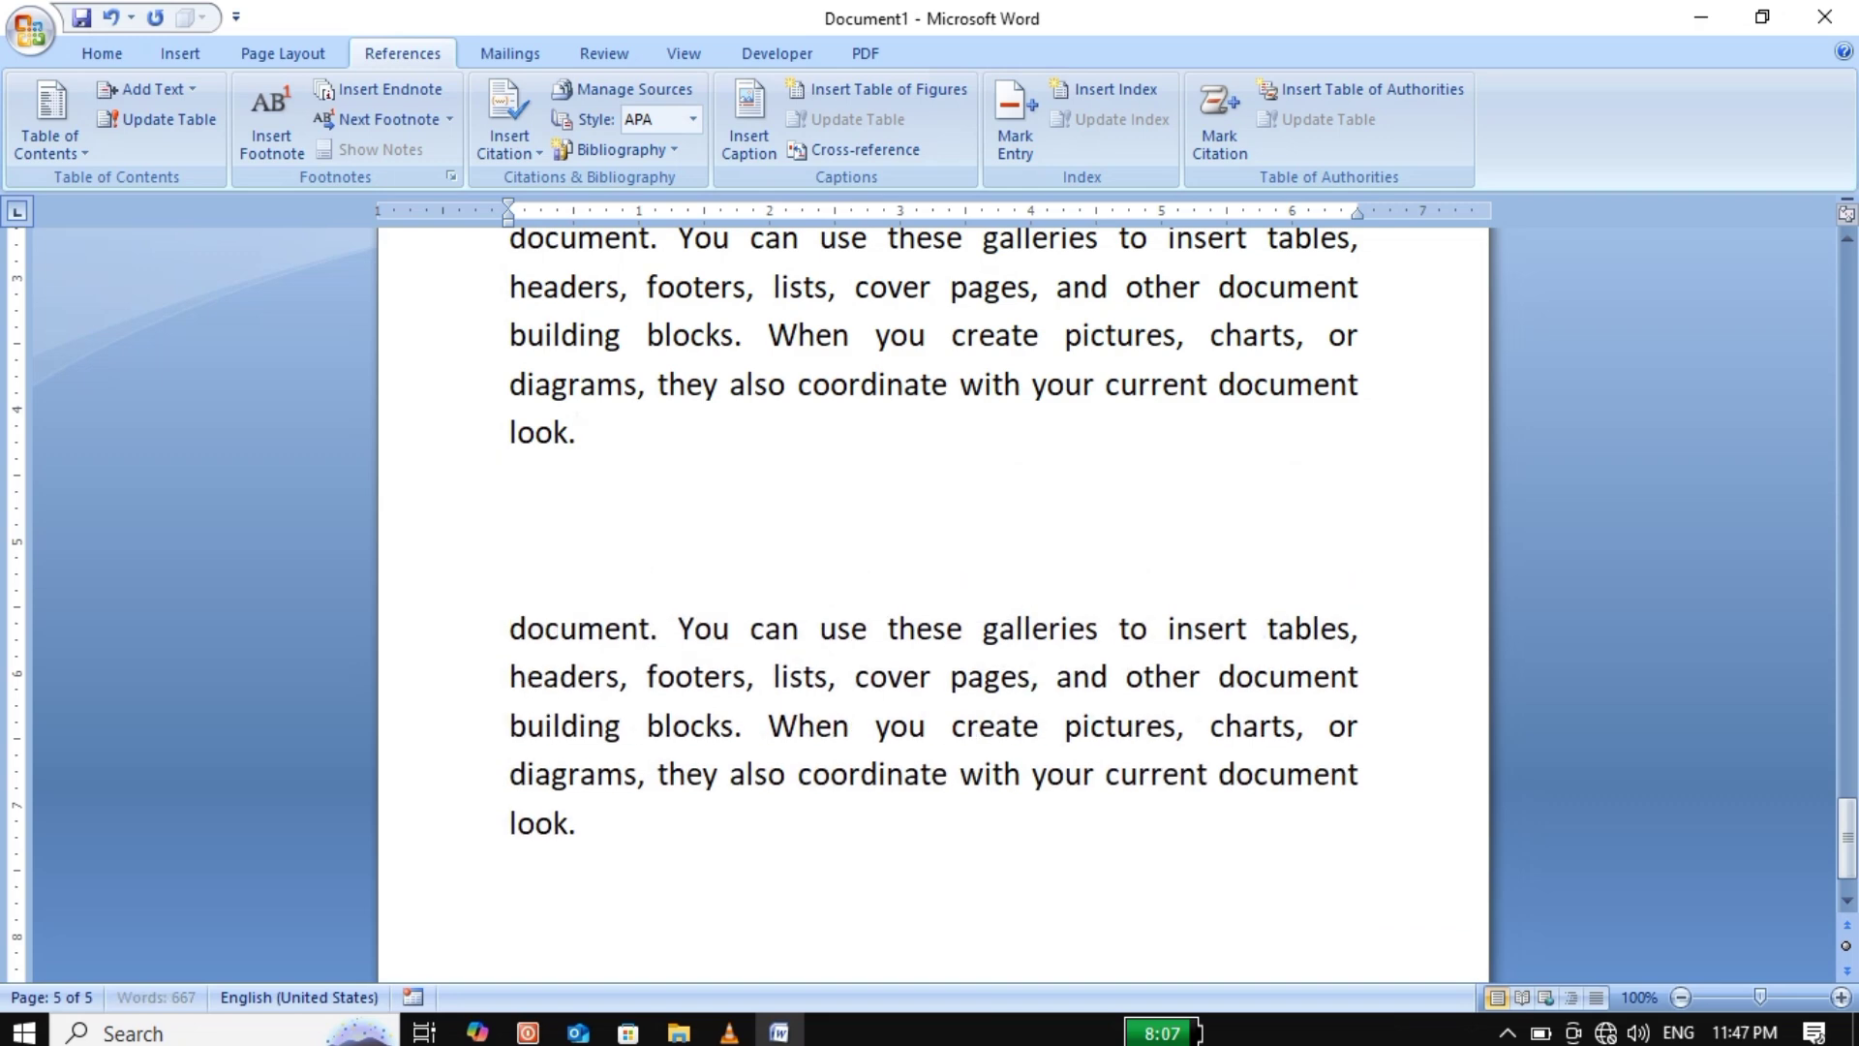
{"action": "key", "text": "Up"}
{"action": "type", "text": "SIR SYED"}
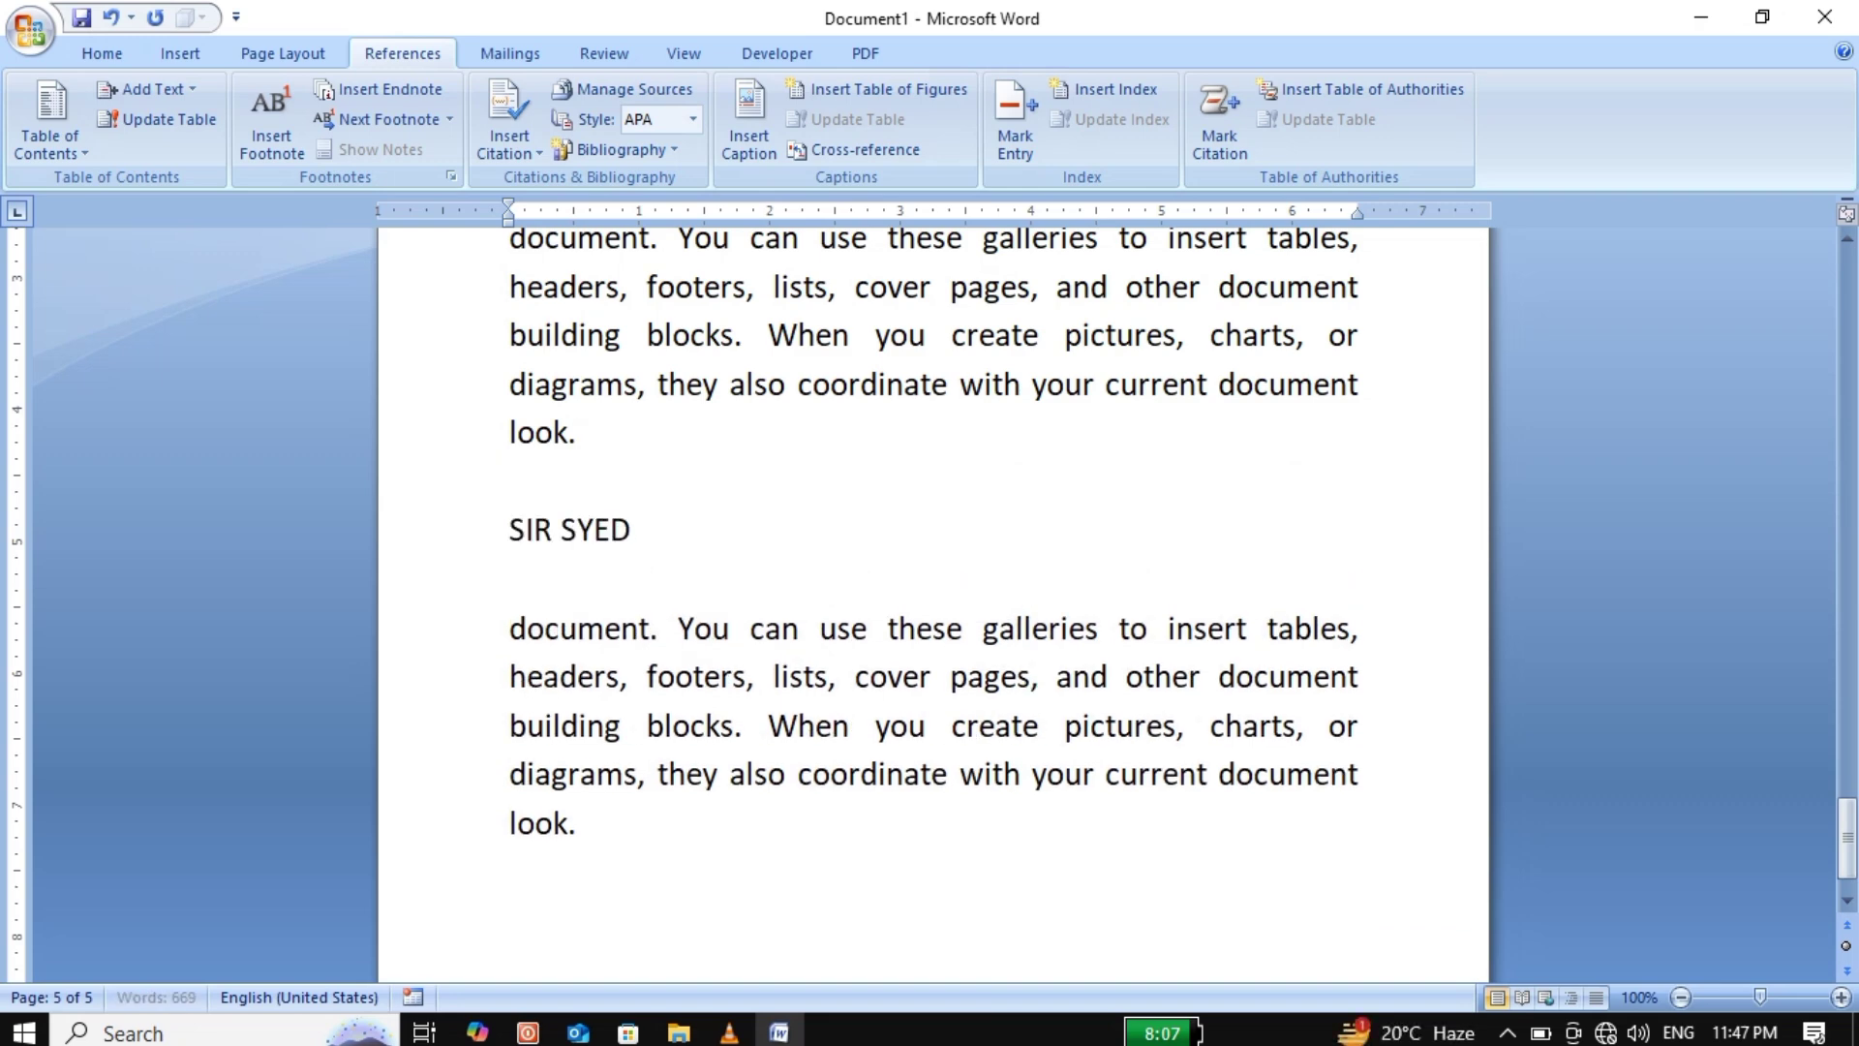
{"action": "type", "text": " AHMED KHAN"}
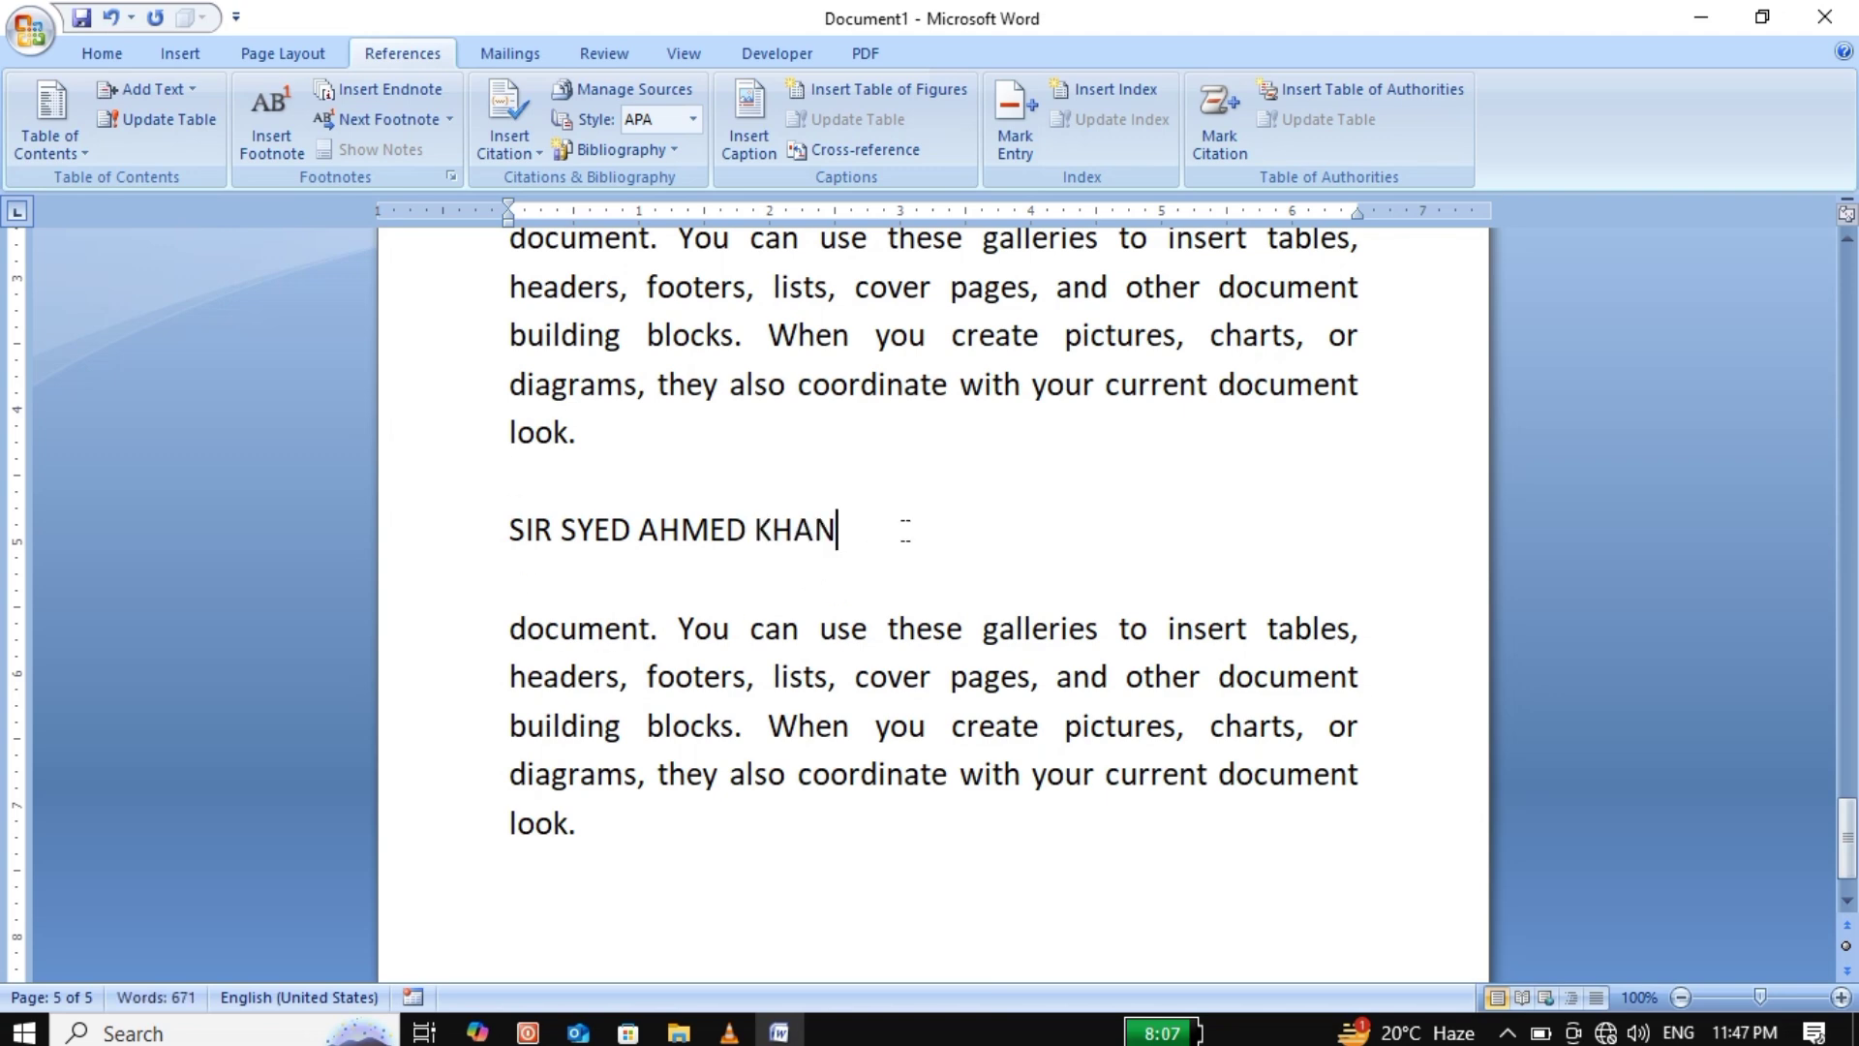
Apply the Heading 1 style to the SIR SYED AHMED KHAN title.
{"action": "left_click_drag", "start_coordinate": [905, 530], "coordinate": [509, 530]}
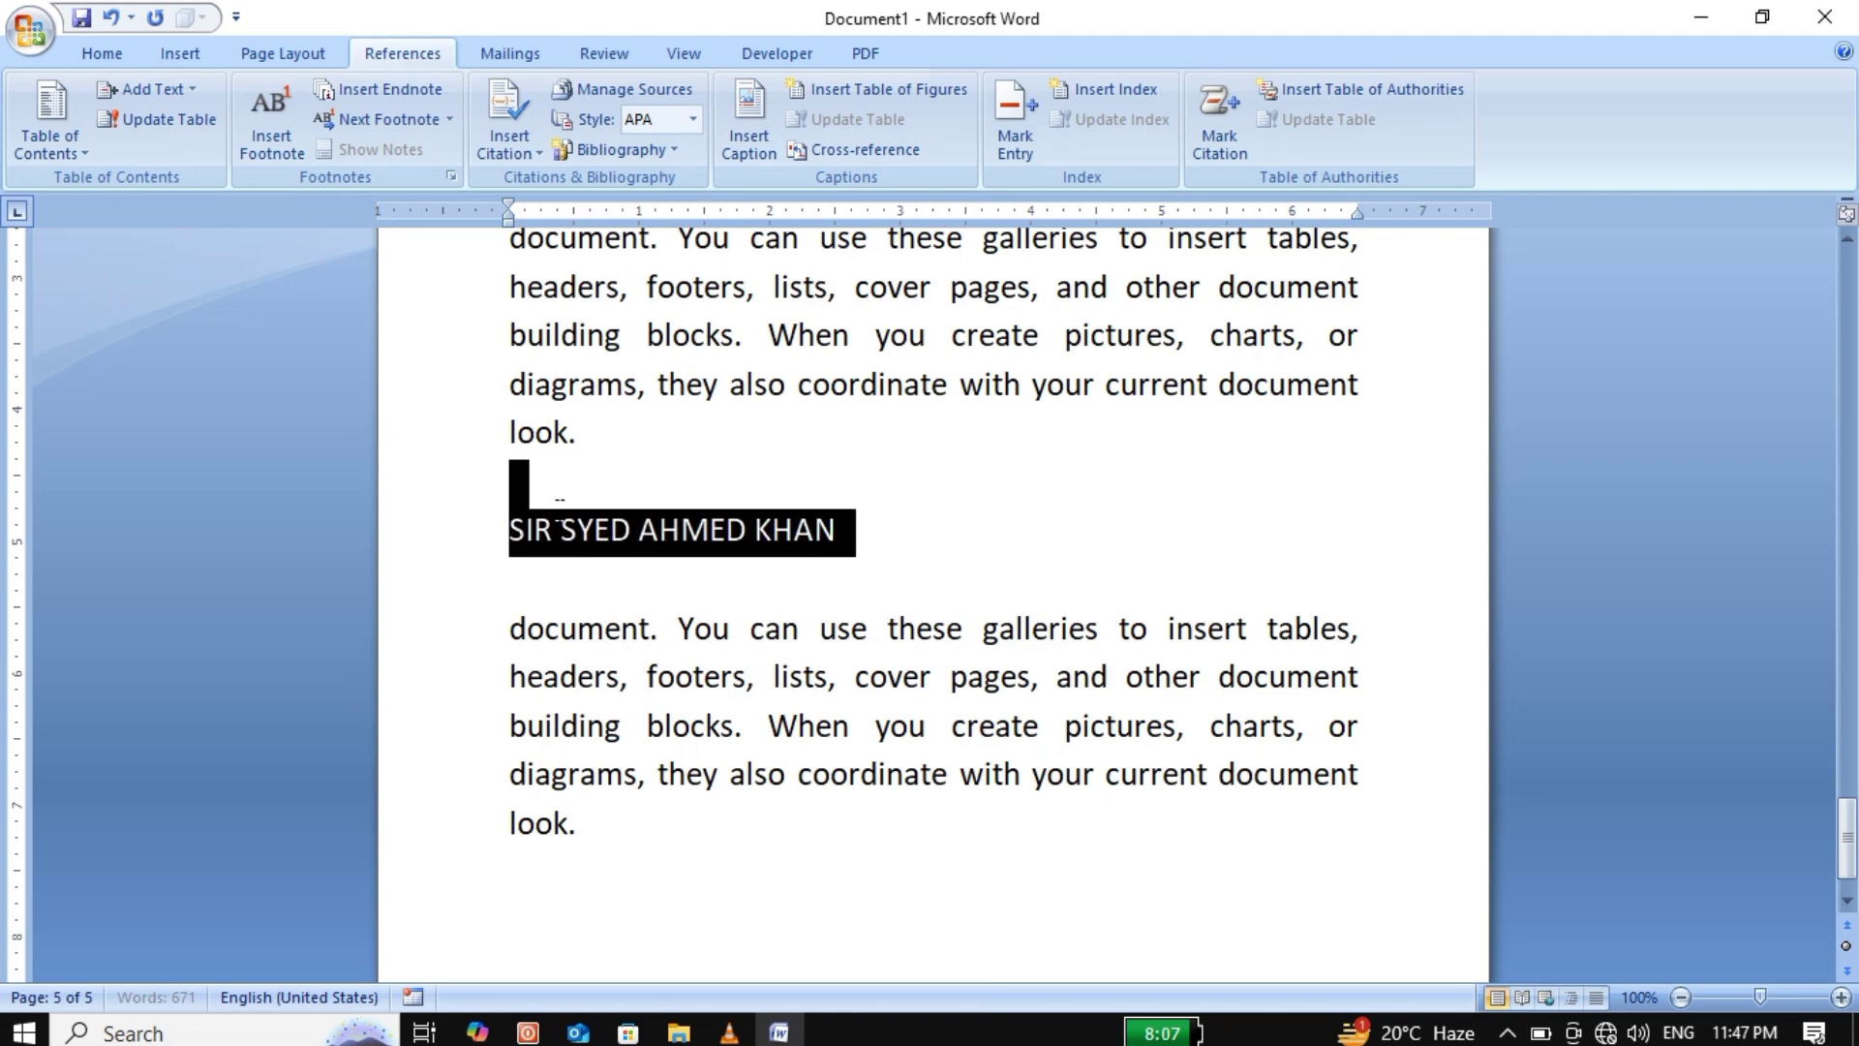
{"action": "left_click", "coordinate": [123, 42]}
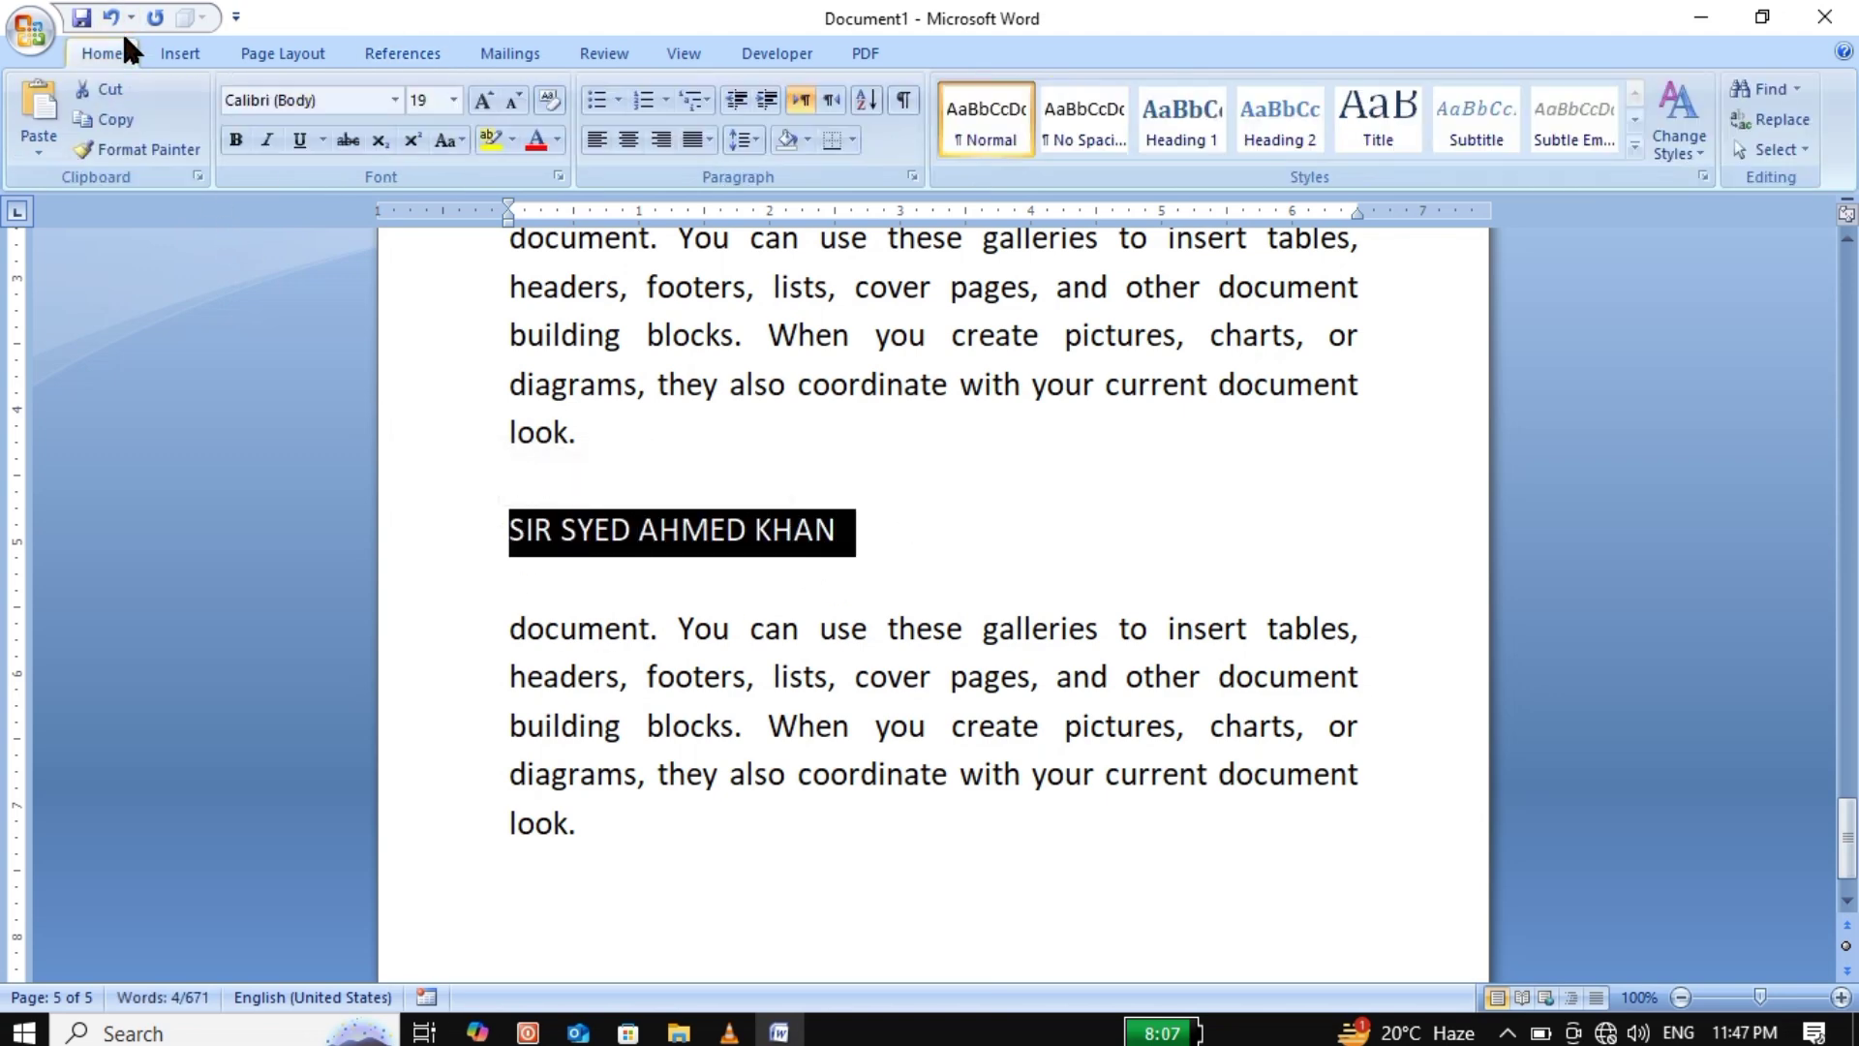
{"action": "left_click", "coordinate": [1189, 115]}
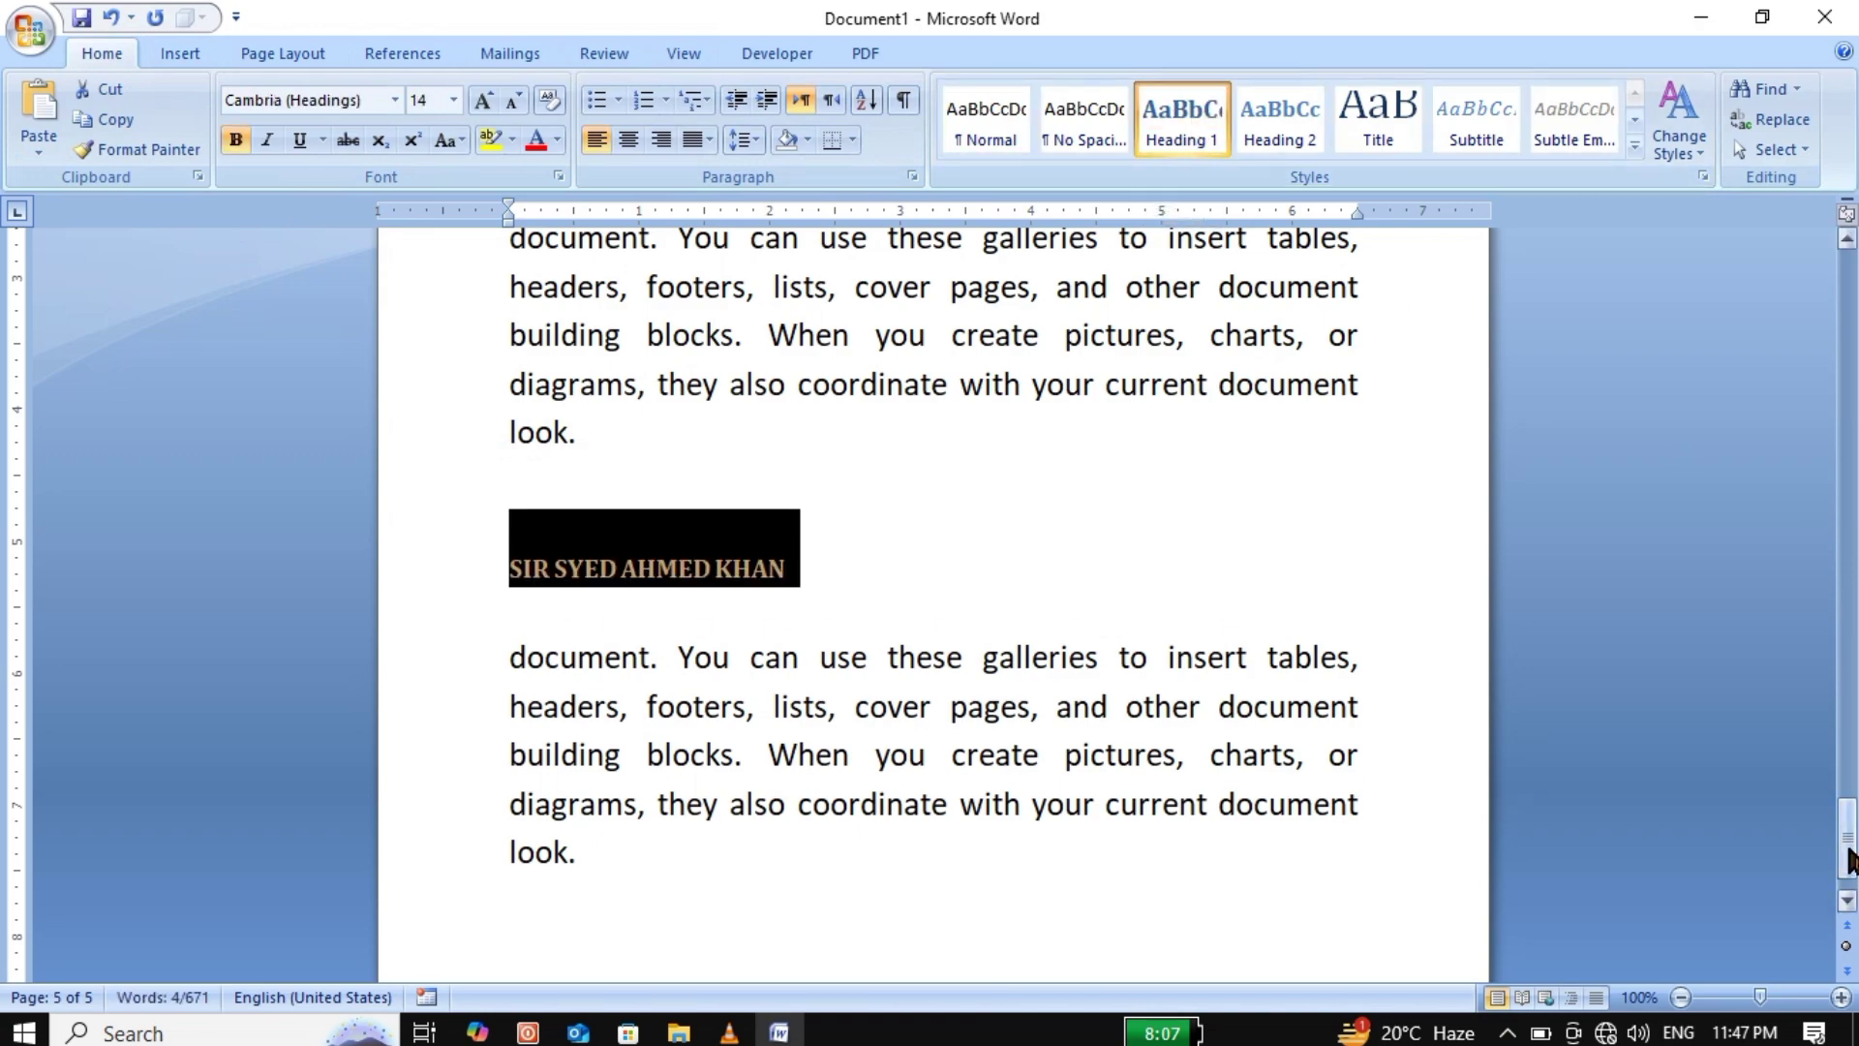
Update the entire table of contents on page 1 to include the newly added heading.
{"action": "left_click_drag", "start_coordinate": [1850, 860], "coordinate": [1833, 269]}
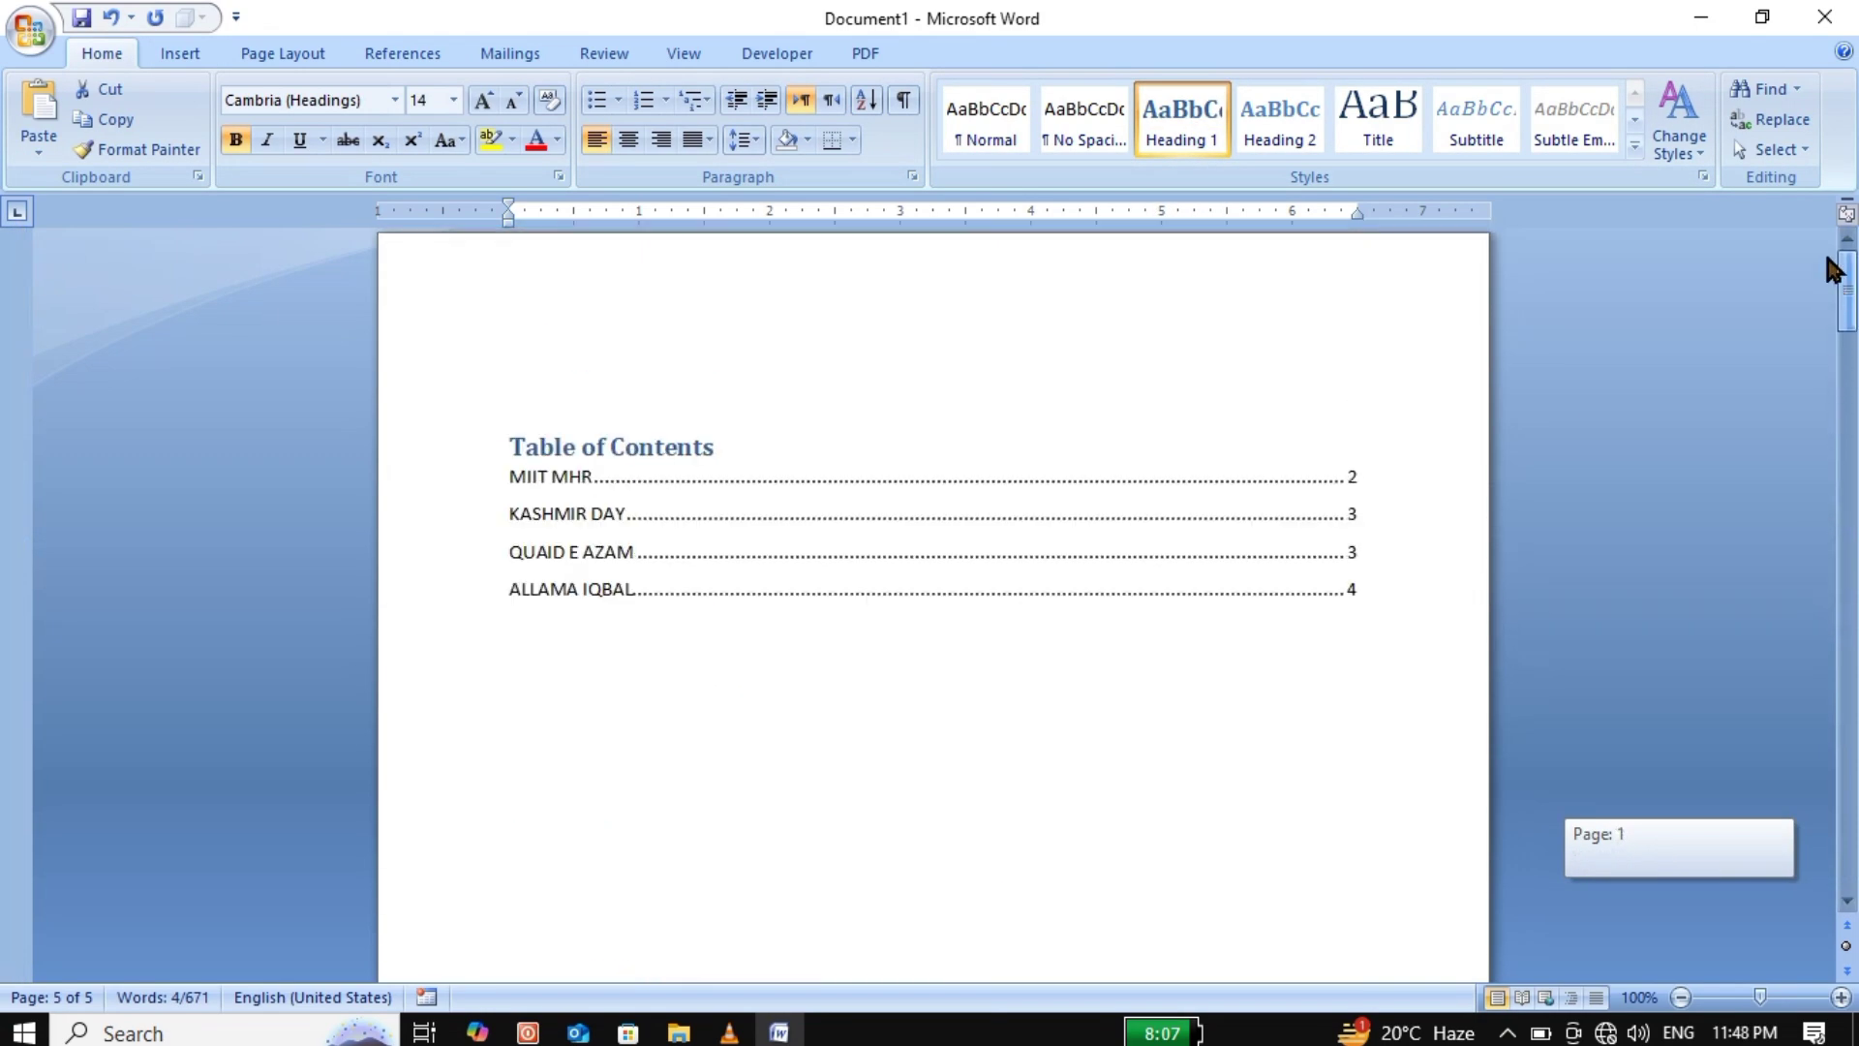
{"action": "left_click", "coordinate": [1182, 656]}
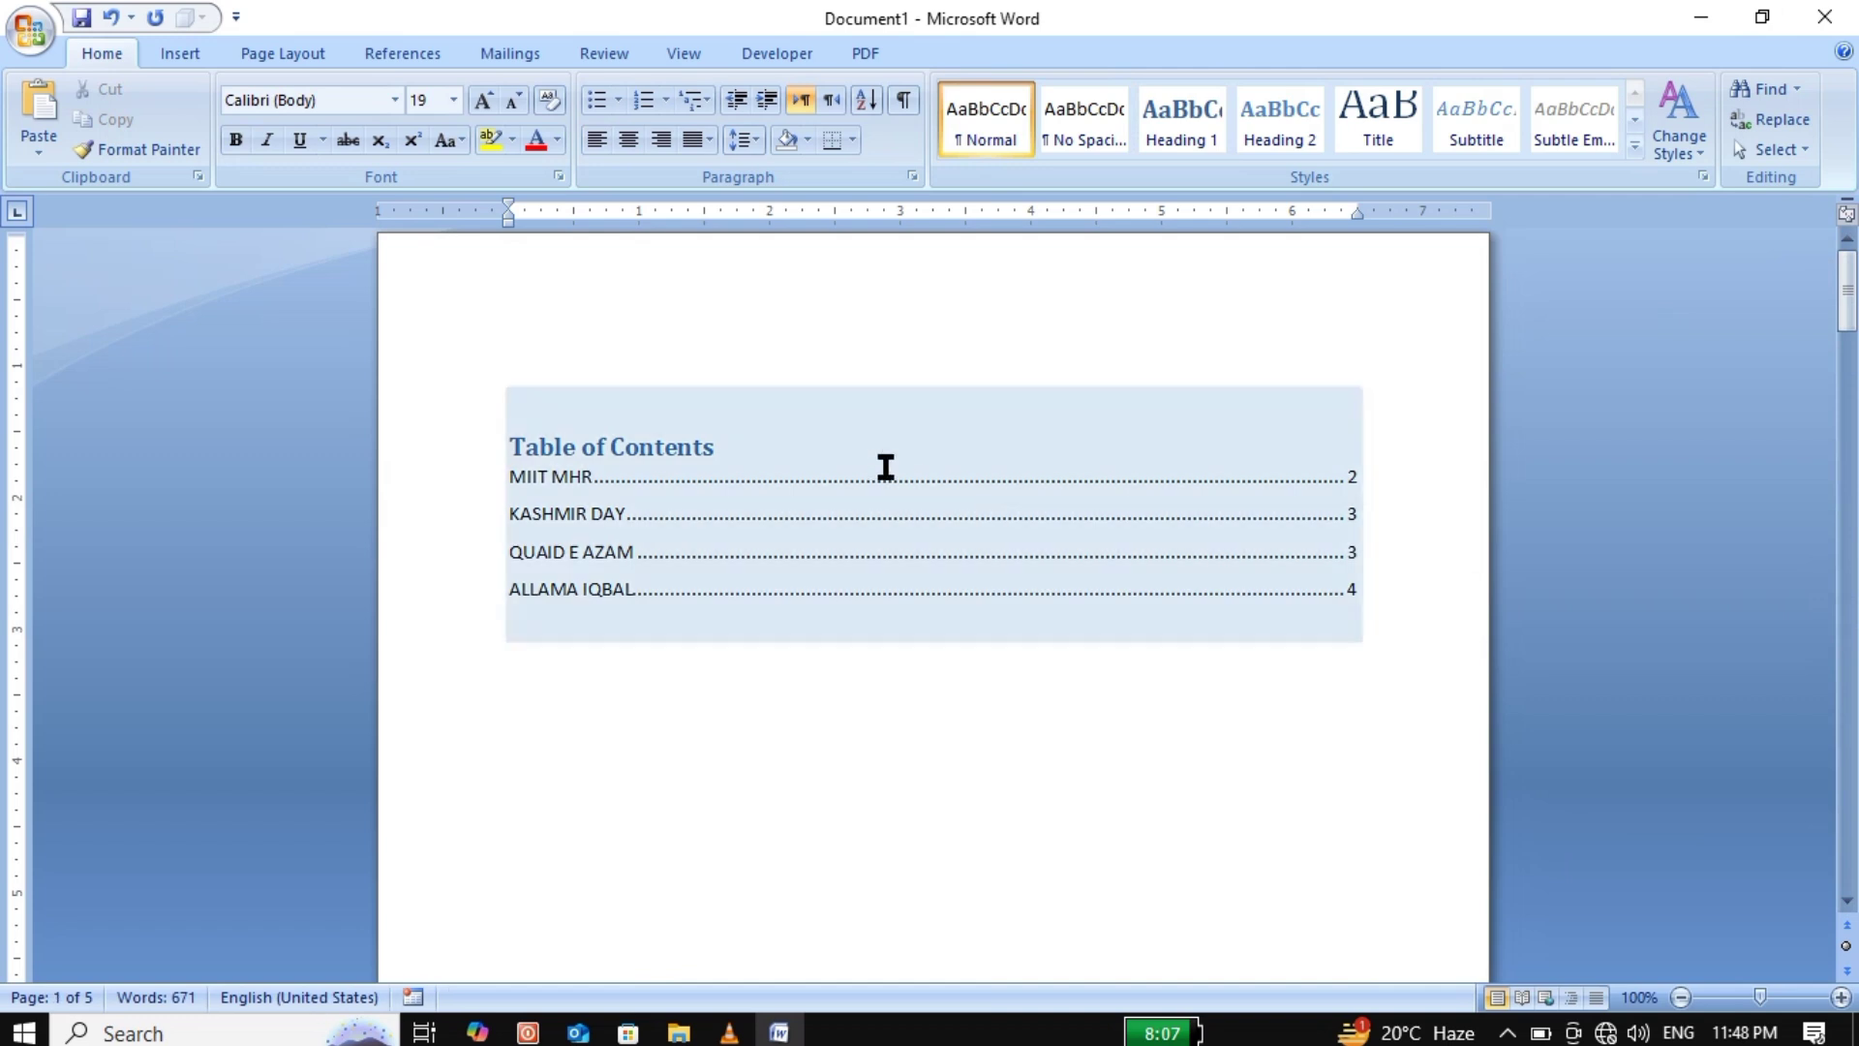
{"action": "left_click", "coordinate": [390, 53]}
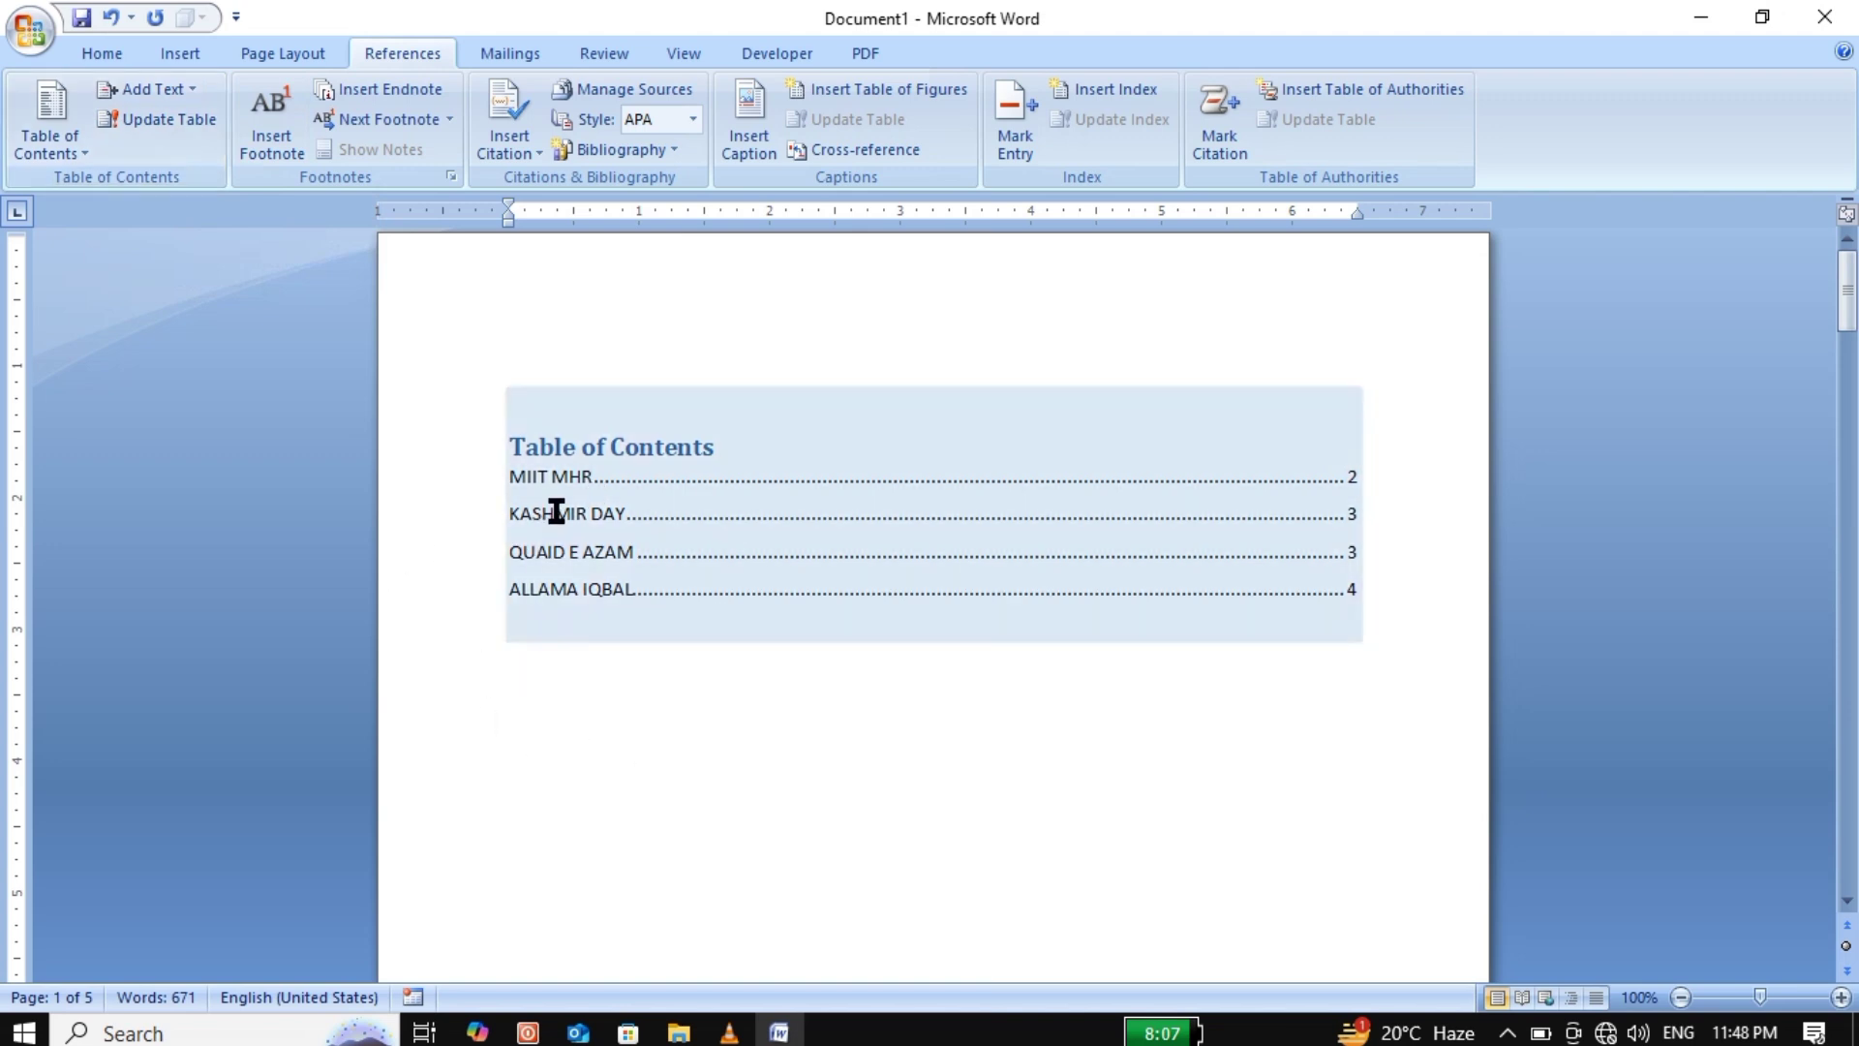
{"action": "left_click", "coordinate": [641, 431]}
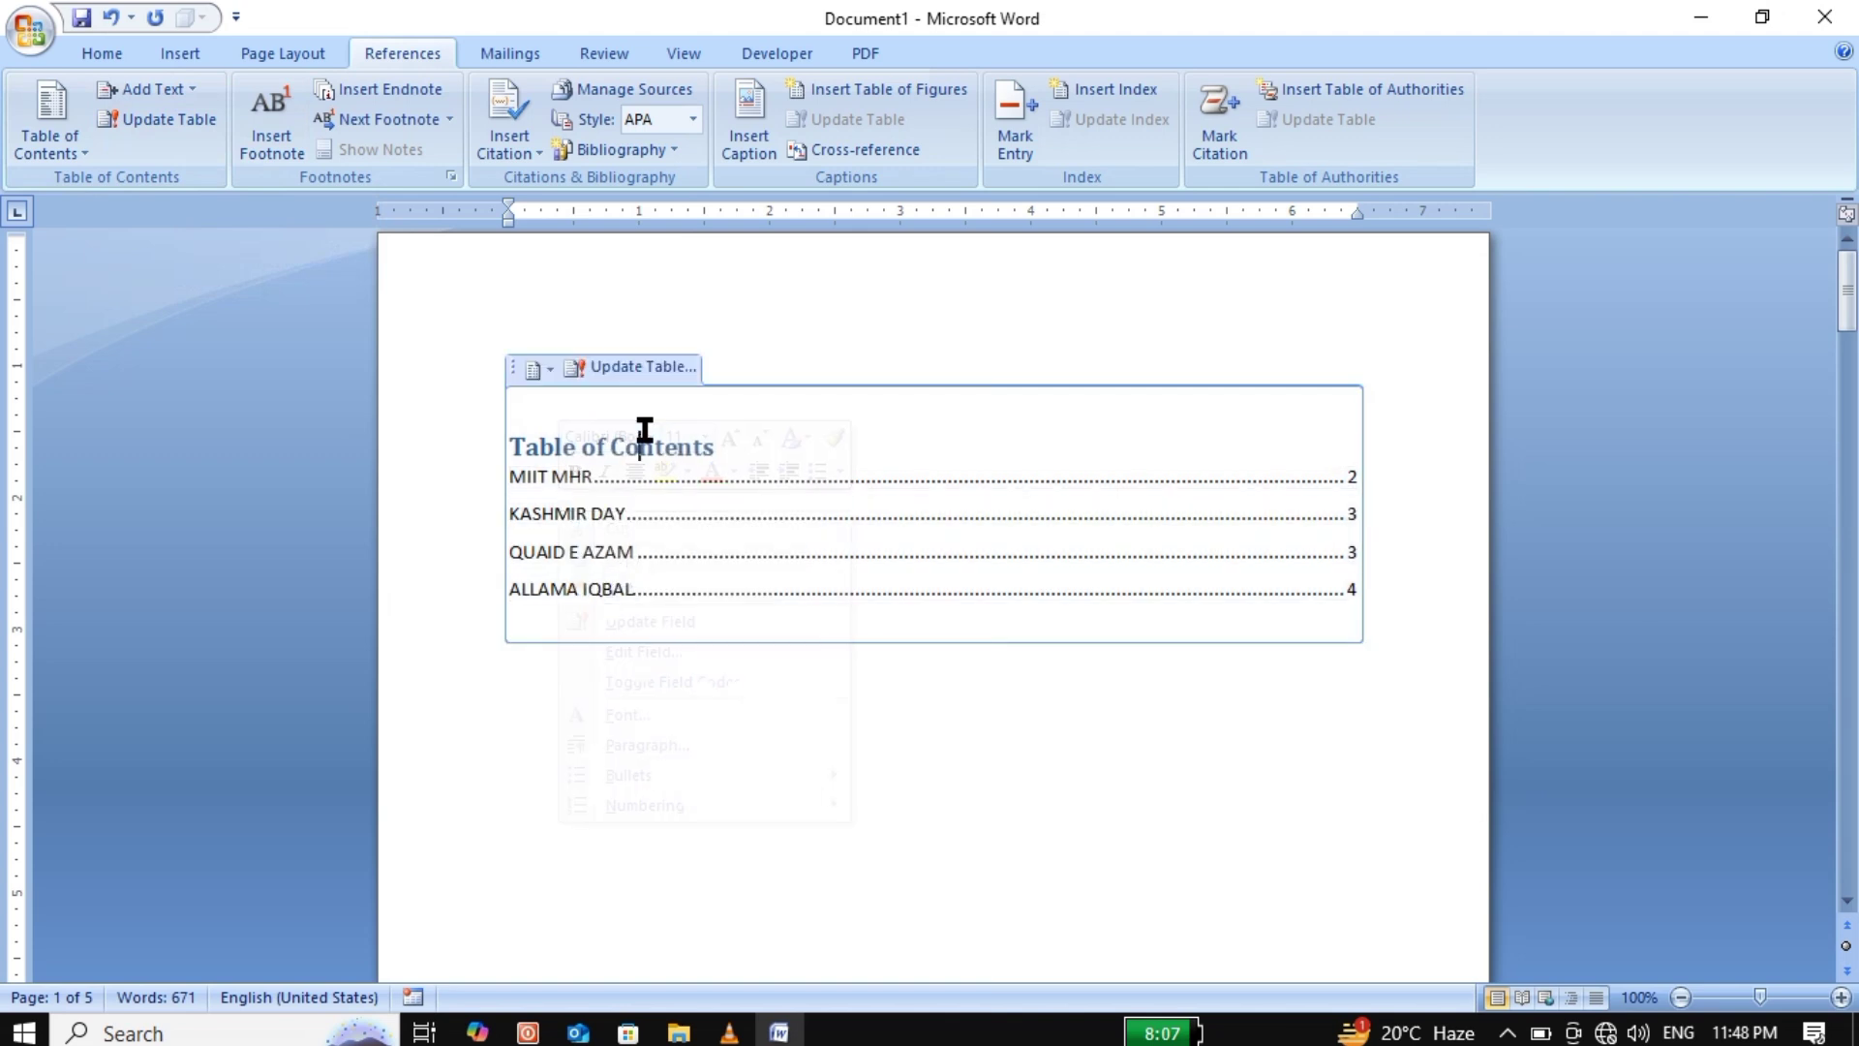
{"action": "left_click", "coordinate": [613, 368]}
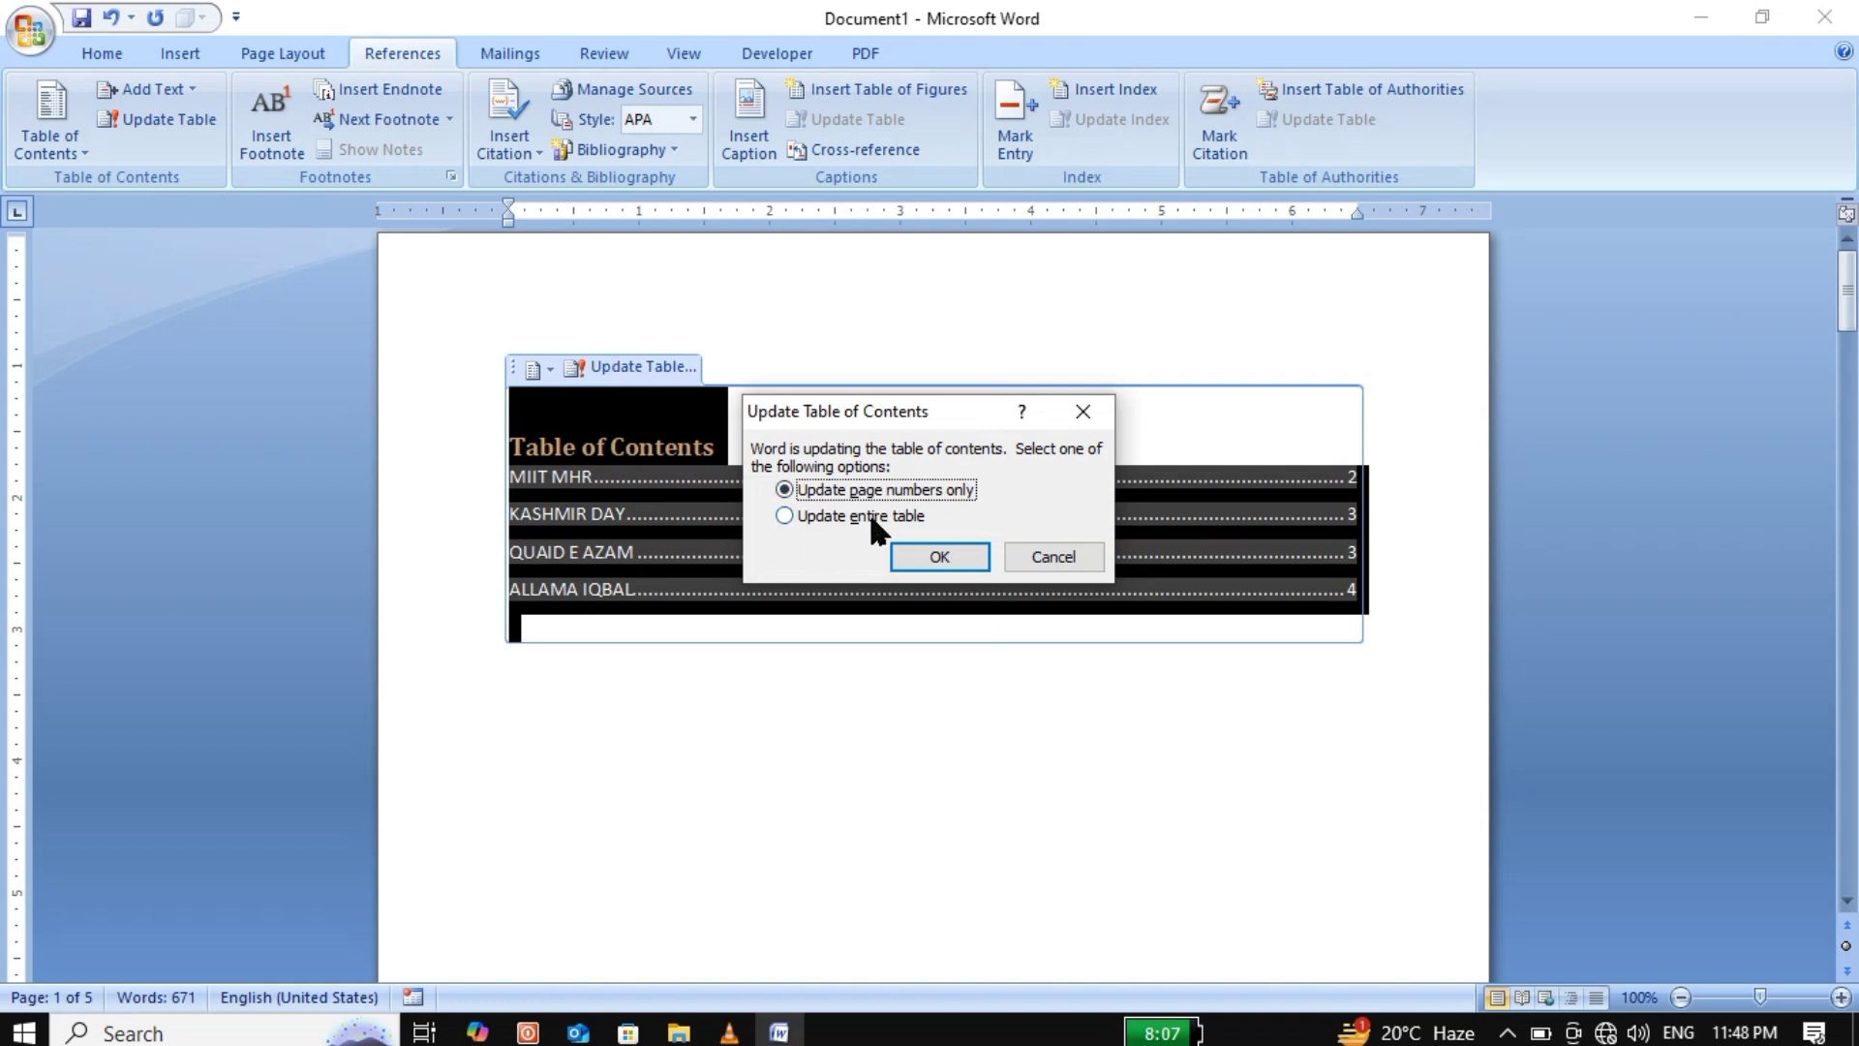
{"action": "left_click", "coordinate": [1065, 562]}
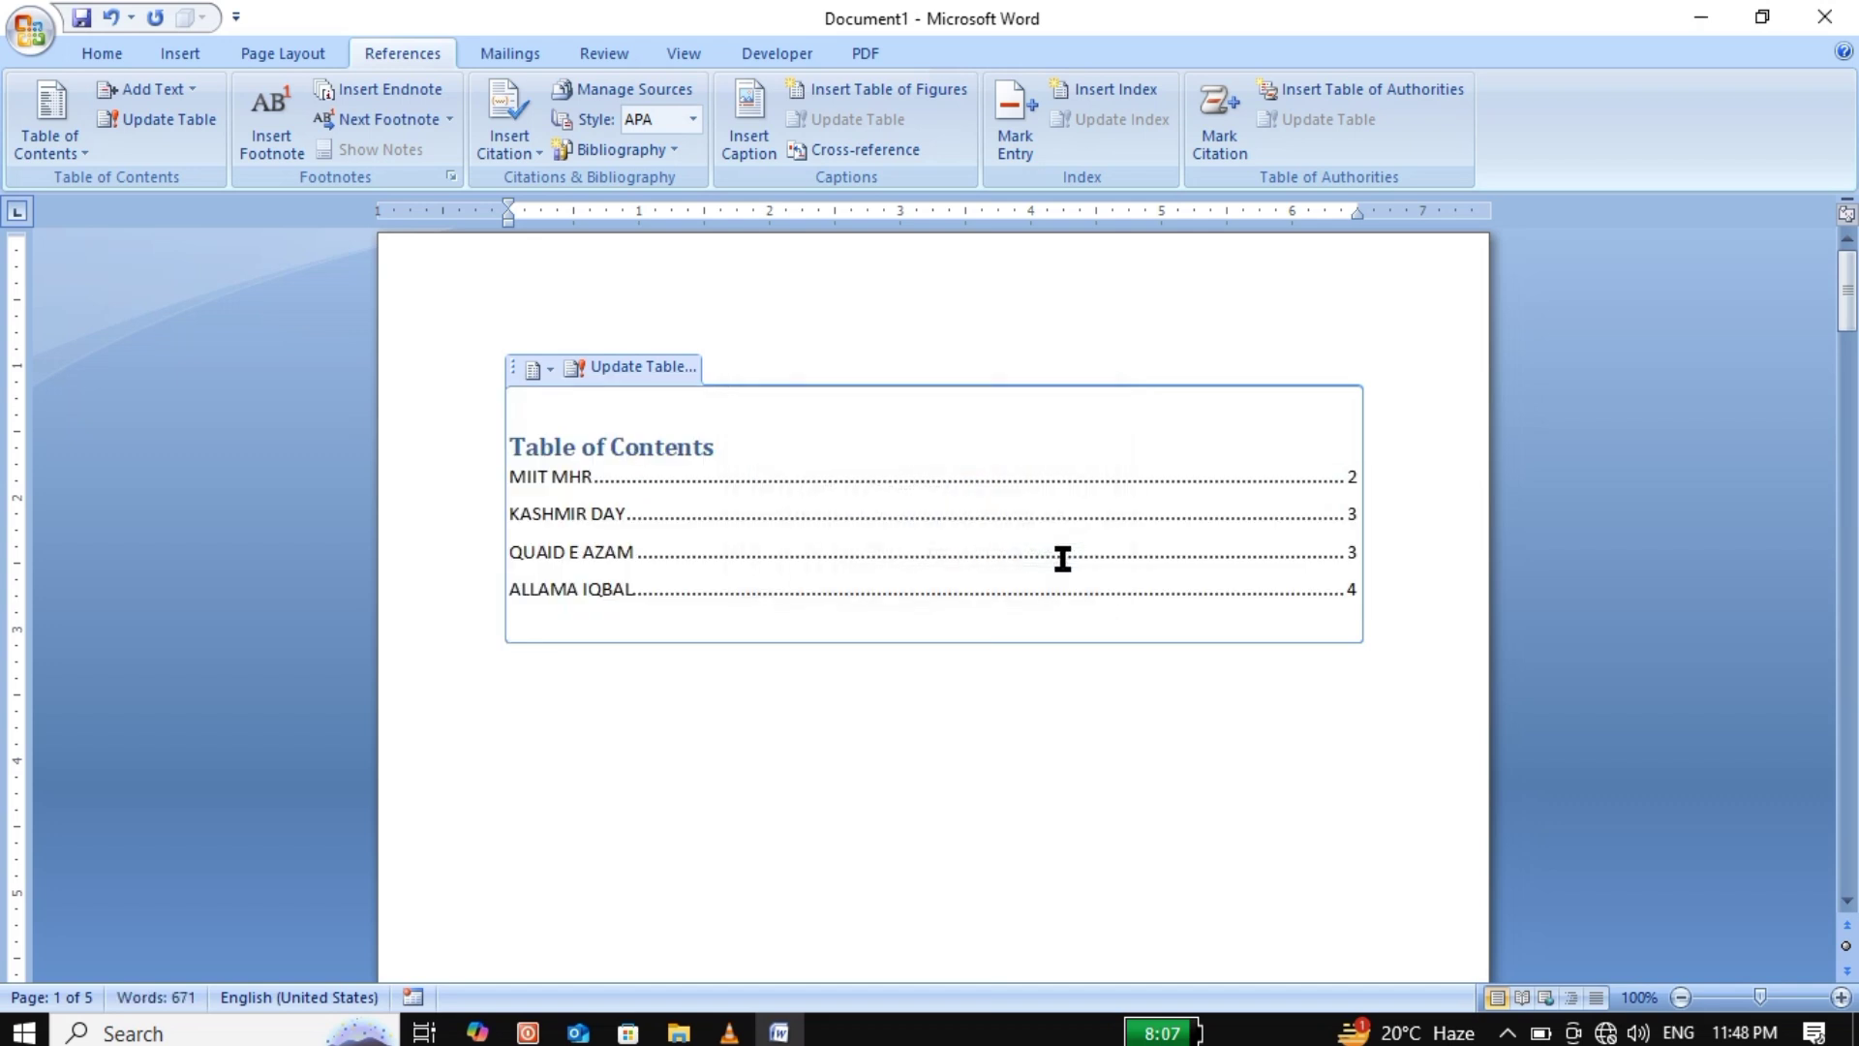
{"action": "left_click", "coordinate": [200, 116]}
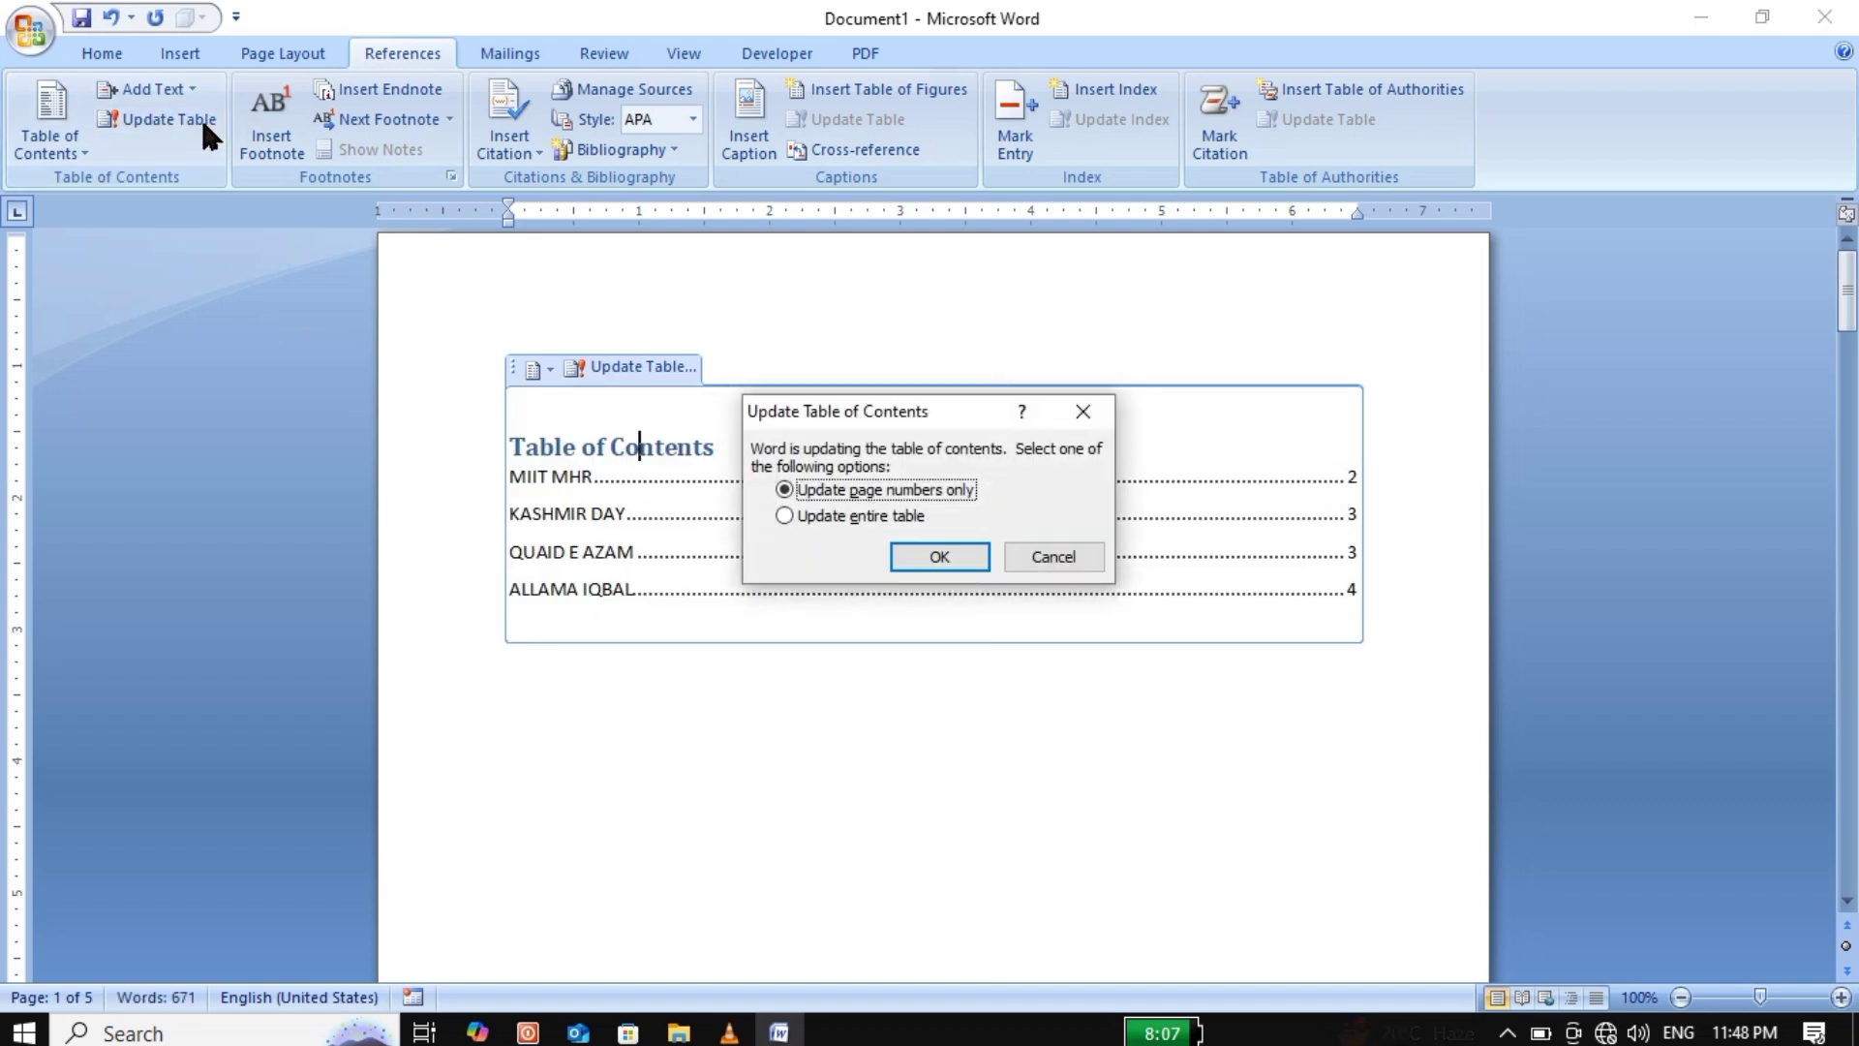
{"action": "left_click", "coordinate": [814, 517]}
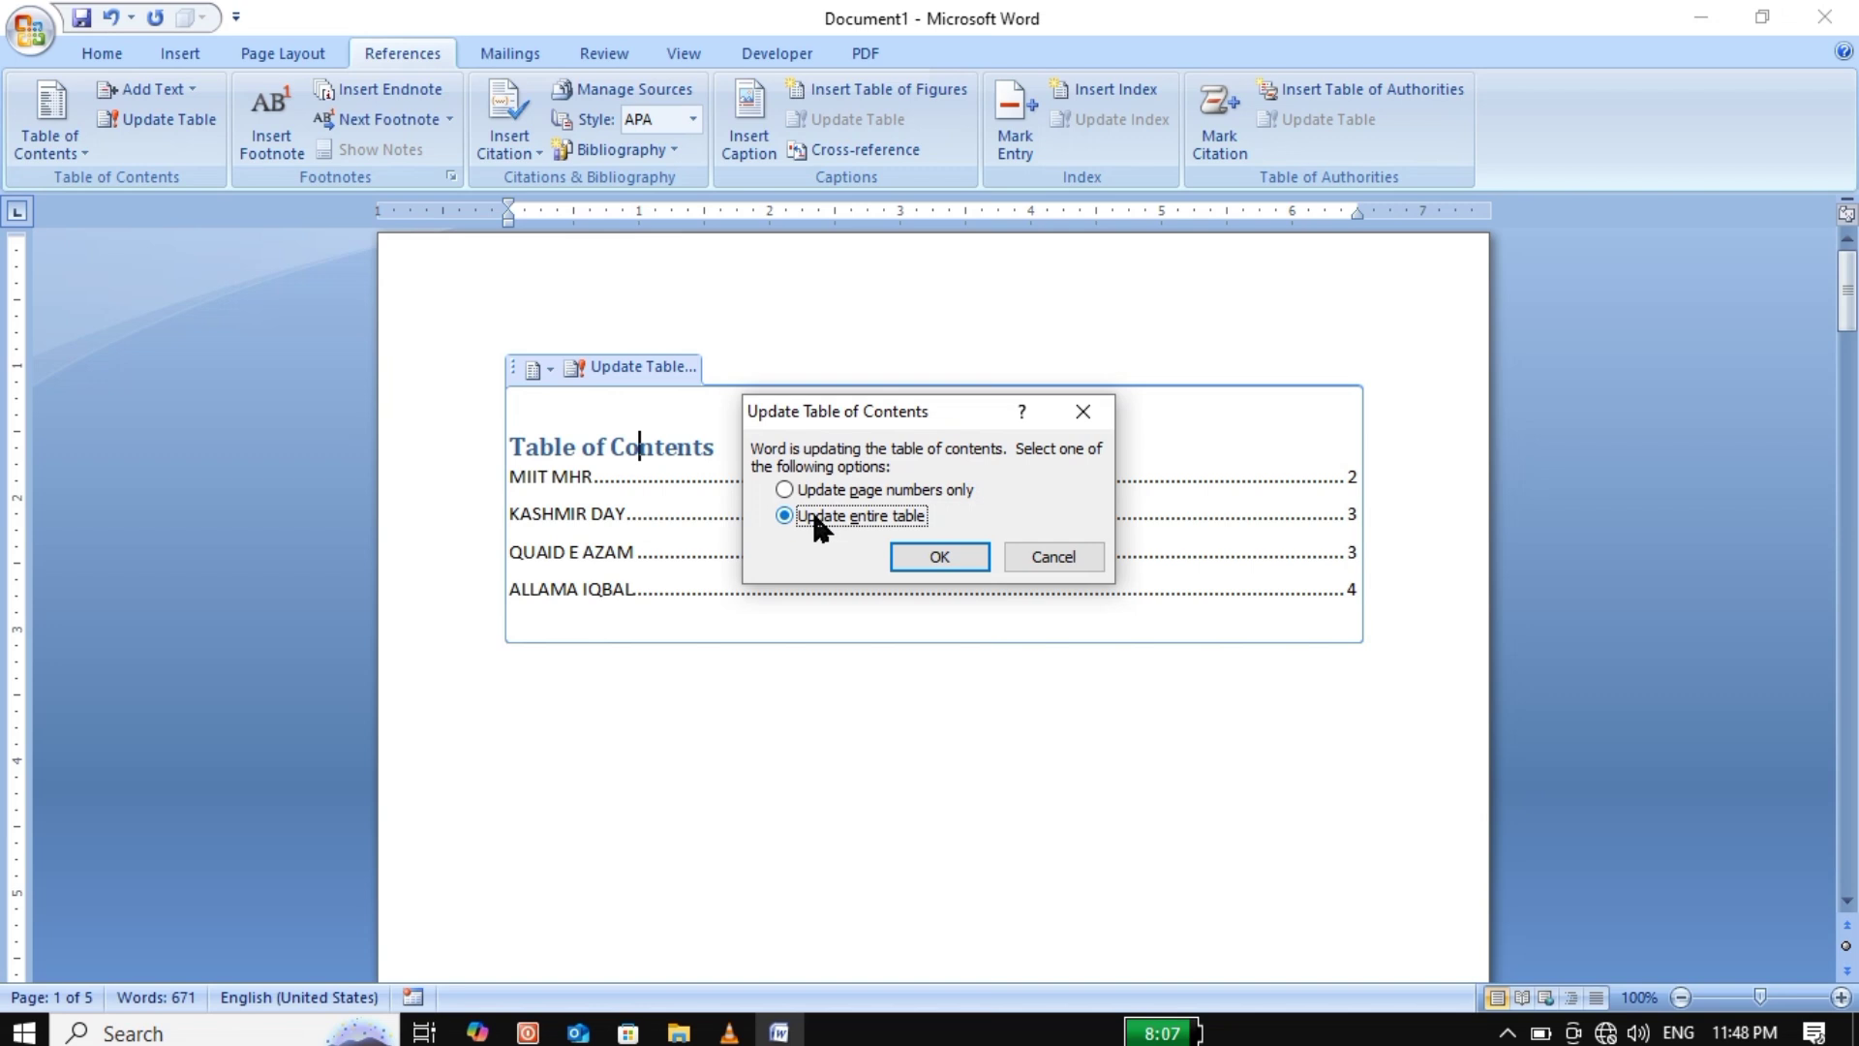
{"action": "left_click", "coordinate": [918, 555]}
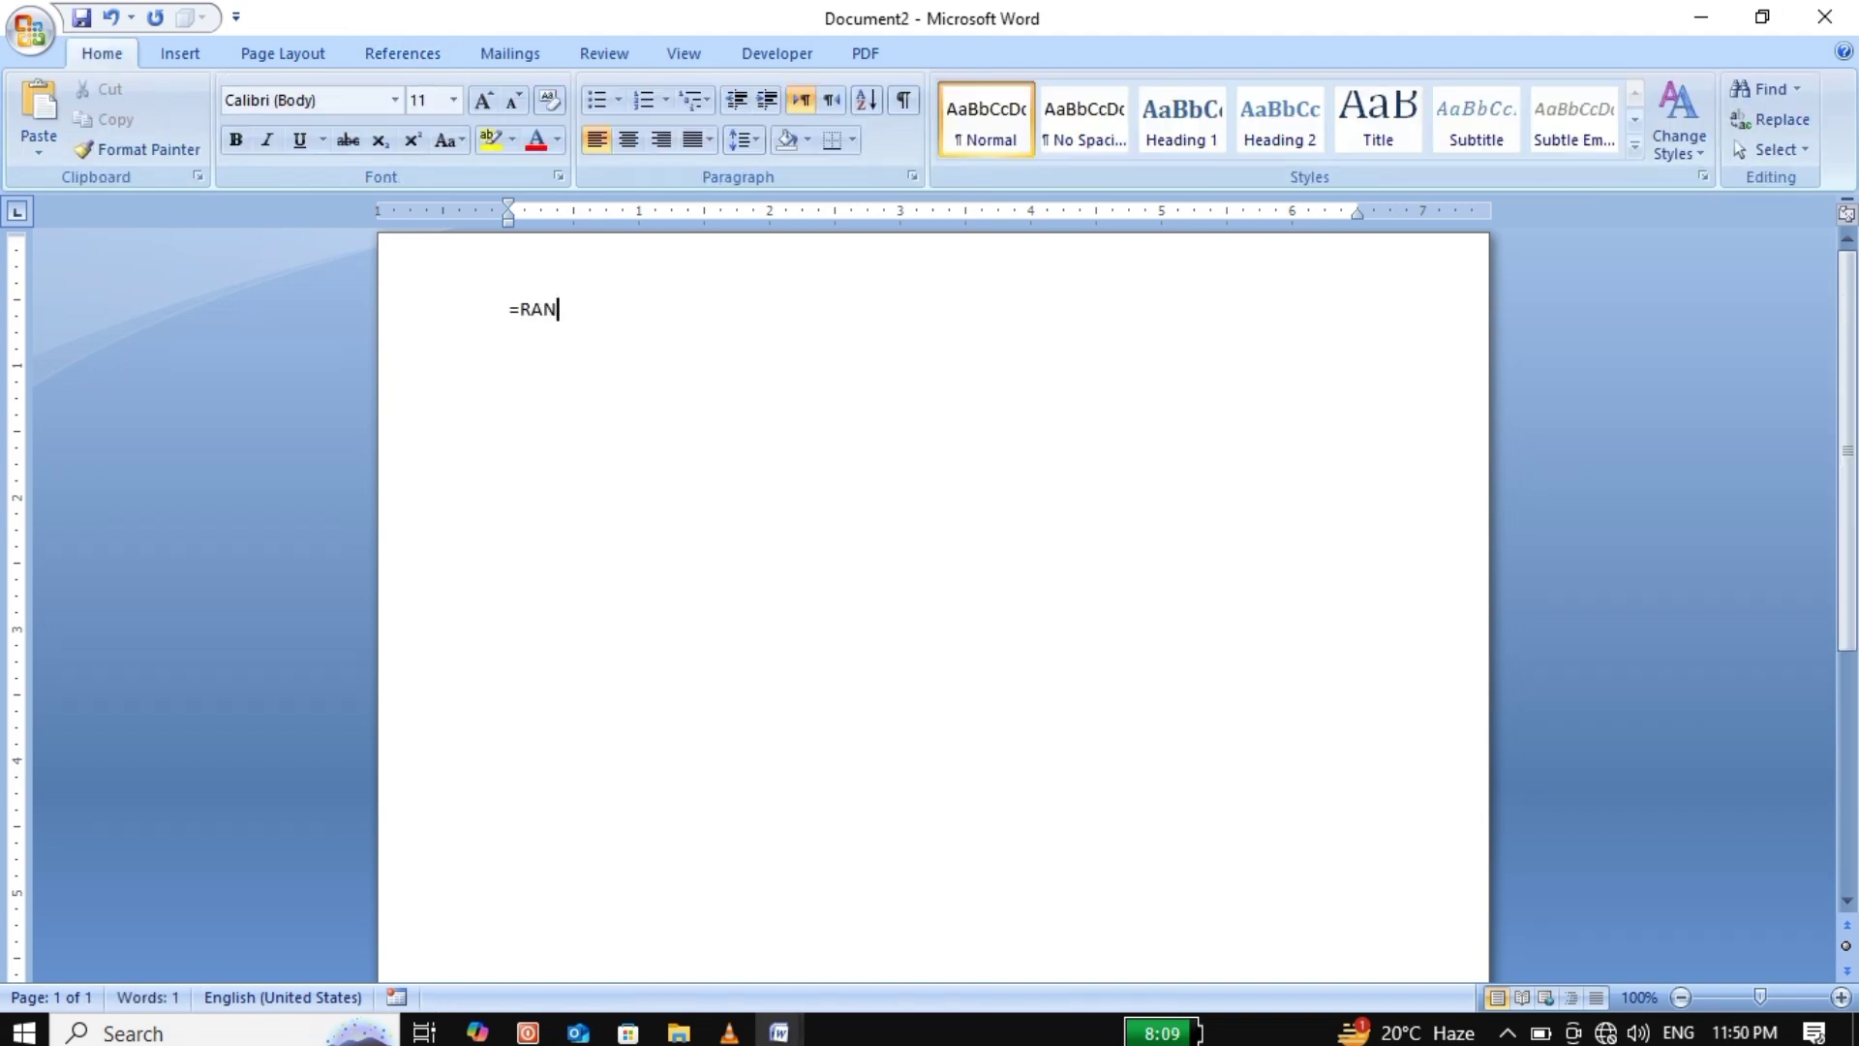
Generate sample paragraphs in the new document with =RAND() and extend it with blank space to five pages.
{"action": "type", "text": "D()"}
{"action": "key", "text": "Return"}
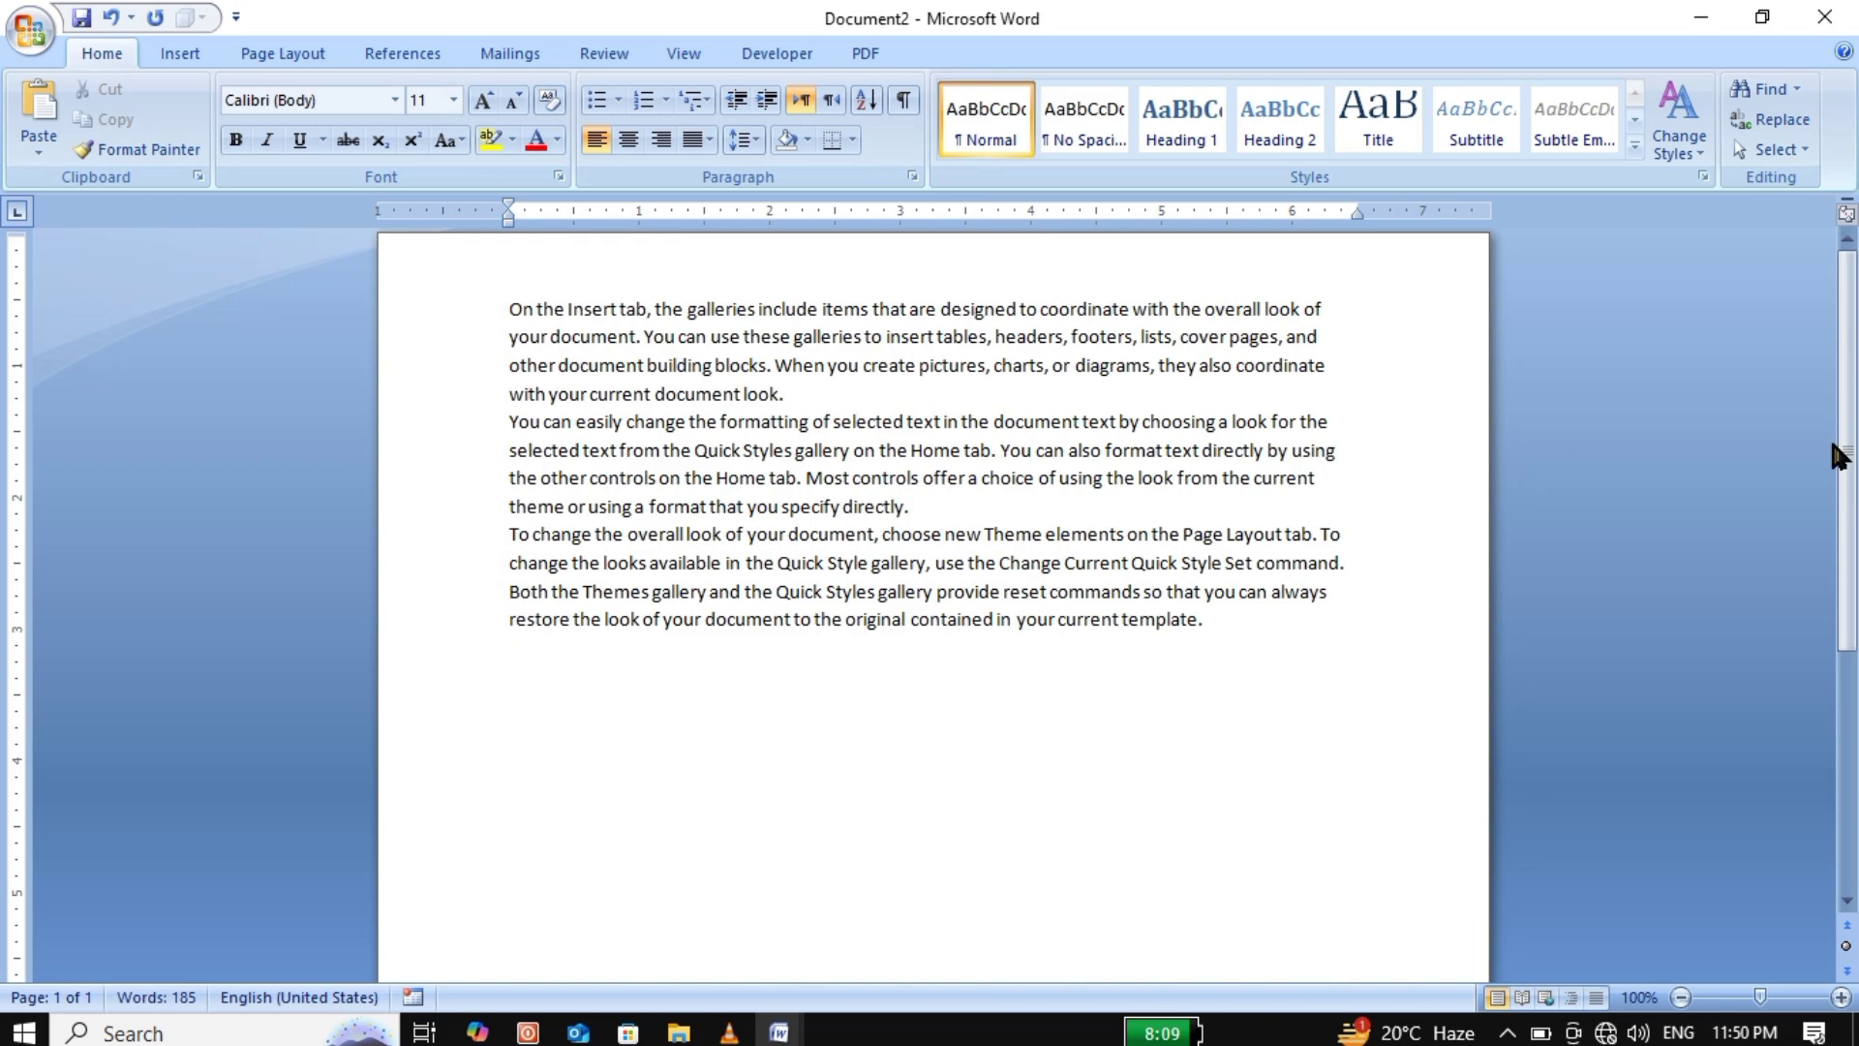
{"action": "scroll", "coordinate": [1840, 455], "scroll_direction": "down", "scroll_amount": 10}
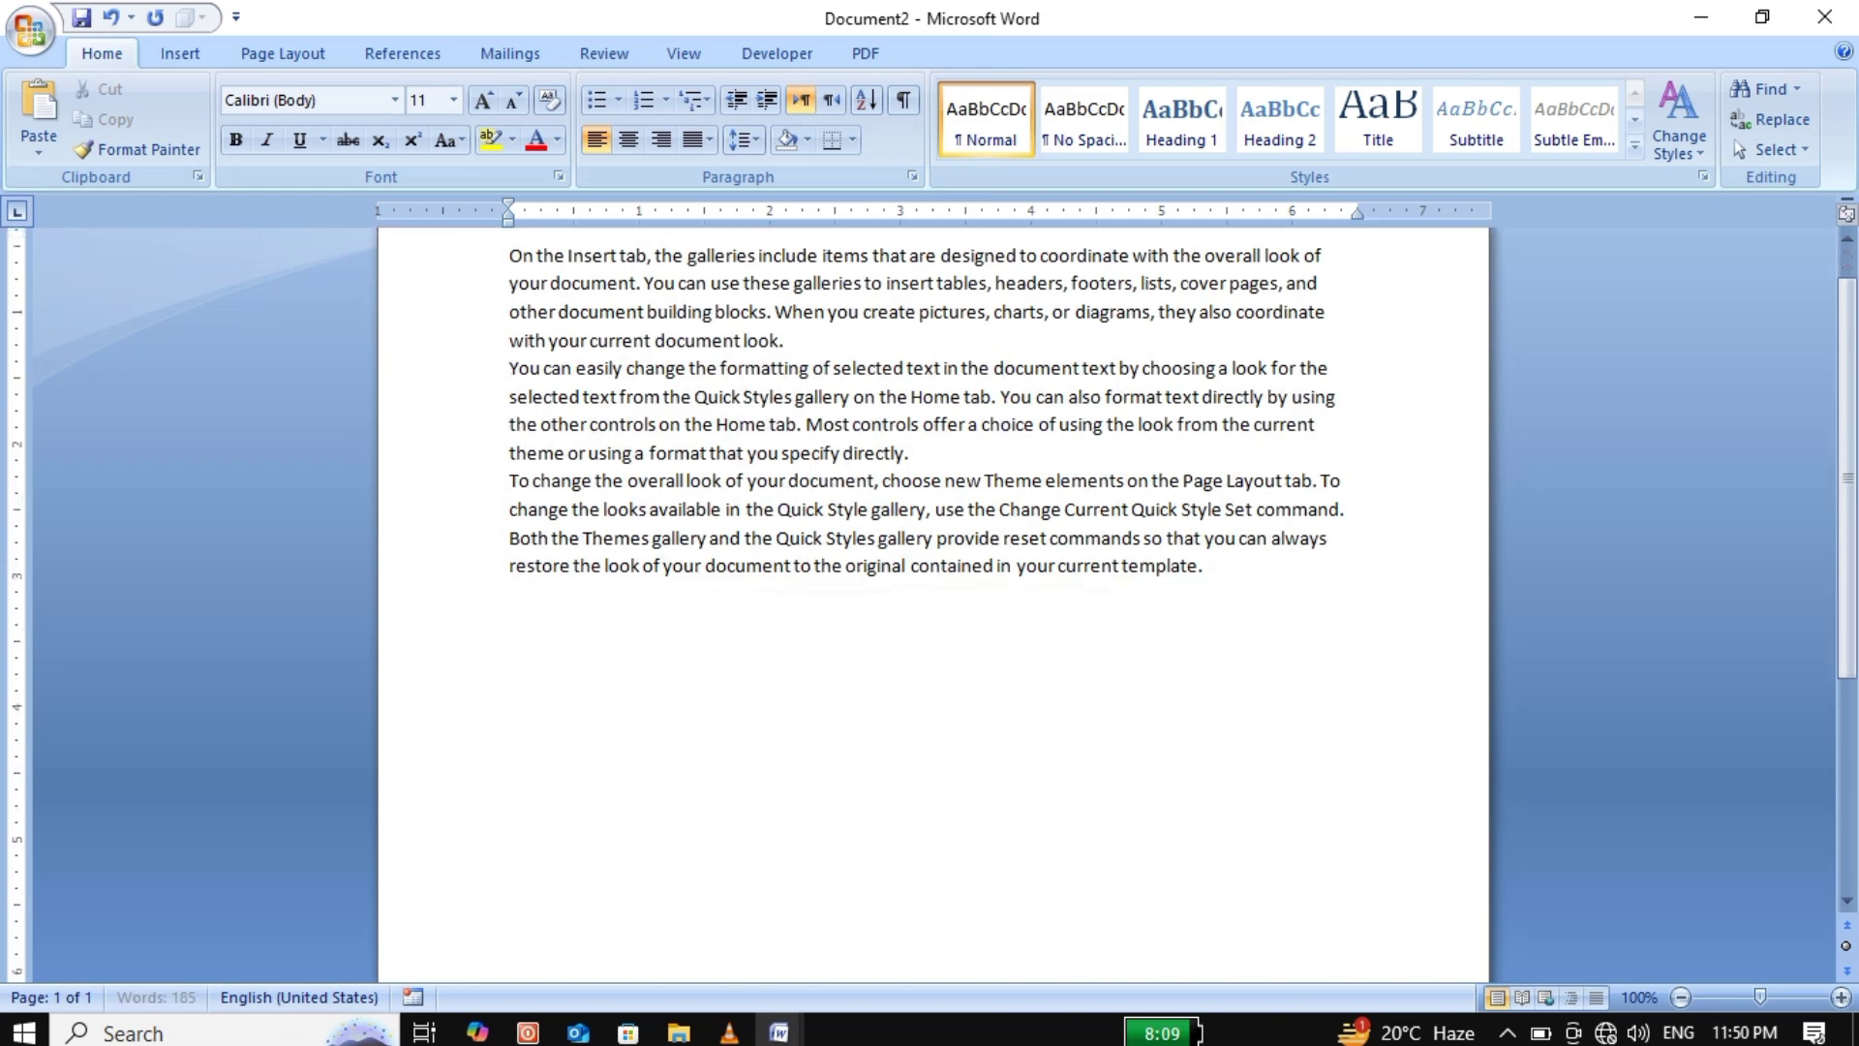
{"action": "scroll", "coordinate": [934, 600], "scroll_direction": "down", "scroll_amount": 15}
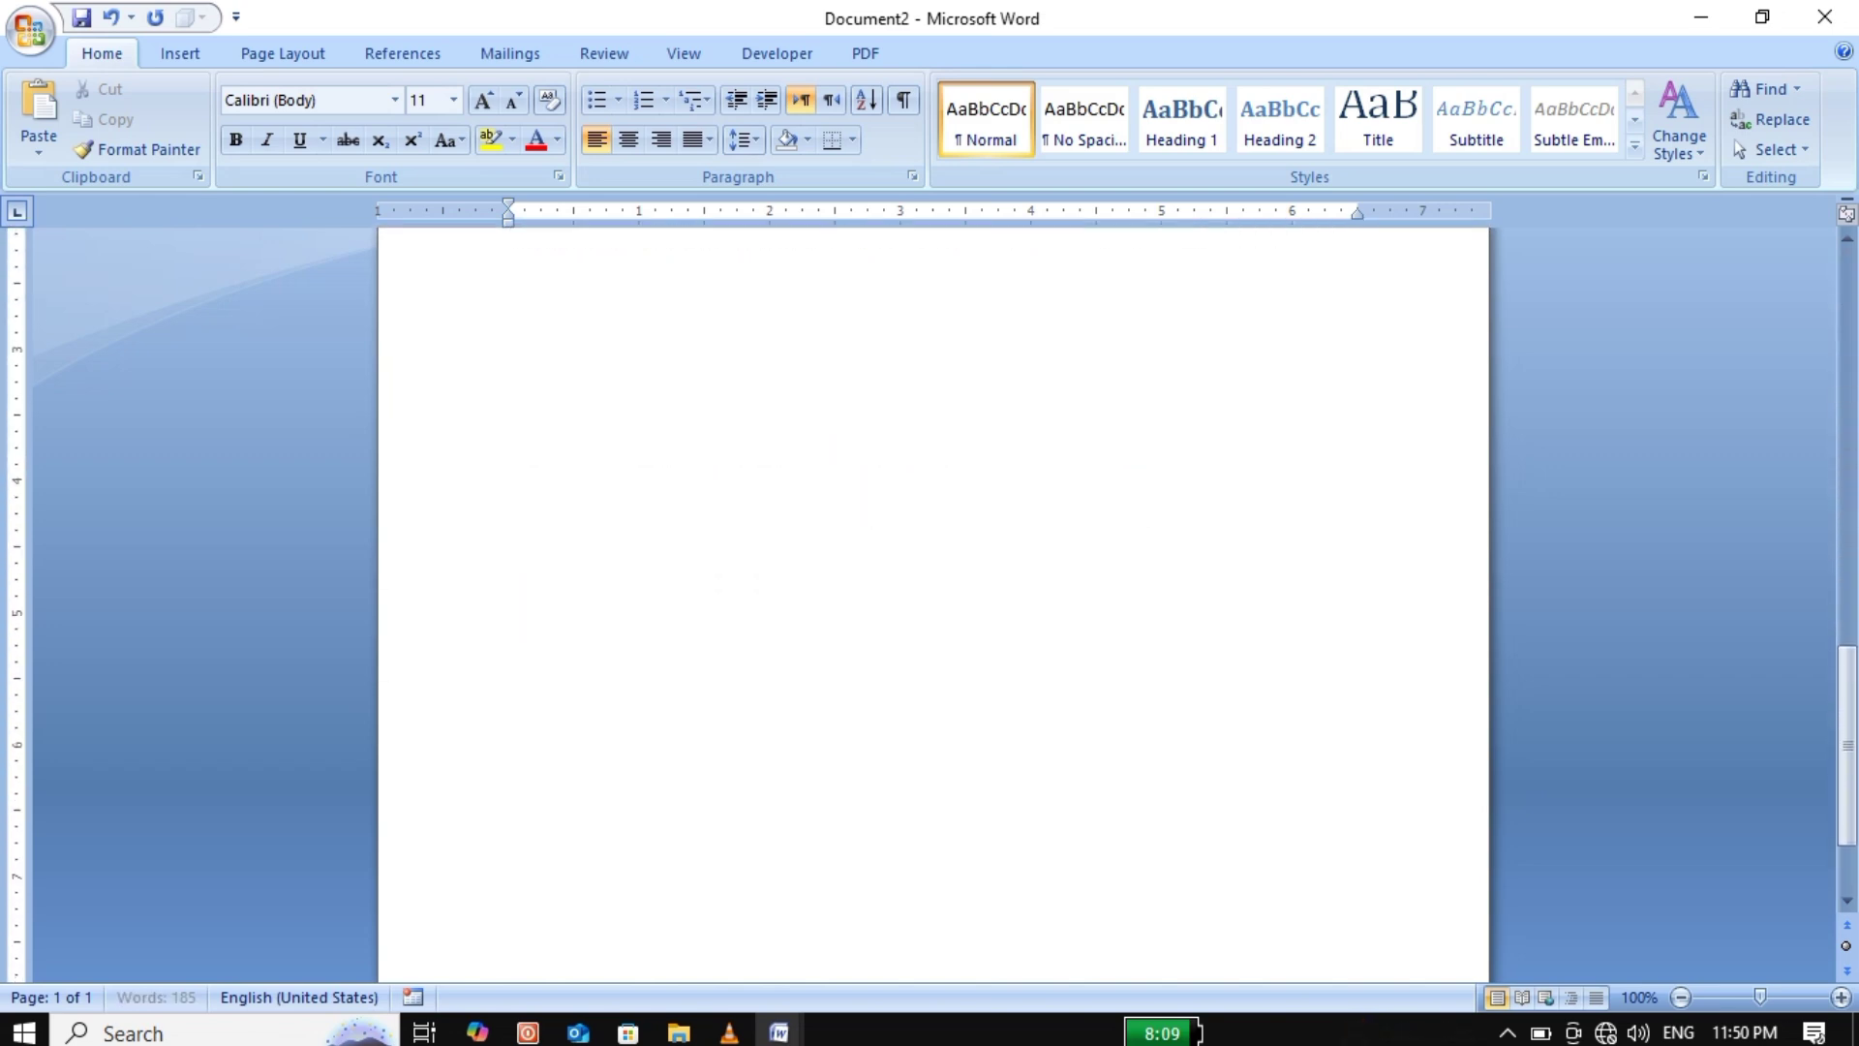
{"action": "scroll", "coordinate": [933, 600], "scroll_direction": "down", "scroll_amount": 15}
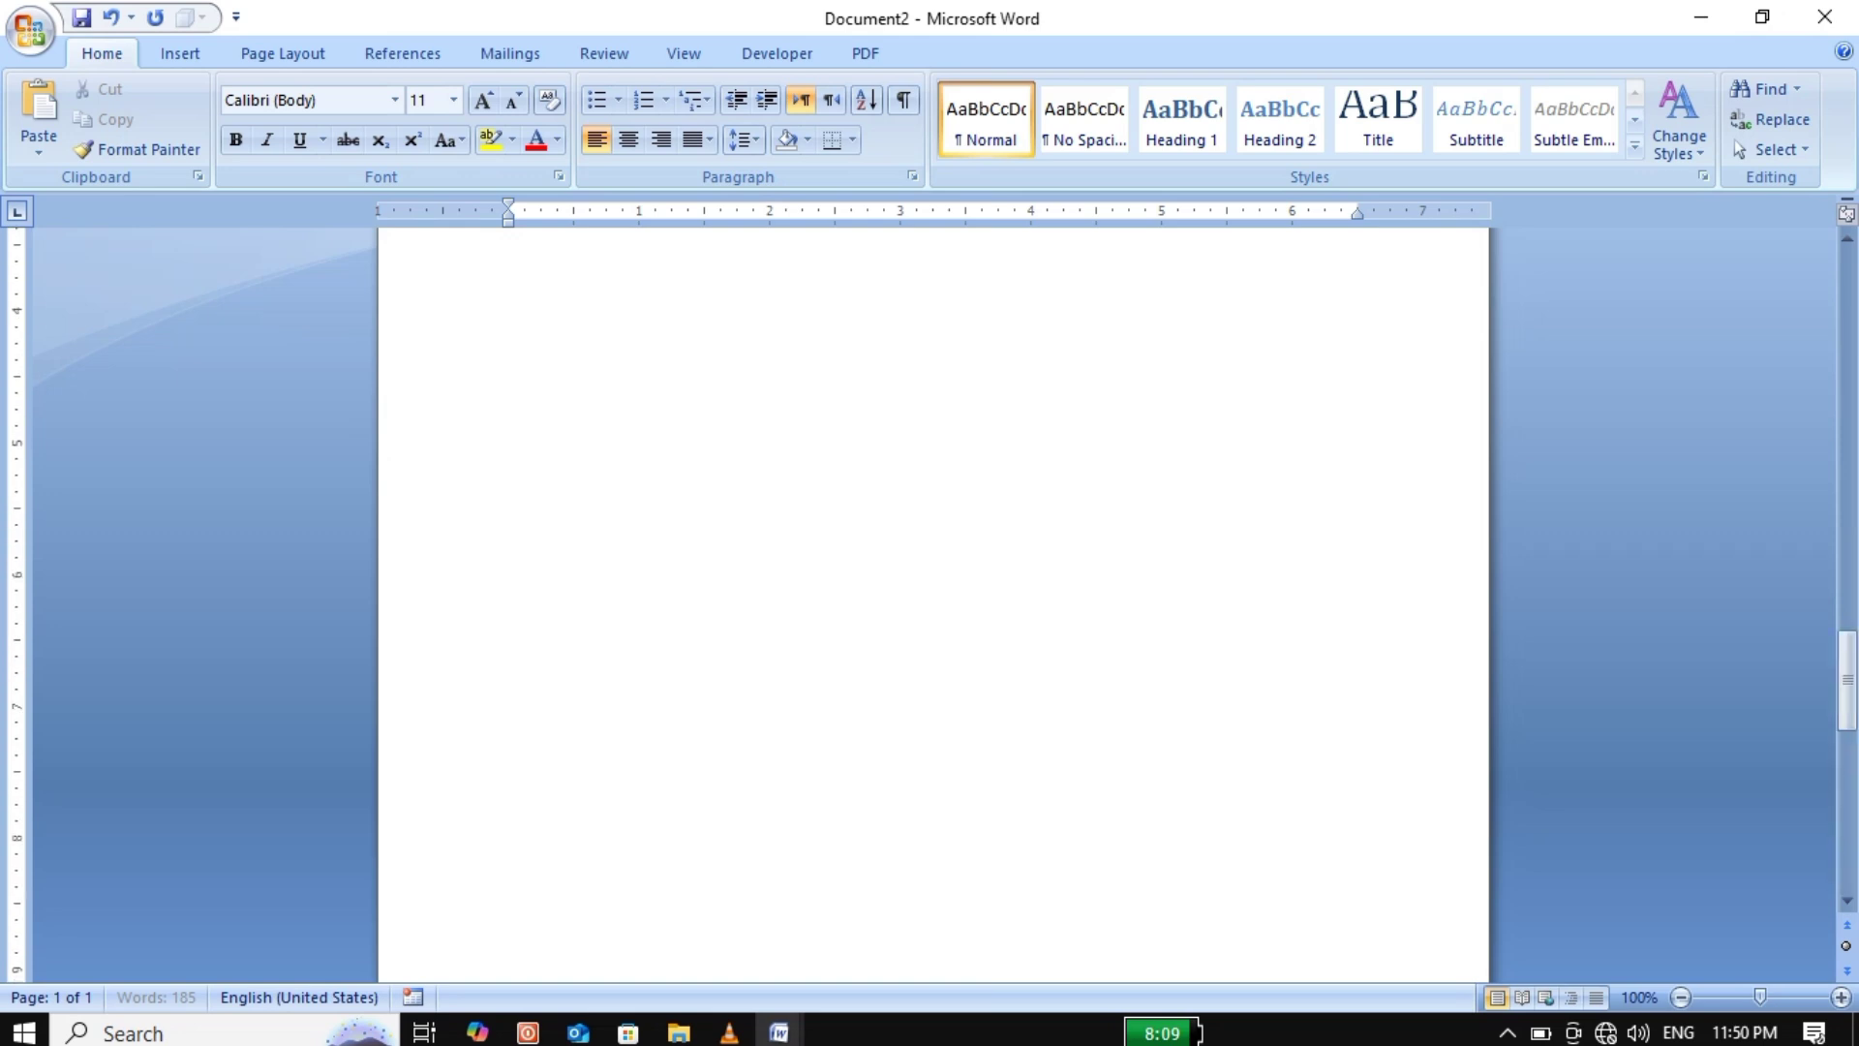
{"action": "scroll", "coordinate": [934, 601], "scroll_direction": "down", "scroll_amount": 6}
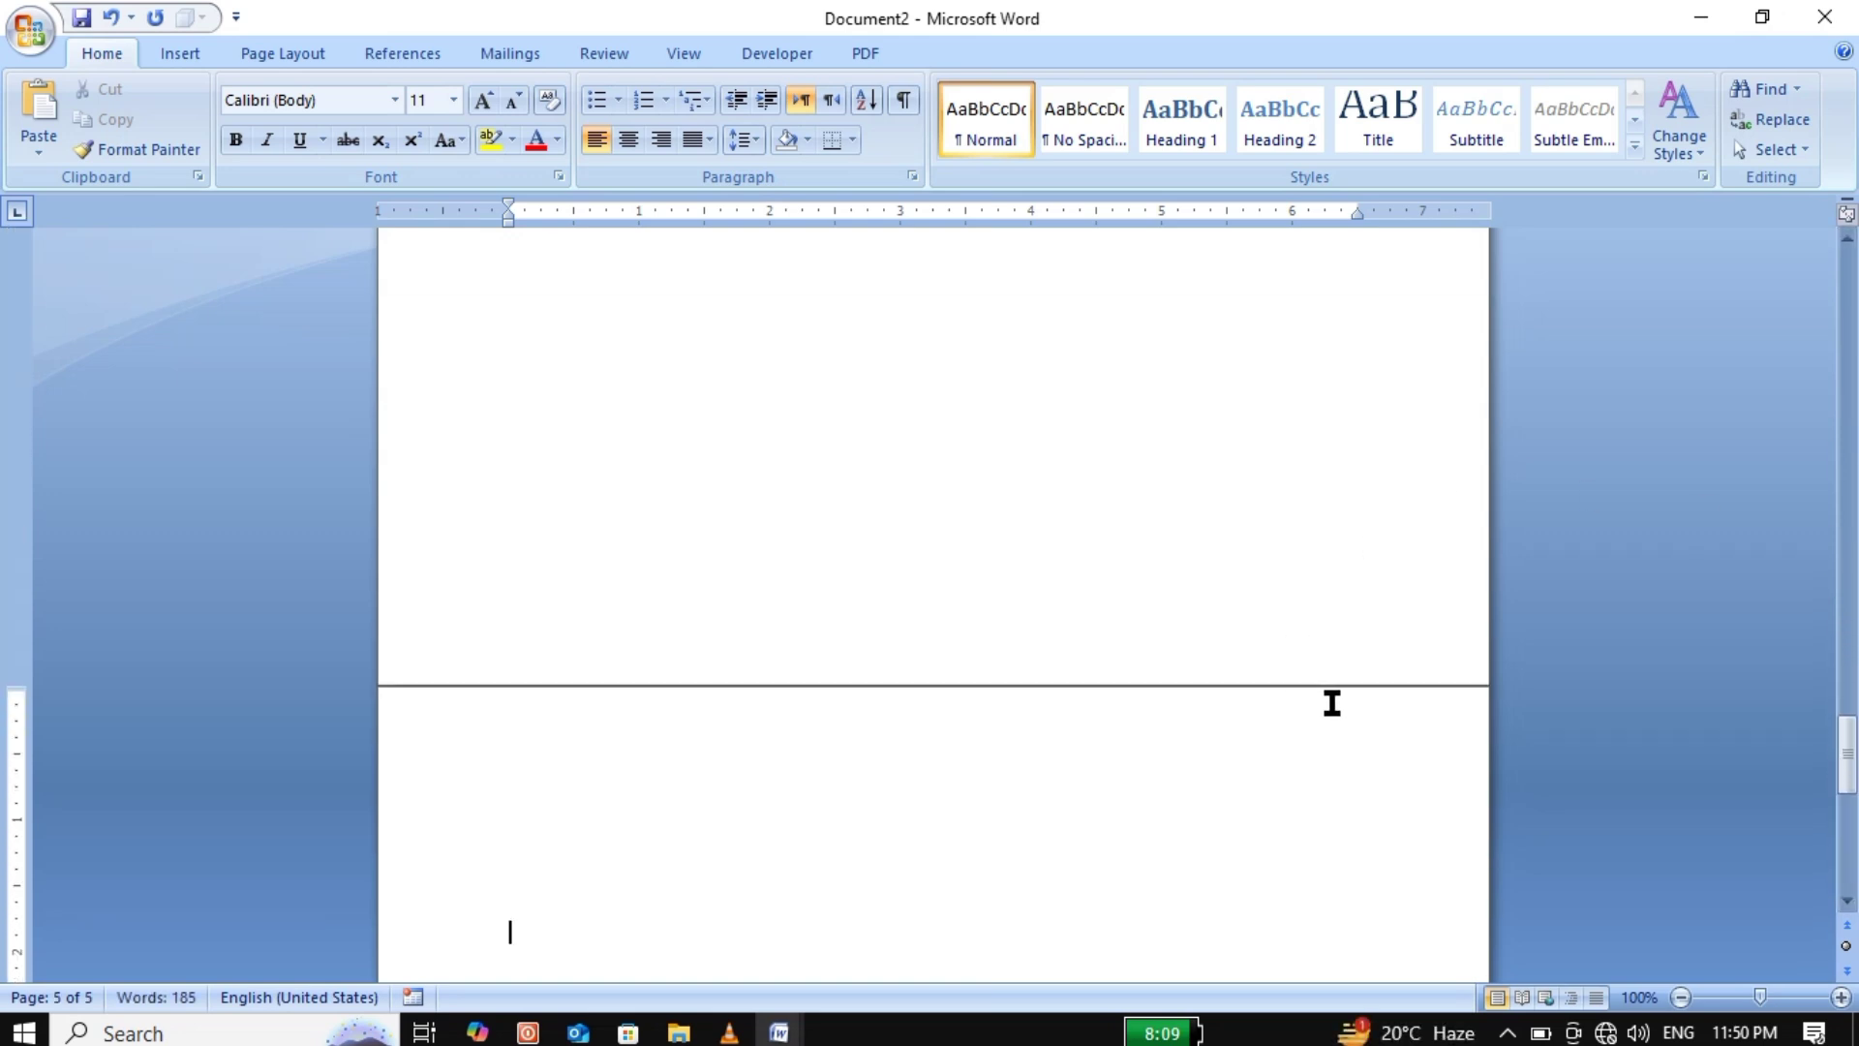
Examine all five pages side by side at 30% zoom, and return the view to 100%.
{"action": "left_click", "coordinate": [1680, 997]}
{"action": "left_click", "coordinate": [1681, 998]}
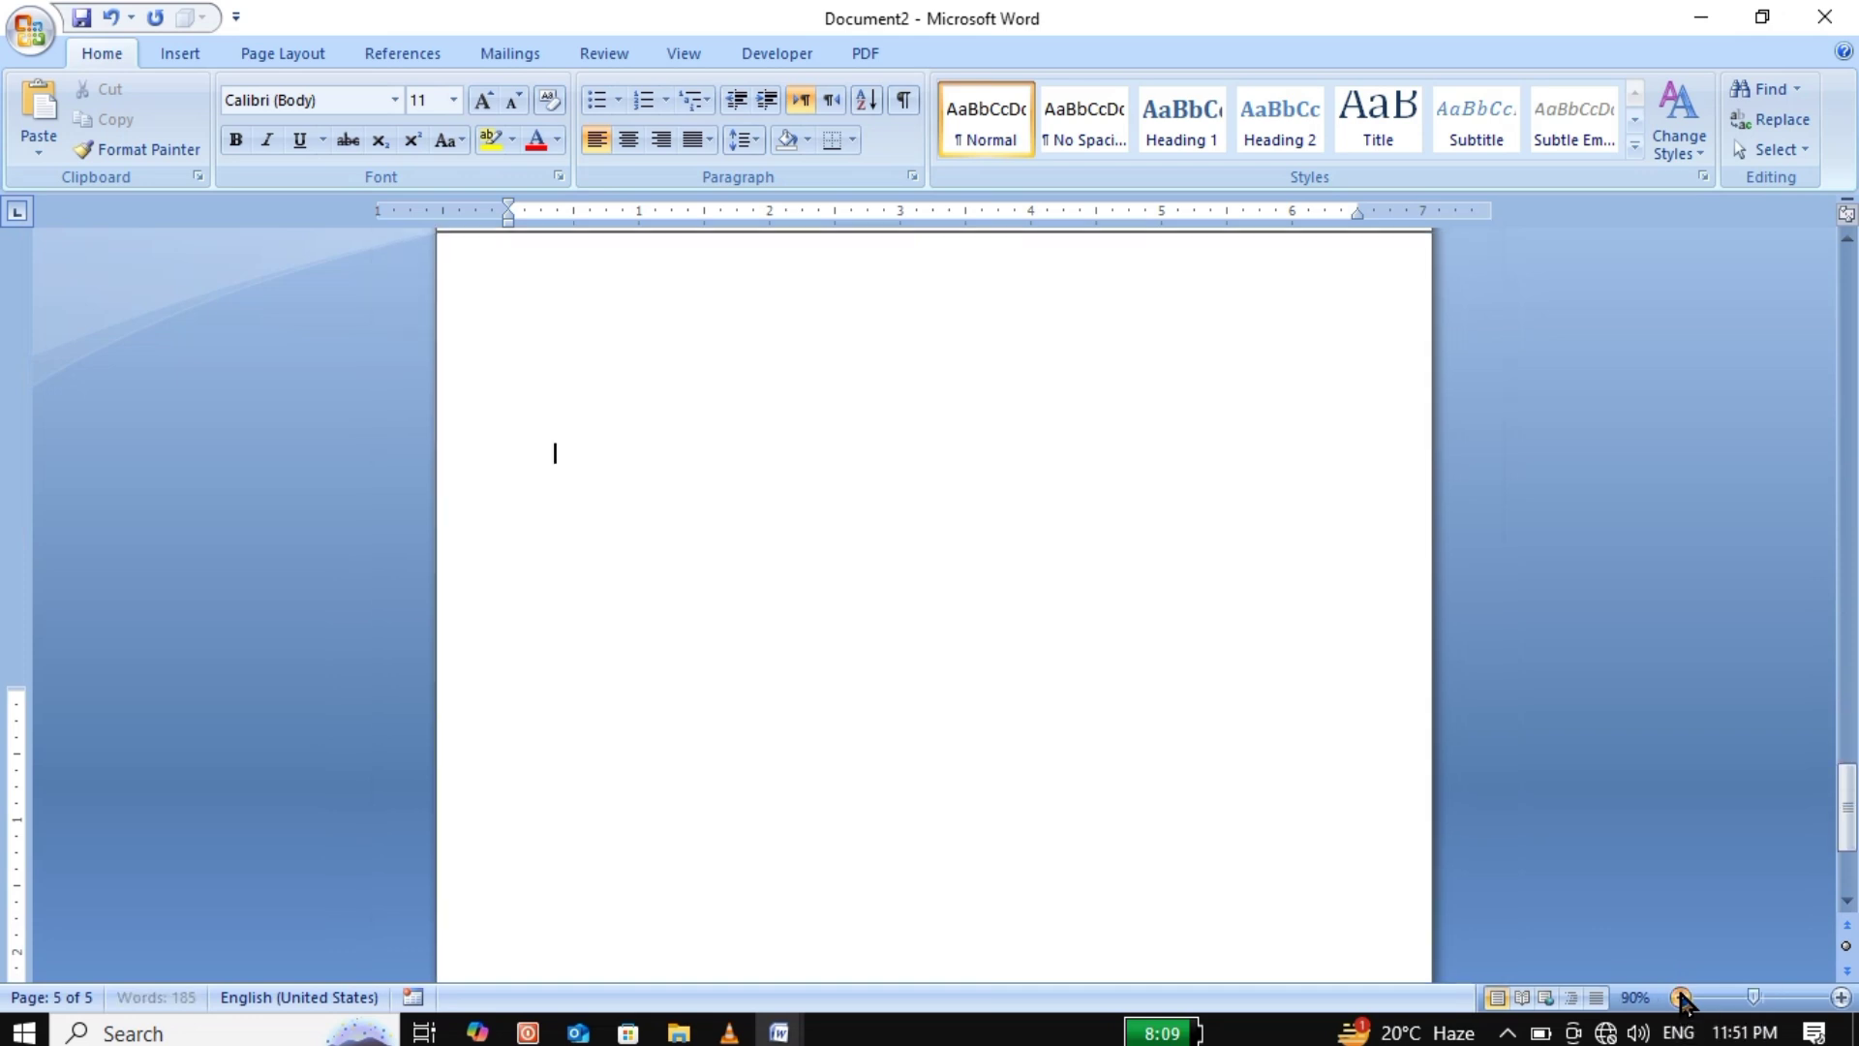
{"action": "left_click", "coordinate": [1680, 998]}
{"action": "left_click", "coordinate": [1680, 997]}
{"action": "left_click", "coordinate": [1680, 998]}
{"action": "left_click", "coordinate": [1680, 997]}
{"action": "left_click", "coordinate": [1680, 997]}
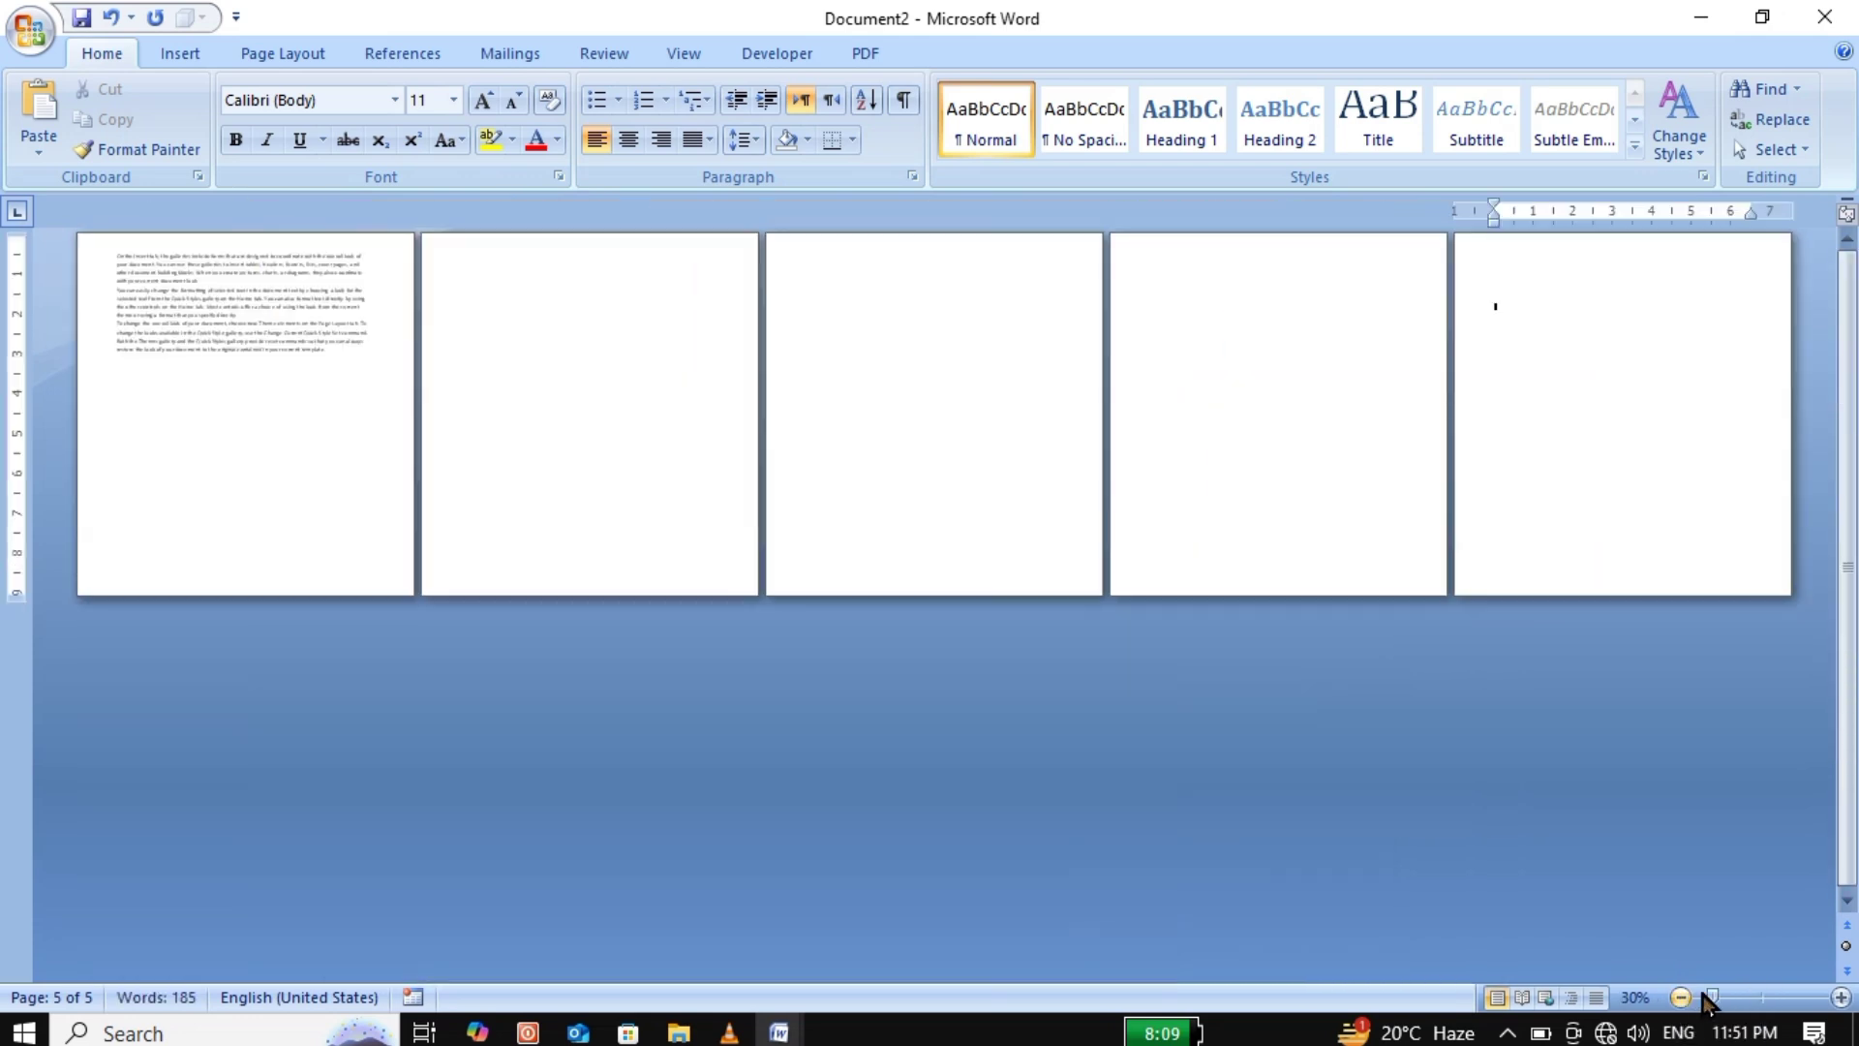
{"action": "left_click", "coordinate": [1841, 997]}
{"action": "left_click", "coordinate": [1841, 998]}
{"action": "left_click", "coordinate": [1841, 998]}
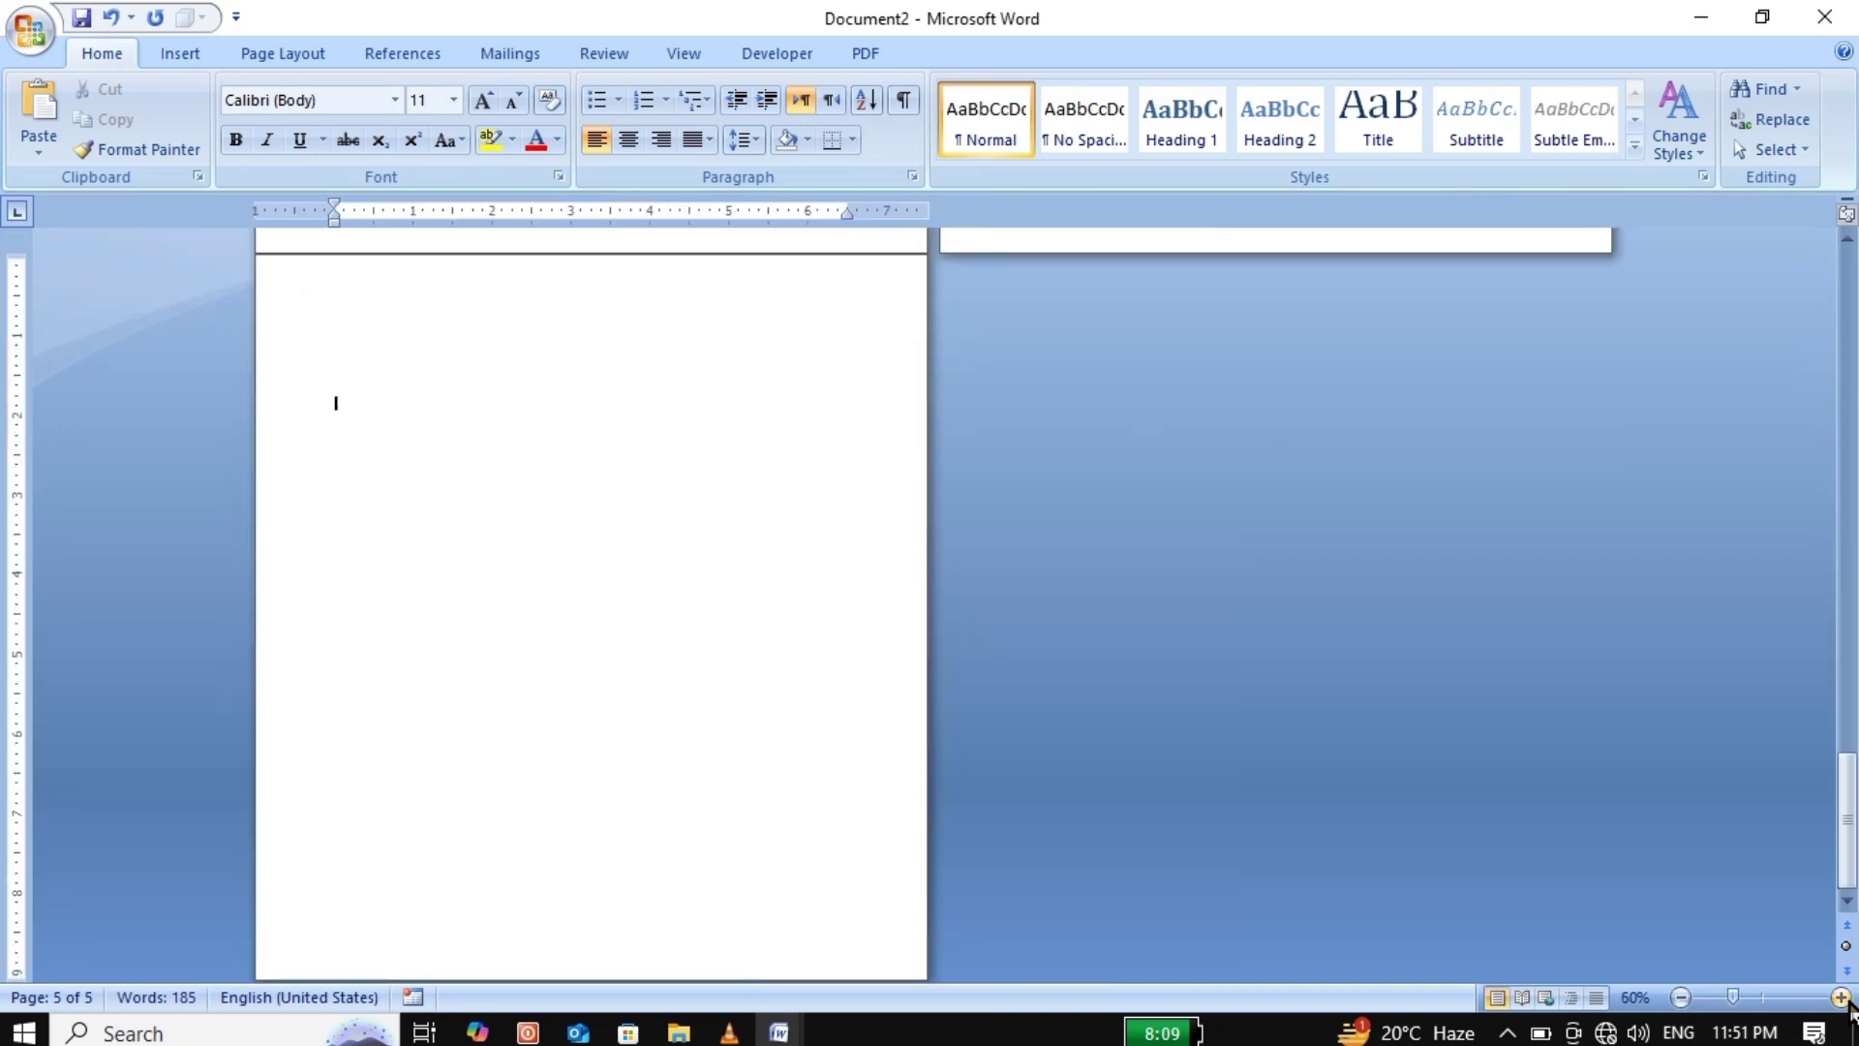
{"action": "left_click", "coordinate": [1841, 997]}
{"action": "left_click", "coordinate": [1841, 998]}
{"action": "left_click", "coordinate": [1840, 998]}
{"action": "left_click", "coordinate": [1841, 997]}
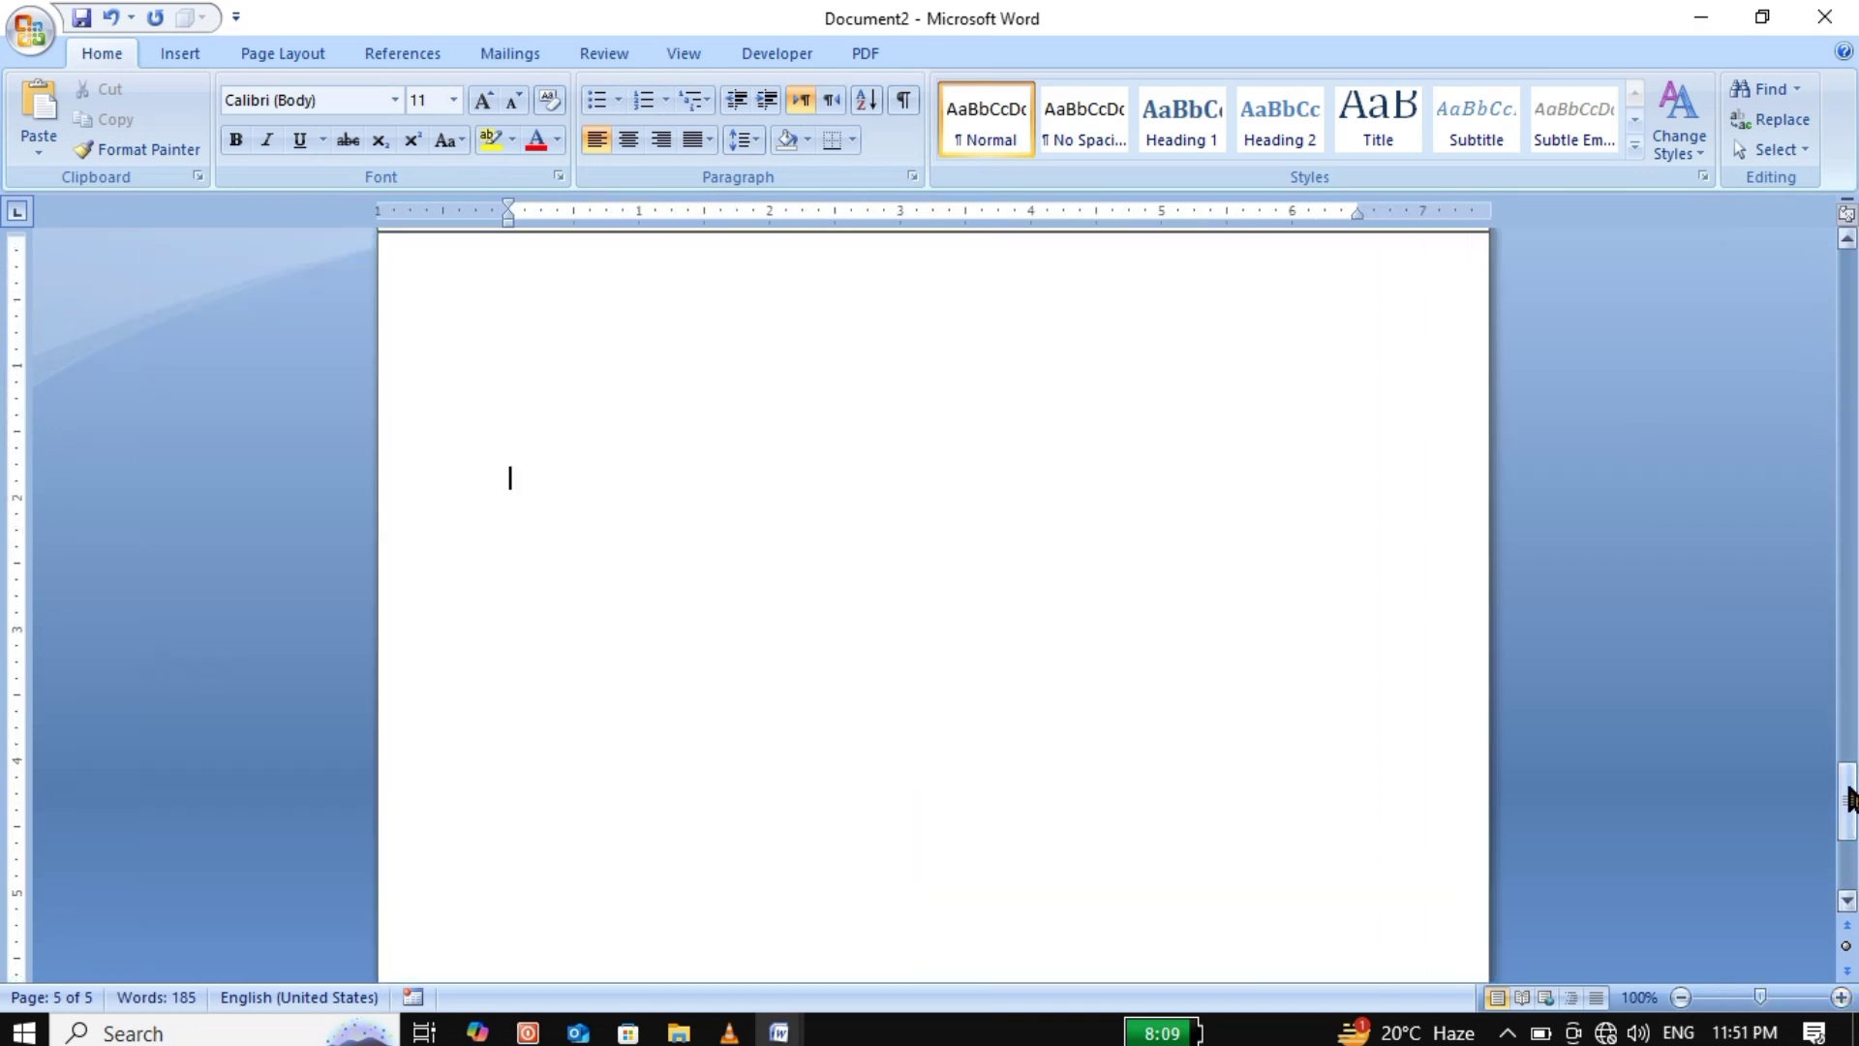
Insert a footnote for the first paragraph on page 1 with the text MIIT MHR NTC.
{"action": "left_click_drag", "start_coordinate": [1850, 801], "coordinate": [1847, 263]}
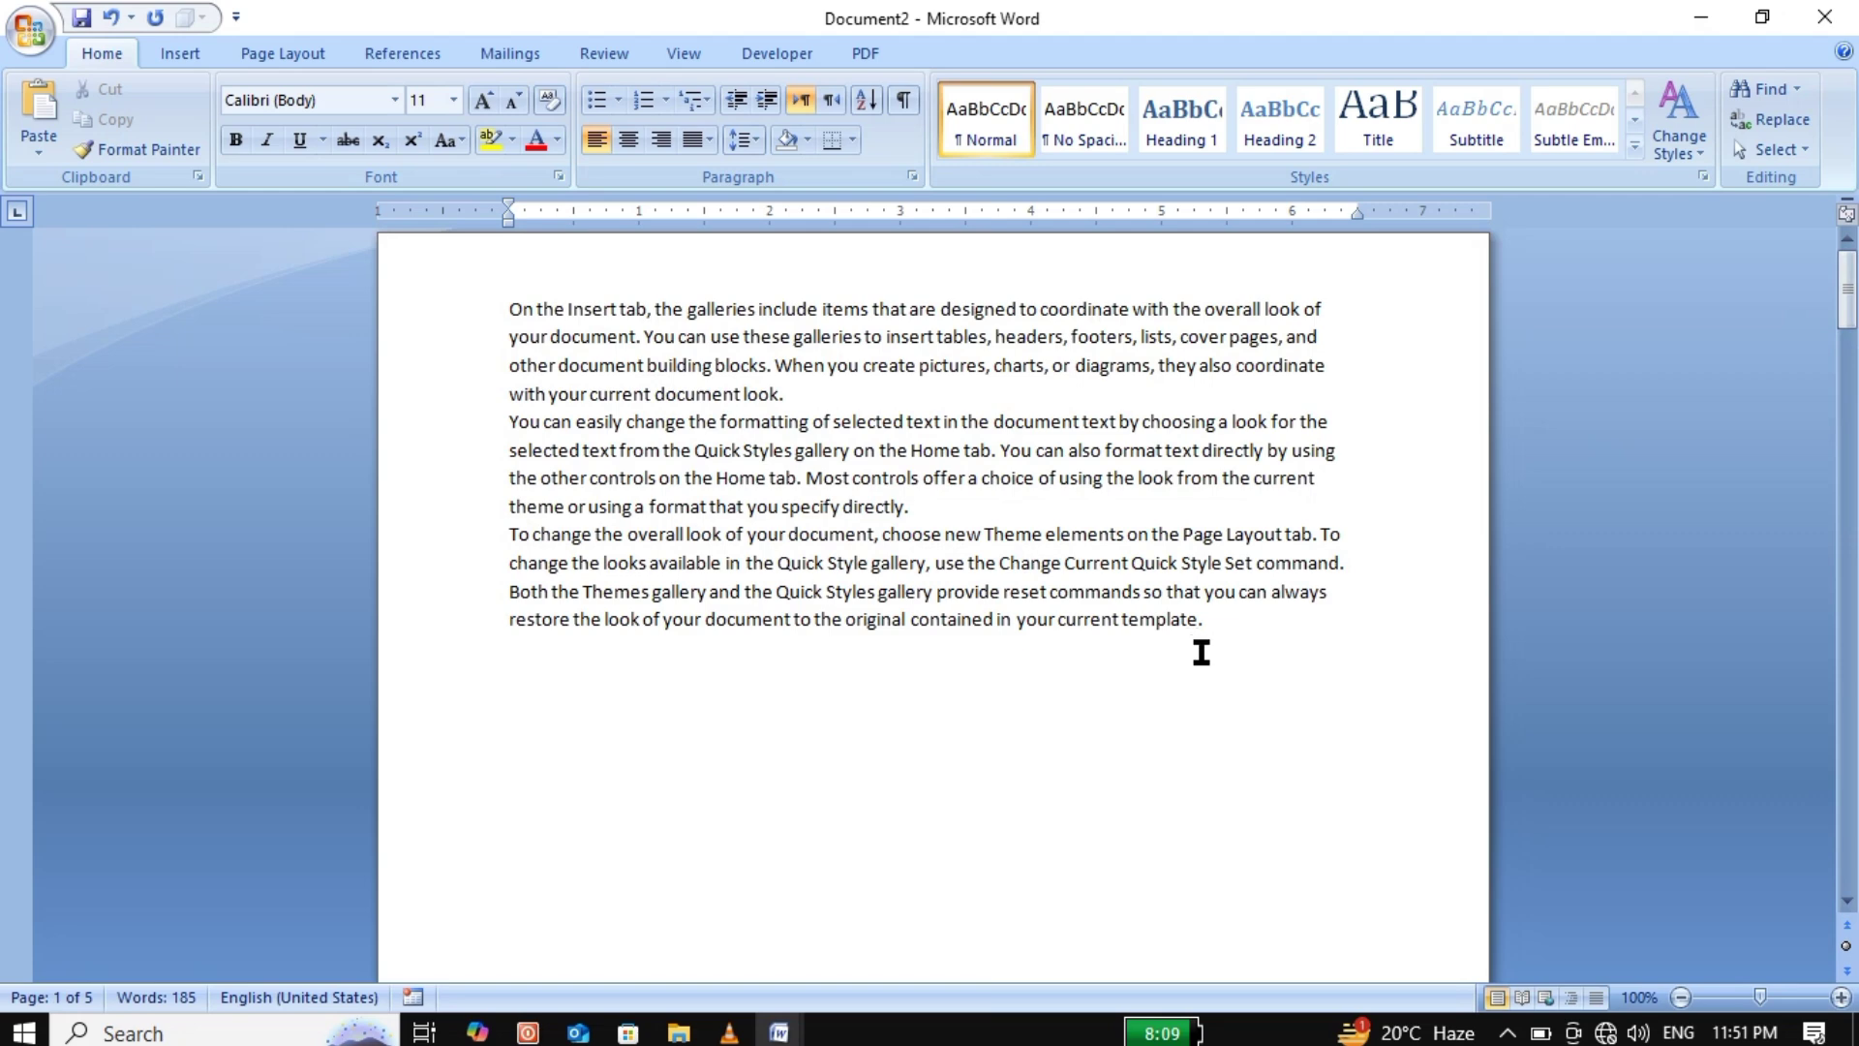
{"action": "left_click", "coordinate": [1248, 644]}
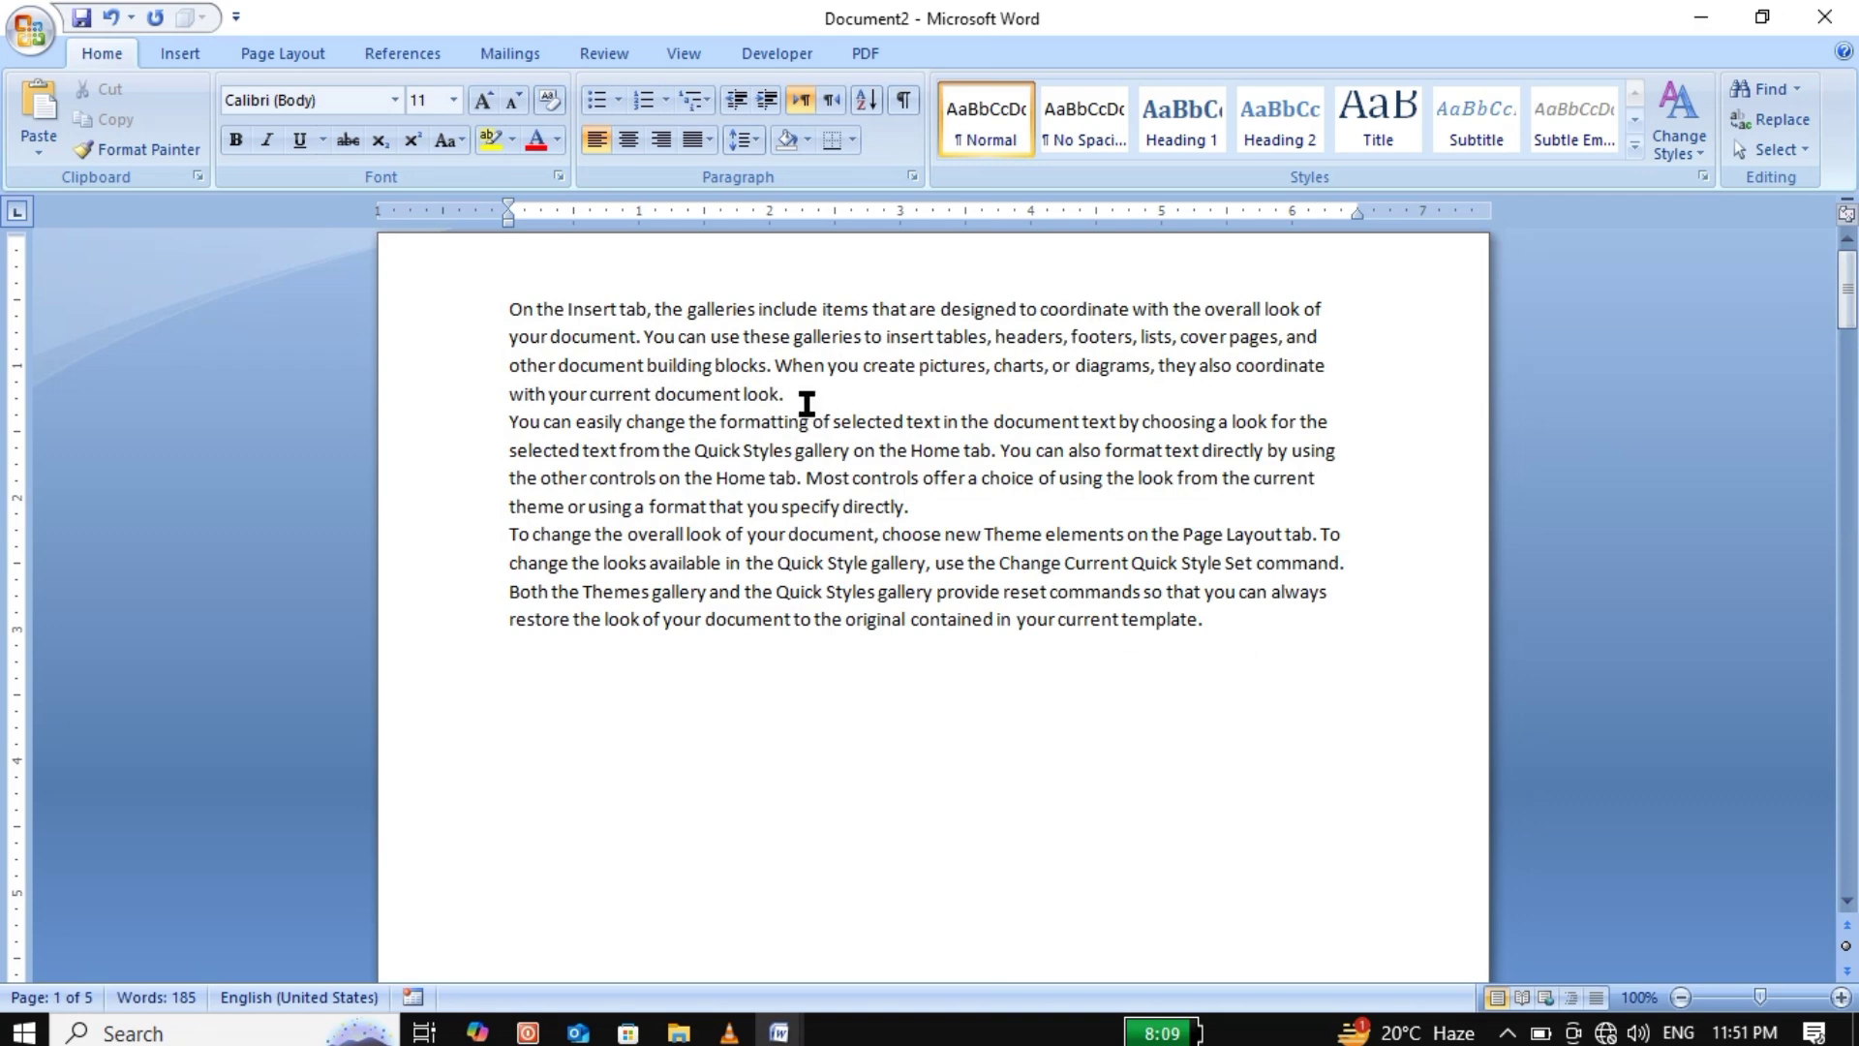
{"action": "left_click_drag", "start_coordinate": [803, 403], "coordinate": [502, 313]}
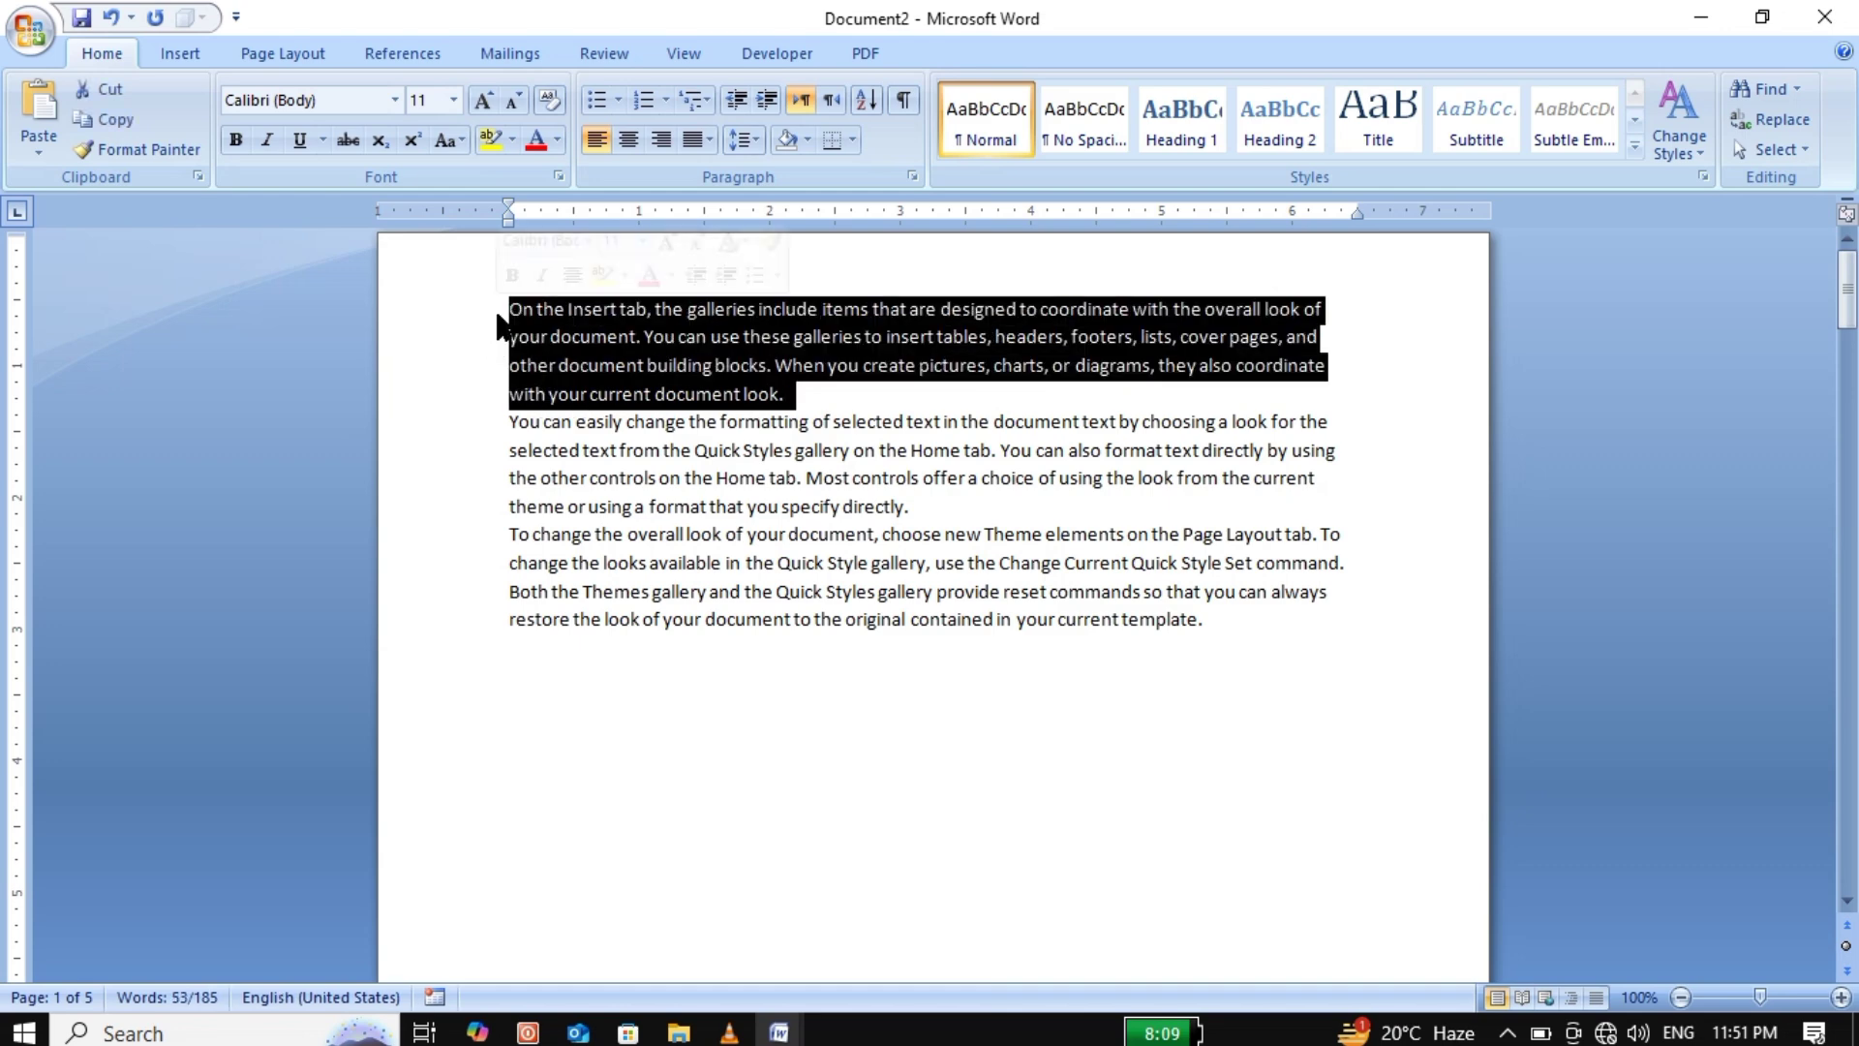
{"action": "left_click", "coordinate": [393, 59]}
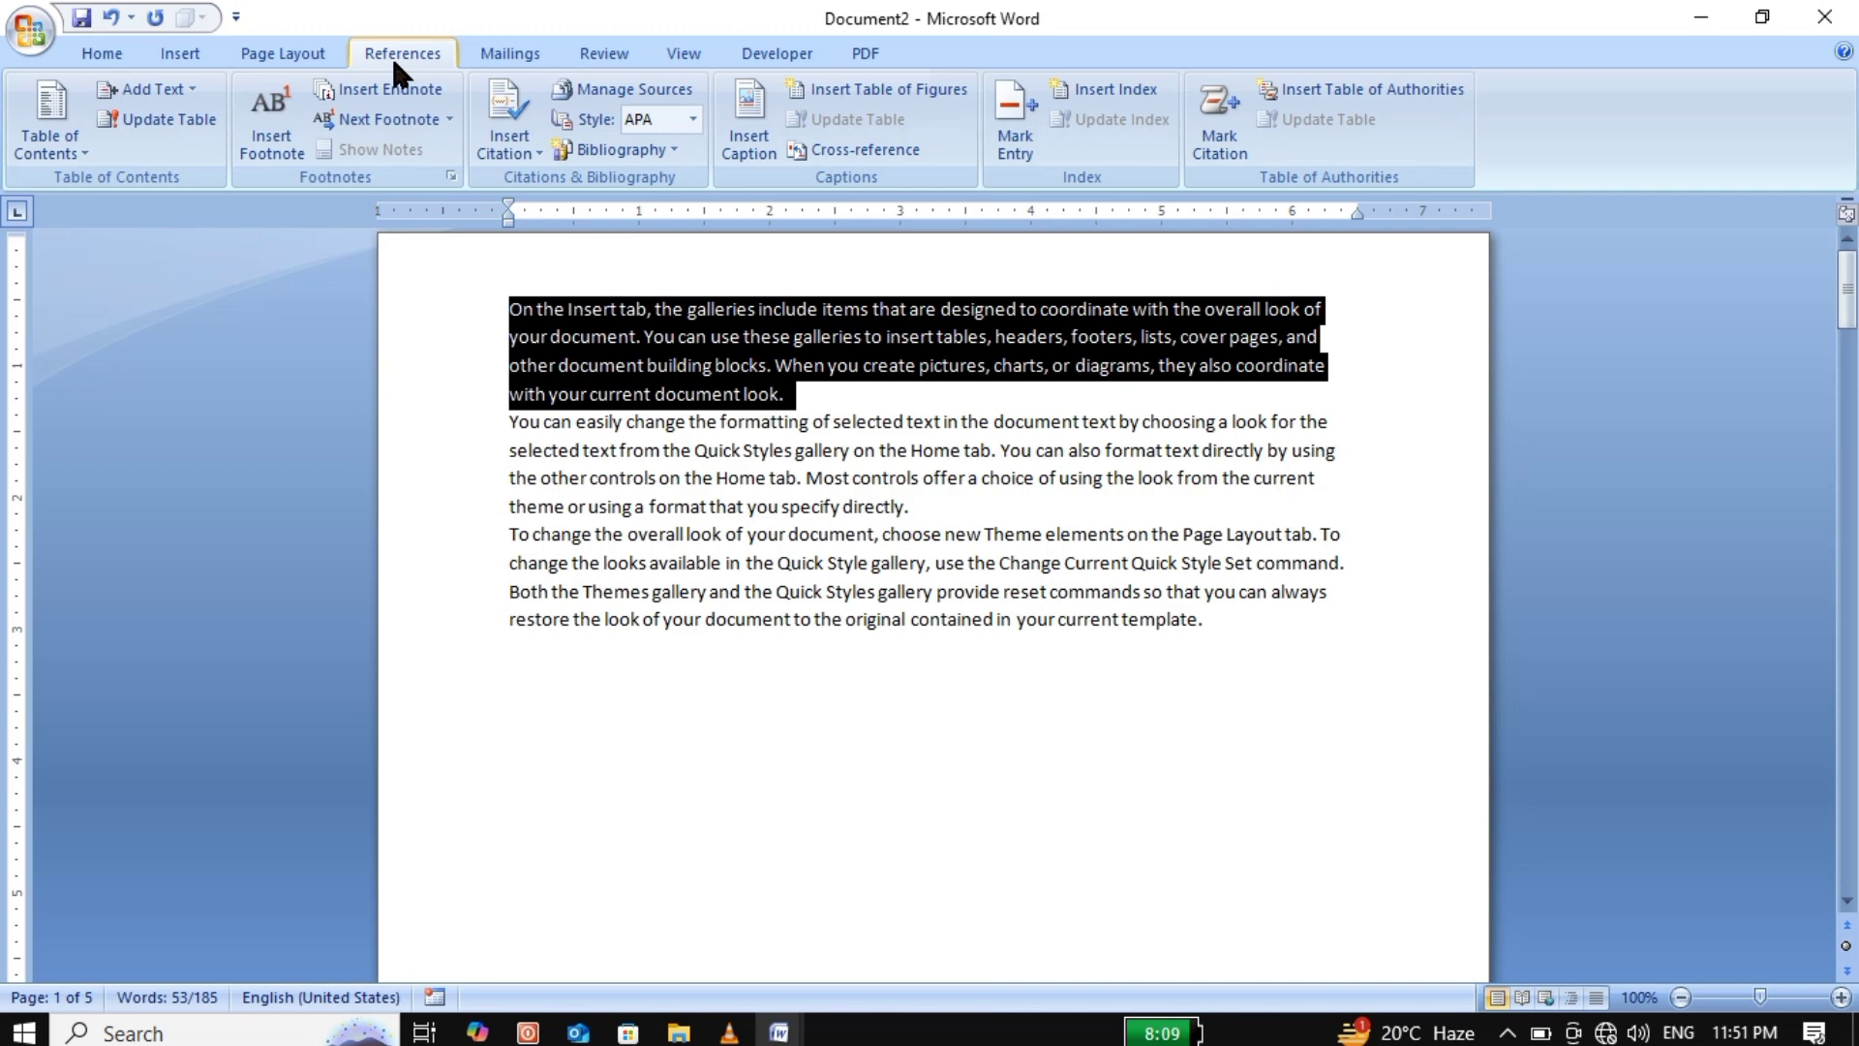
{"action": "left_click", "coordinate": [288, 144]}
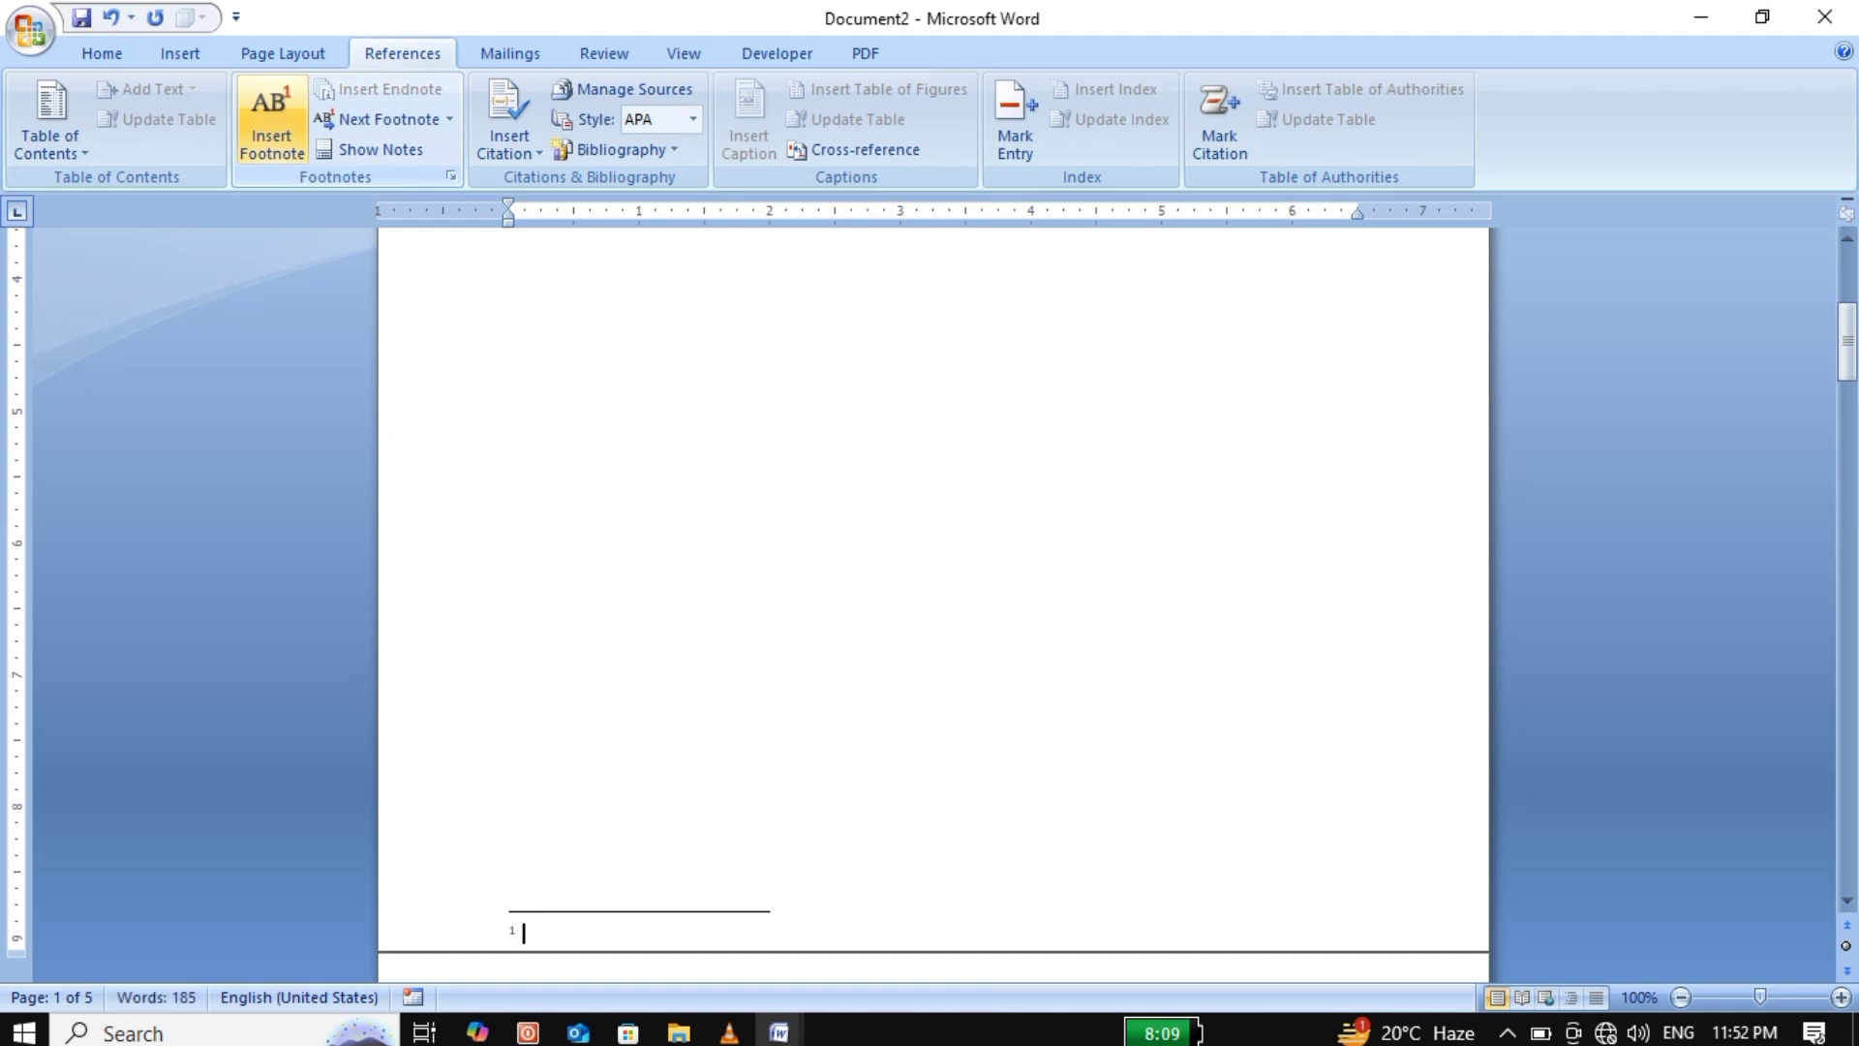
{"action": "type", "text": "MIIT MHR NTC"}
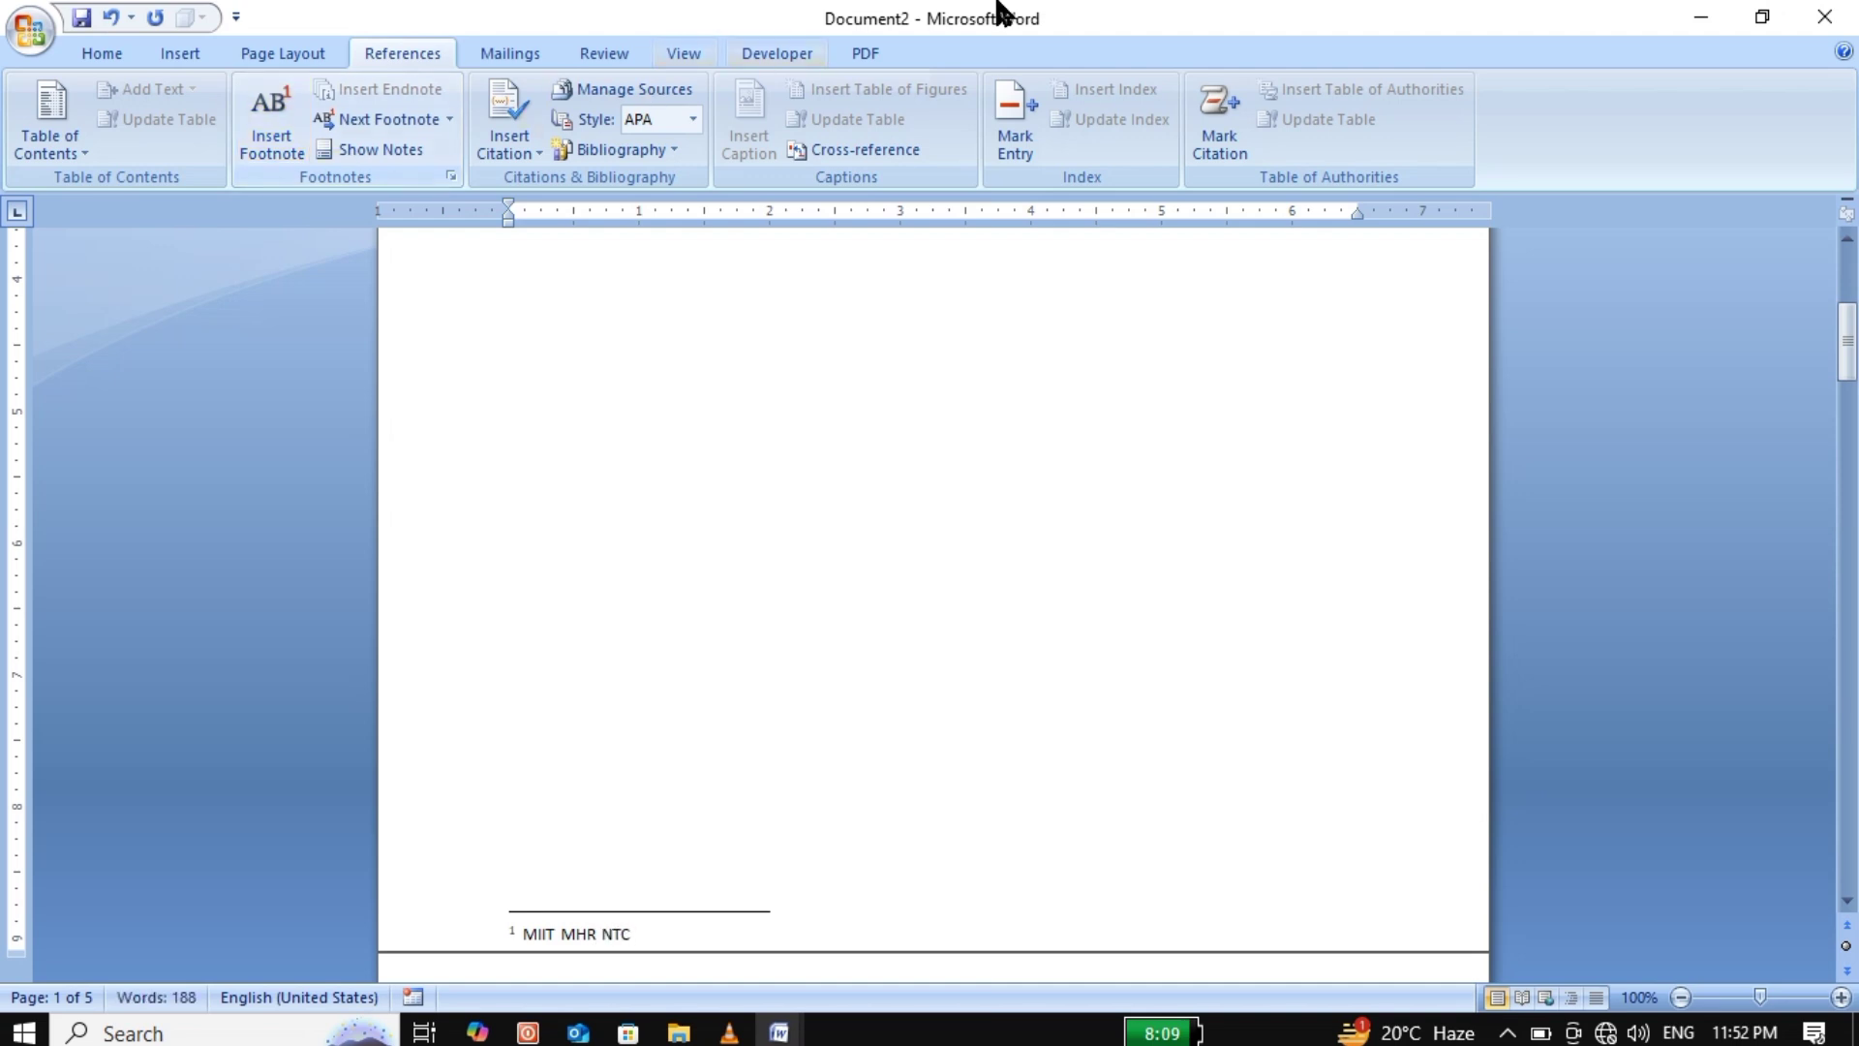
{"action": "left_click", "coordinate": [1317, 446]}
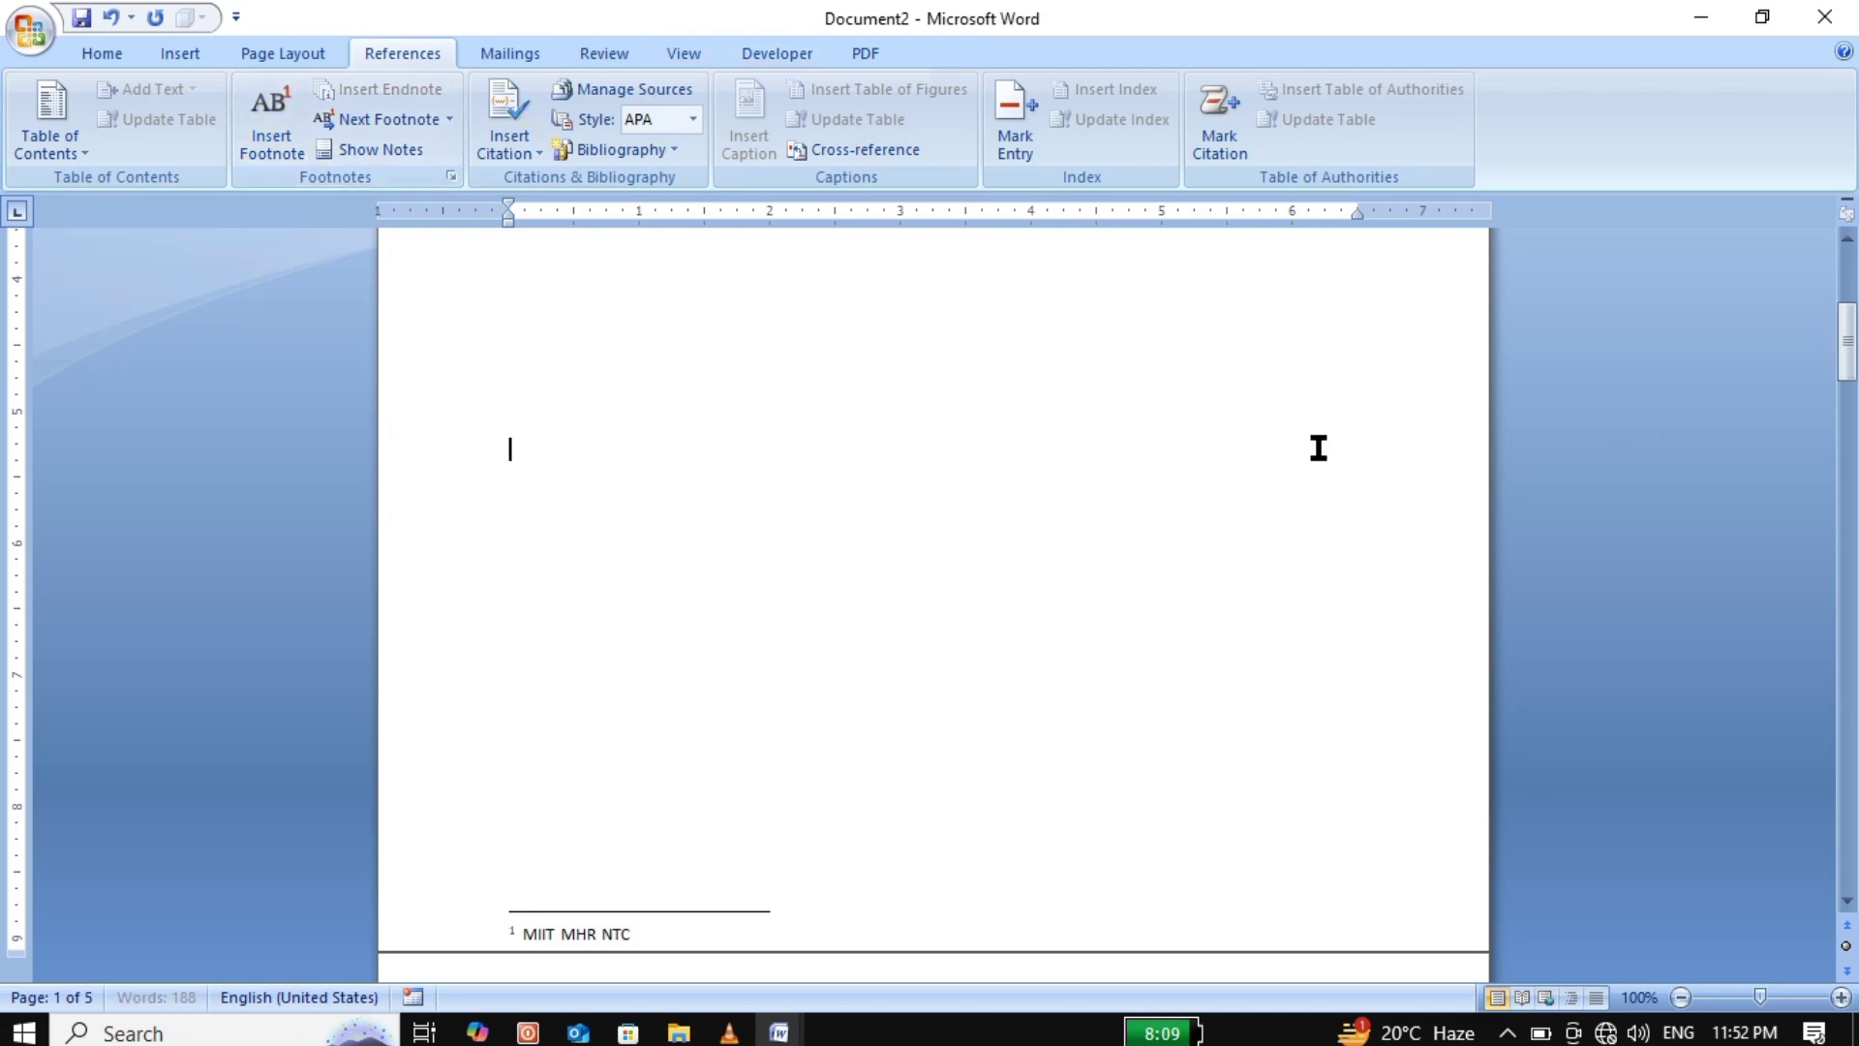
Inspect the footnote reference mark after the first paragraph and follow it to the note at the foot of page 1.
{"action": "left_click_drag", "start_coordinate": [1850, 373], "coordinate": [1850, 321]}
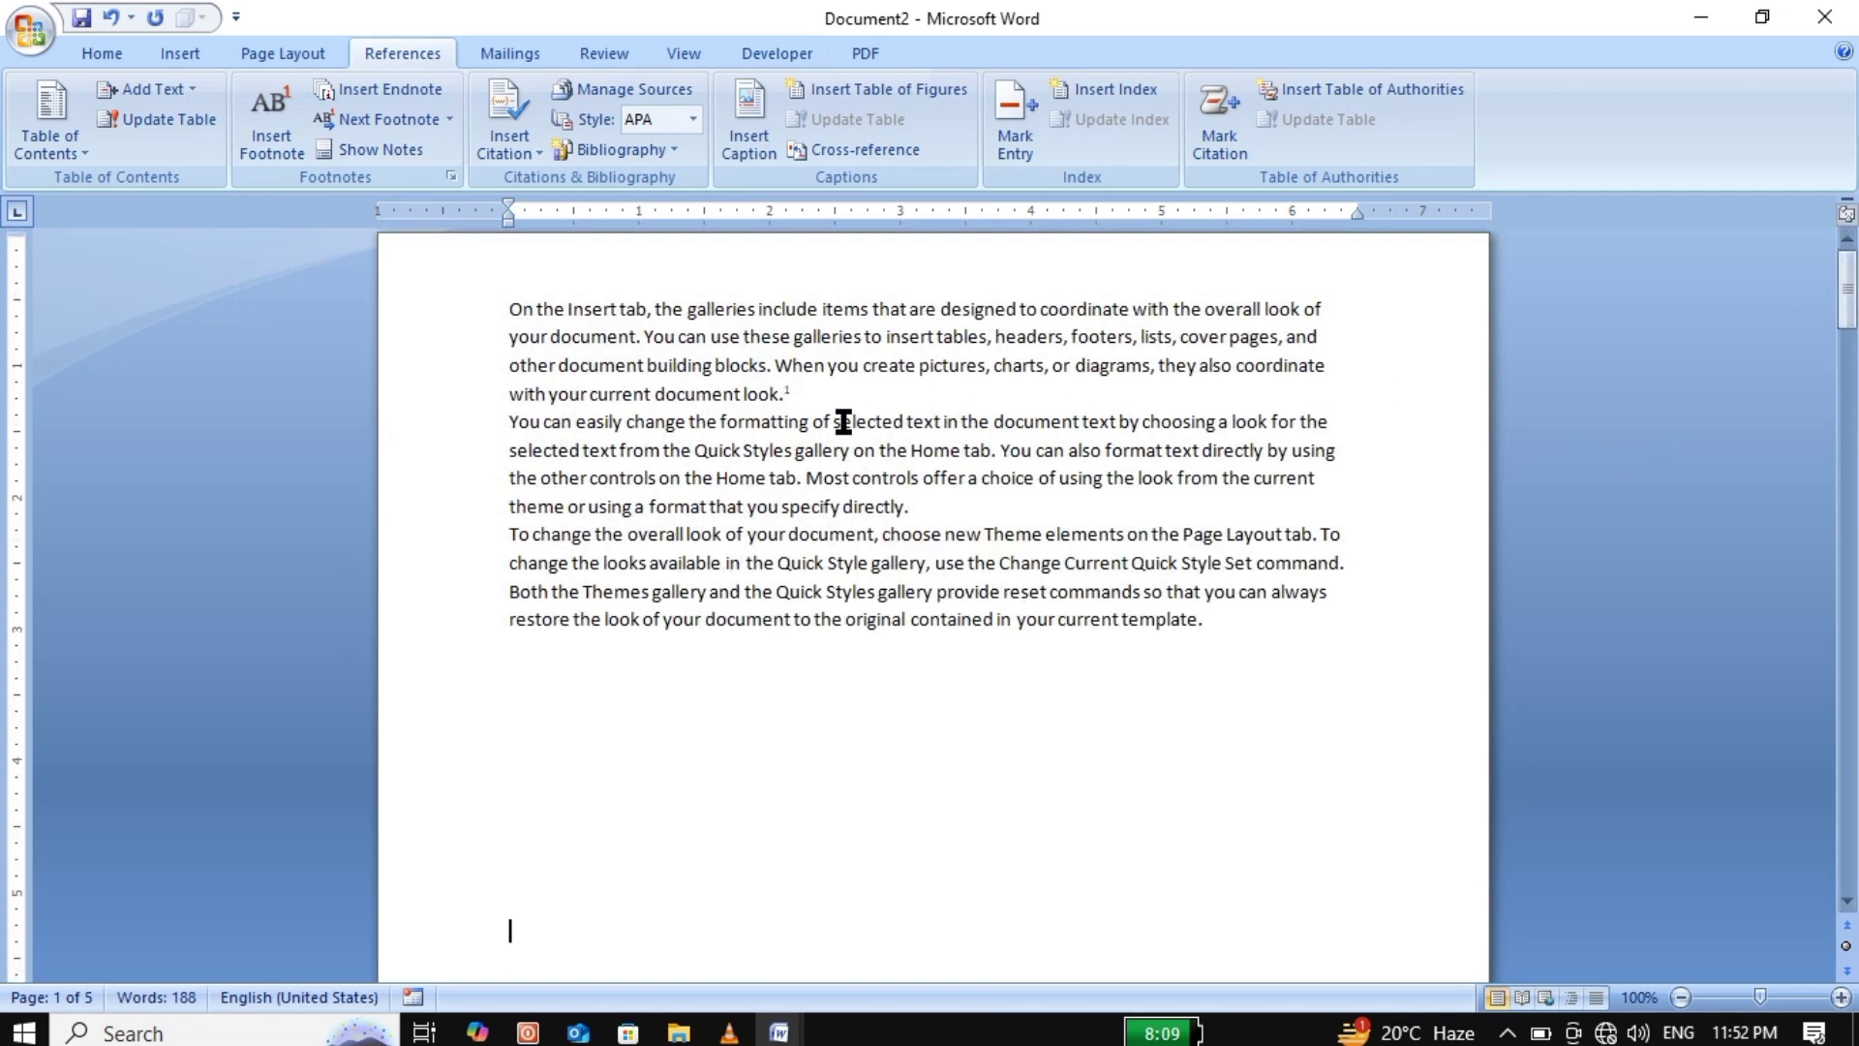
{"action": "left_click", "coordinate": [787, 361]}
{"action": "mouse_move", "coordinate": [768, 392]}
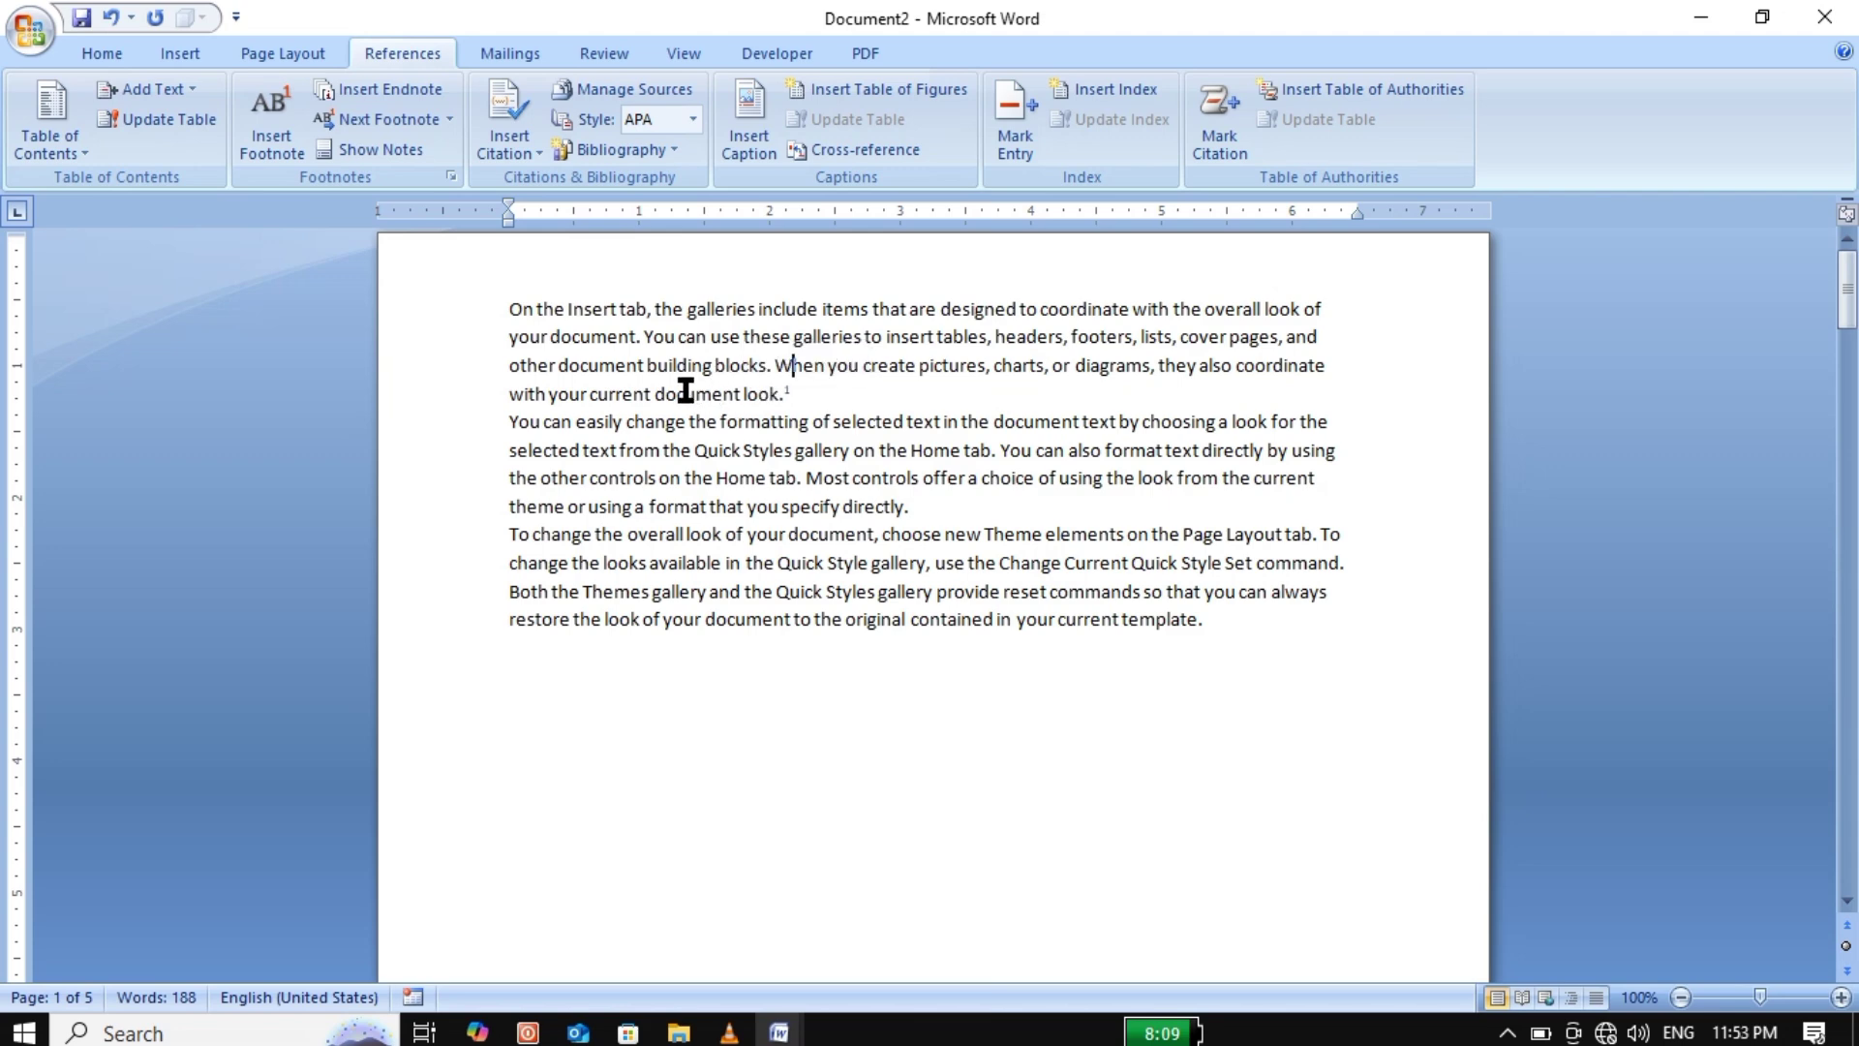
{"action": "double_click", "coordinate": [792, 393]}
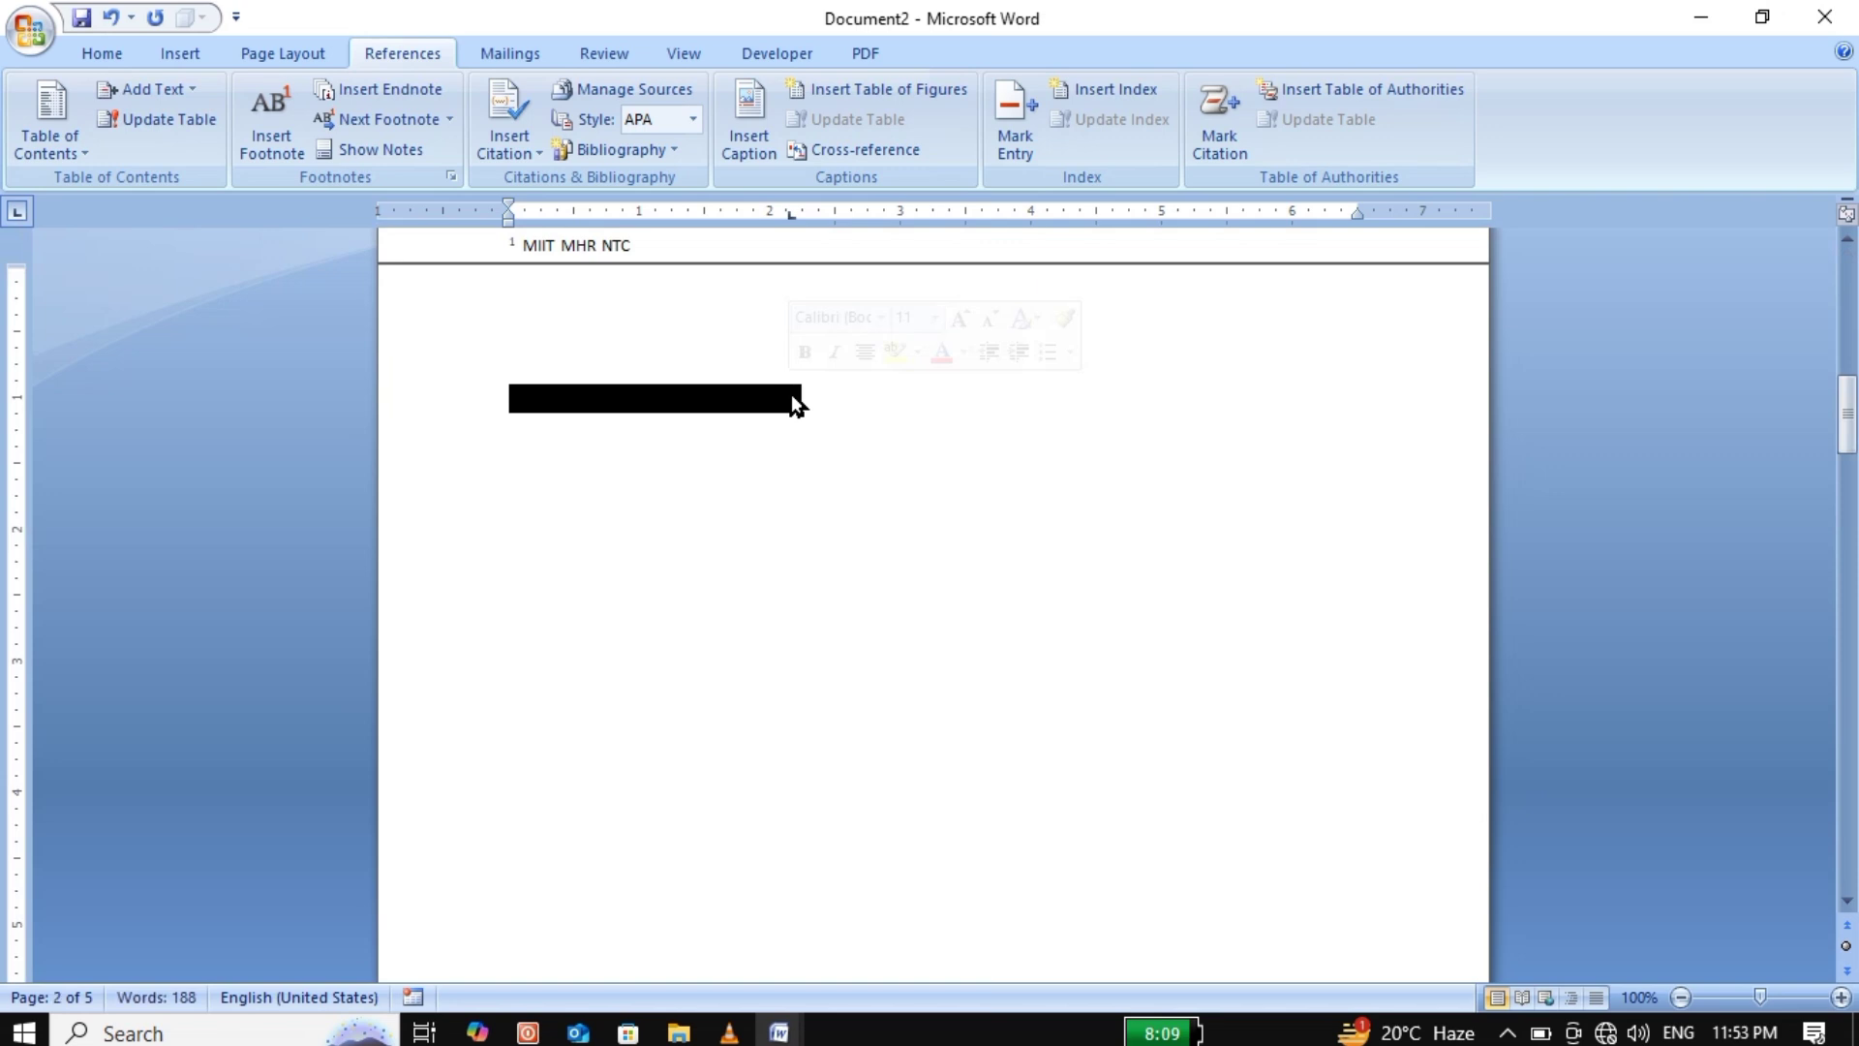
{"action": "left_click", "coordinate": [532, 248]}
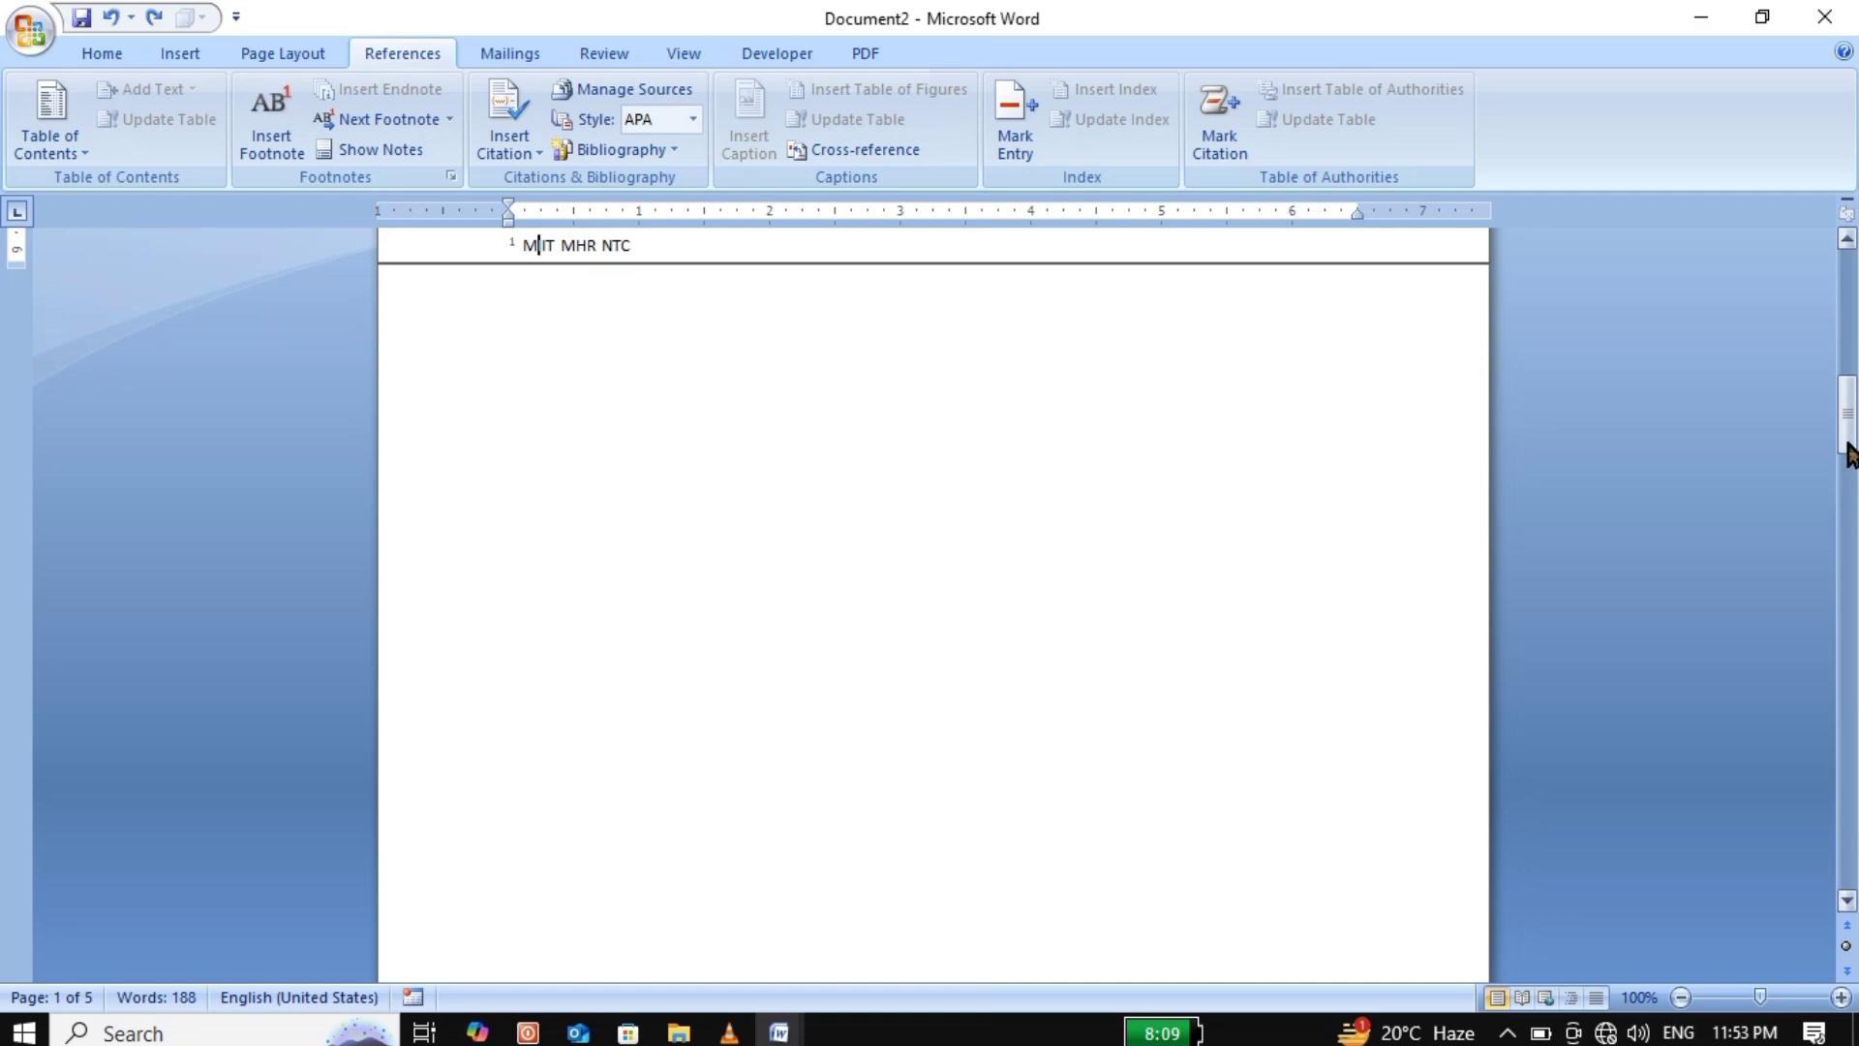
Insert an endnote for the second paragraph on page 1 with the text MIIT MHR.
{"action": "left_click_drag", "start_coordinate": [1846, 412], "coordinate": [1845, 315]}
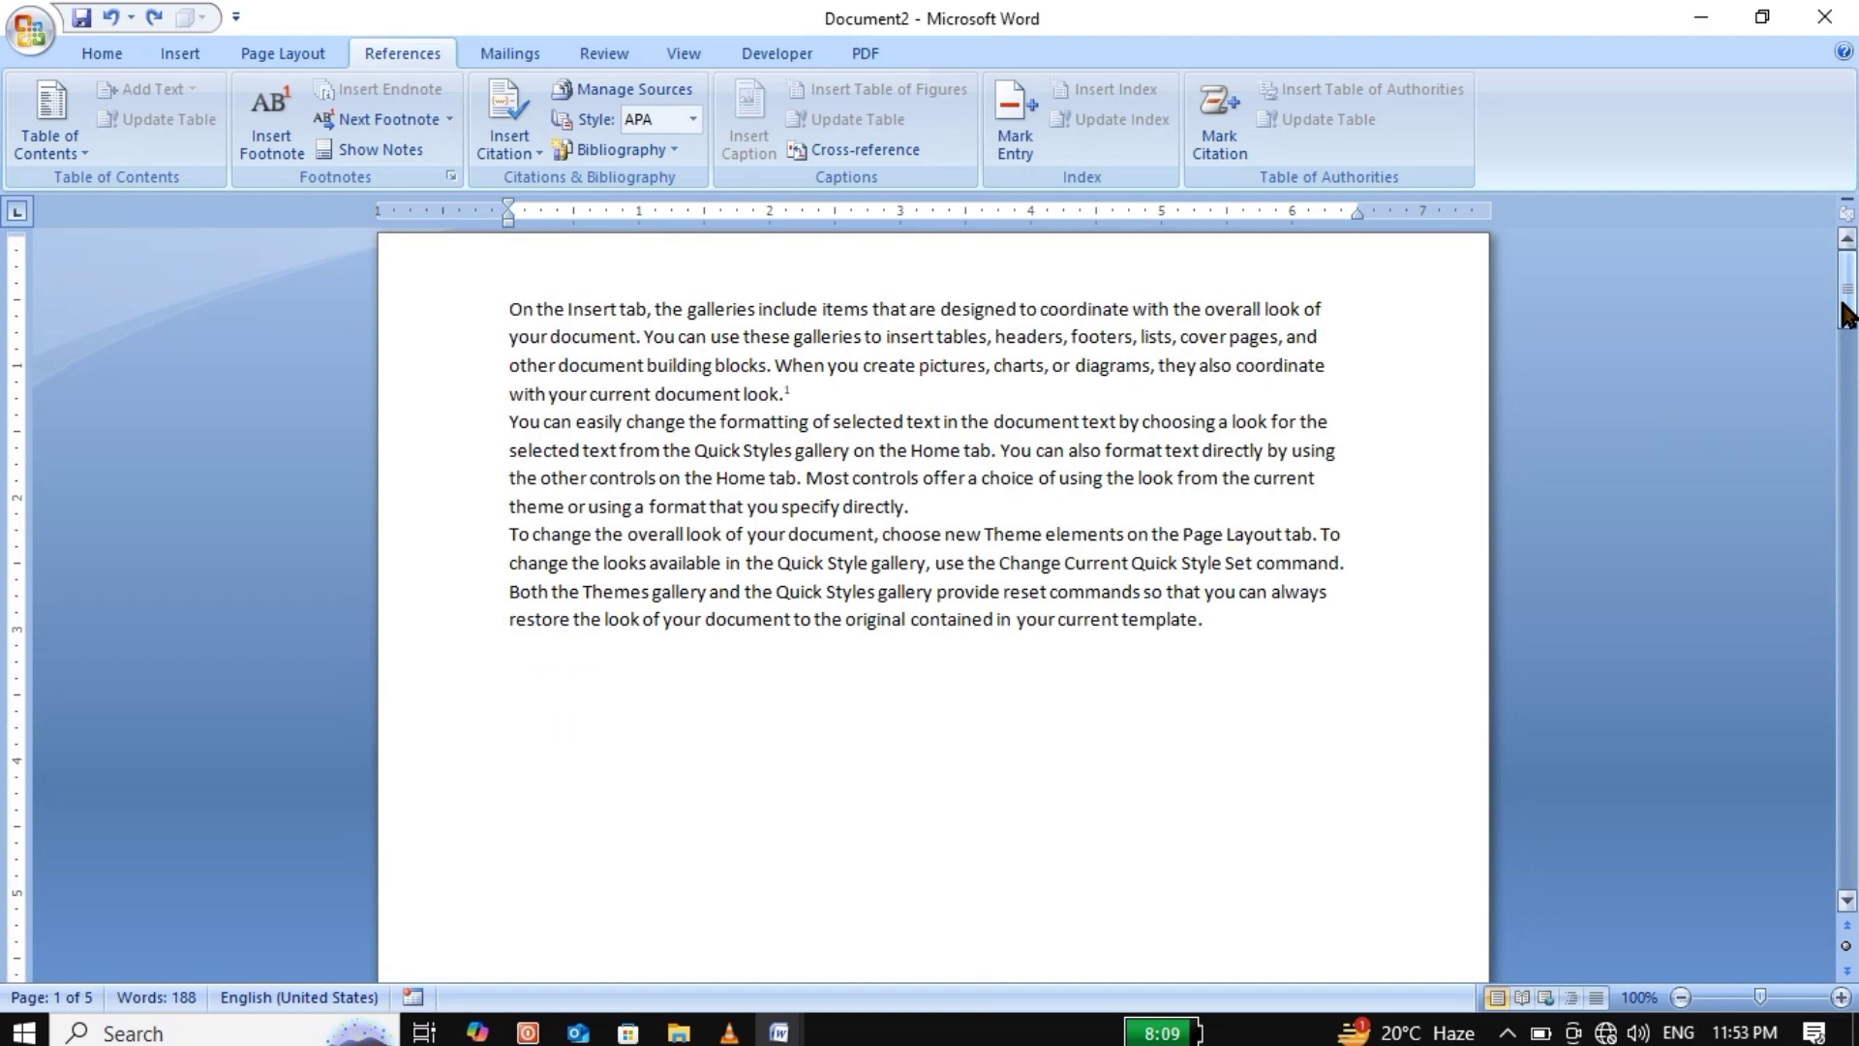
{"action": "left_click", "coordinate": [916, 509]}
{"action": "left_click_drag", "start_coordinate": [916, 508], "coordinate": [465, 441]}
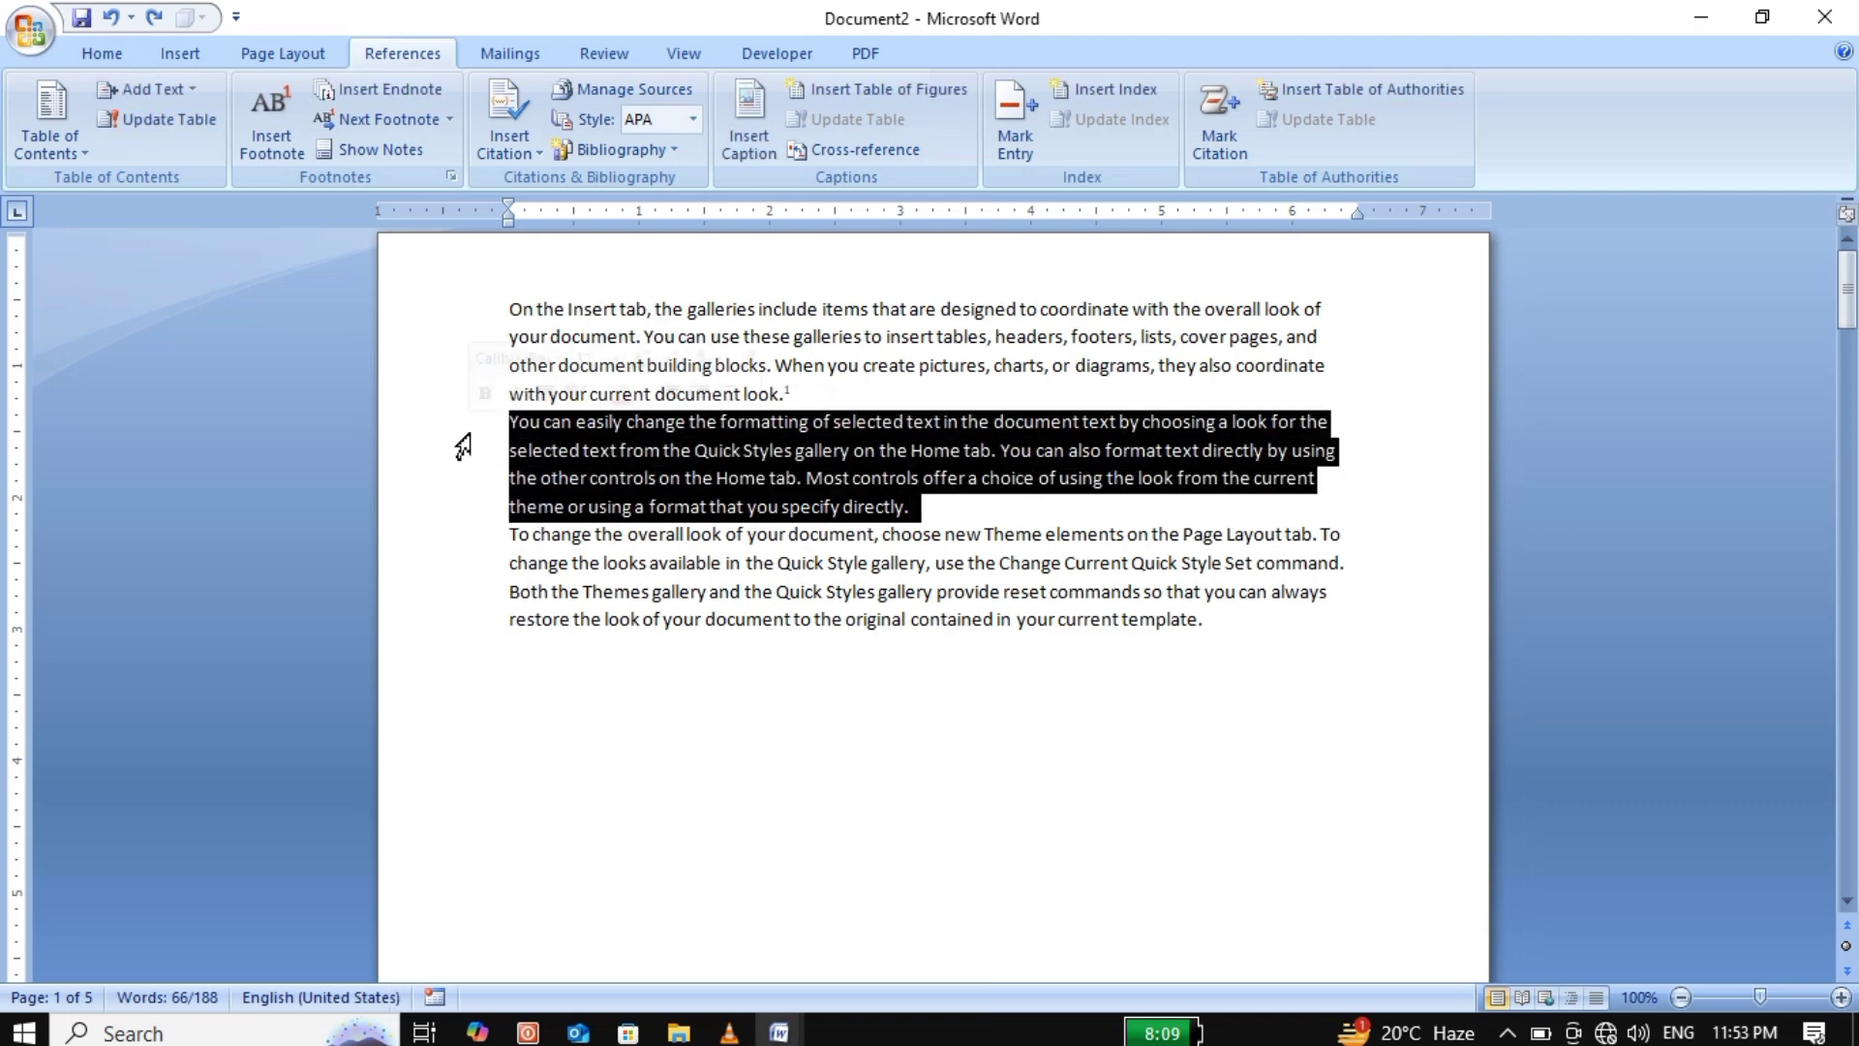
{"action": "left_click", "coordinate": [372, 89]}
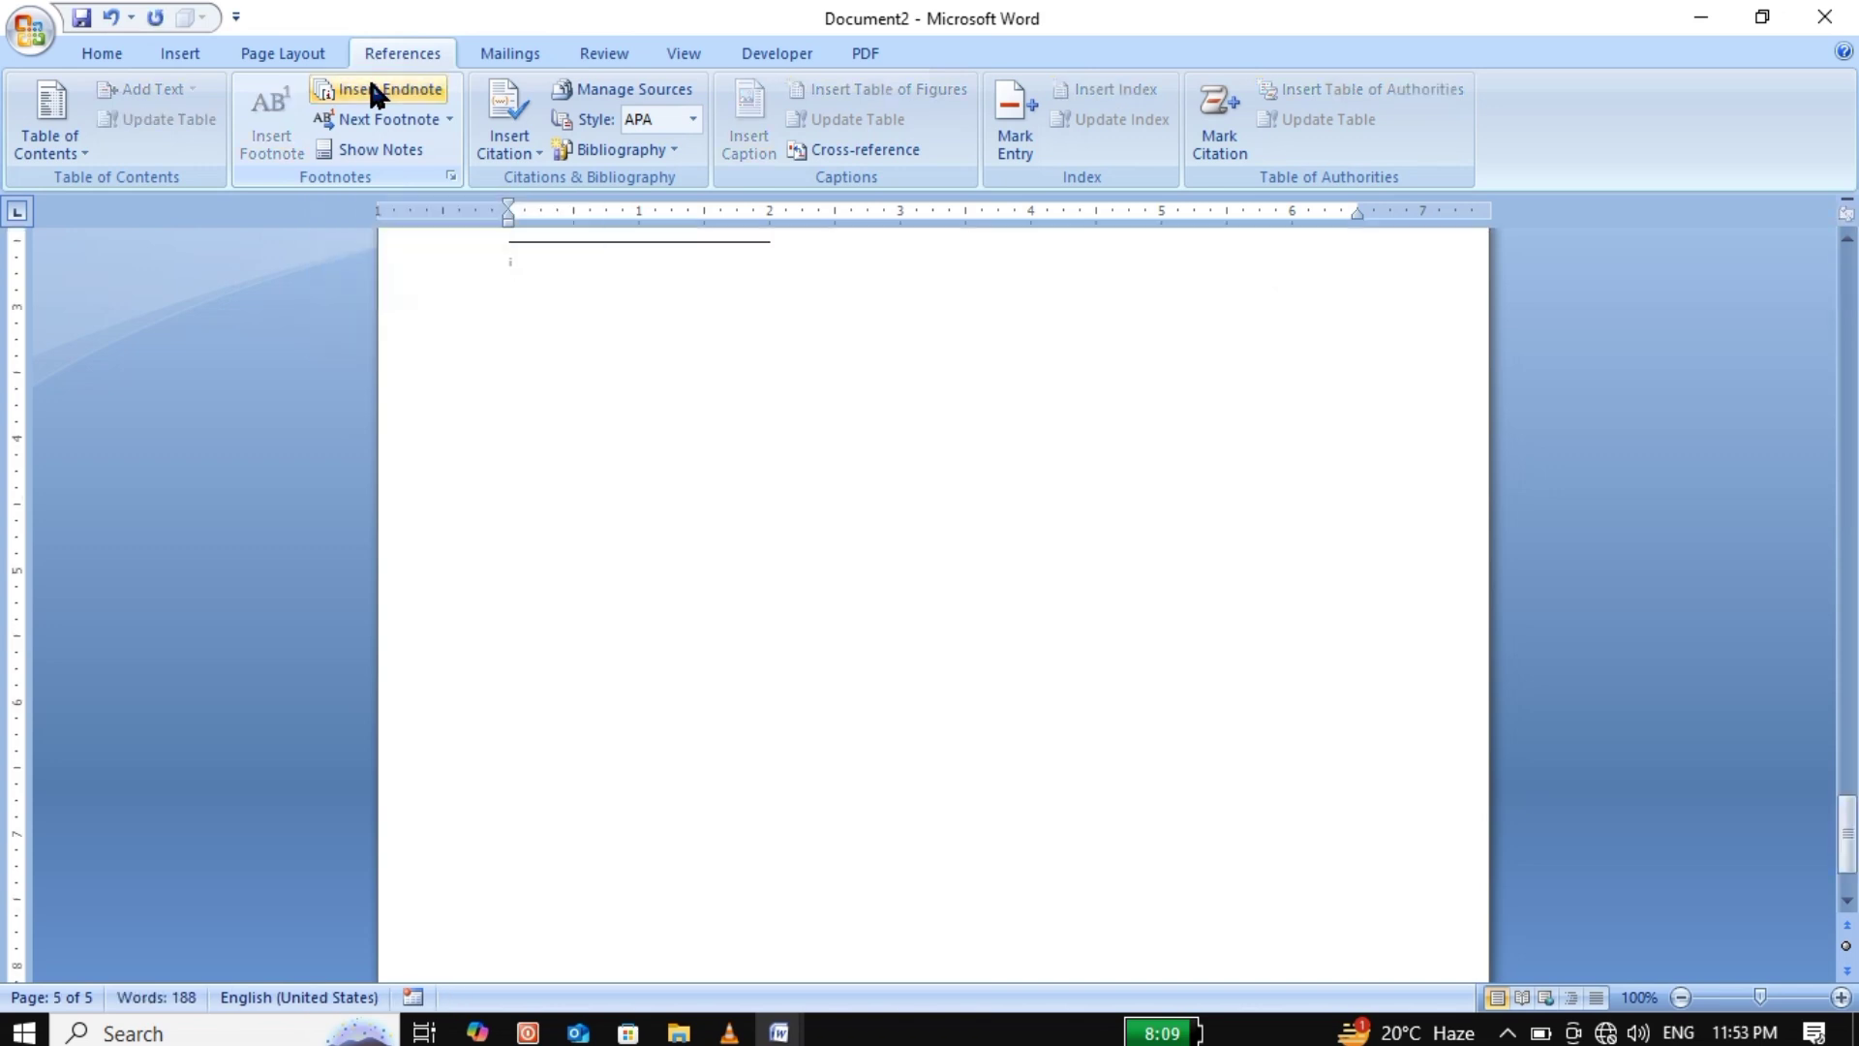
{"action": "type", "text": "MIIT MHR"}
Enlarge the view to 160% and examine the endnote on page 5 and the reference marks in the page 1 paragraphs.
{"action": "left_click", "coordinate": [1841, 997]}
{"action": "left_click", "coordinate": [1841, 997]}
{"action": "left_click", "coordinate": [1841, 997]}
{"action": "left_click", "coordinate": [1841, 997]}
{"action": "left_click", "coordinate": [1841, 998]}
{"action": "left_click", "coordinate": [1841, 997]}
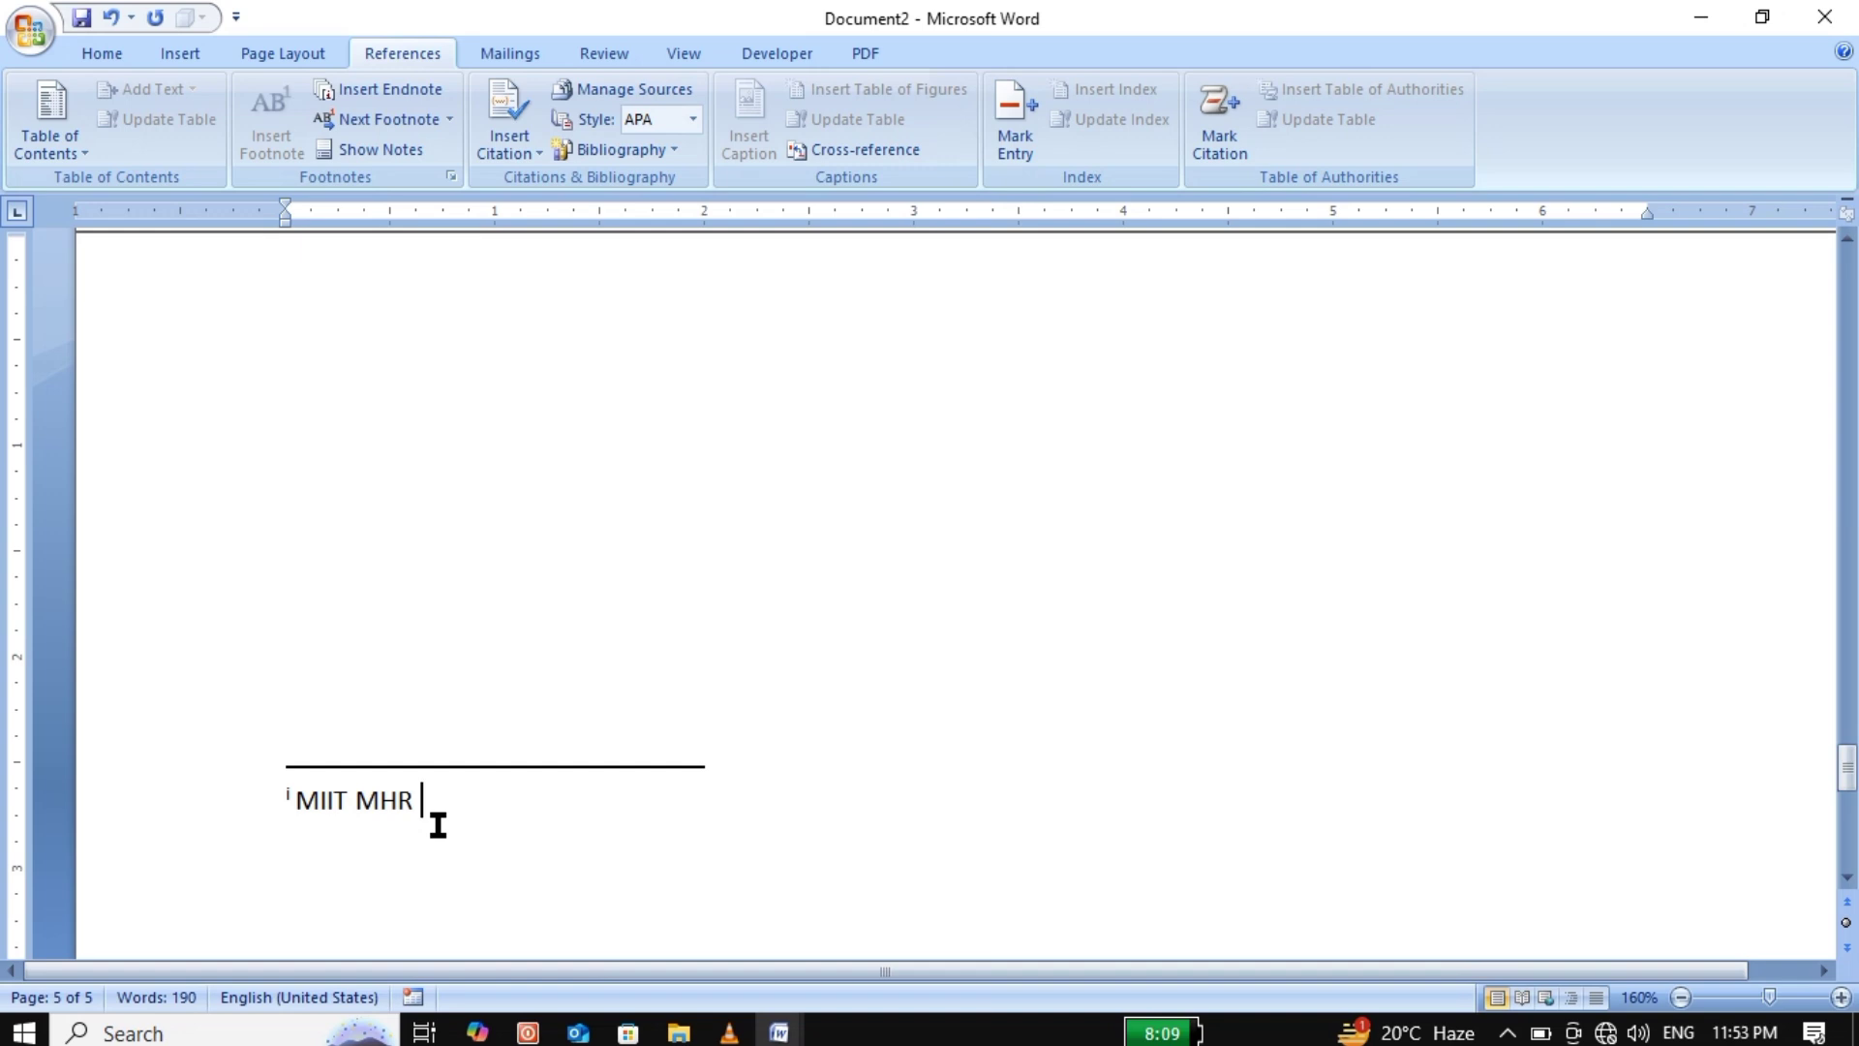
{"action": "left_click", "coordinate": [706, 624]}
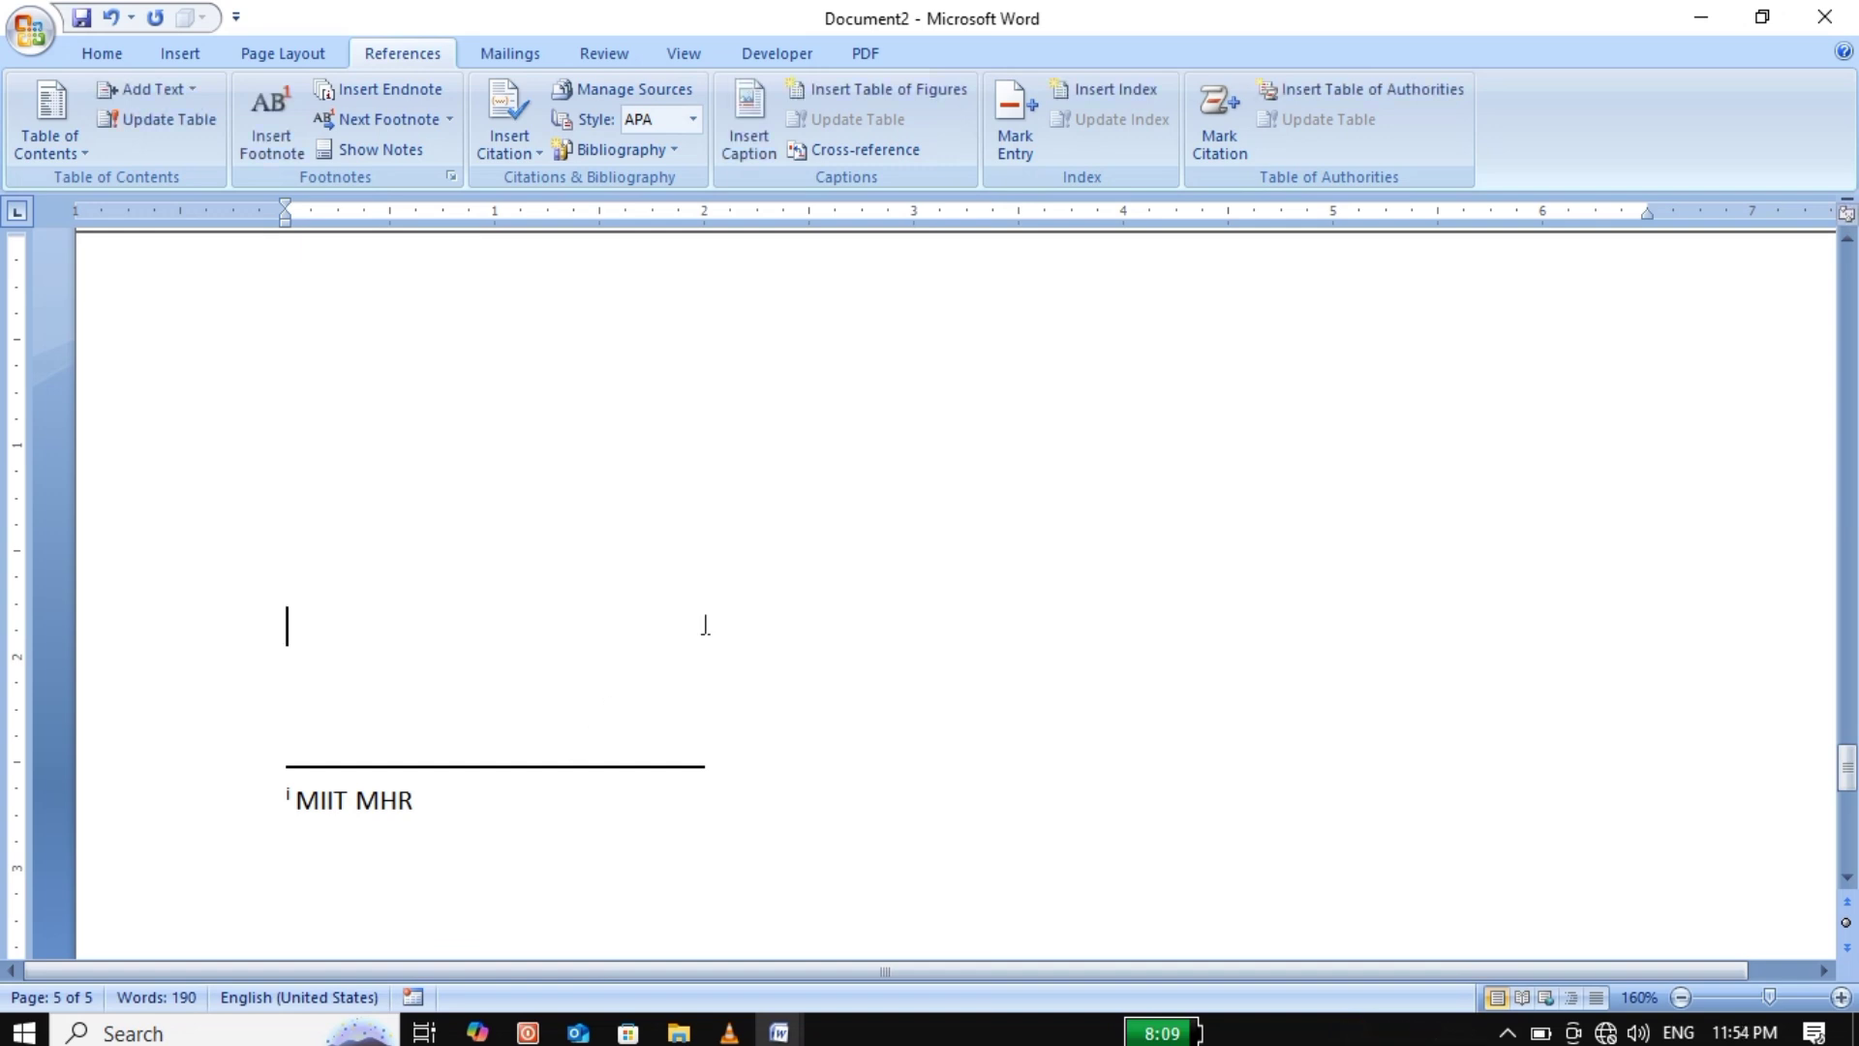
{"action": "key", "text": "ctrl+Page_Up"}
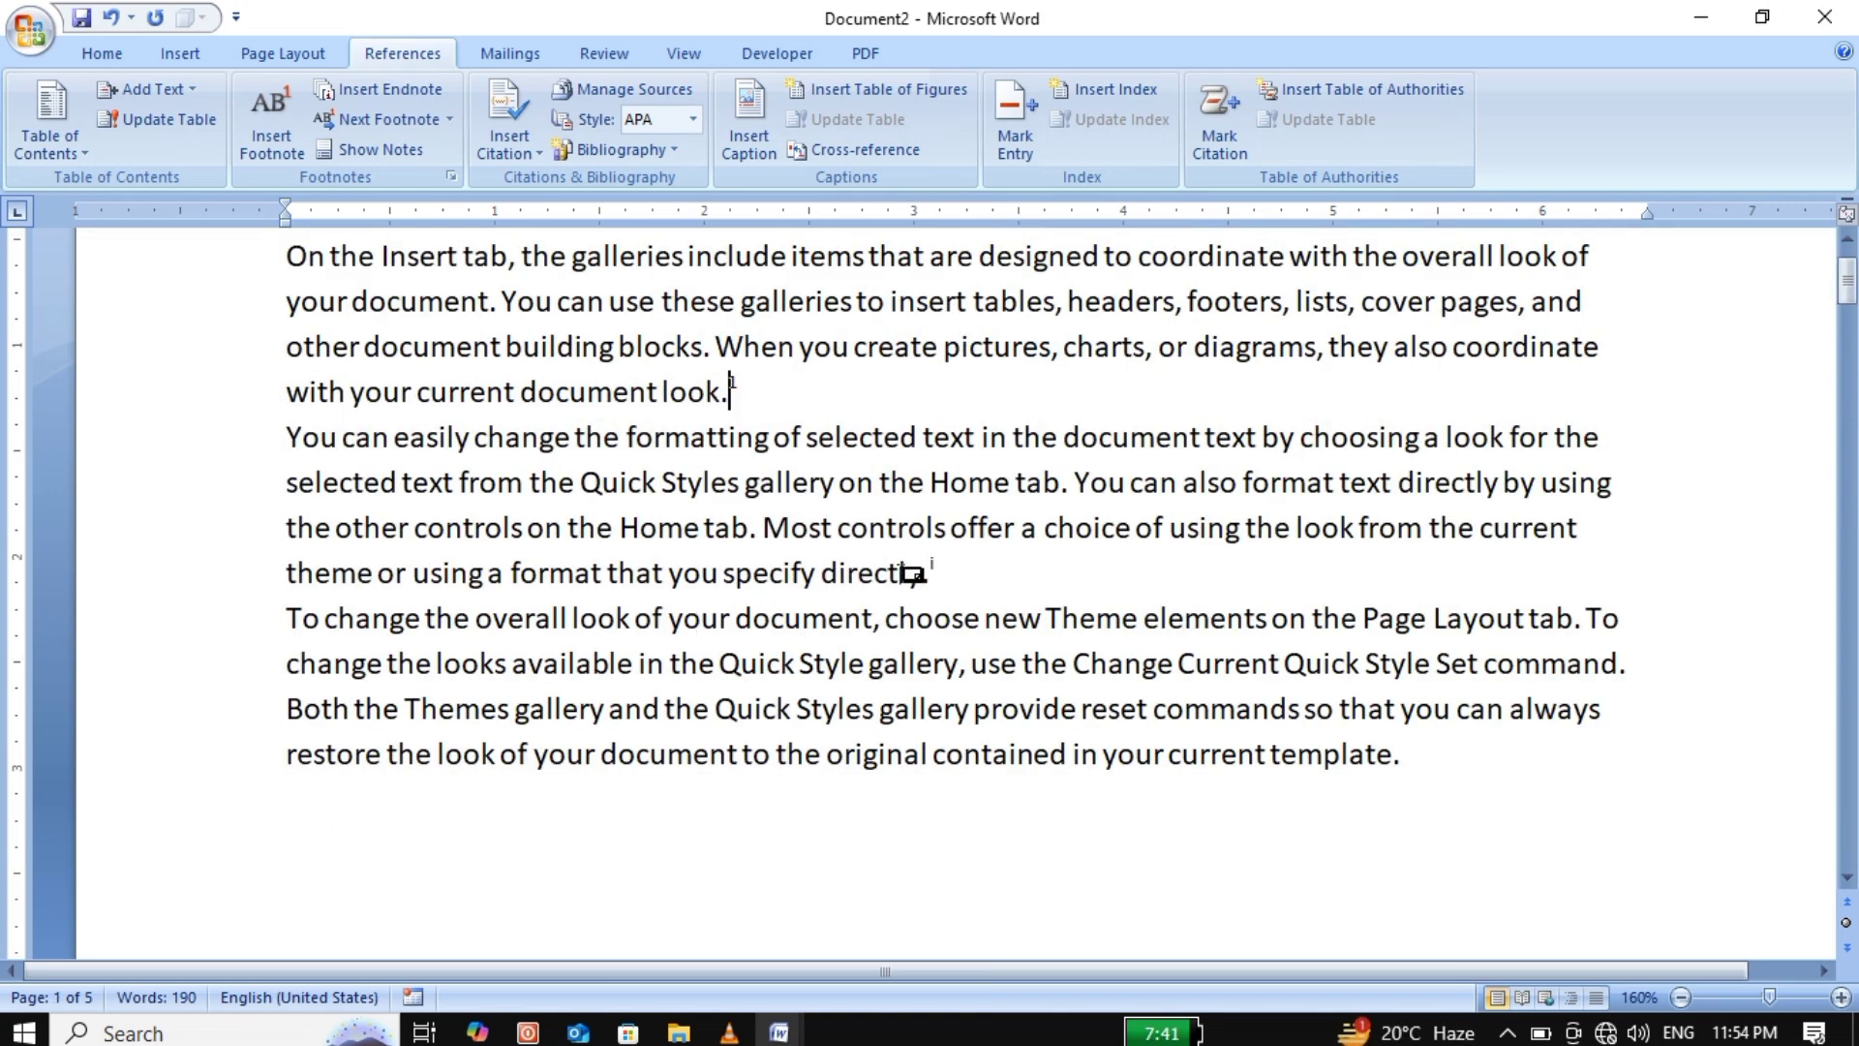
Preview the endnote reference mark after the second paragraph on page 1 and follow it to its note on page 5.
{"action": "mouse_move", "coordinate": [932, 569]}
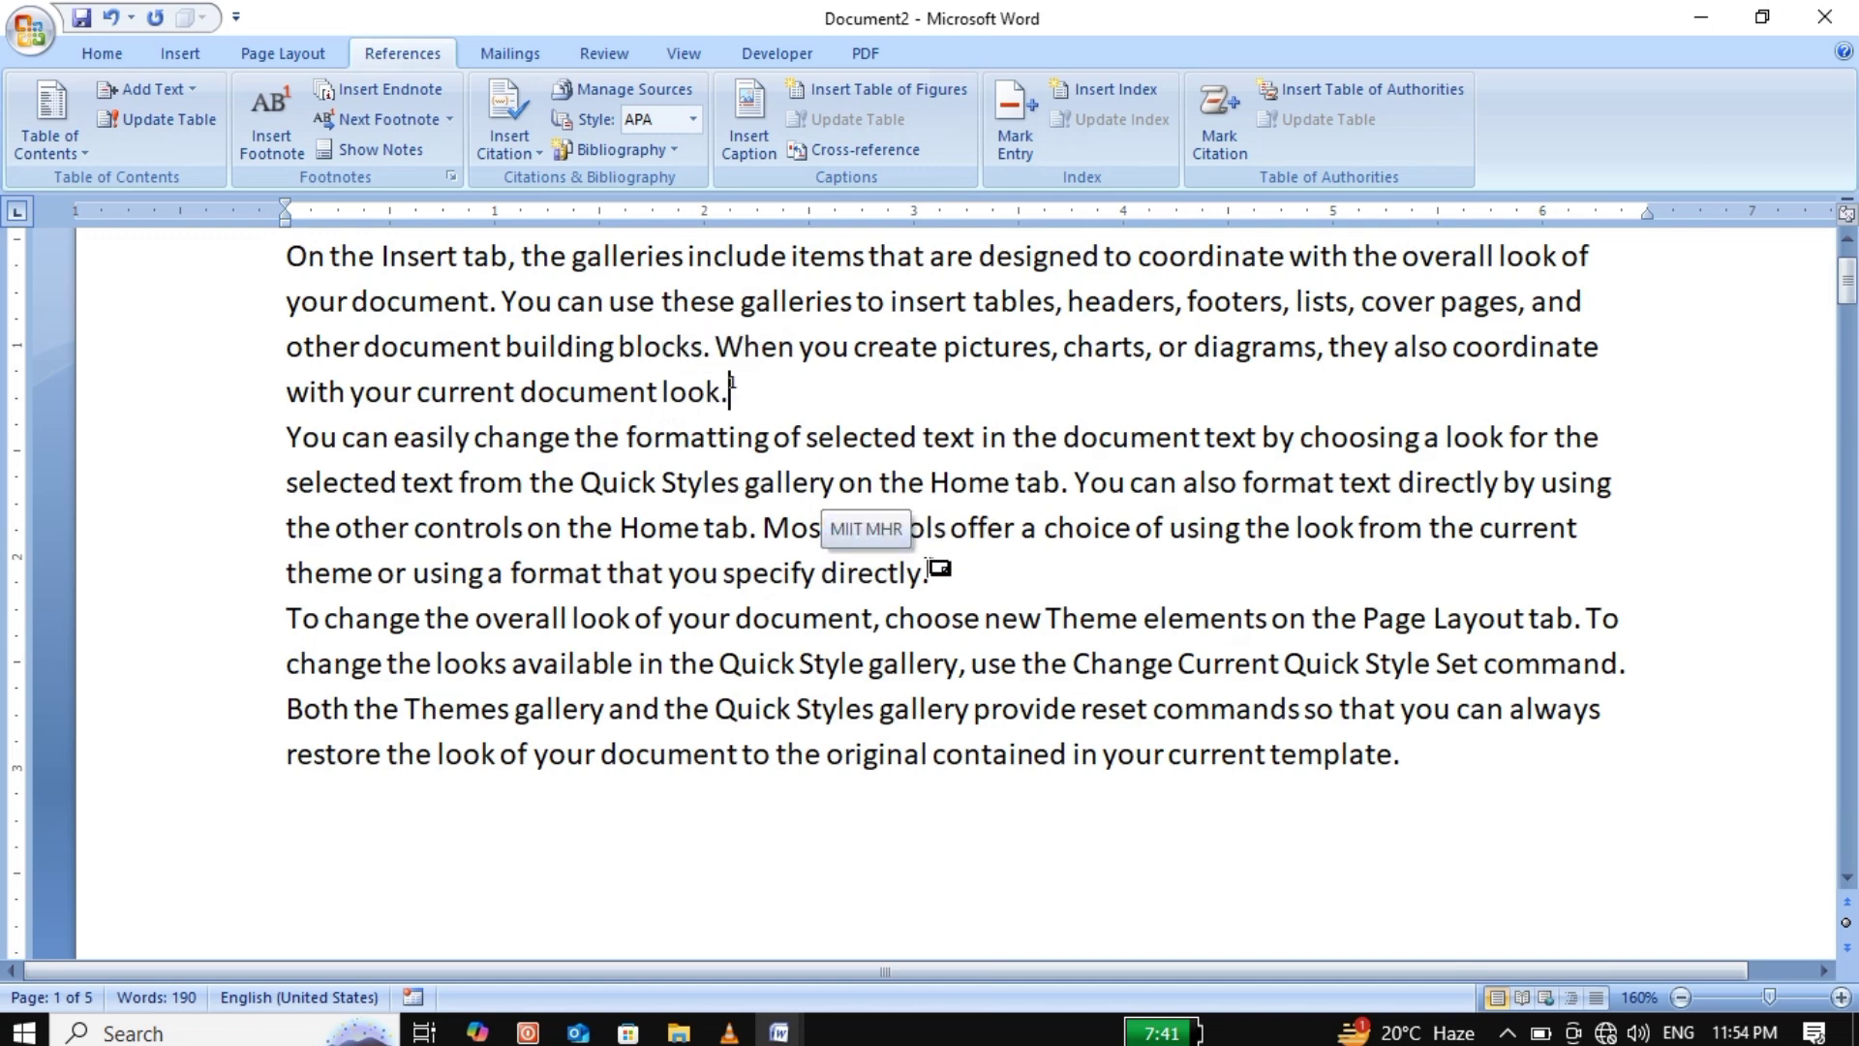
{"action": "double_click", "coordinate": [931, 571]}
{"action": "left_click_drag", "start_coordinate": [928, 572], "coordinate": [933, 552]}
{"action": "double_click", "coordinate": [932, 558]}
{"action": "key", "text": "shift+End"}
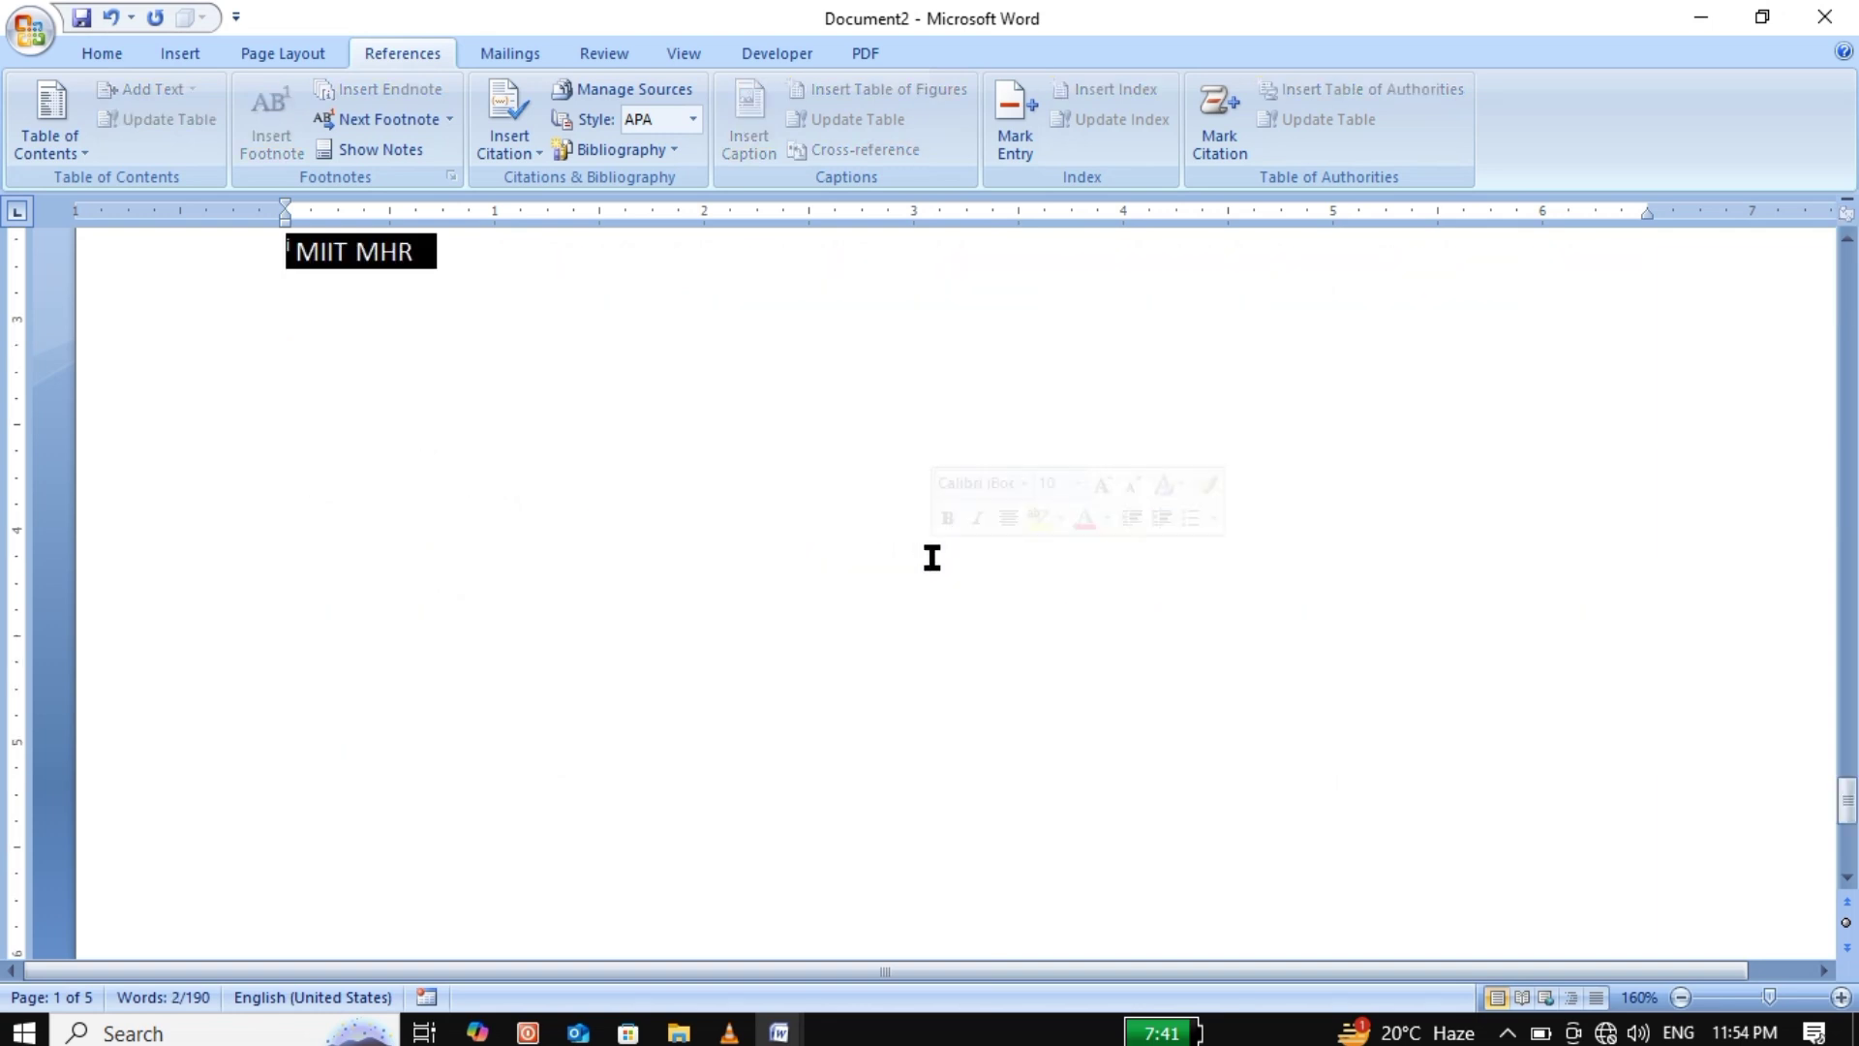
{"action": "left_click", "coordinate": [672, 420]}
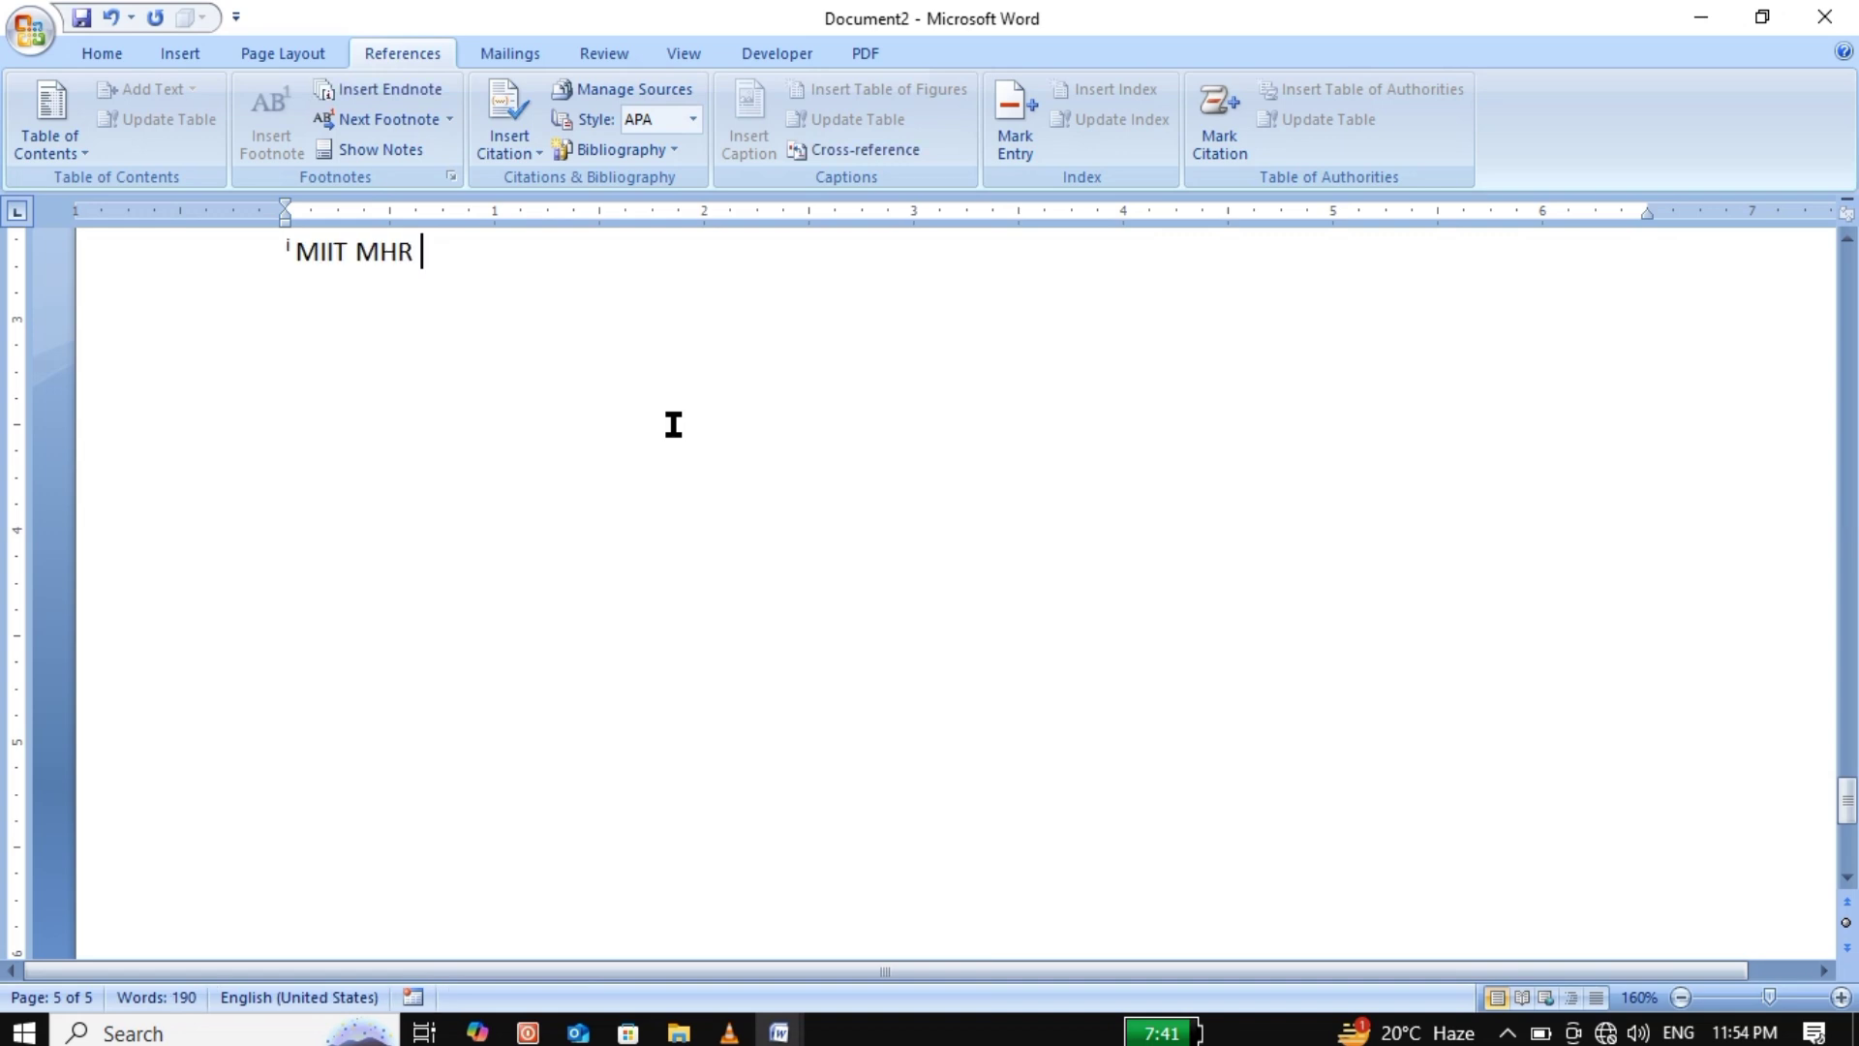
Reduce the view to 30% to examine all five pages side by side.
{"action": "left_click", "coordinate": [1681, 997]}
{"action": "left_click", "coordinate": [1681, 998]}
{"action": "left_click", "coordinate": [1681, 997]}
{"action": "left_click", "coordinate": [1681, 998]}
{"action": "left_click", "coordinate": [1681, 997]}
{"action": "left_click", "coordinate": [1681, 997]}
{"action": "left_click", "coordinate": [1681, 997]}
{"action": "left_click", "coordinate": [1681, 998]}
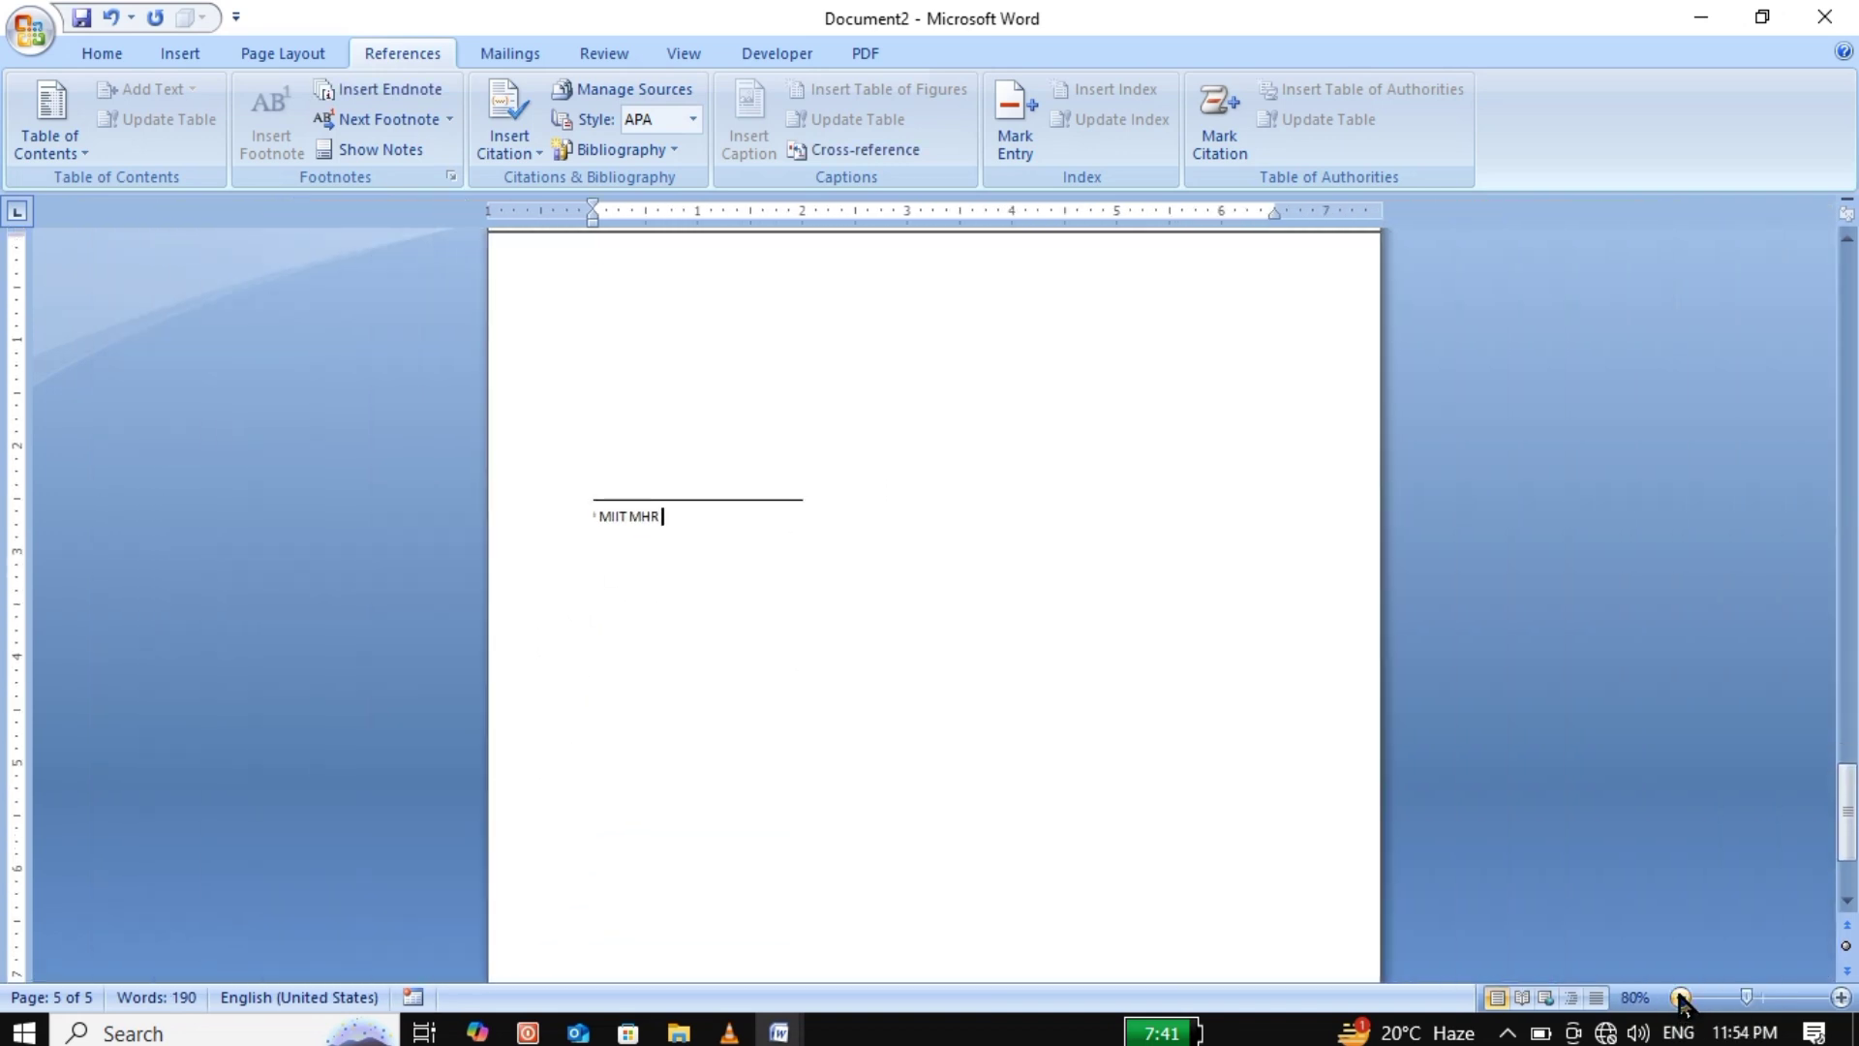
{"action": "left_click", "coordinate": [1681, 997]}
{"action": "left_click", "coordinate": [1681, 997]}
{"action": "left_click", "coordinate": [1681, 997]}
{"action": "left_click", "coordinate": [1682, 998]}
{"action": "left_click", "coordinate": [1682, 997]}
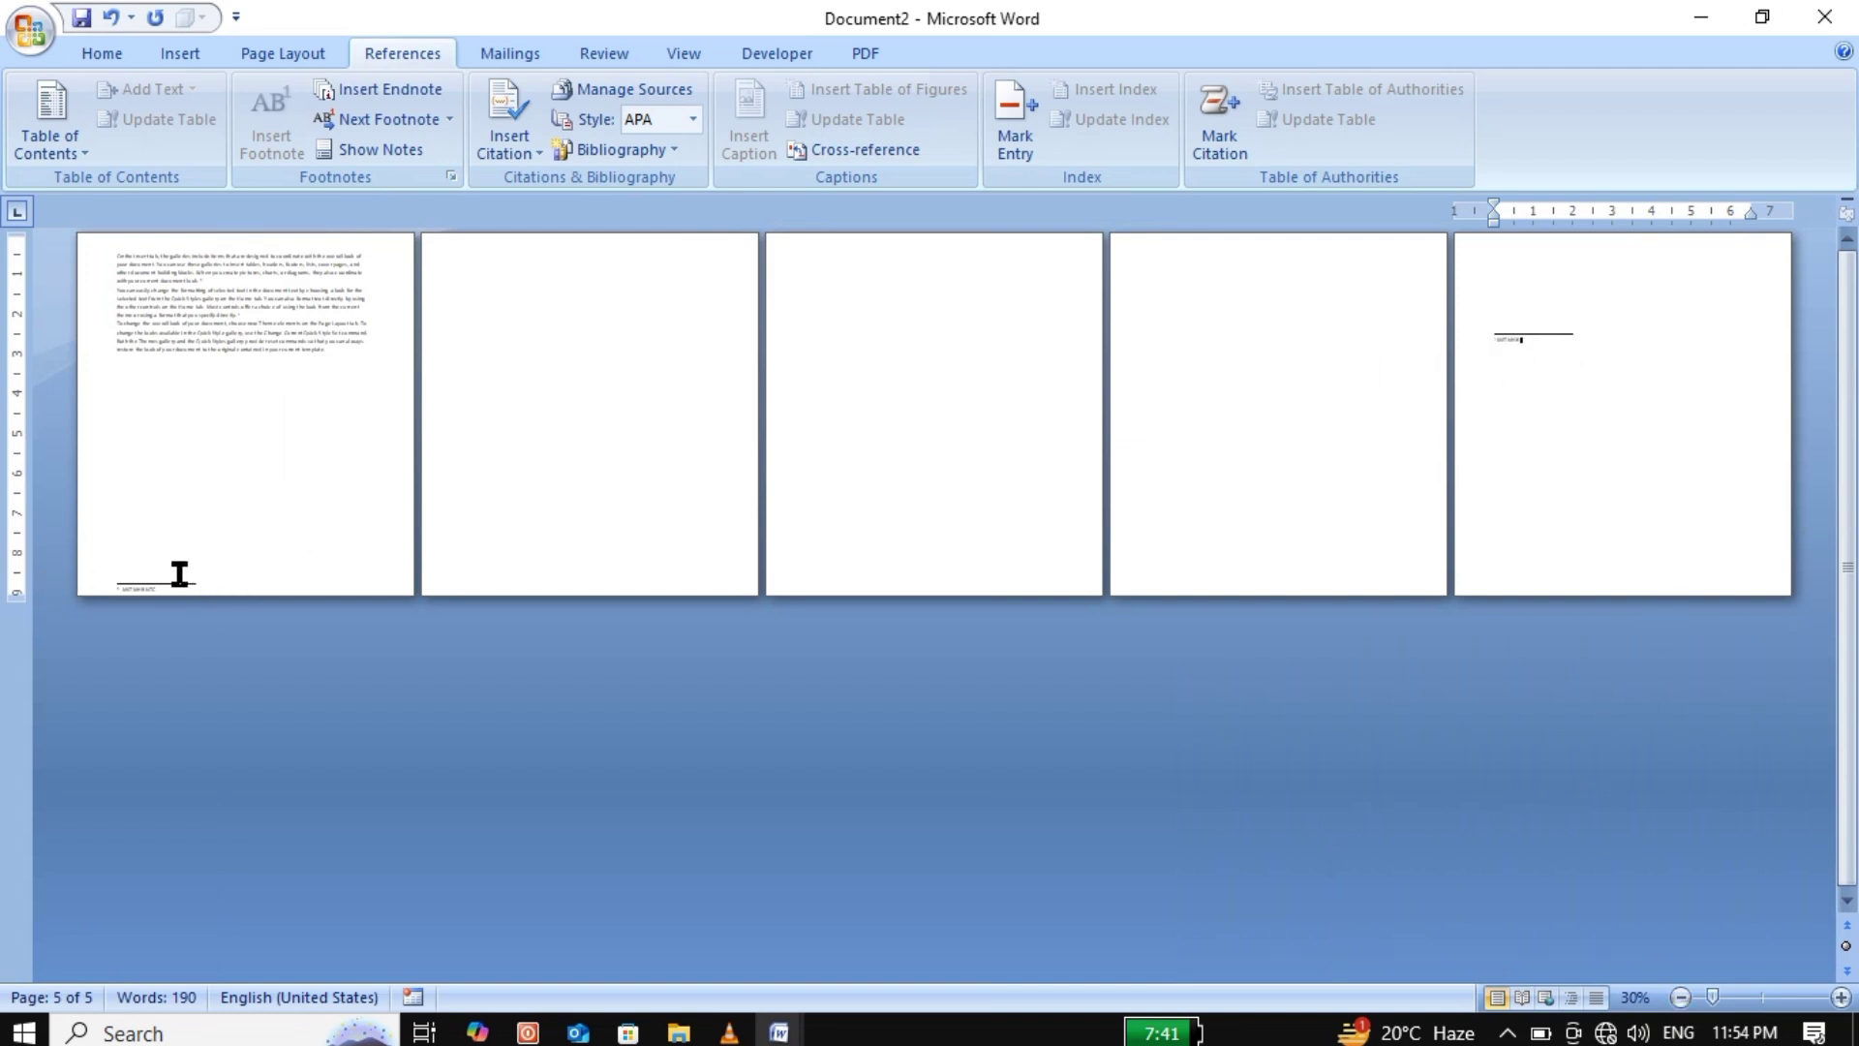
Review the note navigation options from page 1, and use Show Notes to go to the footnote area.
{"action": "left_click", "coordinate": [356, 365]}
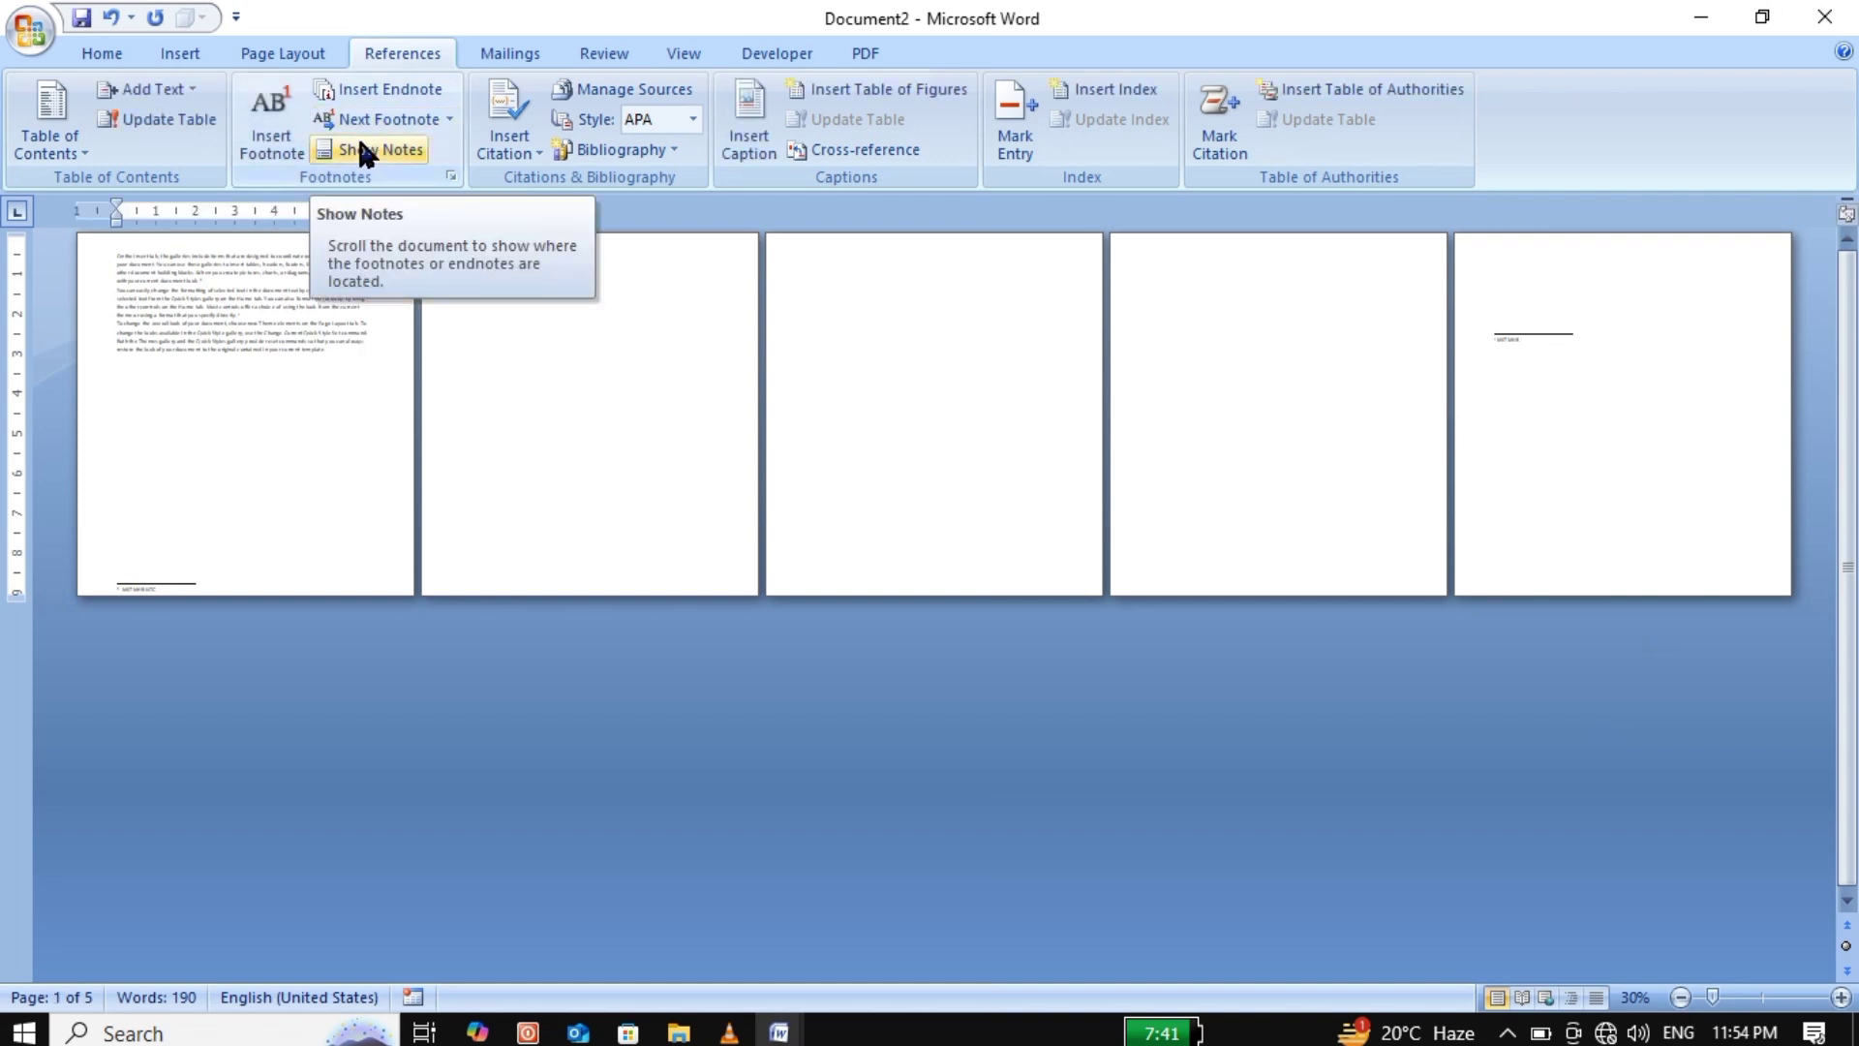
{"action": "left_click", "coordinate": [448, 119]}
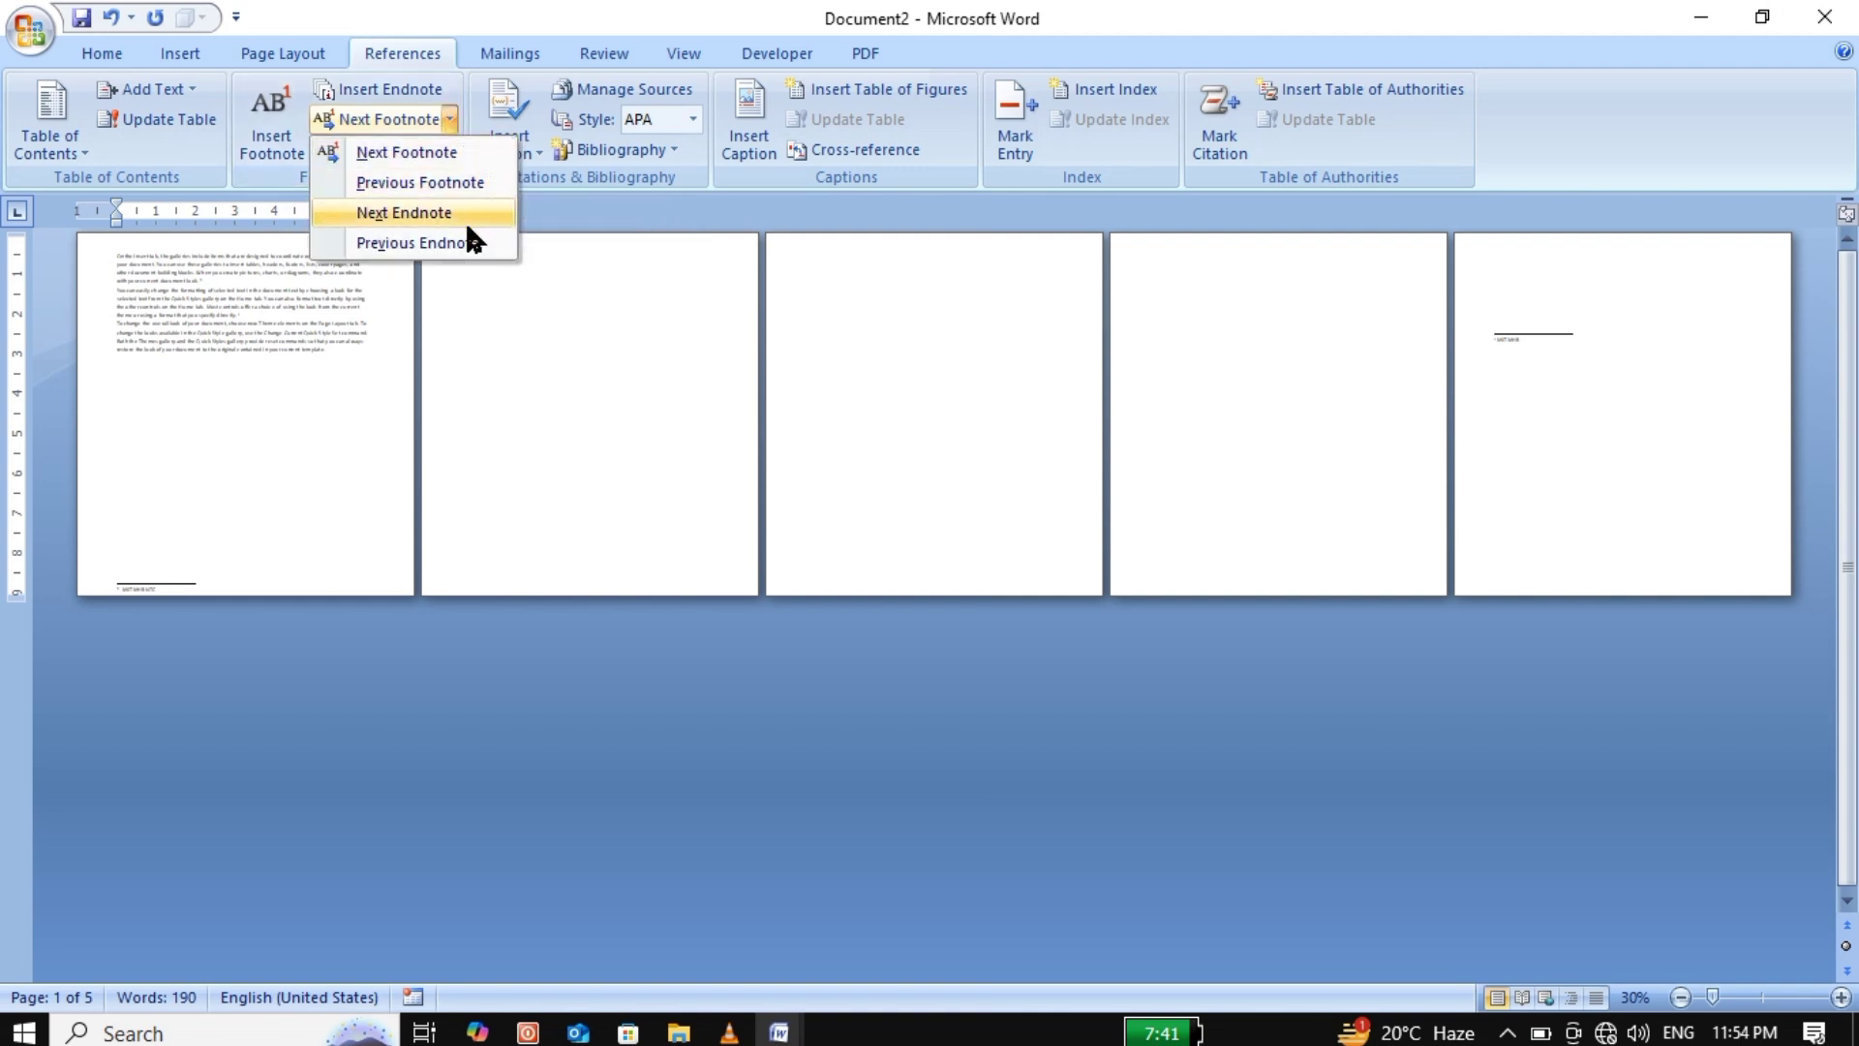
{"action": "left_click", "coordinate": [542, 224]}
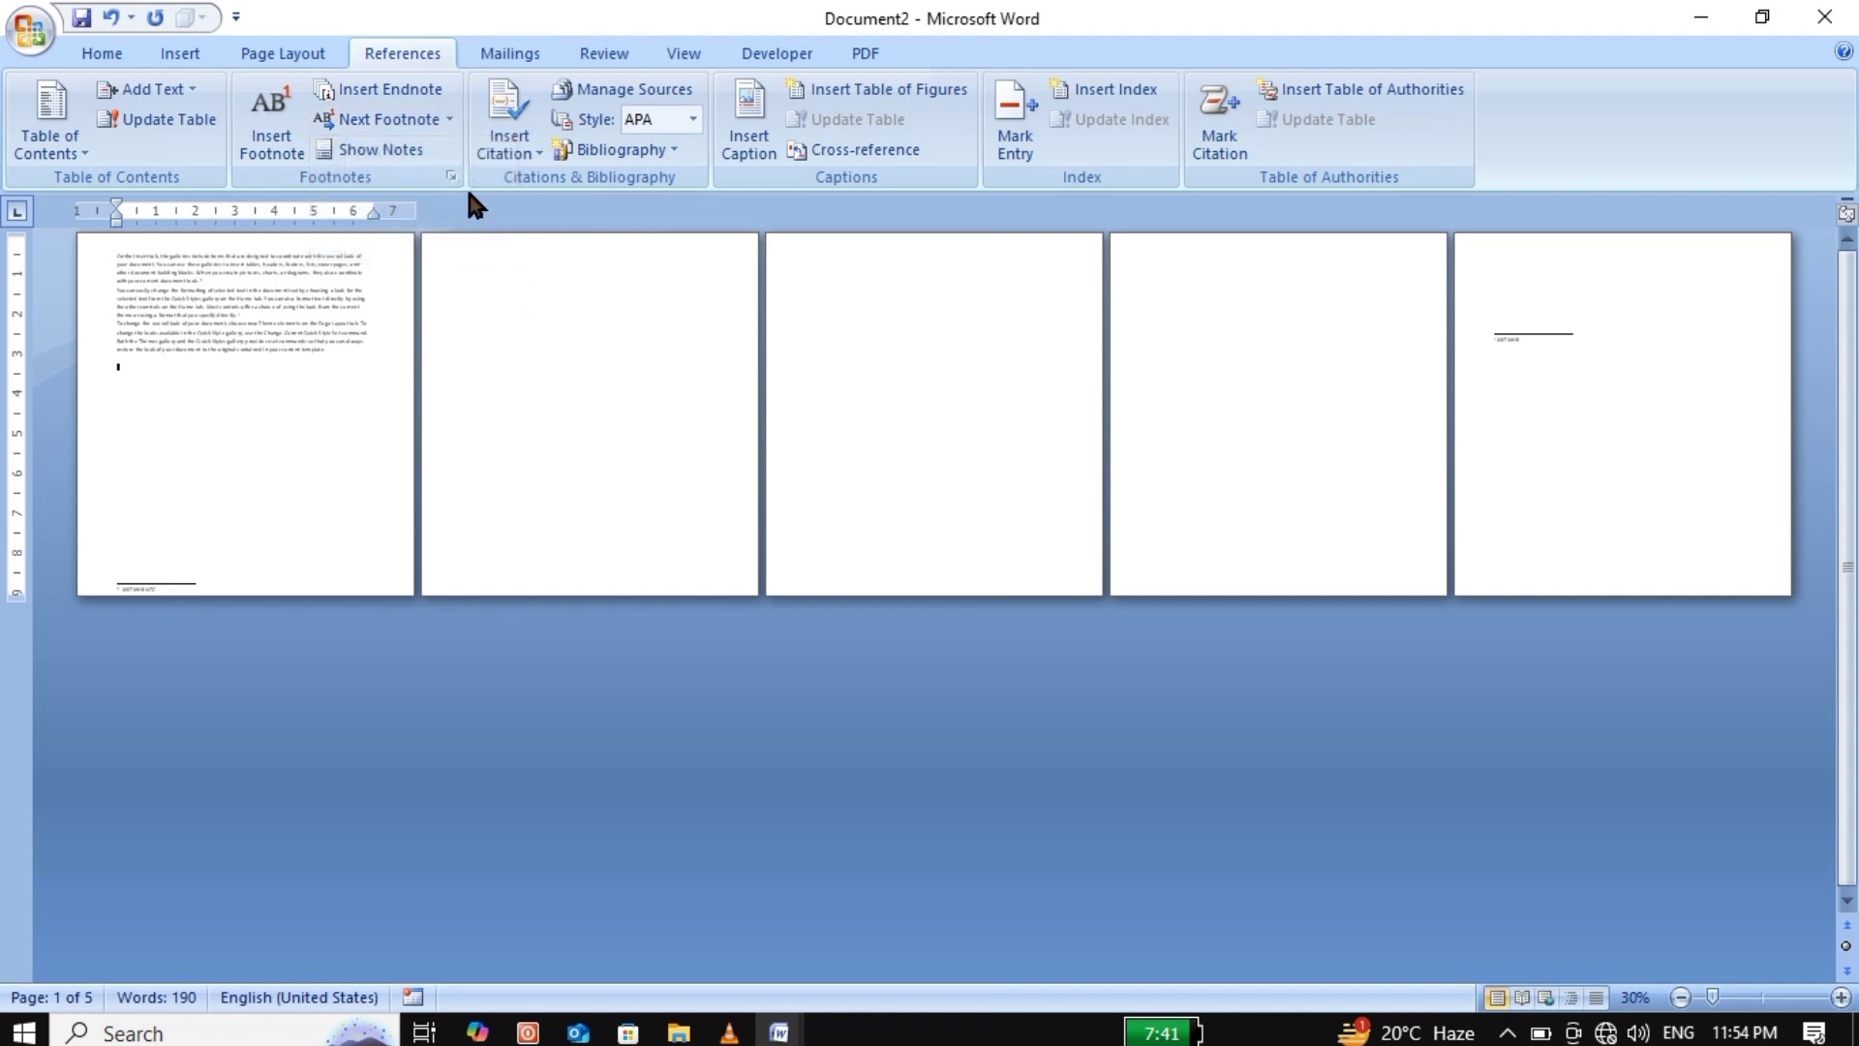
{"action": "left_click", "coordinate": [407, 148]}
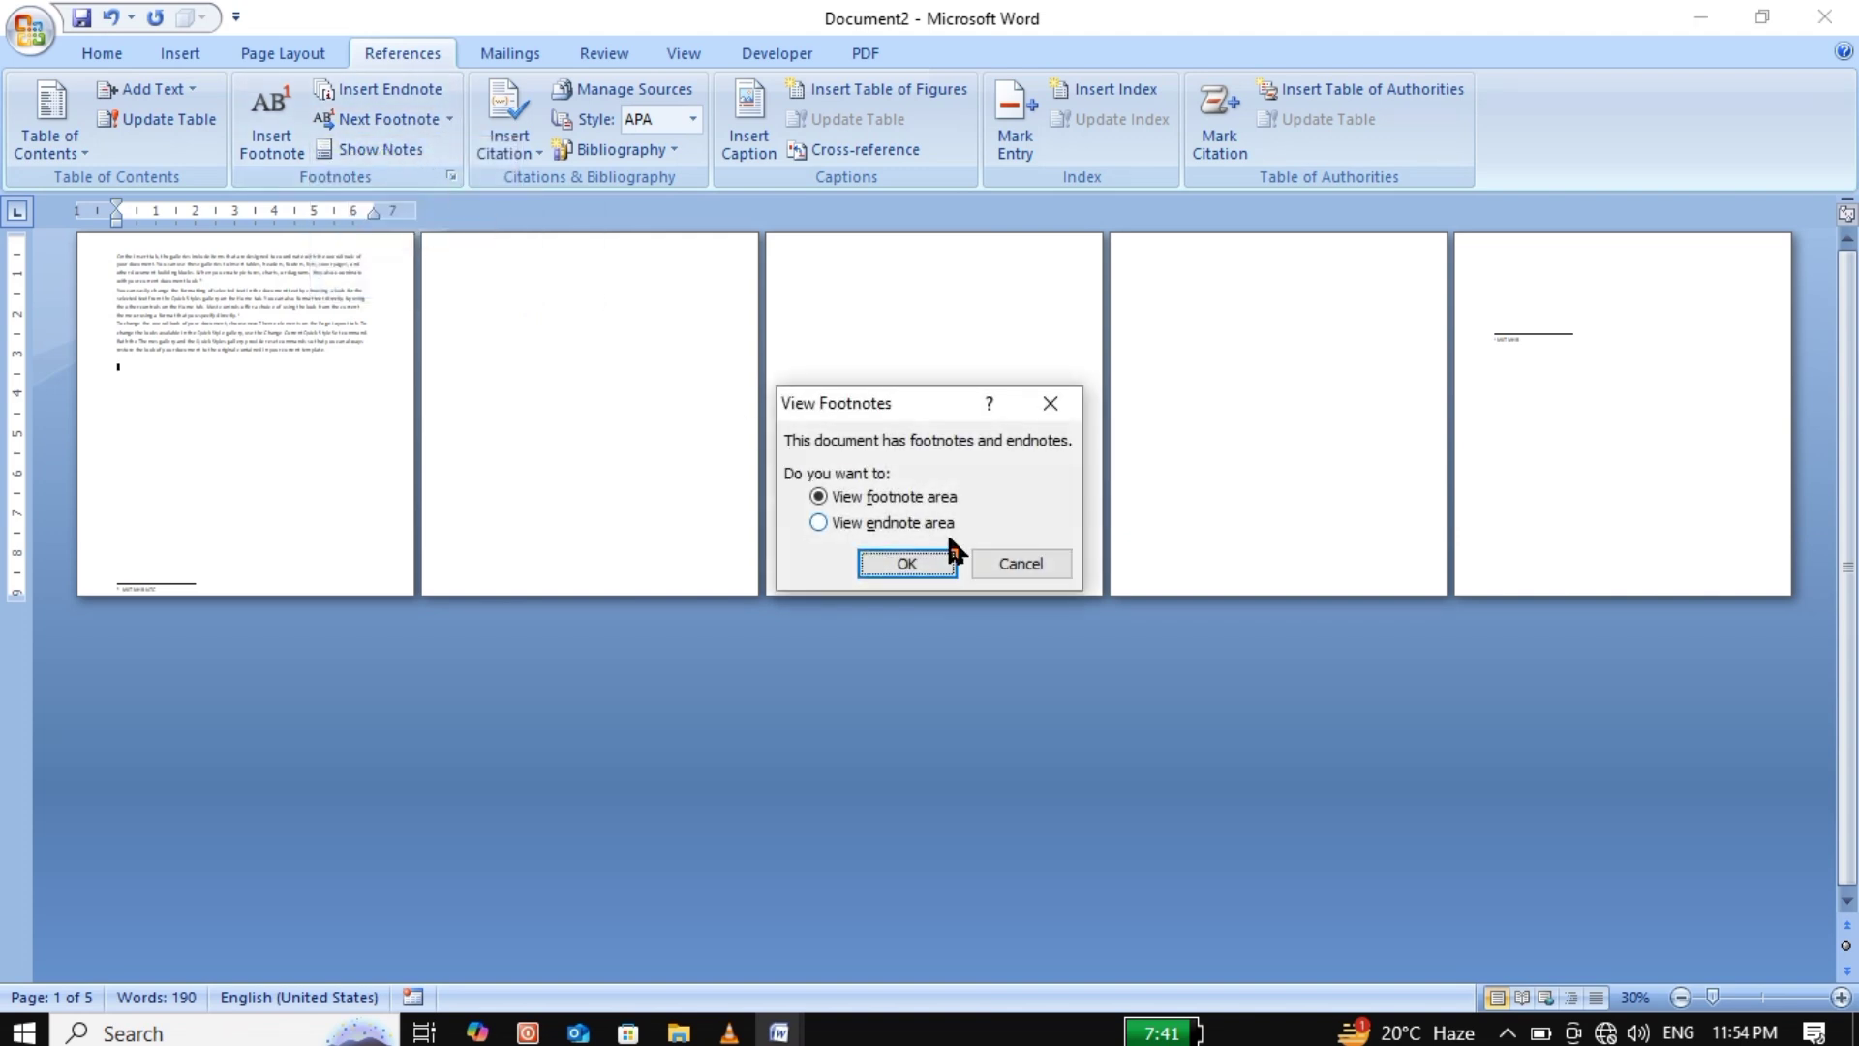
{"action": "left_click", "coordinate": [880, 564]}
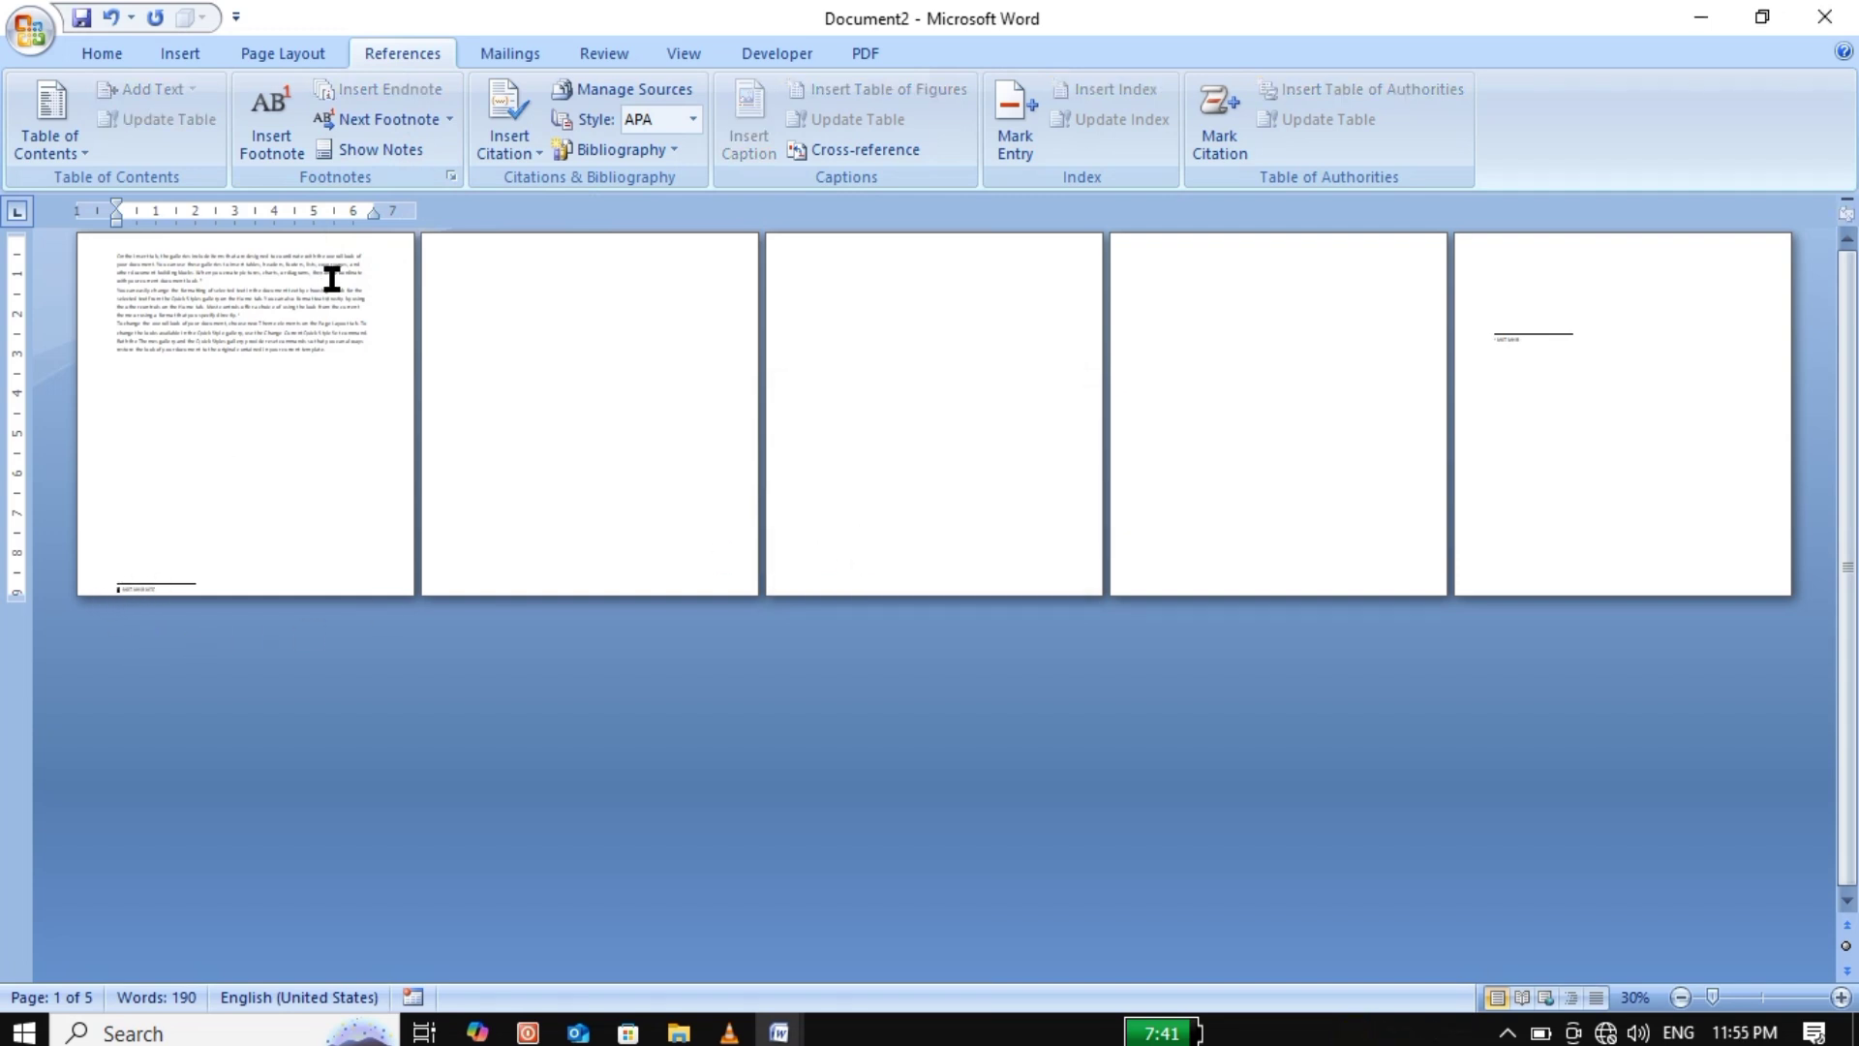
Return from the footnote to its reference mark, and use Show Notes to go to the endnote area.
{"action": "left_click", "coordinate": [391, 150]}
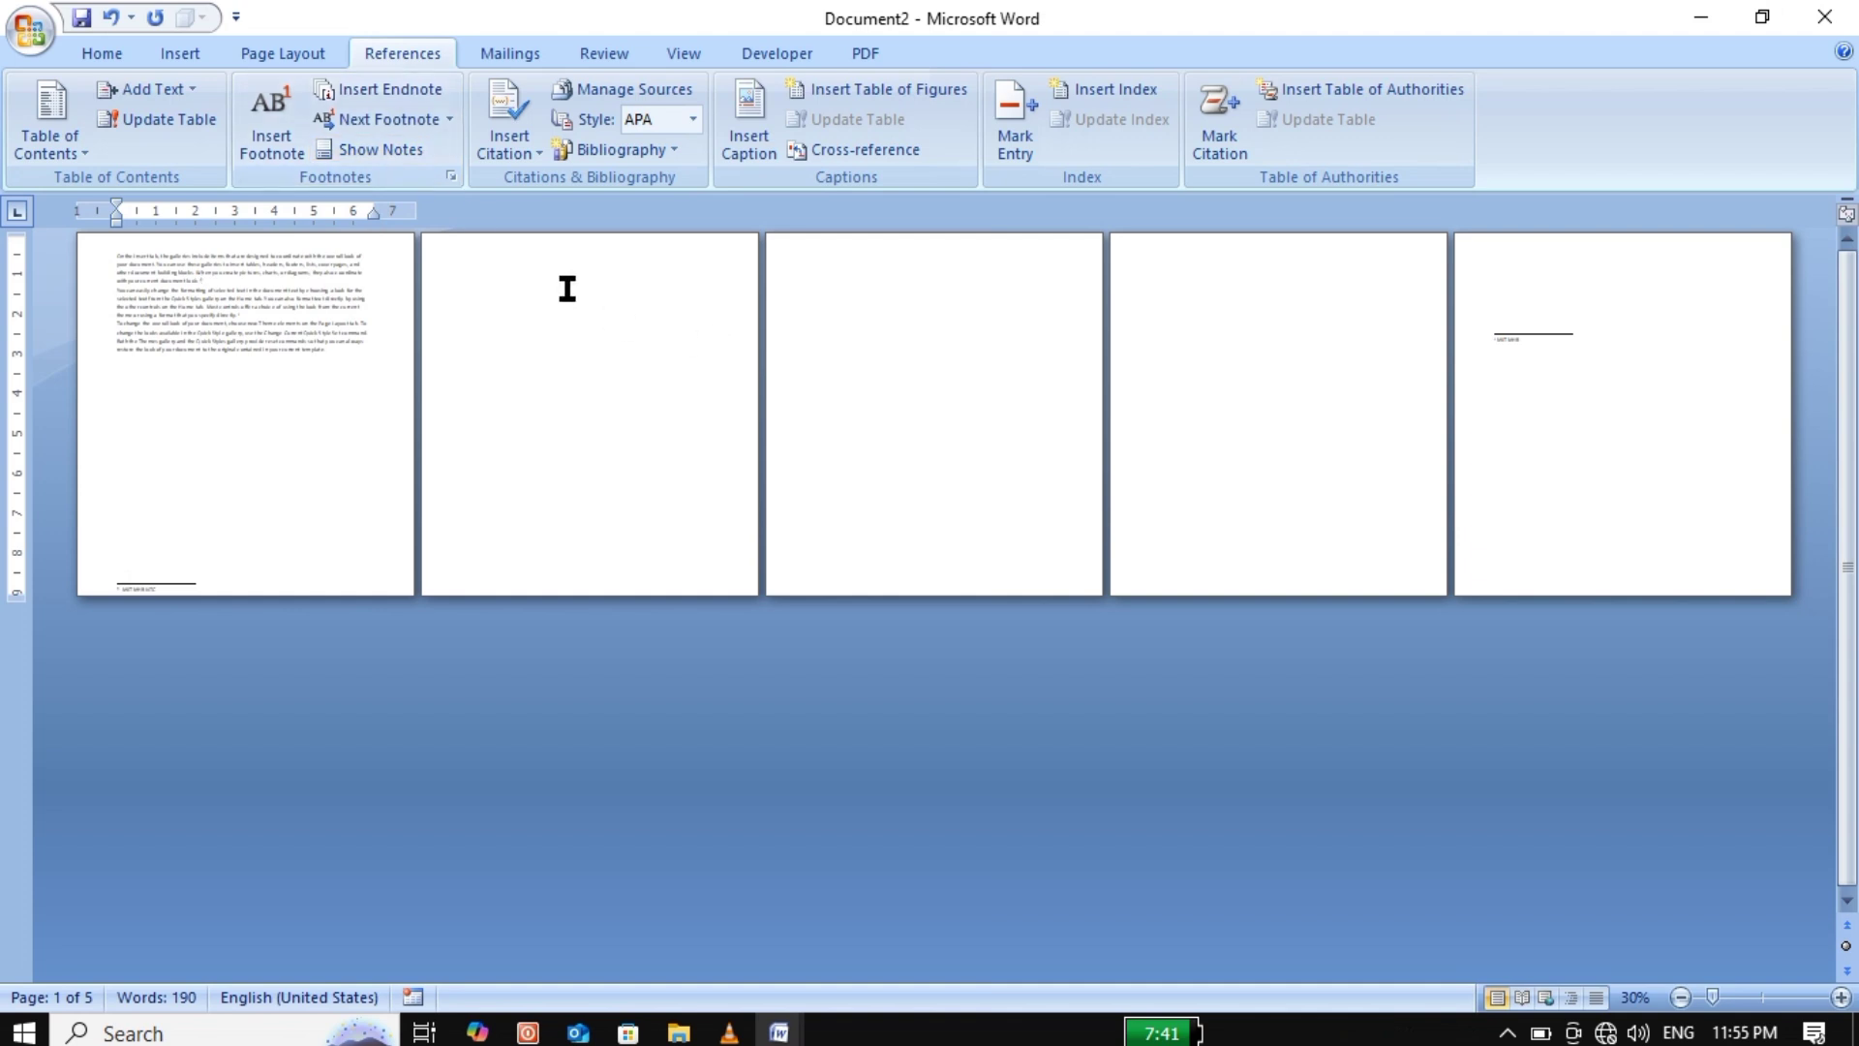
{"action": "left_click", "coordinate": [397, 150]}
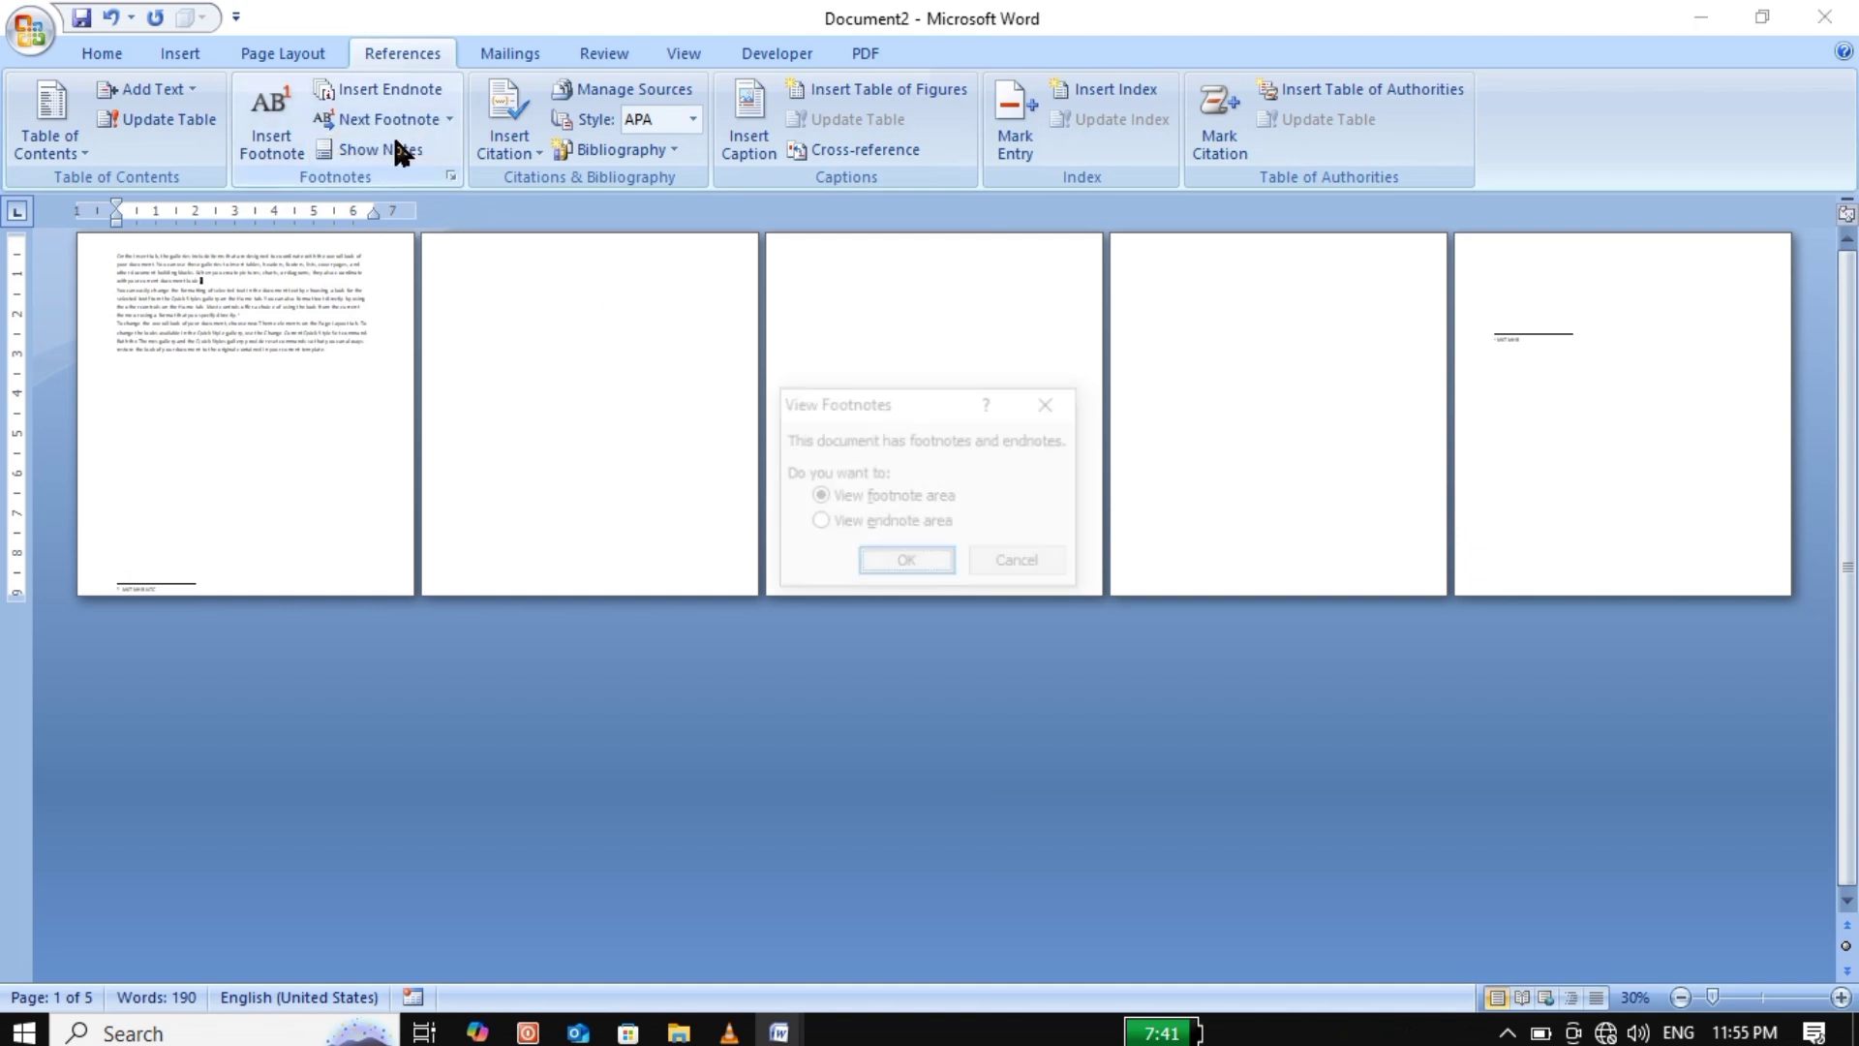
{"action": "left_click", "coordinate": [819, 523]}
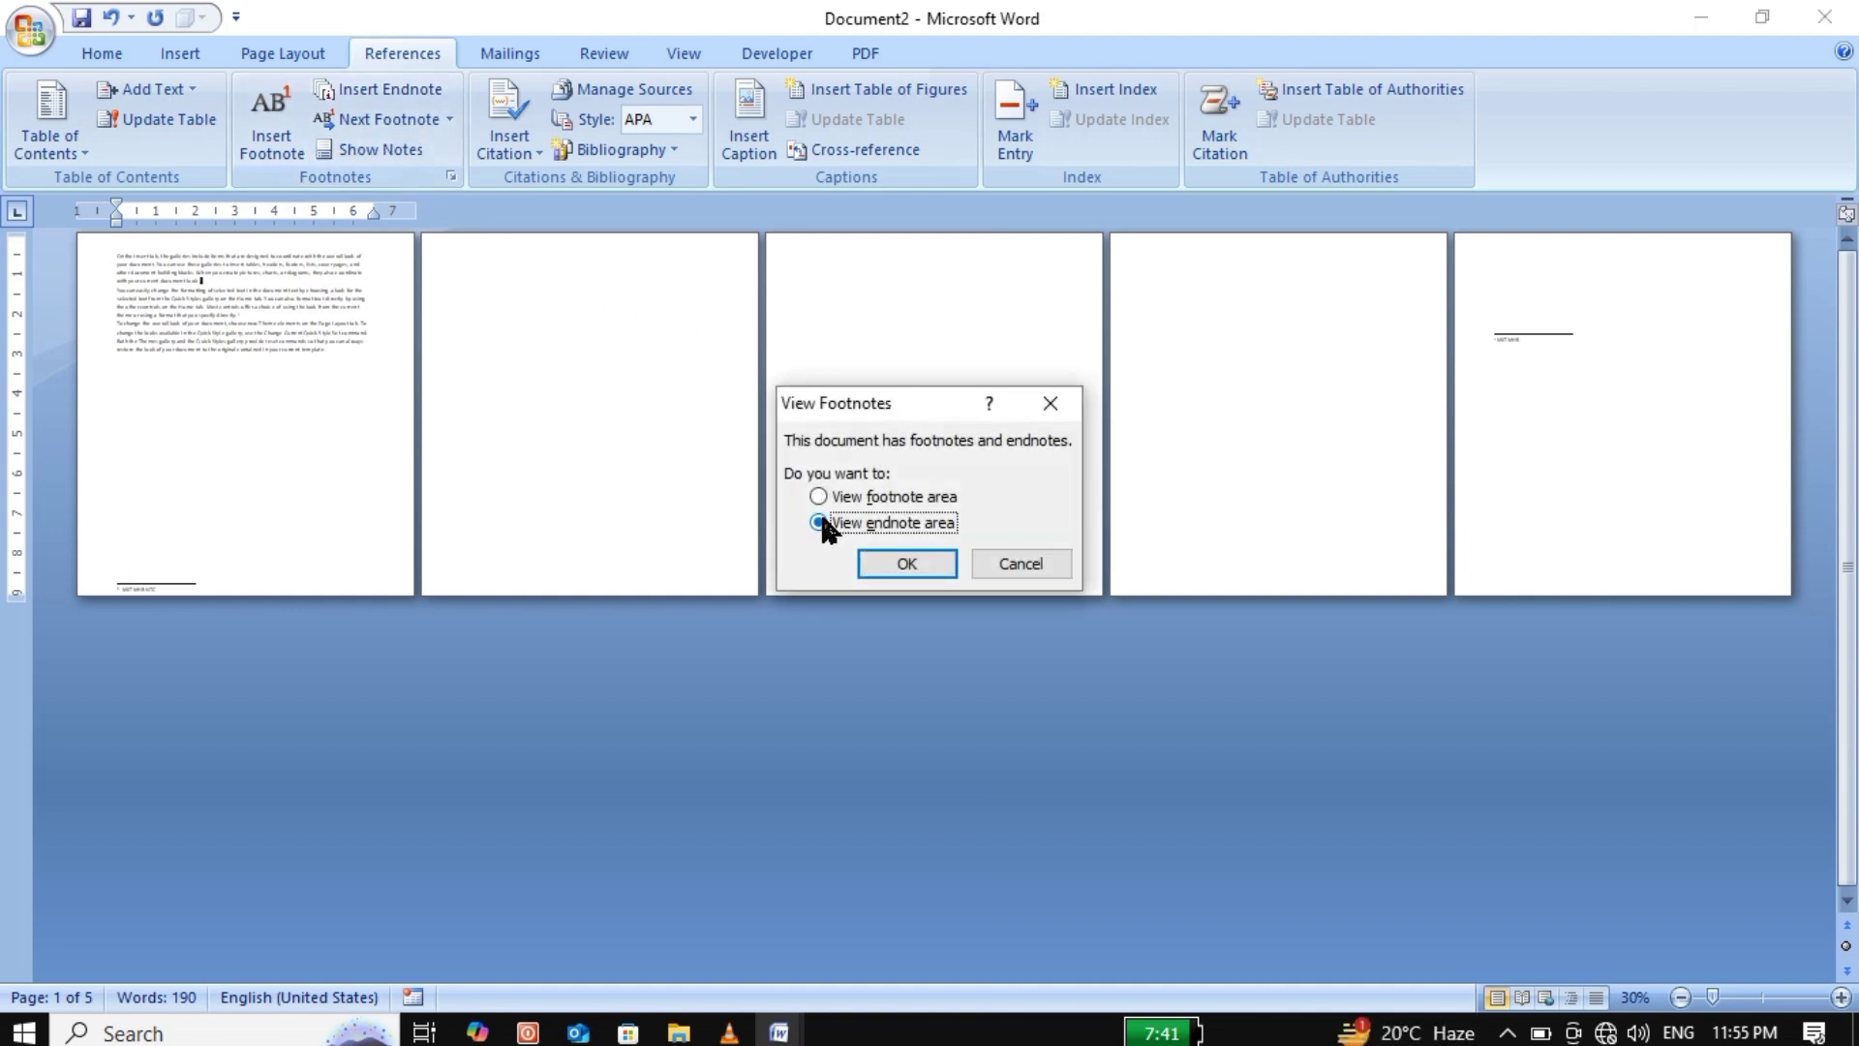
{"action": "left_click", "coordinate": [883, 563]}
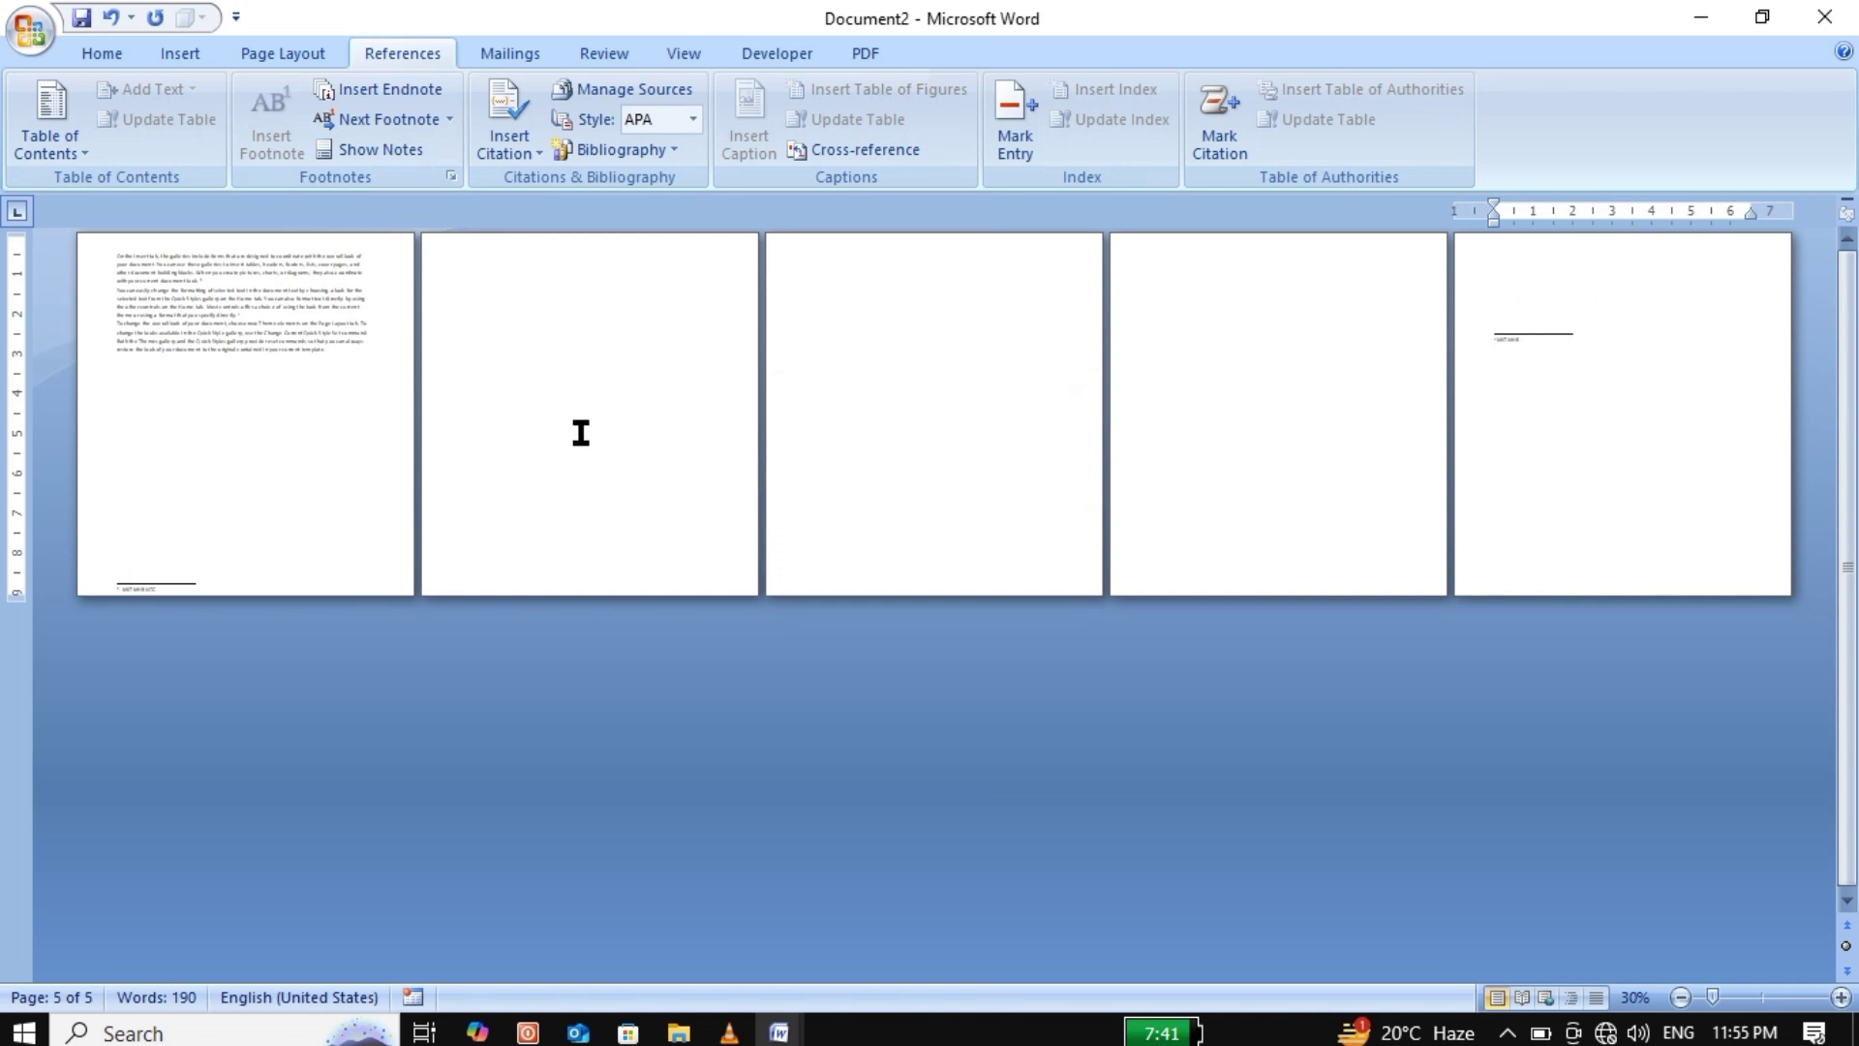
Enlarge the view to 130% to examine the endnote on page 5 and return to the page 1 paragraphs.
{"action": "left_click", "coordinate": [1840, 997]}
{"action": "left_click", "coordinate": [1840, 997]}
{"action": "left_click", "coordinate": [1840, 997]}
{"action": "left_click", "coordinate": [1840, 998]}
{"action": "left_click", "coordinate": [1840, 998]}
{"action": "left_click", "coordinate": [1840, 997]}
{"action": "left_click", "coordinate": [1840, 997]}
{"action": "left_click", "coordinate": [1840, 998]}
{"action": "left_click", "coordinate": [1840, 997]}
{"action": "left_click", "coordinate": [1840, 997]}
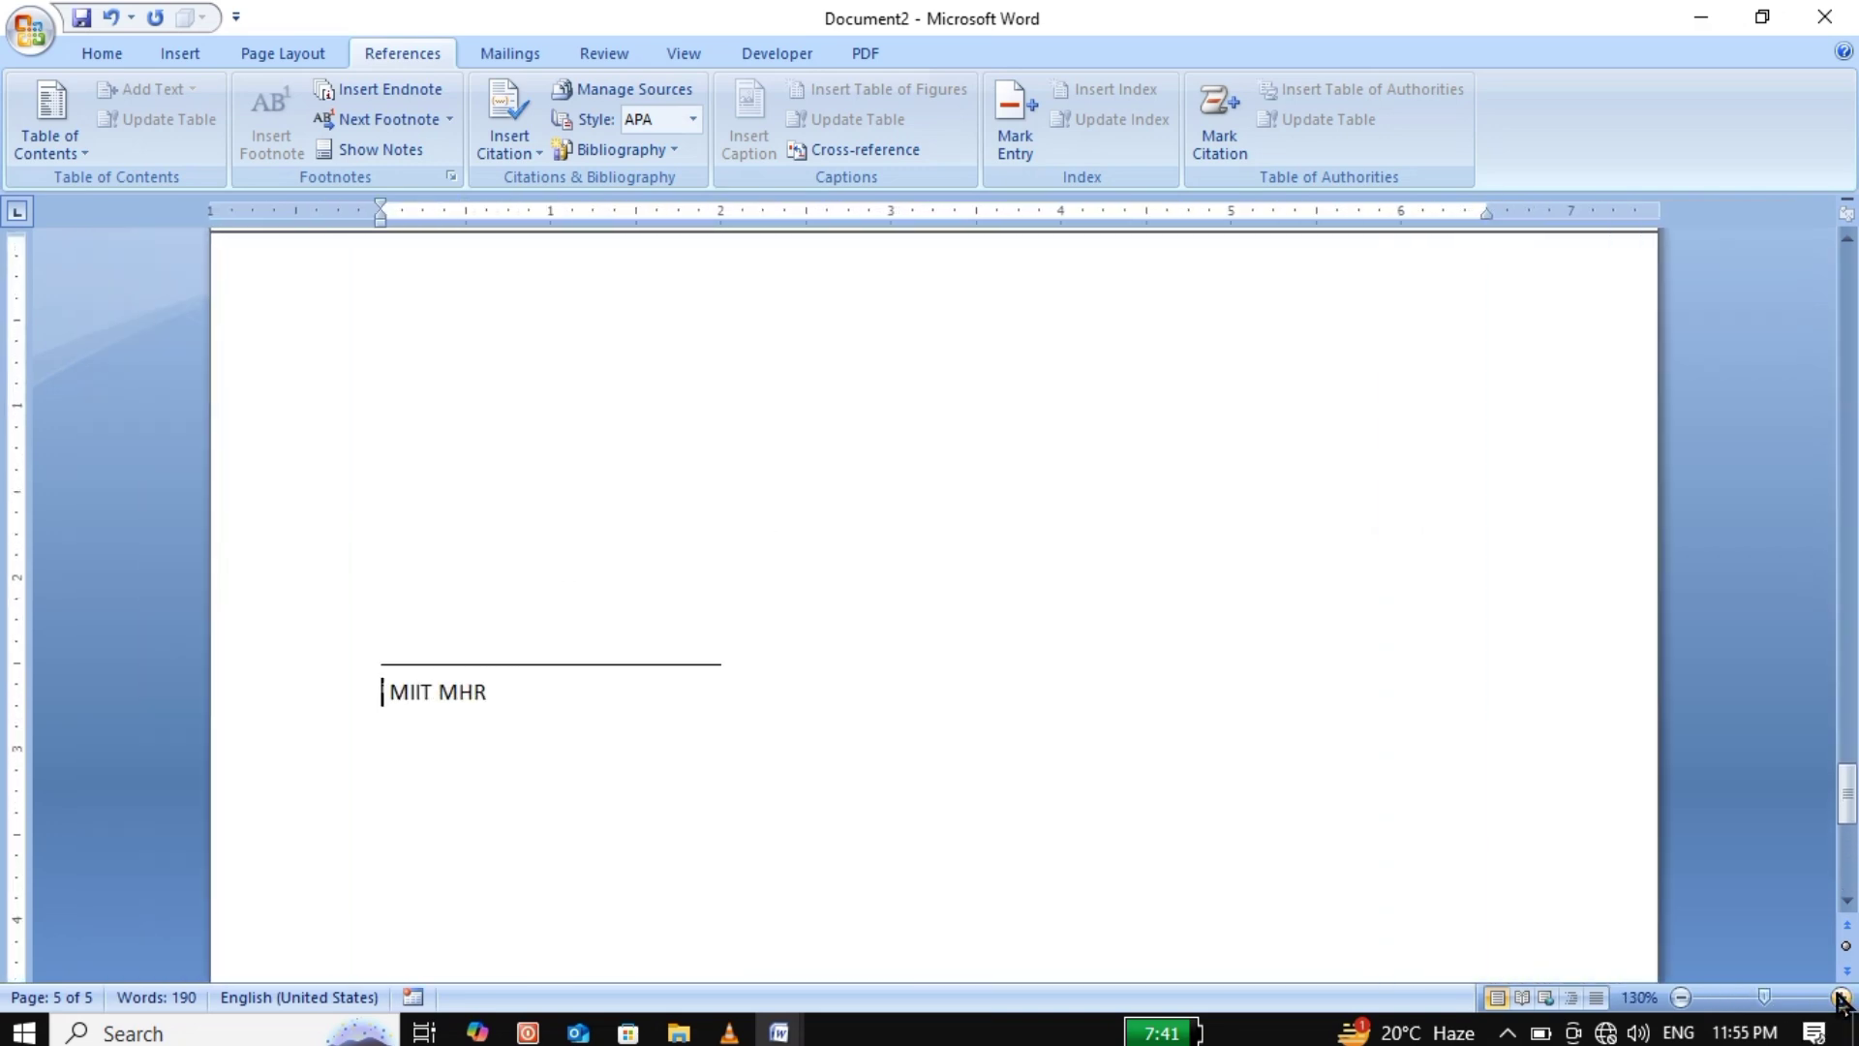
{"action": "left_click_drag", "start_coordinate": [1852, 828], "coordinate": [1792, 160]}
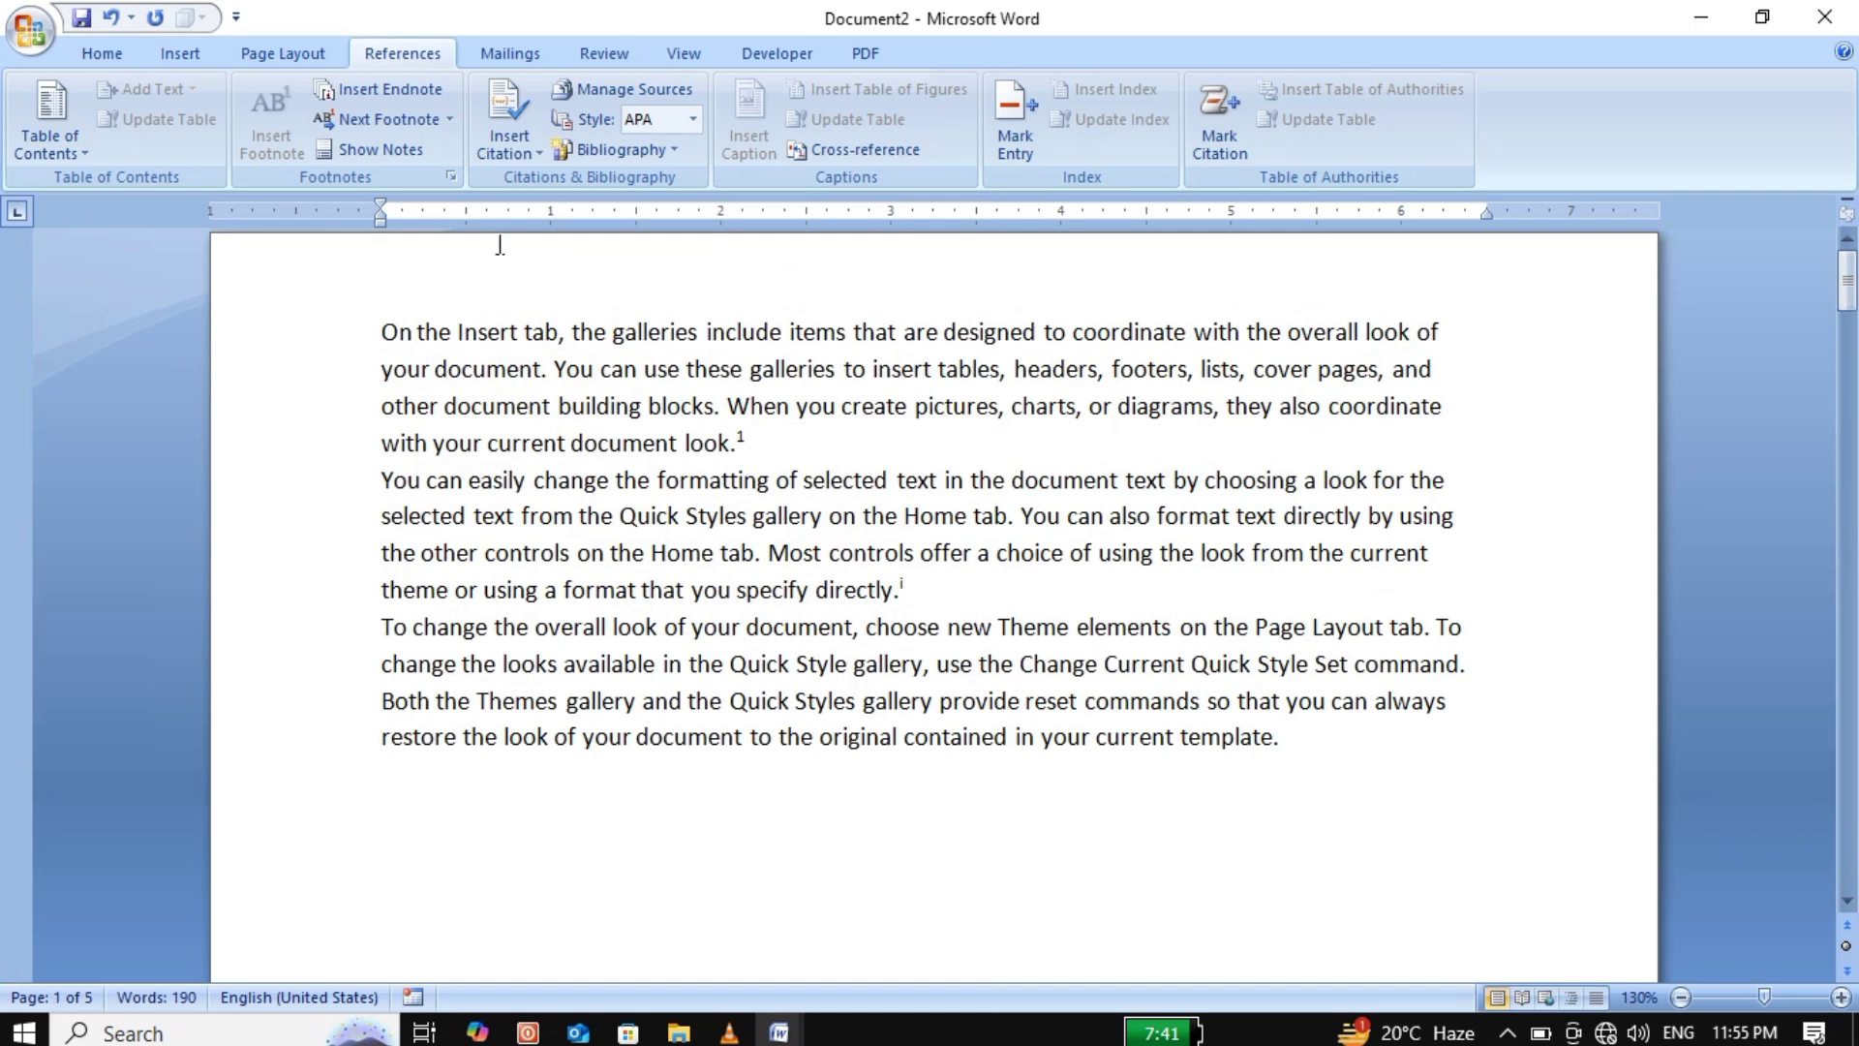
Start a new citation source of type Book, keeping the Default language.
{"action": "left_click", "coordinate": [539, 153]}
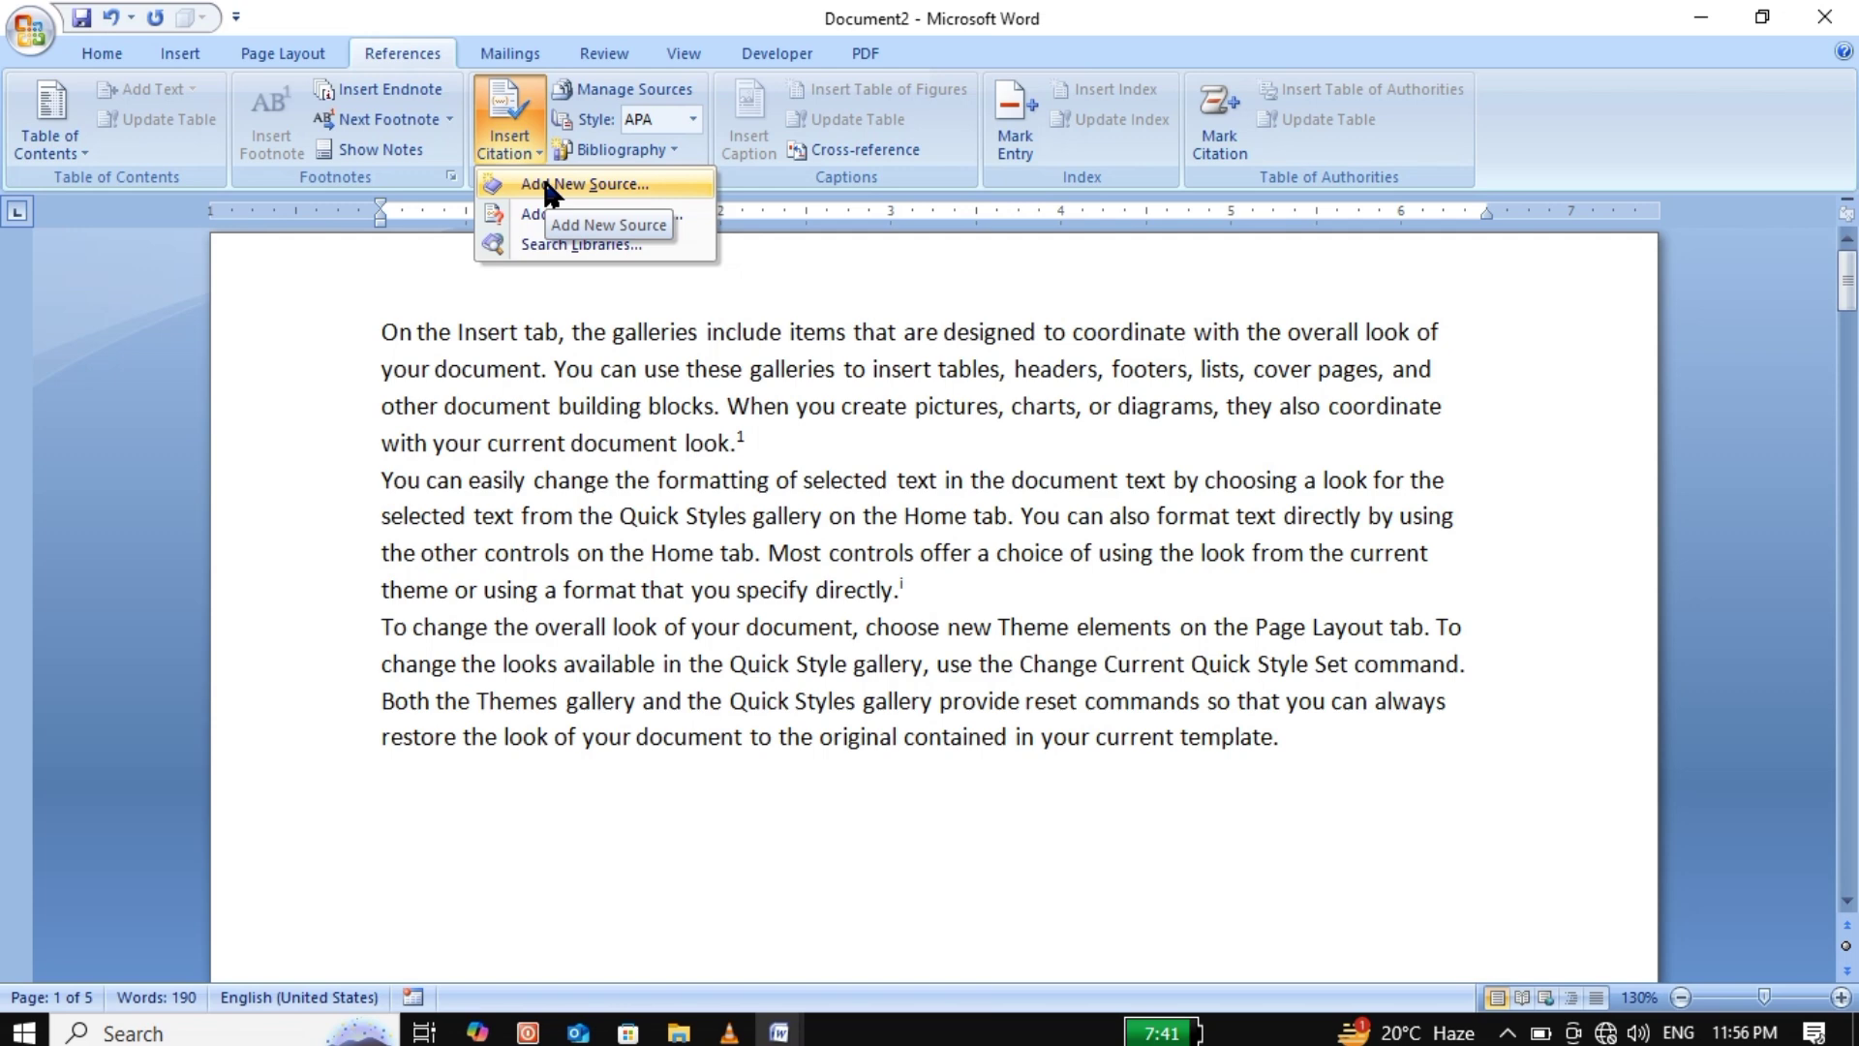
{"action": "left_click", "coordinate": [544, 184]}
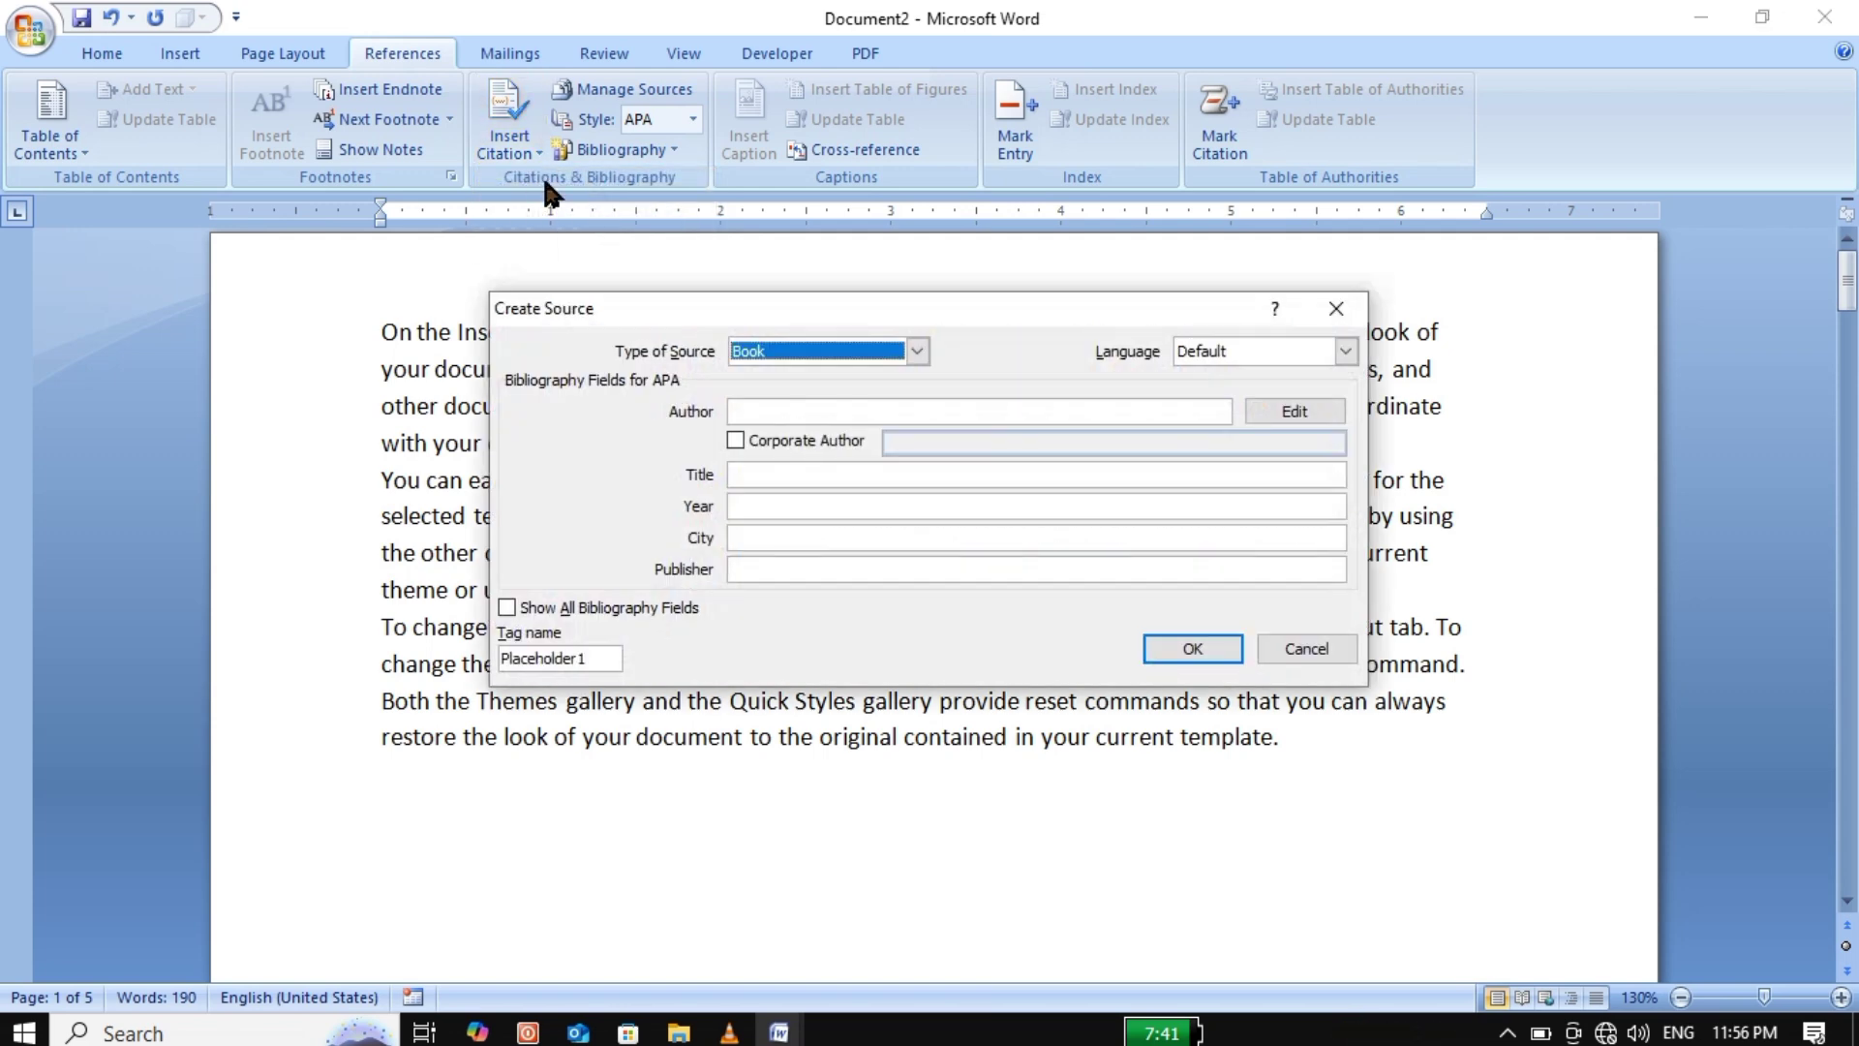
{"action": "left_click", "coordinate": [916, 351]}
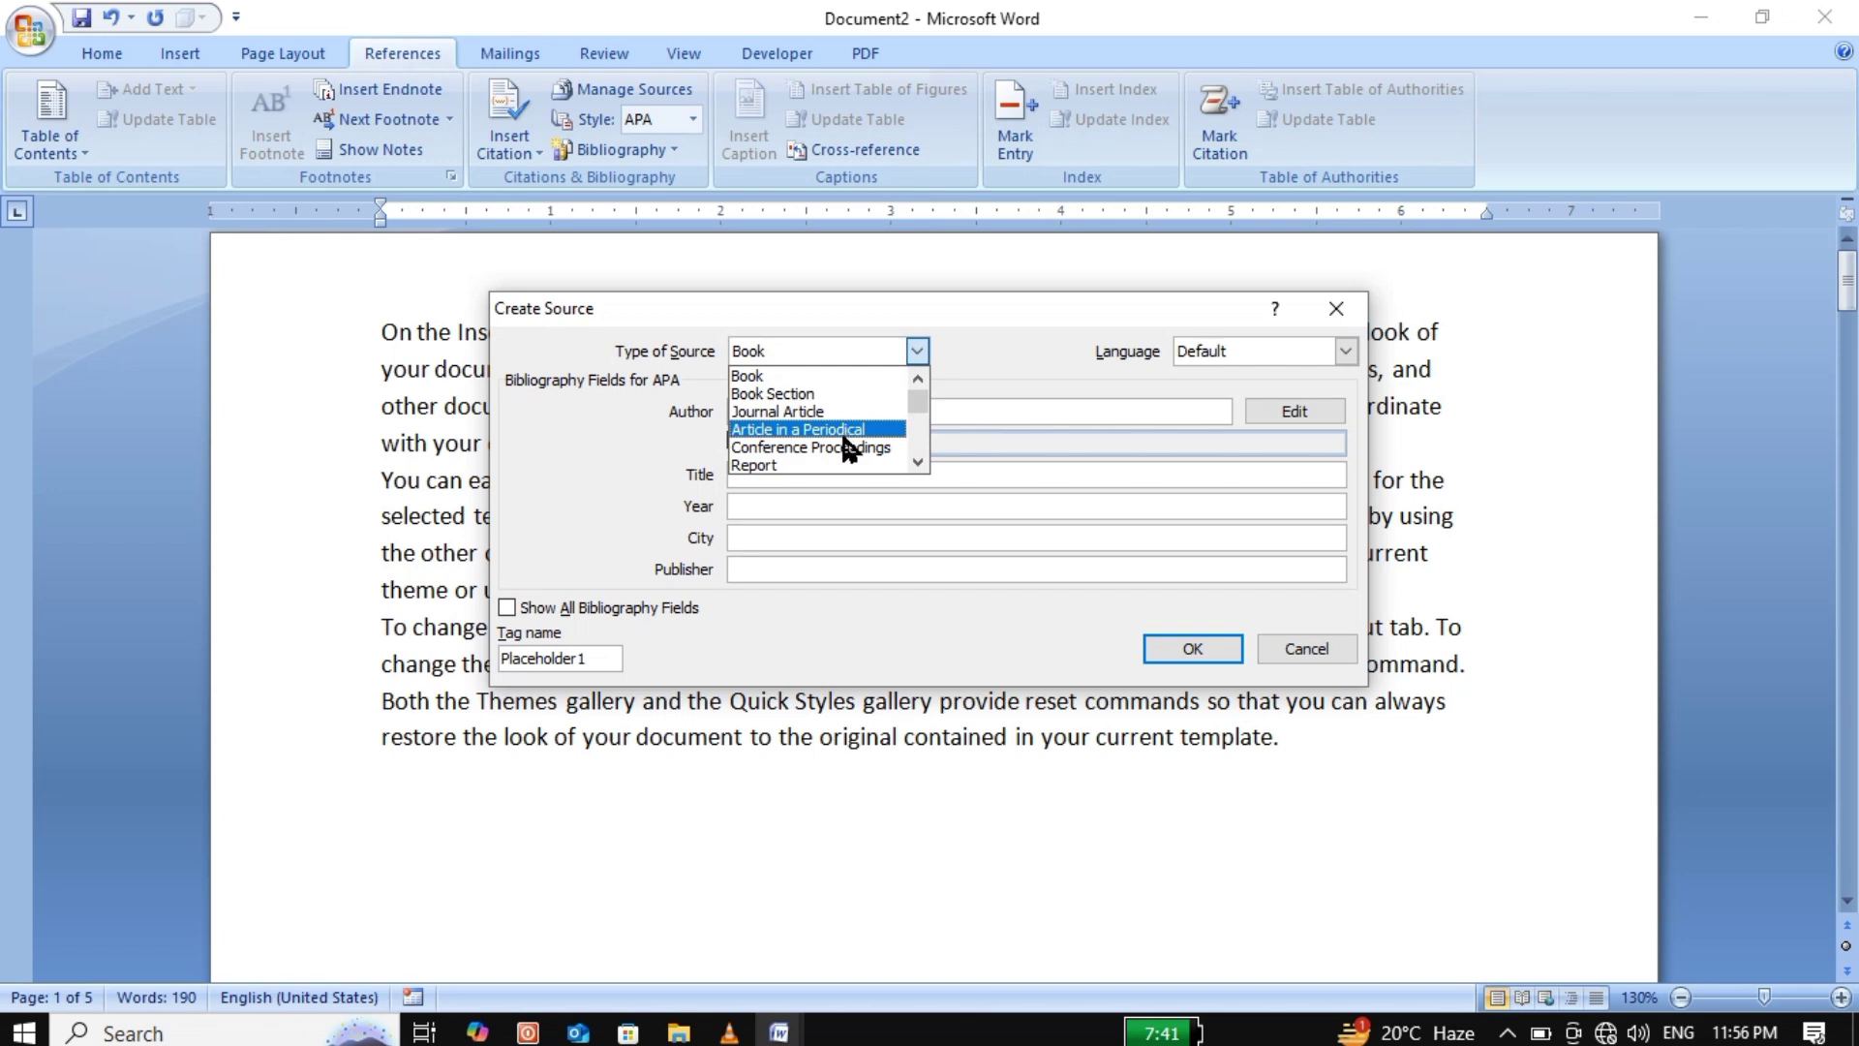
{"action": "left_click", "coordinate": [771, 376]}
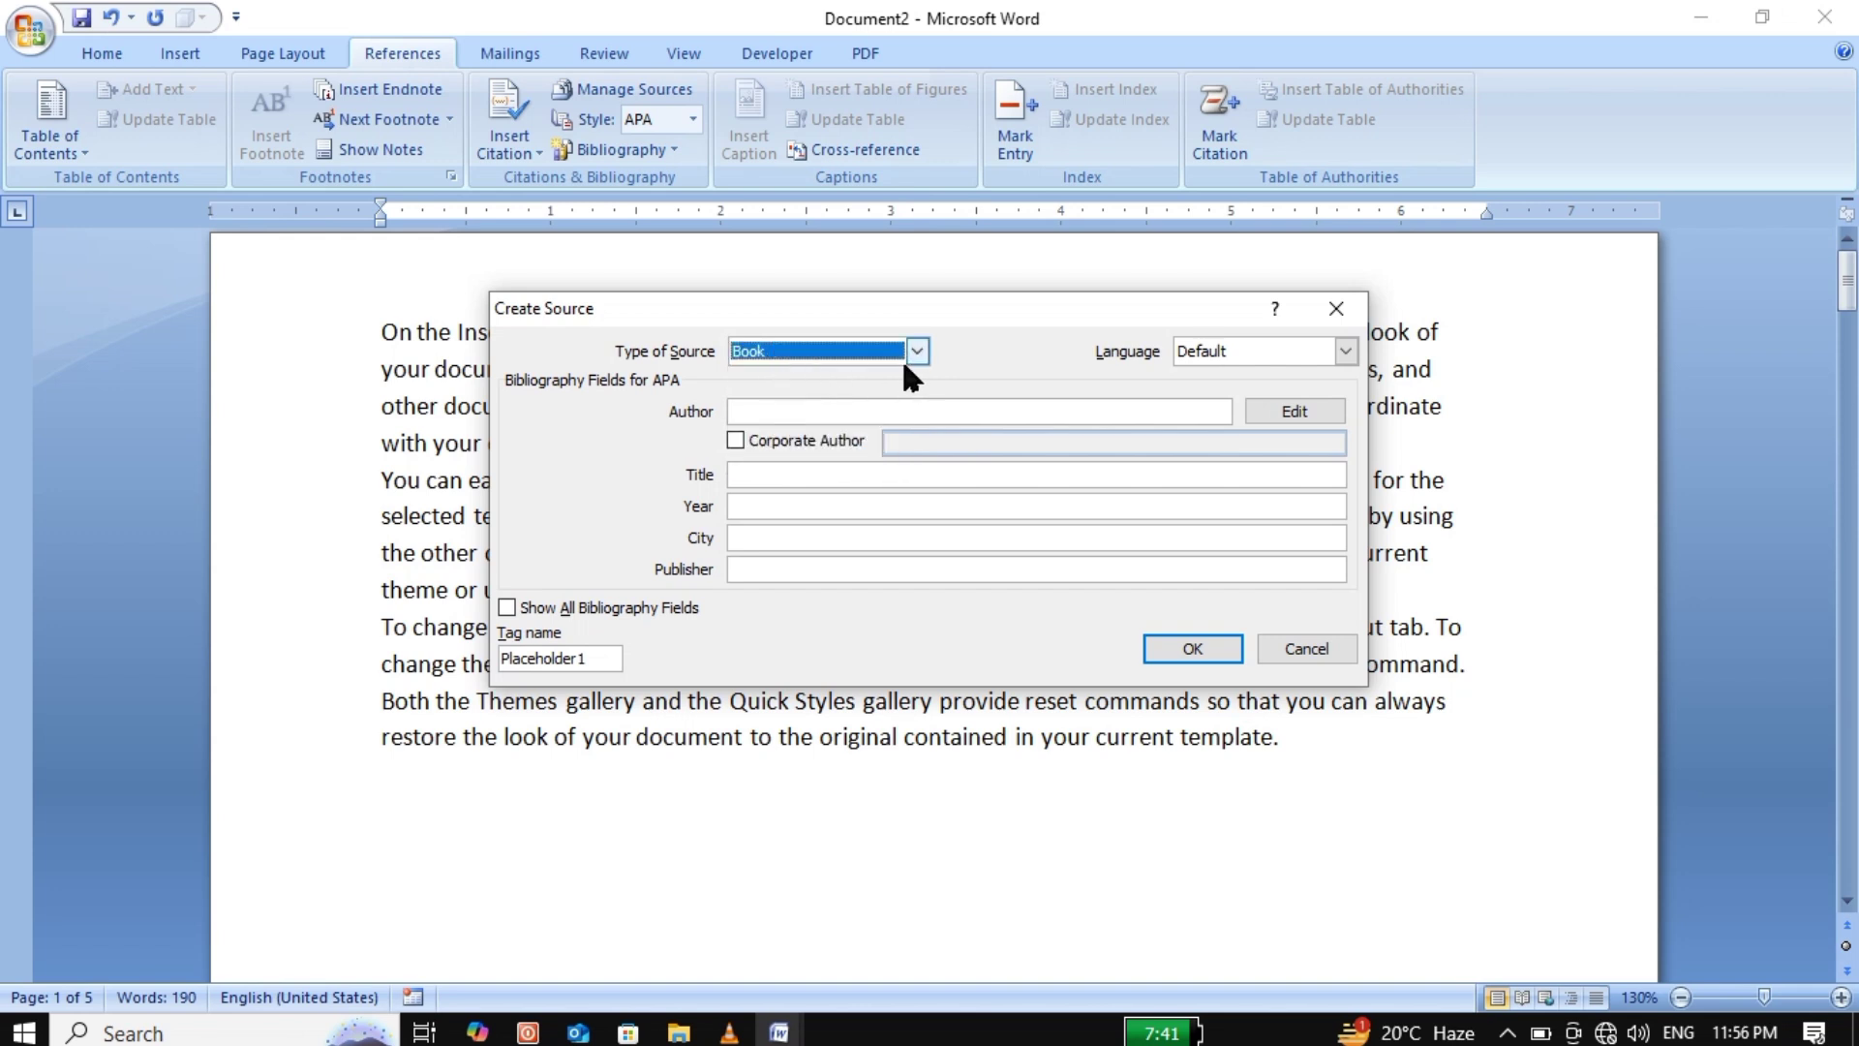
{"action": "left_click", "coordinate": [1346, 353]}
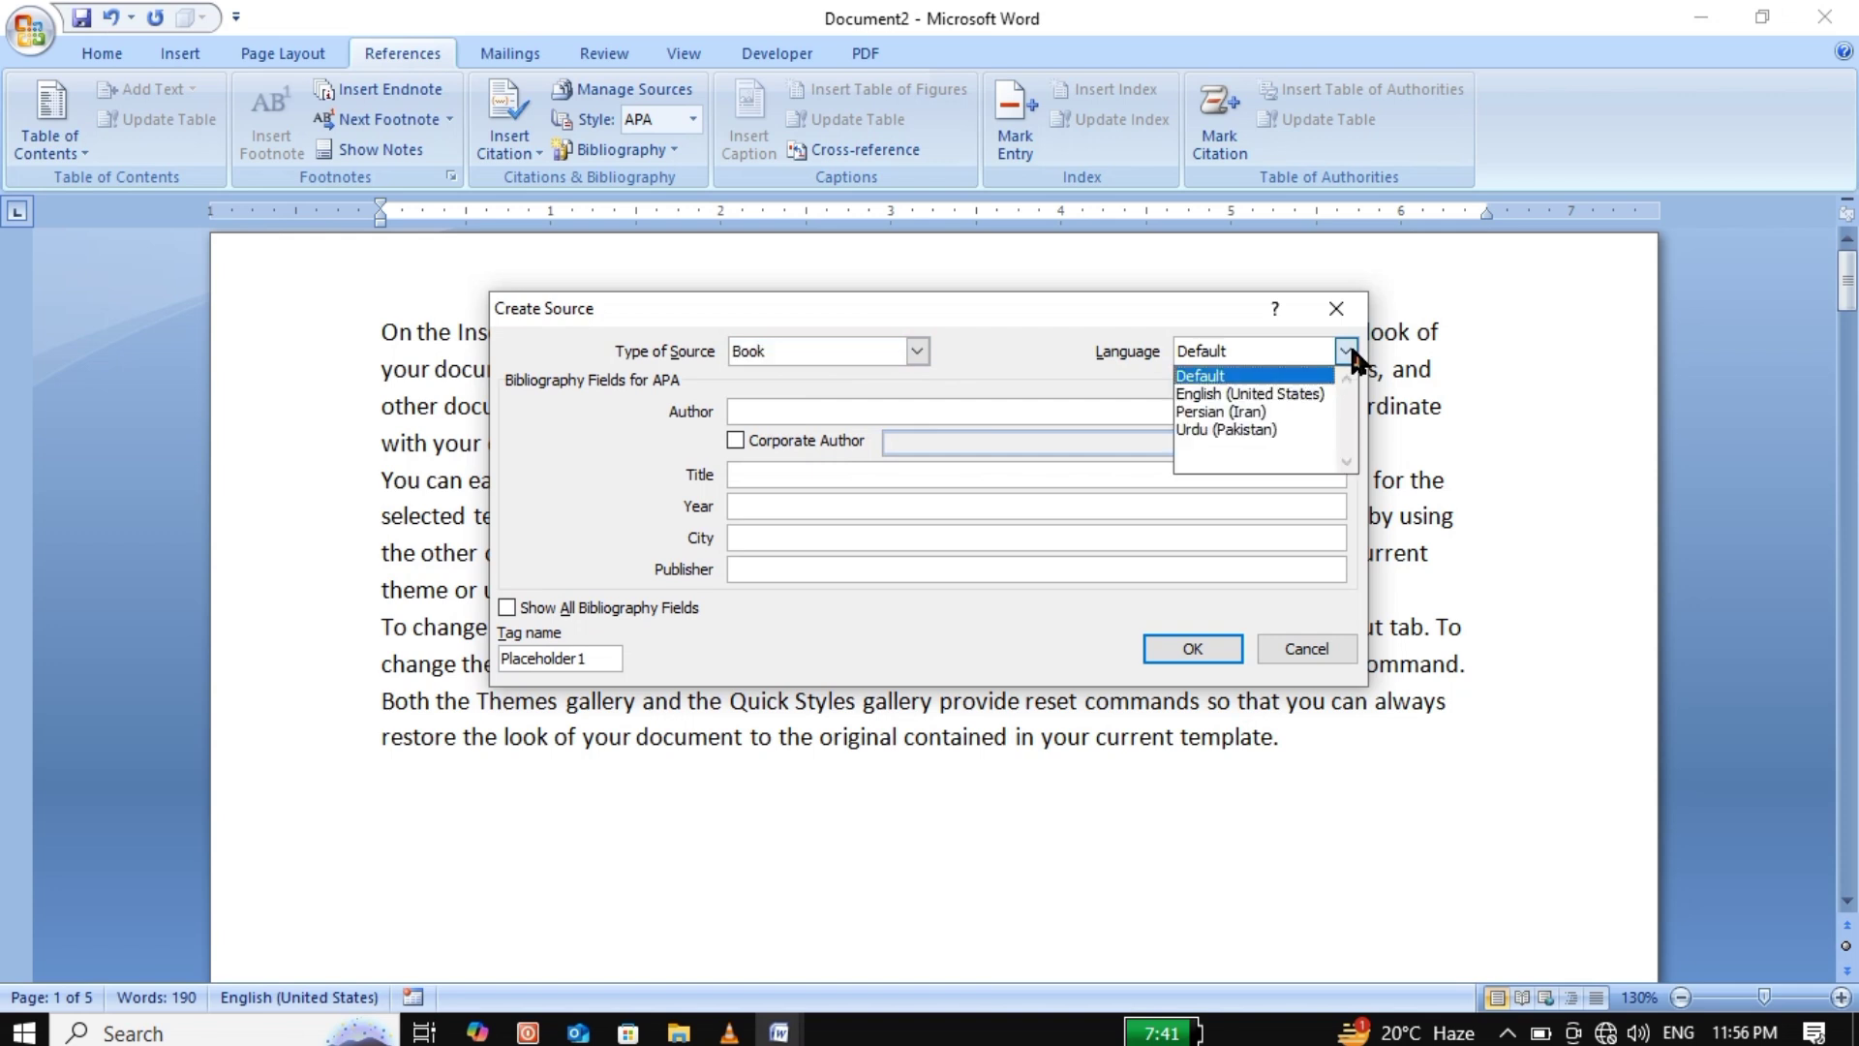
{"action": "left_click", "coordinate": [1352, 352]}
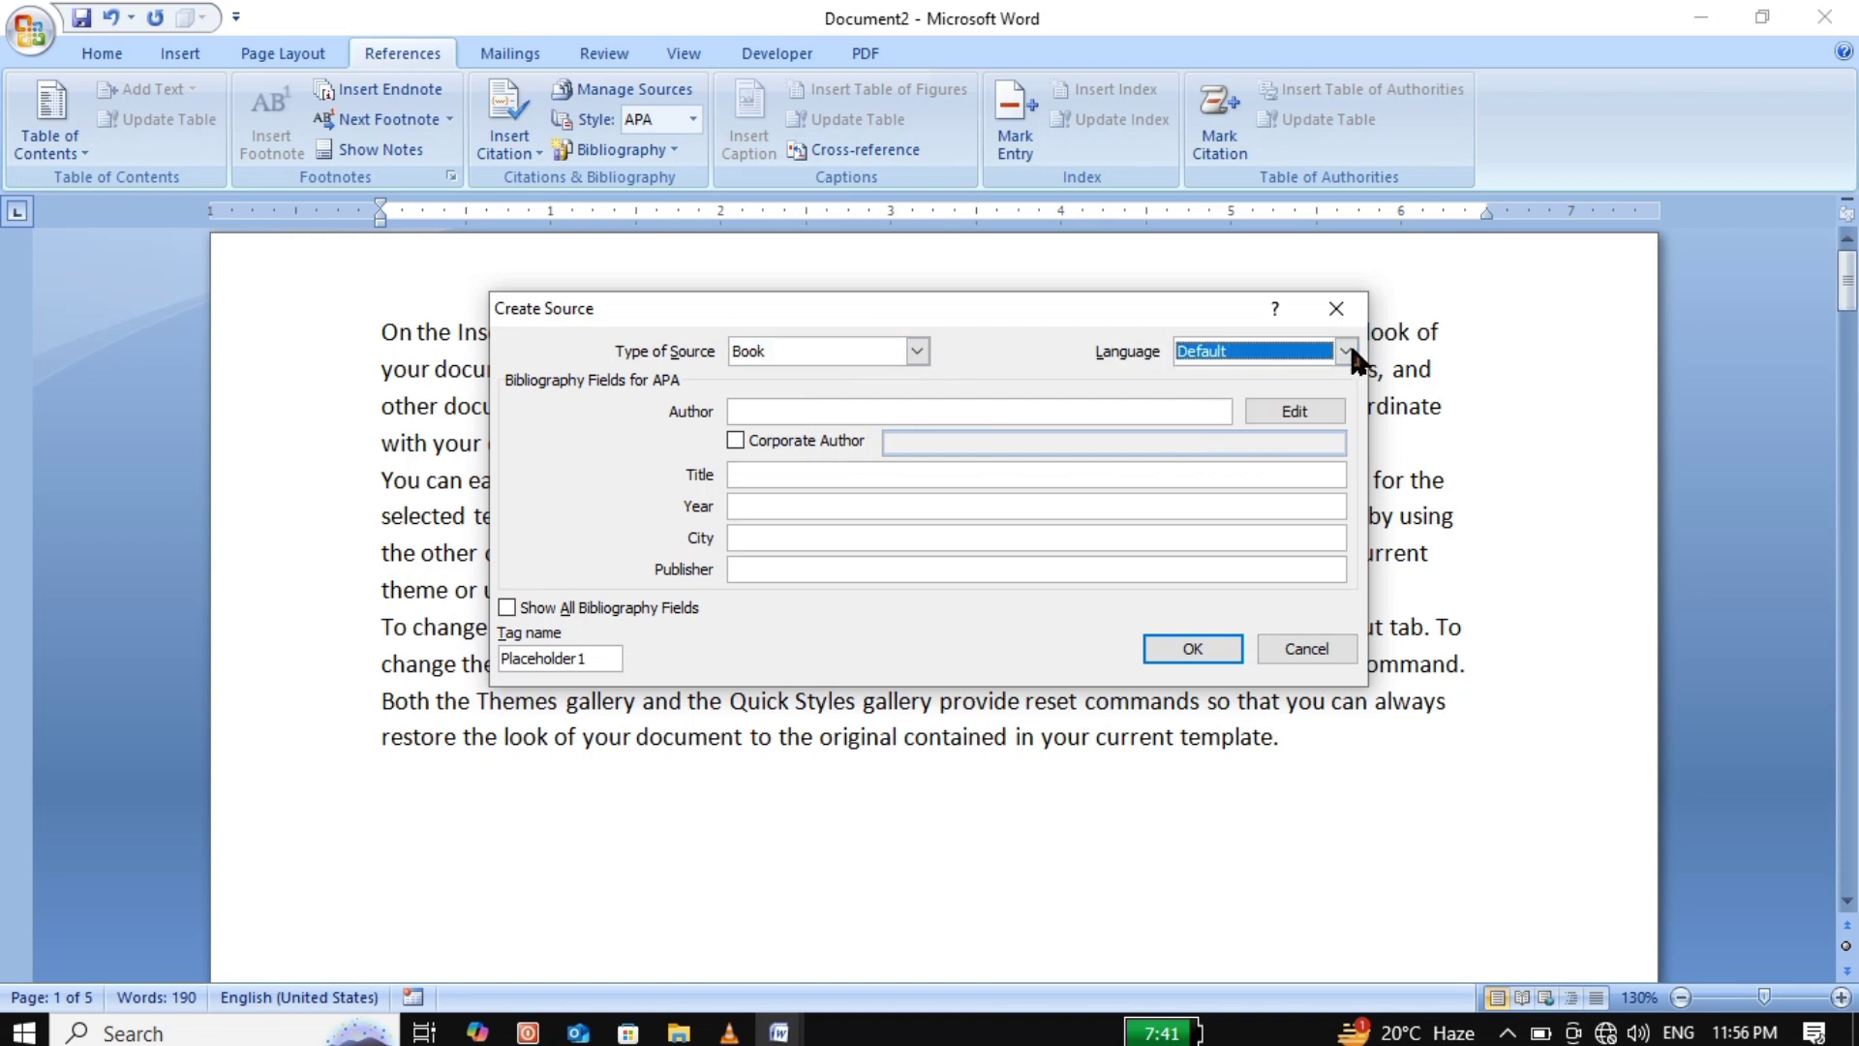
Enter the author's name without the Corporate Author option and give the source the title ONLINE COMPUTER.
{"action": "left_click", "coordinate": [835, 411]}
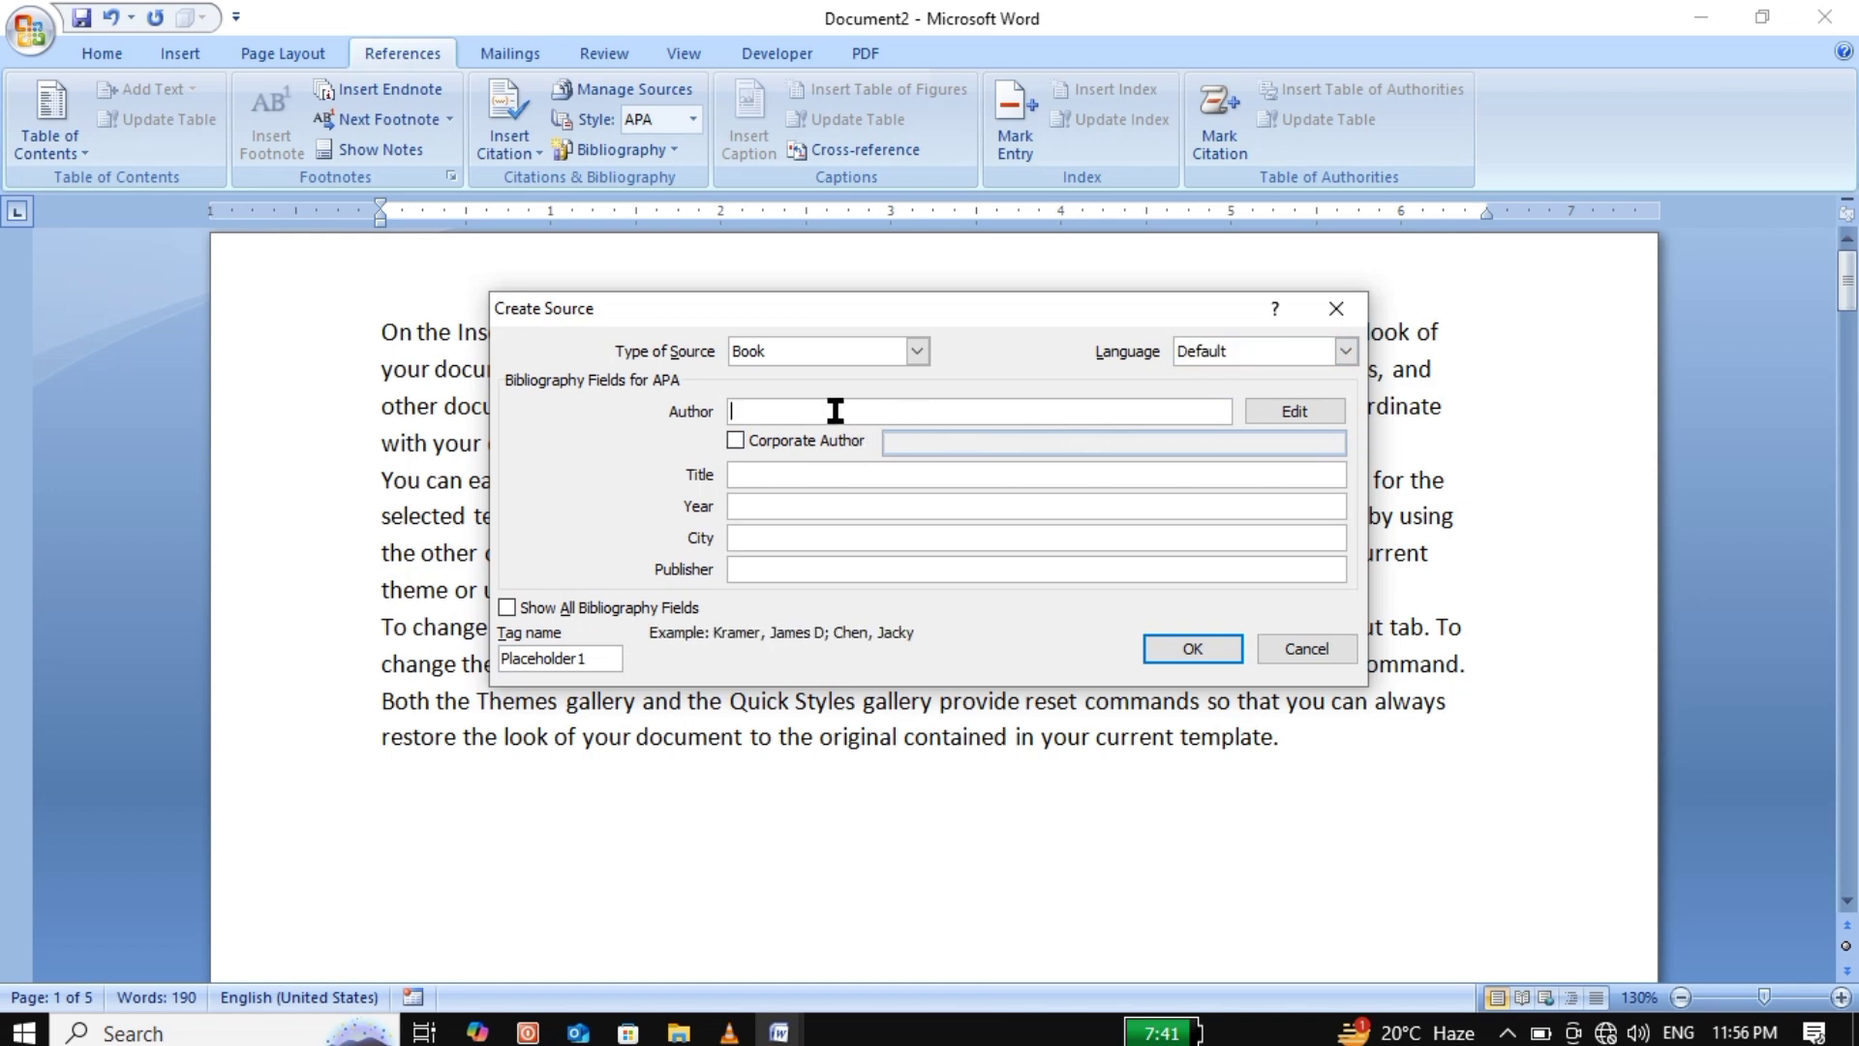
{"action": "type", "text": "SAJID"}
{"action": "left_click", "coordinate": [735, 441]}
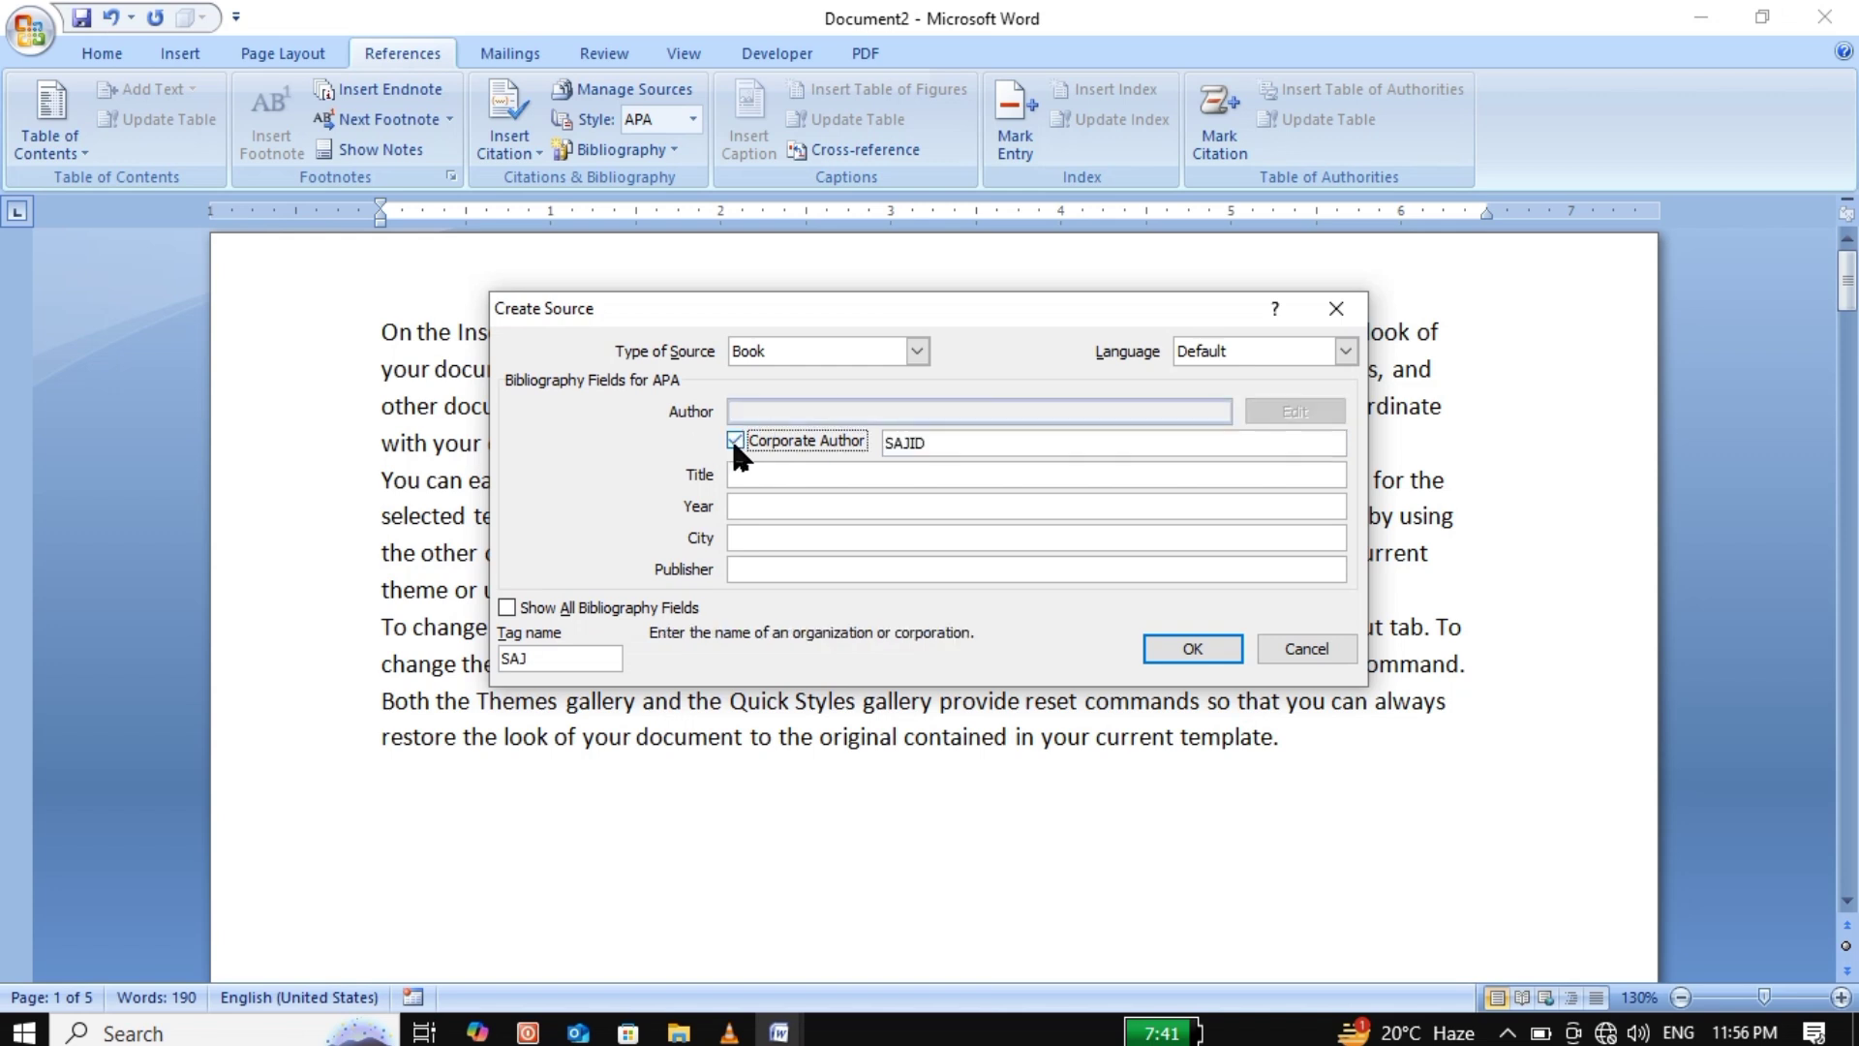
{"action": "left_click", "coordinate": [735, 441]}
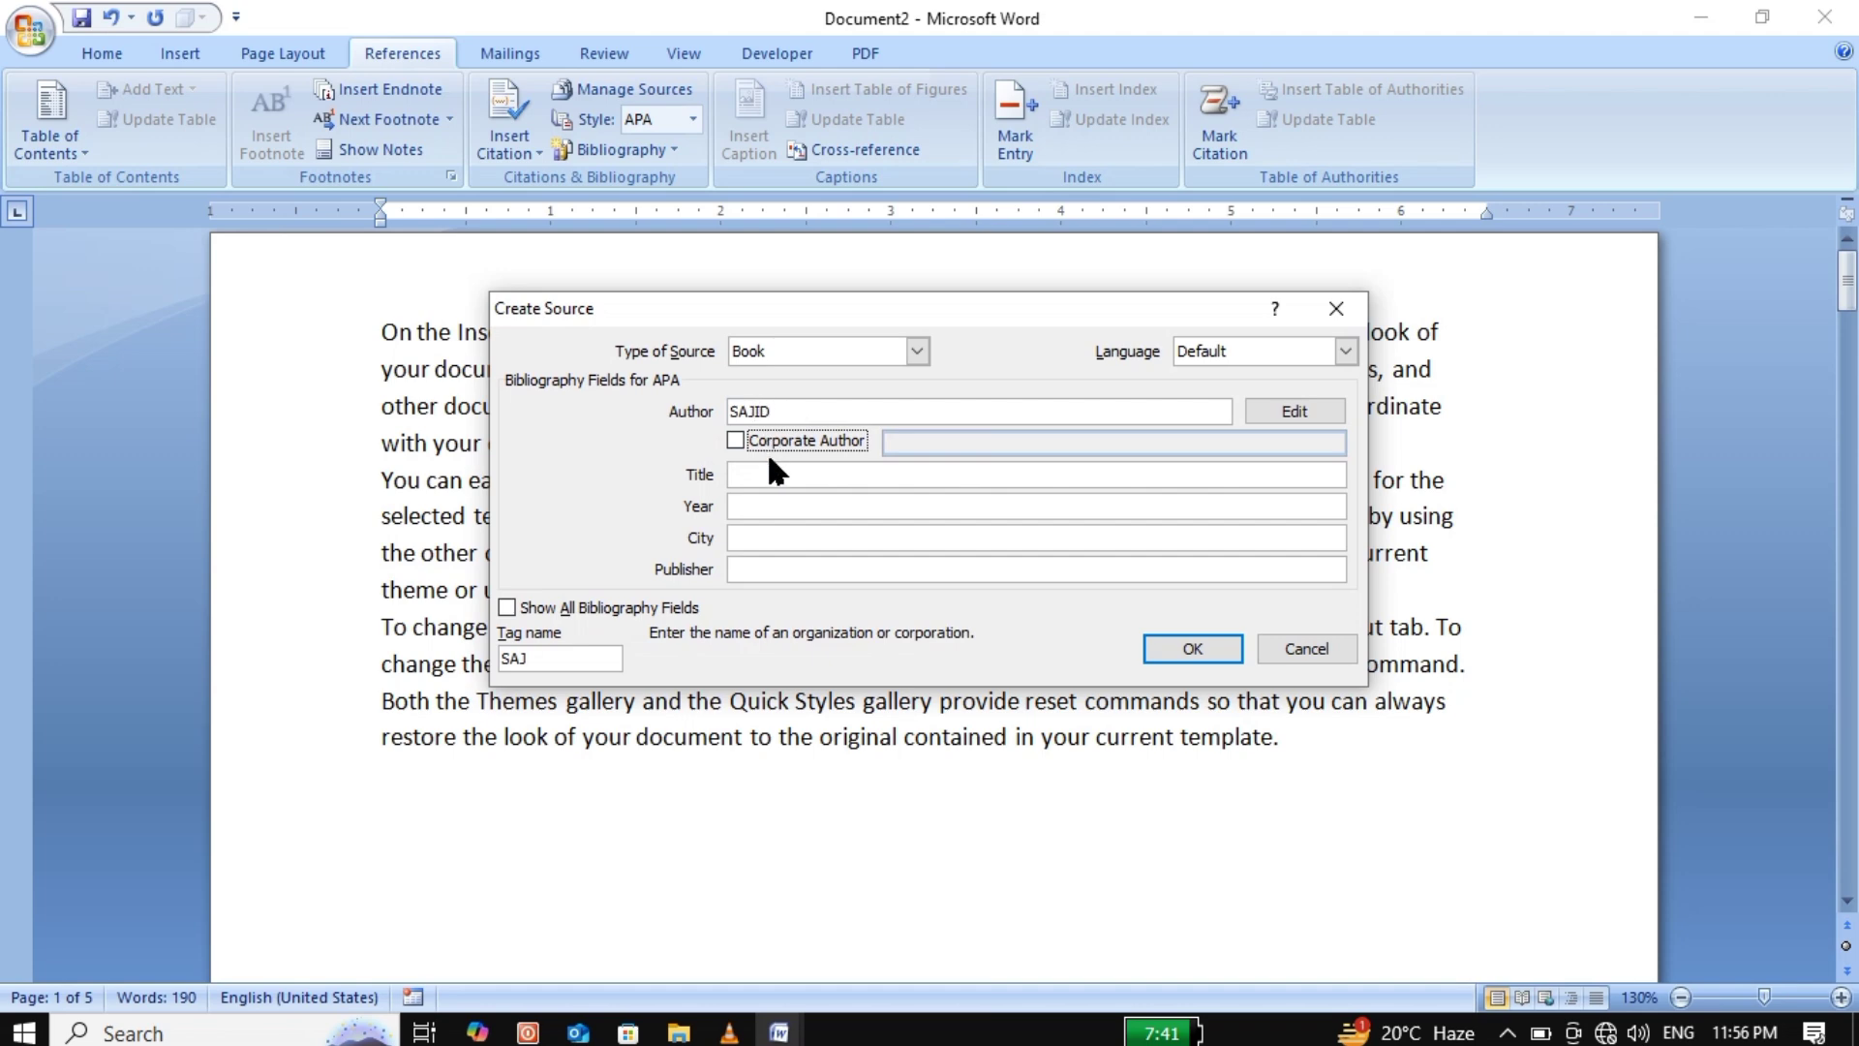
{"action": "left_click", "coordinate": [770, 472]}
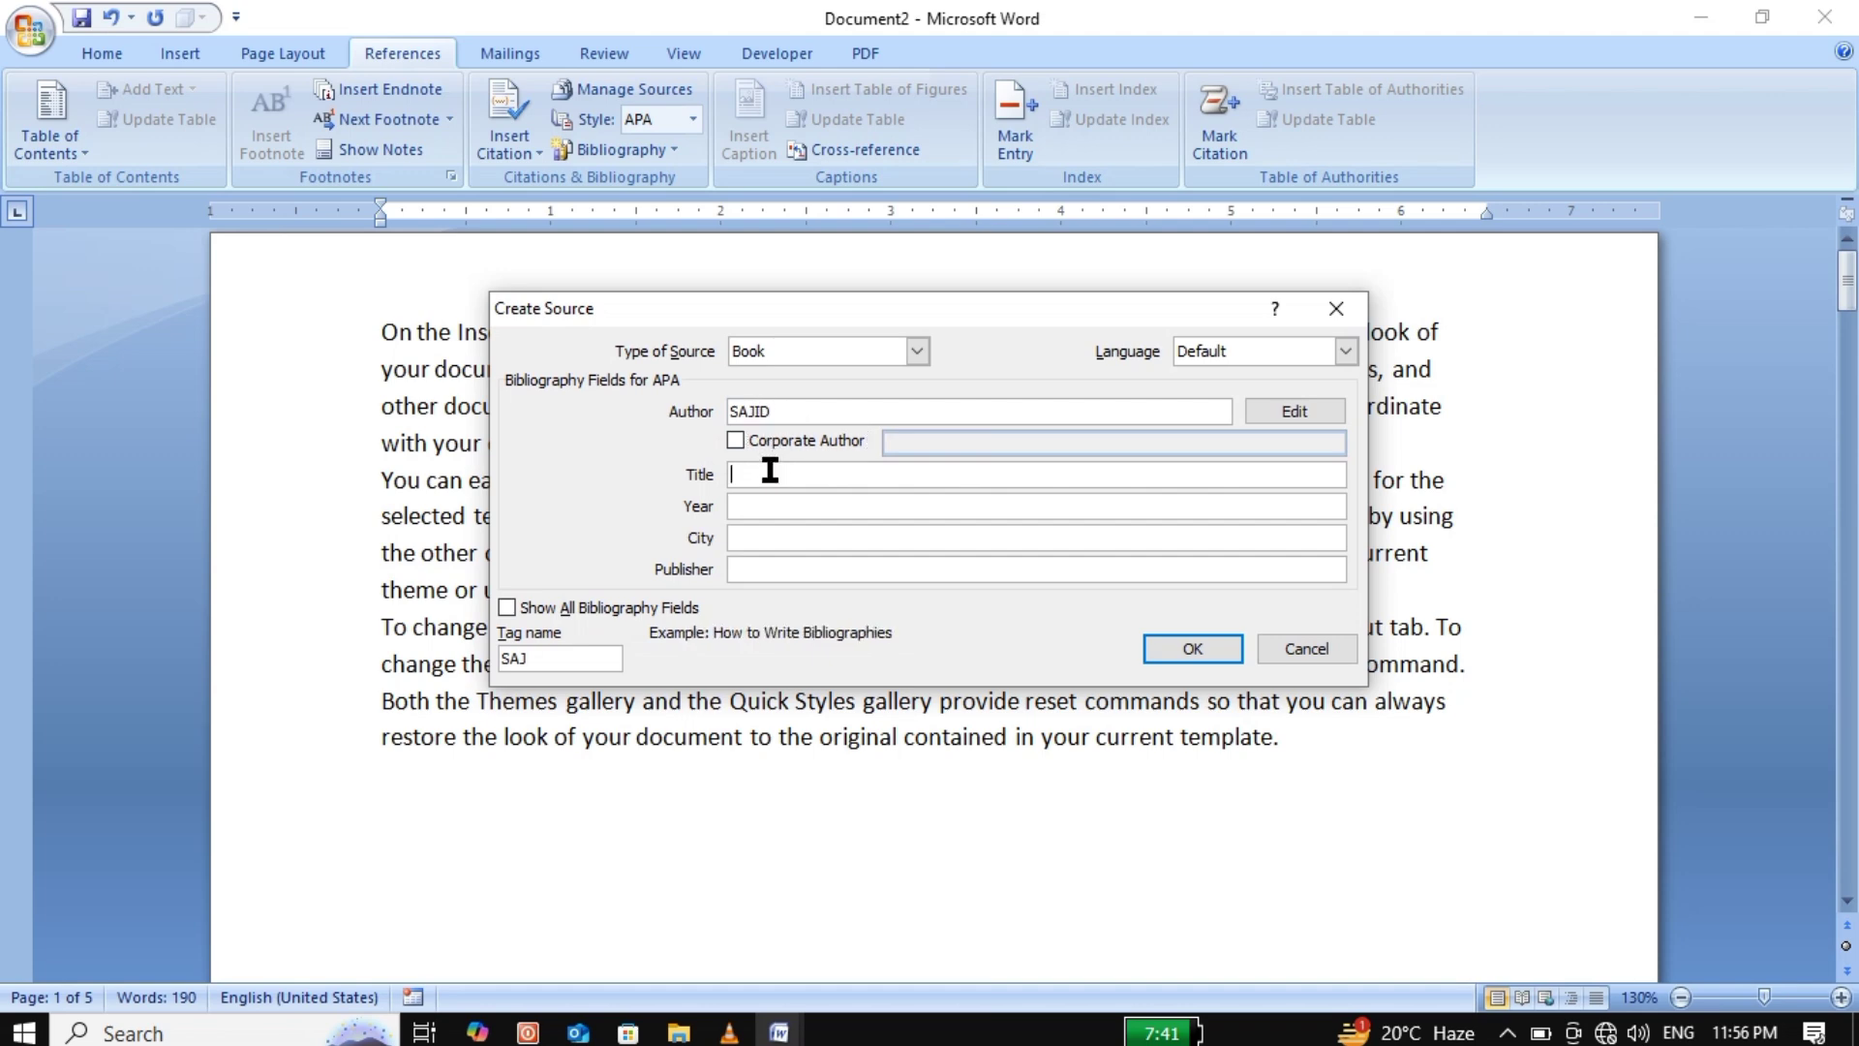
{"action": "type", "text": "ONLINE COMPUTER"}
Complete the source with year 2025, city MEHRABPUR and publisher SHAH PUBLISHER, and insert its citation above the first paragraph.
{"action": "left_click", "coordinate": [766, 514]}
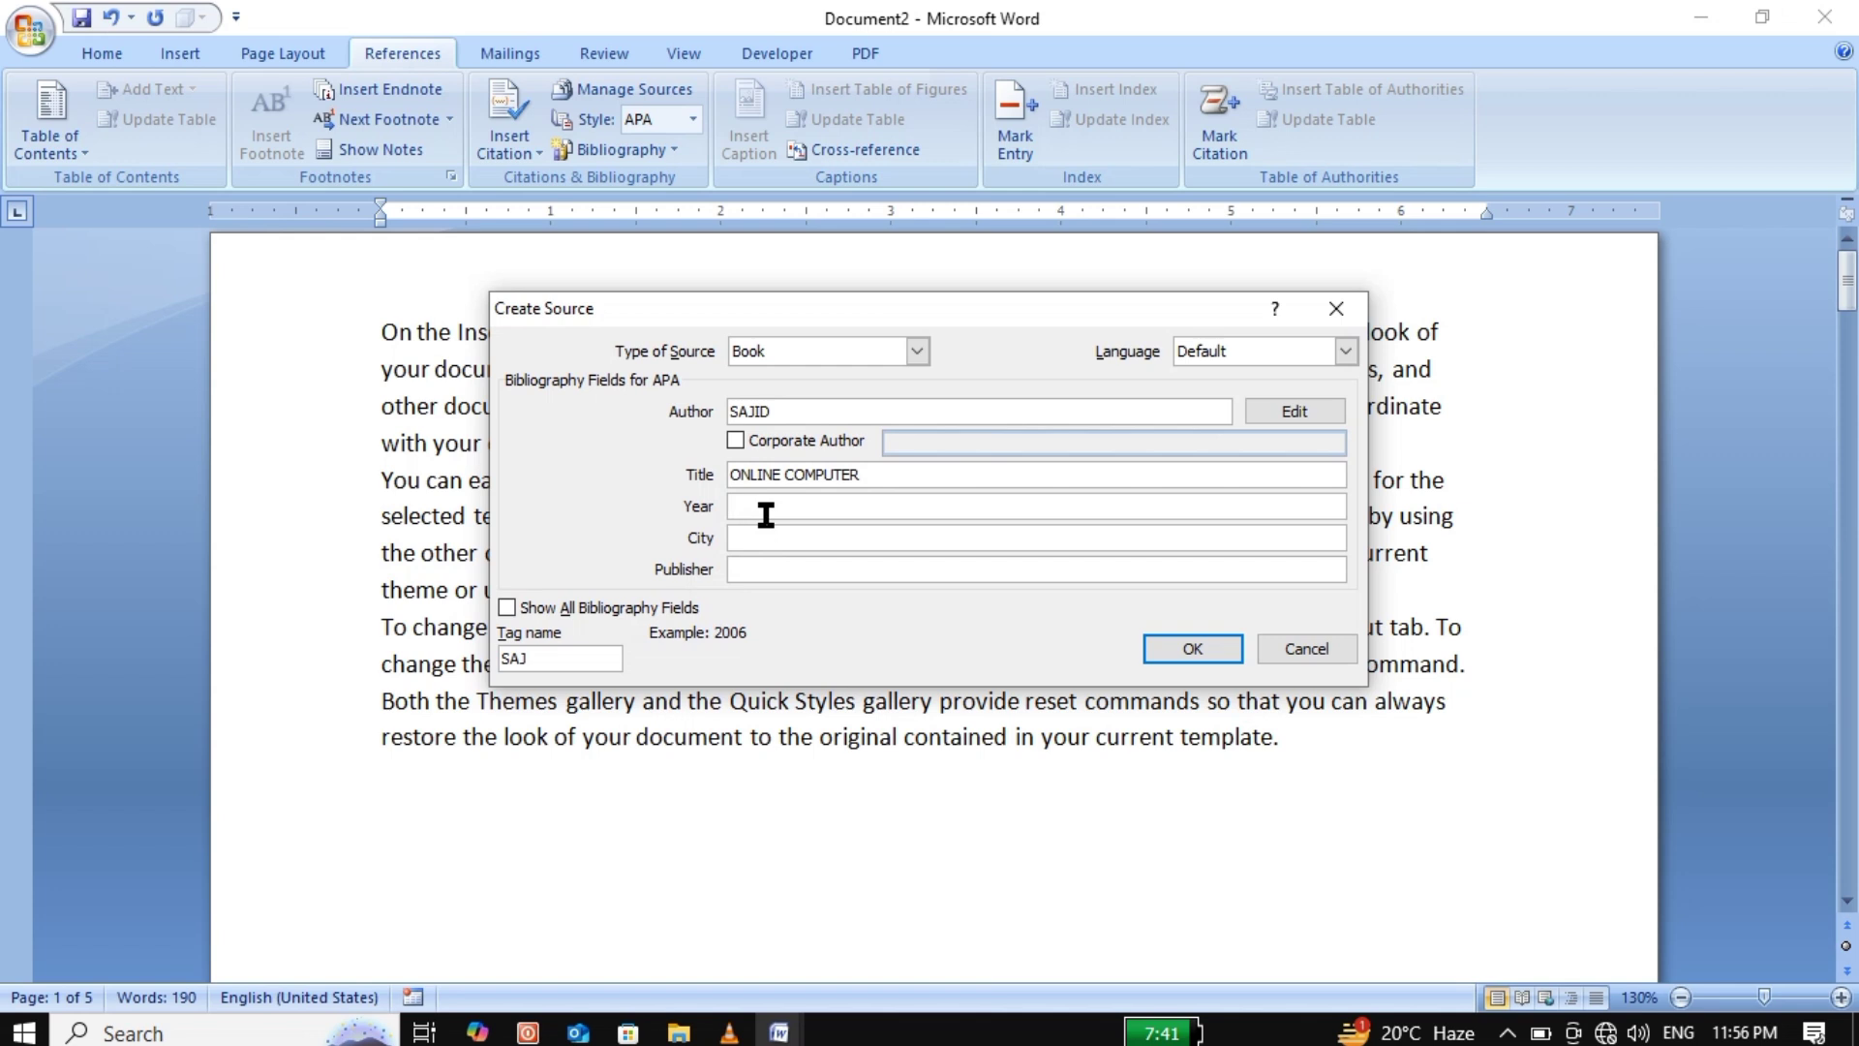
{"action": "type", "text": "2025"}
{"action": "left_click", "coordinate": [753, 543]}
{"action": "type", "text": "MEHRABPUR"}
{"action": "left_click", "coordinate": [768, 568]}
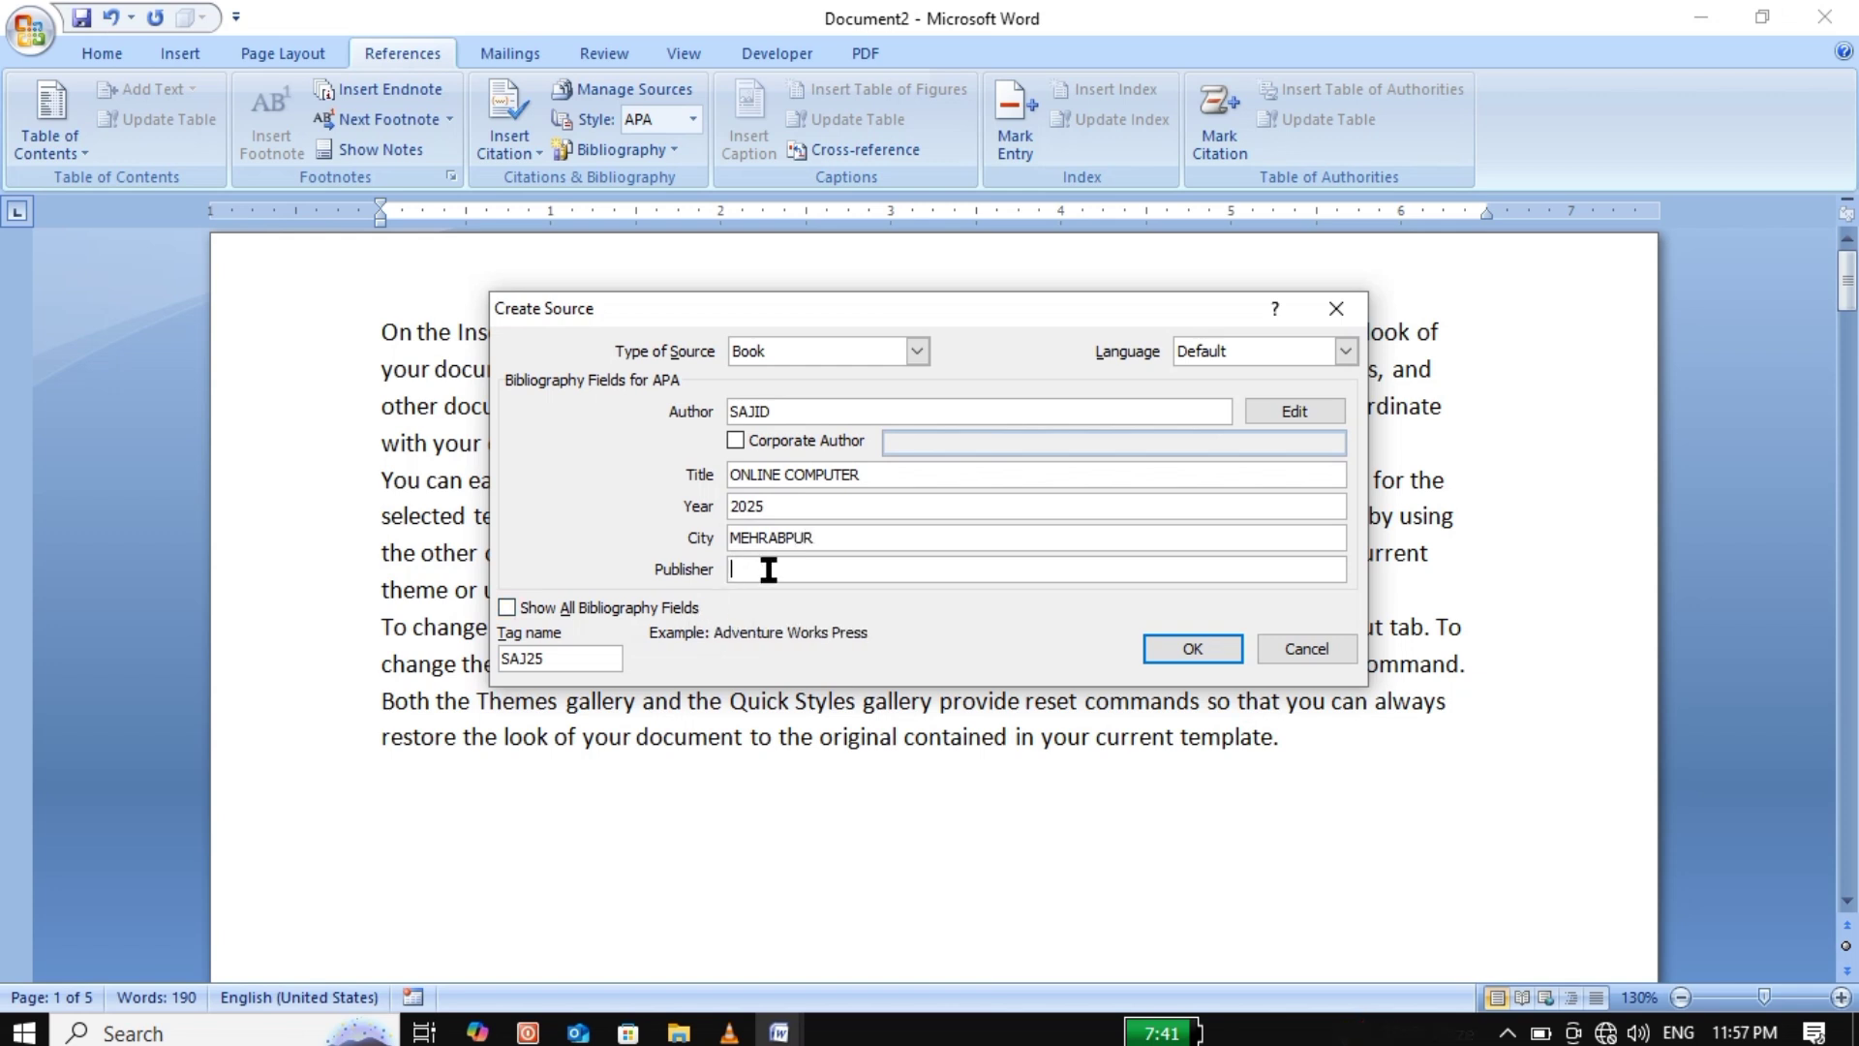
{"action": "type", "text": "SHAH PUBLISHER"}
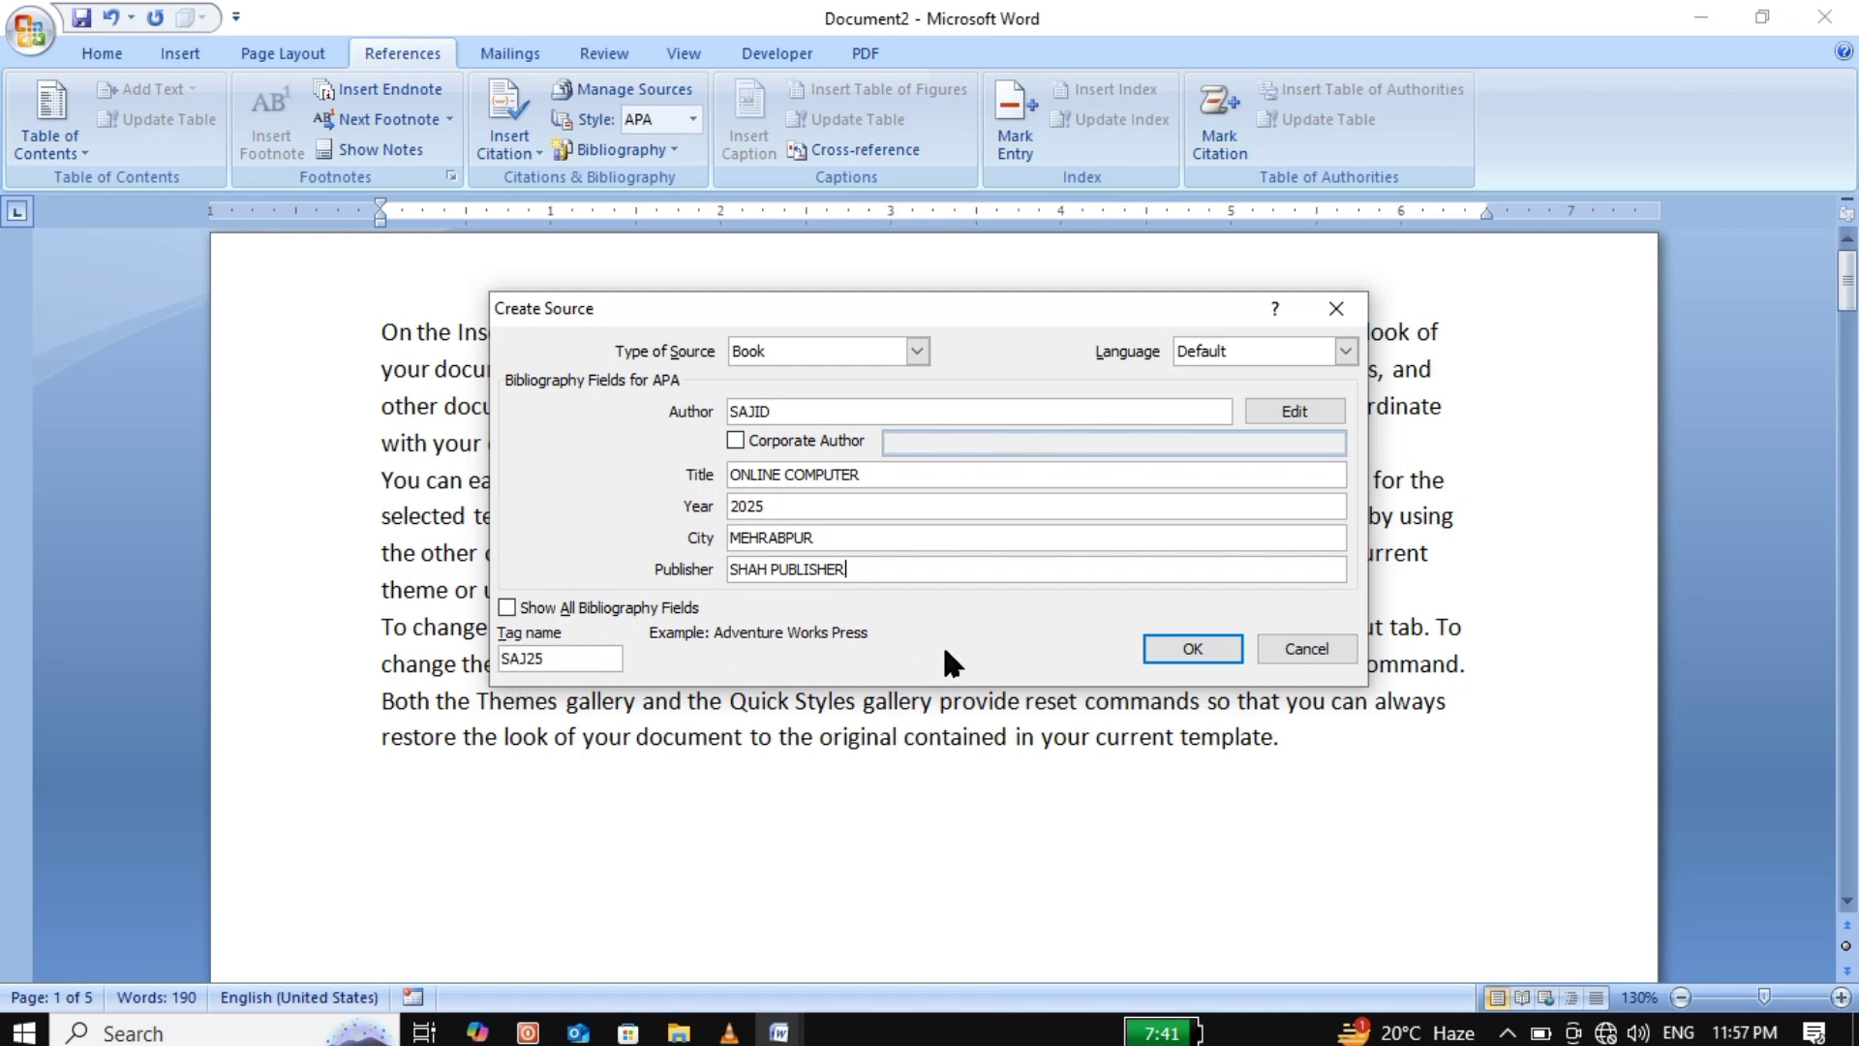
{"action": "left_click", "coordinate": [1153, 645]}
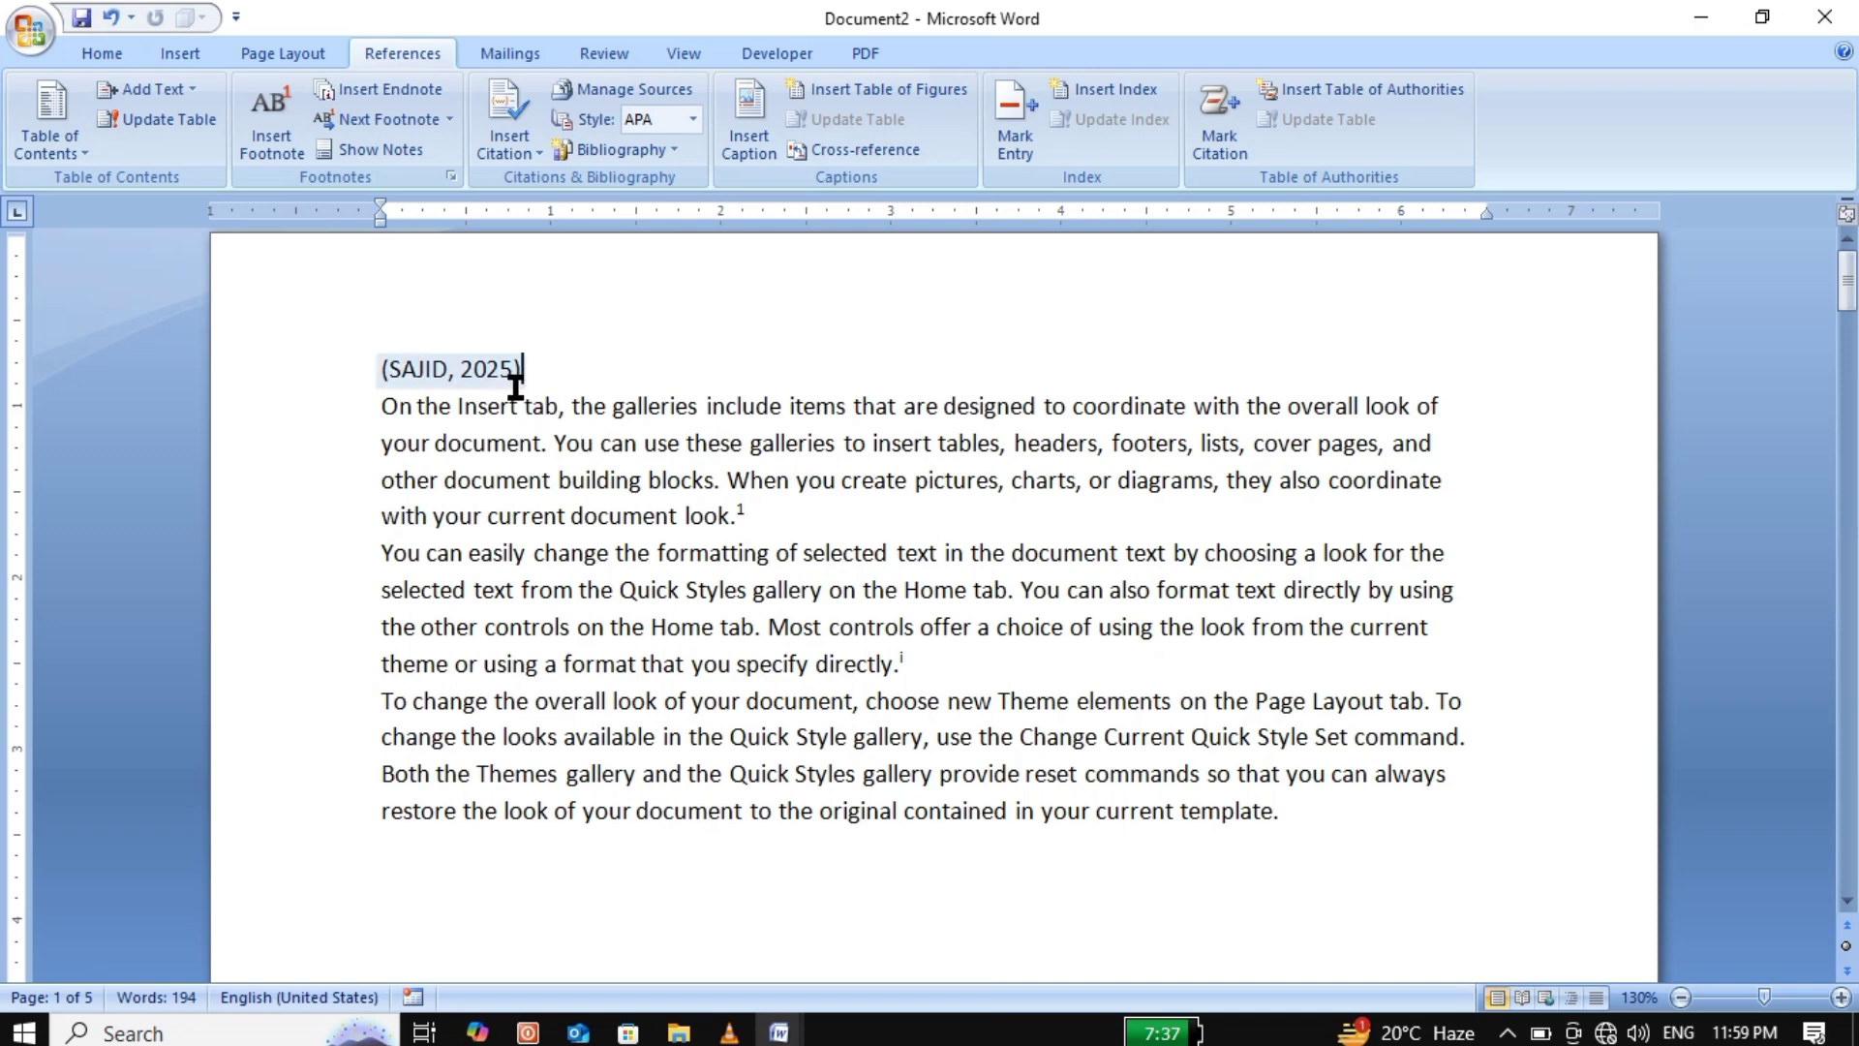
Review the sources in Source Manager and check the details of the Office Automation (2024) entry without changing them.
{"action": "left_click", "coordinate": [675, 87]}
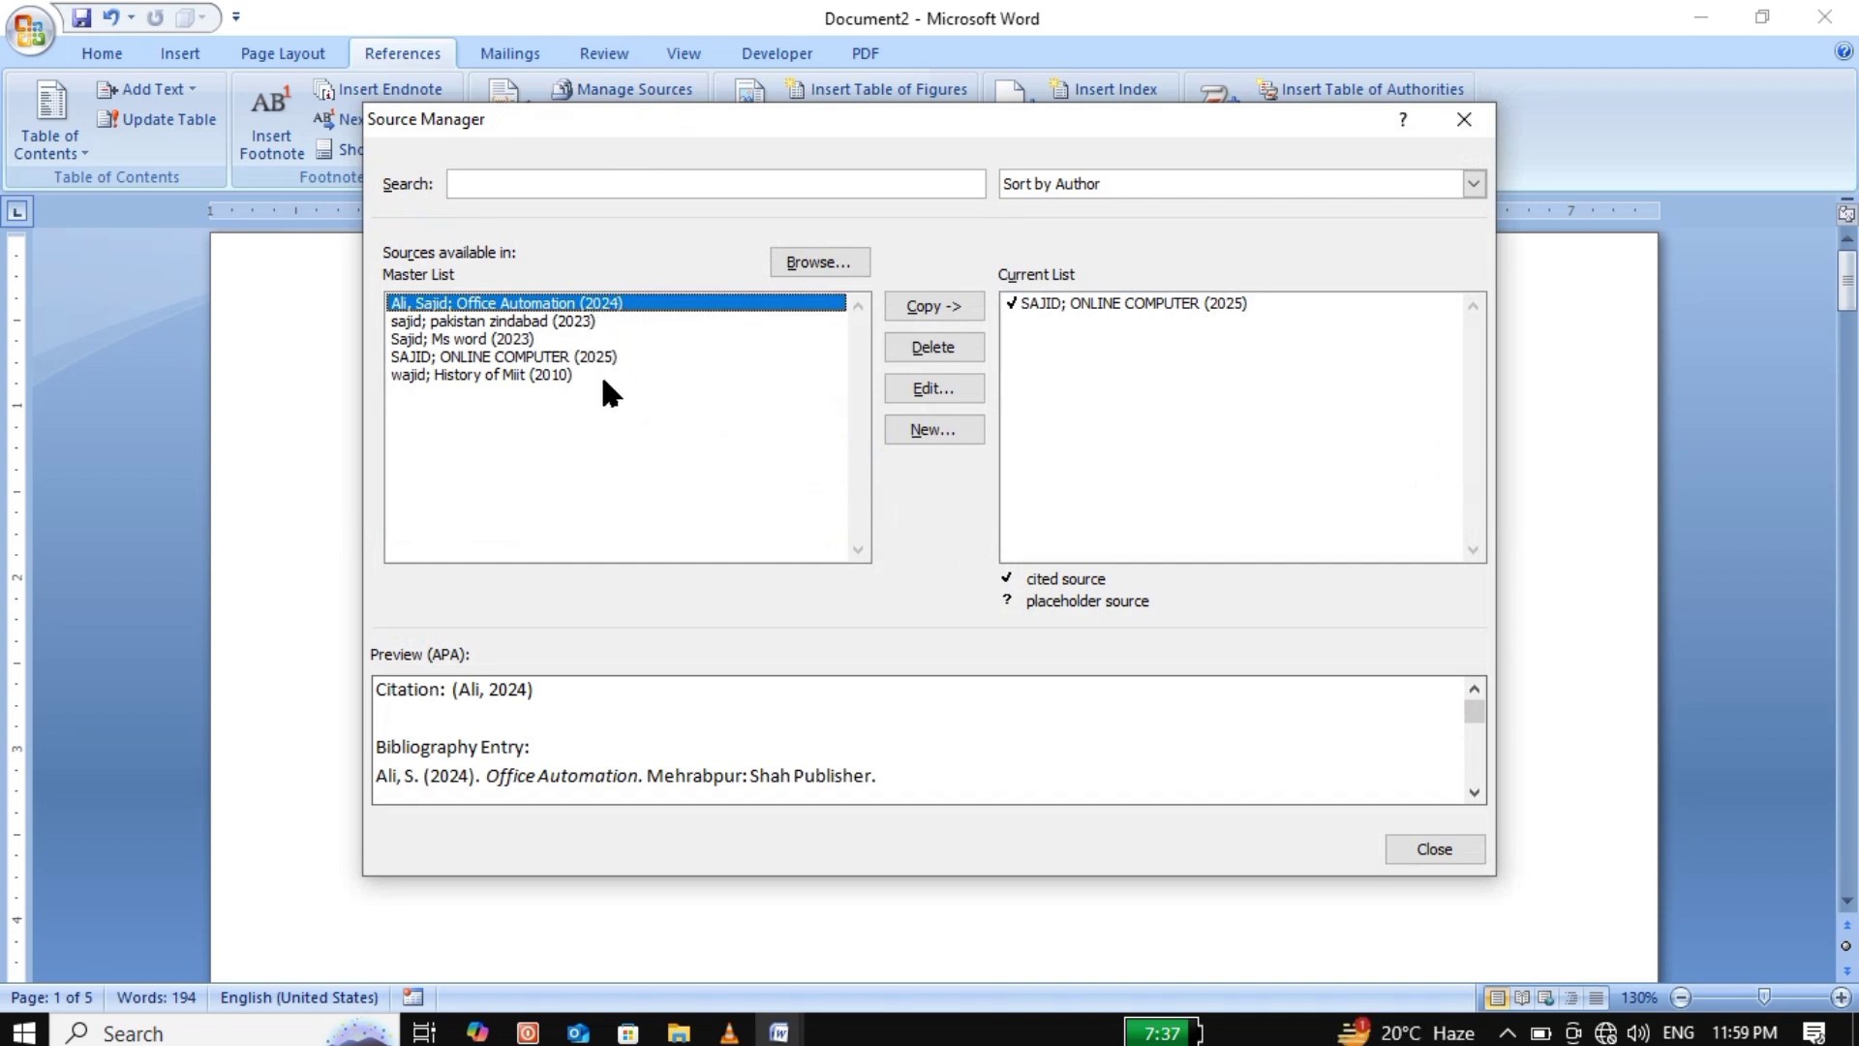
{"action": "left_click", "coordinate": [938, 387]}
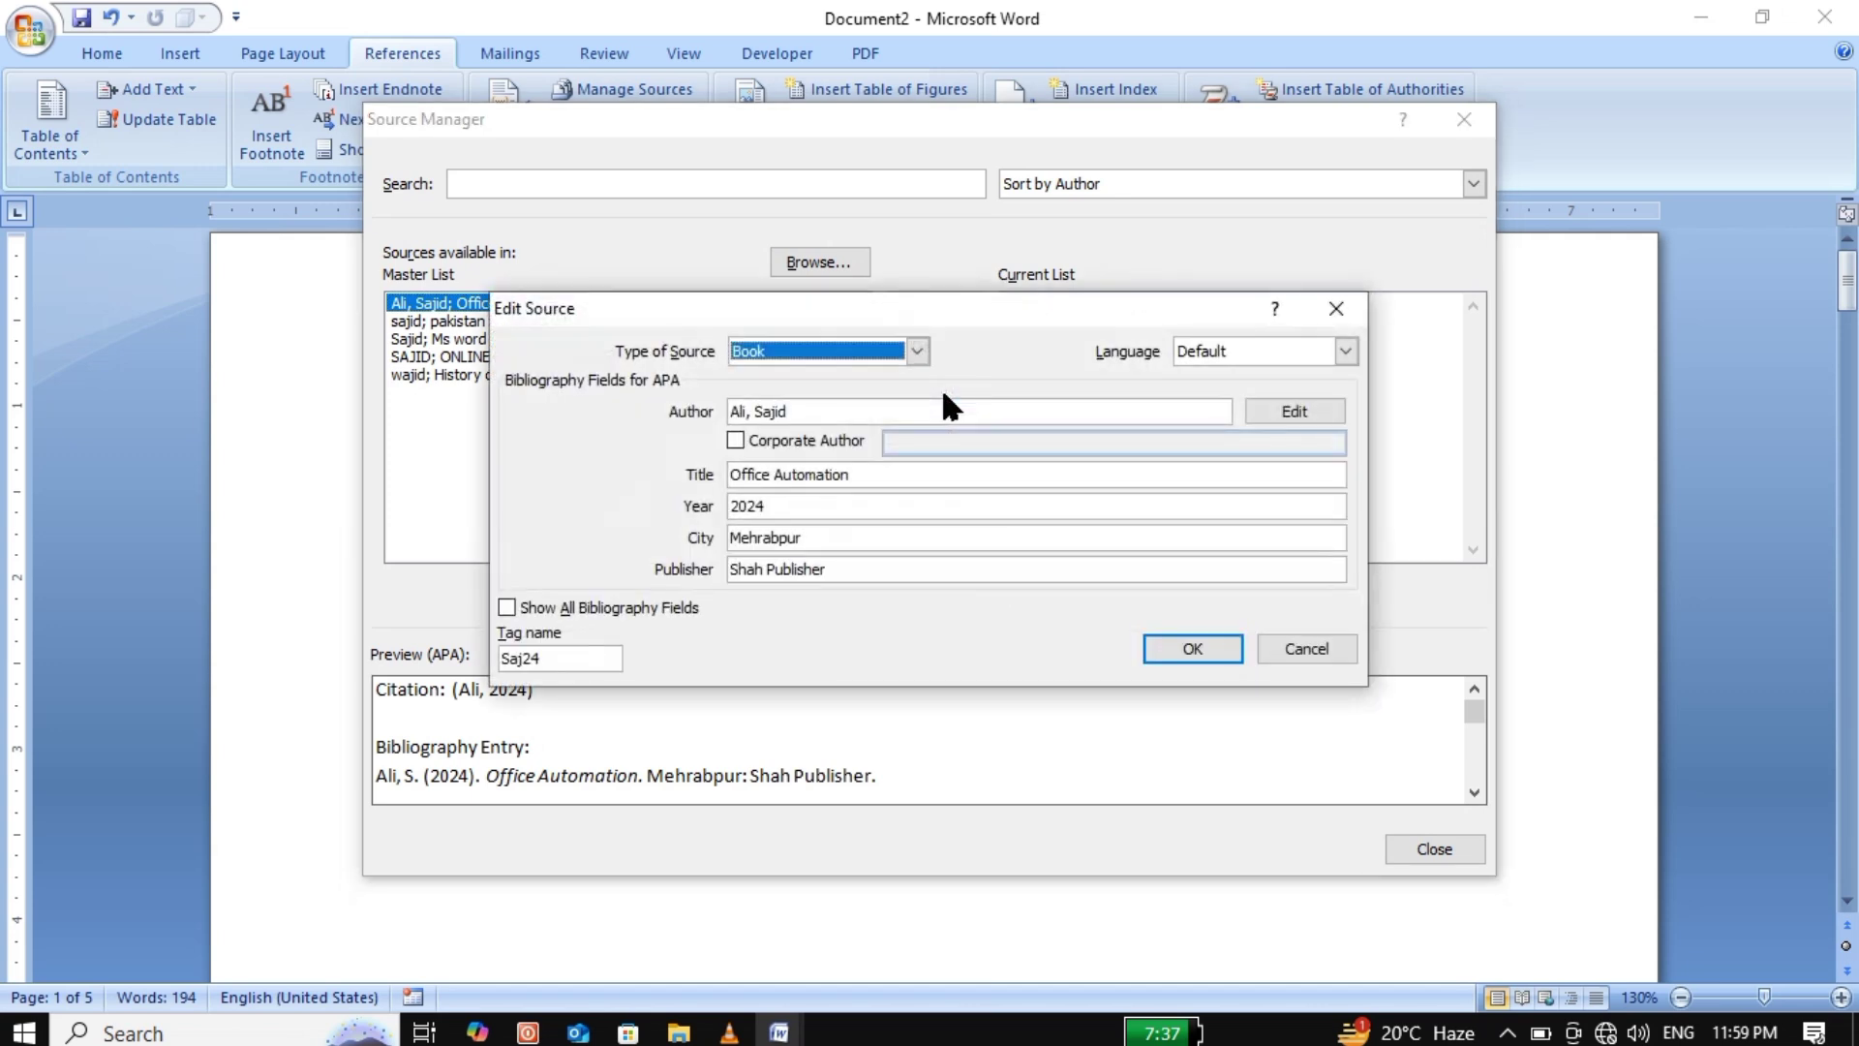
{"action": "left_click", "coordinate": [1193, 649]}
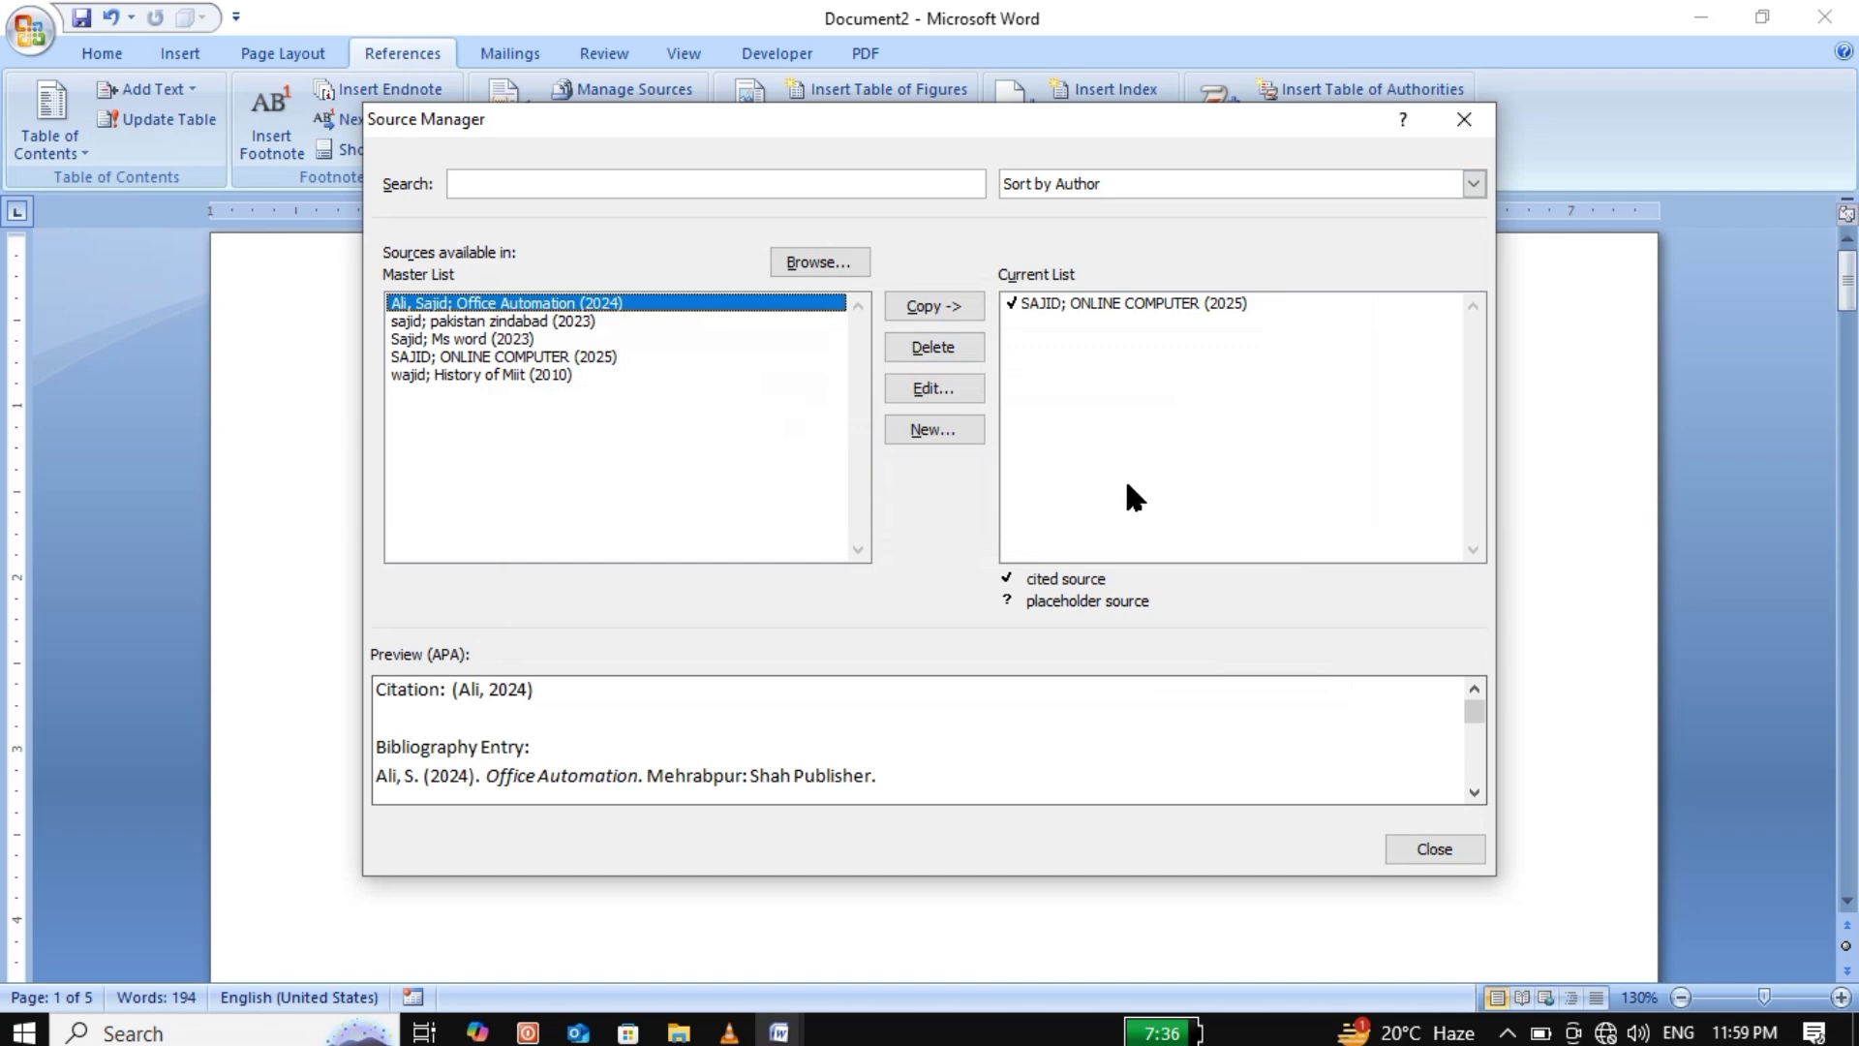
{"action": "left_click", "coordinate": [1434, 849]}
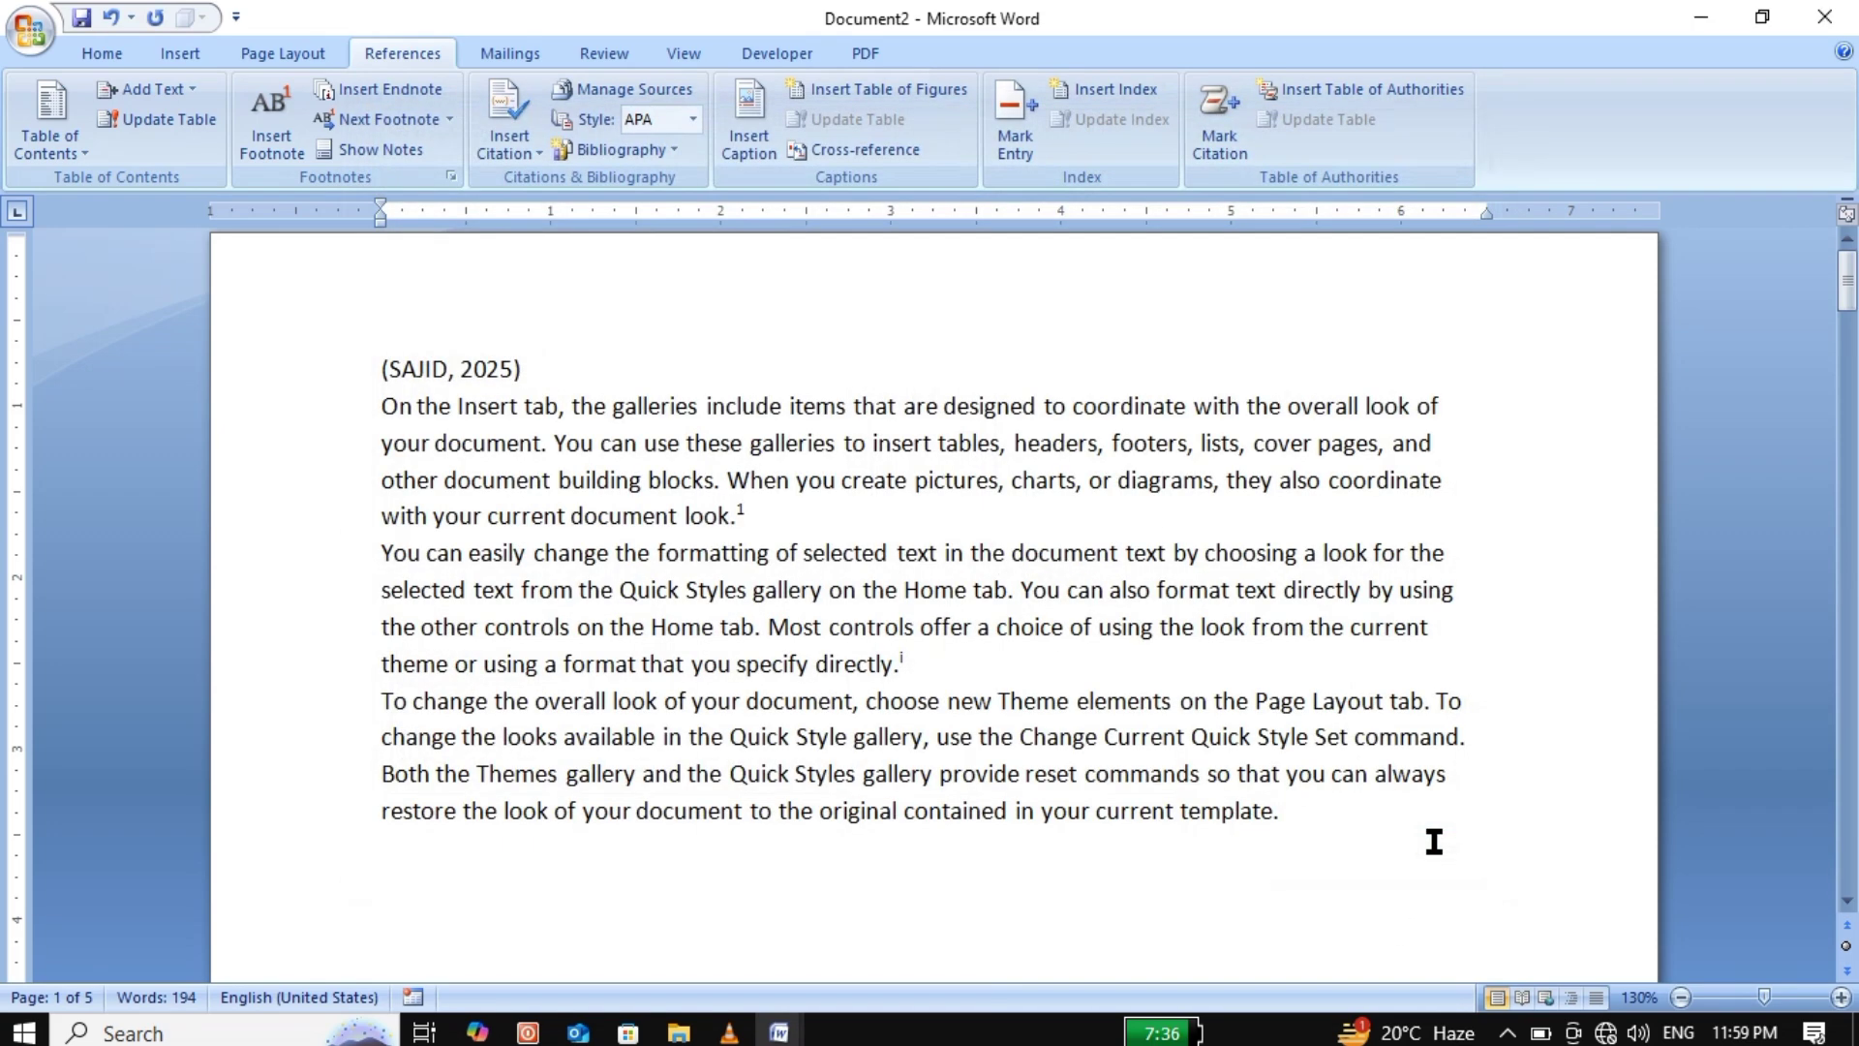
Try the Chicago and GOST - Title Sort citation styles, and set the citation style to SIST02.
{"action": "left_click", "coordinate": [693, 118]}
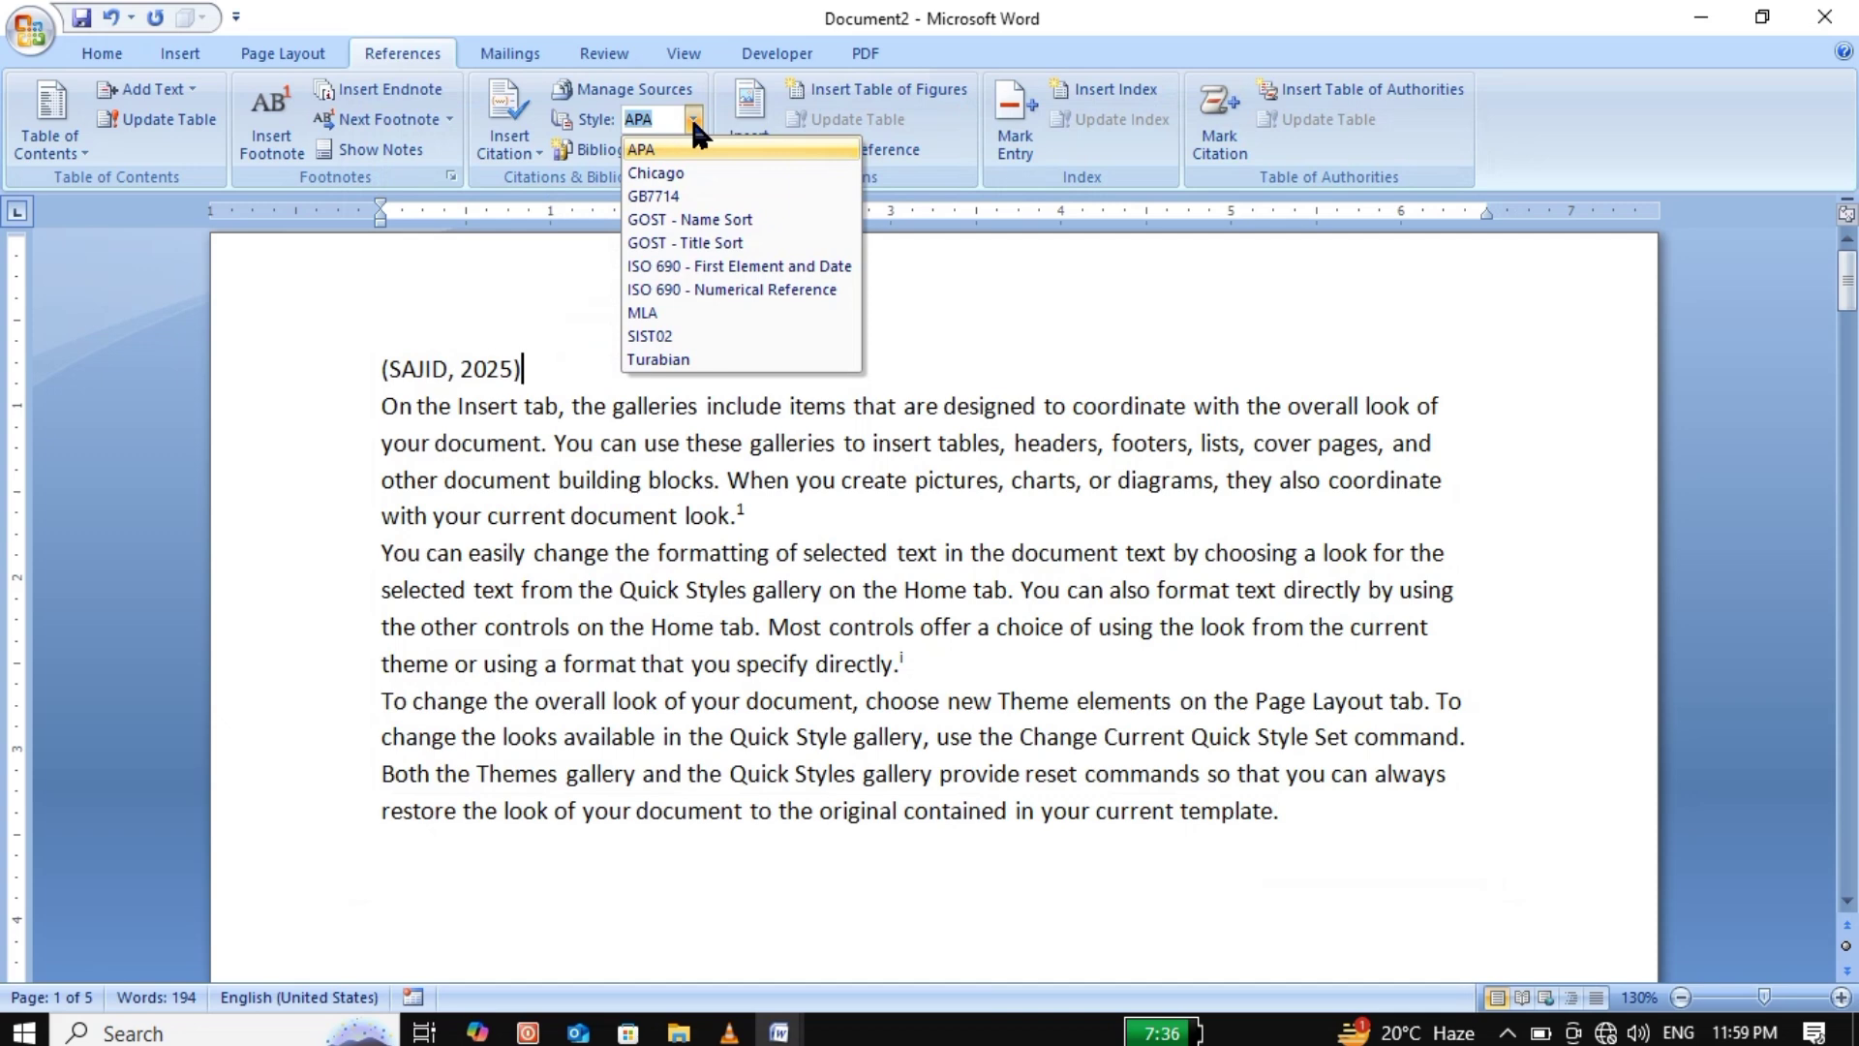
{"action": "left_click", "coordinate": [689, 170]}
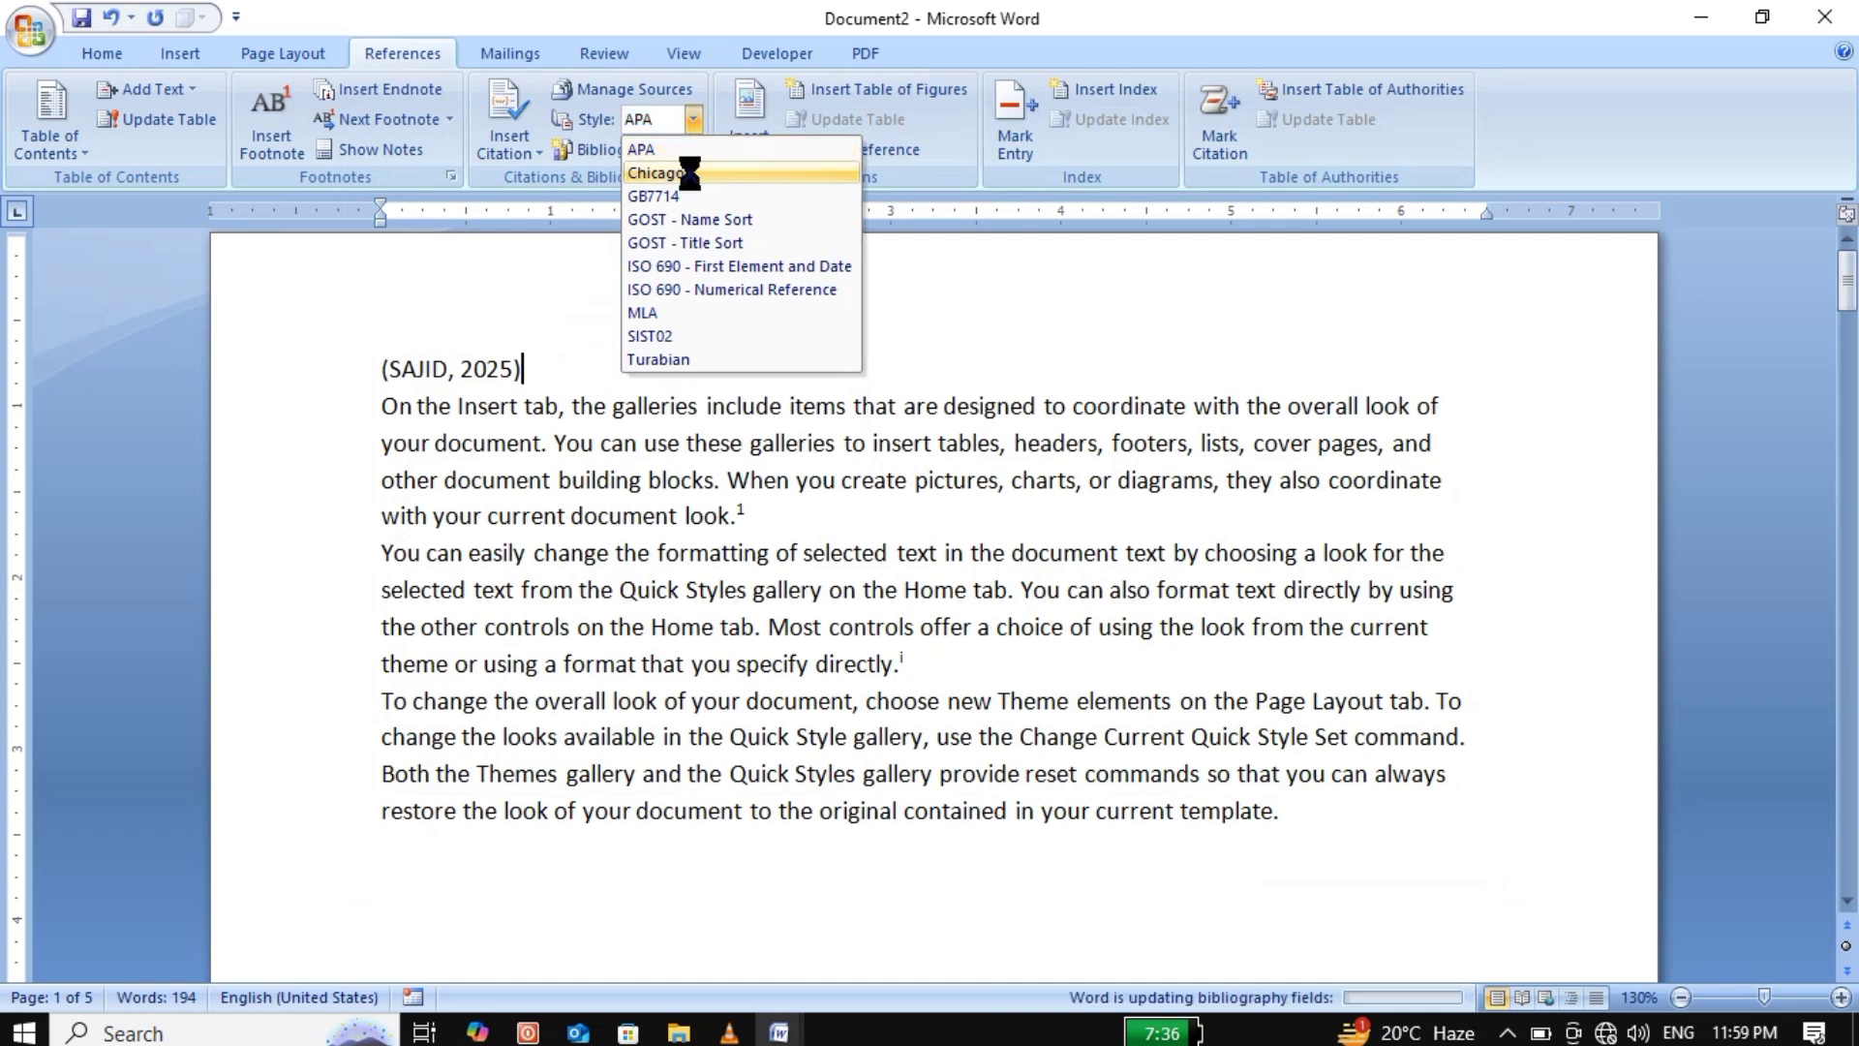
{"action": "left_click", "coordinate": [694, 119]}
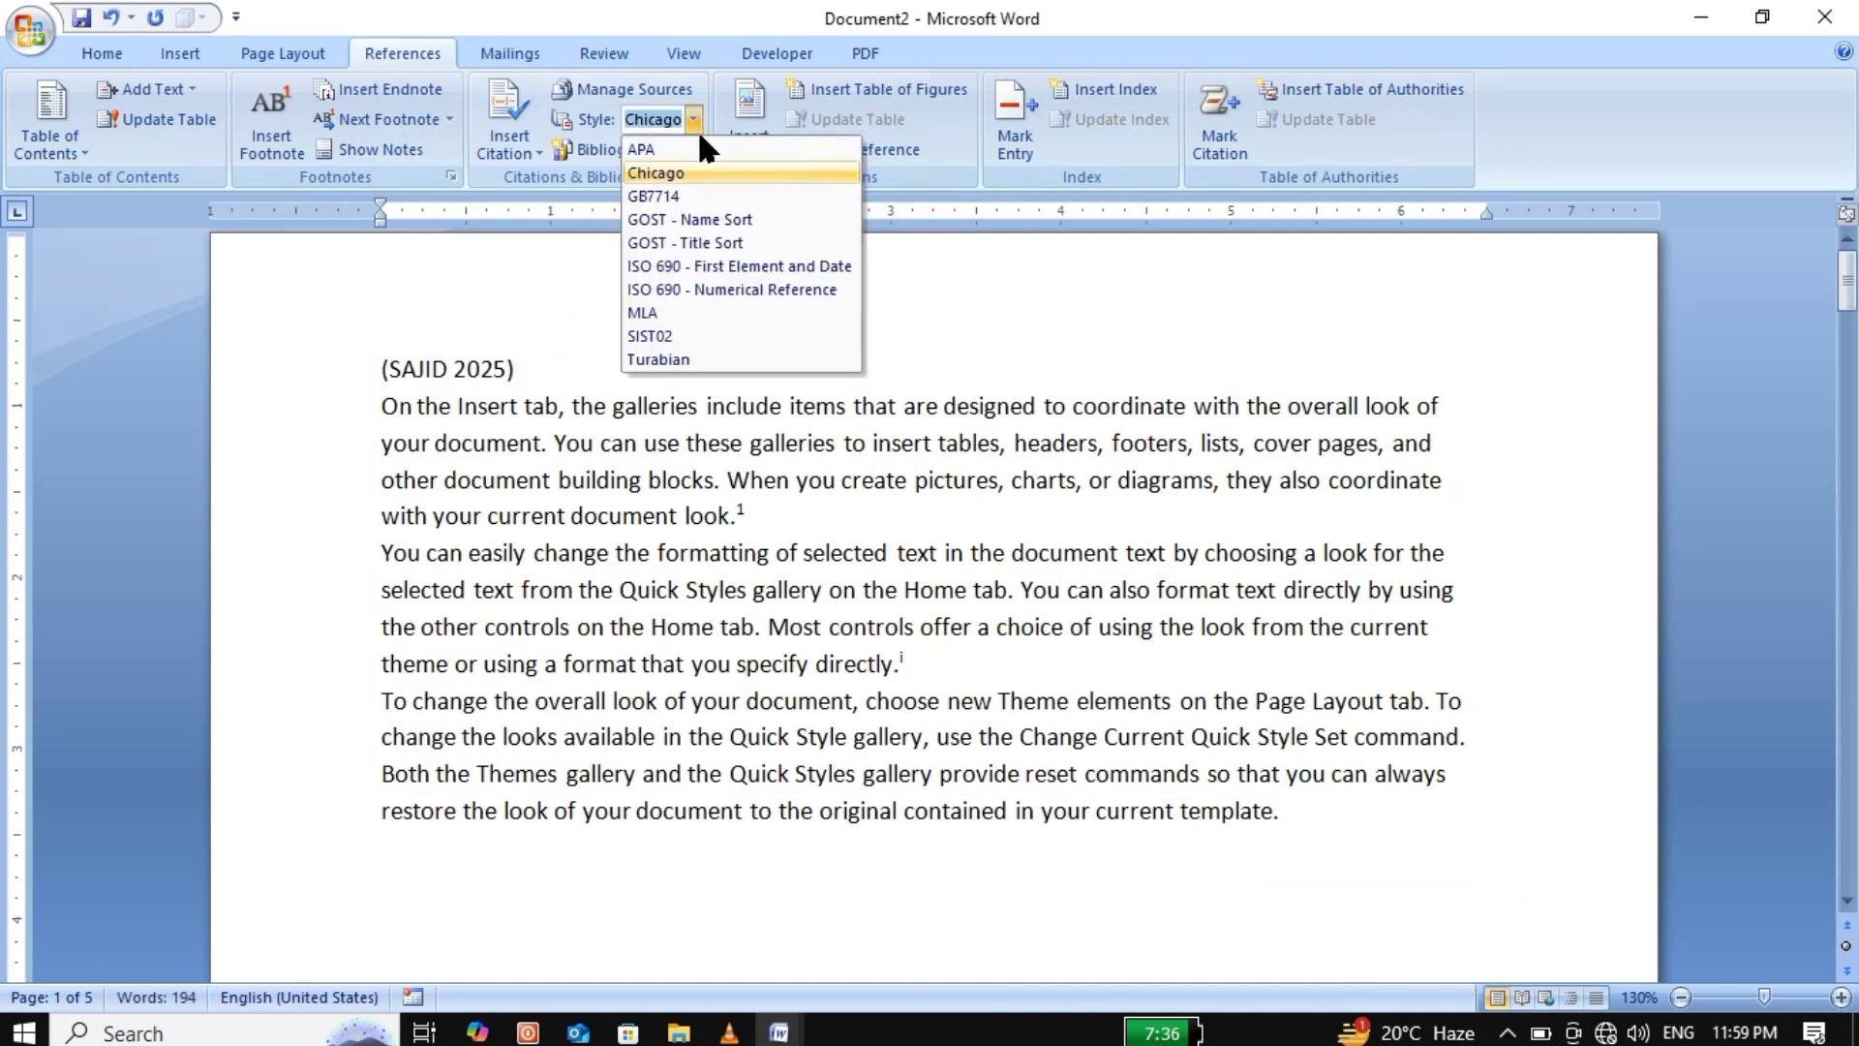
{"action": "left_click", "coordinate": [690, 237]}
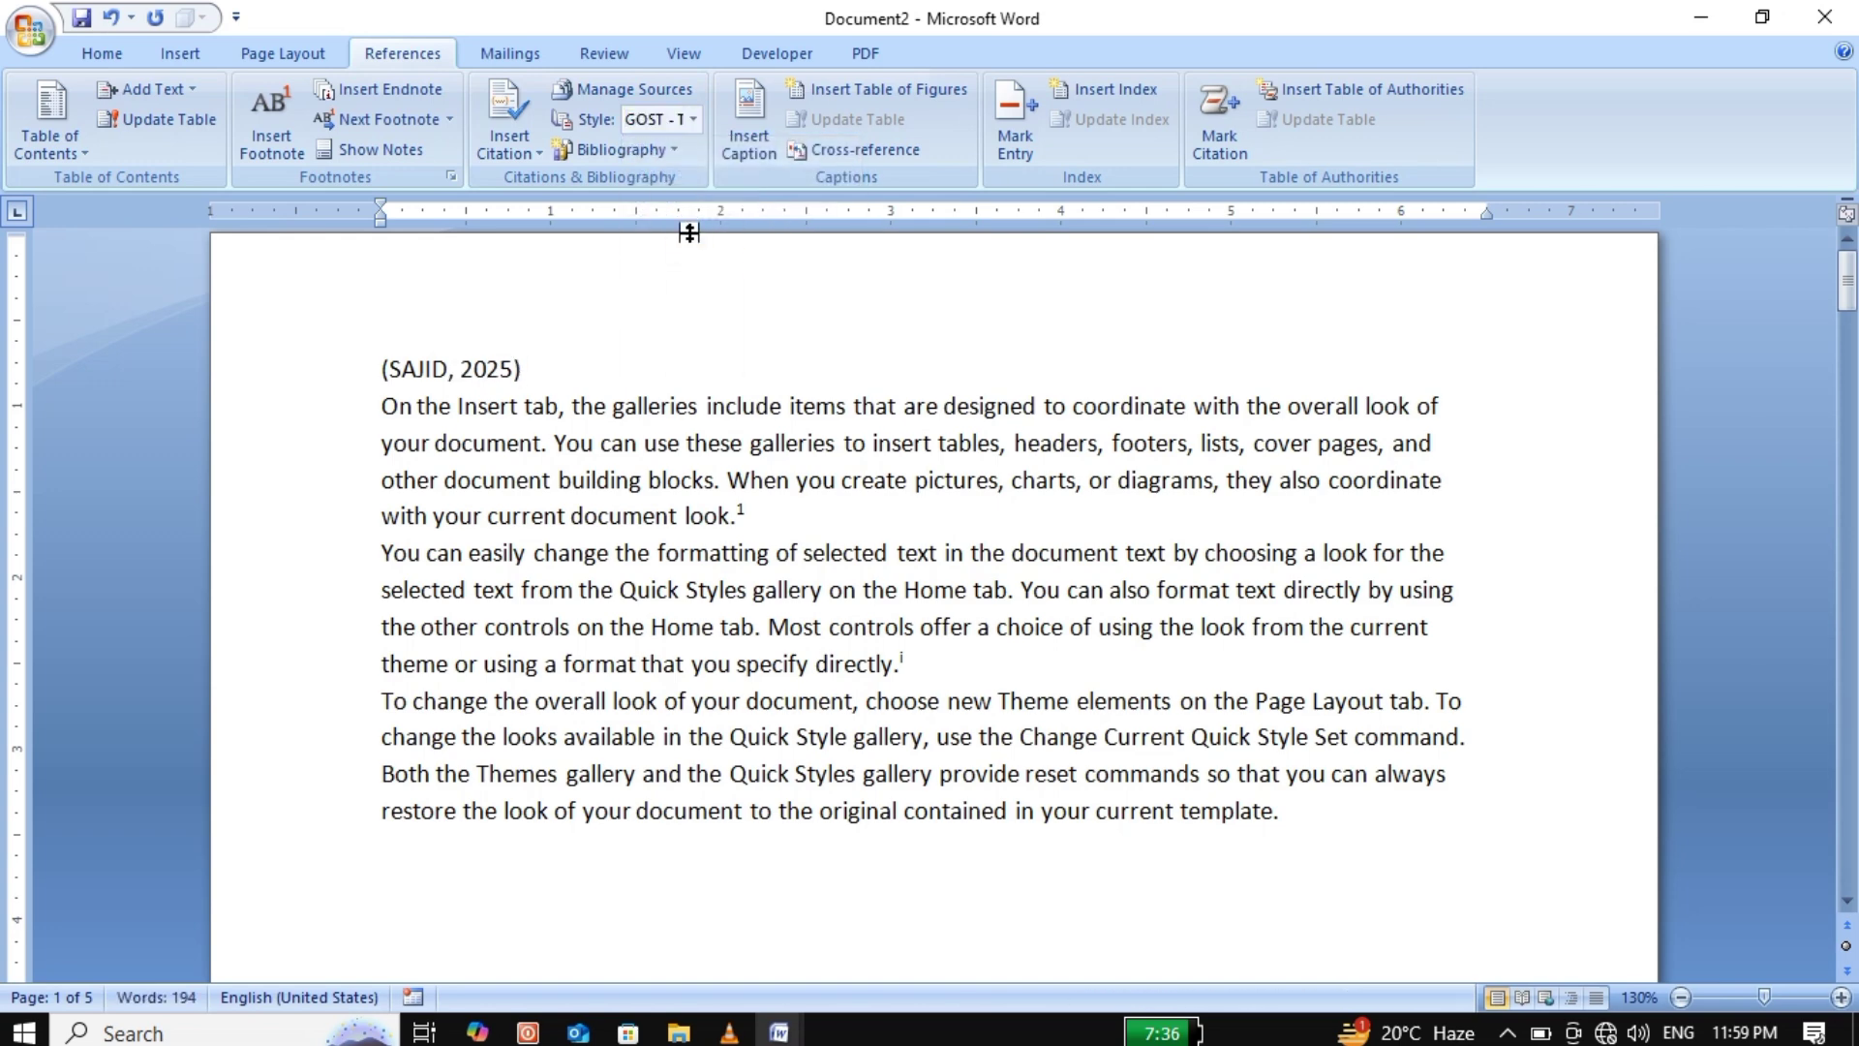
{"action": "left_click", "coordinate": [693, 120]}
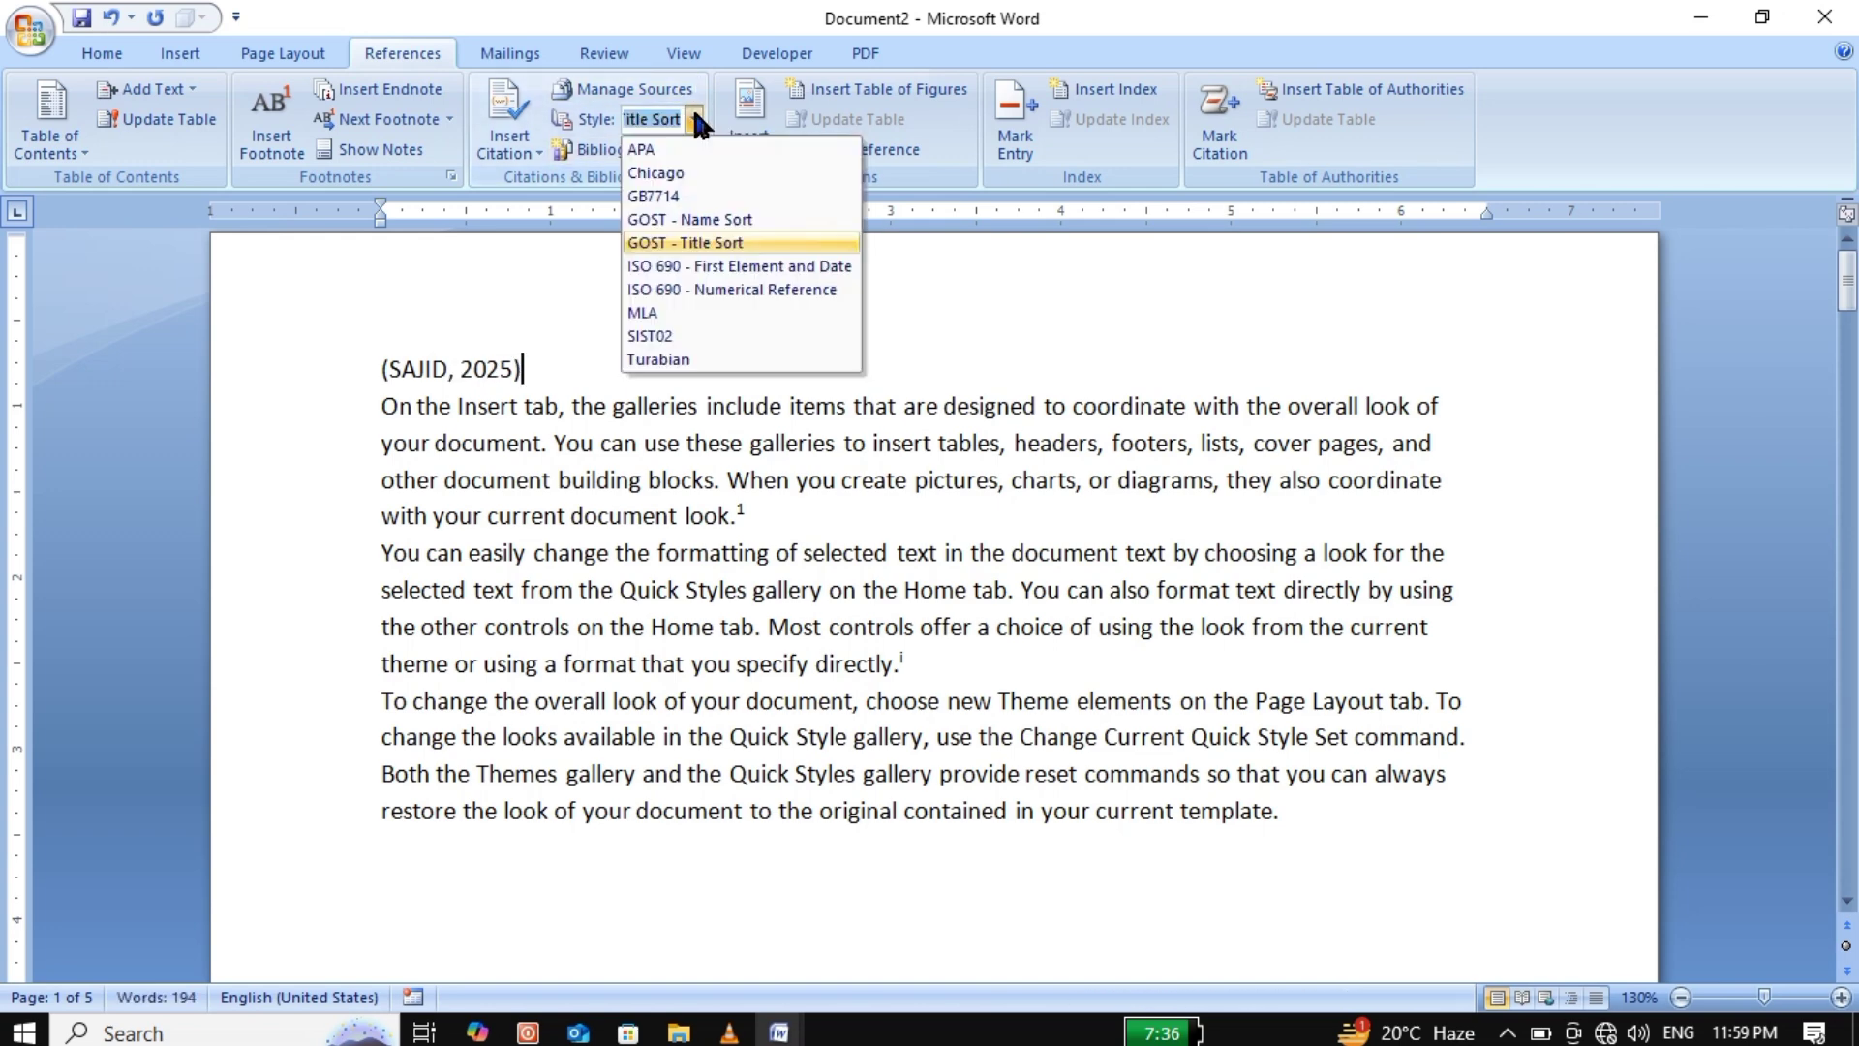
{"action": "left_click", "coordinate": [667, 336]}
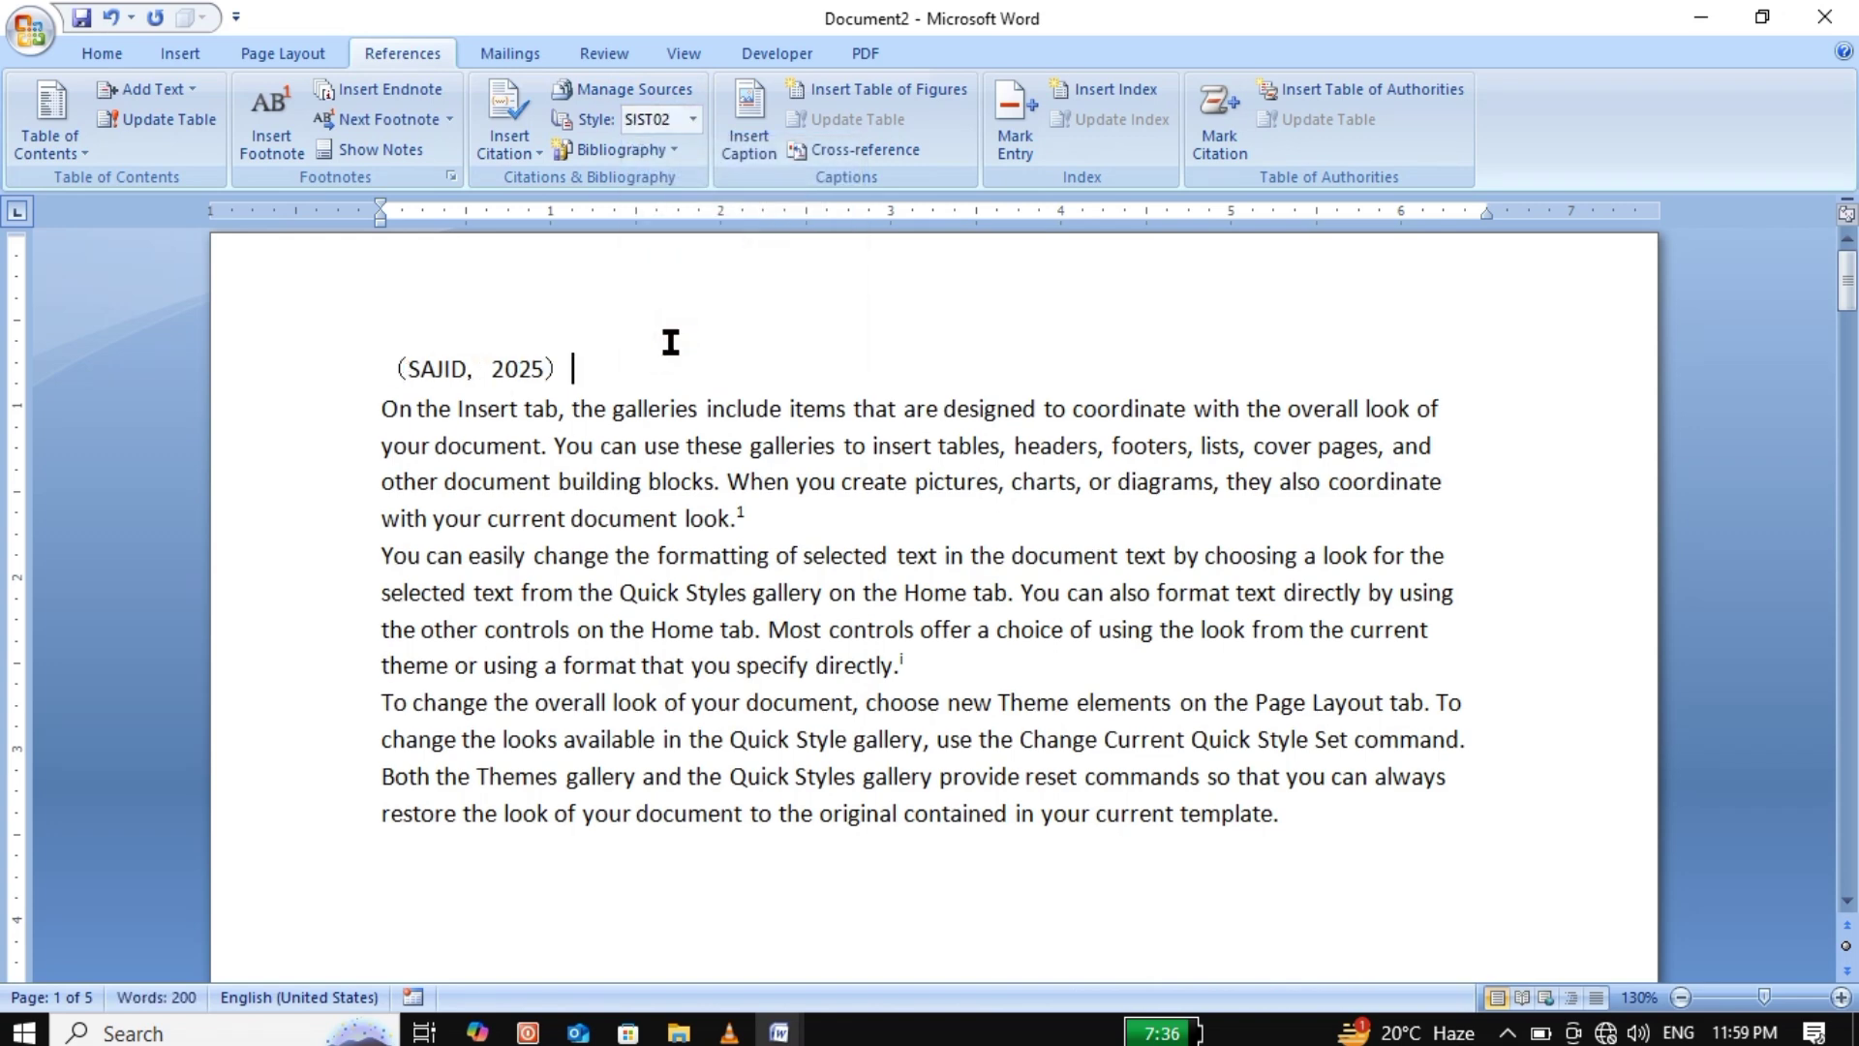
Add a blank line below the citation and insert the built-in Bibliography there.
{"action": "key", "text": "Return"}
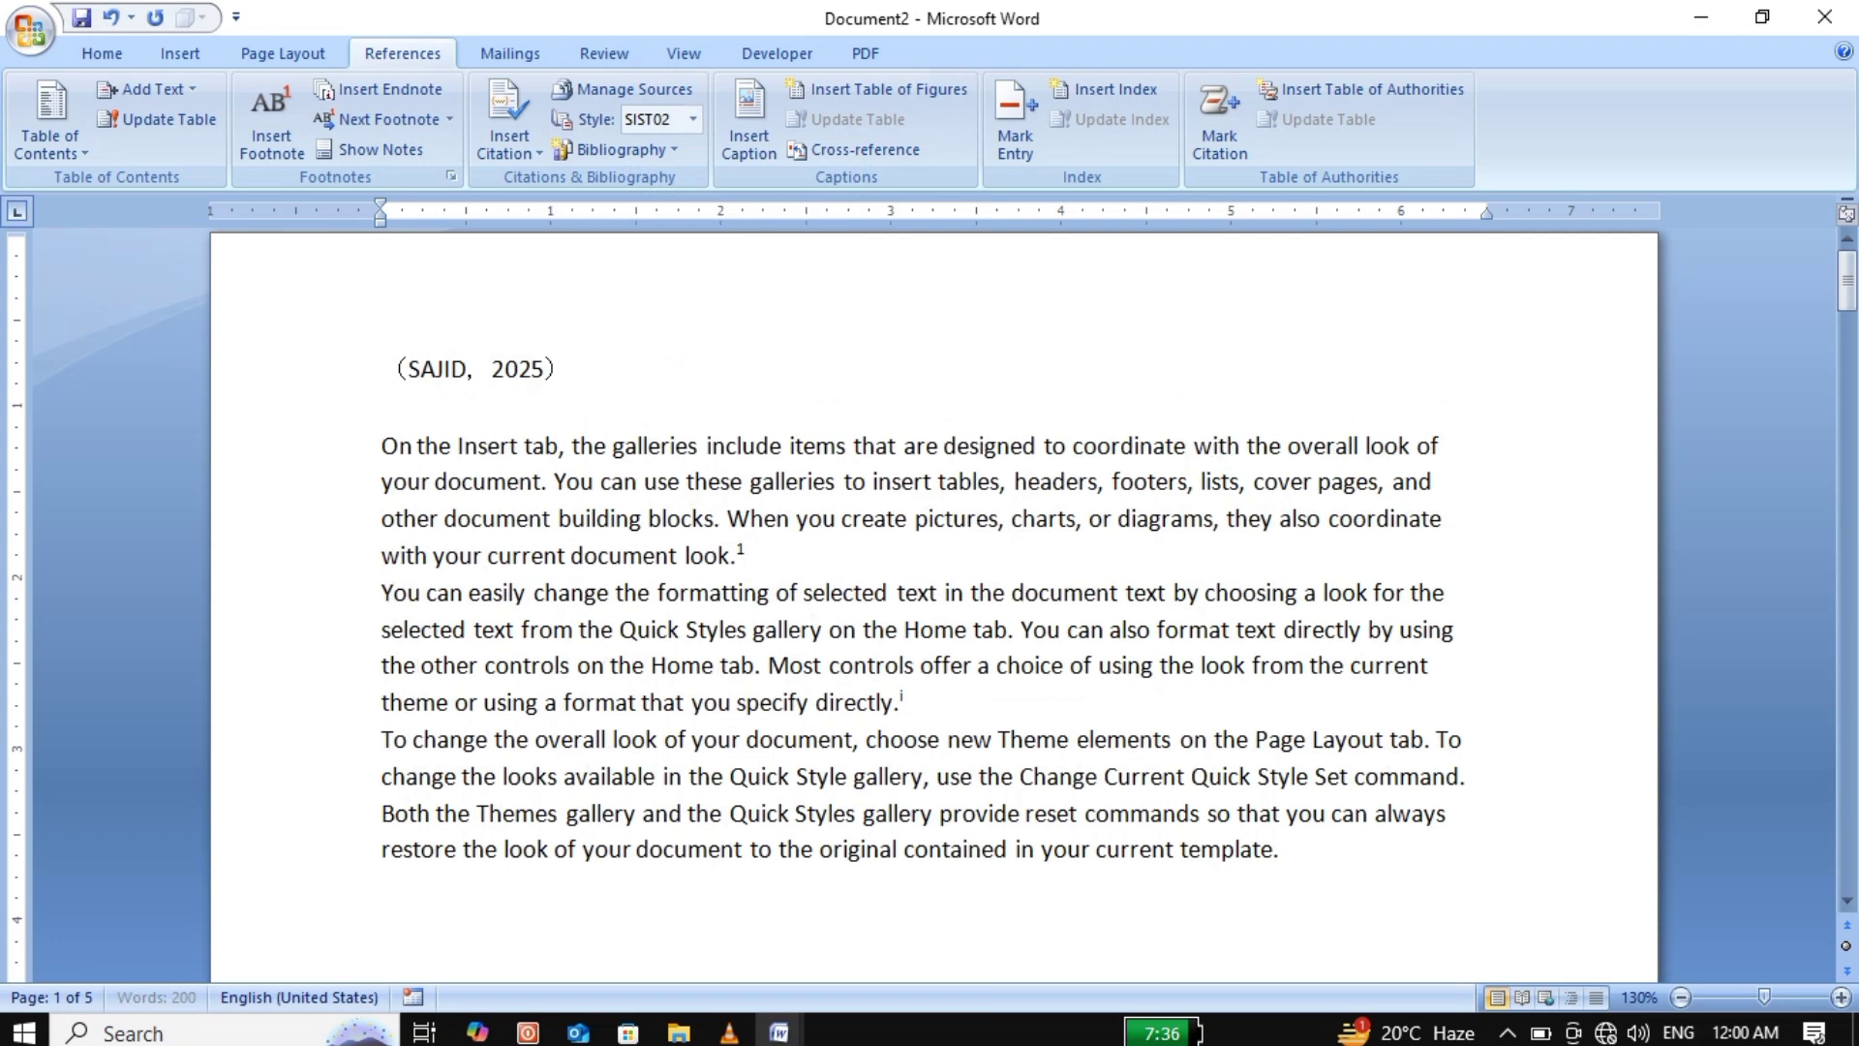
{"action": "left_click", "coordinate": [578, 380]}
{"action": "left_click", "coordinate": [668, 151]}
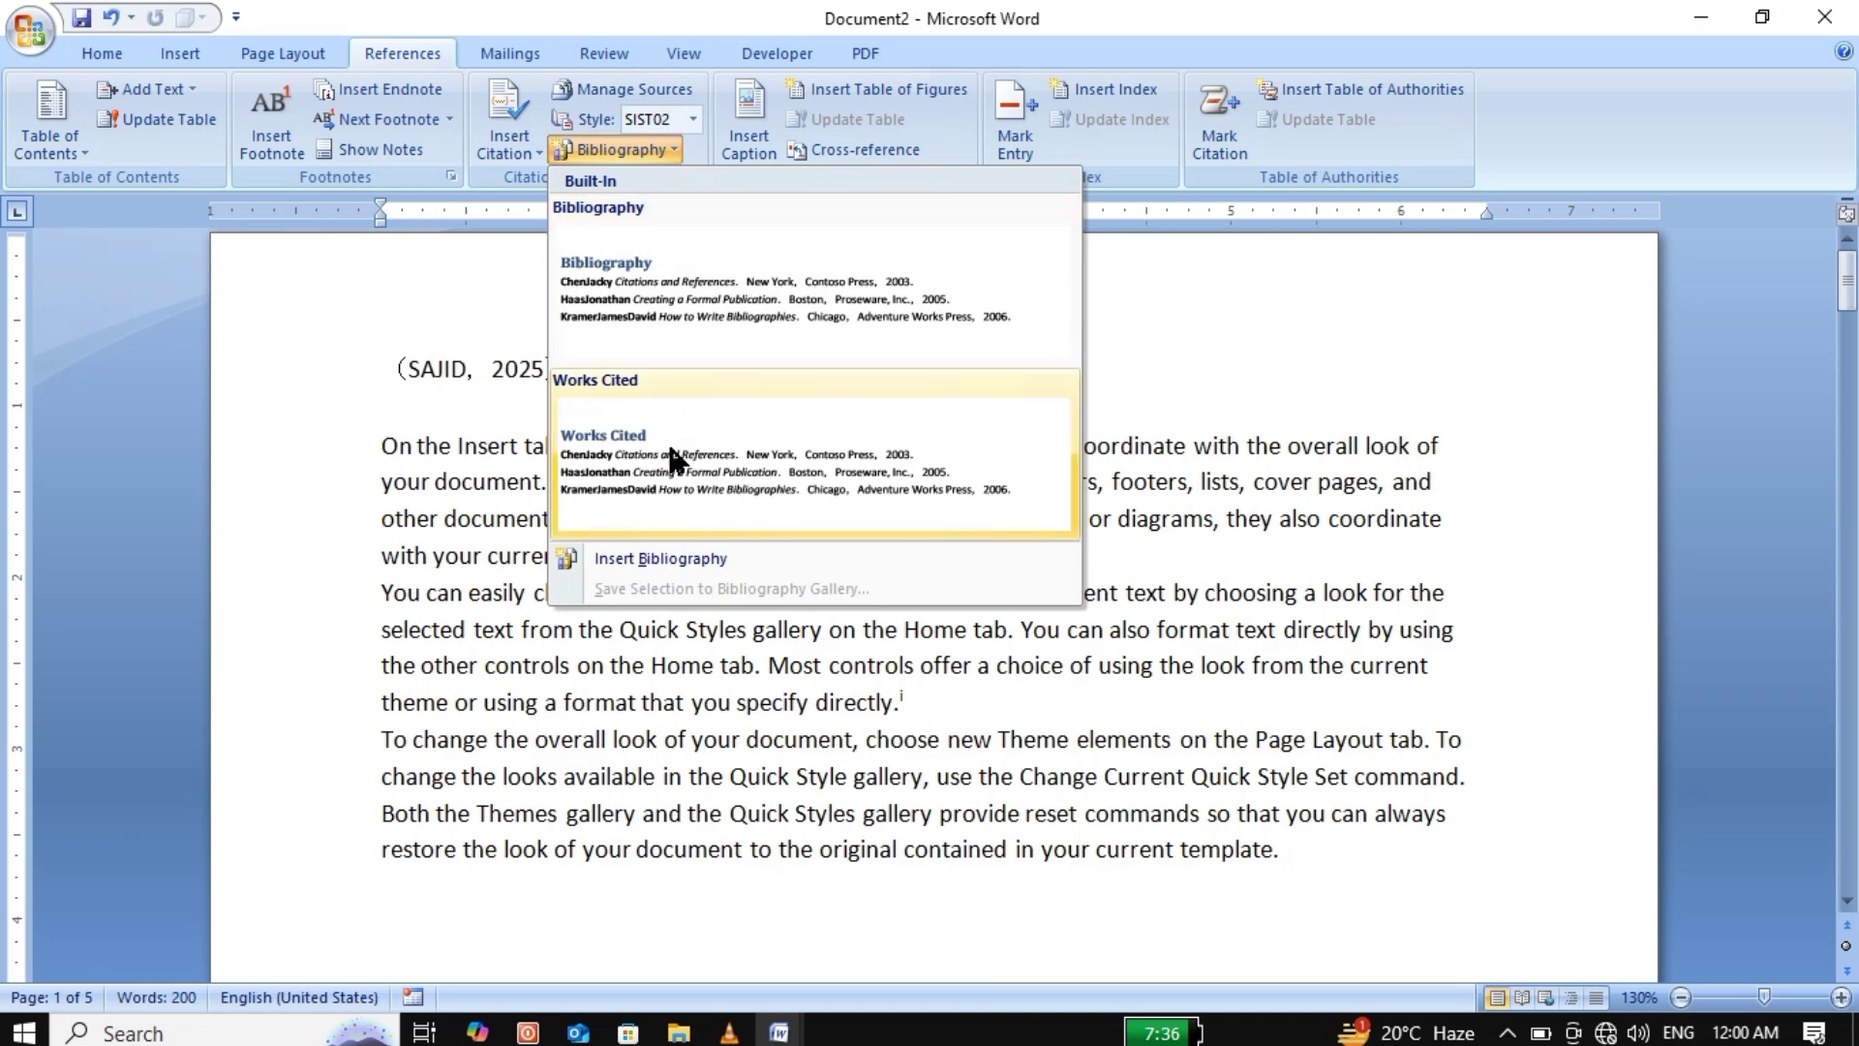
{"action": "left_click", "coordinate": [718, 319]}
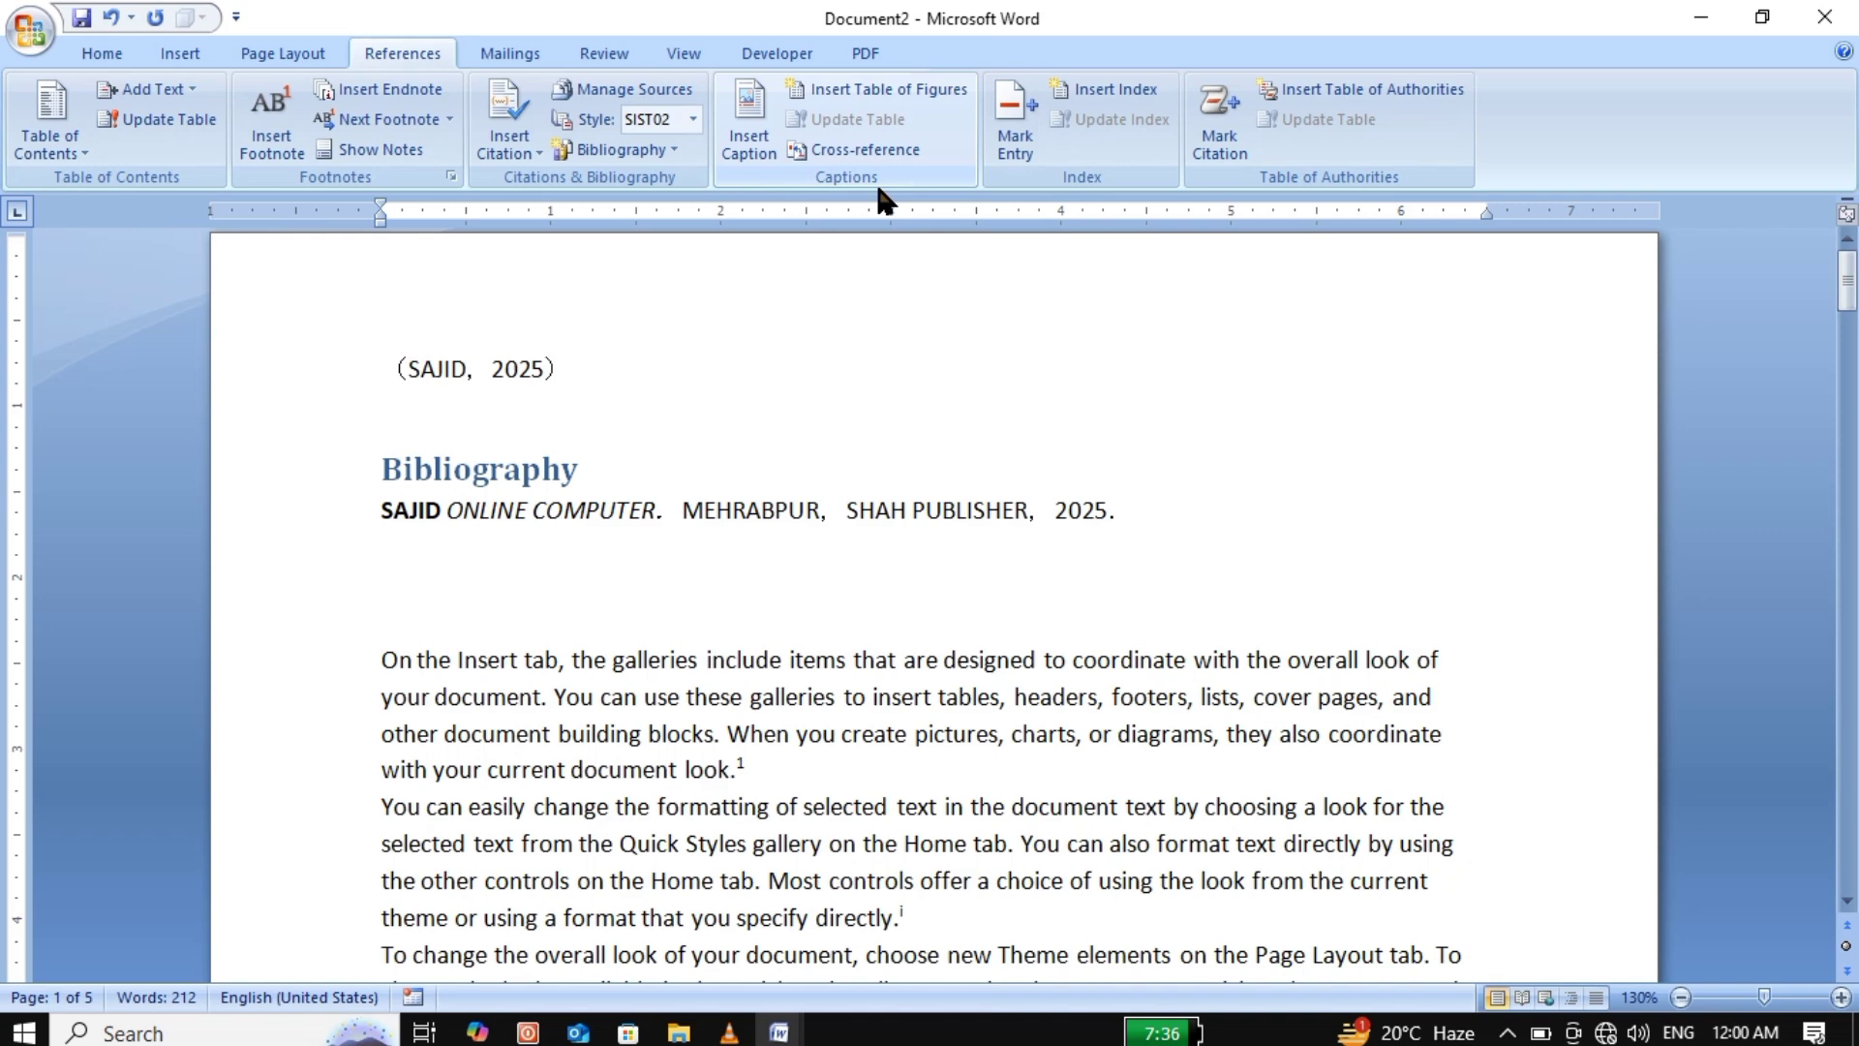
Create a new blank document and fill it with ten paragraphs of sample text using =RAND(10).
{"action": "key", "text": "ctrl+n"}
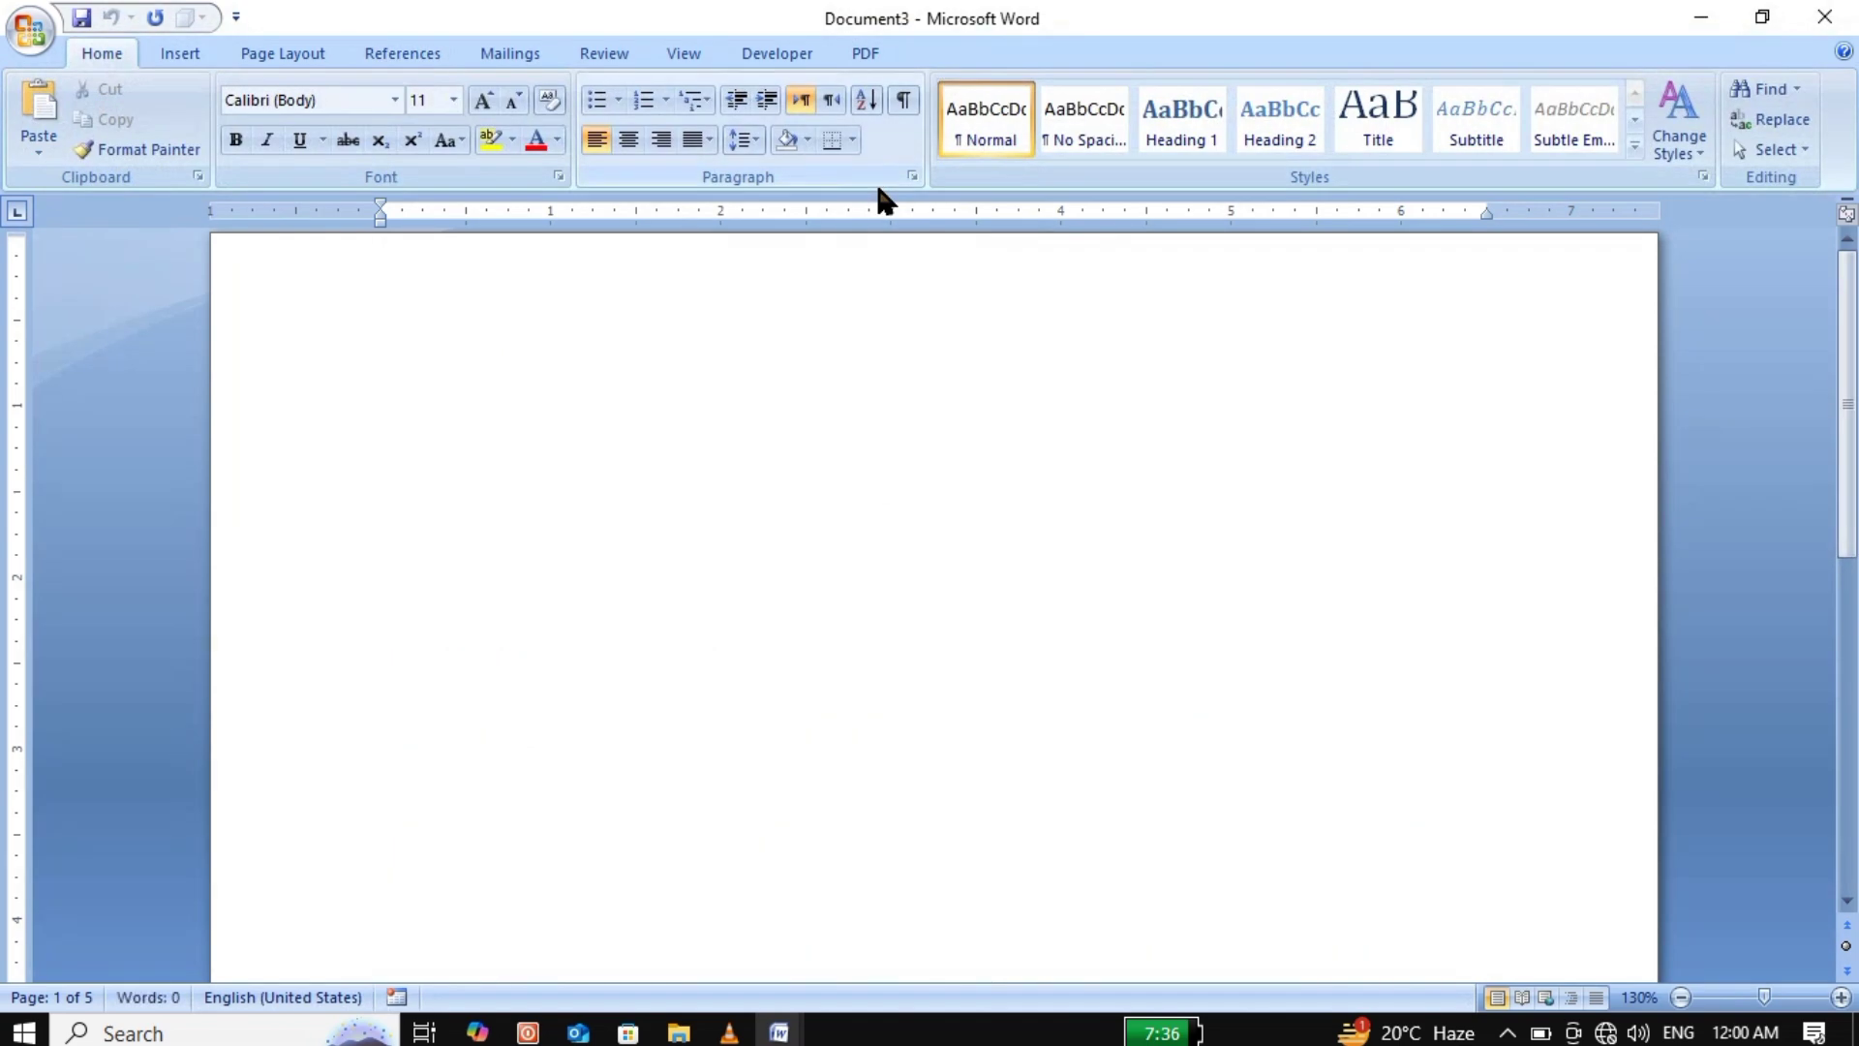
{"action": "type", "text": "=RAN"}
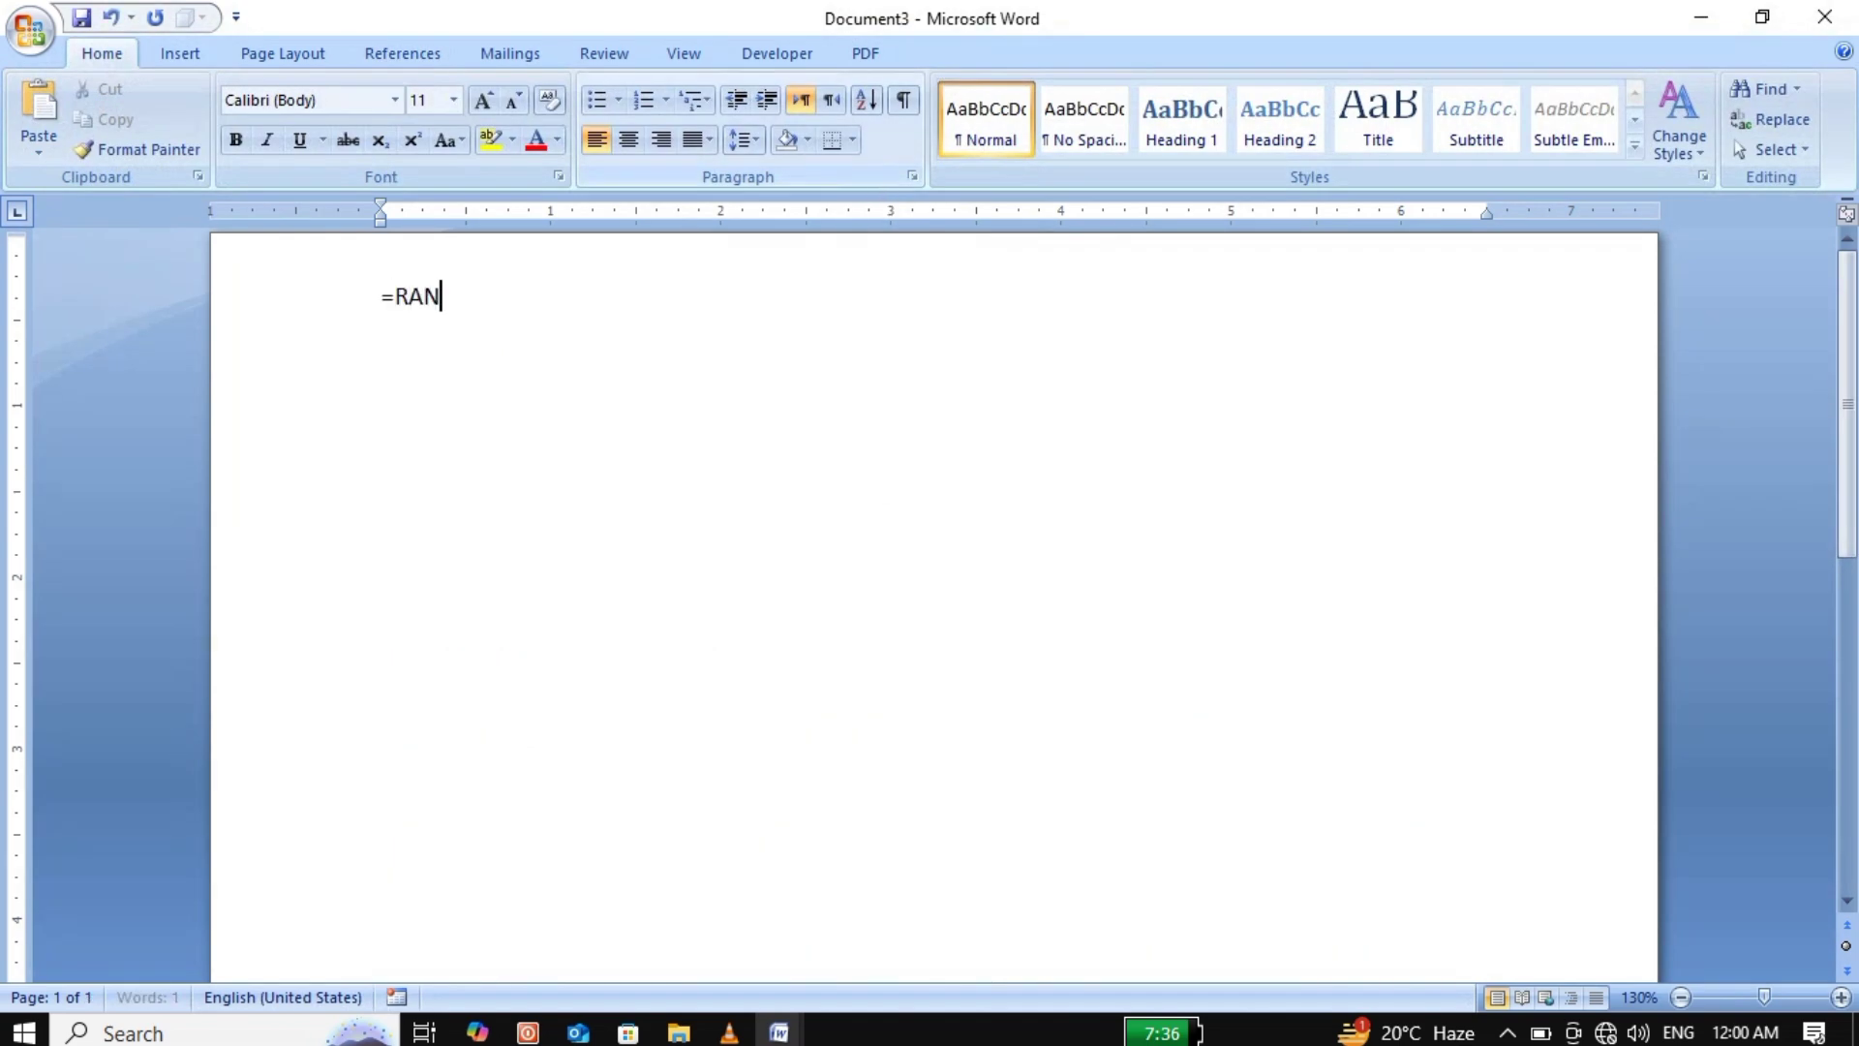
{"action": "type", "text": "D(10)"}
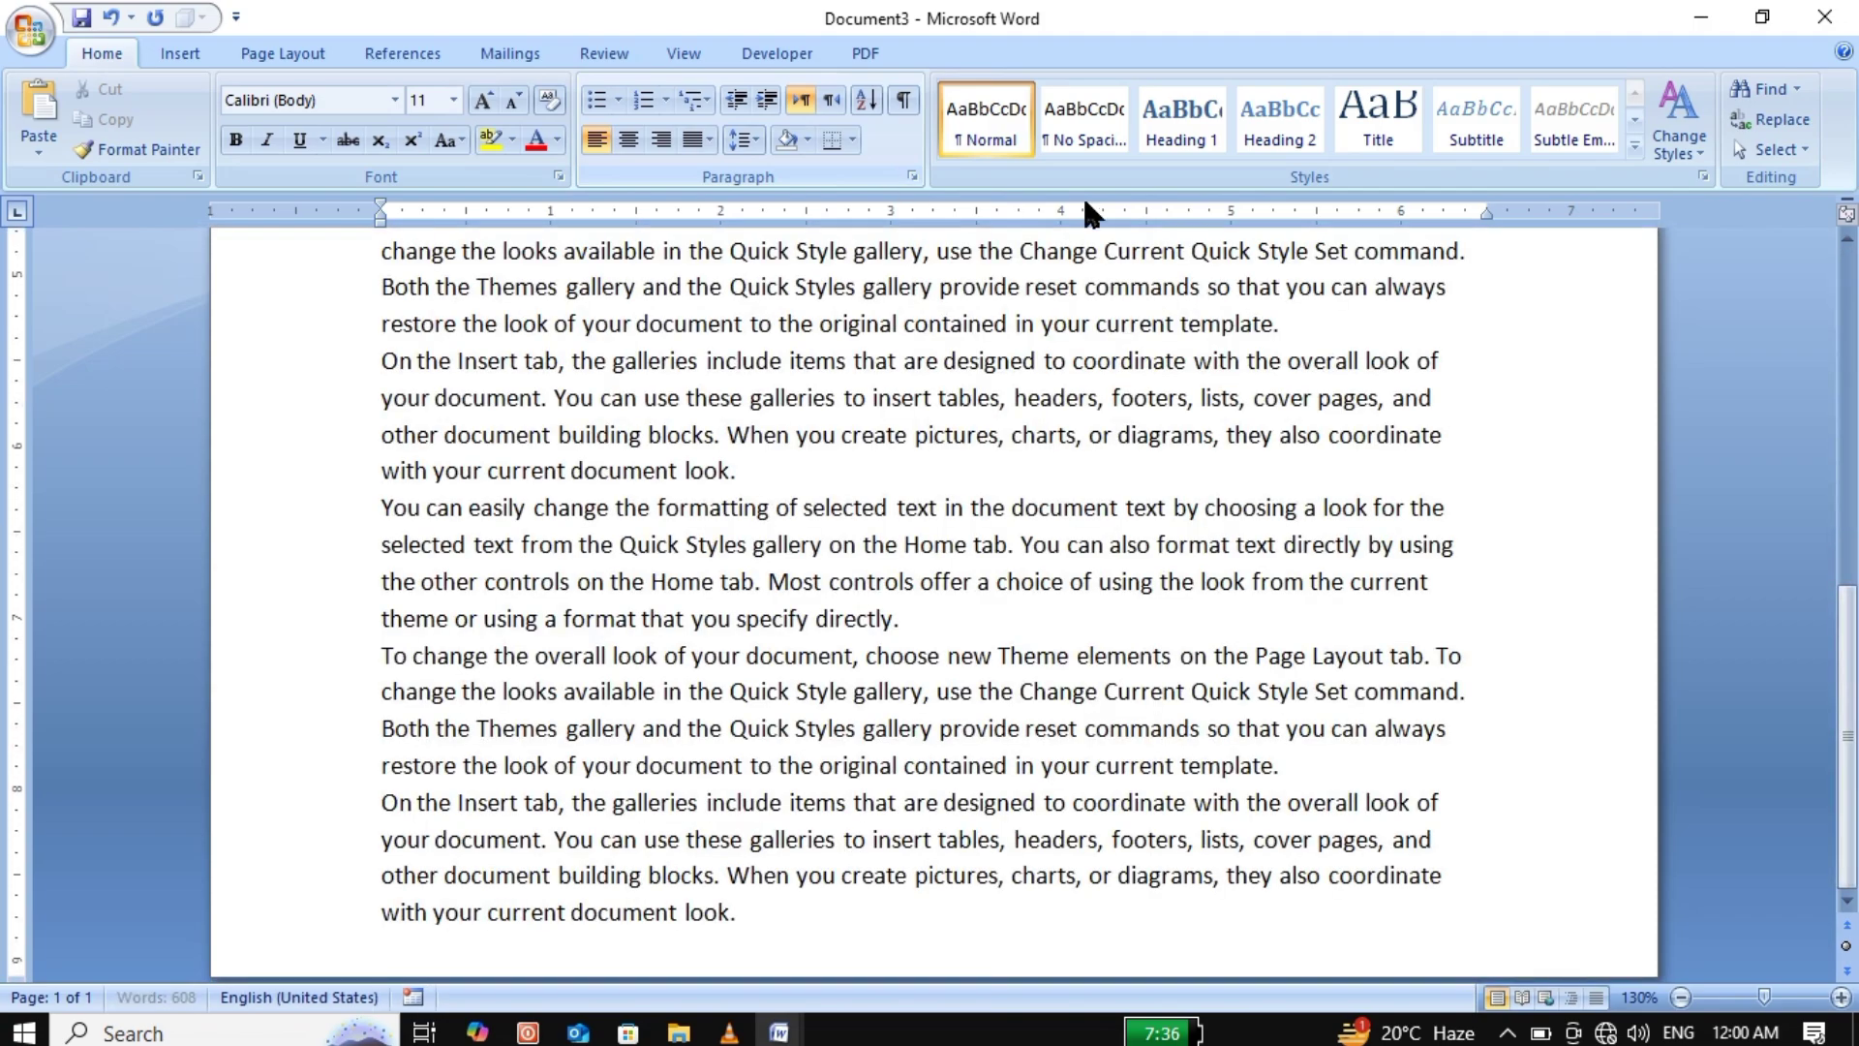
{"action": "left_click_drag", "start_coordinate": [1852, 701], "coordinate": [1854, 366]}
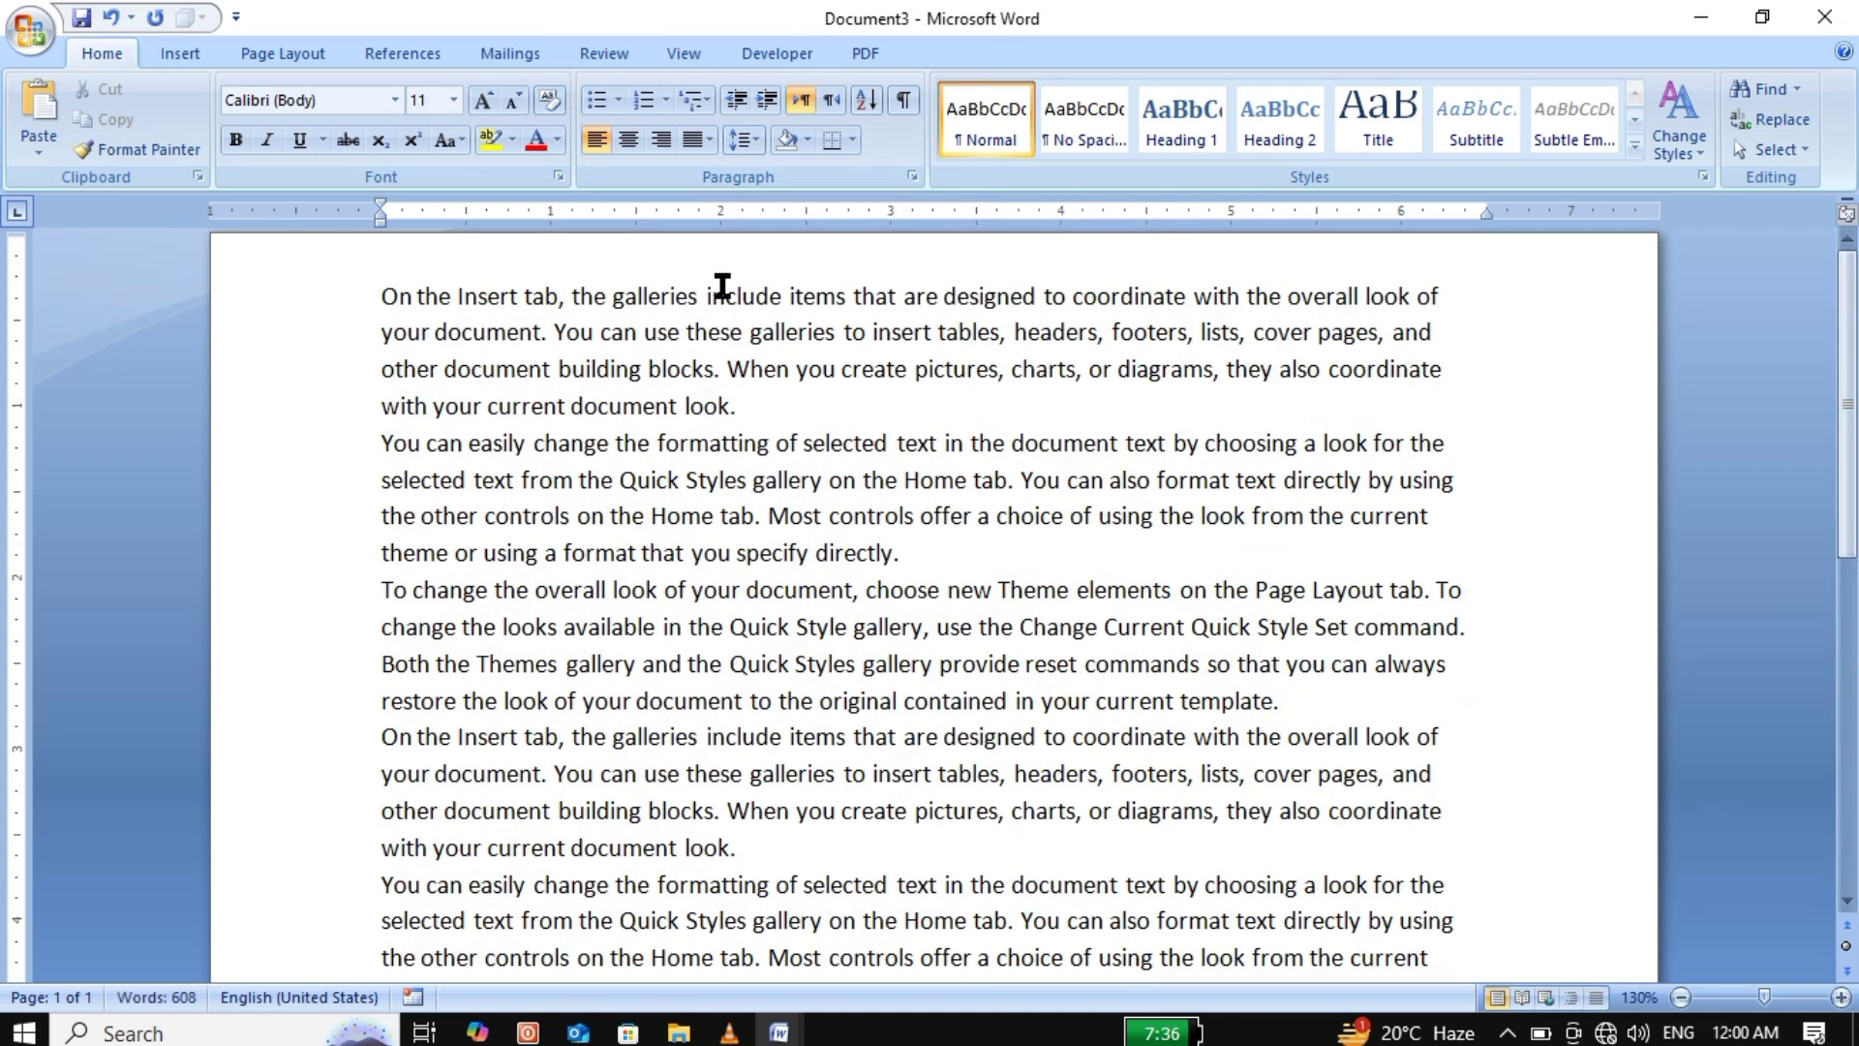
Insert the Downloads picture WhatsApp Image 2025-01-24 at 8.26.50 AM on a new line after the first paragraph.
{"action": "left_click", "coordinate": [376, 53]}
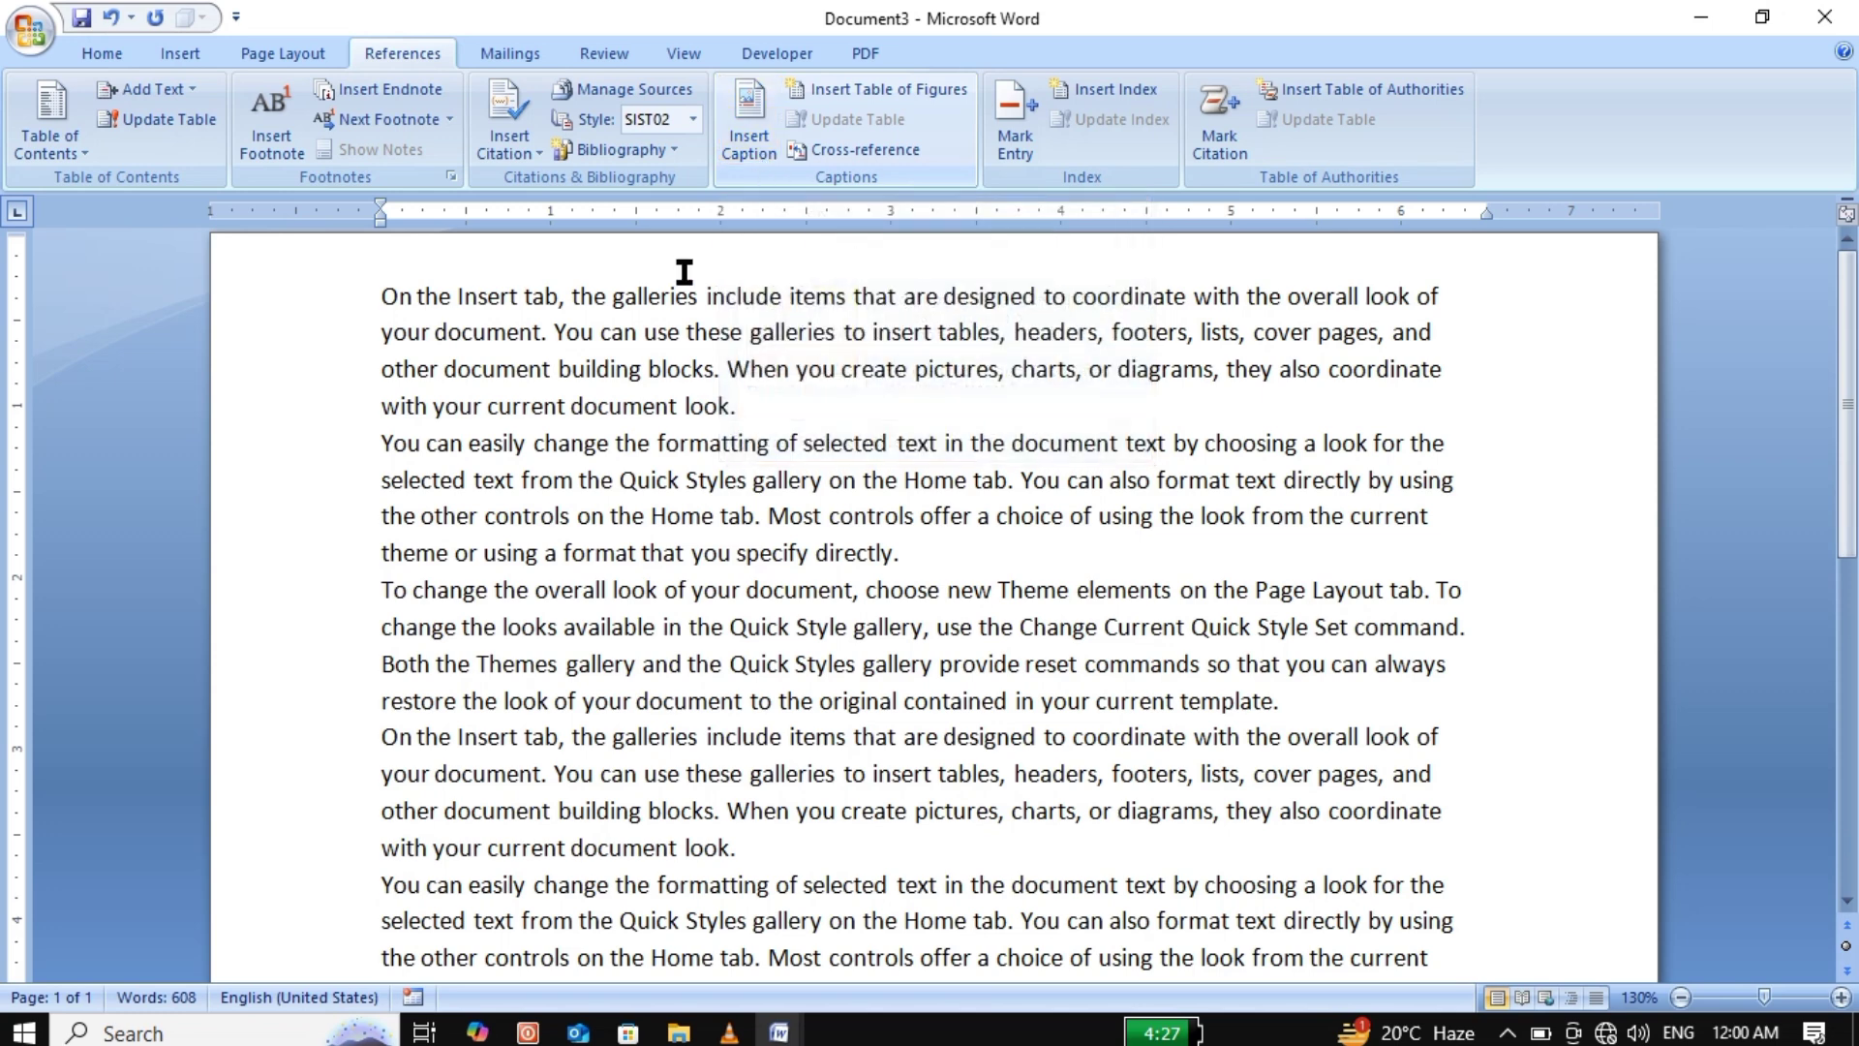
{"action": "left_click", "coordinate": [644, 406]}
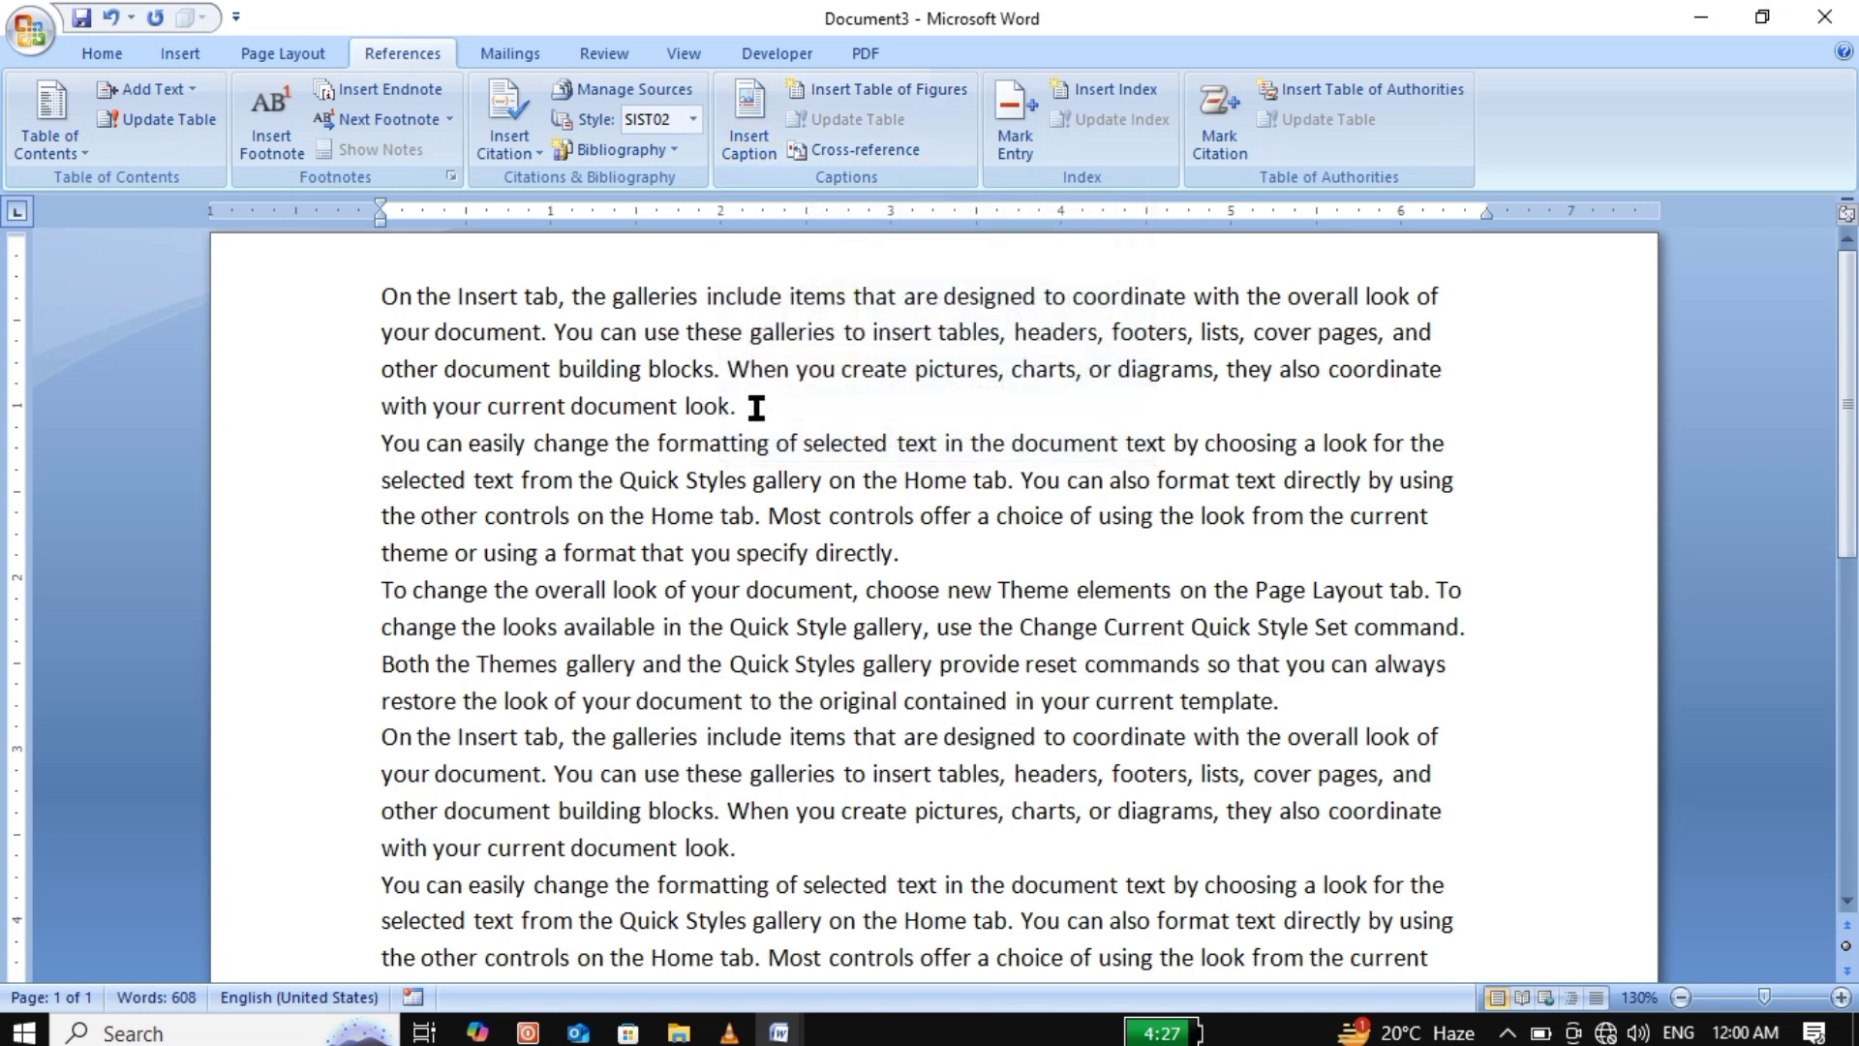
{"action": "key", "text": "Return"}
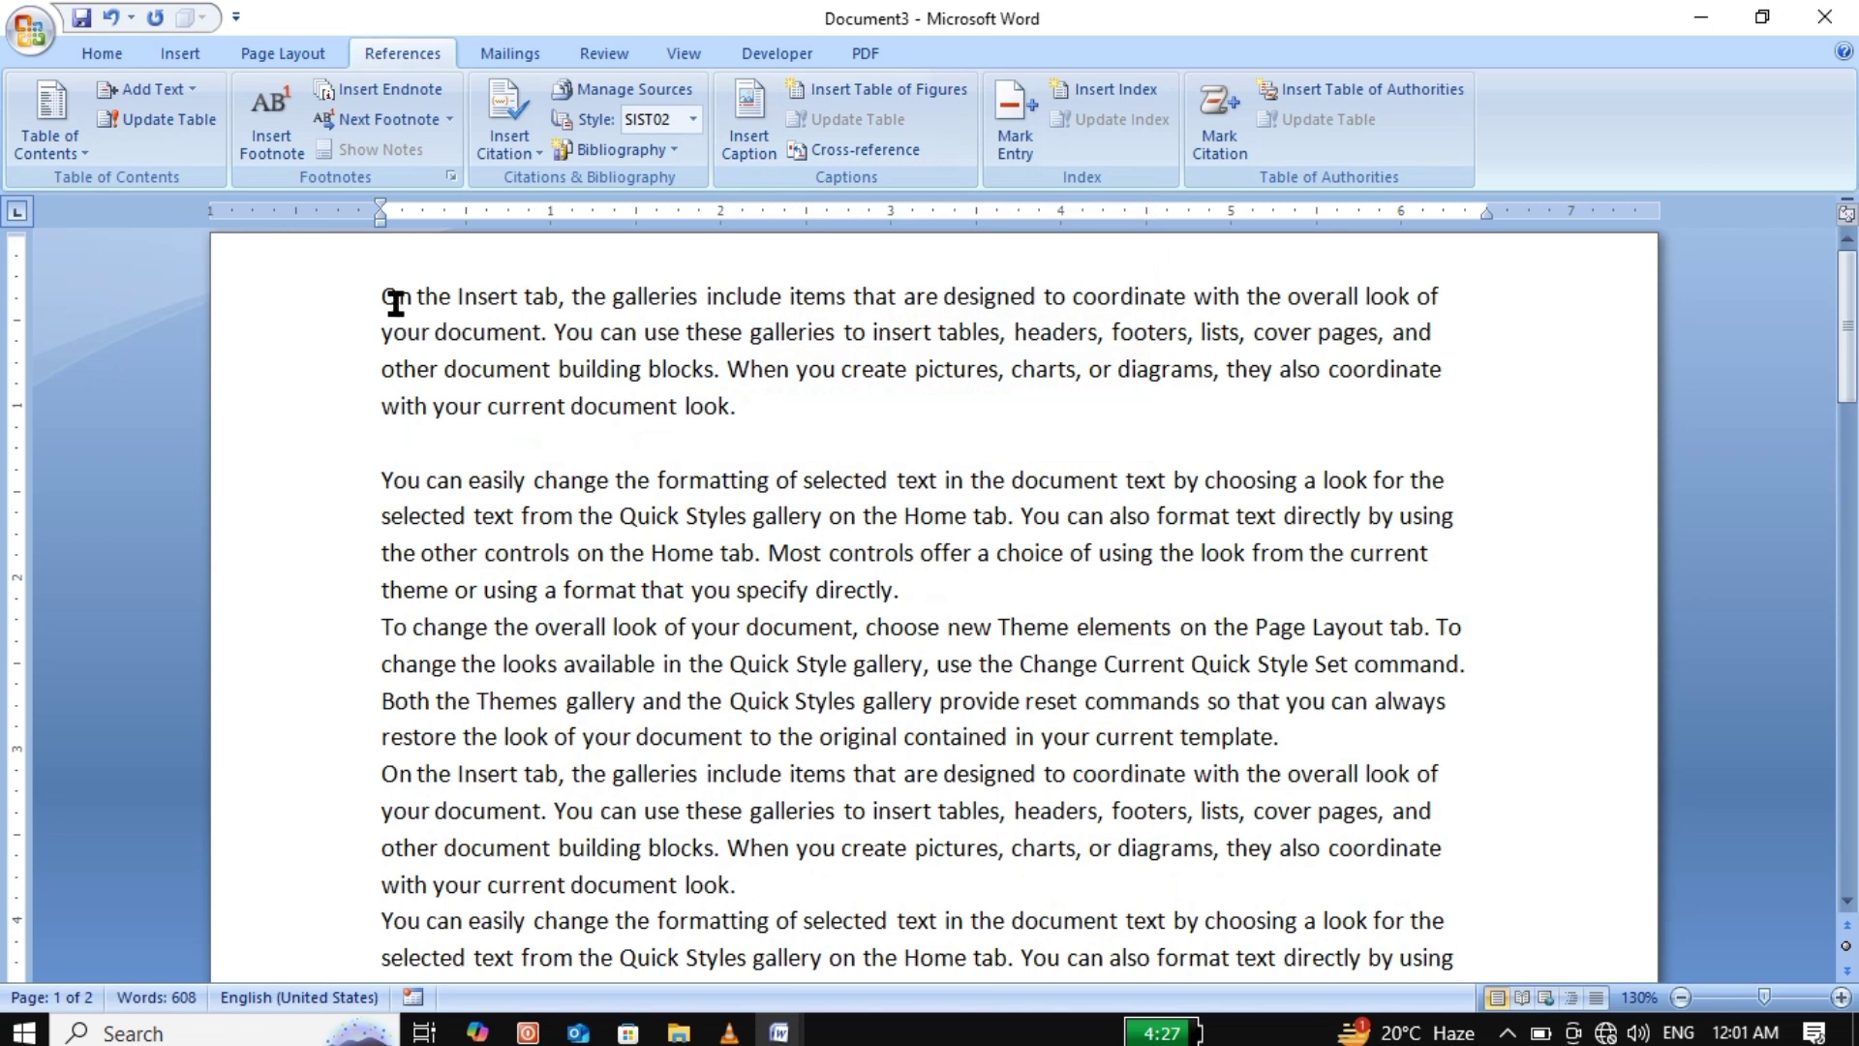
{"action": "left_click", "coordinate": [199, 45]}
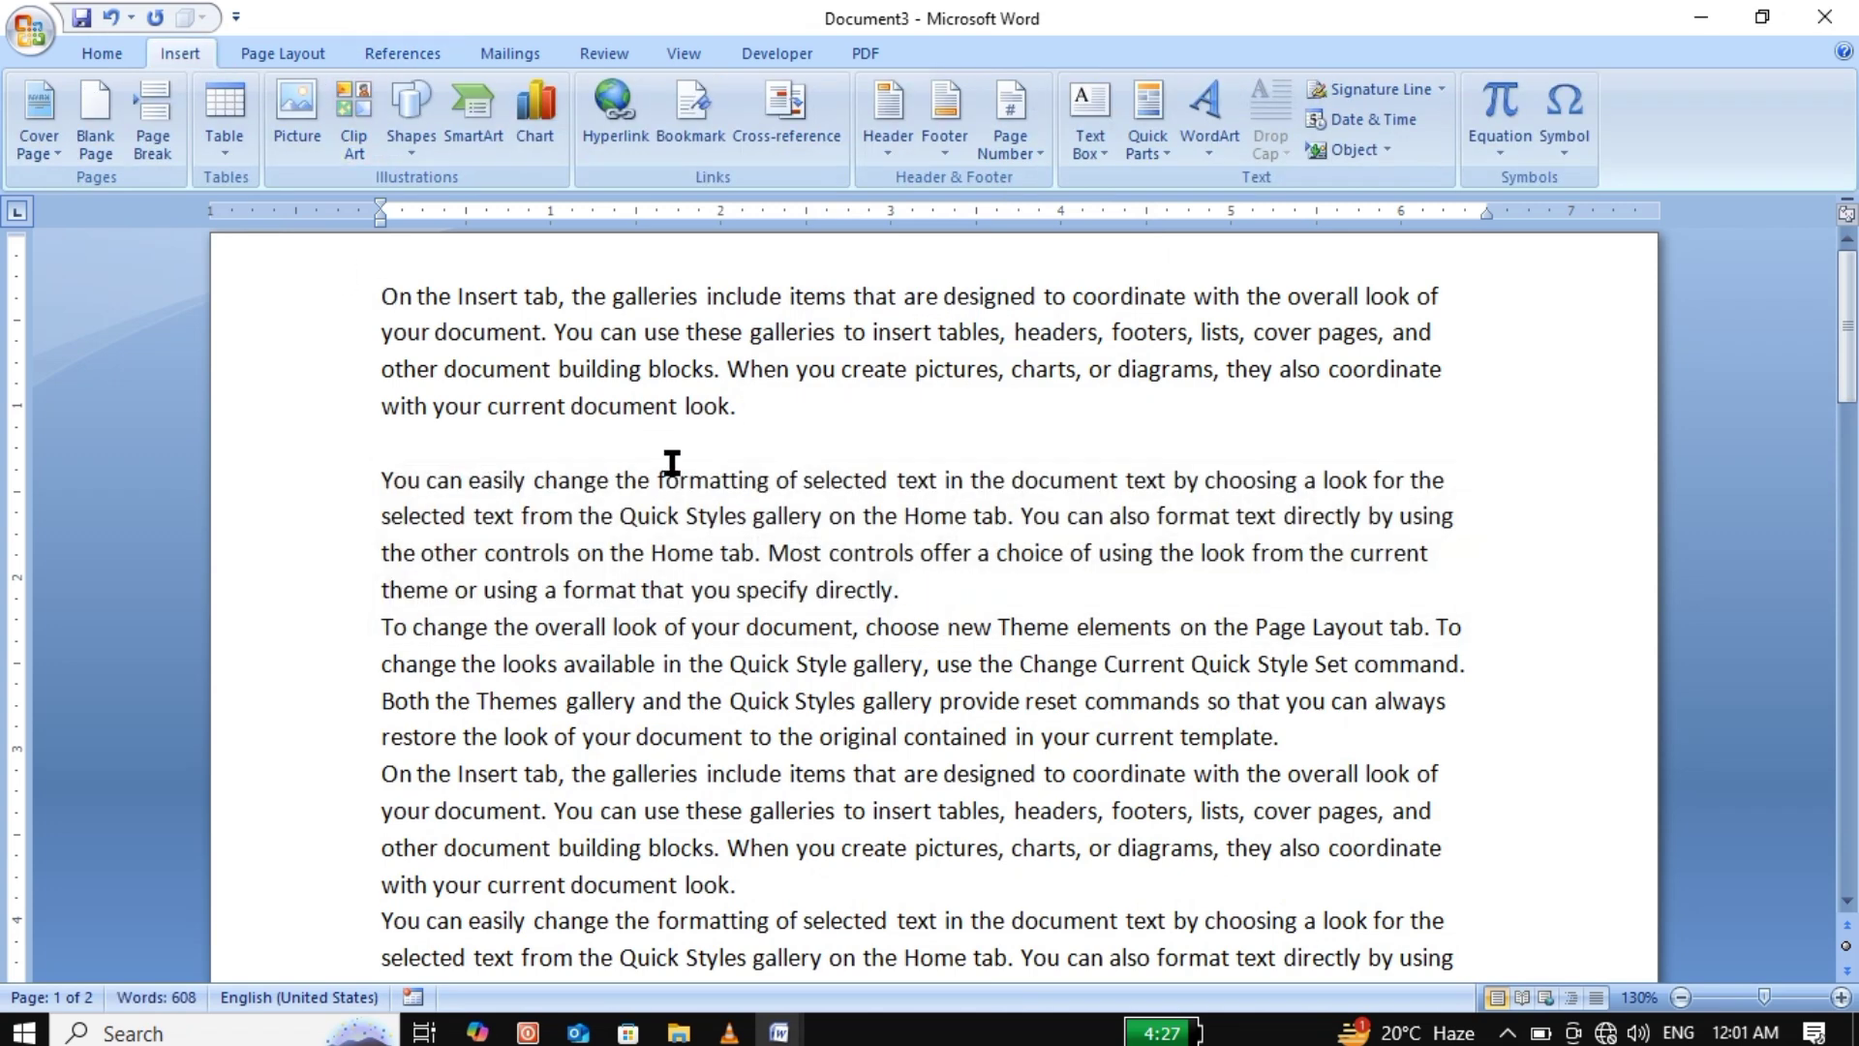
{"action": "left_click", "coordinate": [274, 100]}
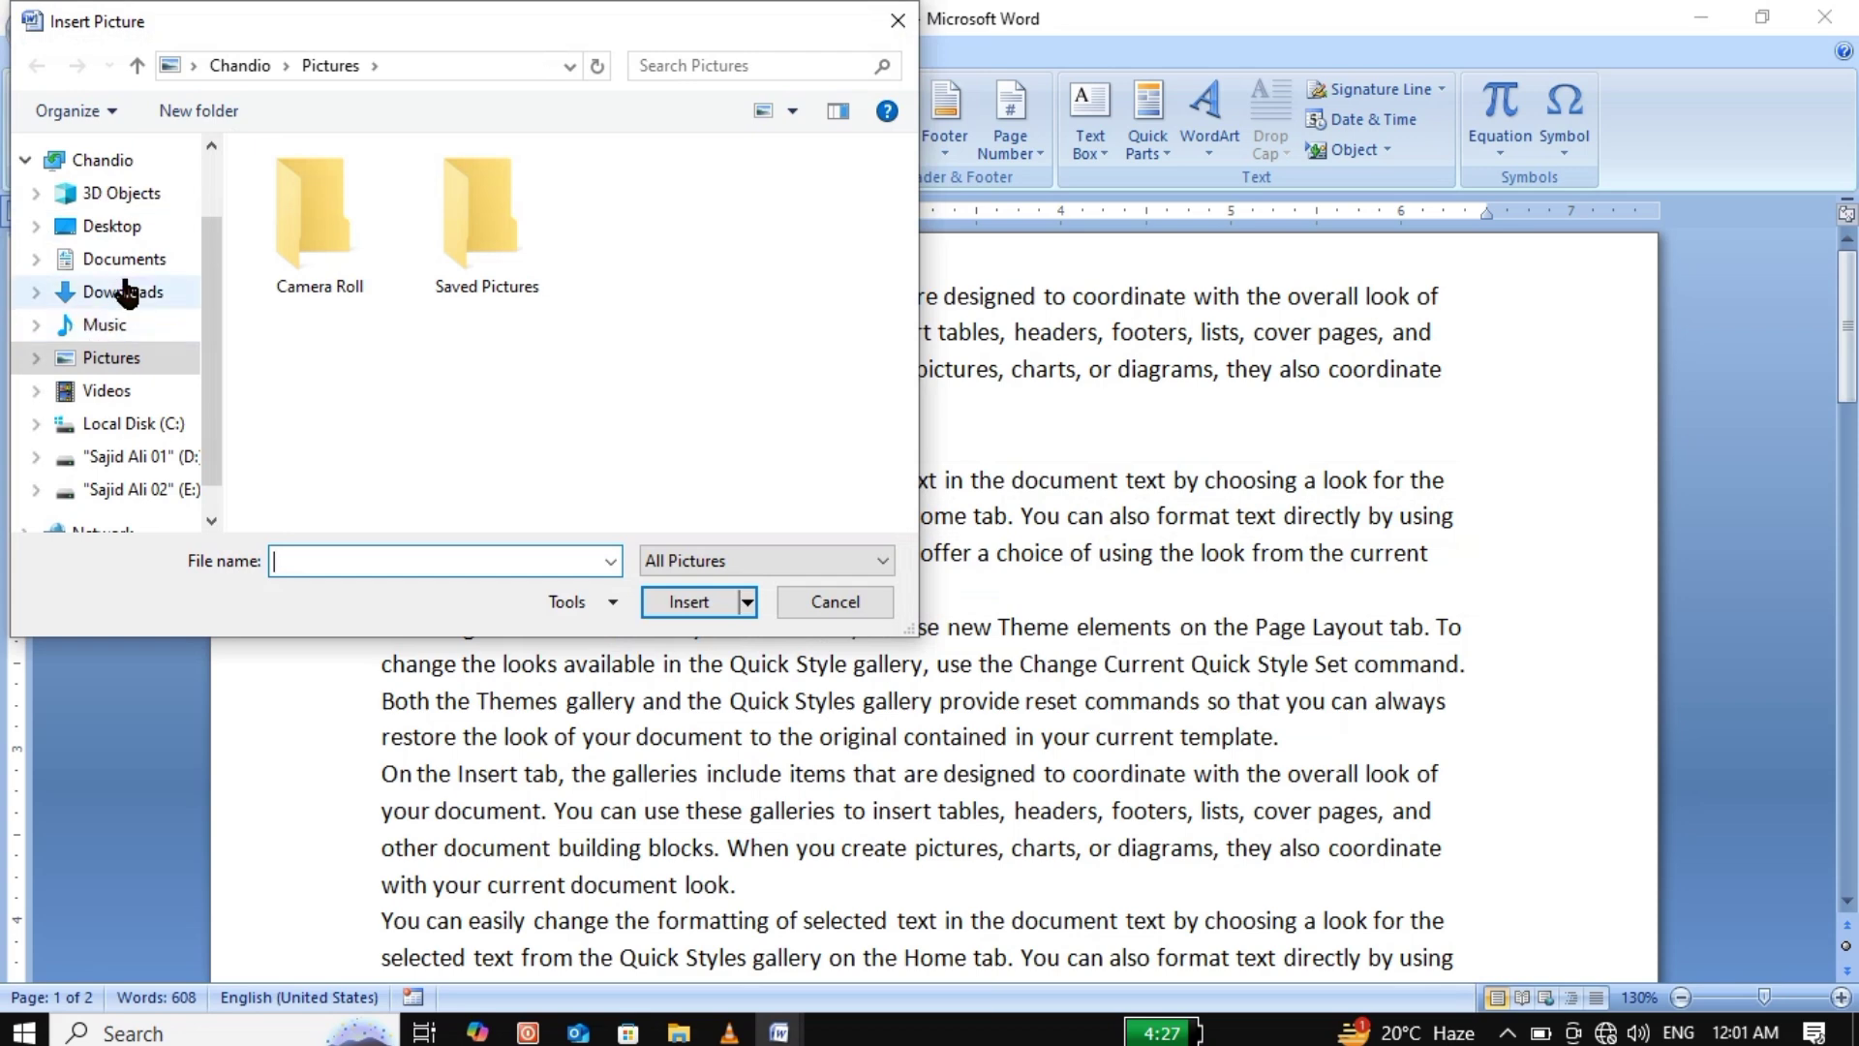
{"action": "left_click", "coordinate": [127, 275]}
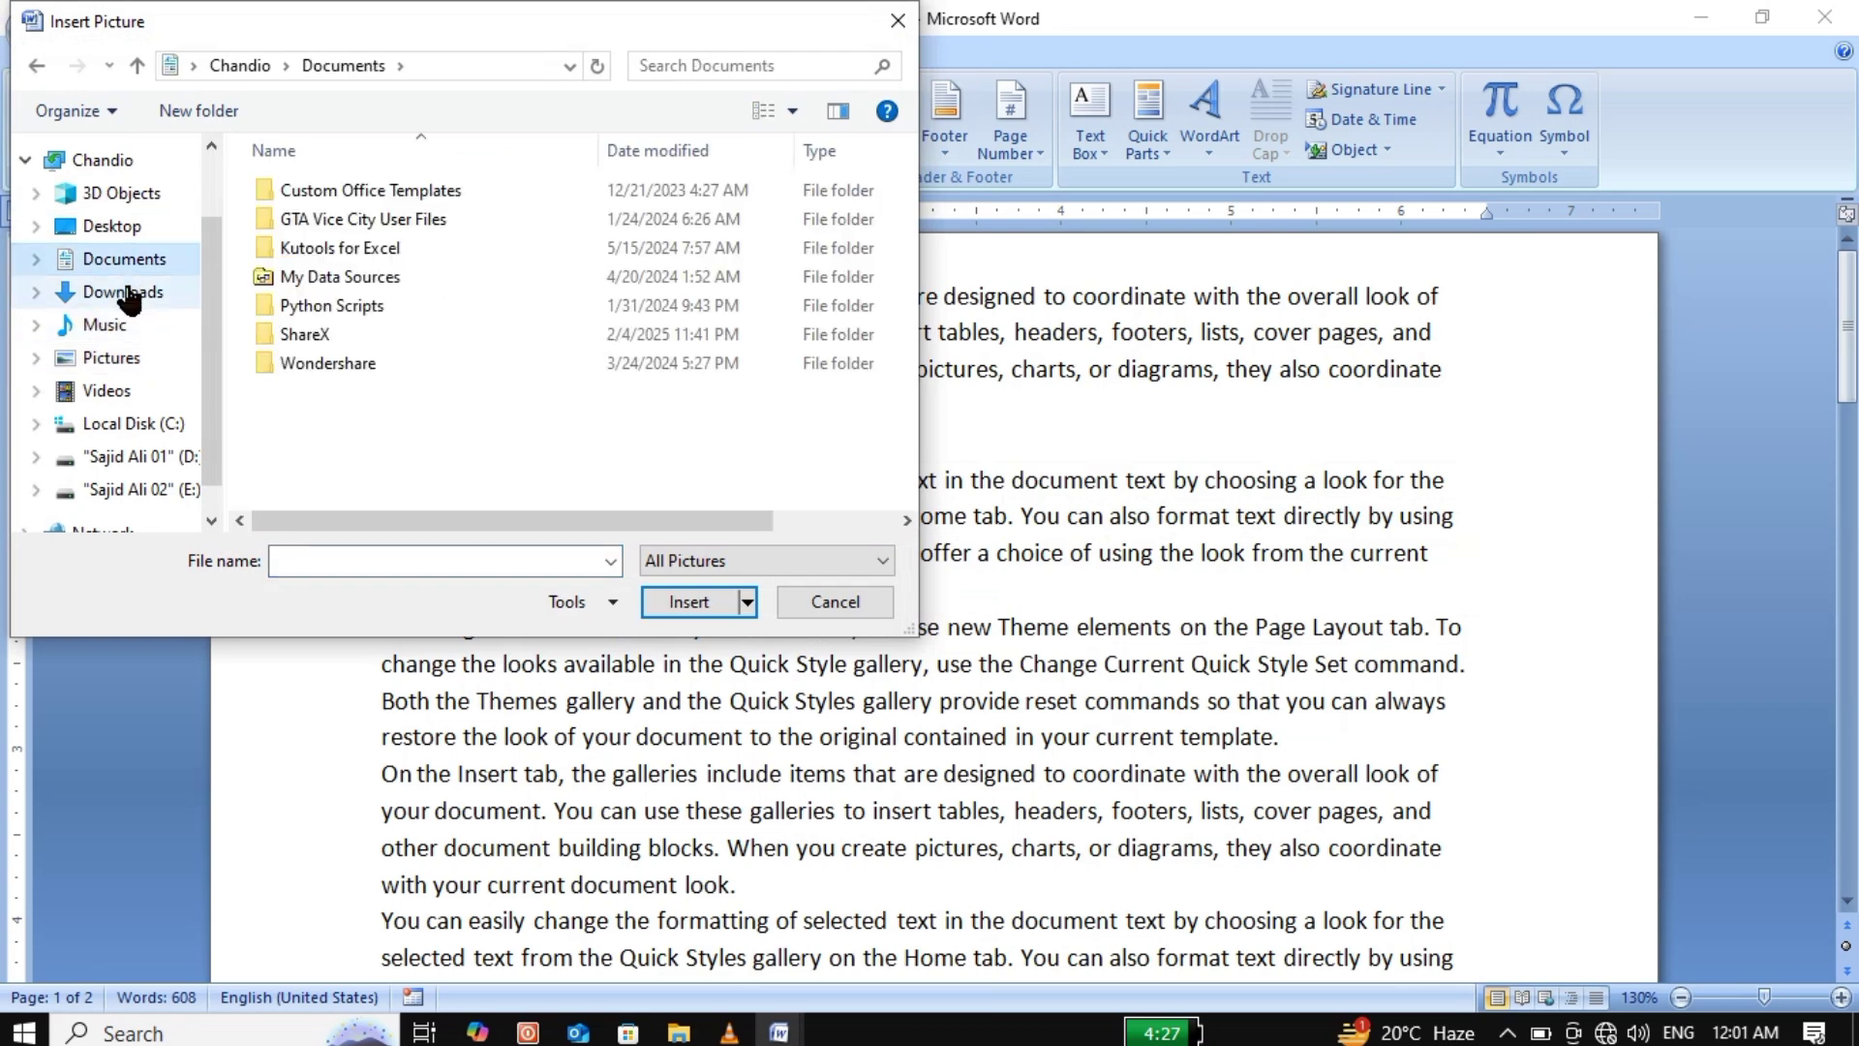
{"action": "left_click", "coordinate": [129, 288]}
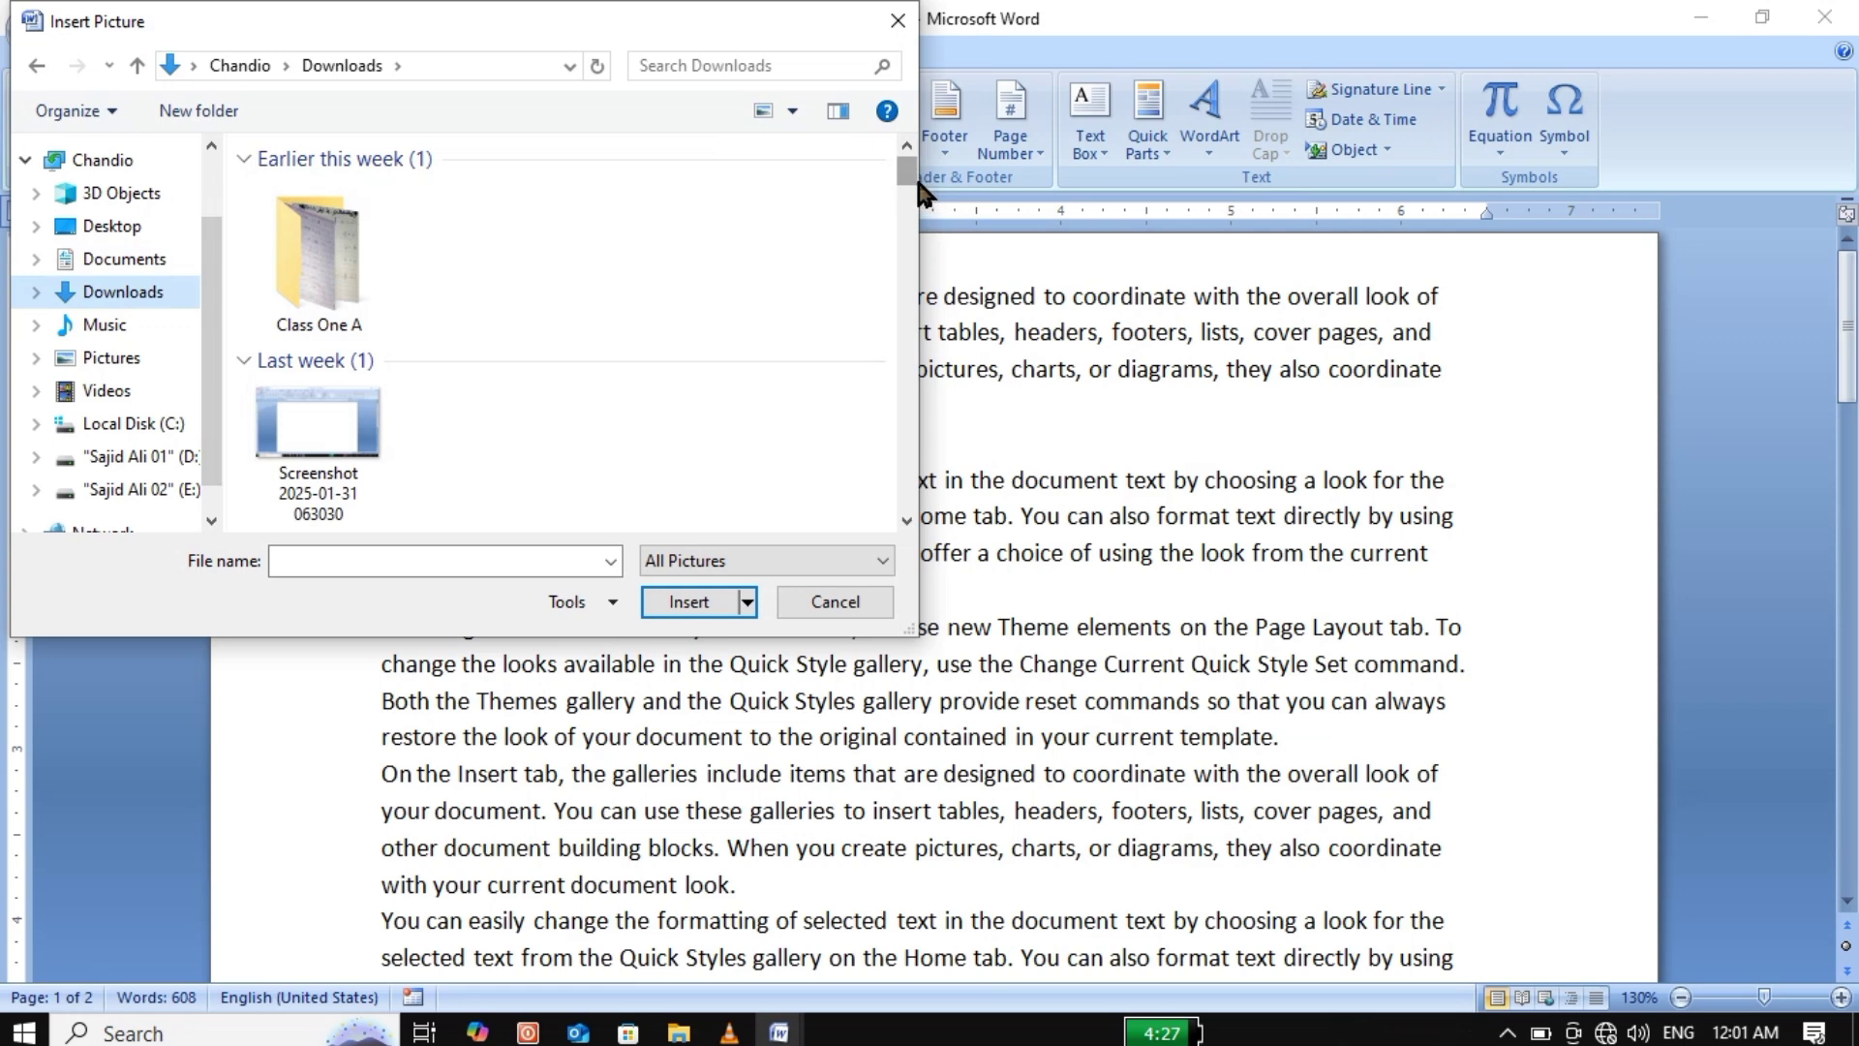
{"action": "left_click_drag", "start_coordinate": [916, 181], "coordinate": [915, 207]}
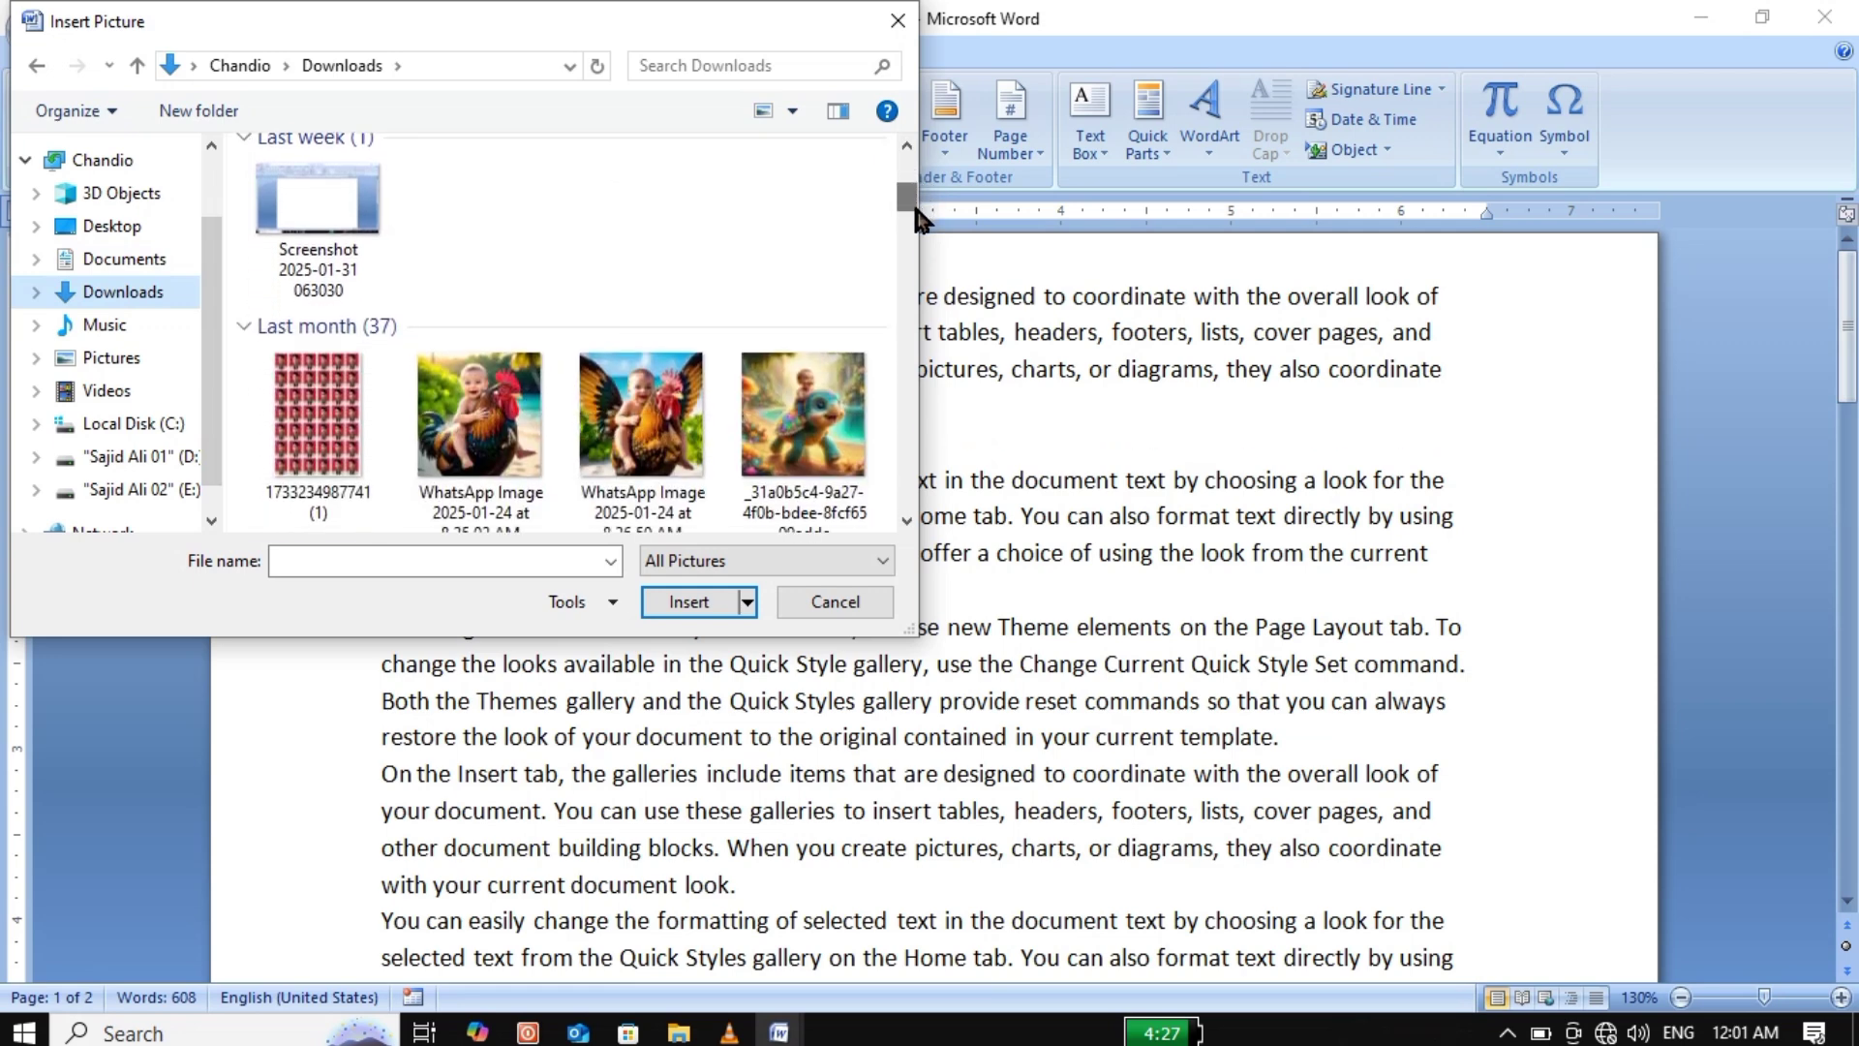
{"action": "left_click", "coordinate": [653, 393]}
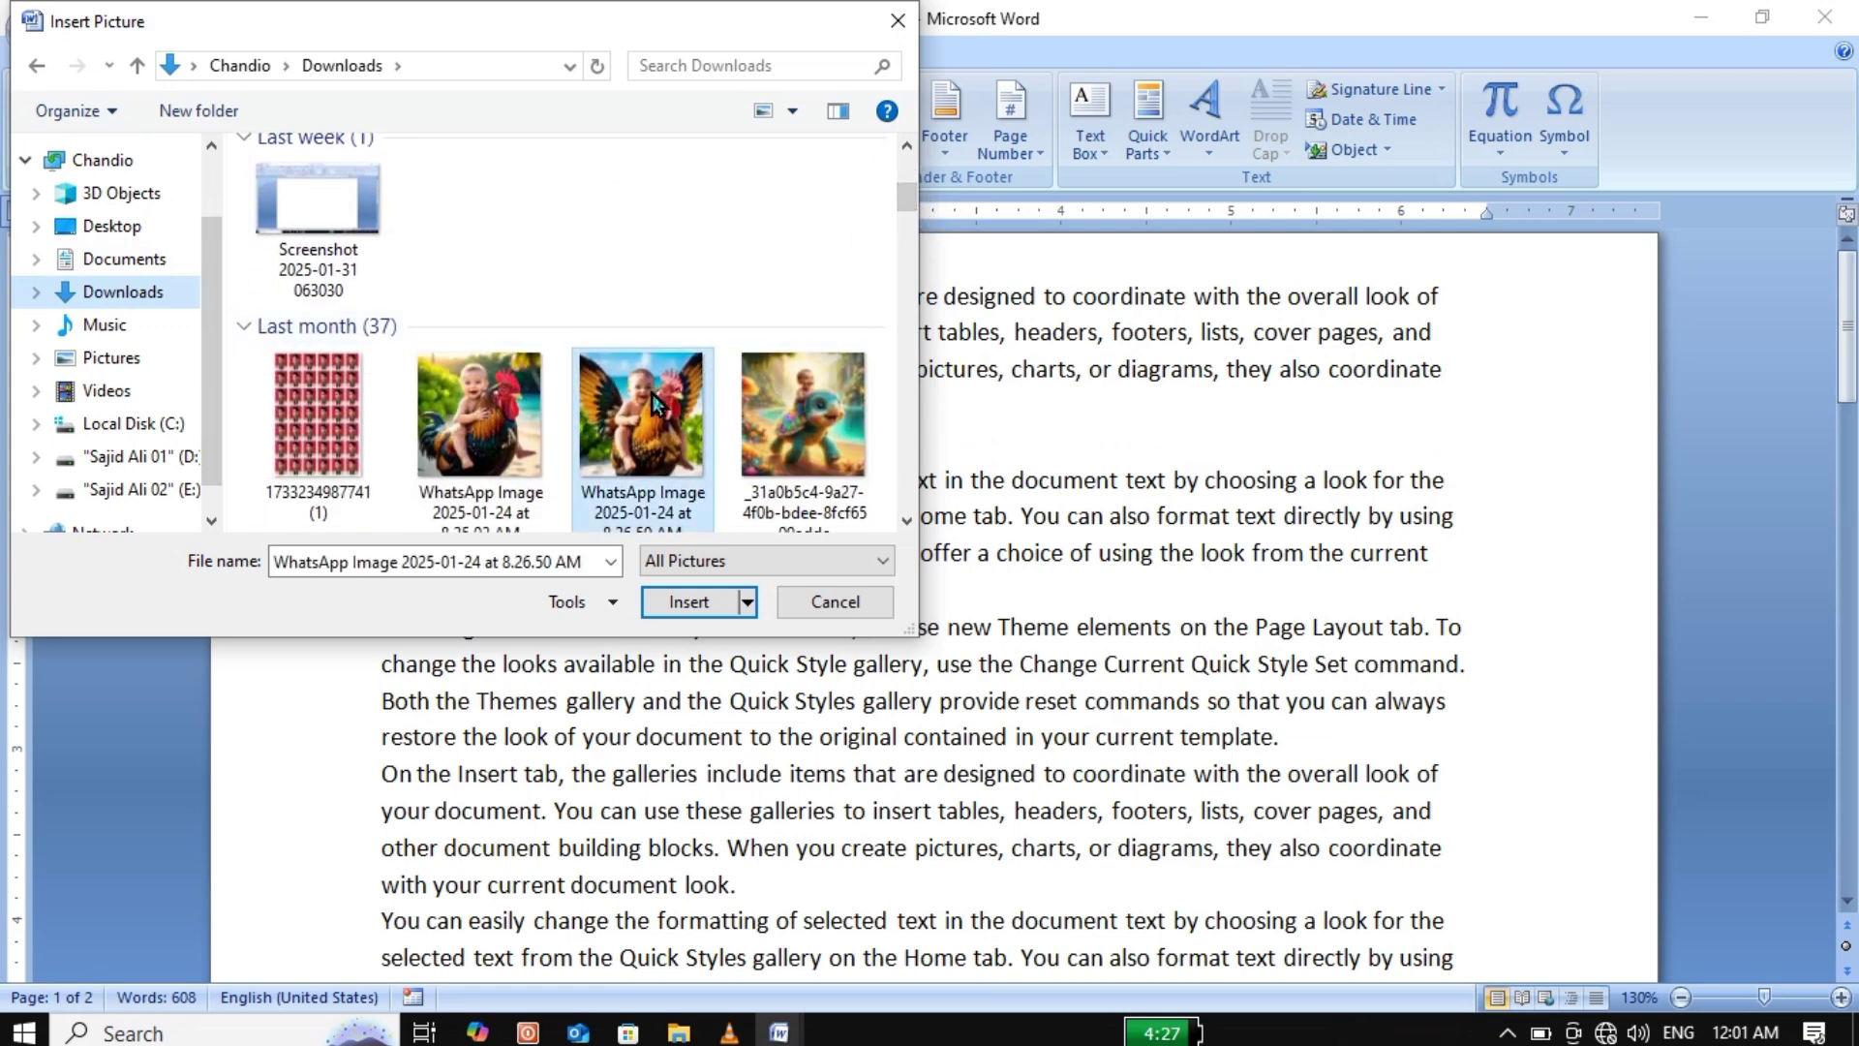
{"action": "left_click", "coordinate": [690, 602]}
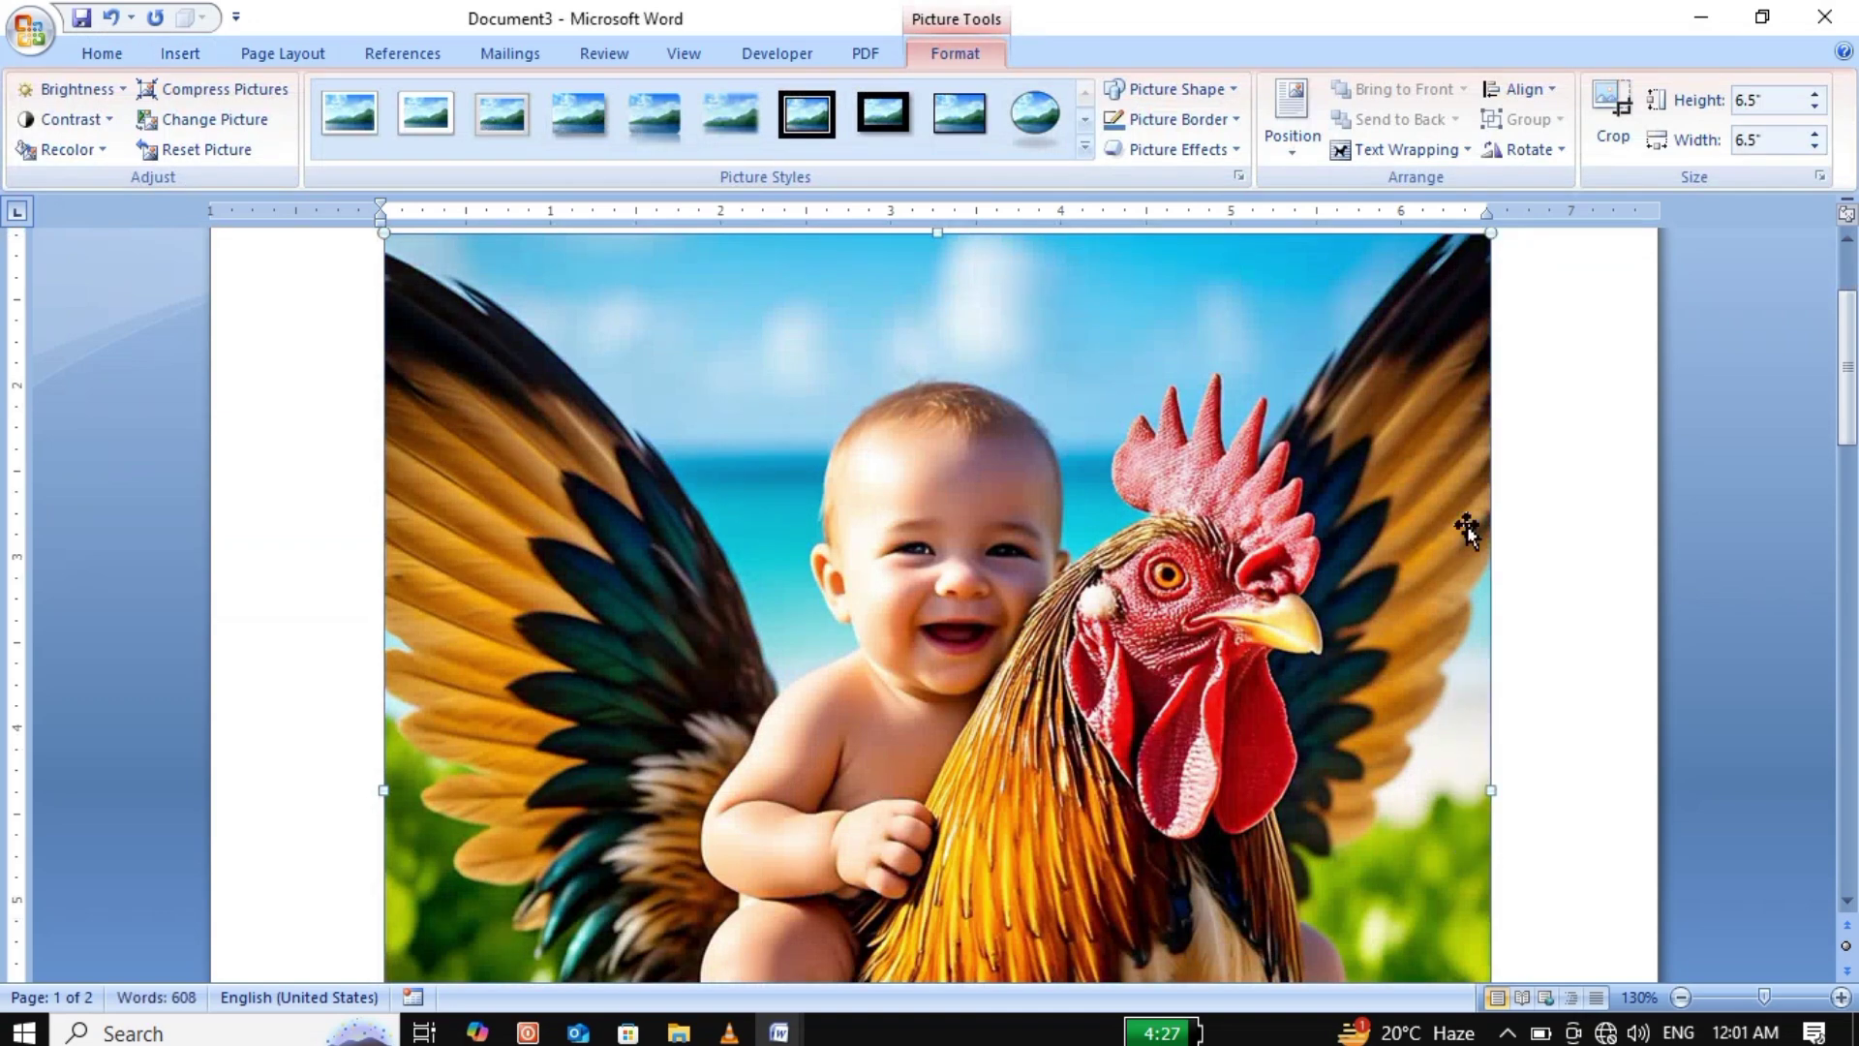
Shrink the picture to about 1.8" by 1.8" and add two blank lines below it.
{"action": "left_click_drag", "start_coordinate": [1487, 250], "coordinate": [557, 794]}
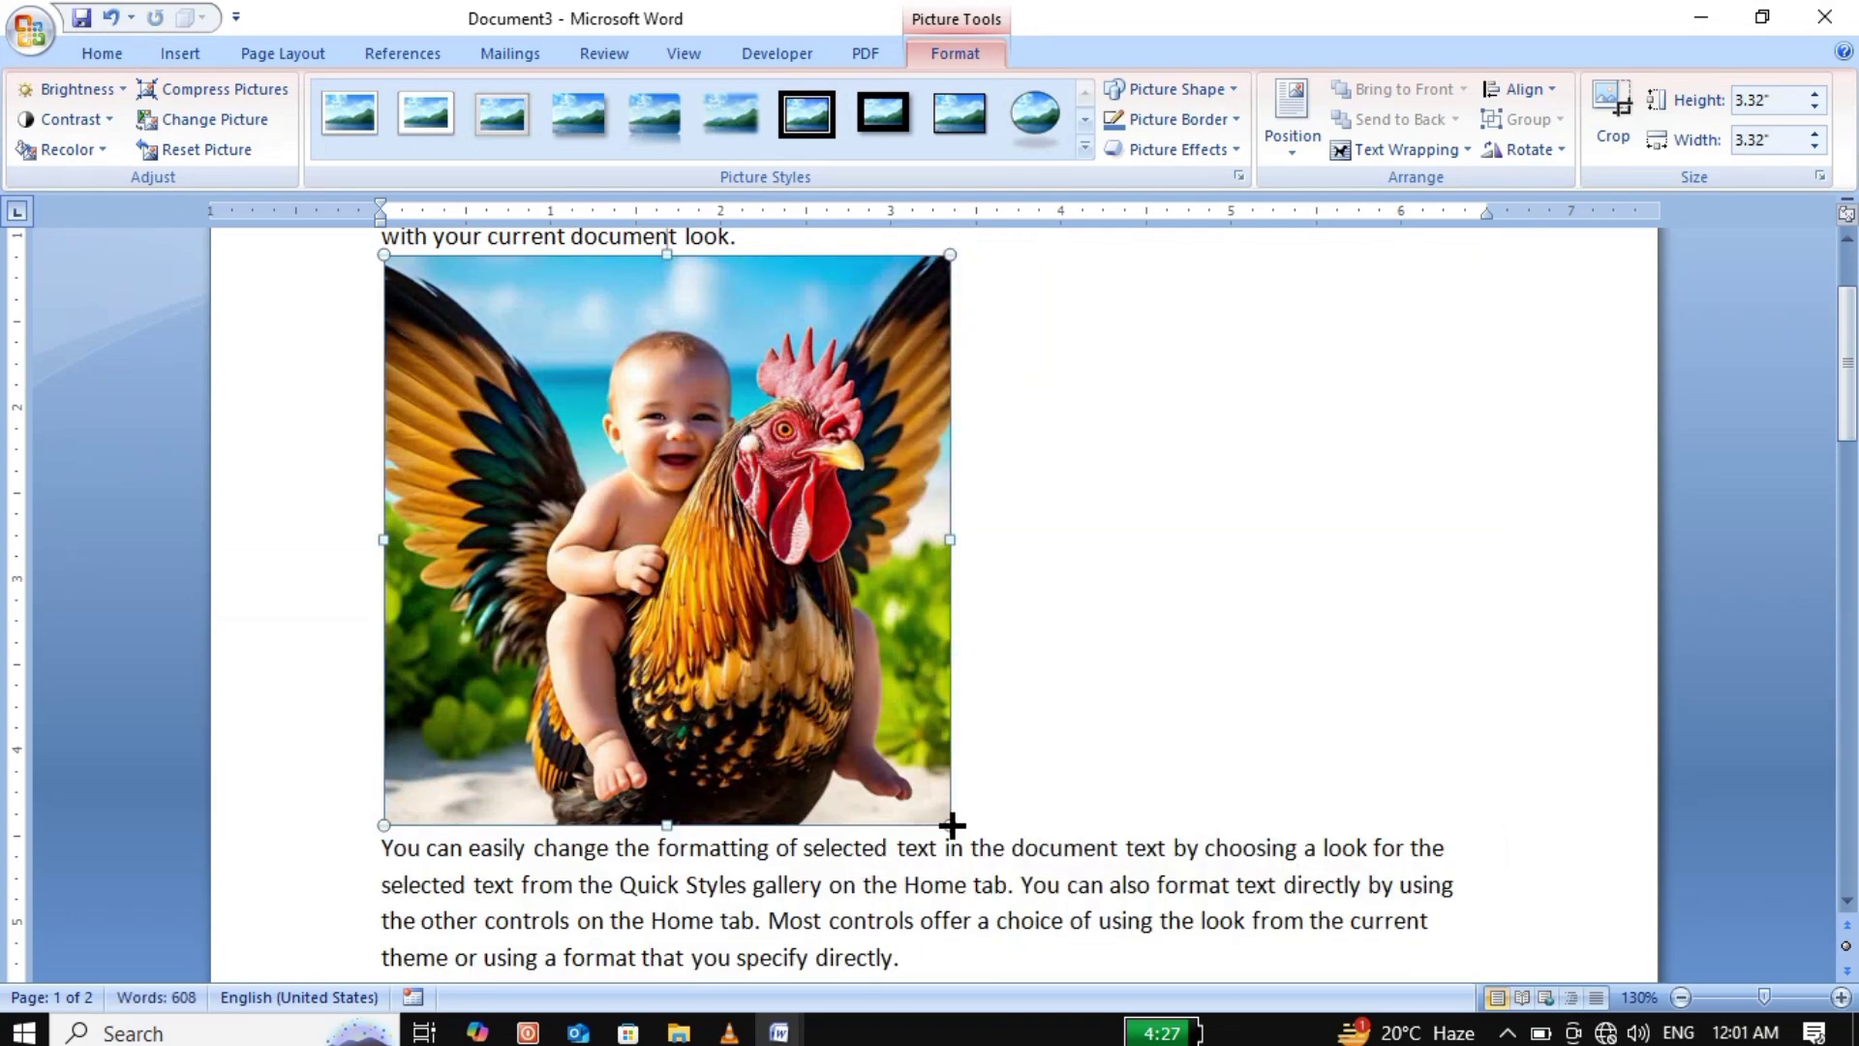
{"action": "left_click_drag", "start_coordinate": [952, 825], "coordinate": [692, 564]}
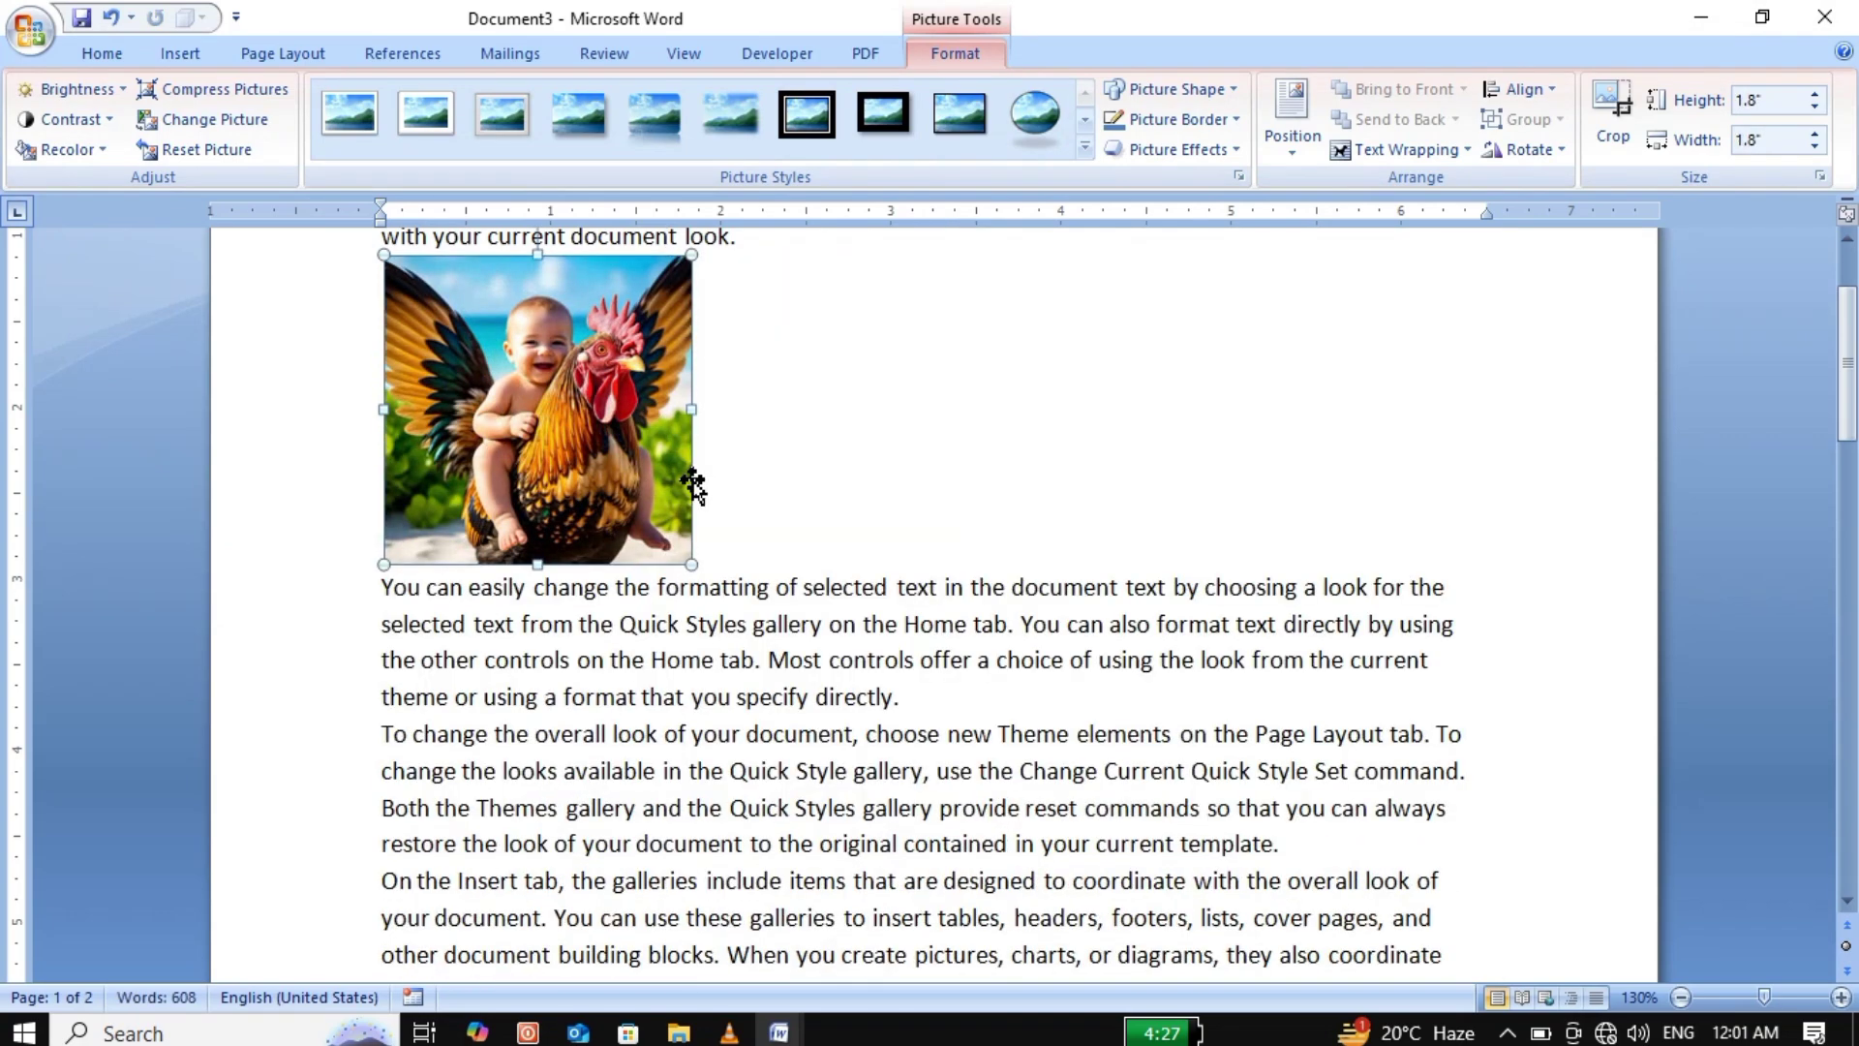
{"action": "left_click", "coordinate": [747, 536]}
{"action": "key", "text": "Return"}
{"action": "key", "text": "Return"}
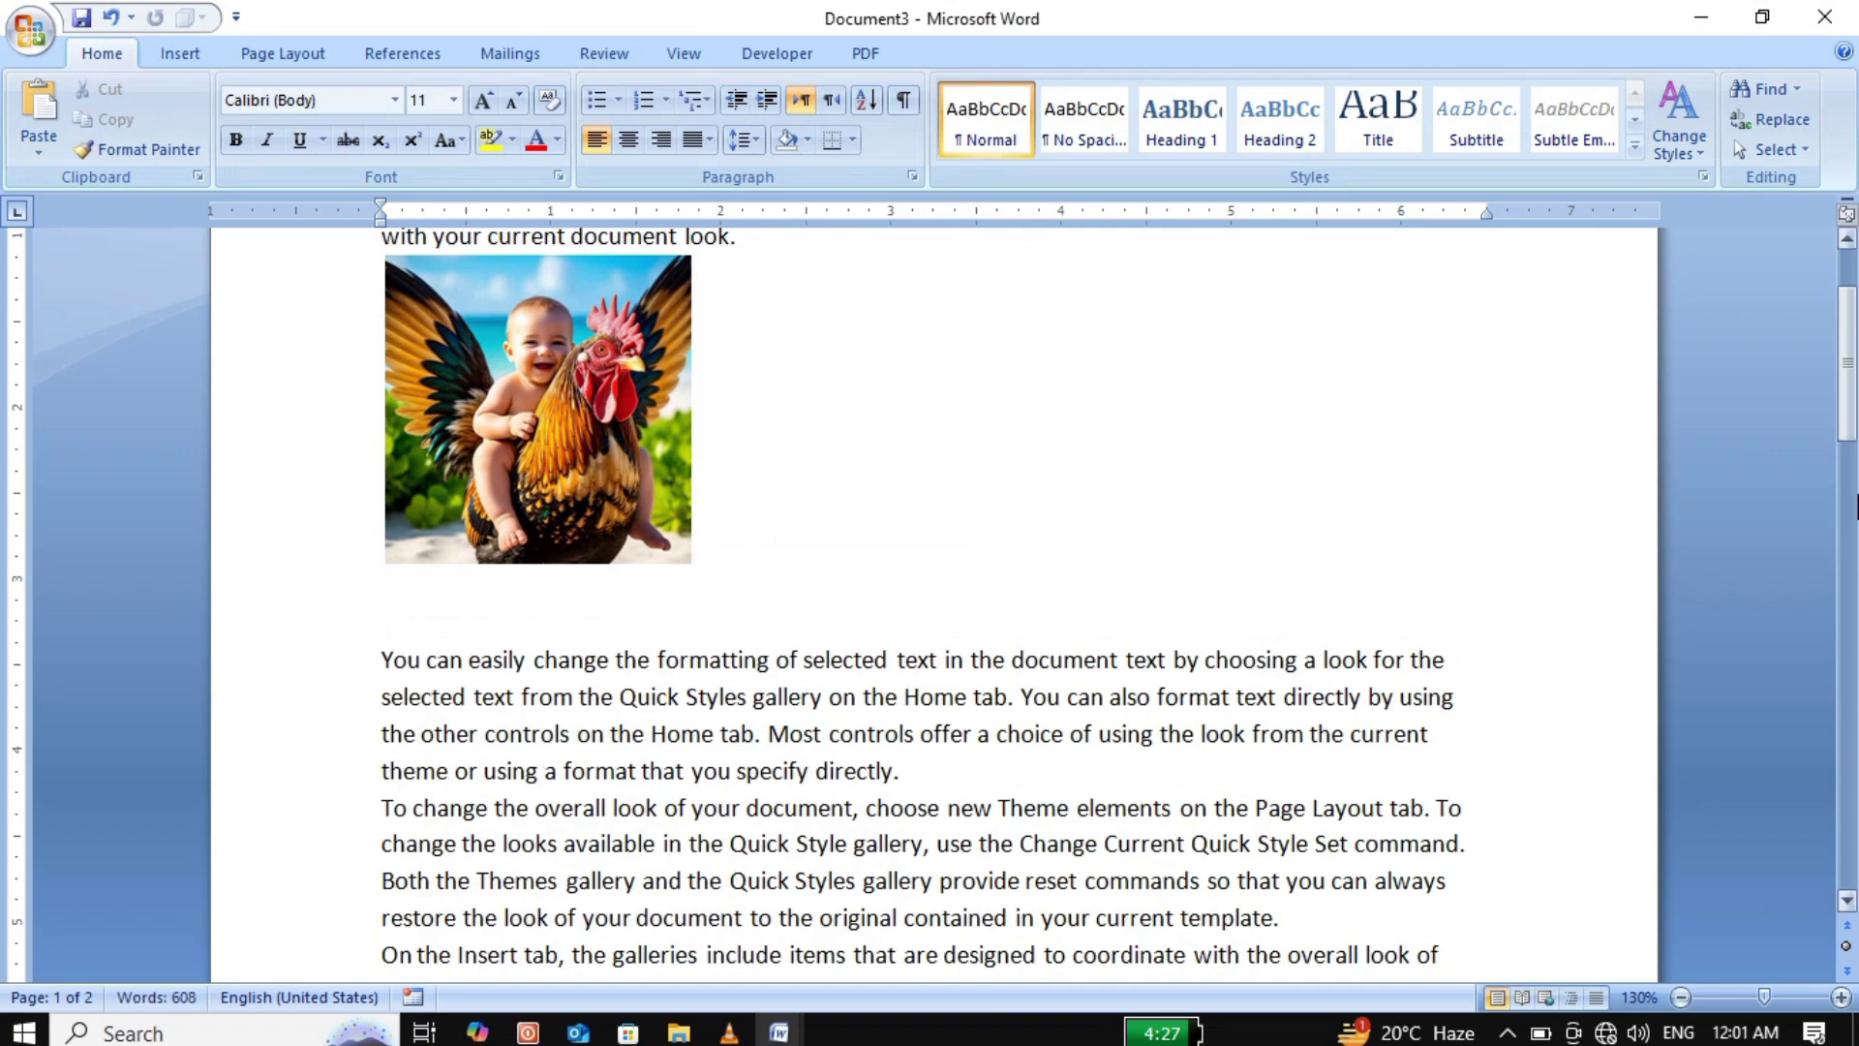
Add two blank lines after the paragraph ending at the top of page 2 and draw a five-point star there, about 1.07" high and 1.22" wide.
{"action": "left_click_drag", "start_coordinate": [1848, 426], "coordinate": [1837, 668]}
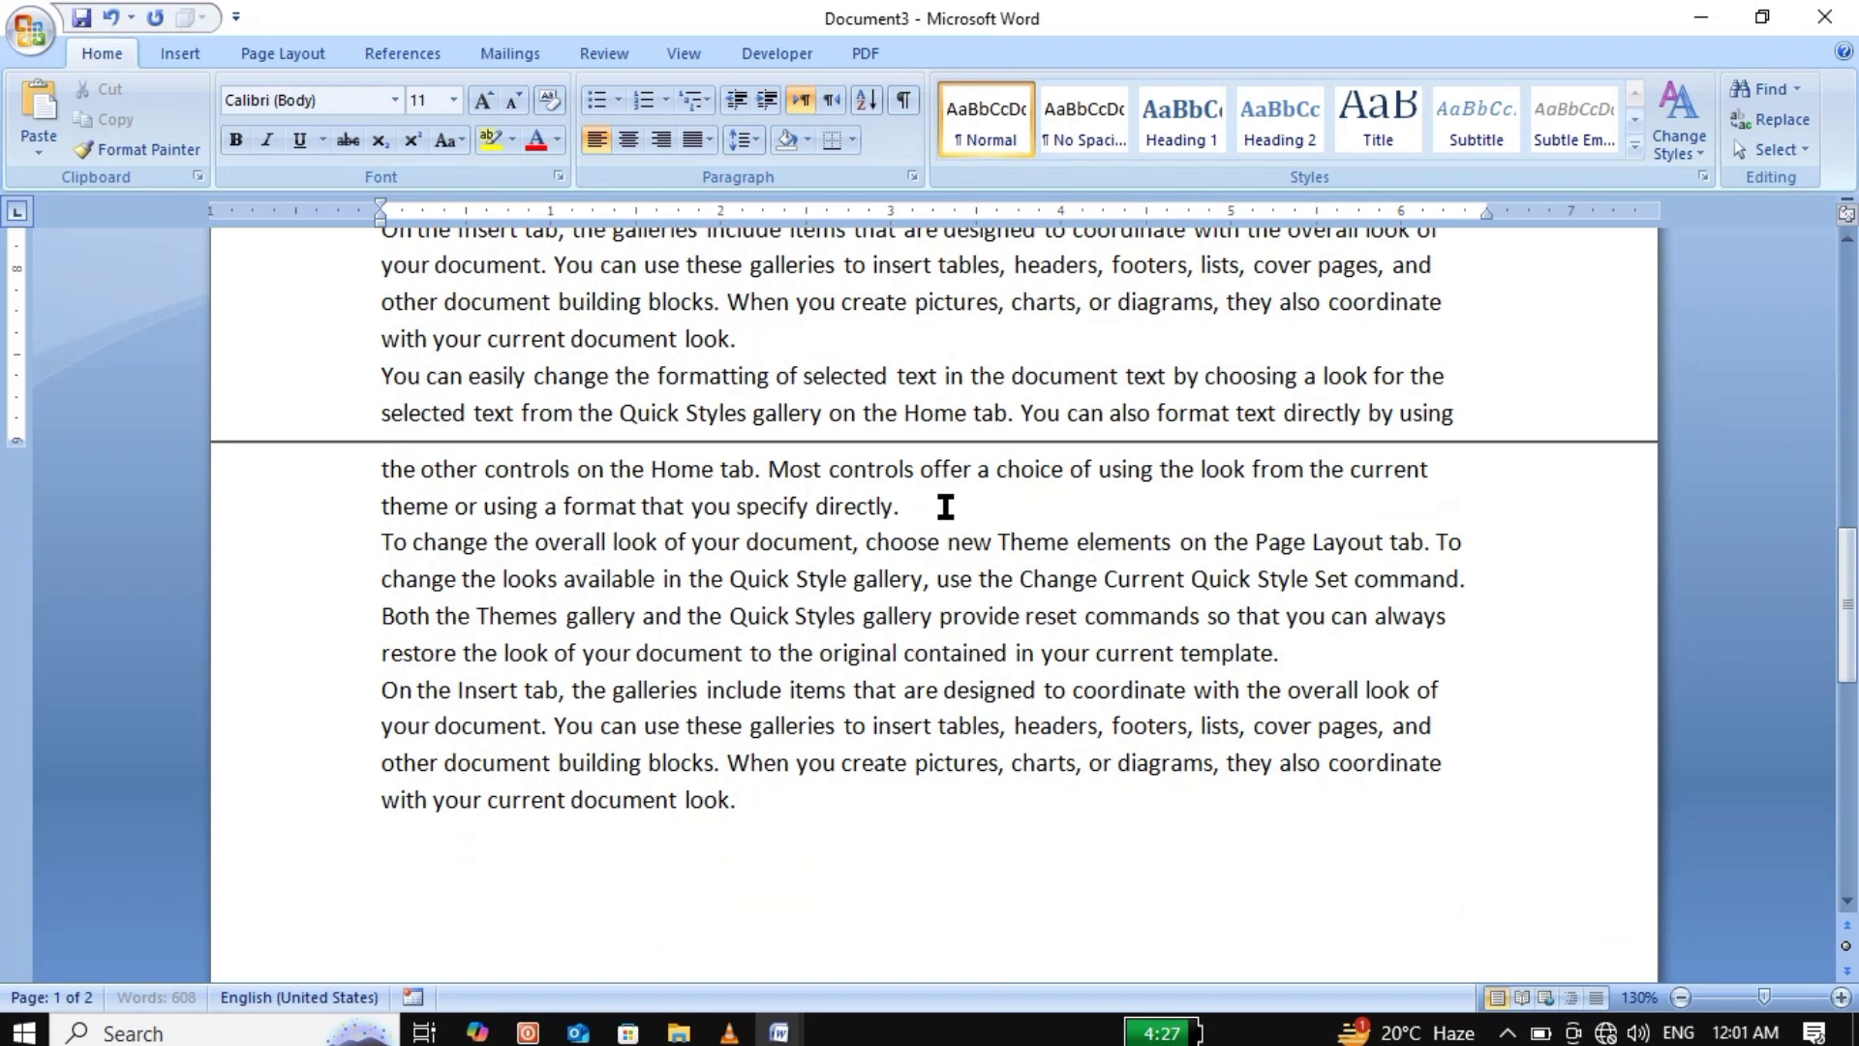
{"action": "left_click", "coordinate": [946, 507]}
{"action": "key", "text": "Return"}
{"action": "key", "text": "Return"}
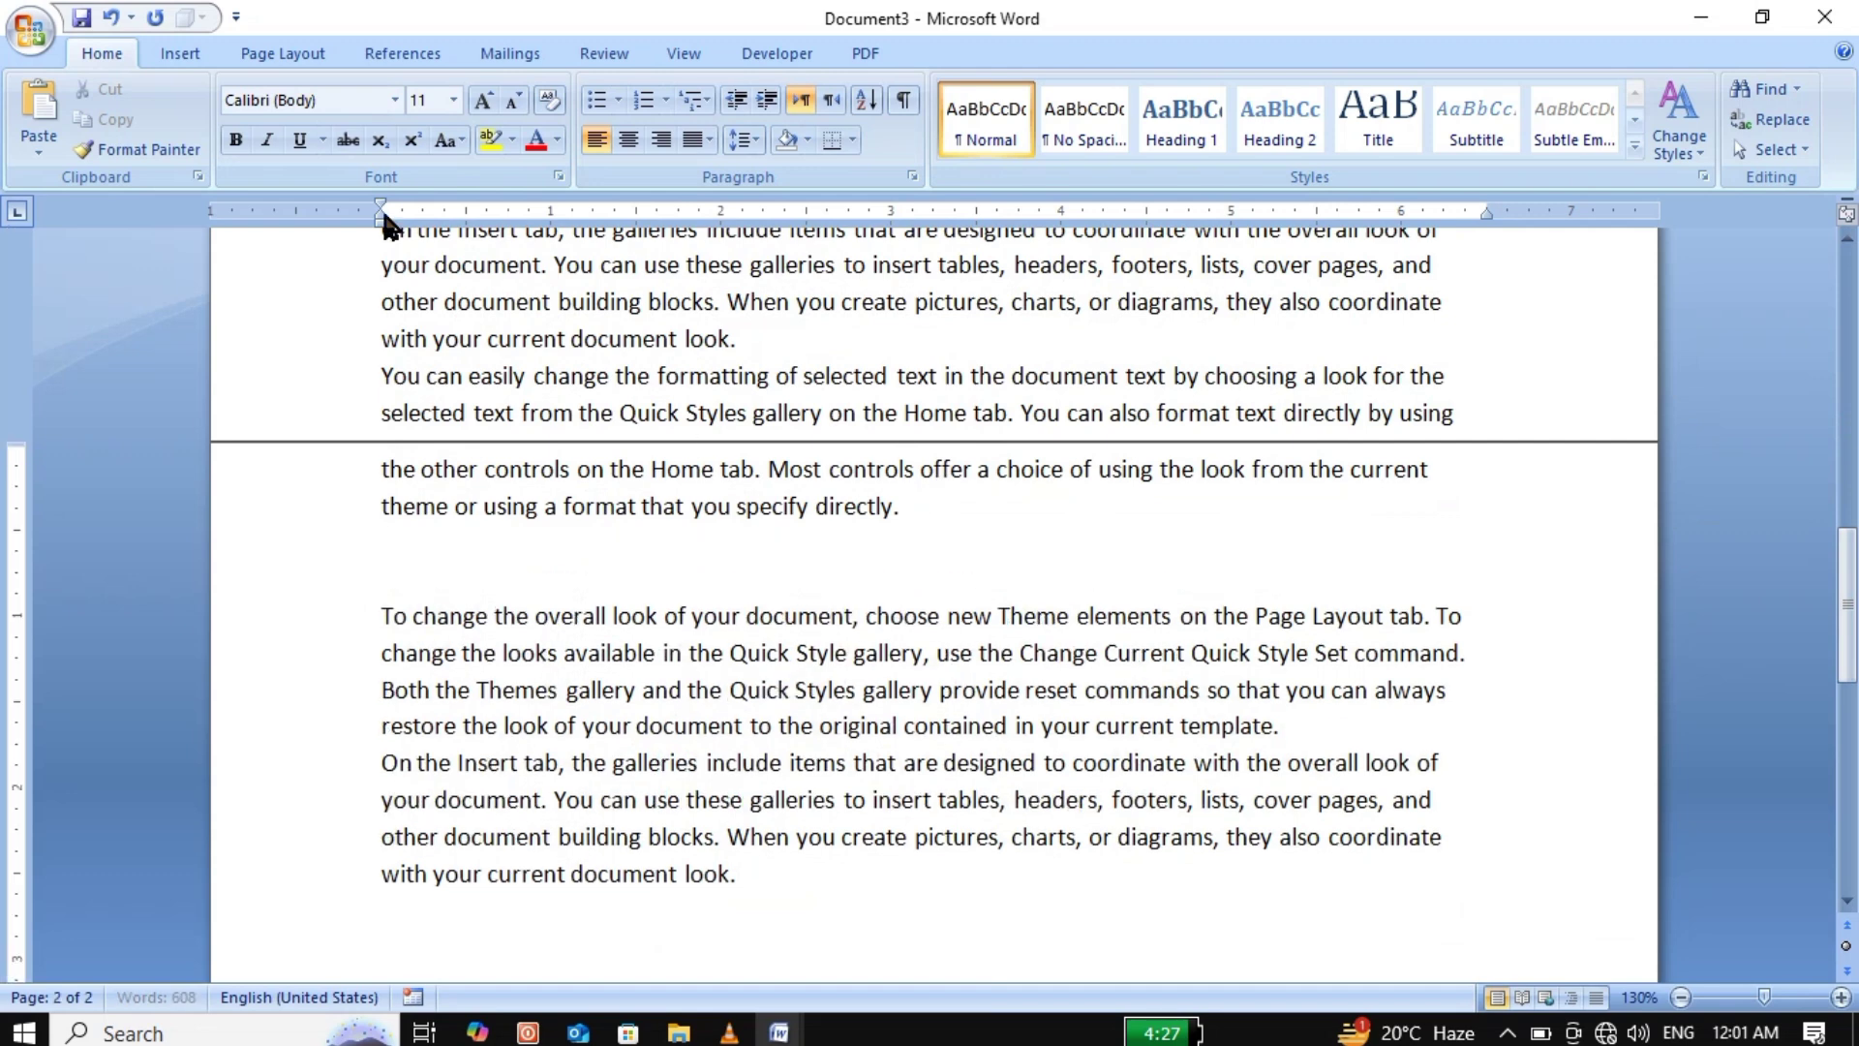
{"action": "left_click", "coordinate": [199, 53]}
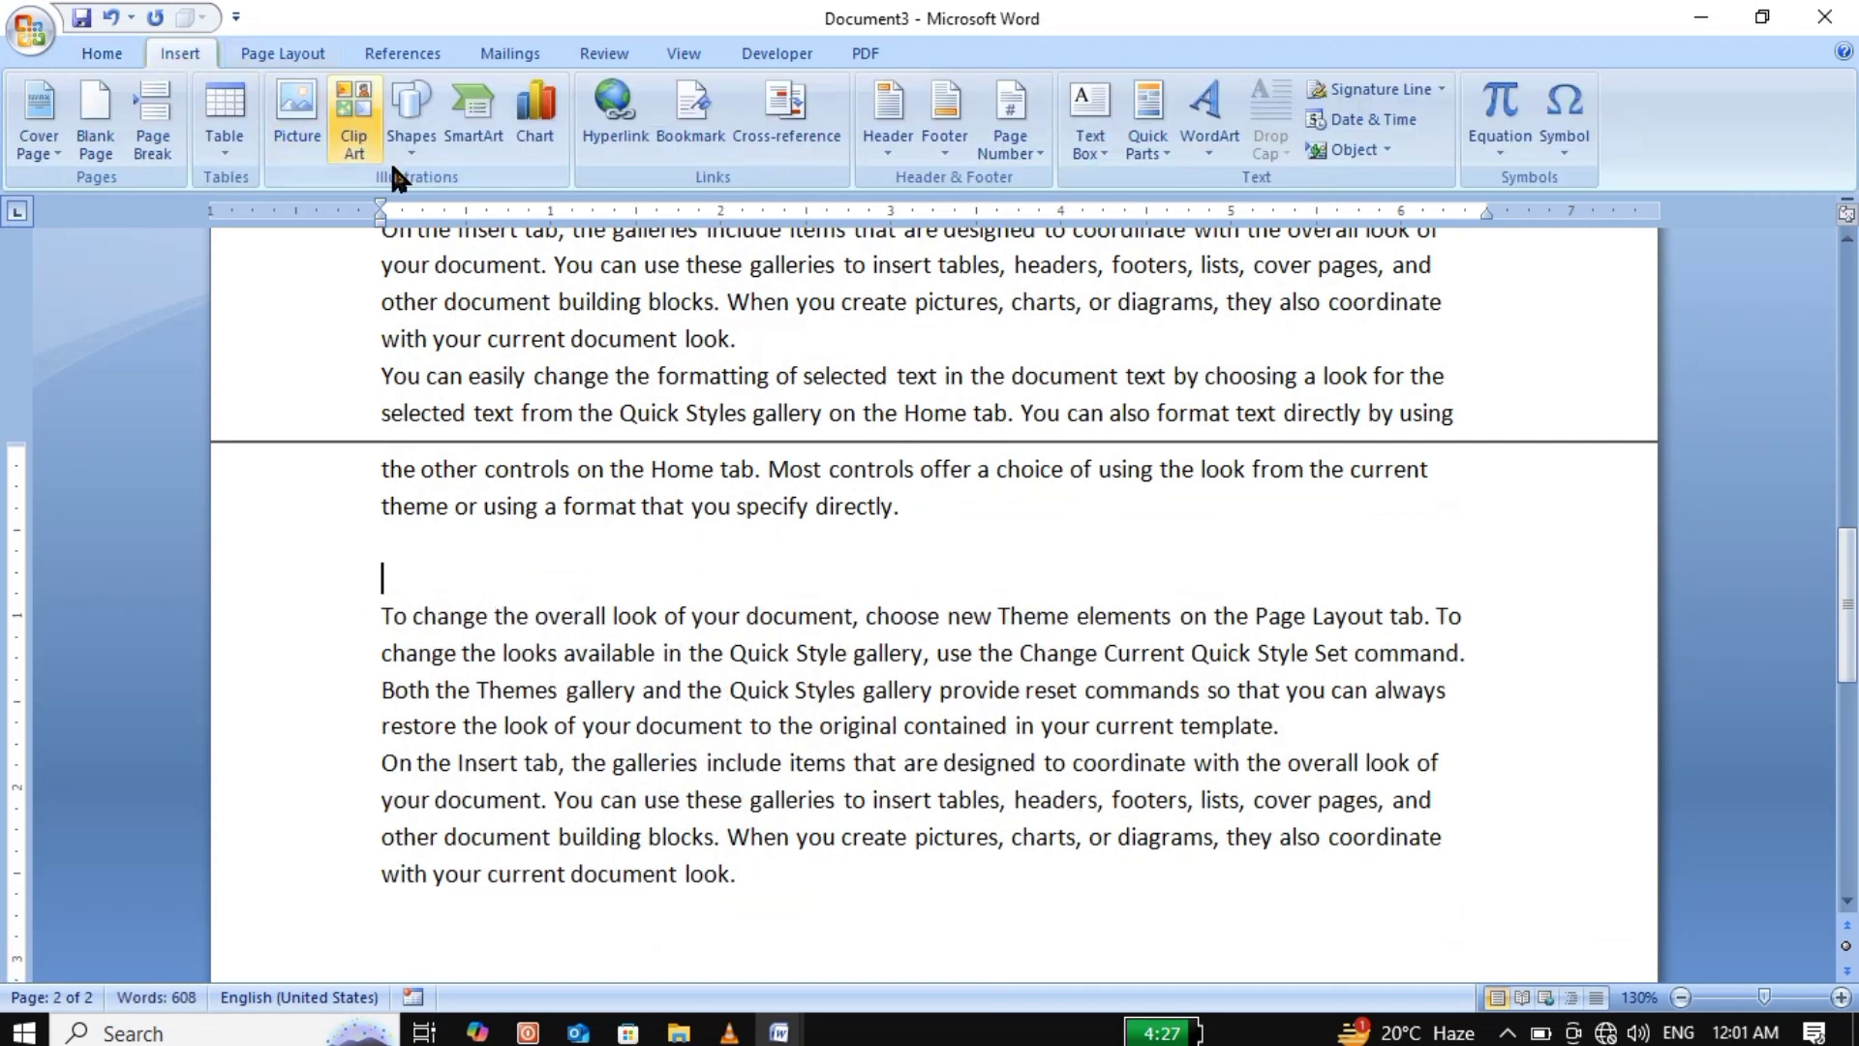
{"action": "left_click", "coordinate": [426, 147]}
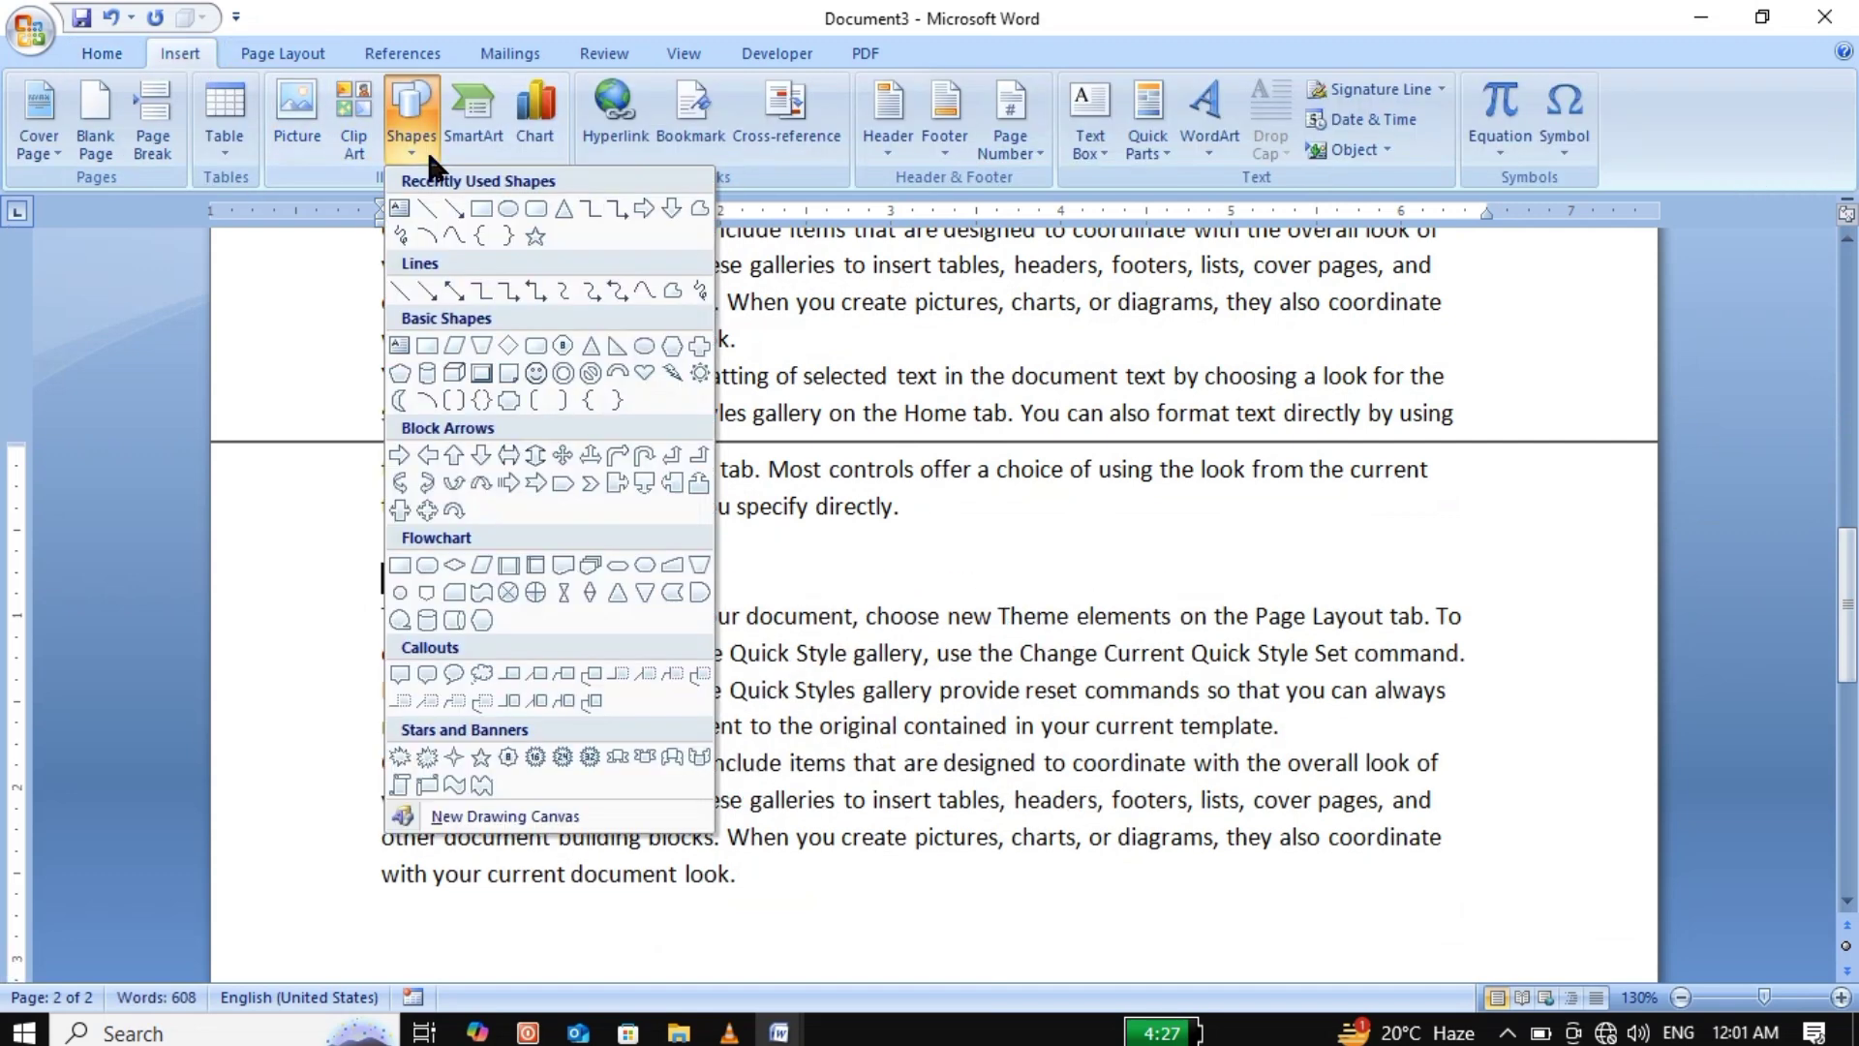
{"action": "left_click", "coordinate": [530, 237]}
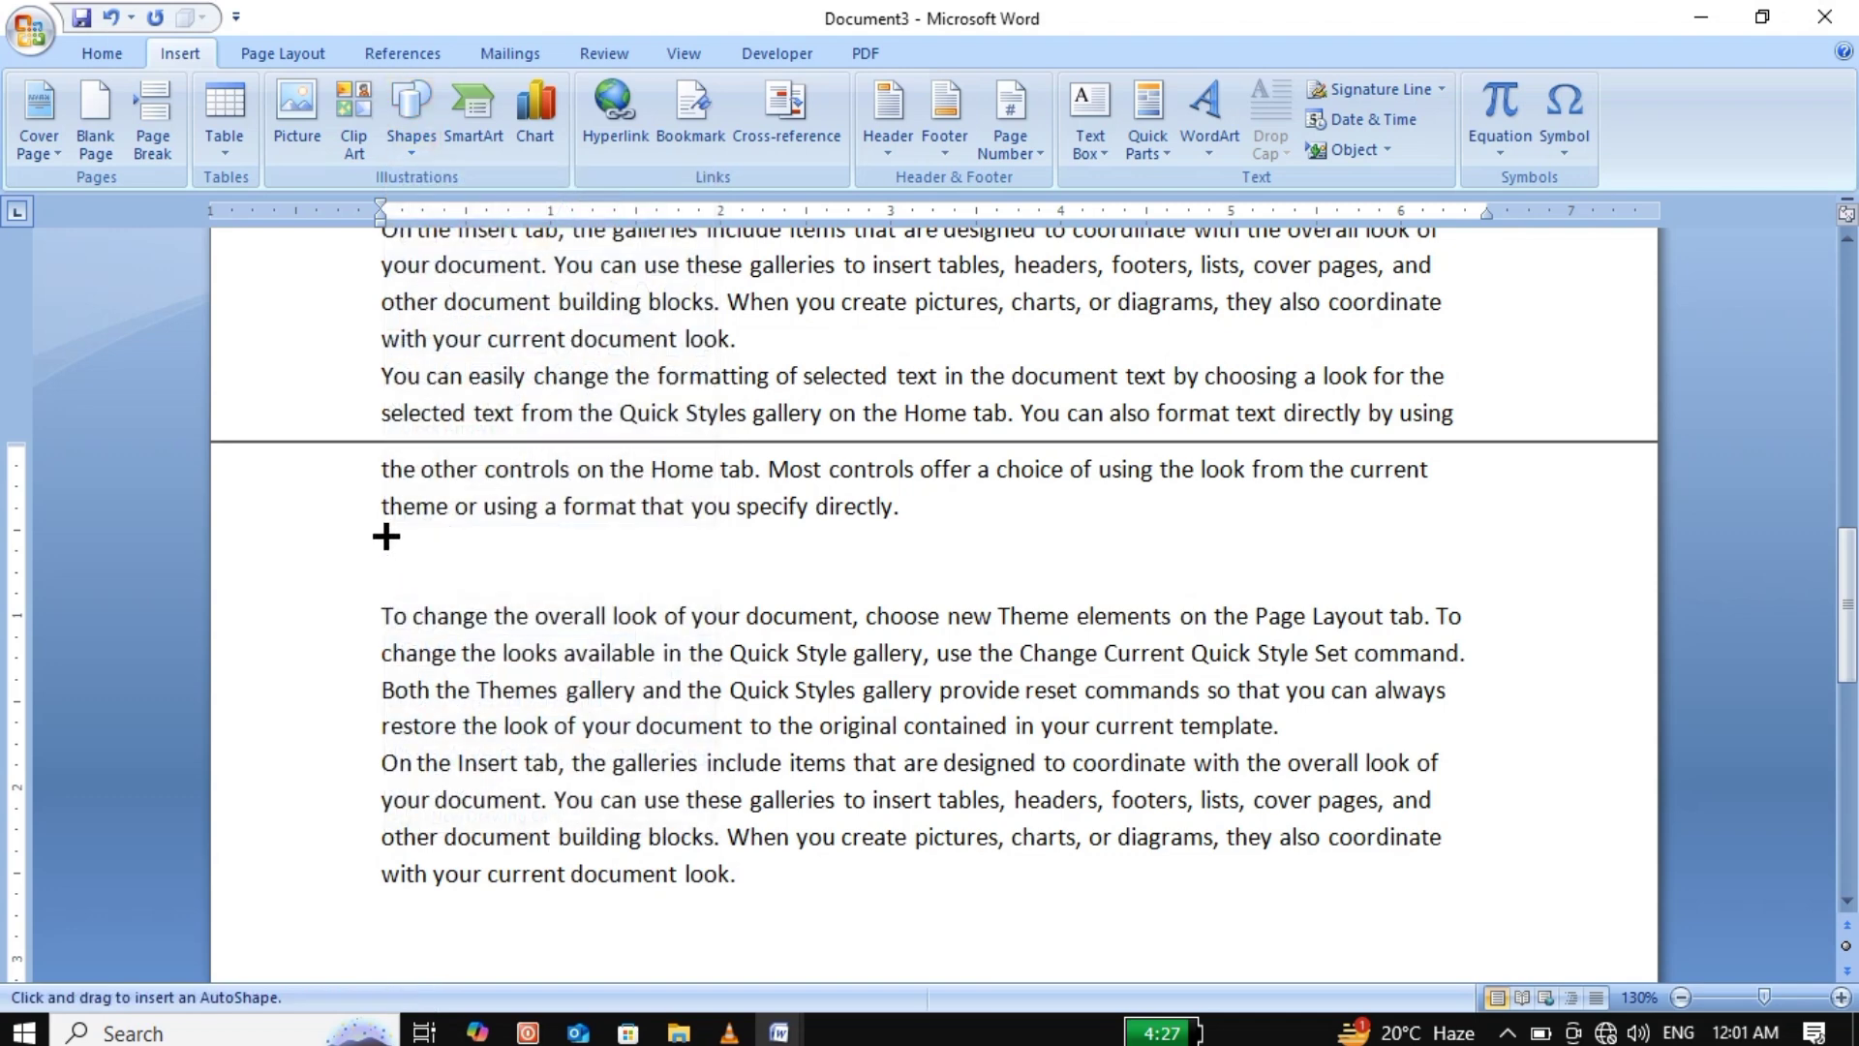
{"action": "left_click_drag", "start_coordinate": [385, 536], "coordinate": [593, 719]}
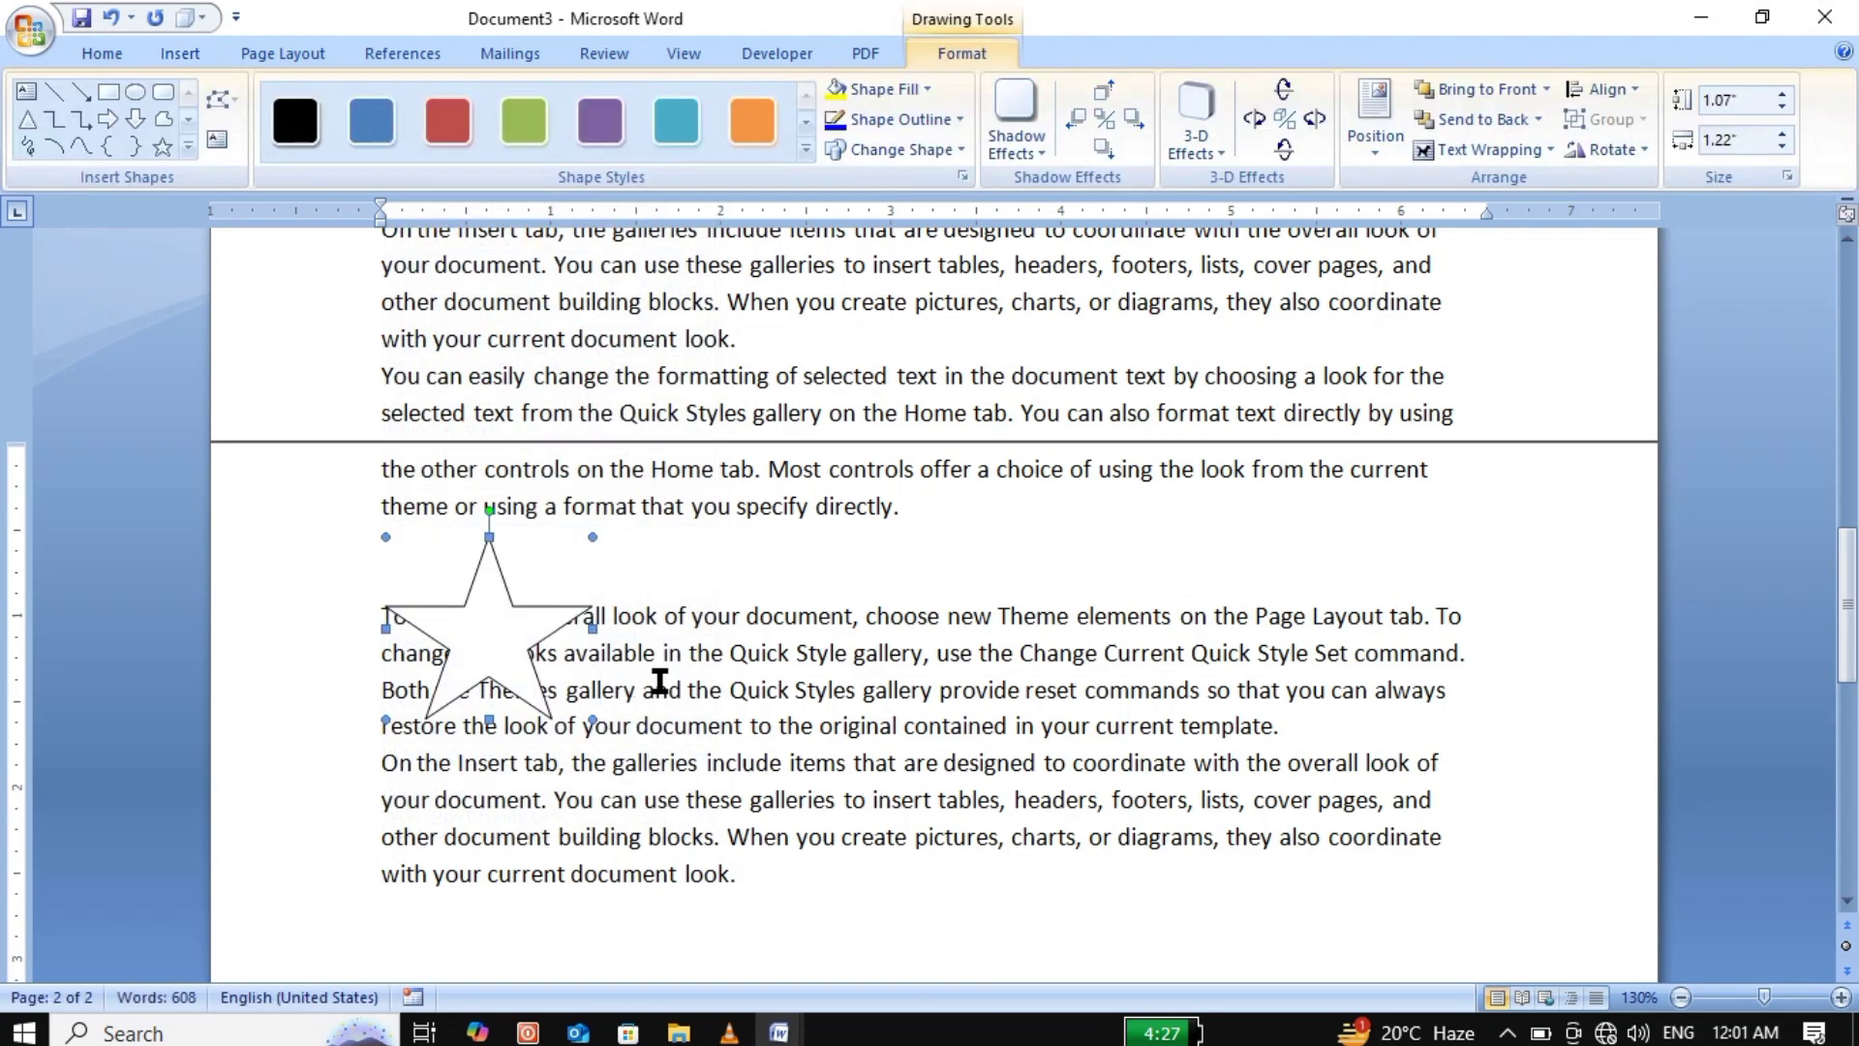
Insert five blank lines beside the star so the following paragraph moves below it.
{"action": "left_click", "coordinate": [730, 578]}
{"action": "key", "text": "Return"}
{"action": "key", "text": "Return"}
{"action": "key", "text": "Return"}
{"action": "key", "text": "Return"}
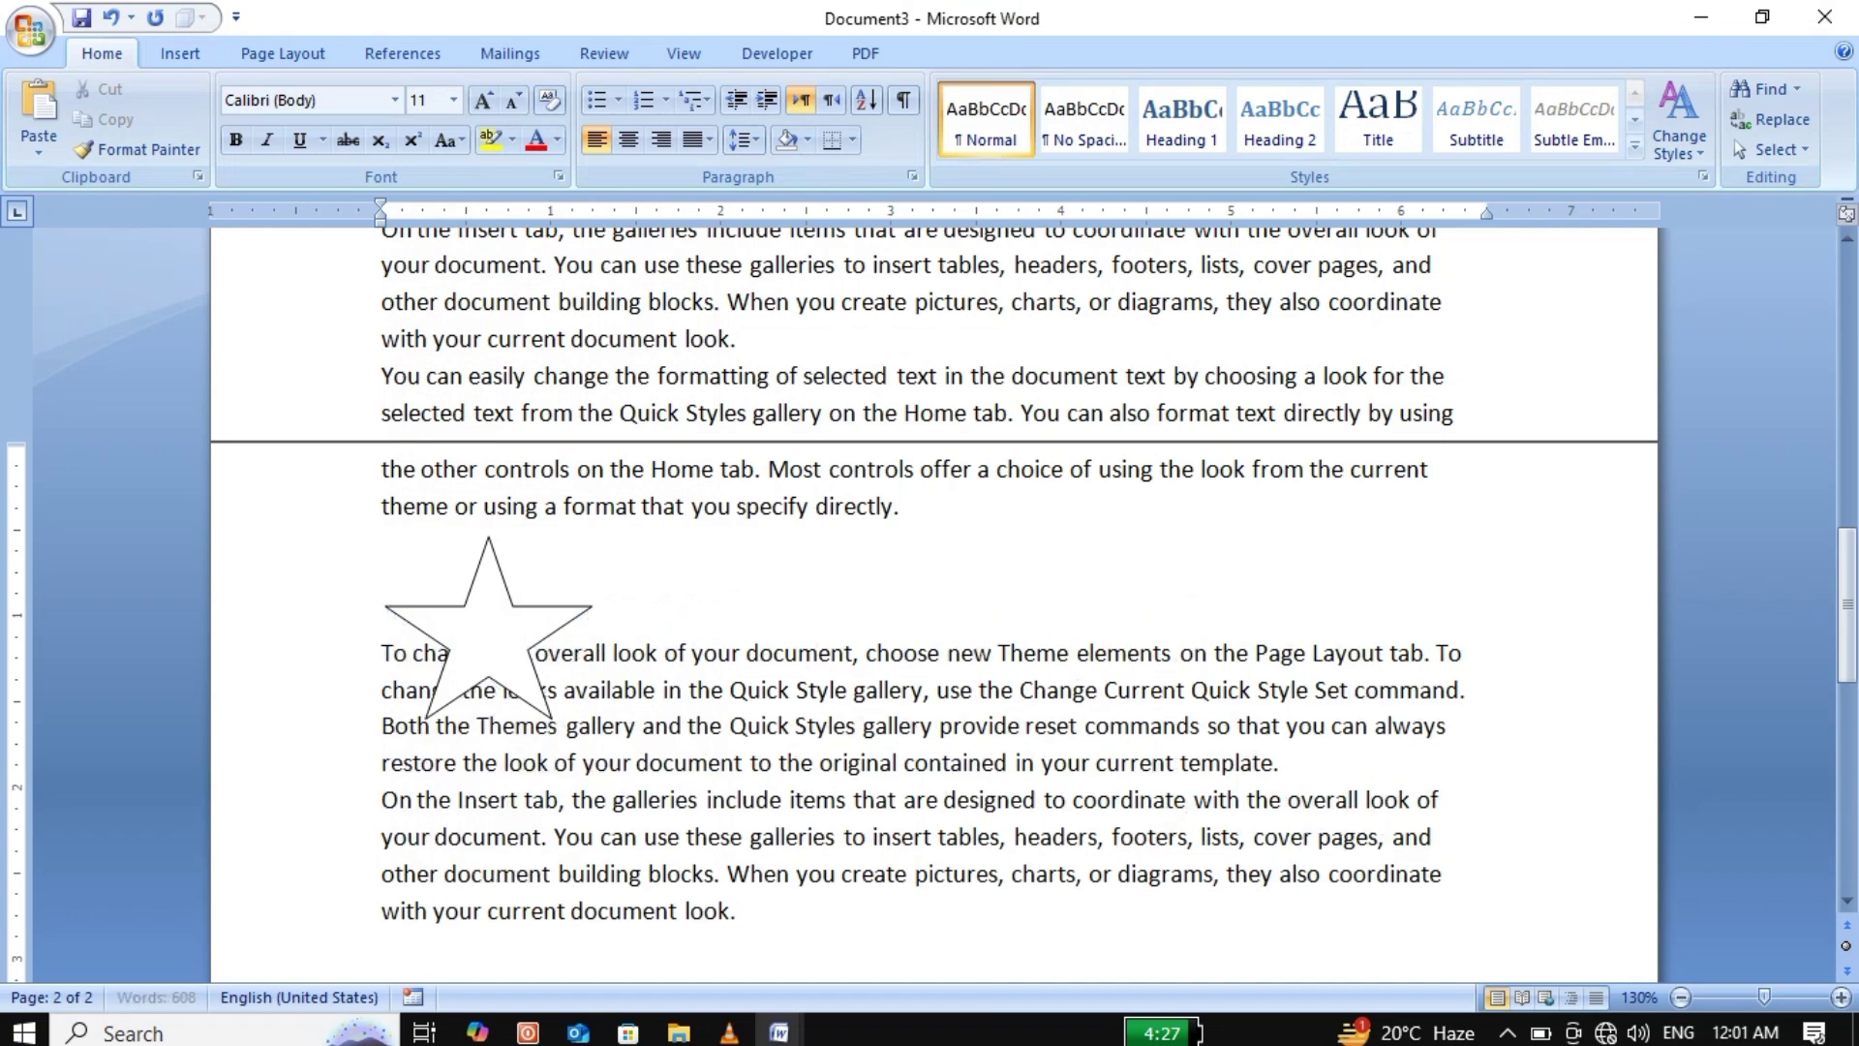
{"action": "key", "text": "Return"}
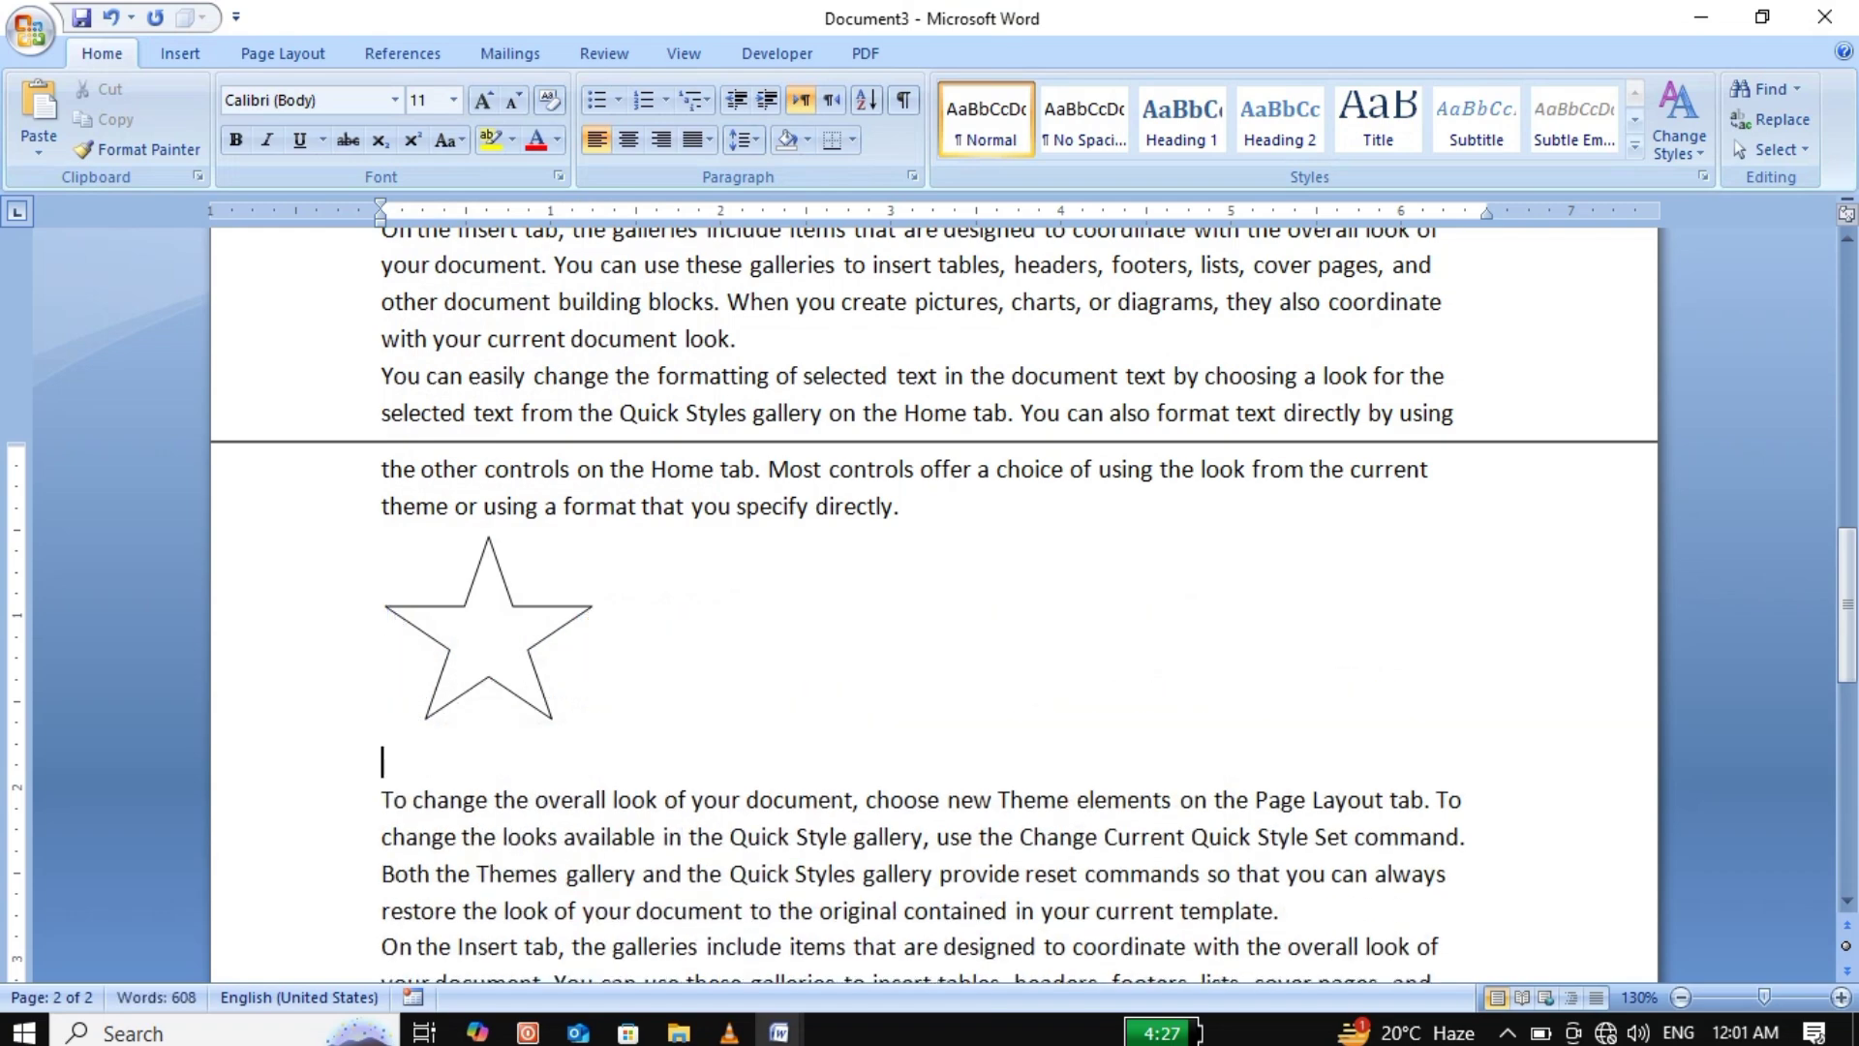
{"action": "left_click", "coordinate": [432, 614]}
{"action": "left_click", "coordinate": [741, 657]}
Insert ten blank lines at the very start of the document, above the first paragraph.
{"action": "left_click_drag", "start_coordinate": [1848, 620], "coordinate": [1794, 132]}
{"action": "left_click", "coordinate": [378, 298]}
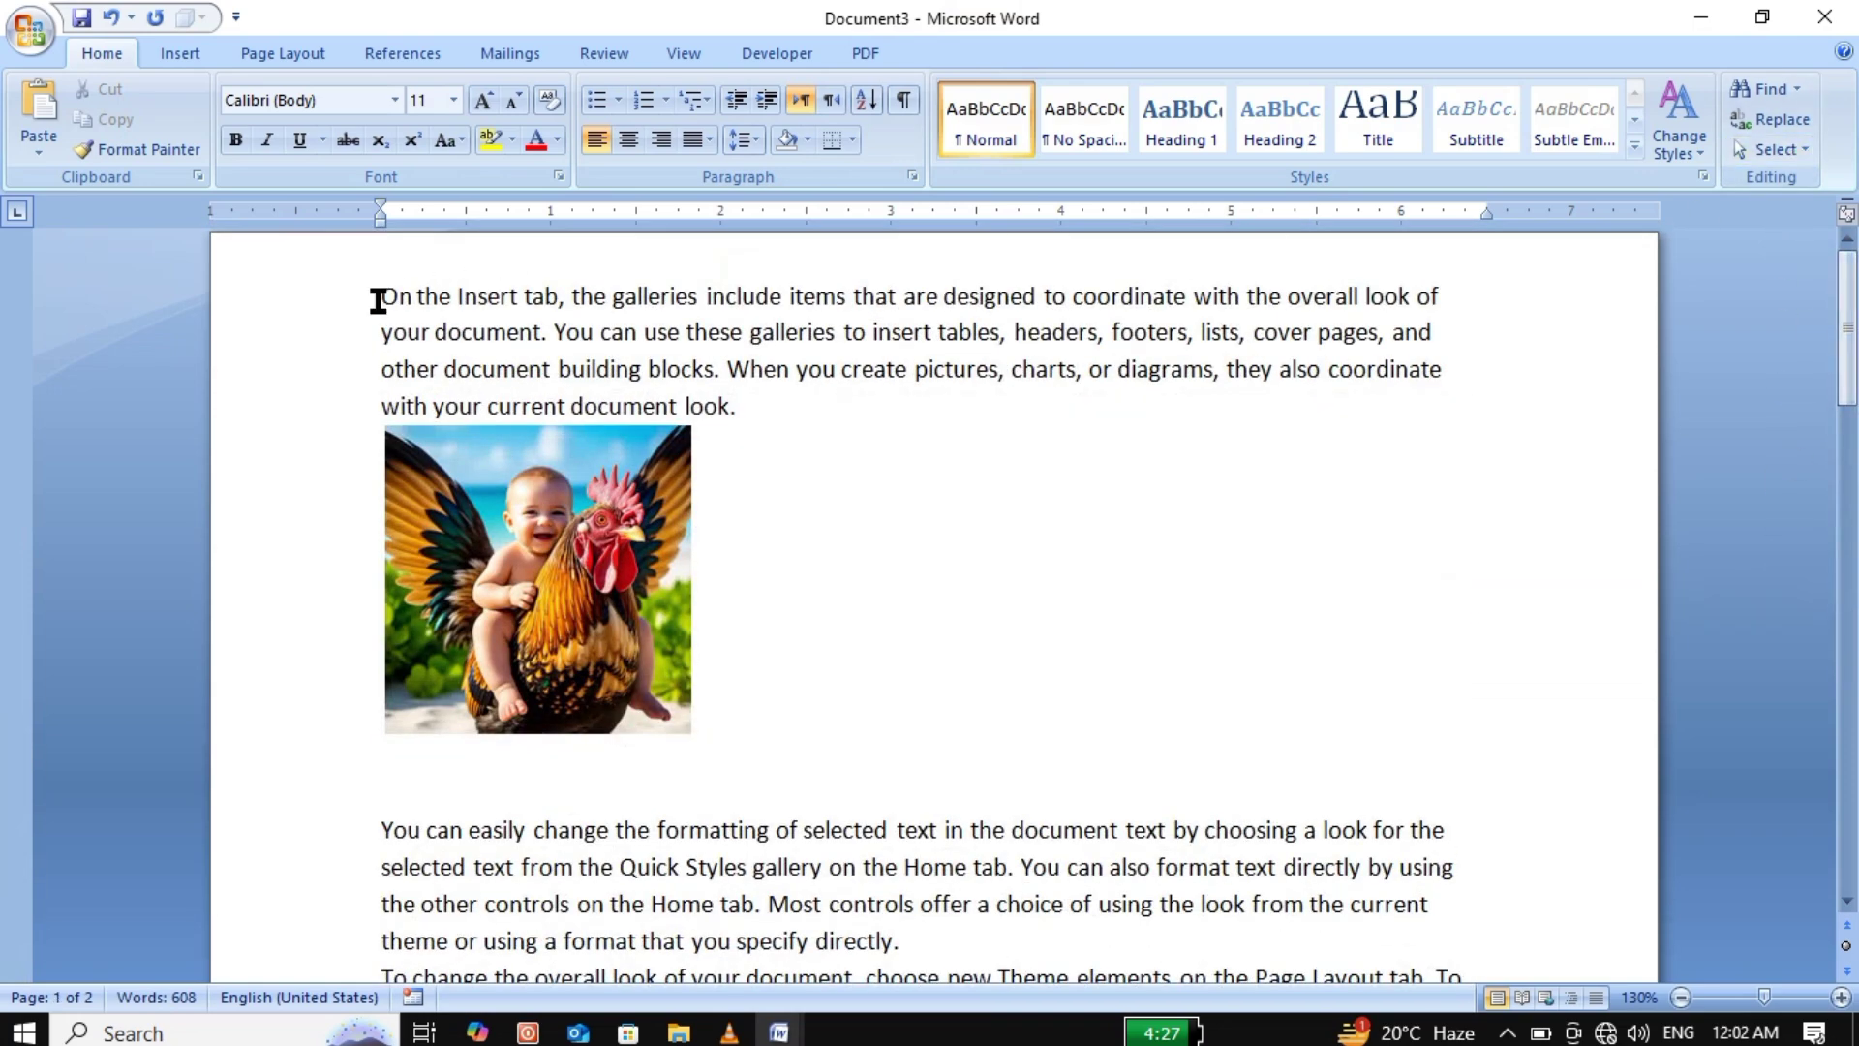
{"action": "scroll", "coordinate": [875, 436], "scroll_direction": "up", "scroll_amount": 1}
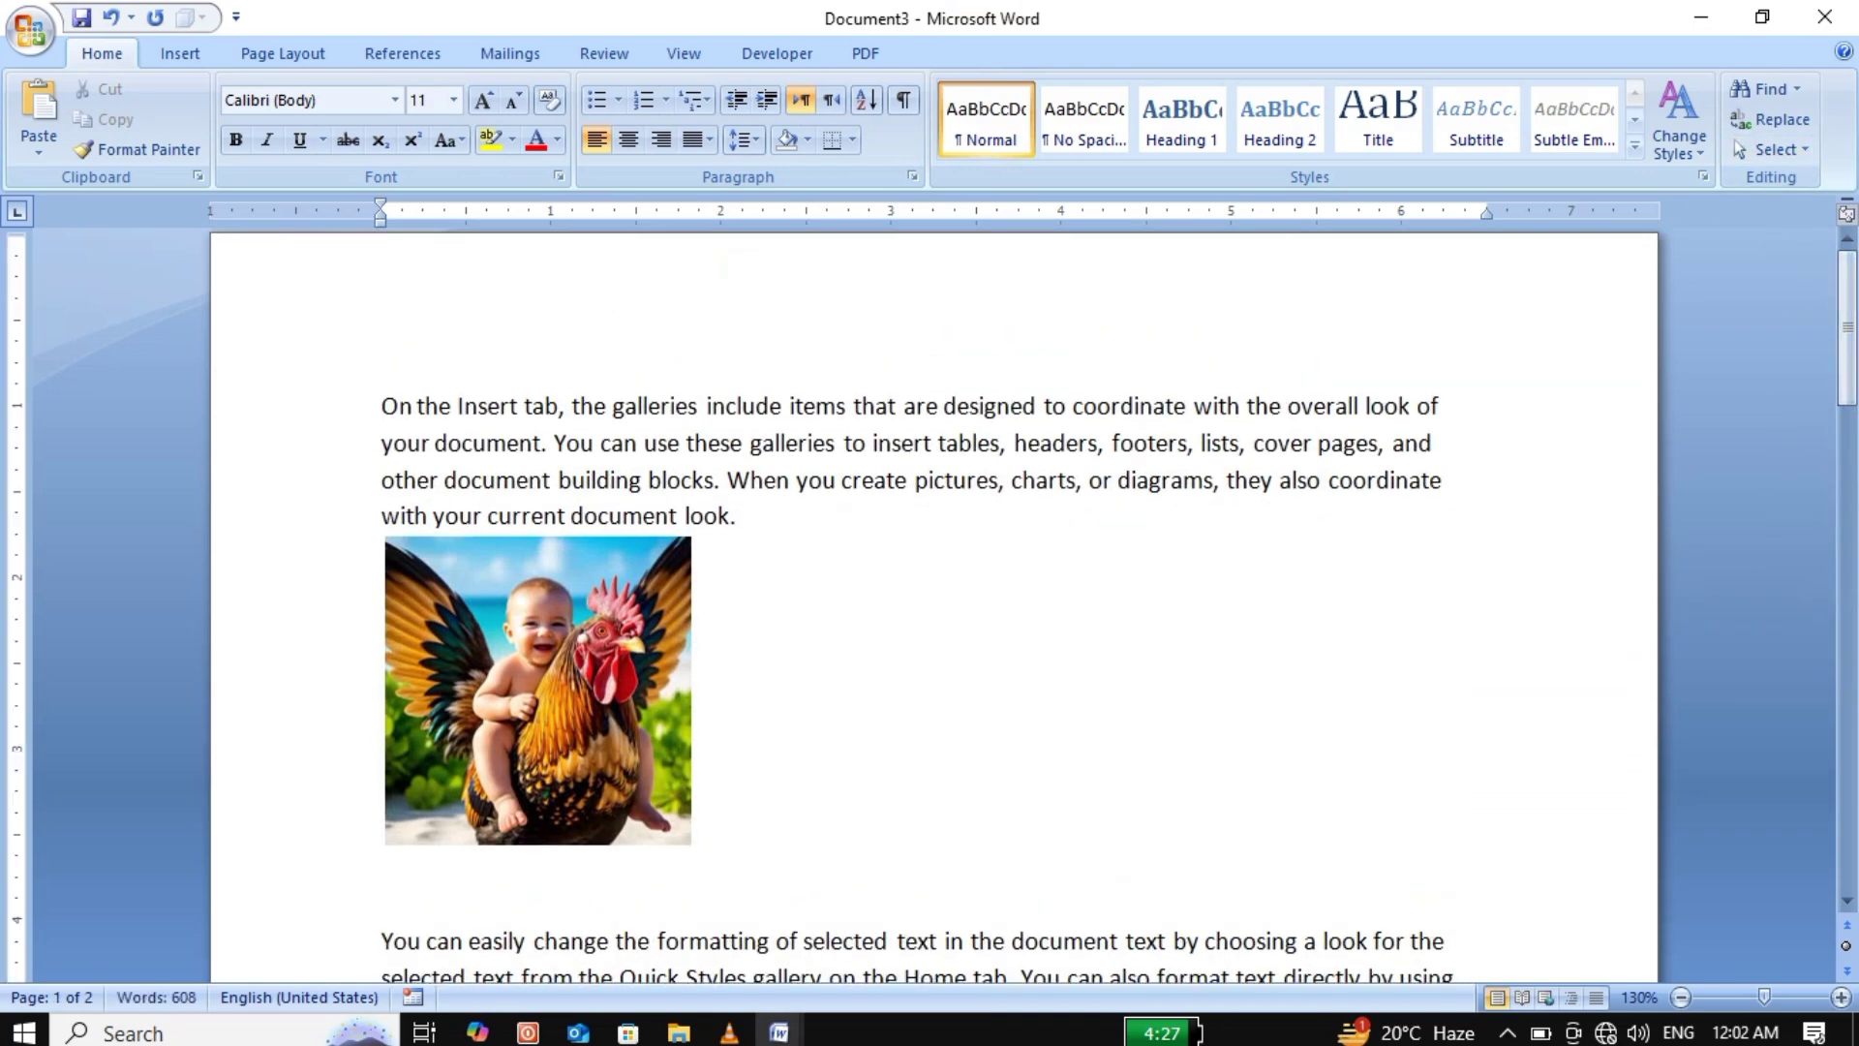
{"action": "key", "text": "Return"}
{"action": "key", "text": "Return"}
{"action": "key", "text": "Return"}
{"action": "key", "text": "Return"}
{"action": "key", "text": "Return"}
{"action": "key", "text": "Return"}
{"action": "key", "text": "Return"}
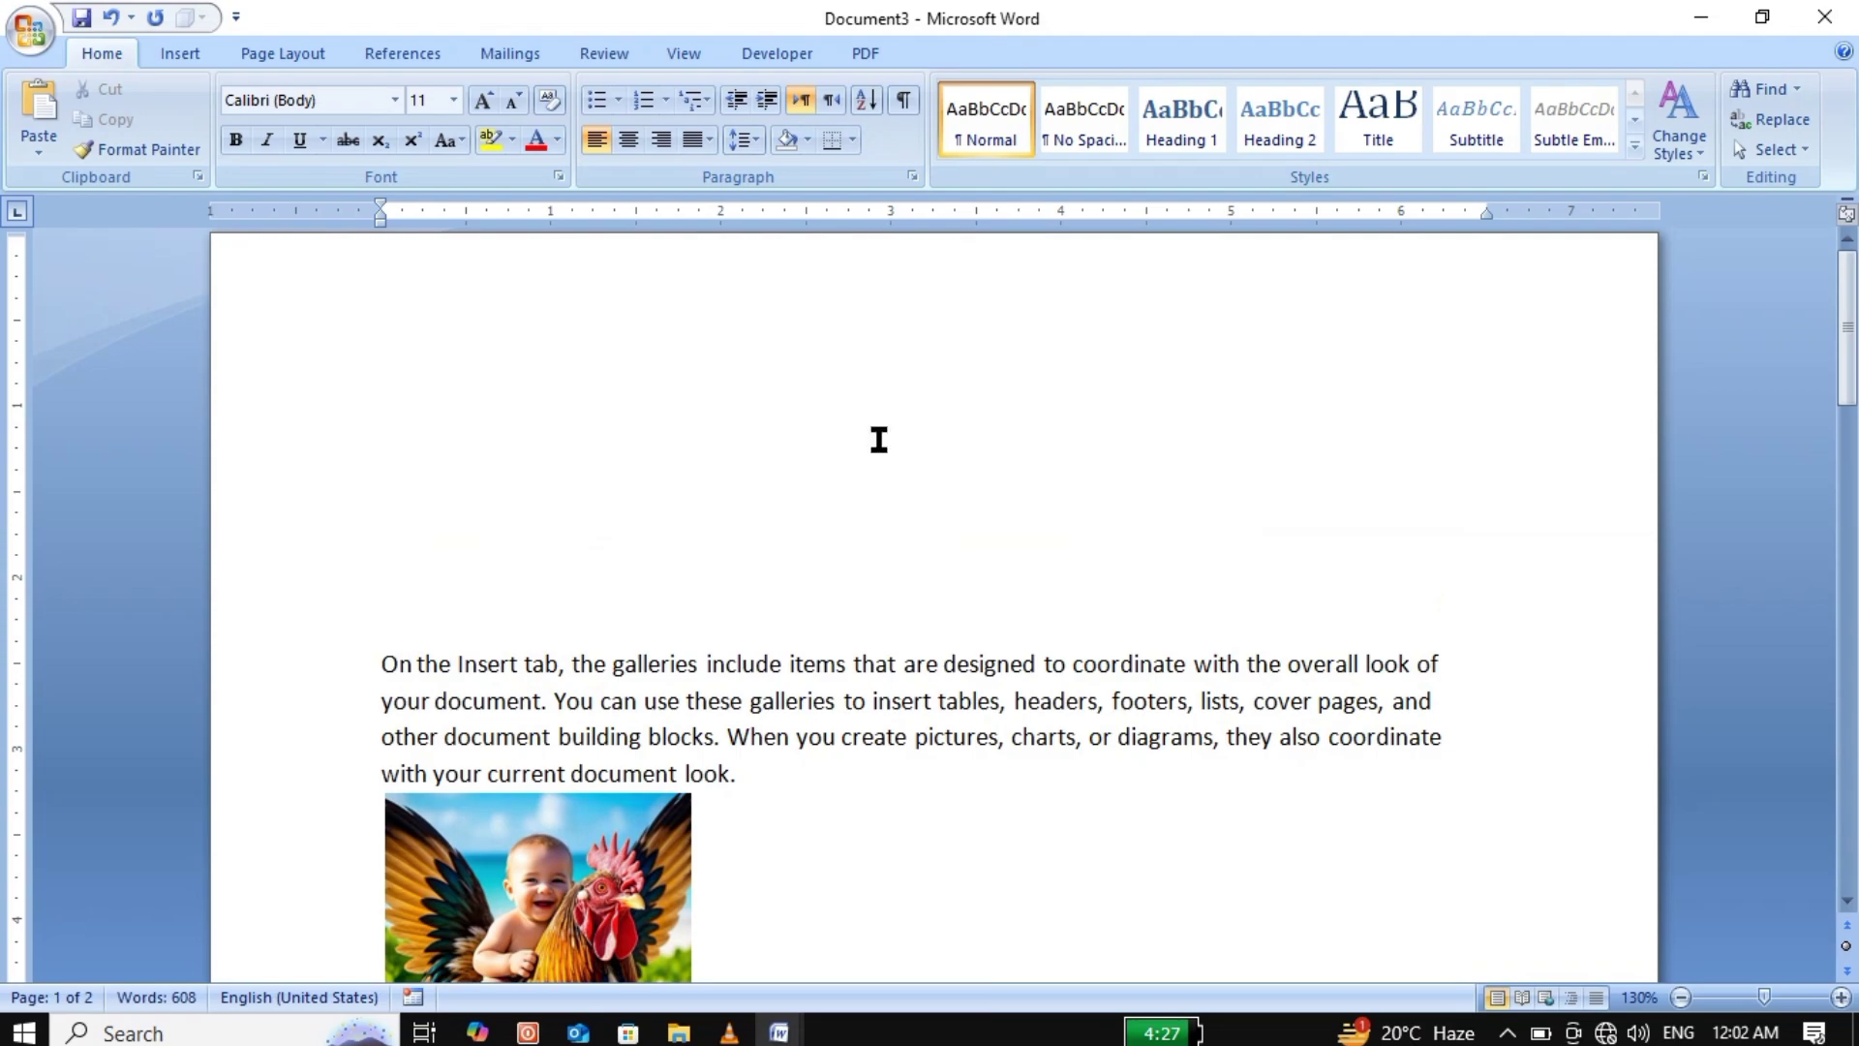
Create a new caption label PICTURE and insert the caption PICTURE 1 below the rooster picture.
{"action": "left_click_drag", "start_coordinate": [1847, 368], "coordinate": [1854, 424]}
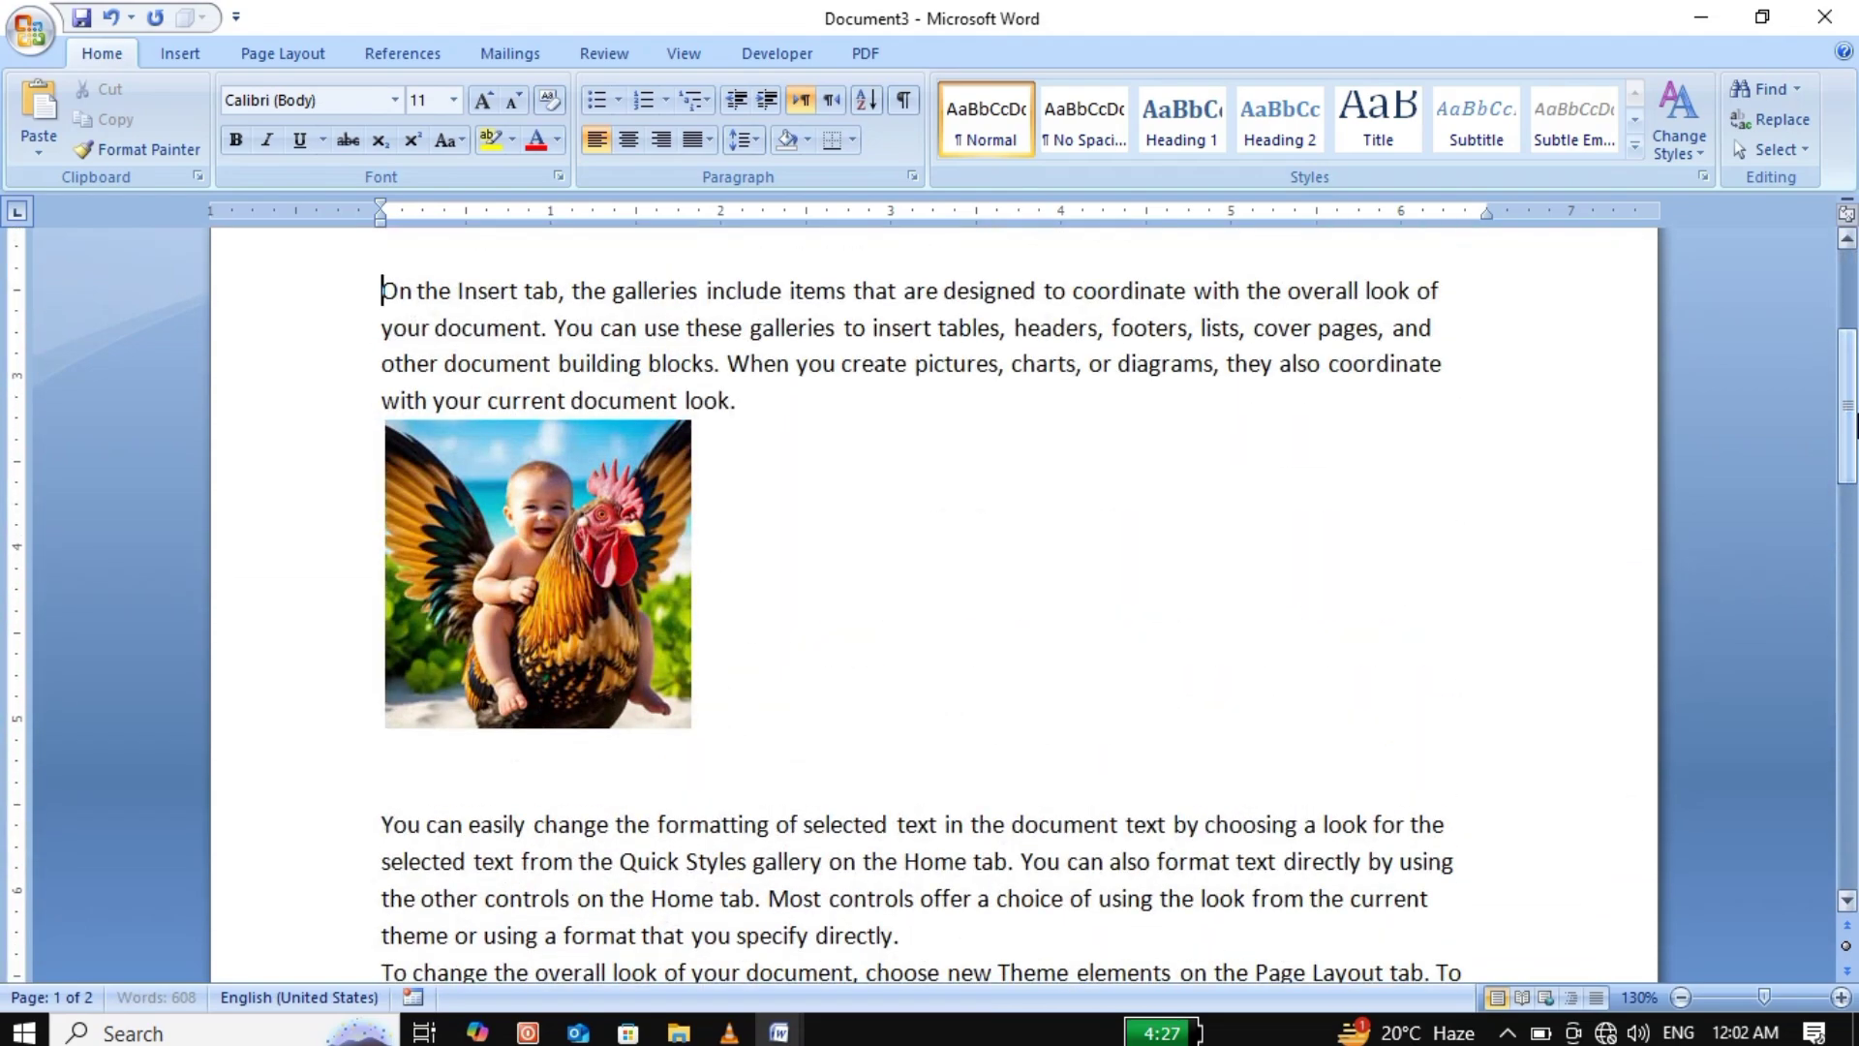
{"action": "left_click", "coordinate": [672, 541]}
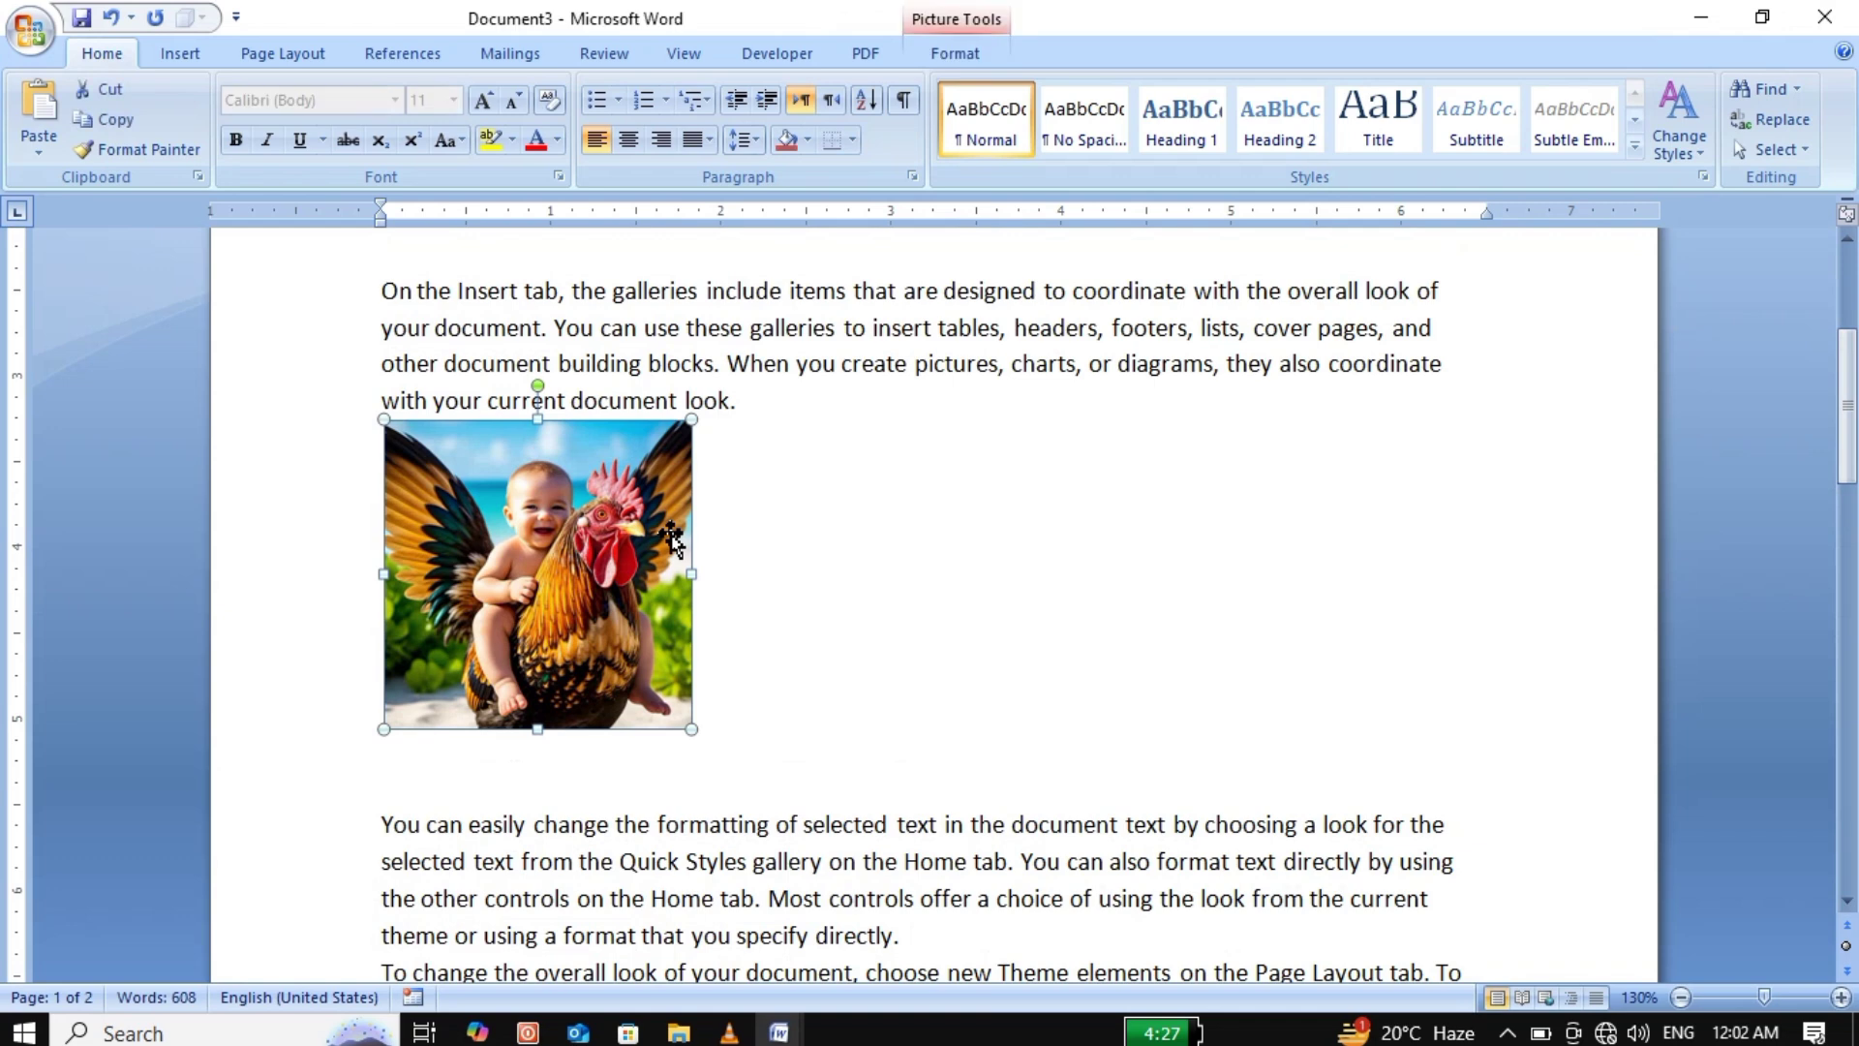
{"action": "left_click", "coordinate": [408, 50]}
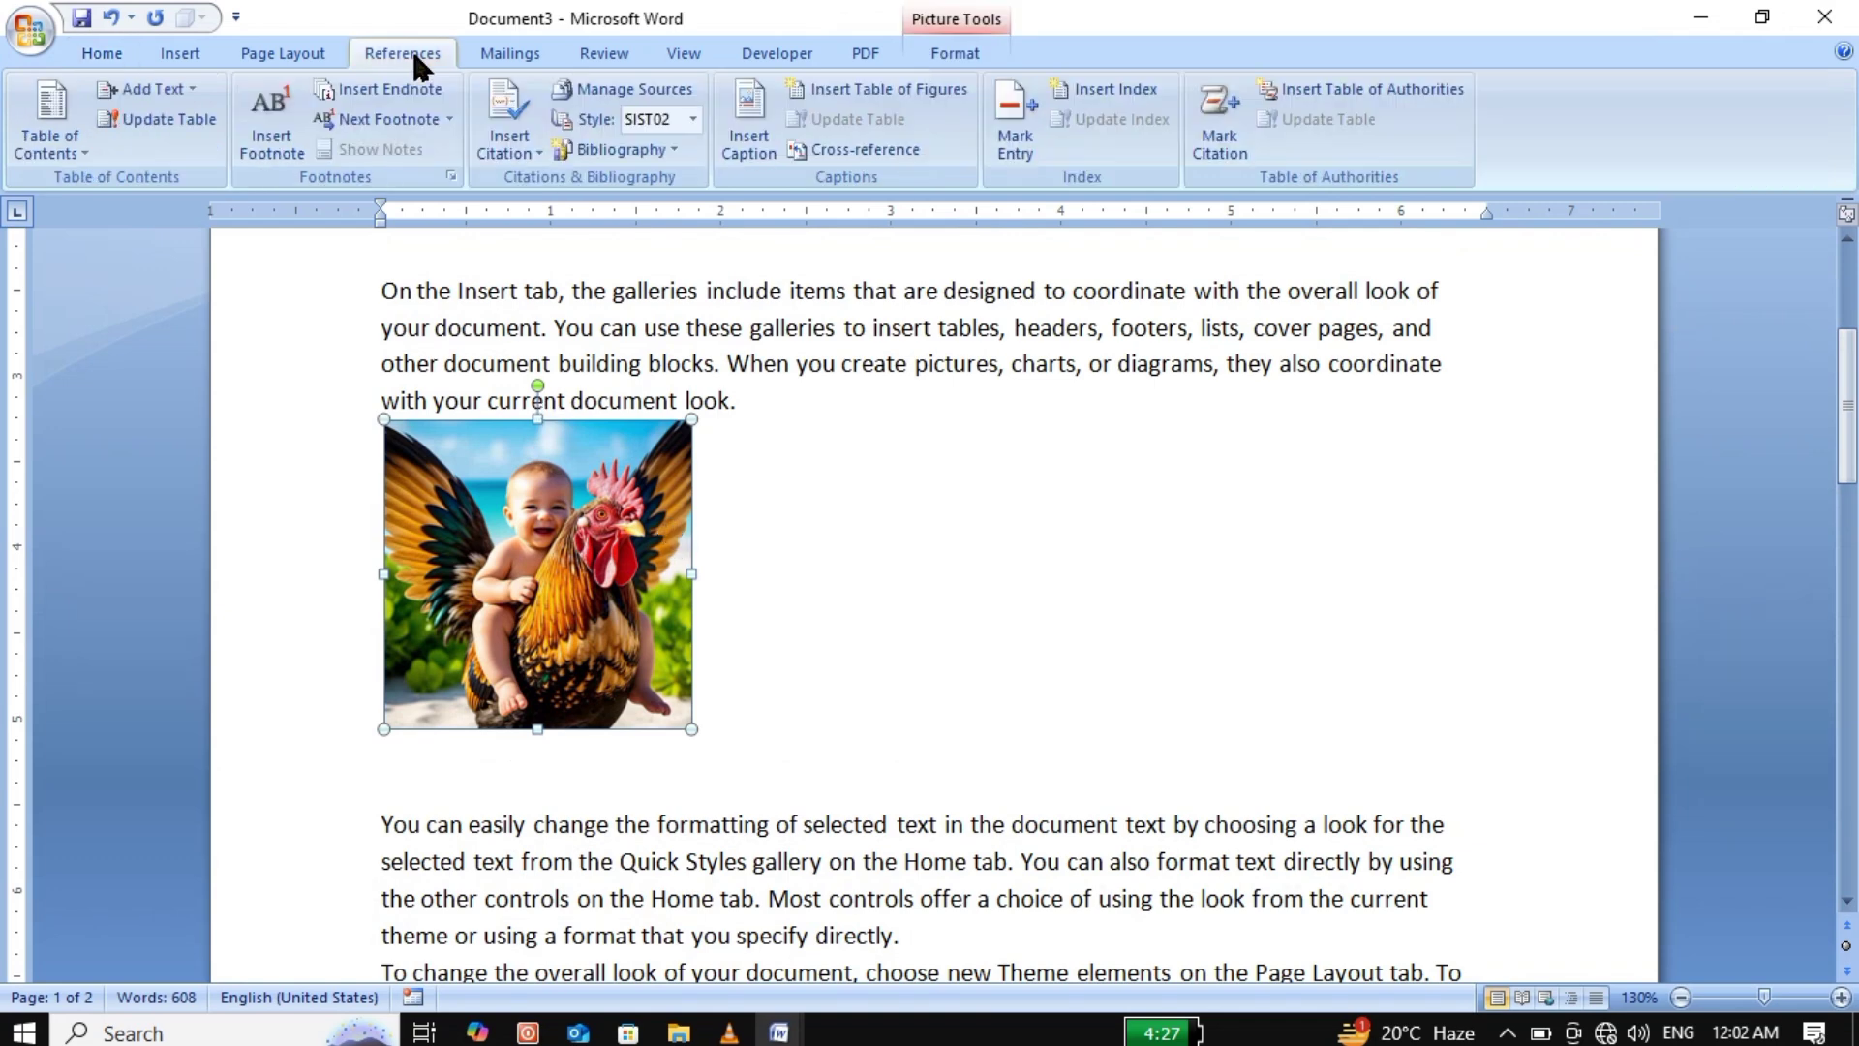
{"action": "left_click", "coordinate": [765, 141]}
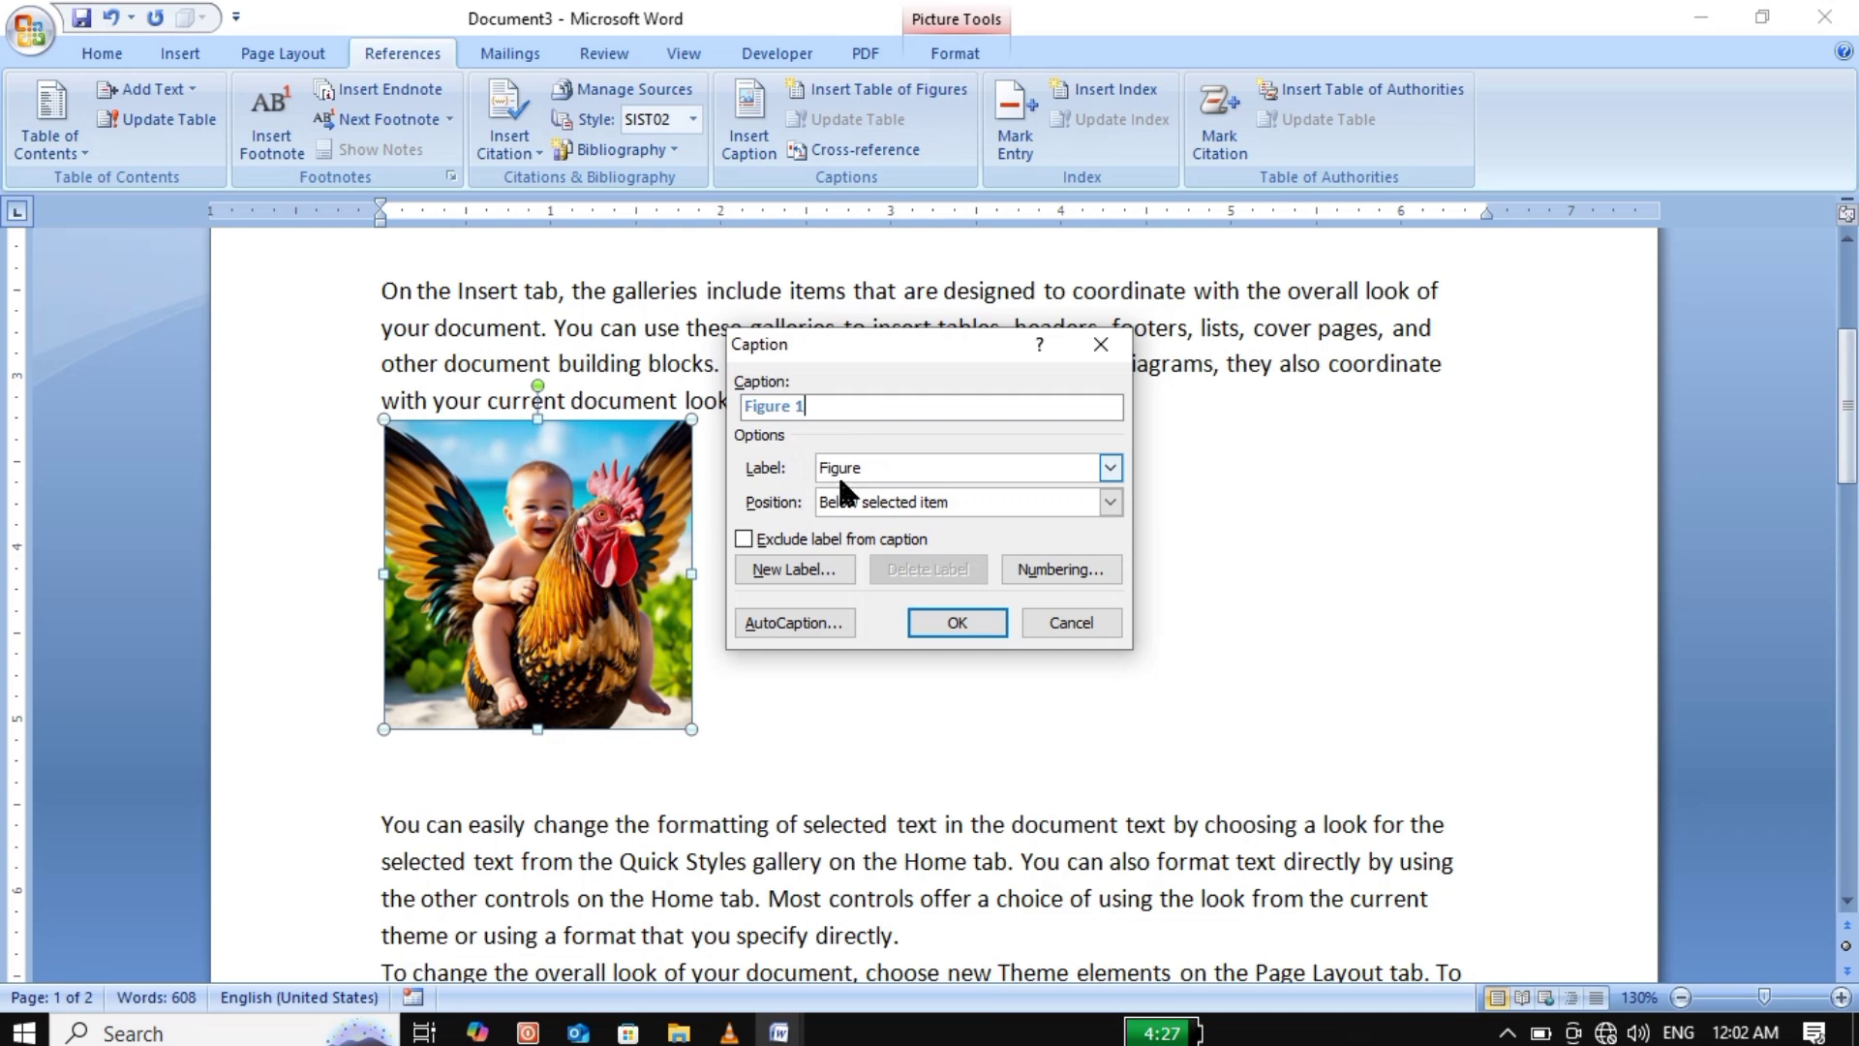
{"action": "left_click", "coordinate": [786, 570]}
{"action": "type", "text": "PICTURE"}
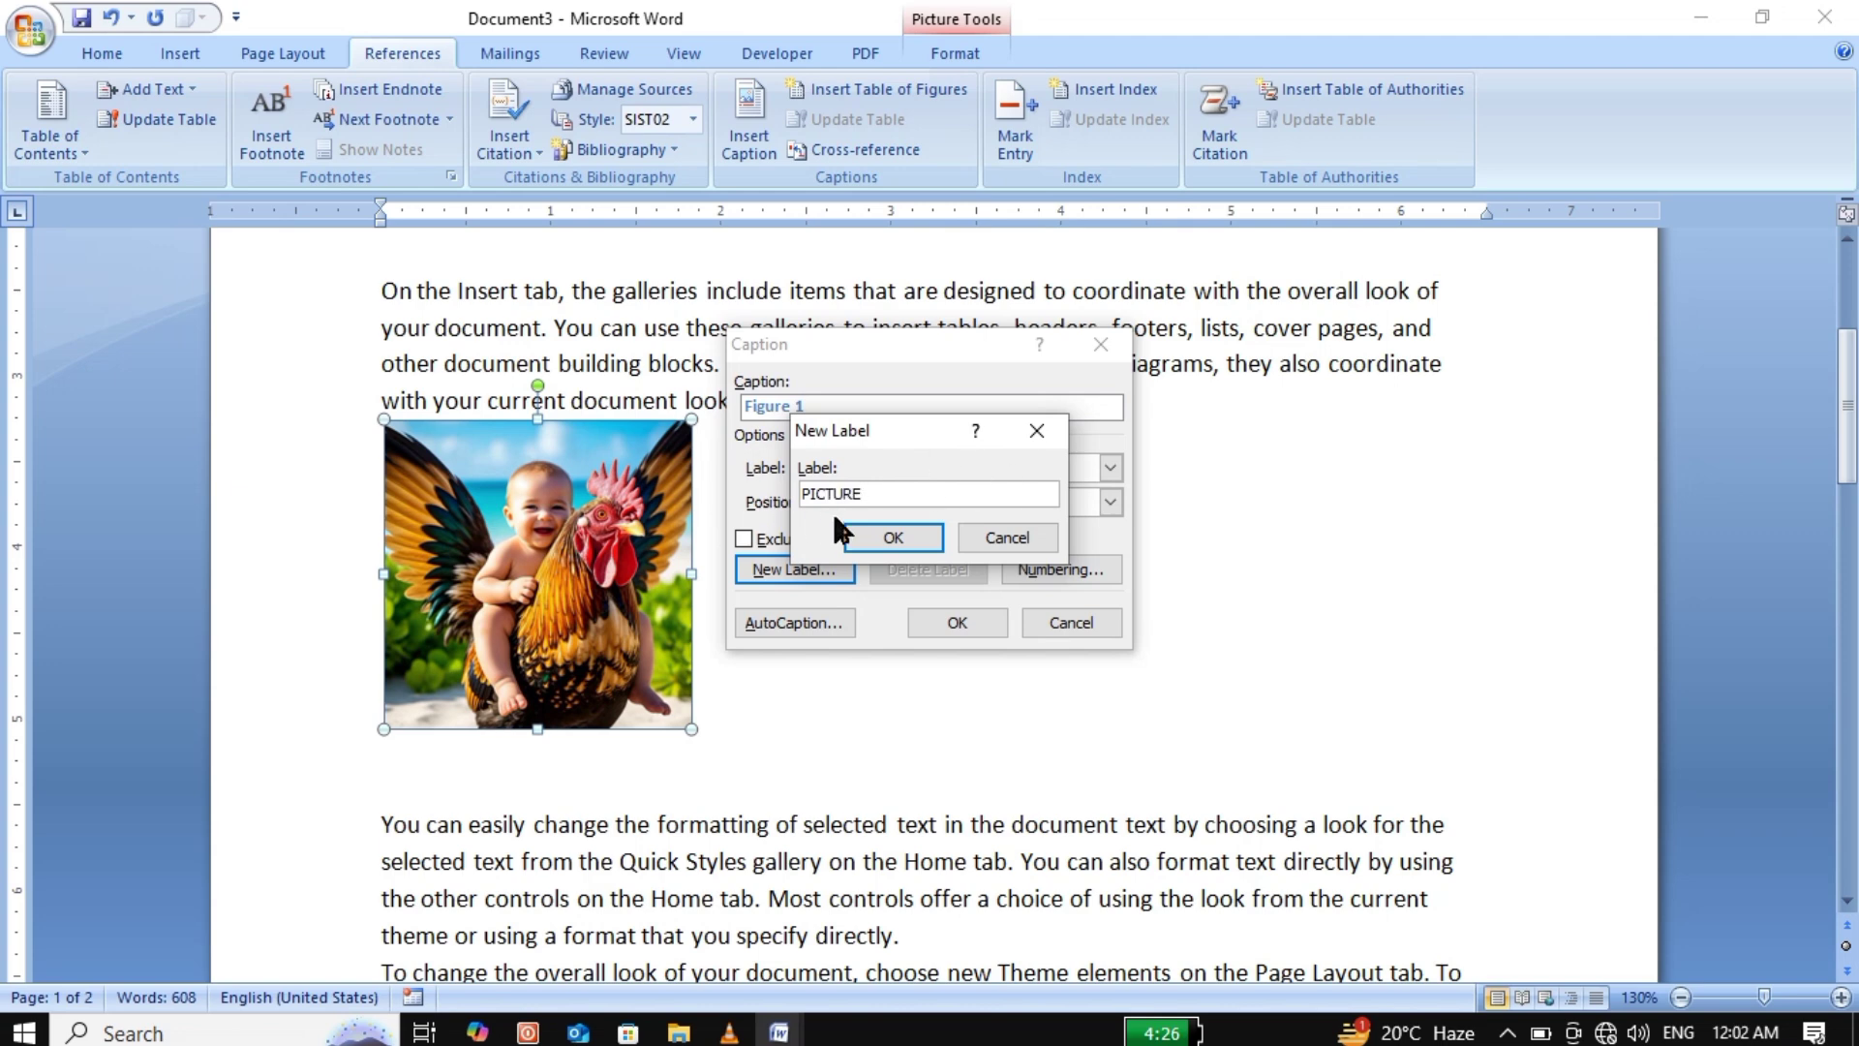
{"action": "left_click", "coordinate": [886, 539]}
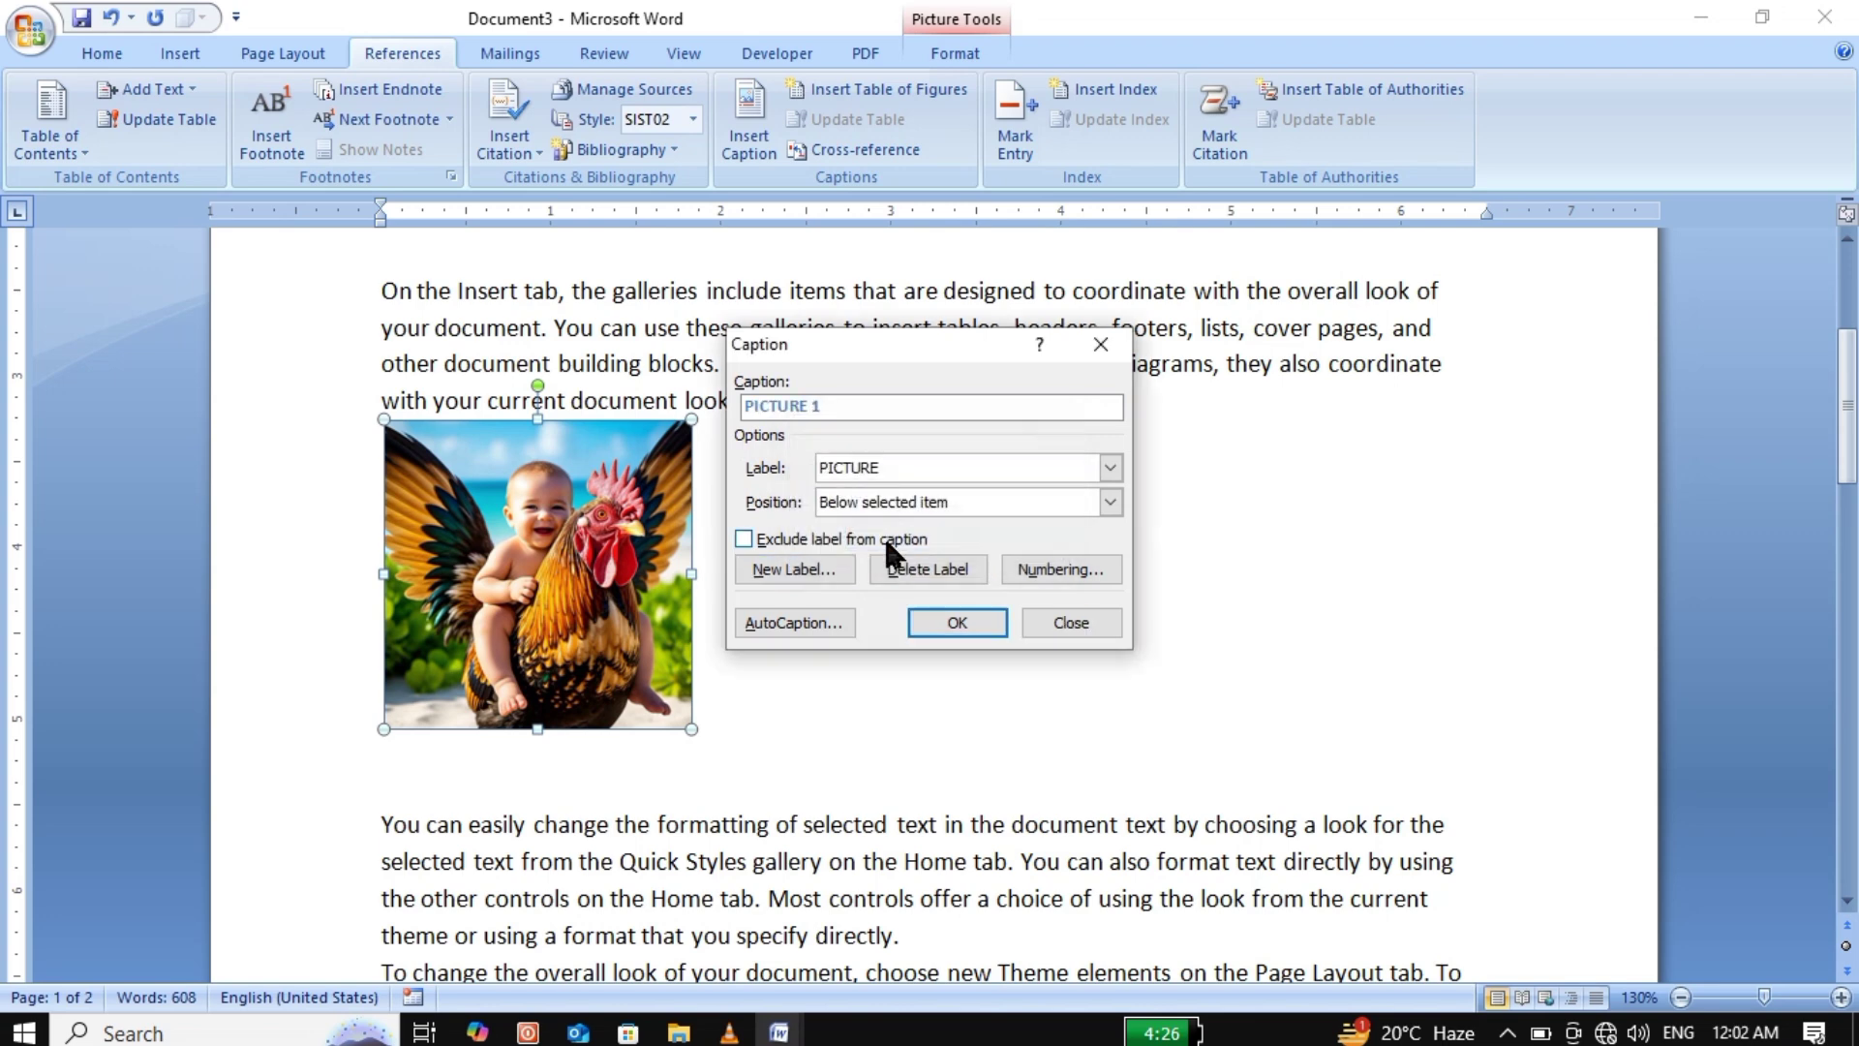
{"action": "left_click", "coordinate": [952, 623]}
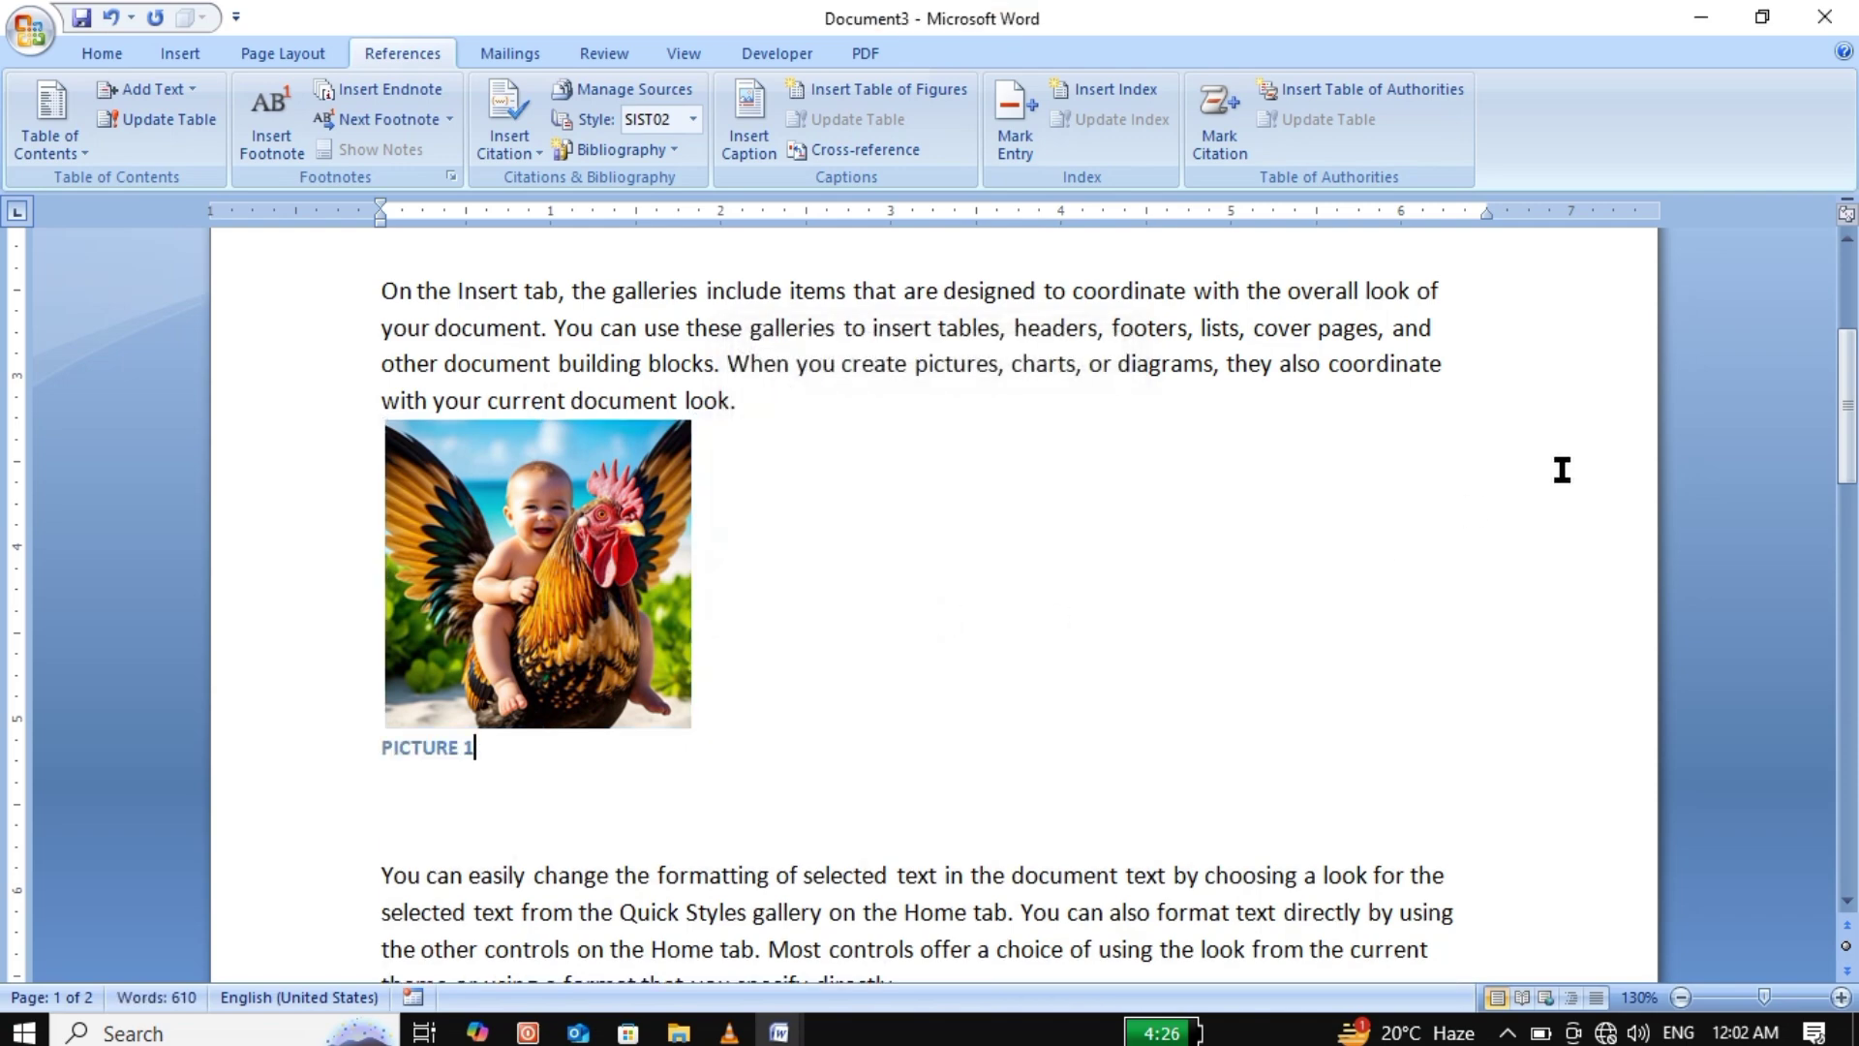
Insert the caption PICTURE 2 below the star shape on page 2, using the PICTURE label.
{"action": "left_click_drag", "start_coordinate": [1852, 426], "coordinate": [1855, 728]}
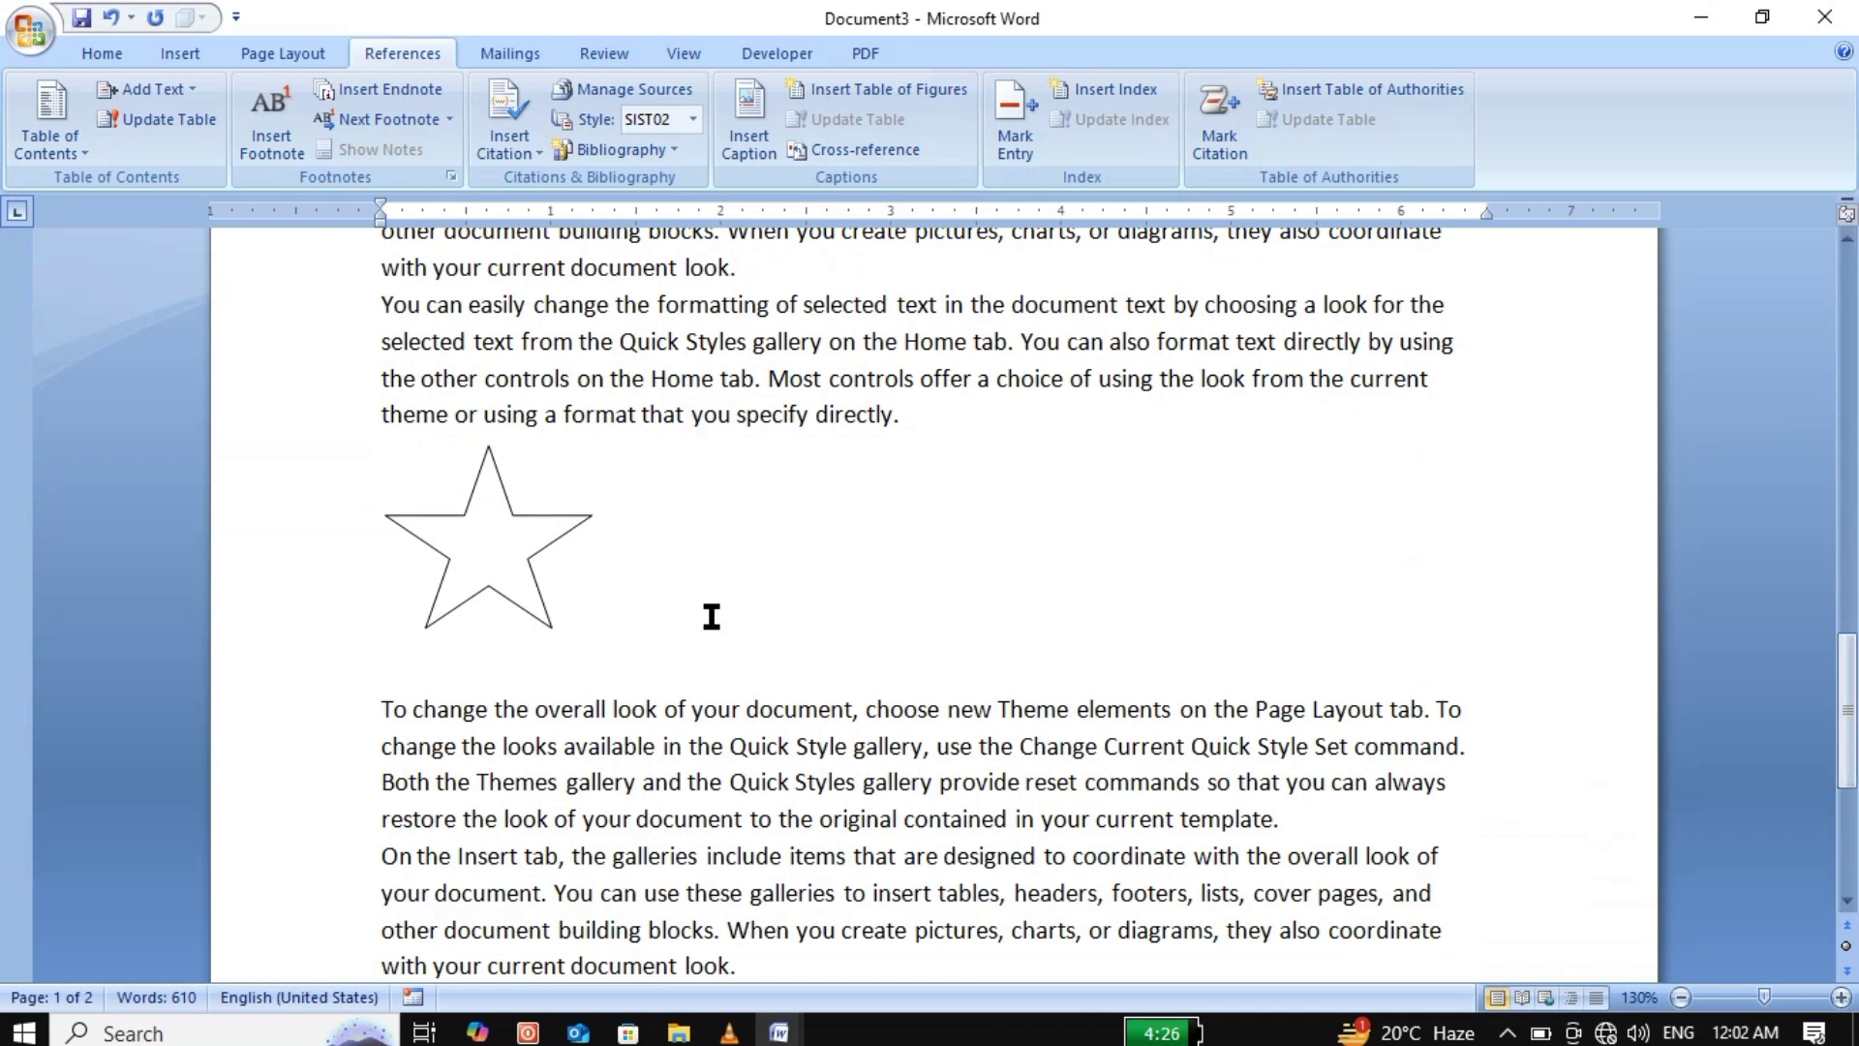
{"action": "left_click", "coordinate": [495, 562]}
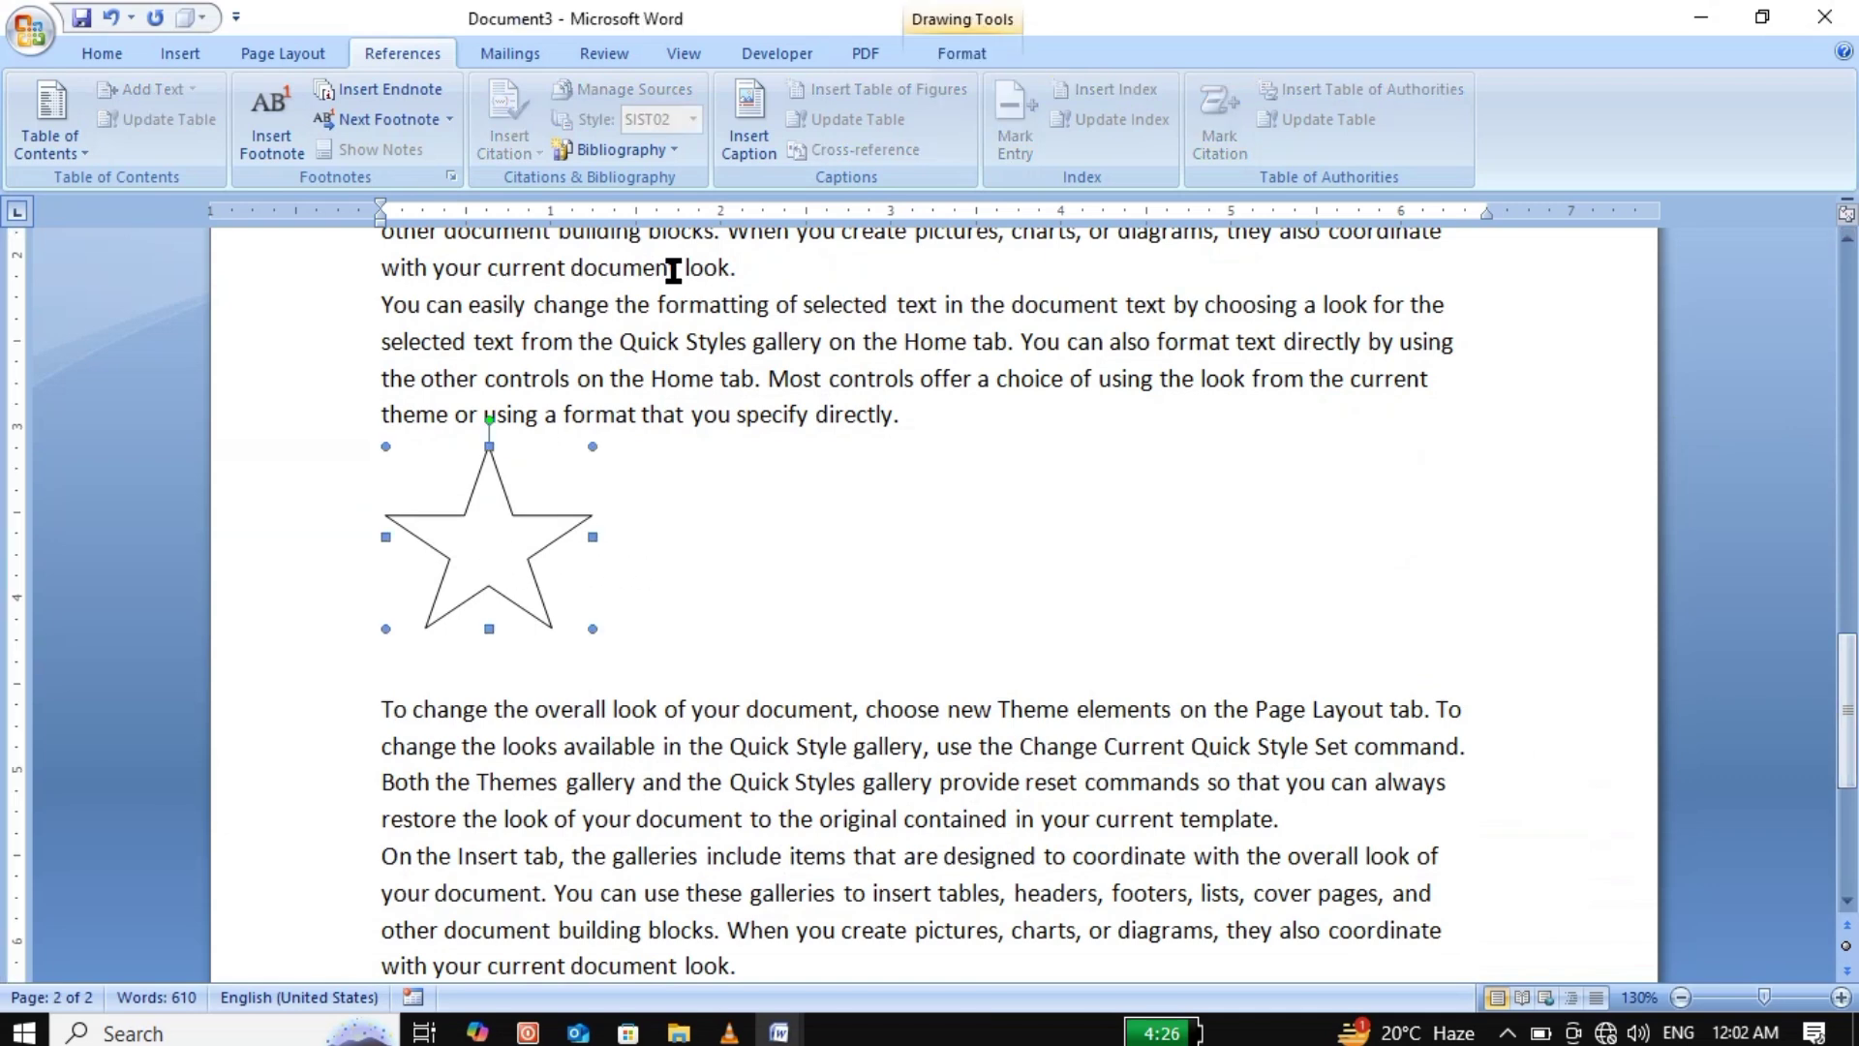
{"action": "left_click", "coordinate": [745, 140]}
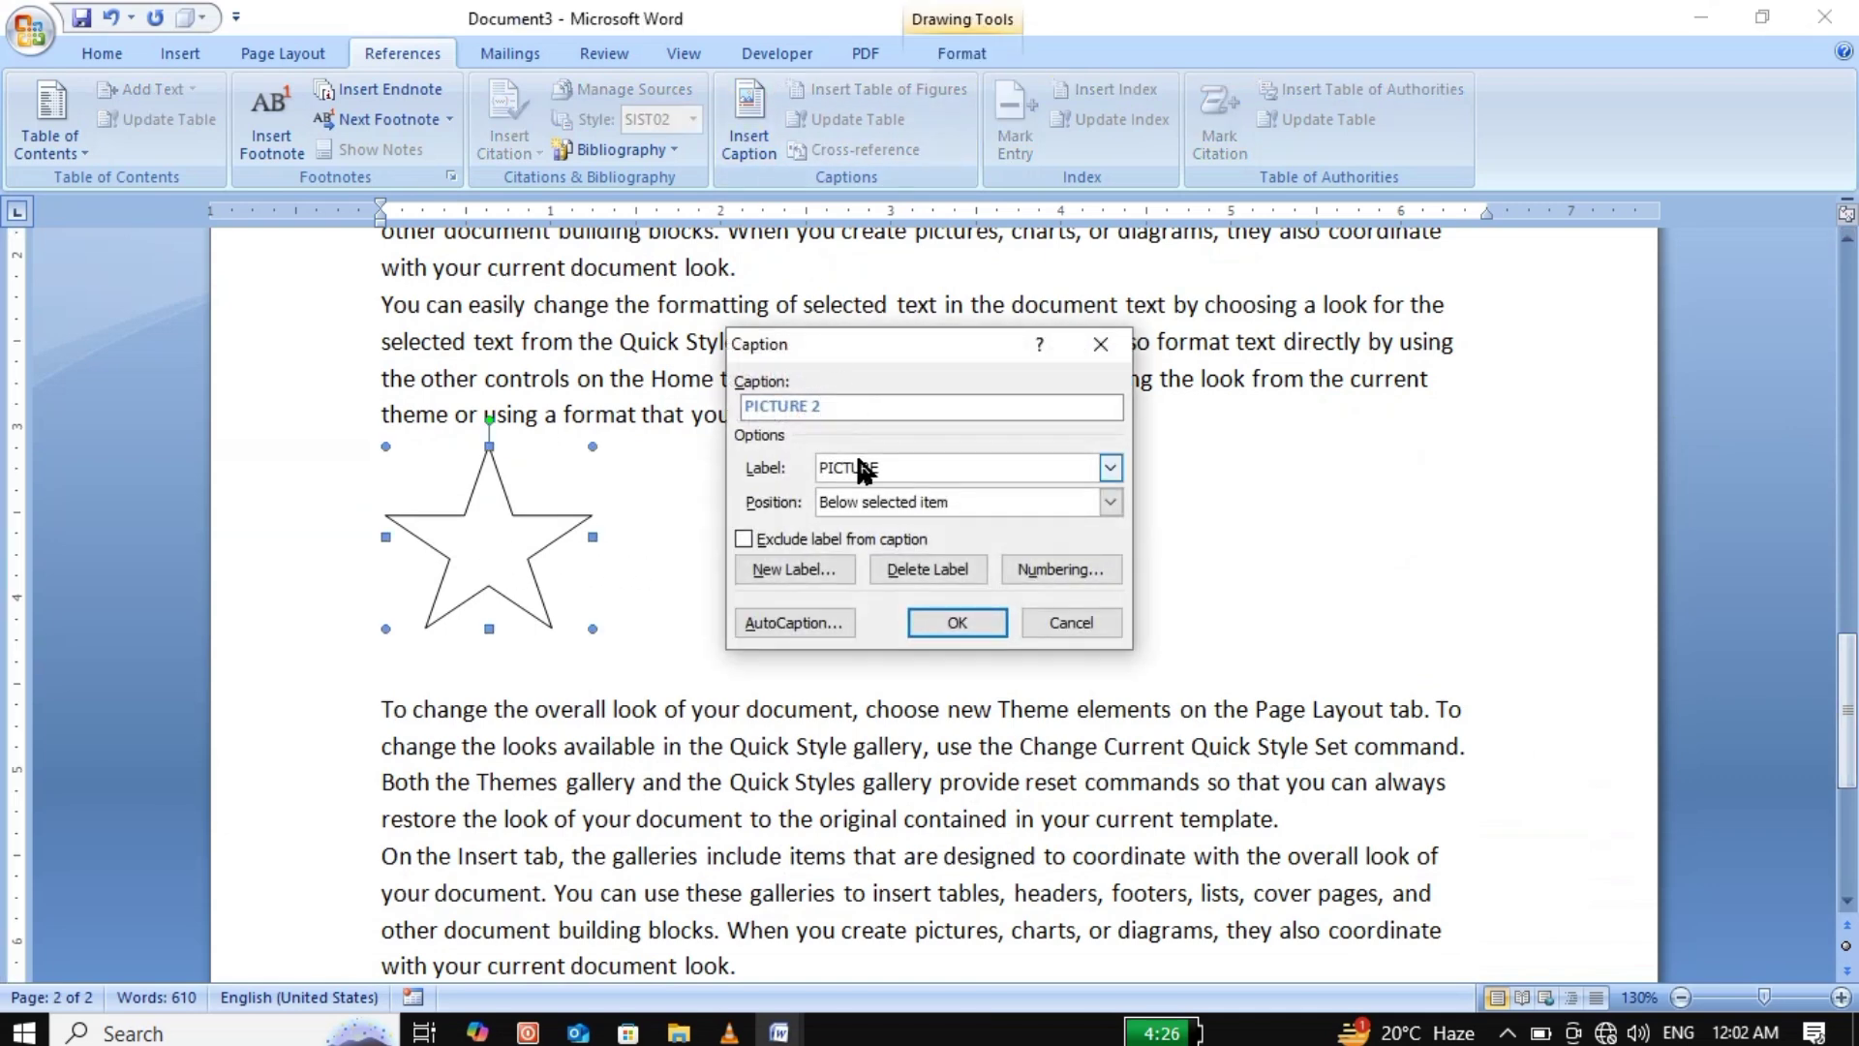
{"action": "left_click", "coordinate": [958, 621]}
{"action": "left_click", "coordinate": [961, 615]}
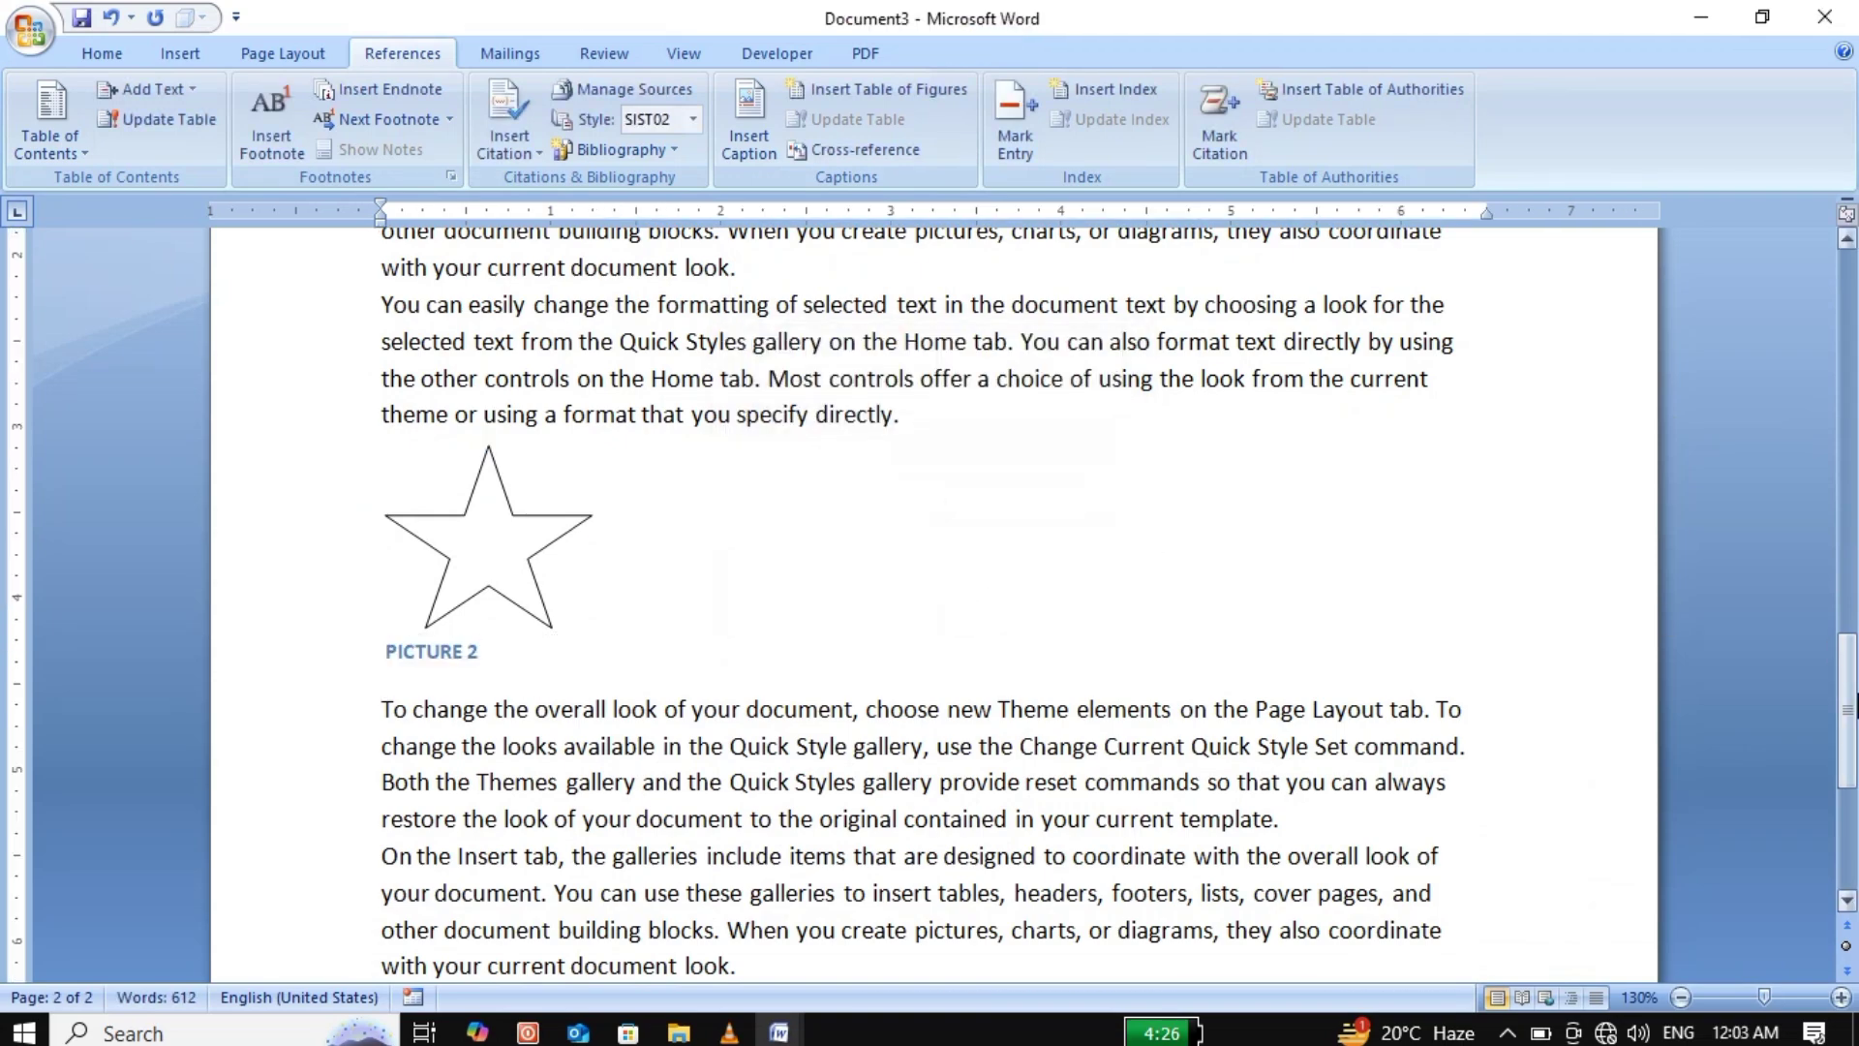
Insert a table of figures for the PICTURE caption label on the first blank line of the document, with the From template format.
{"action": "left_click_drag", "start_coordinate": [1850, 722], "coordinate": [1850, 332]}
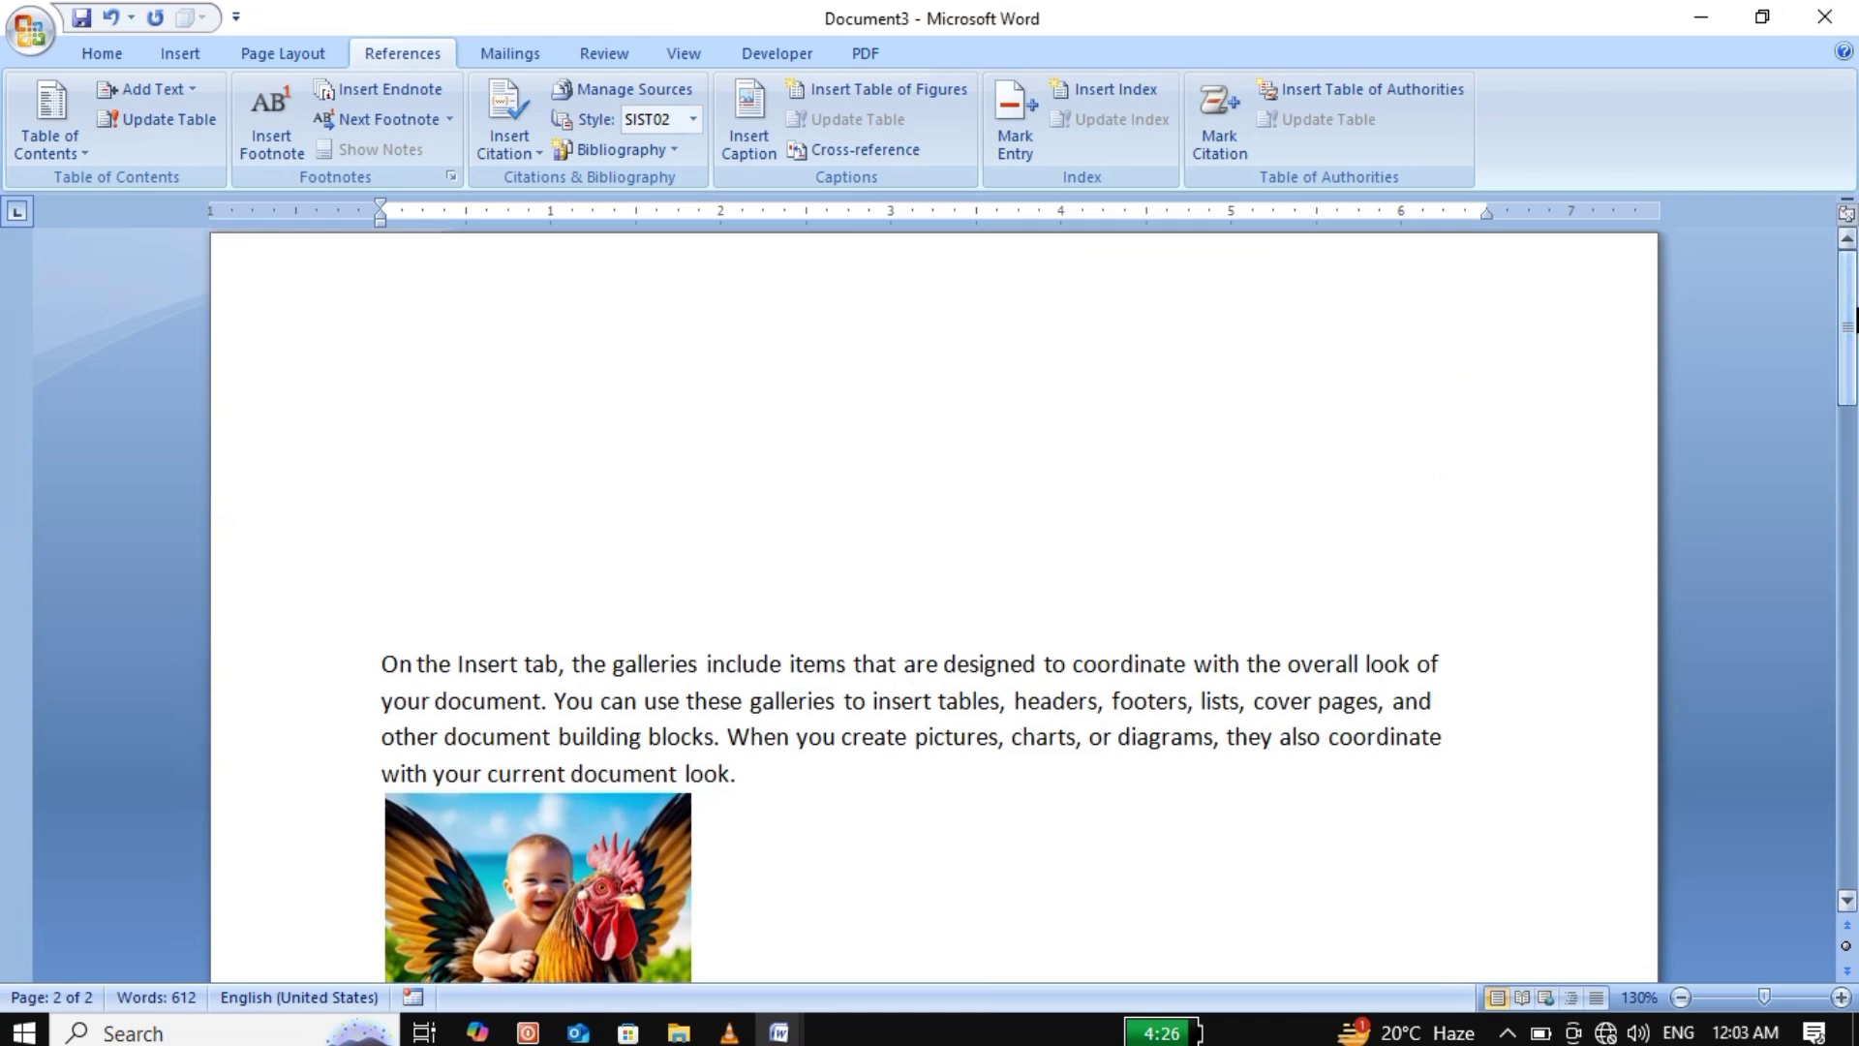
{"action": "left_click", "coordinate": [435, 302]}
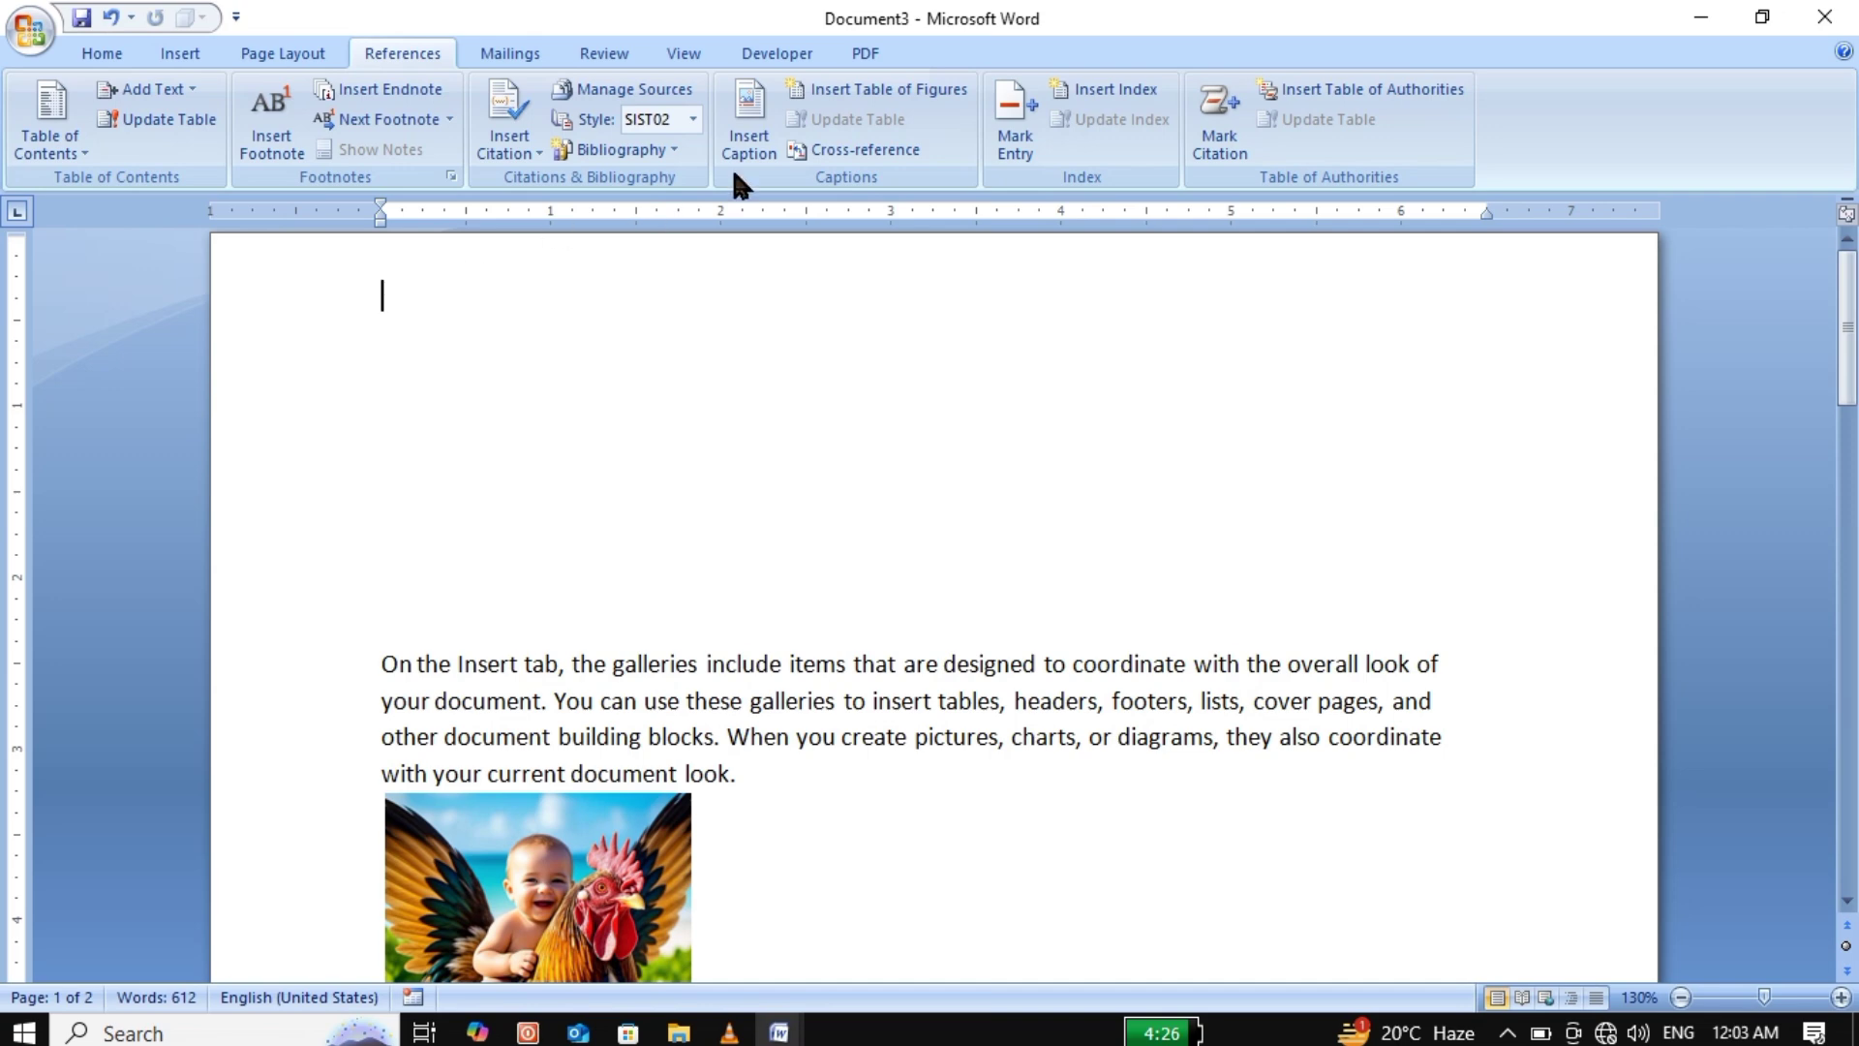
{"action": "left_click", "coordinate": [862, 89]}
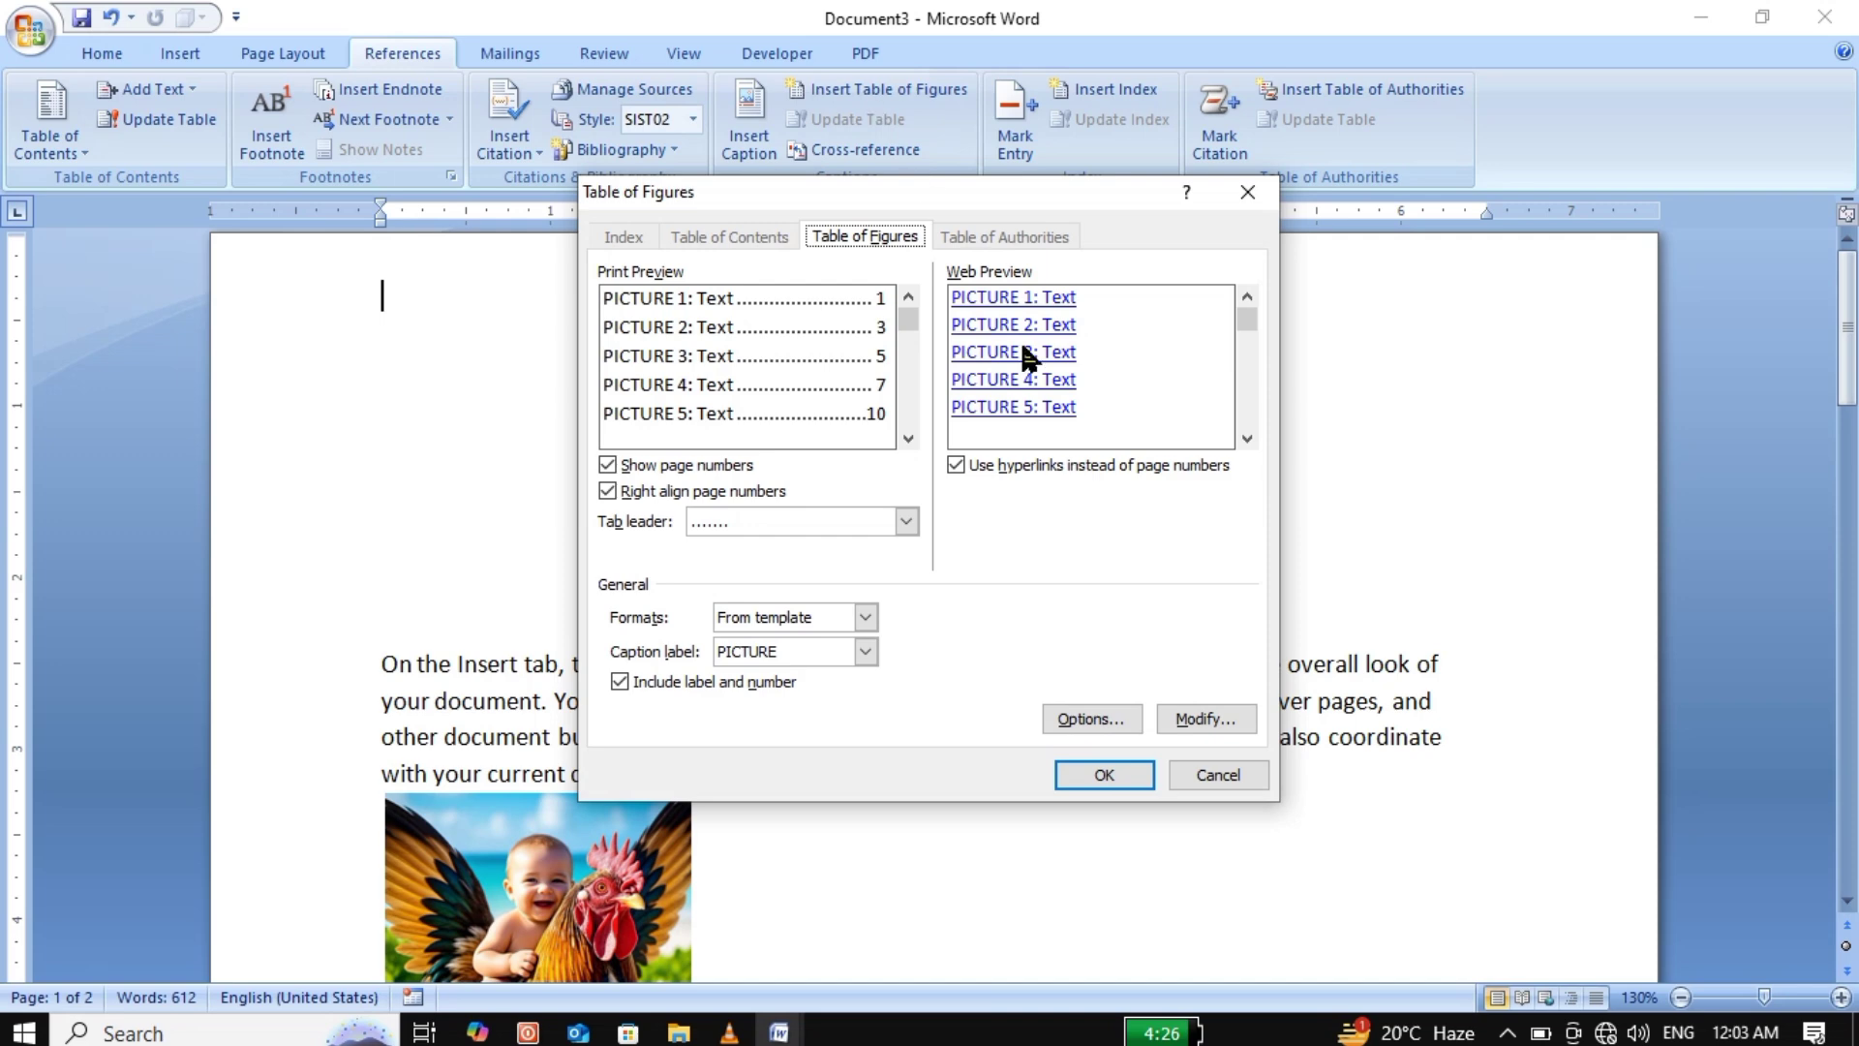
{"action": "left_click", "coordinate": [1094, 765]}
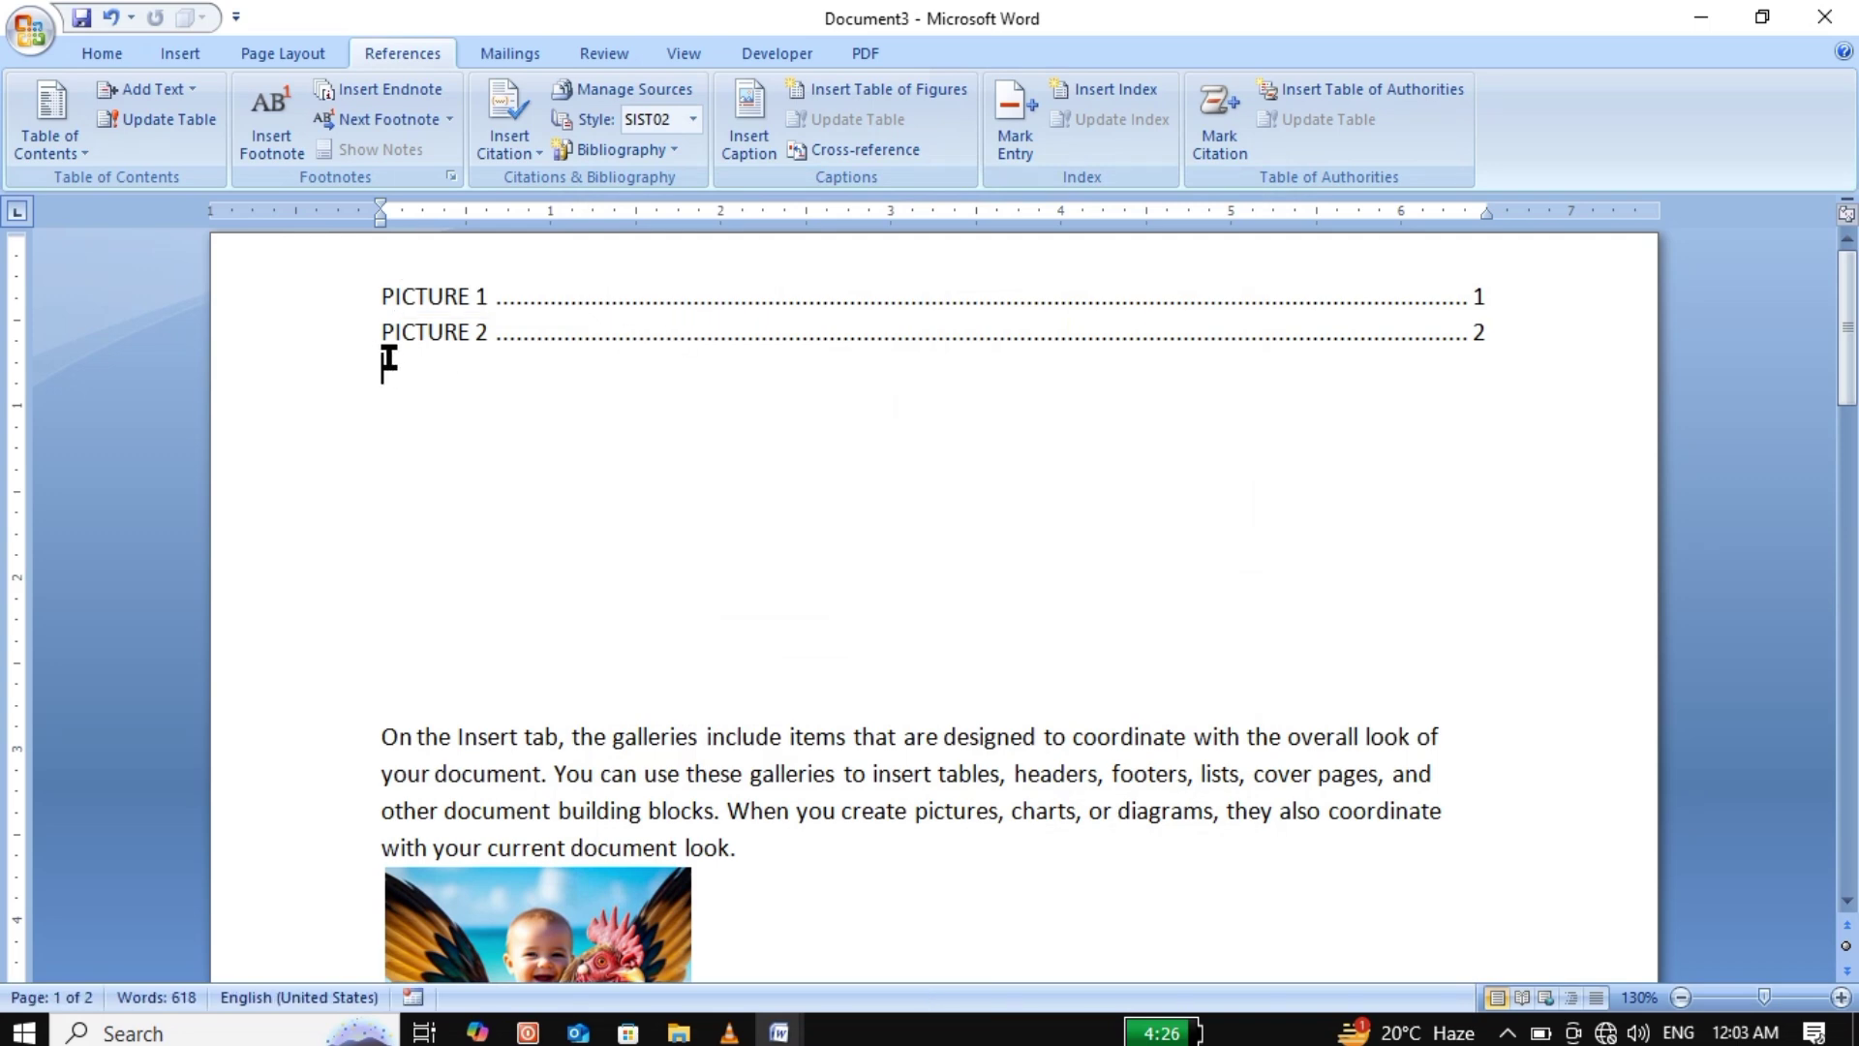
Follow the PICTURE 2 and PICTURE 1 links in the table of figures to their captions, returning to the table after each.
{"action": "left_click", "coordinate": [450, 334]}
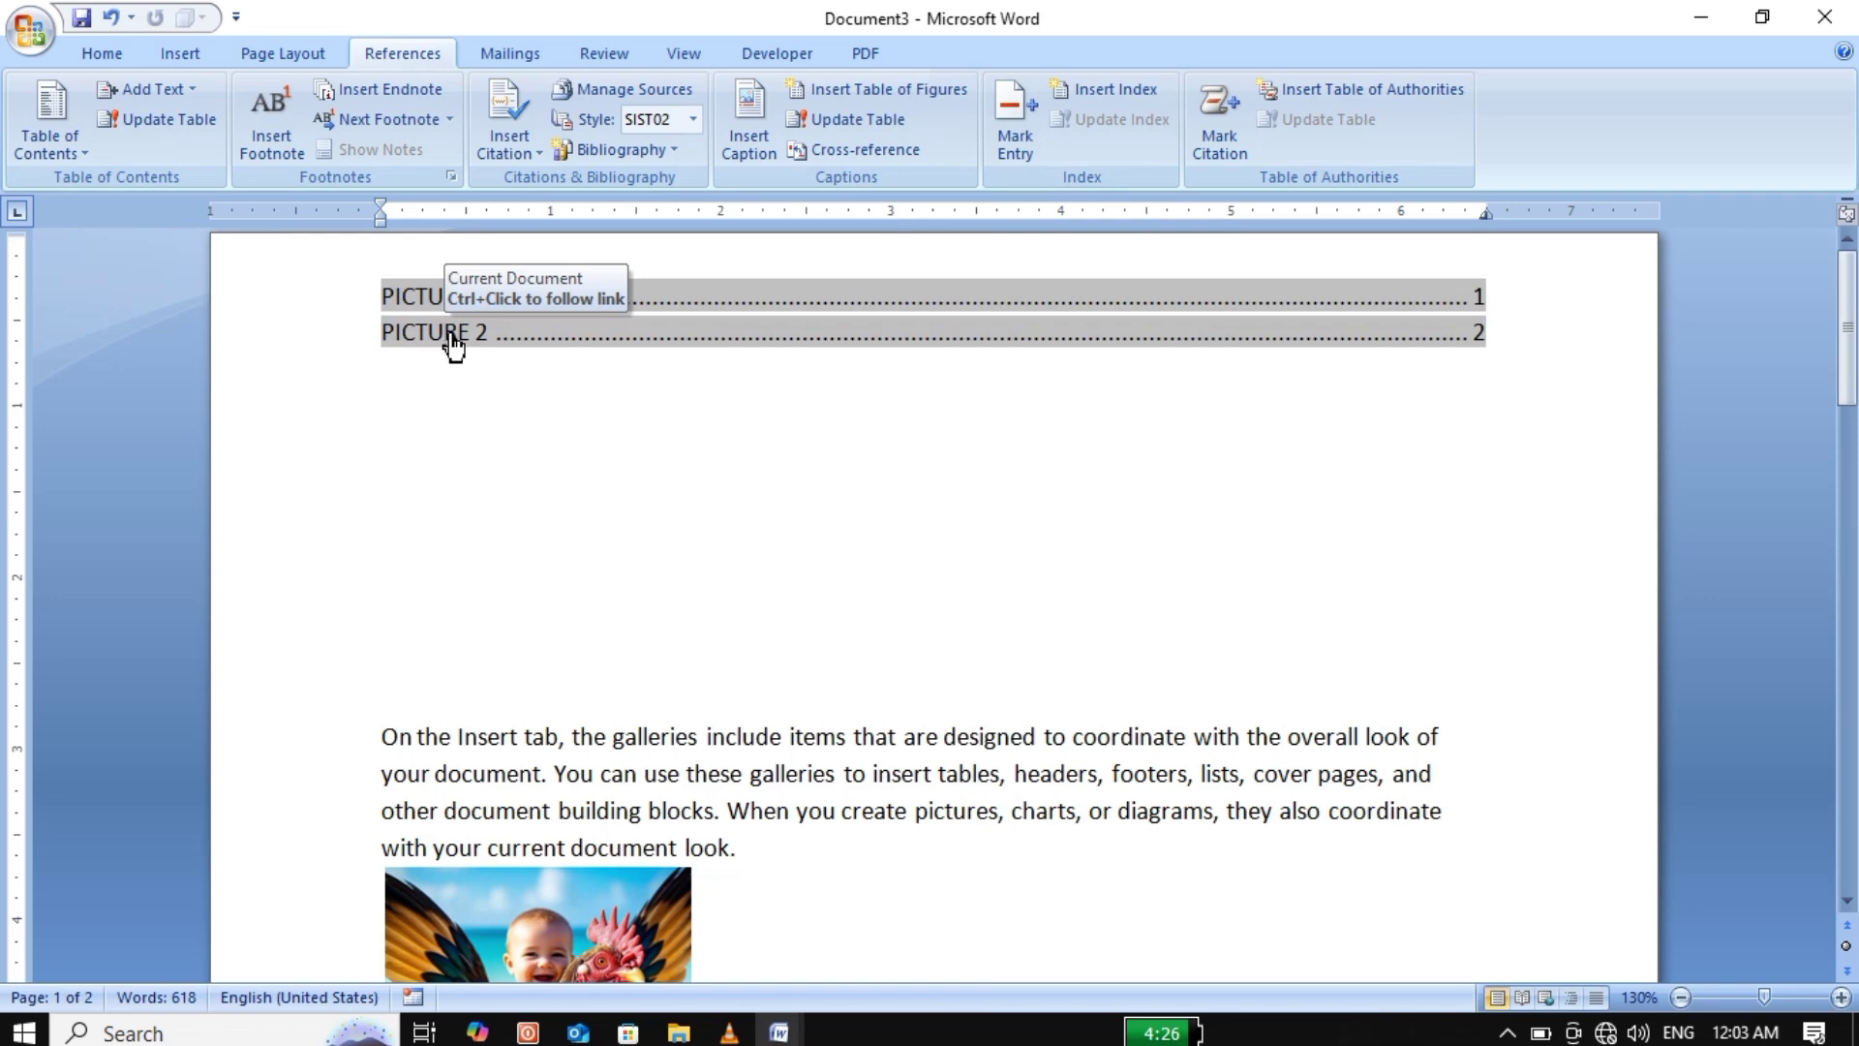
{"action": "left_click", "coordinate": [453, 339], "text": "ctrl"}
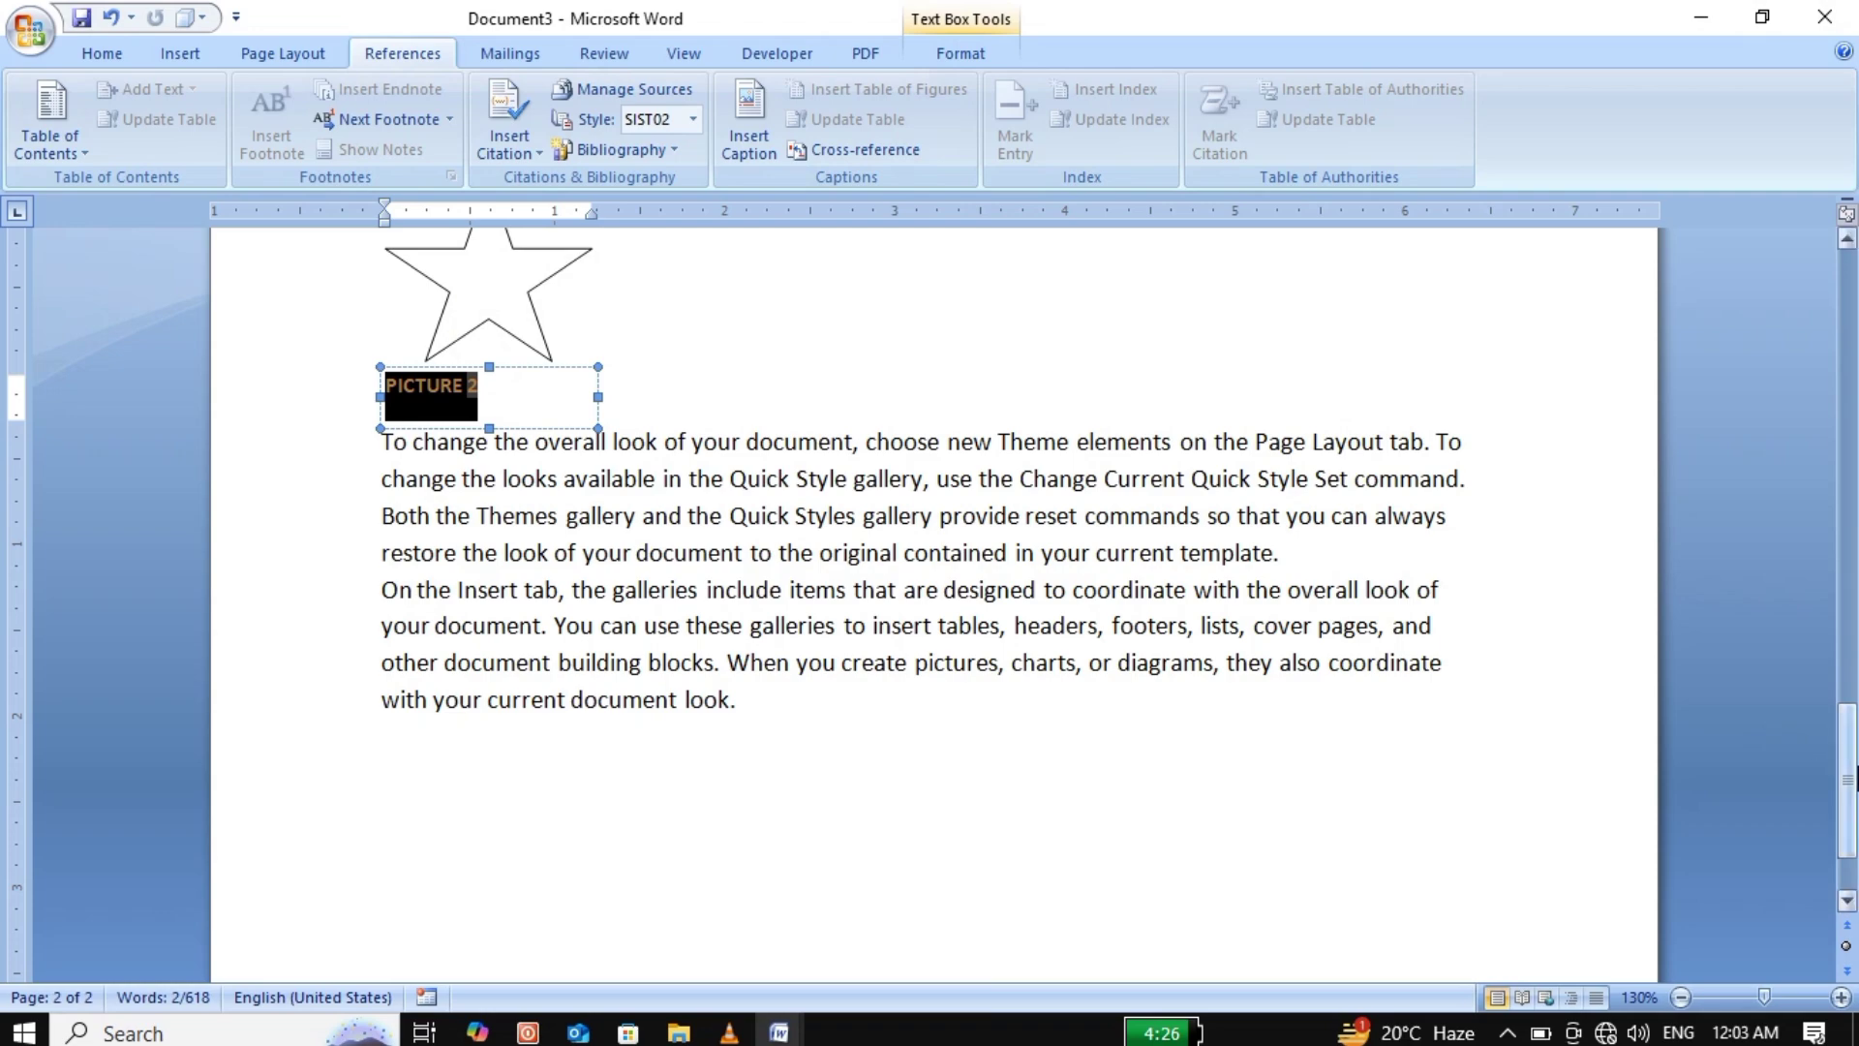
{"action": "left_click_drag", "start_coordinate": [1848, 774], "coordinate": [1850, 324]}
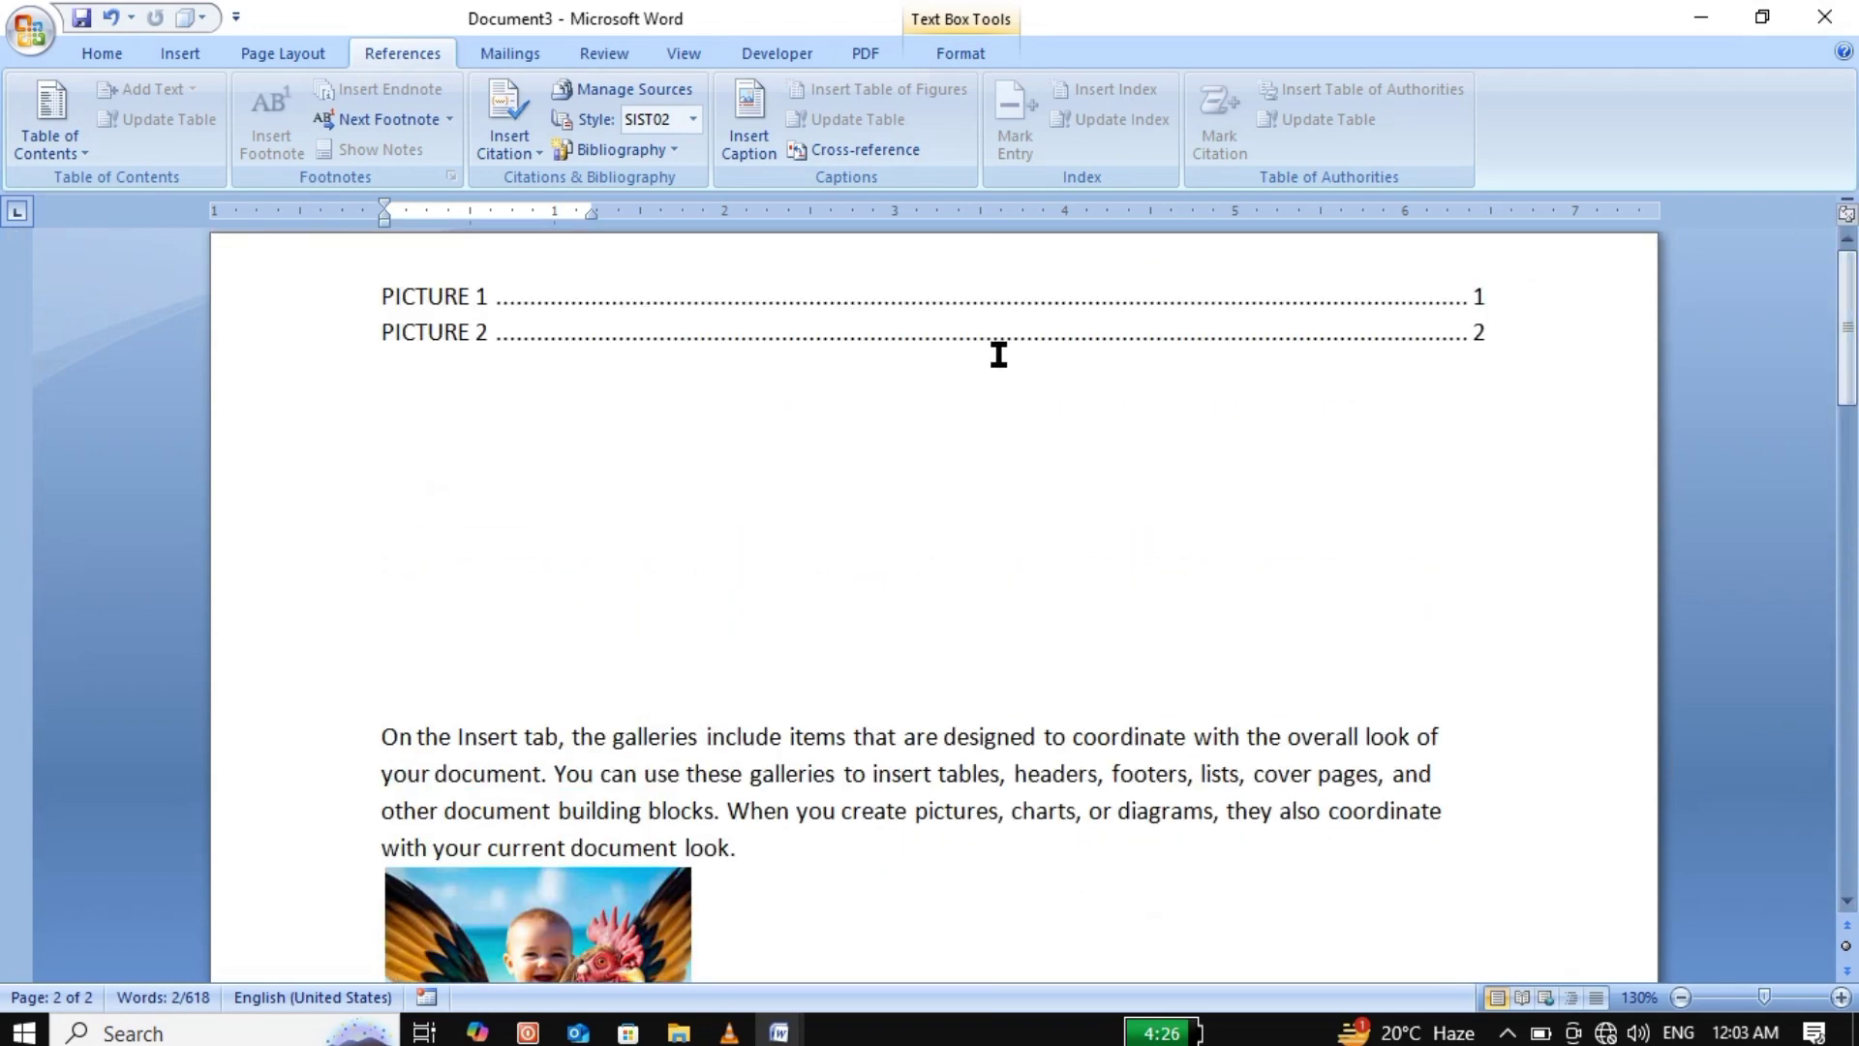
{"action": "left_click", "coordinate": [432, 296]}
{"action": "left_click", "coordinate": [435, 296], "text": "ctrl"}
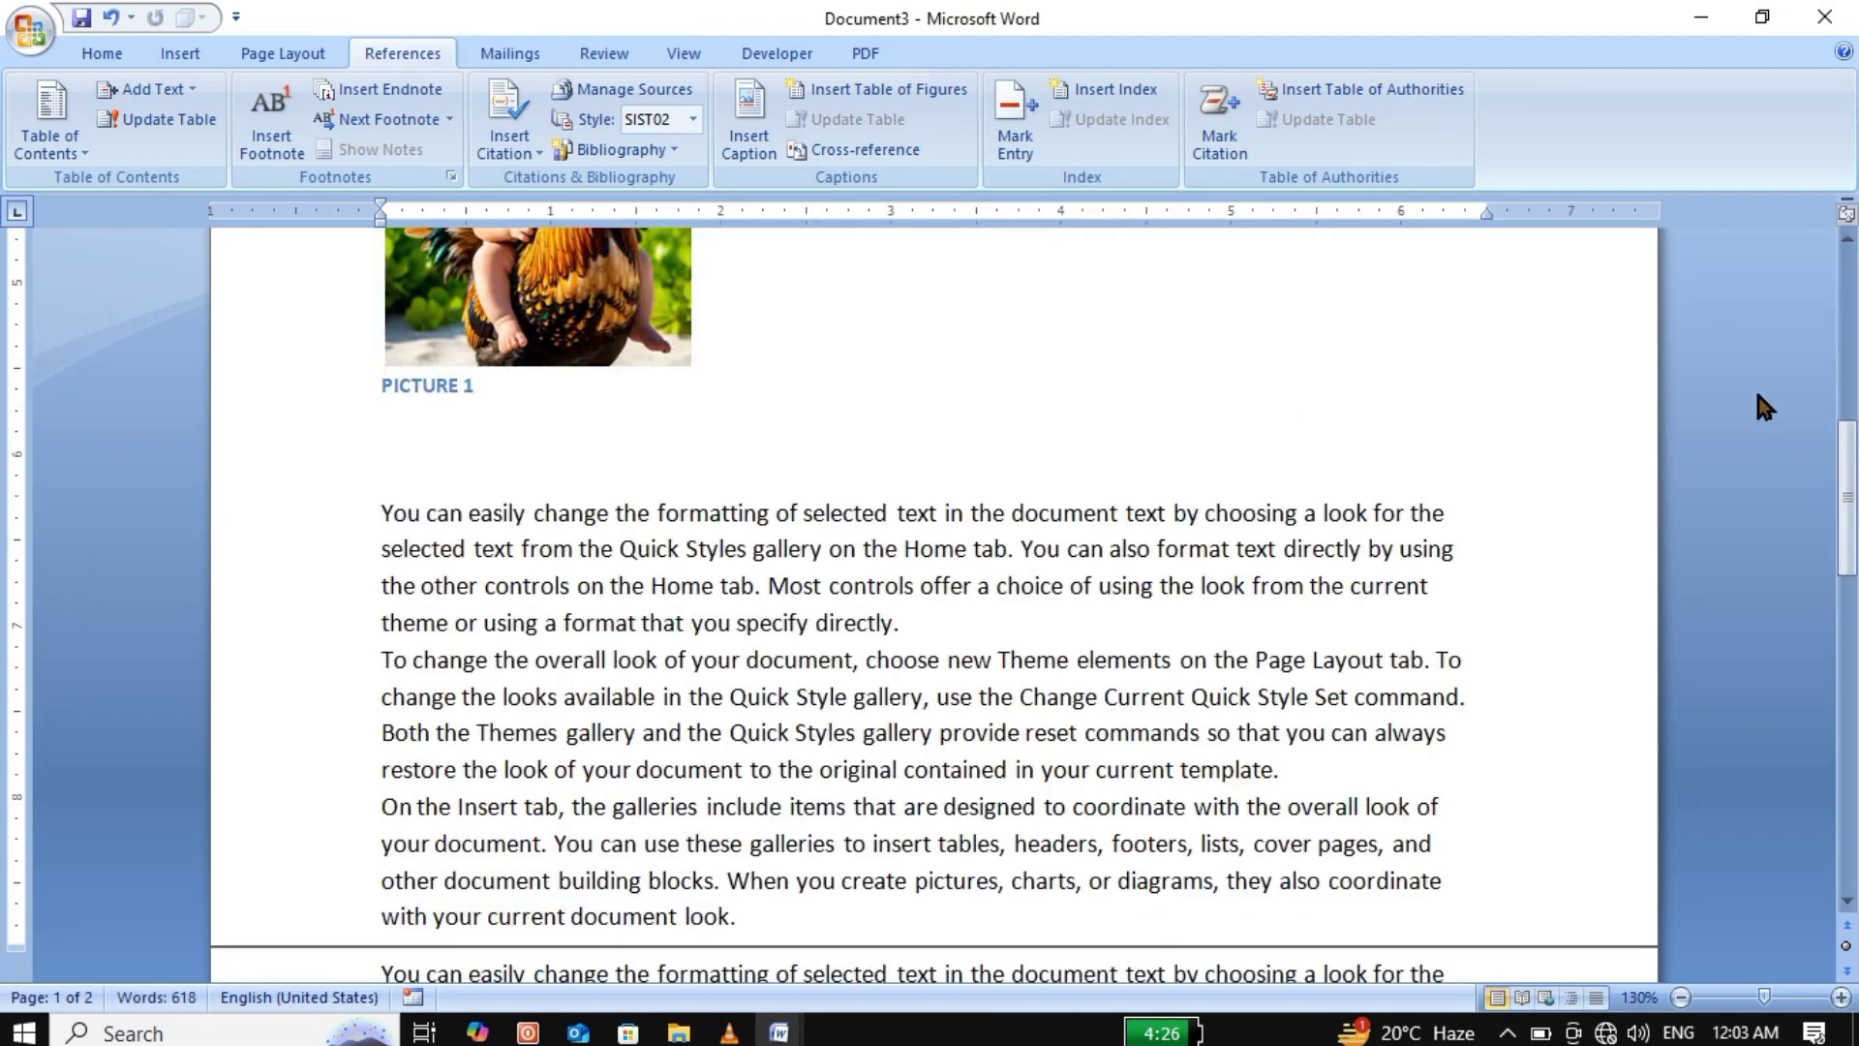
{"action": "left_click_drag", "start_coordinate": [1848, 455], "coordinate": [1857, 191]}
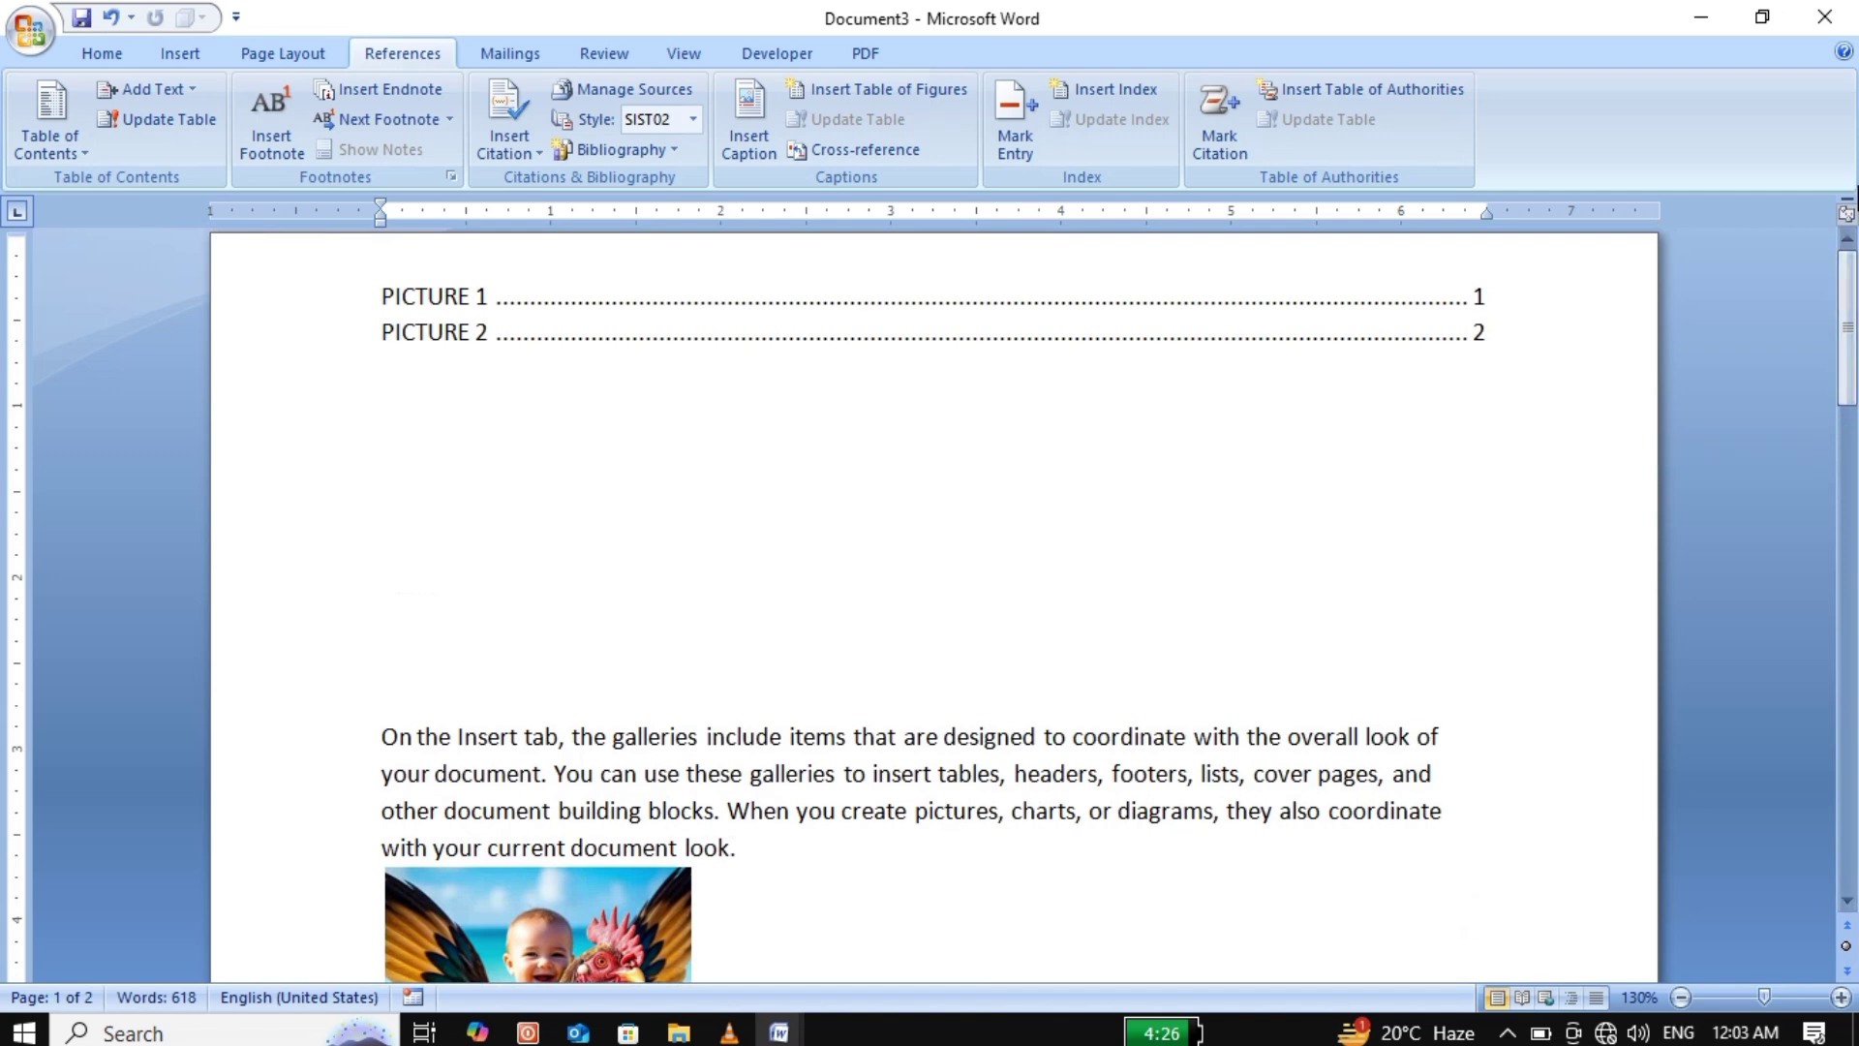
Delete the star shape on page 2 together with its PICTURE 2 caption box.
{"action": "left_click", "coordinate": [573, 487]}
{"action": "left_click_drag", "start_coordinate": [1843, 361], "coordinate": [1794, 753]}
{"action": "left_click", "coordinate": [450, 542]}
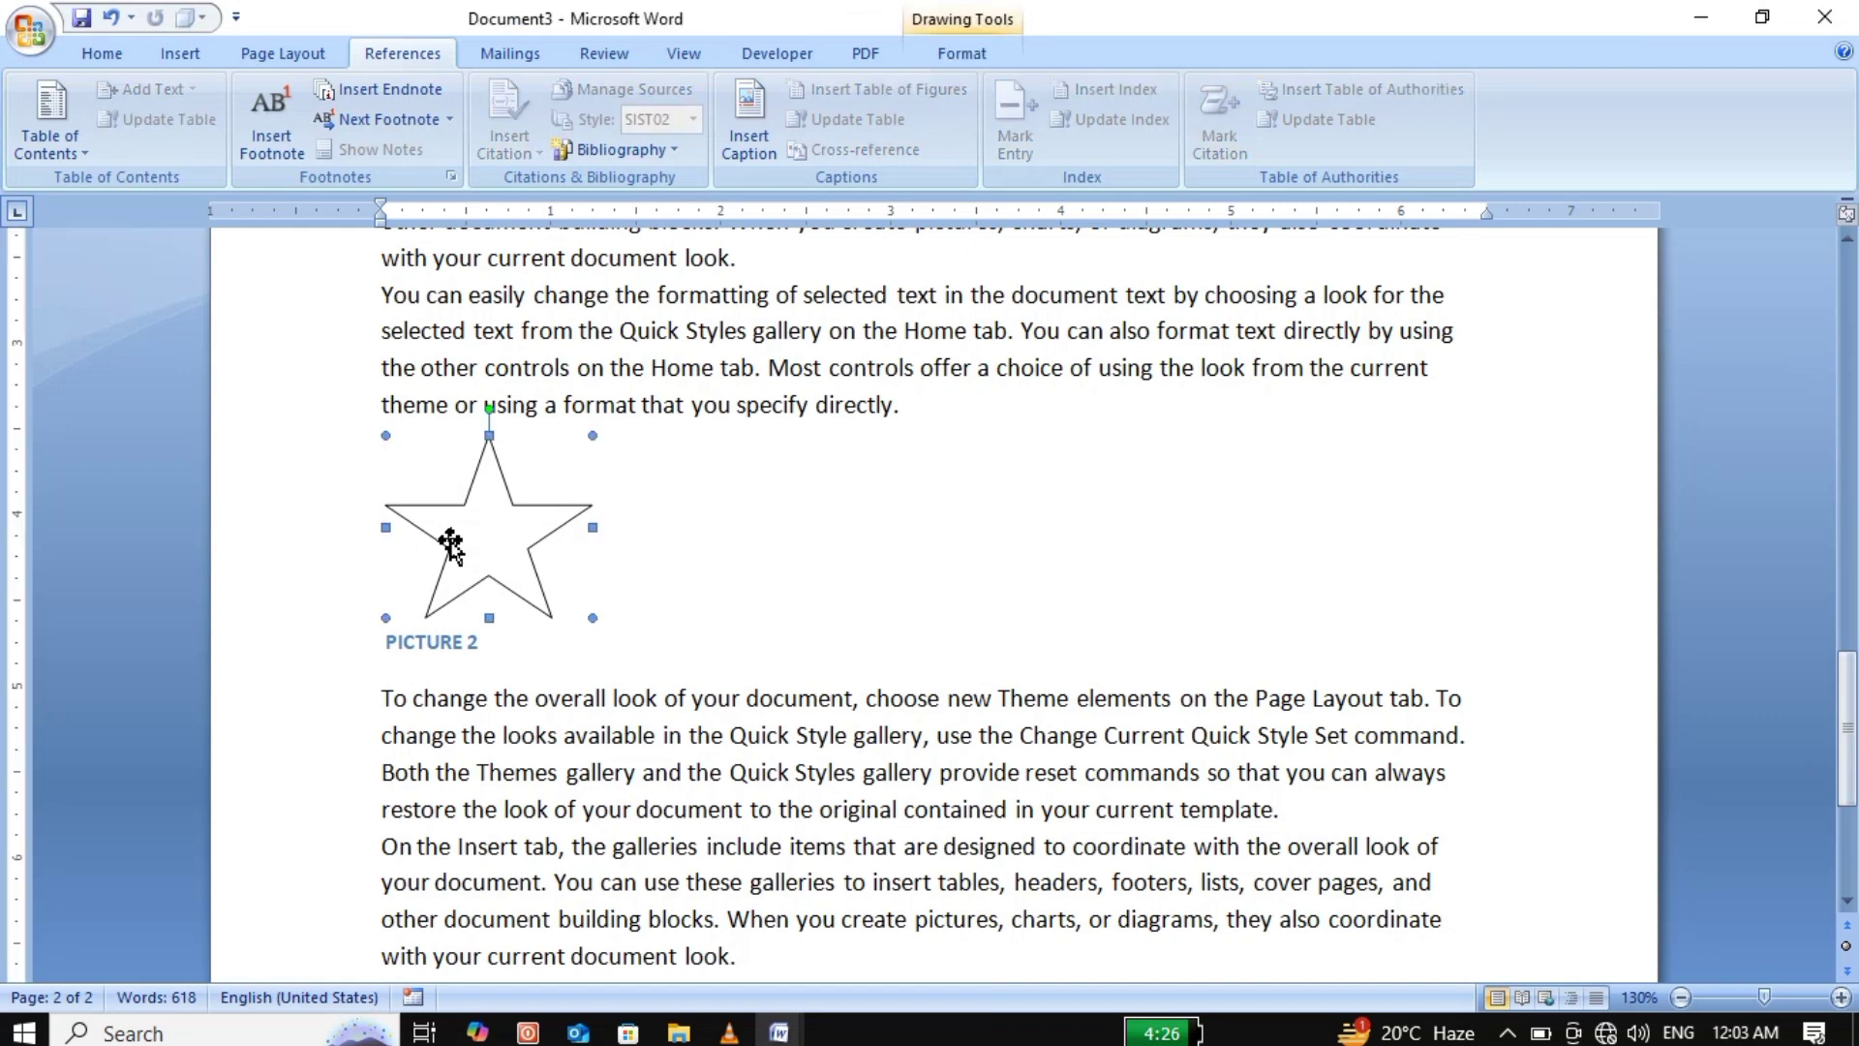
{"action": "key", "text": "Delete"}
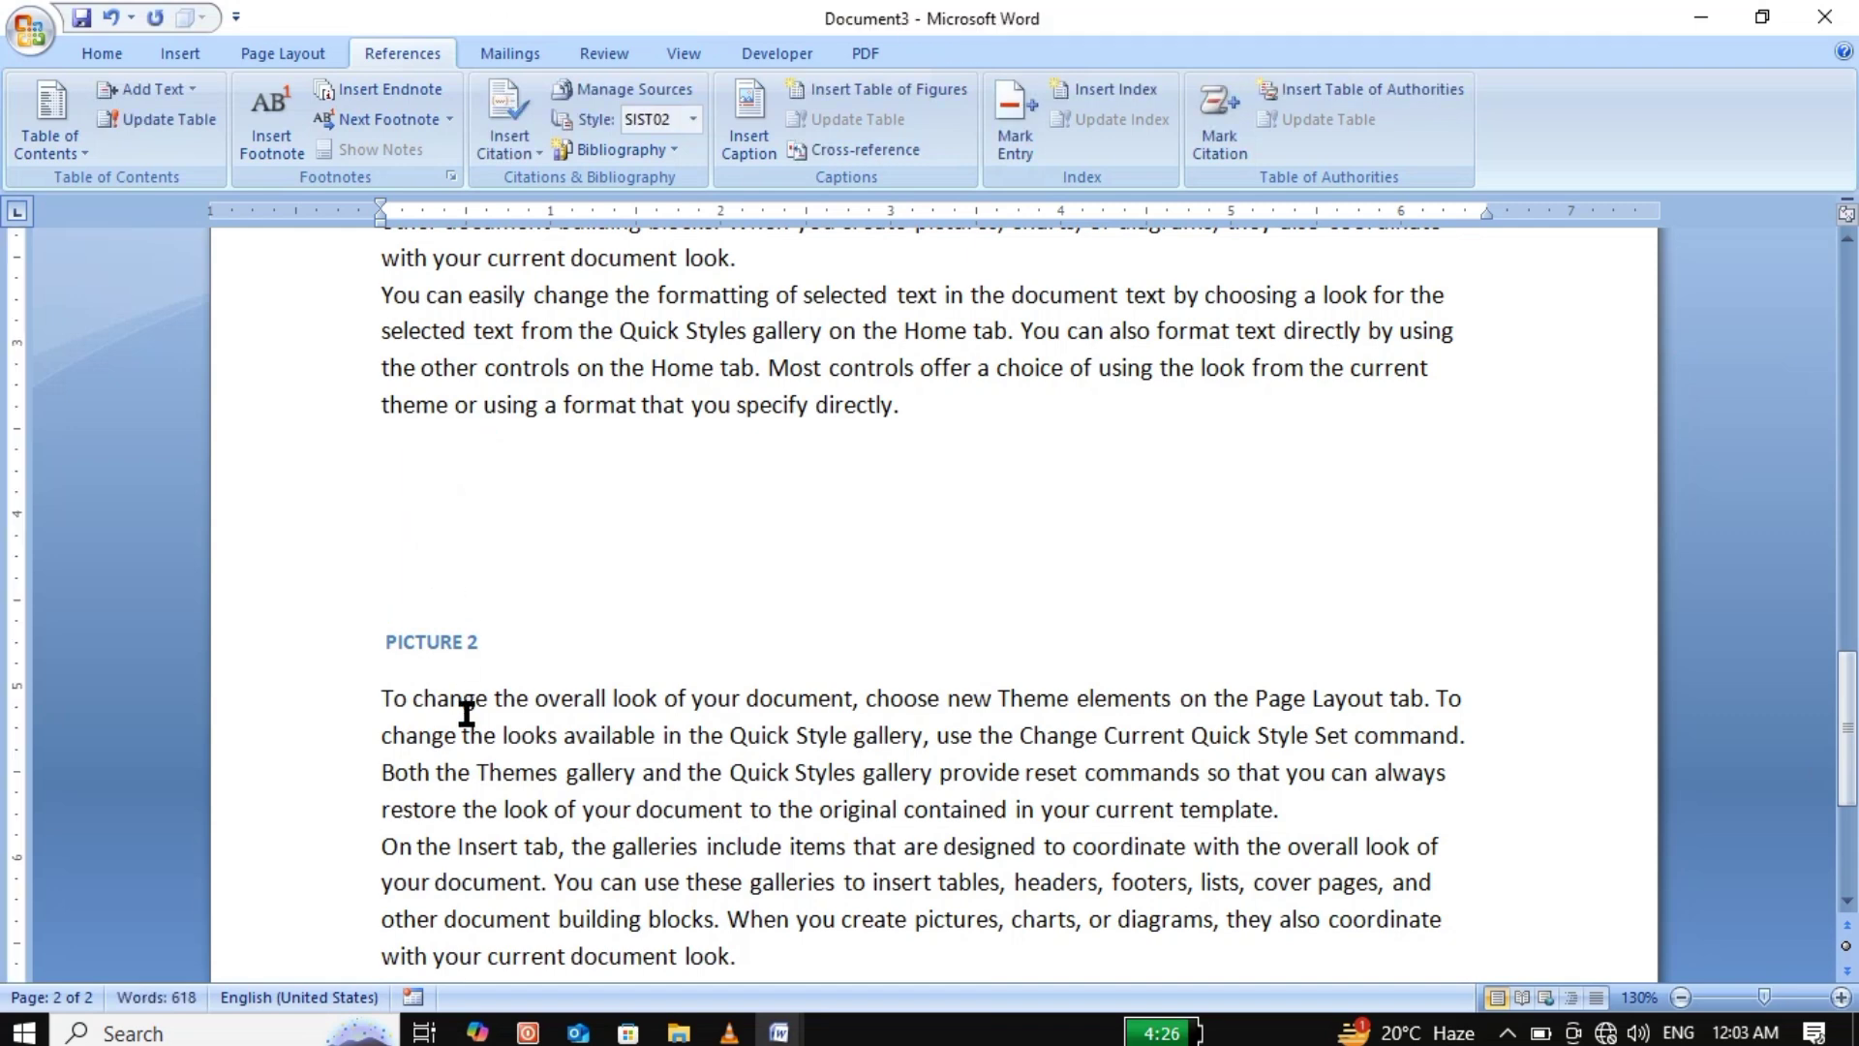
{"action": "left_click", "coordinate": [476, 665]}
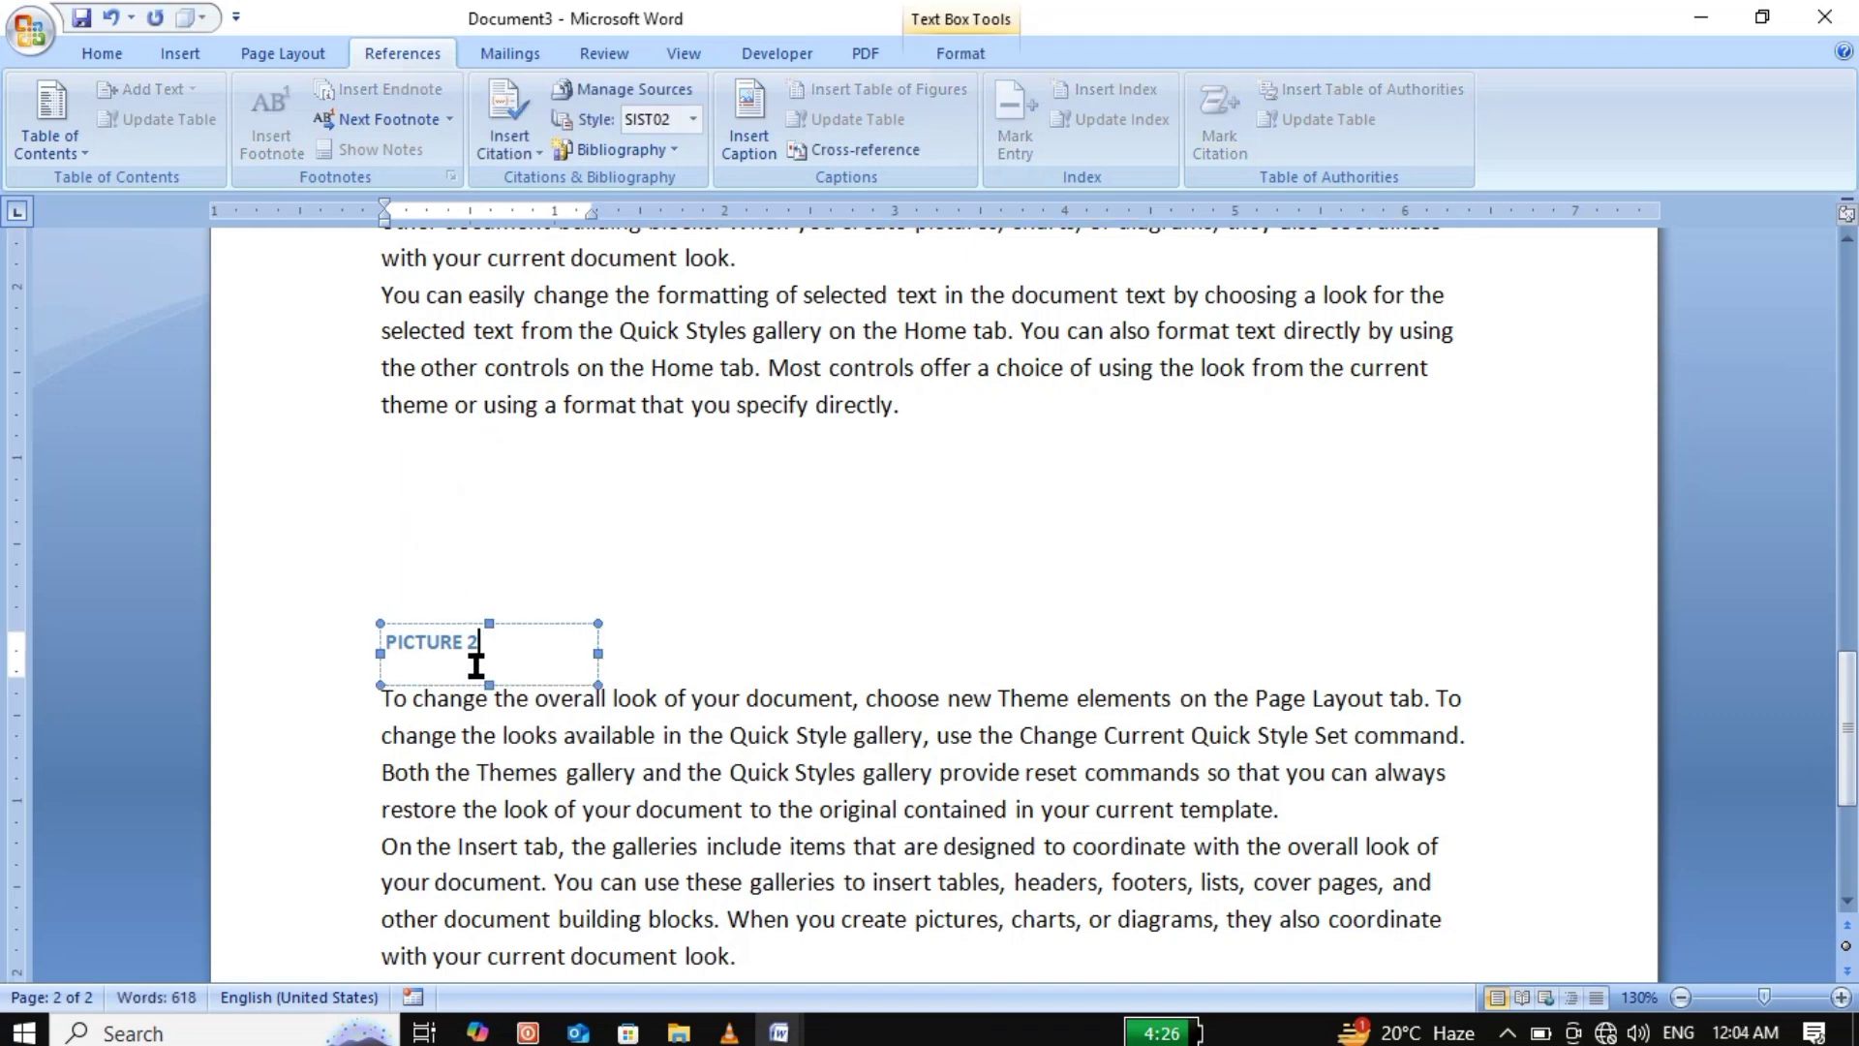
{"action": "left_click", "coordinate": [531, 624]}
{"action": "key", "text": "Delete"}
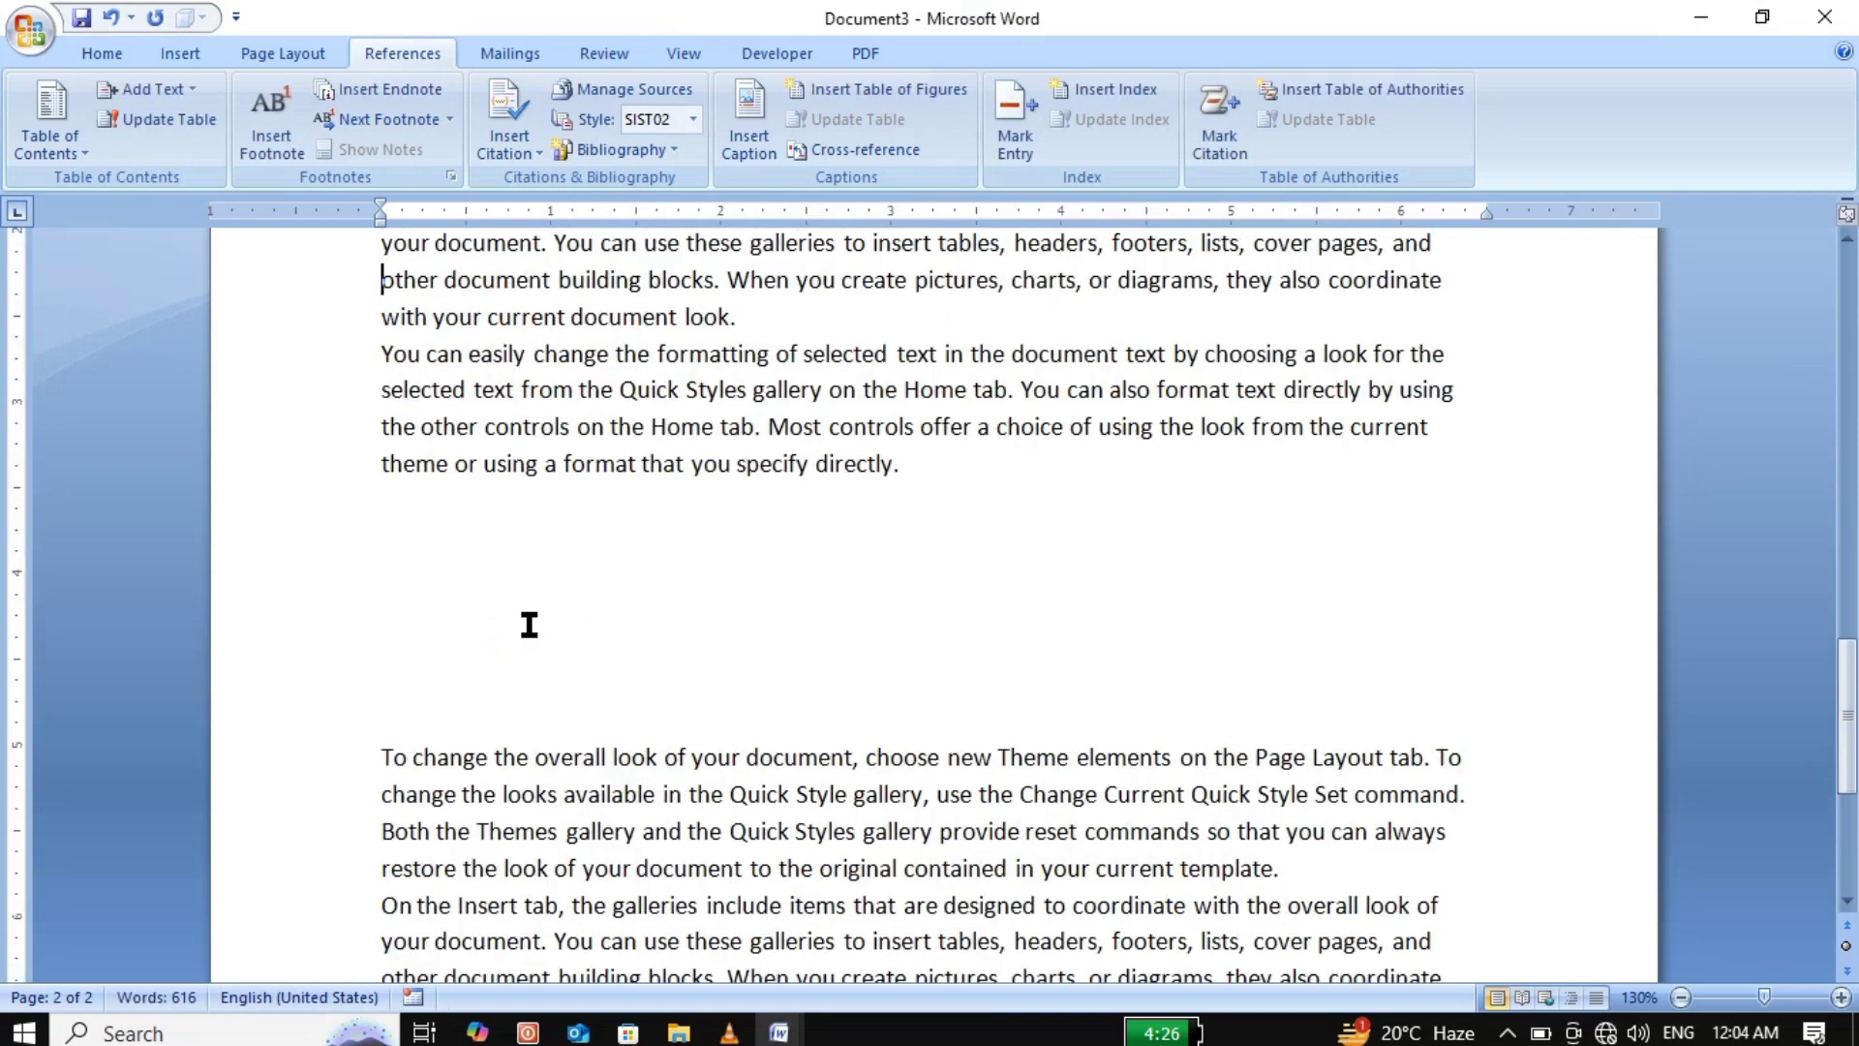
Update the table of figures at the start of the document to match the remaining captions.
{"action": "left_click_drag", "start_coordinate": [1848, 736], "coordinate": [1849, 325]}
{"action": "left_click", "coordinate": [938, 312]}
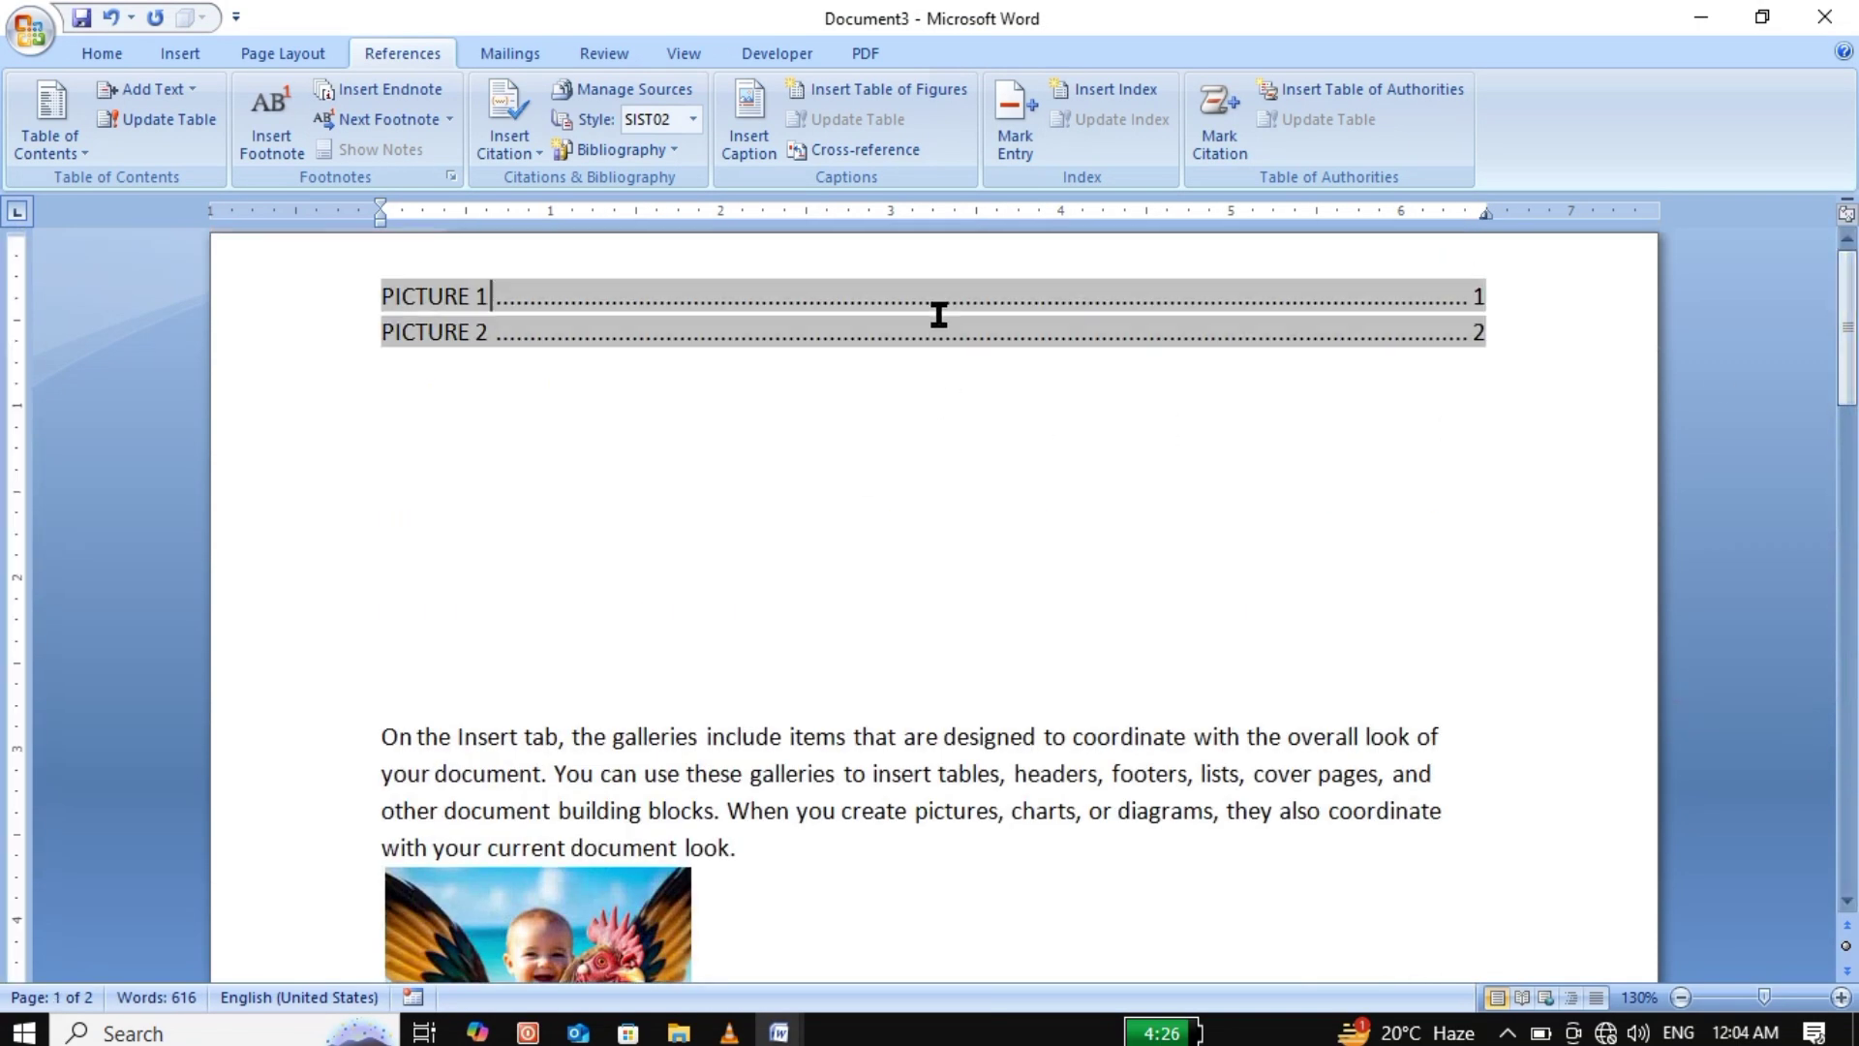
{"action": "double_click", "coordinate": [780, 316]}
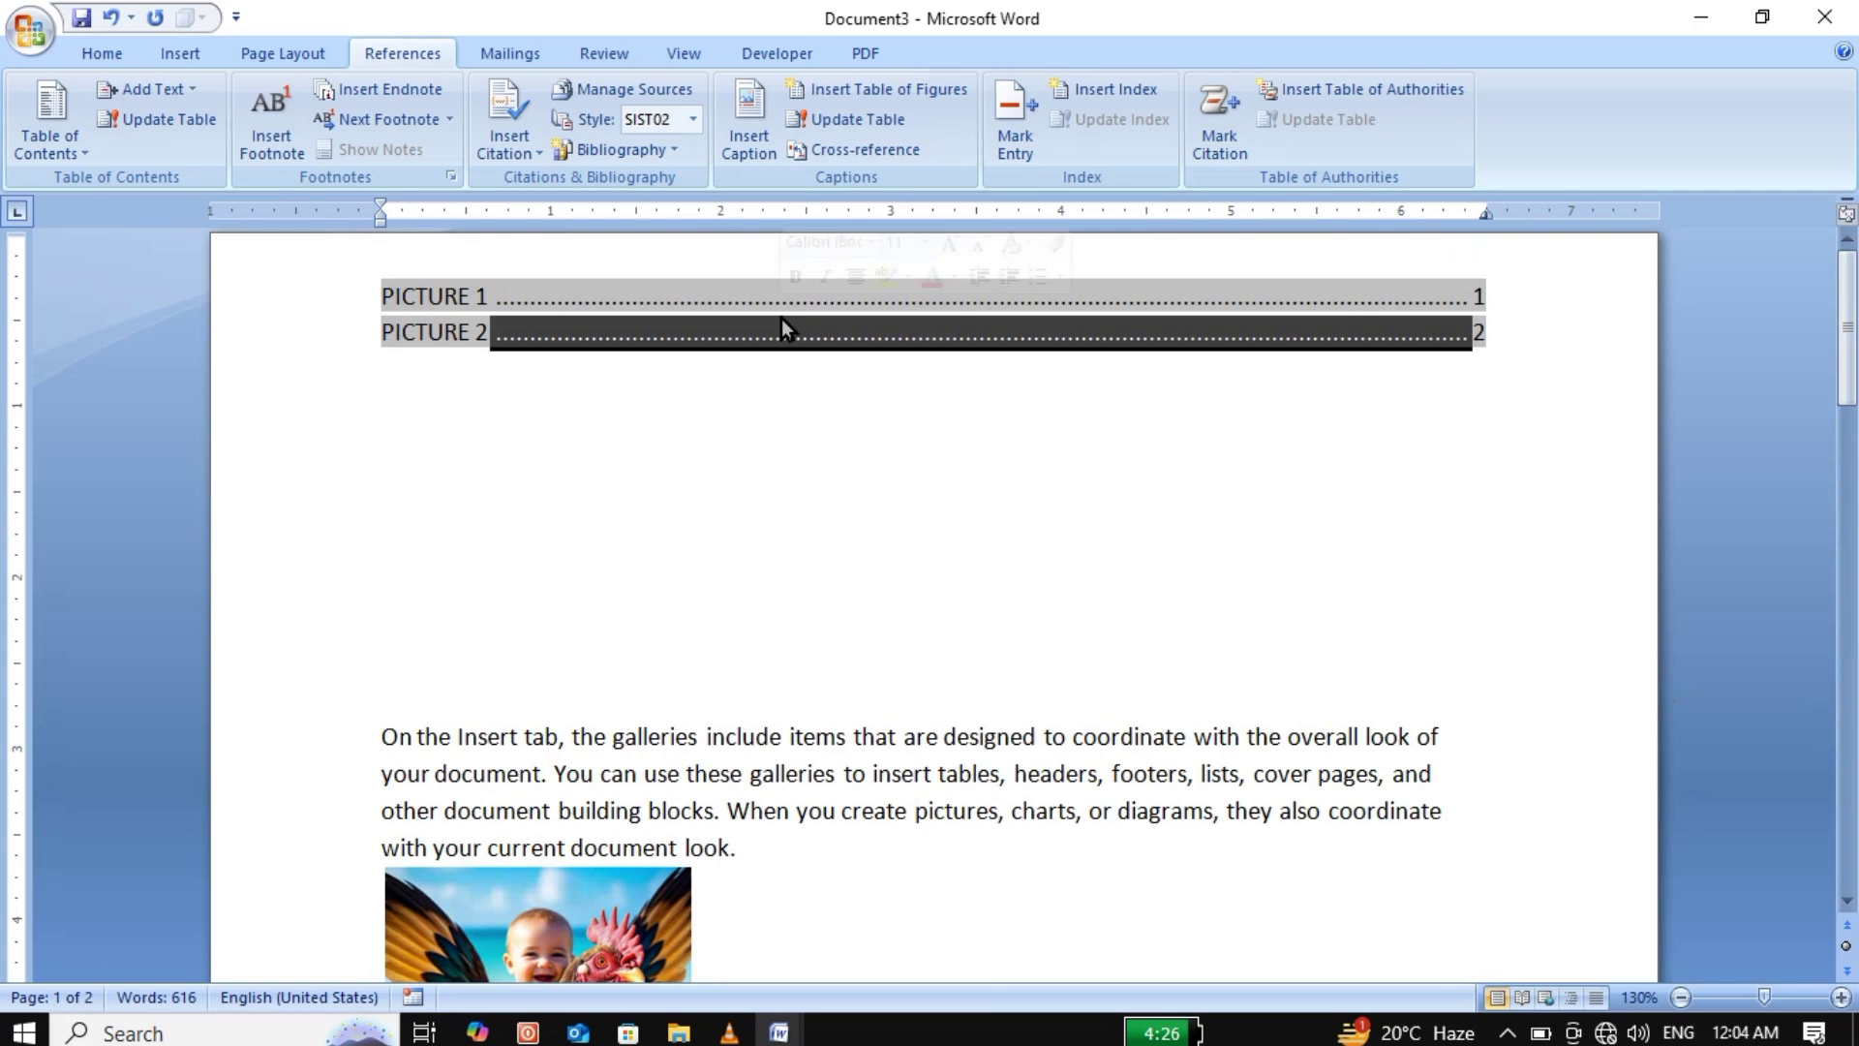
{"action": "left_click", "coordinate": [870, 110]}
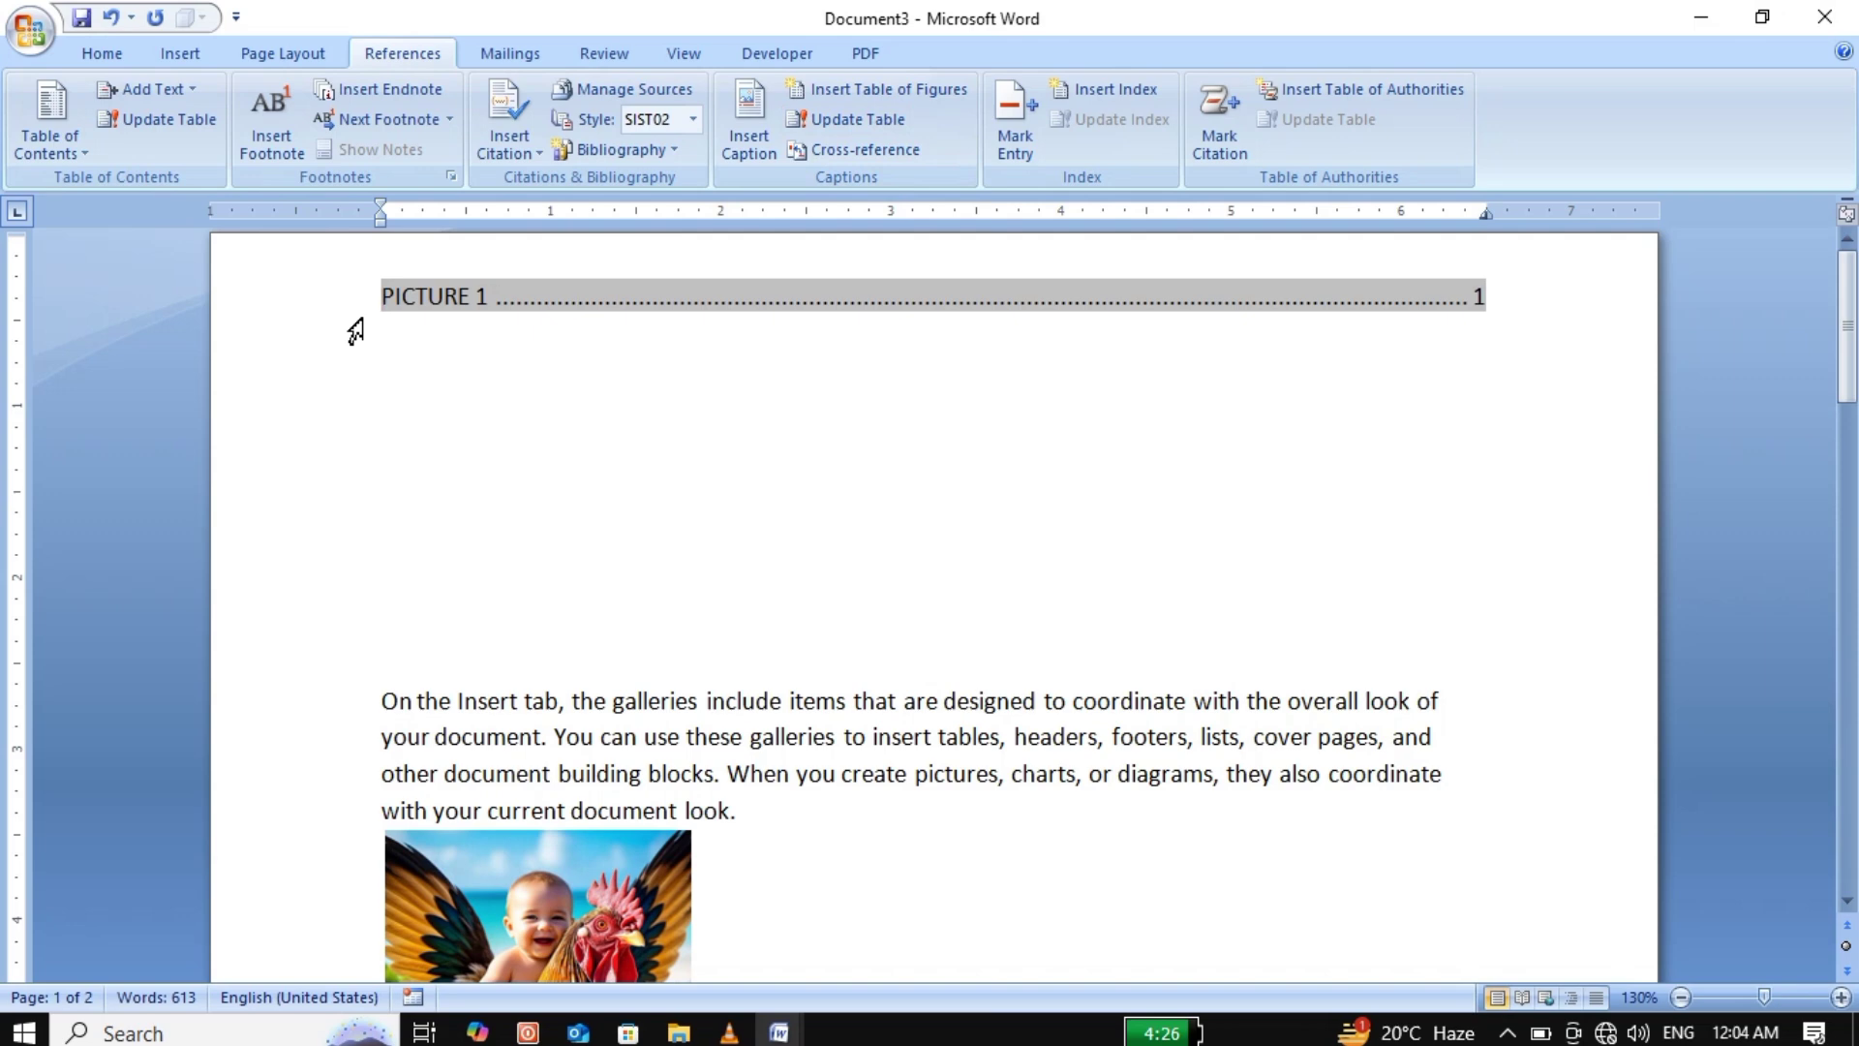
Undo the table of figures update and the deletions of the caption box and the star.
{"action": "key", "text": "ctrl+z"}
{"action": "key", "text": "ctrl+z"}
{"action": "key", "text": "ctrl+z"}
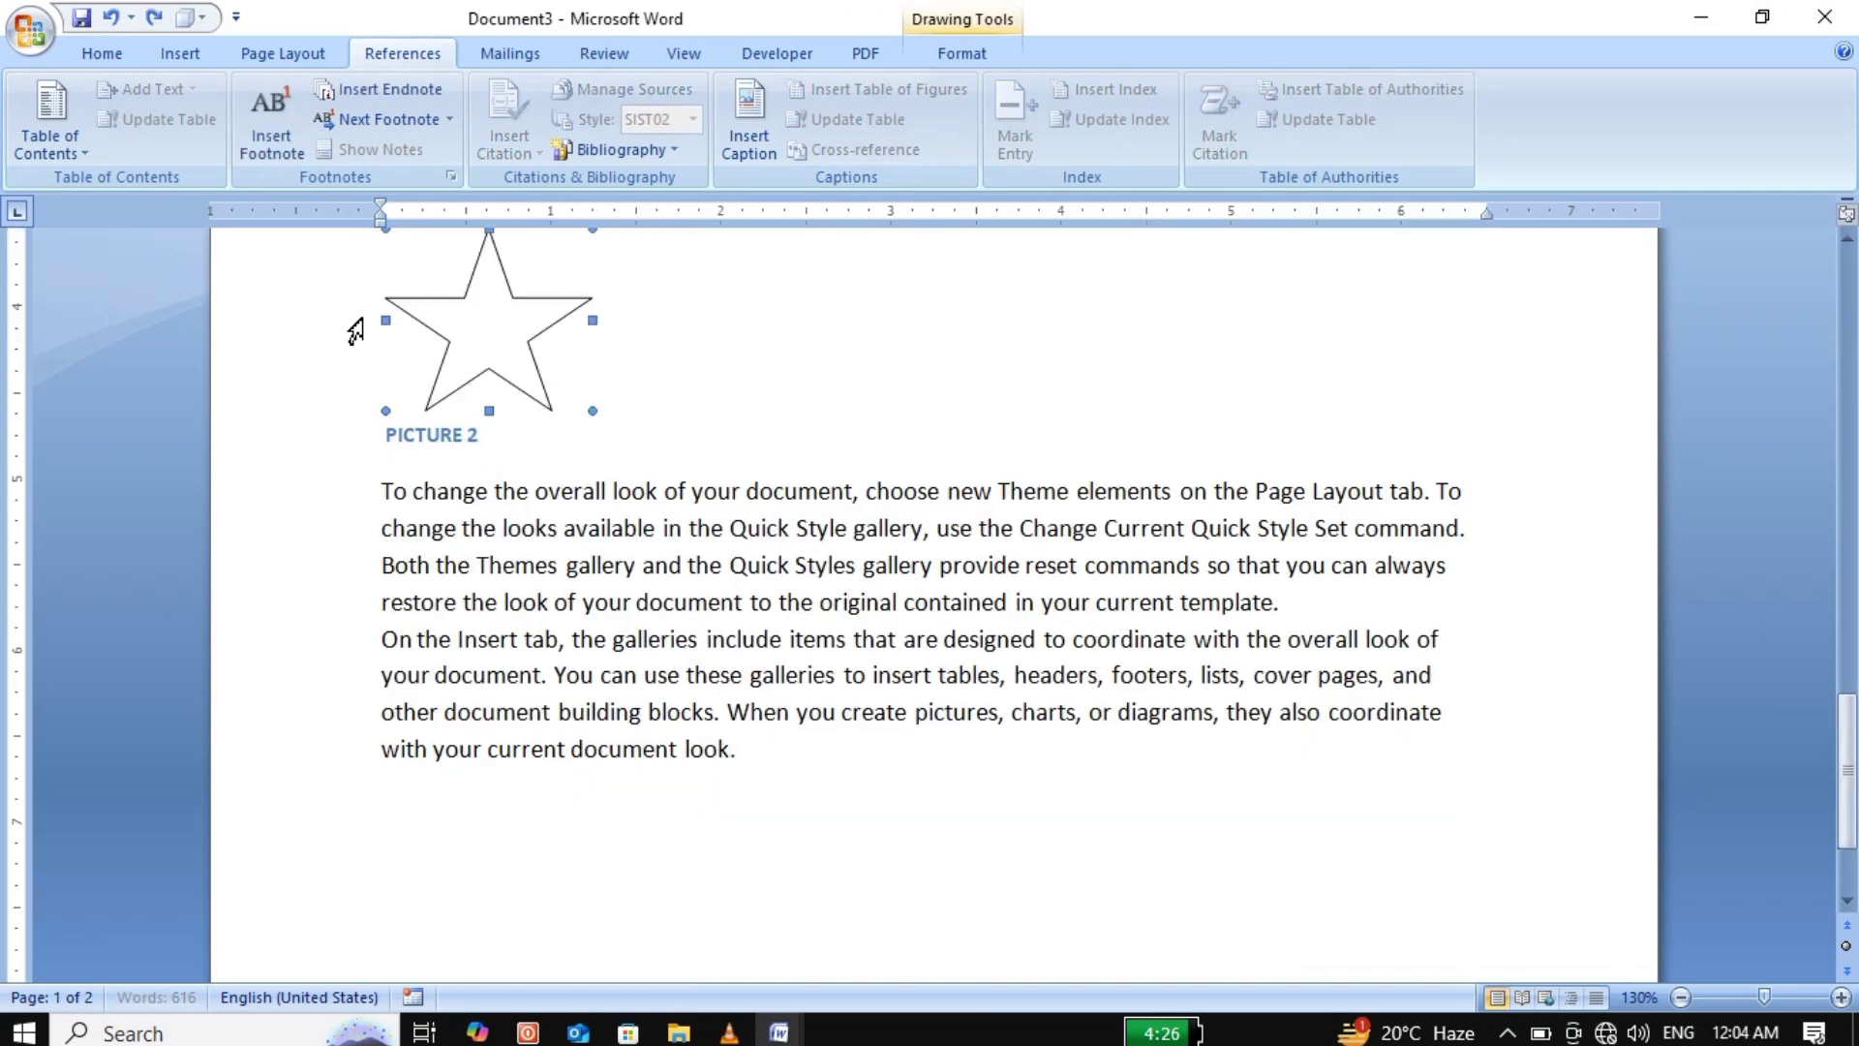
Insert a hyperlinked cross-reference to the entire PICTURE 1 caption on the blank line below the table of figures.
{"action": "left_click_drag", "start_coordinate": [1850, 784], "coordinate": [1850, 327]}
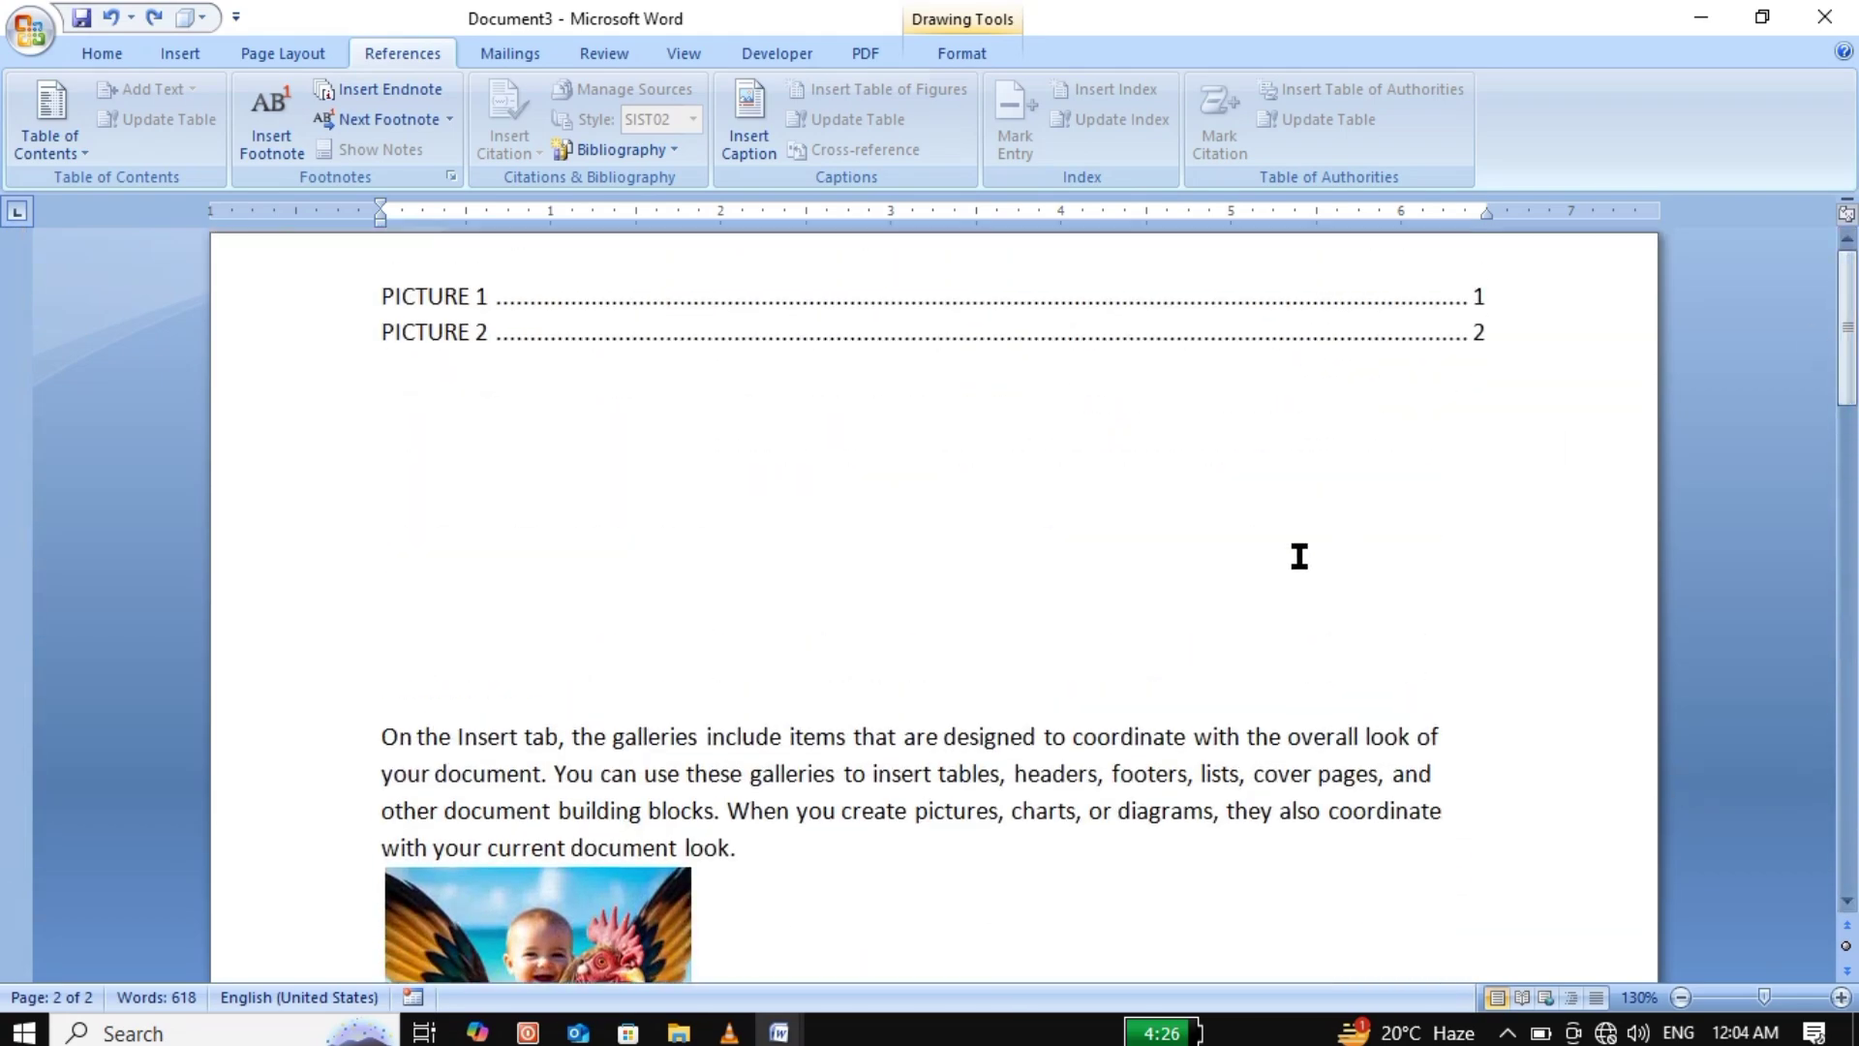
{"action": "left_click", "coordinate": [482, 433]}
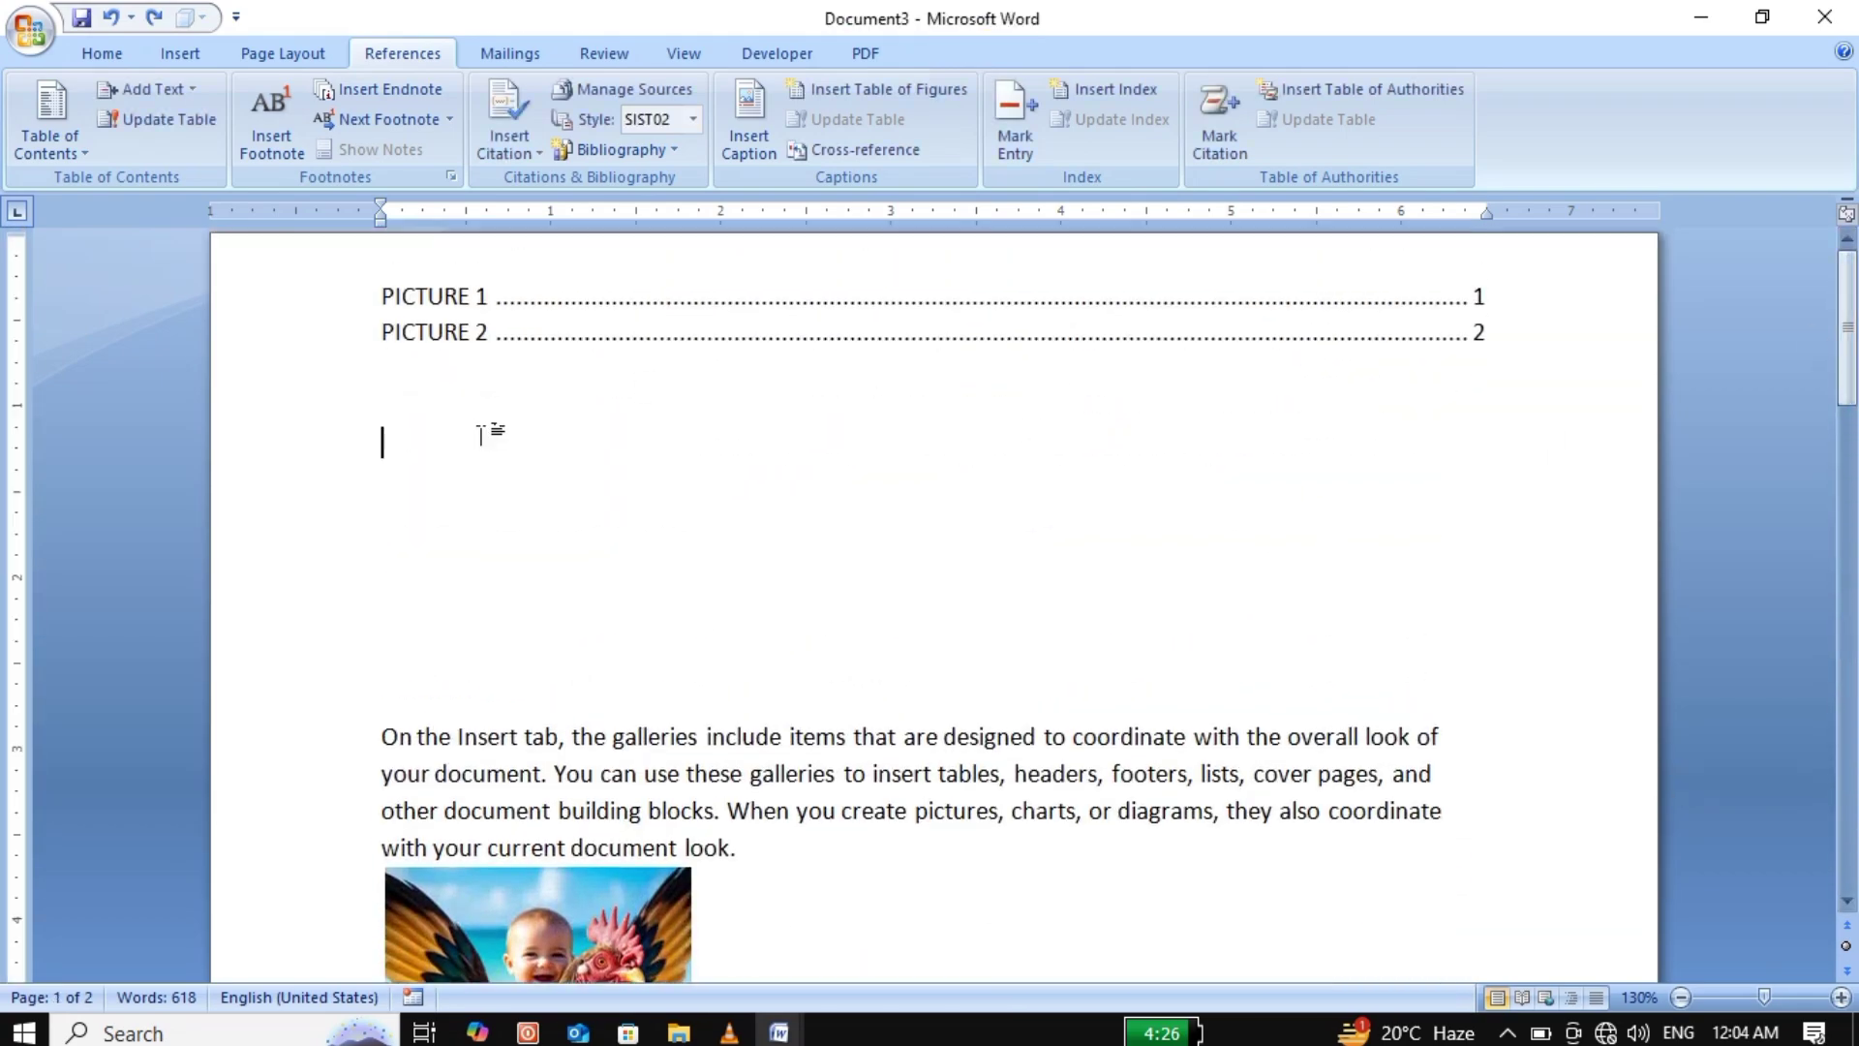
{"action": "left_click", "coordinate": [900, 147]}
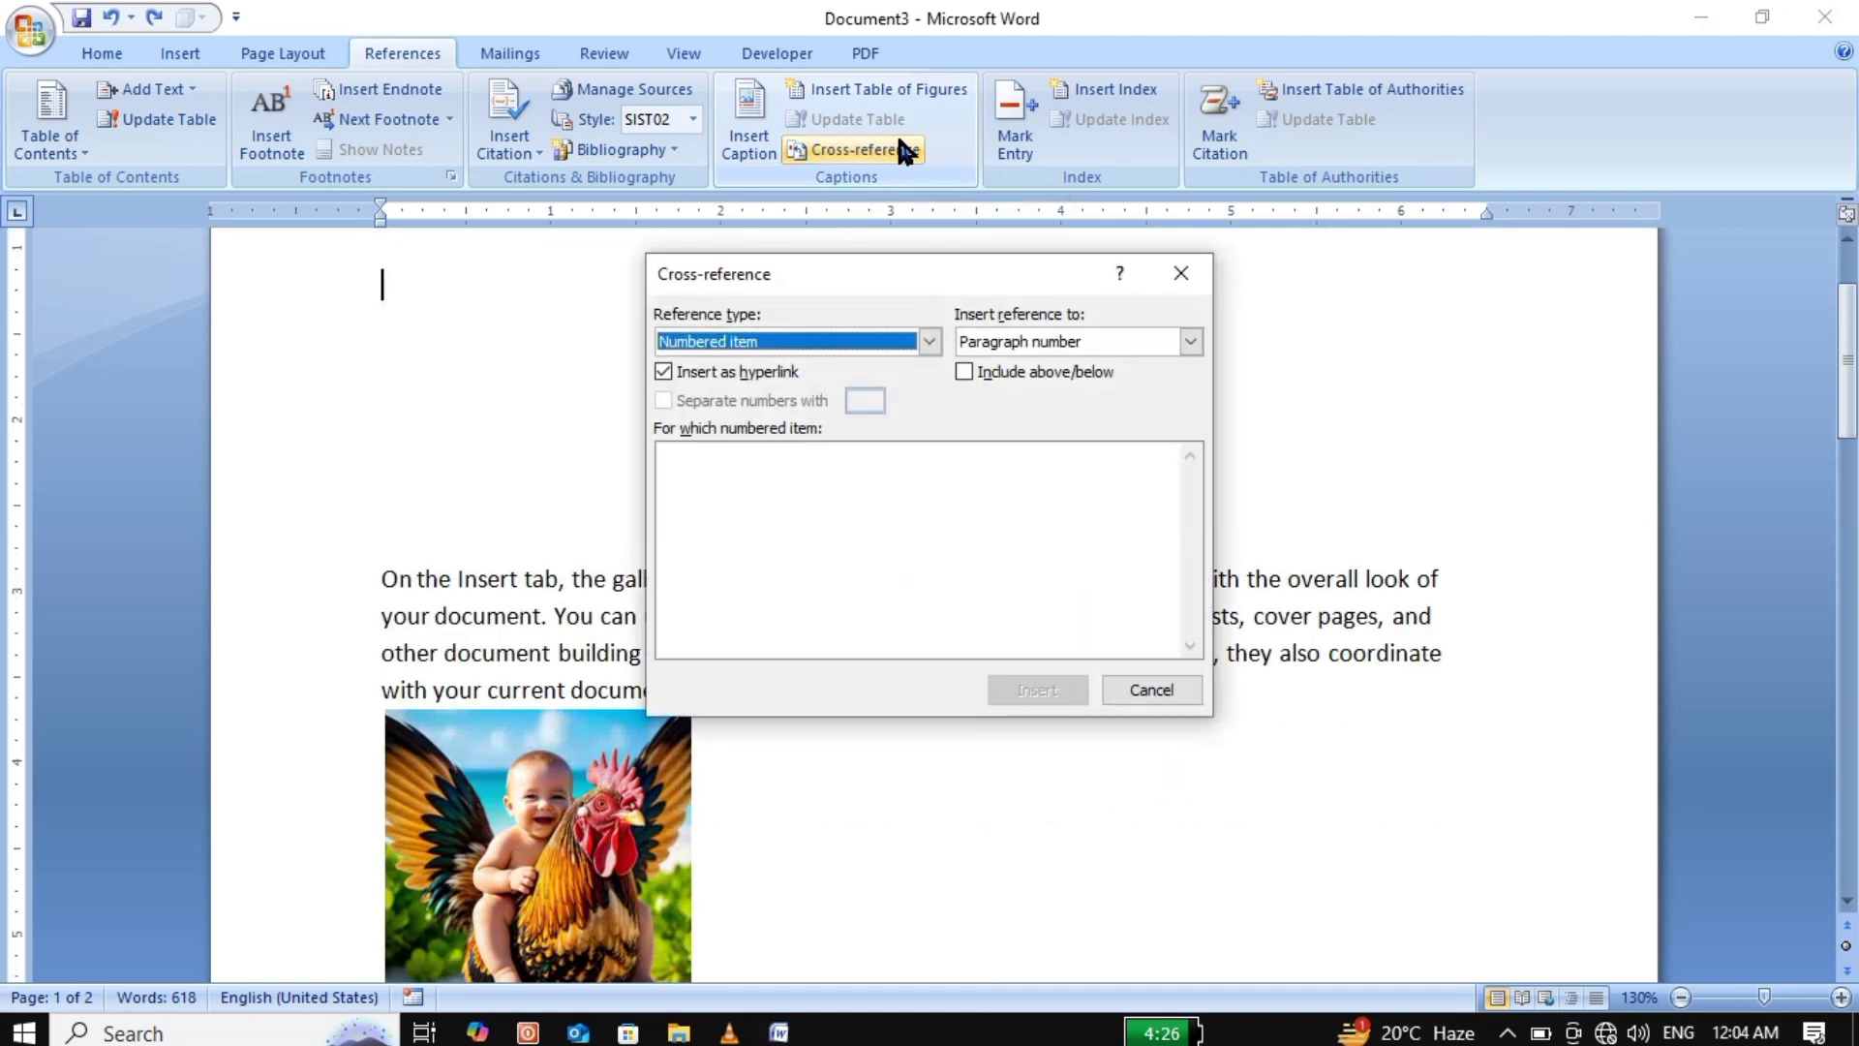
{"action": "left_click", "coordinate": [930, 341]}
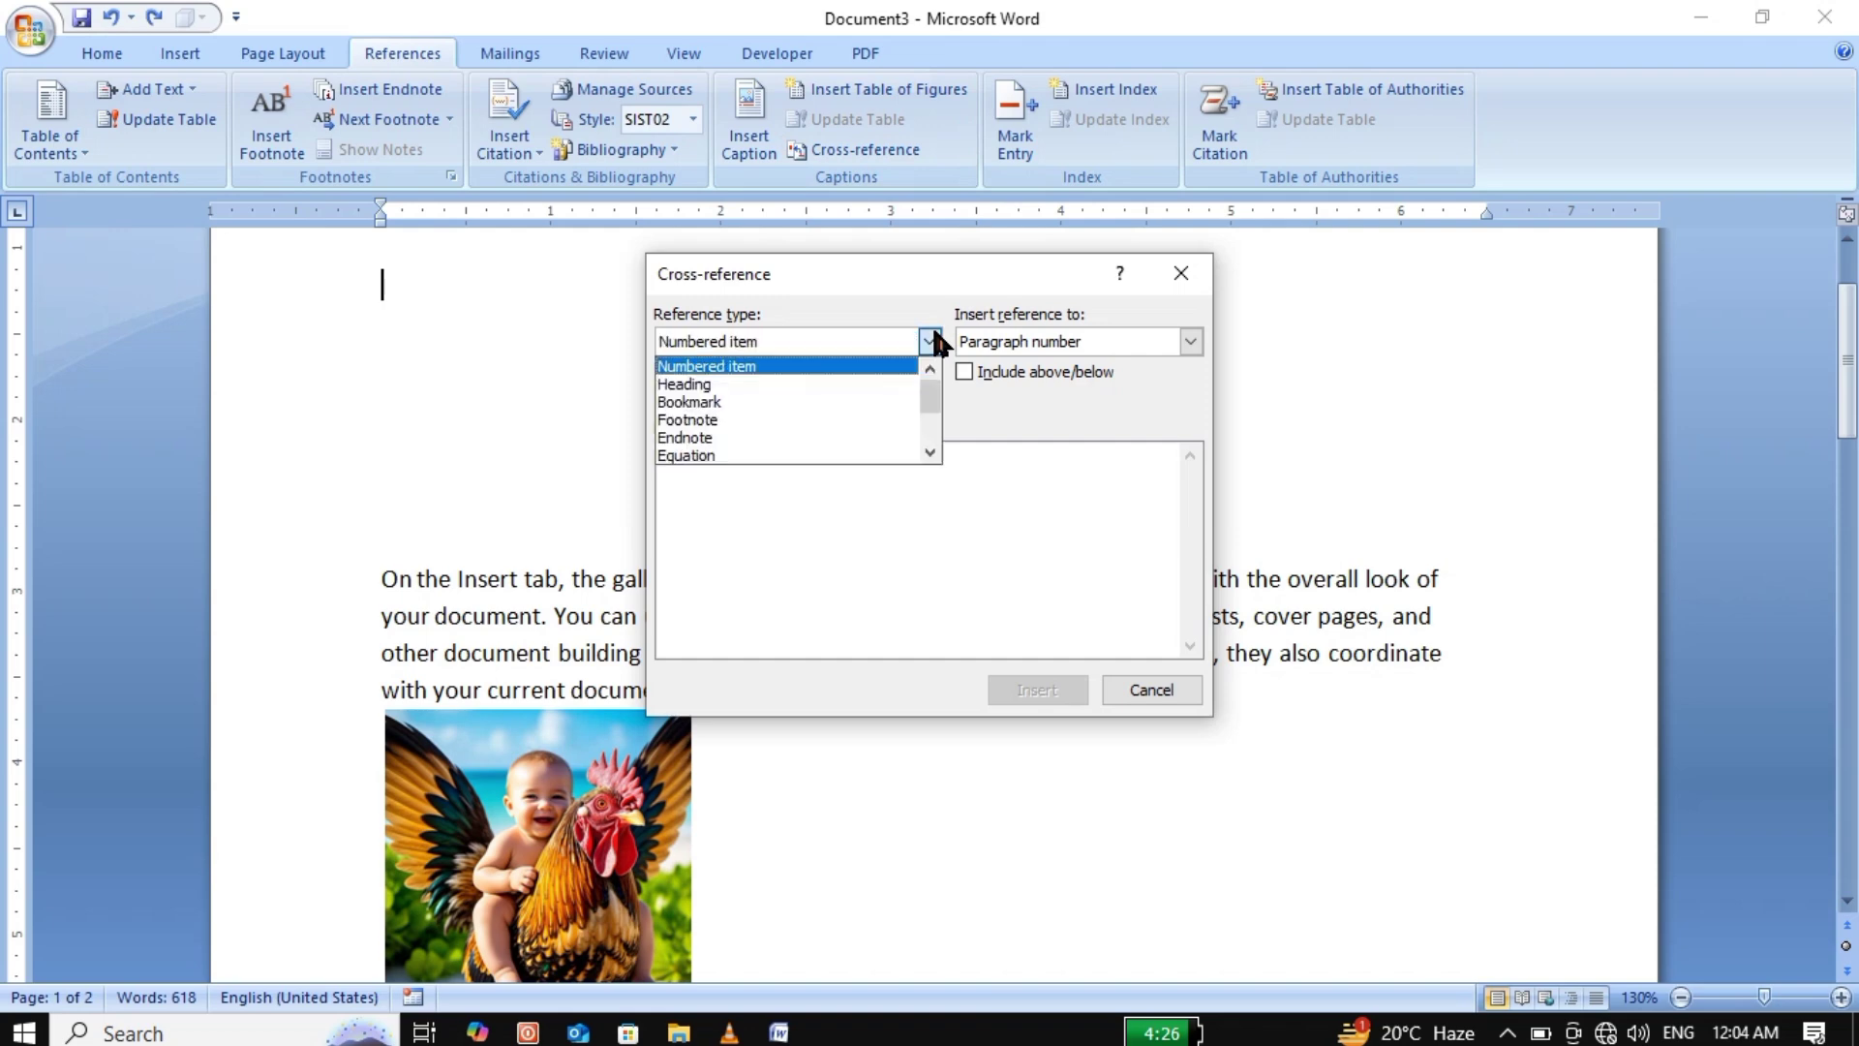
{"action": "left_click_drag", "start_coordinate": [927, 390], "coordinate": [927, 429]}
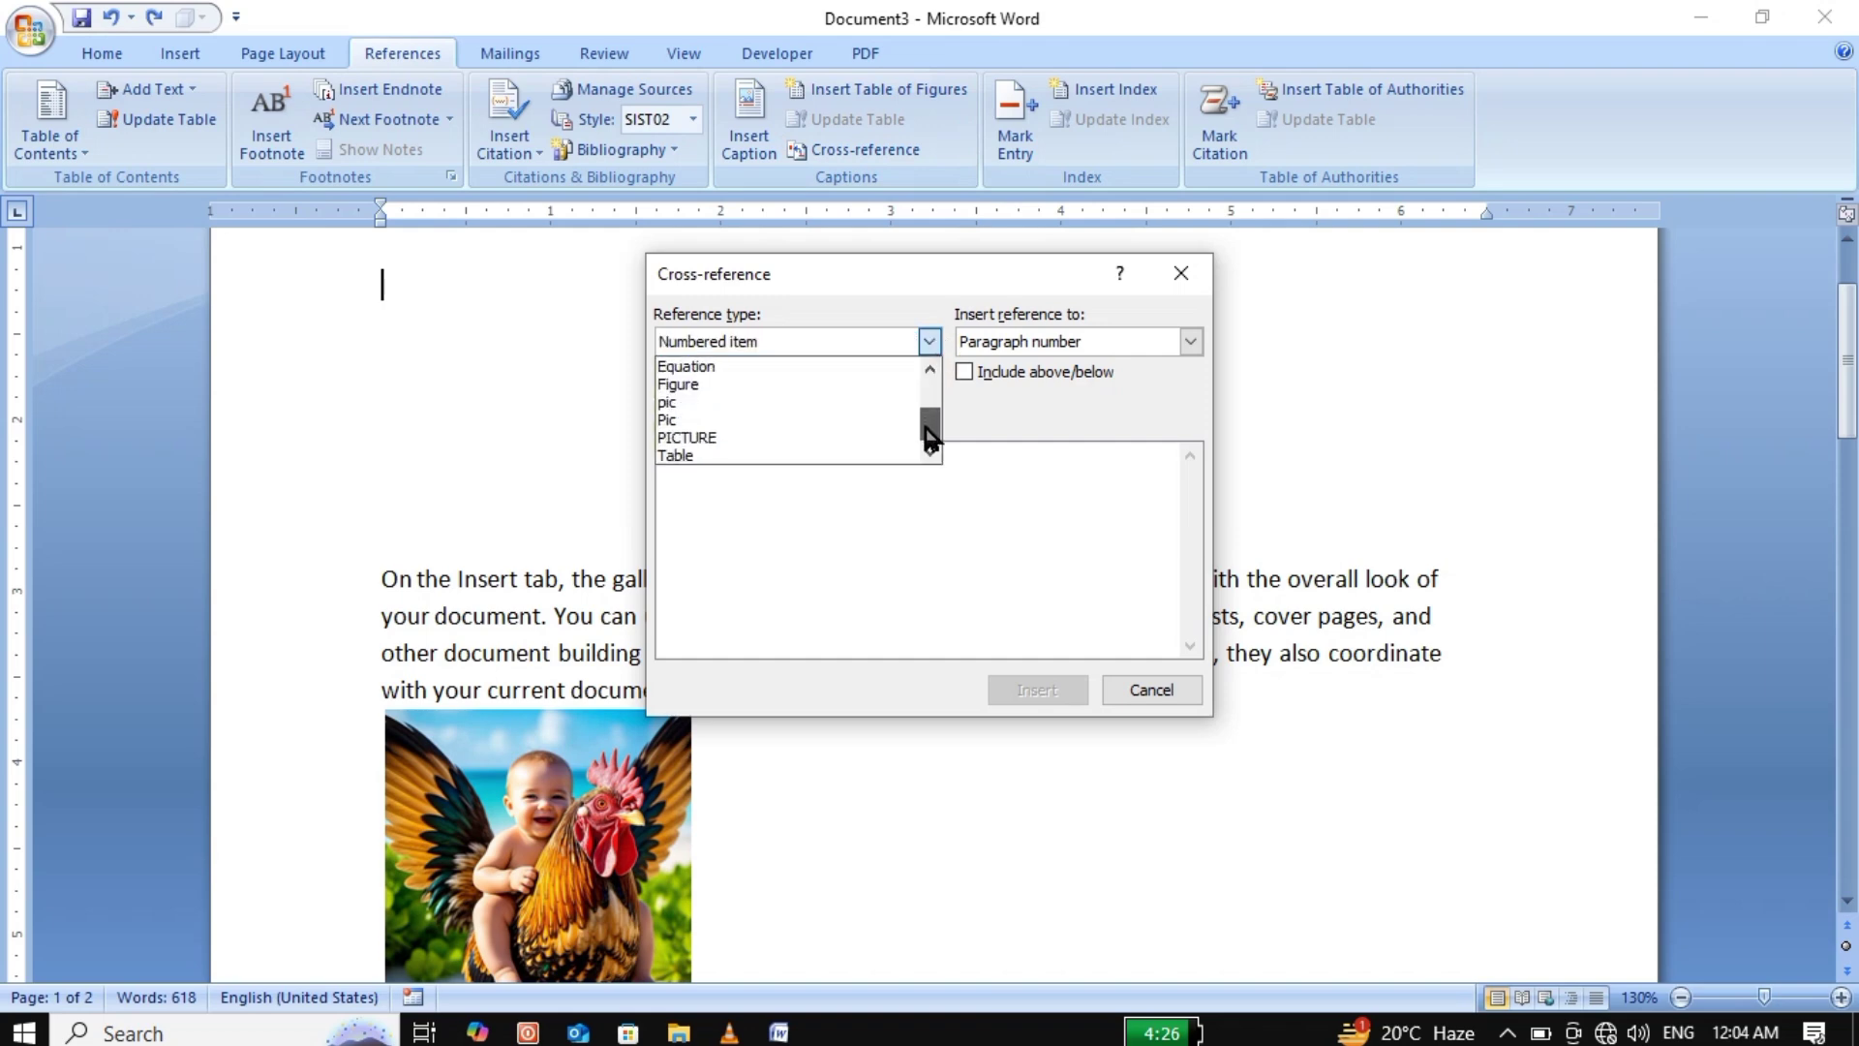
{"action": "left_click", "coordinate": [751, 437]}
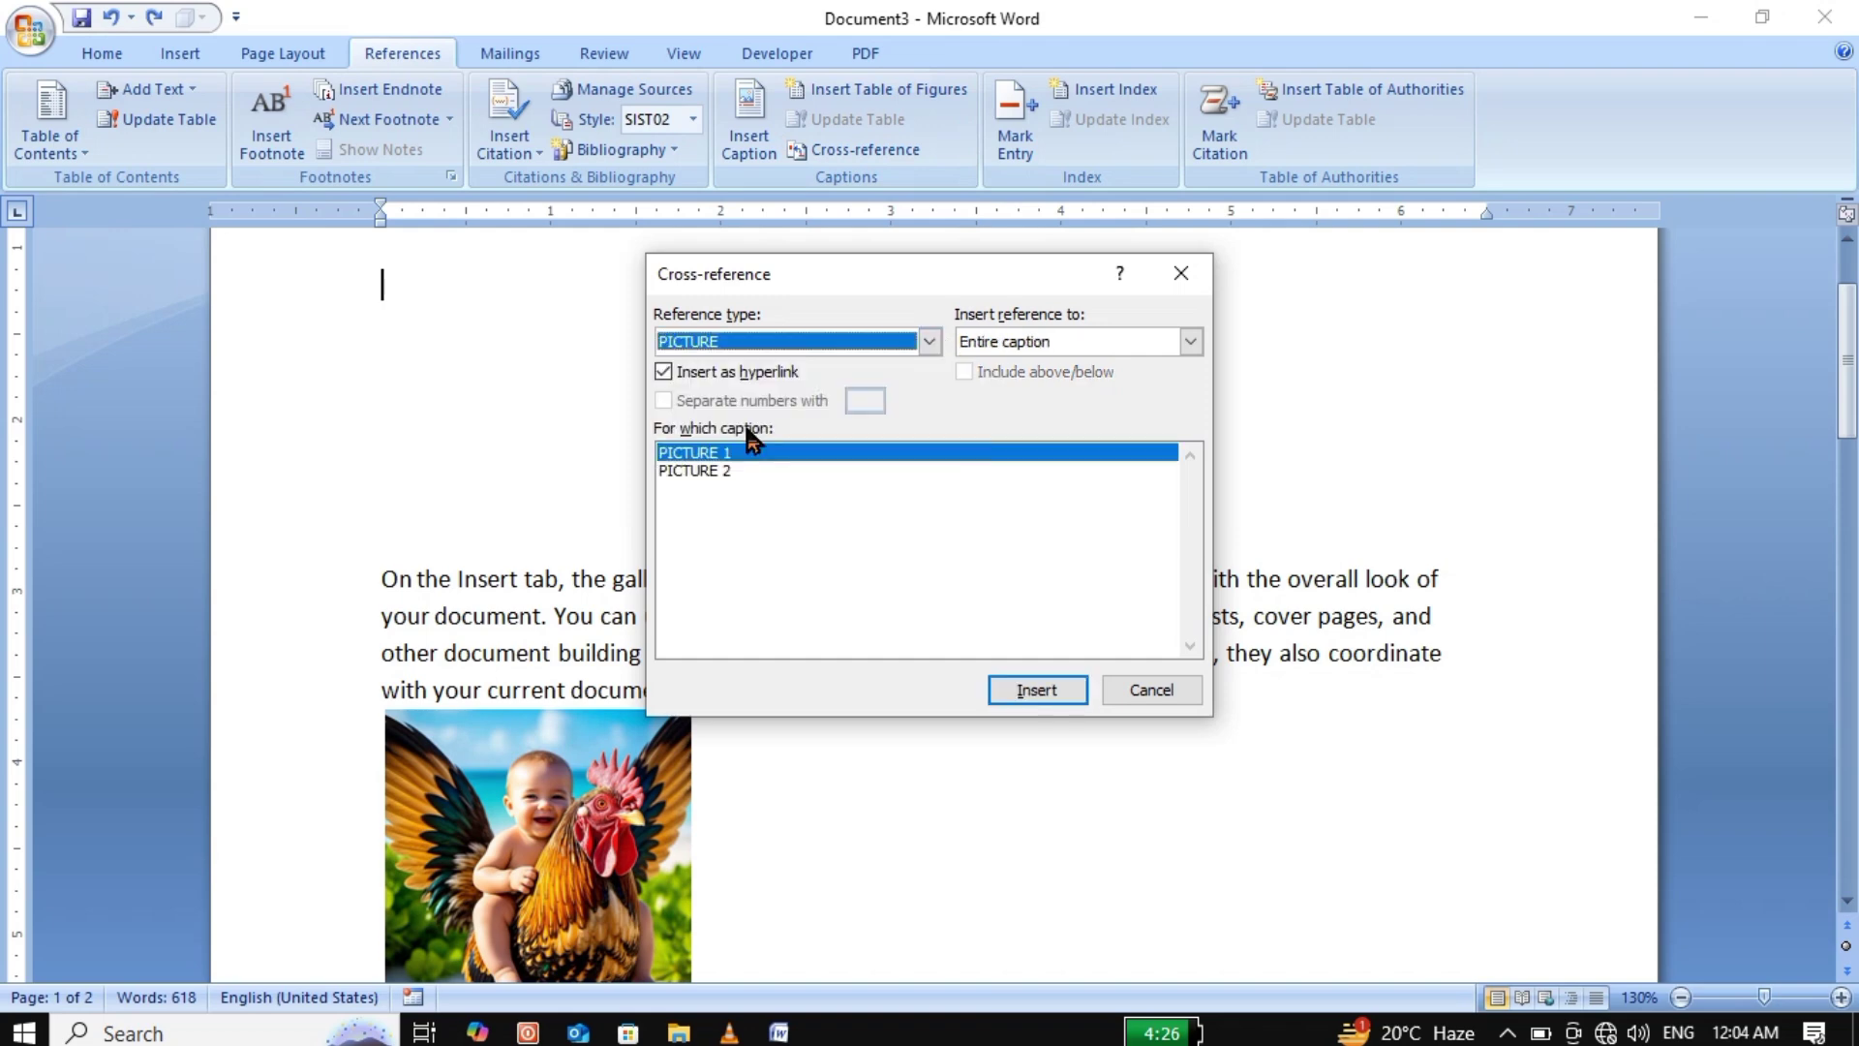
{"action": "left_click", "coordinate": [1011, 680]}
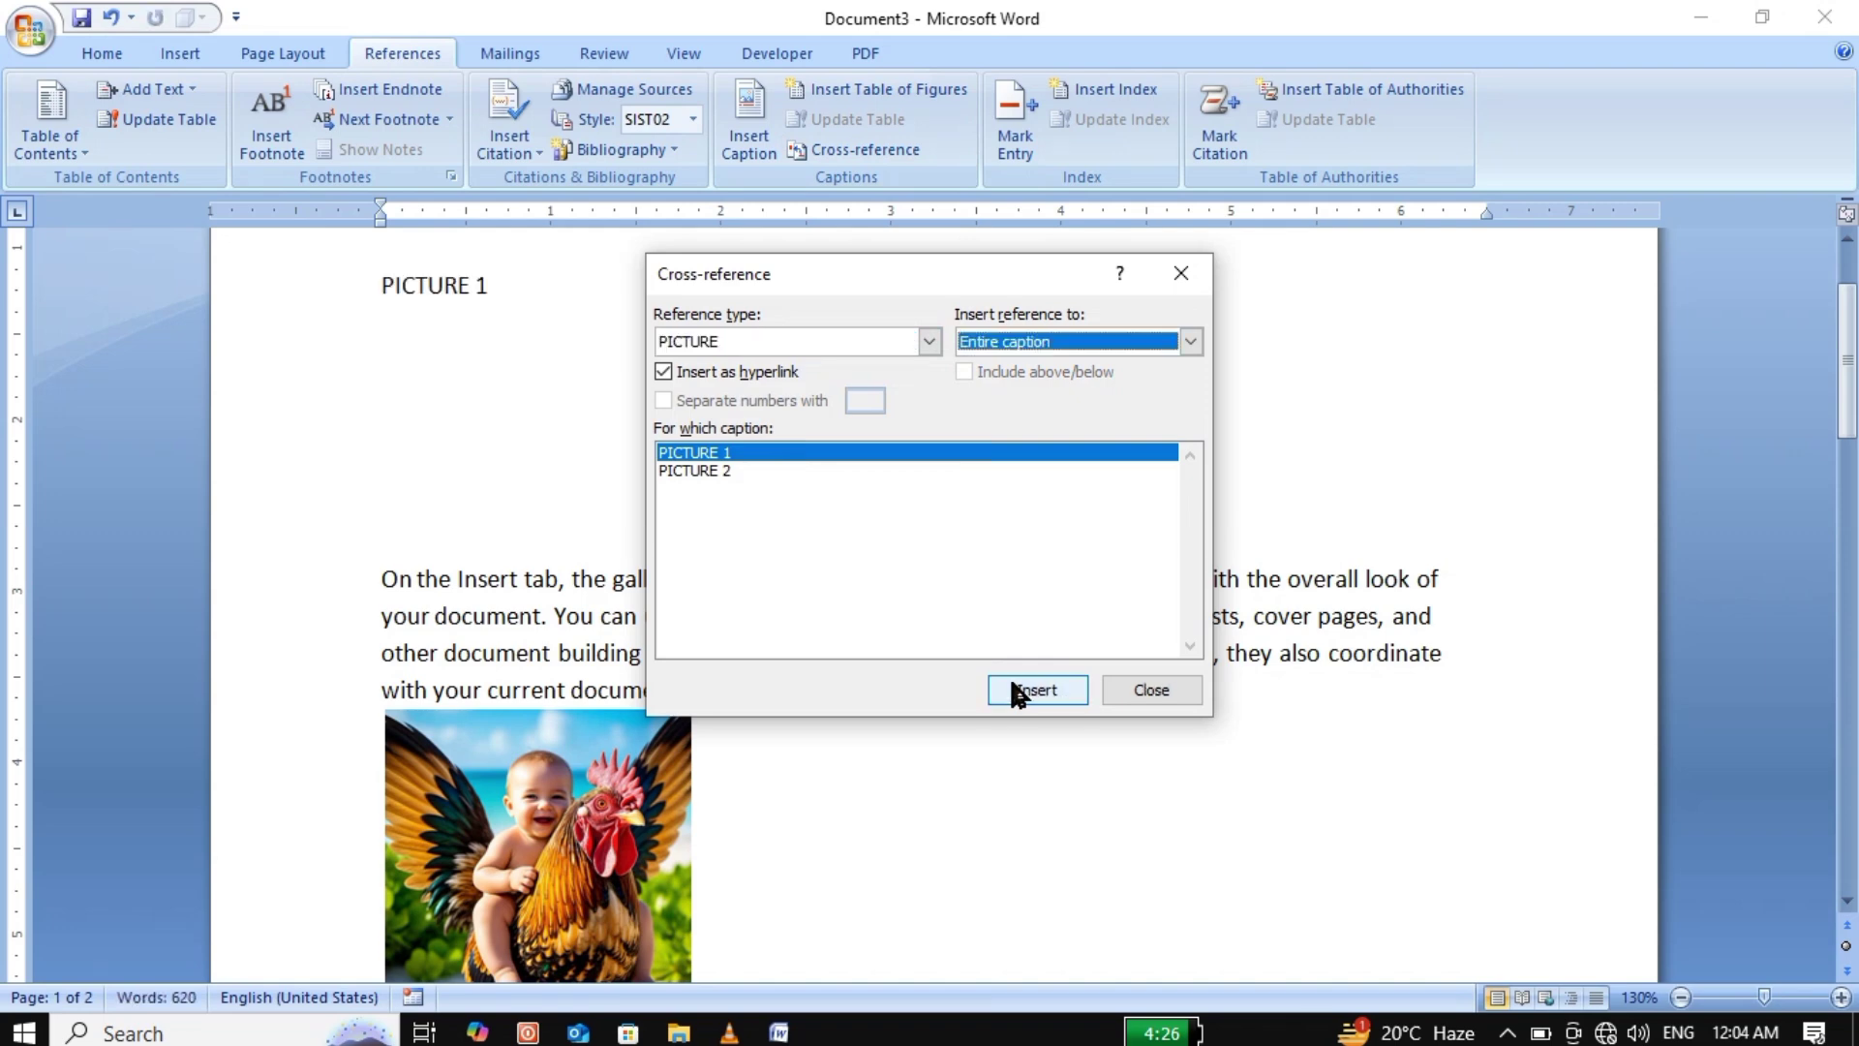
Add a hyperlinked cross-reference to the entire PICTURE 2 caption right after the first one and finish inserting cross-references.
{"action": "left_click", "coordinate": [727, 472]}
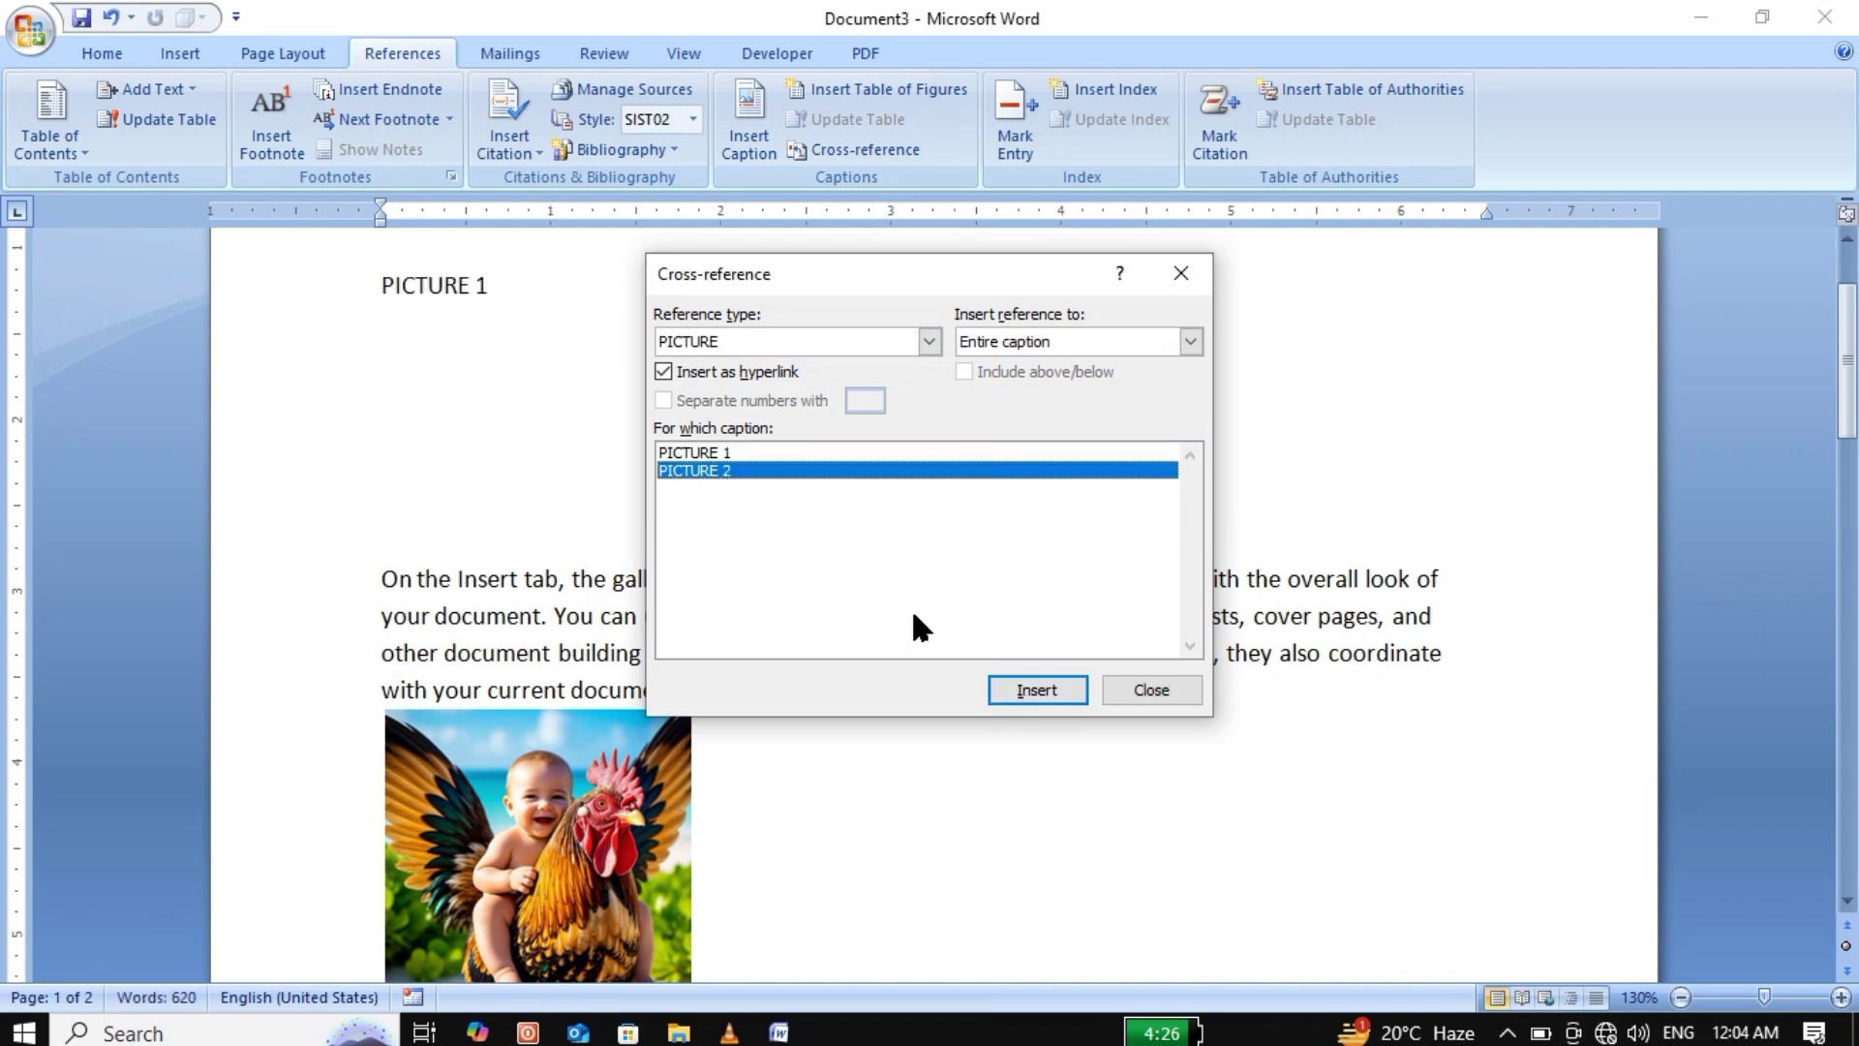
{"action": "left_click", "coordinate": [998, 692]}
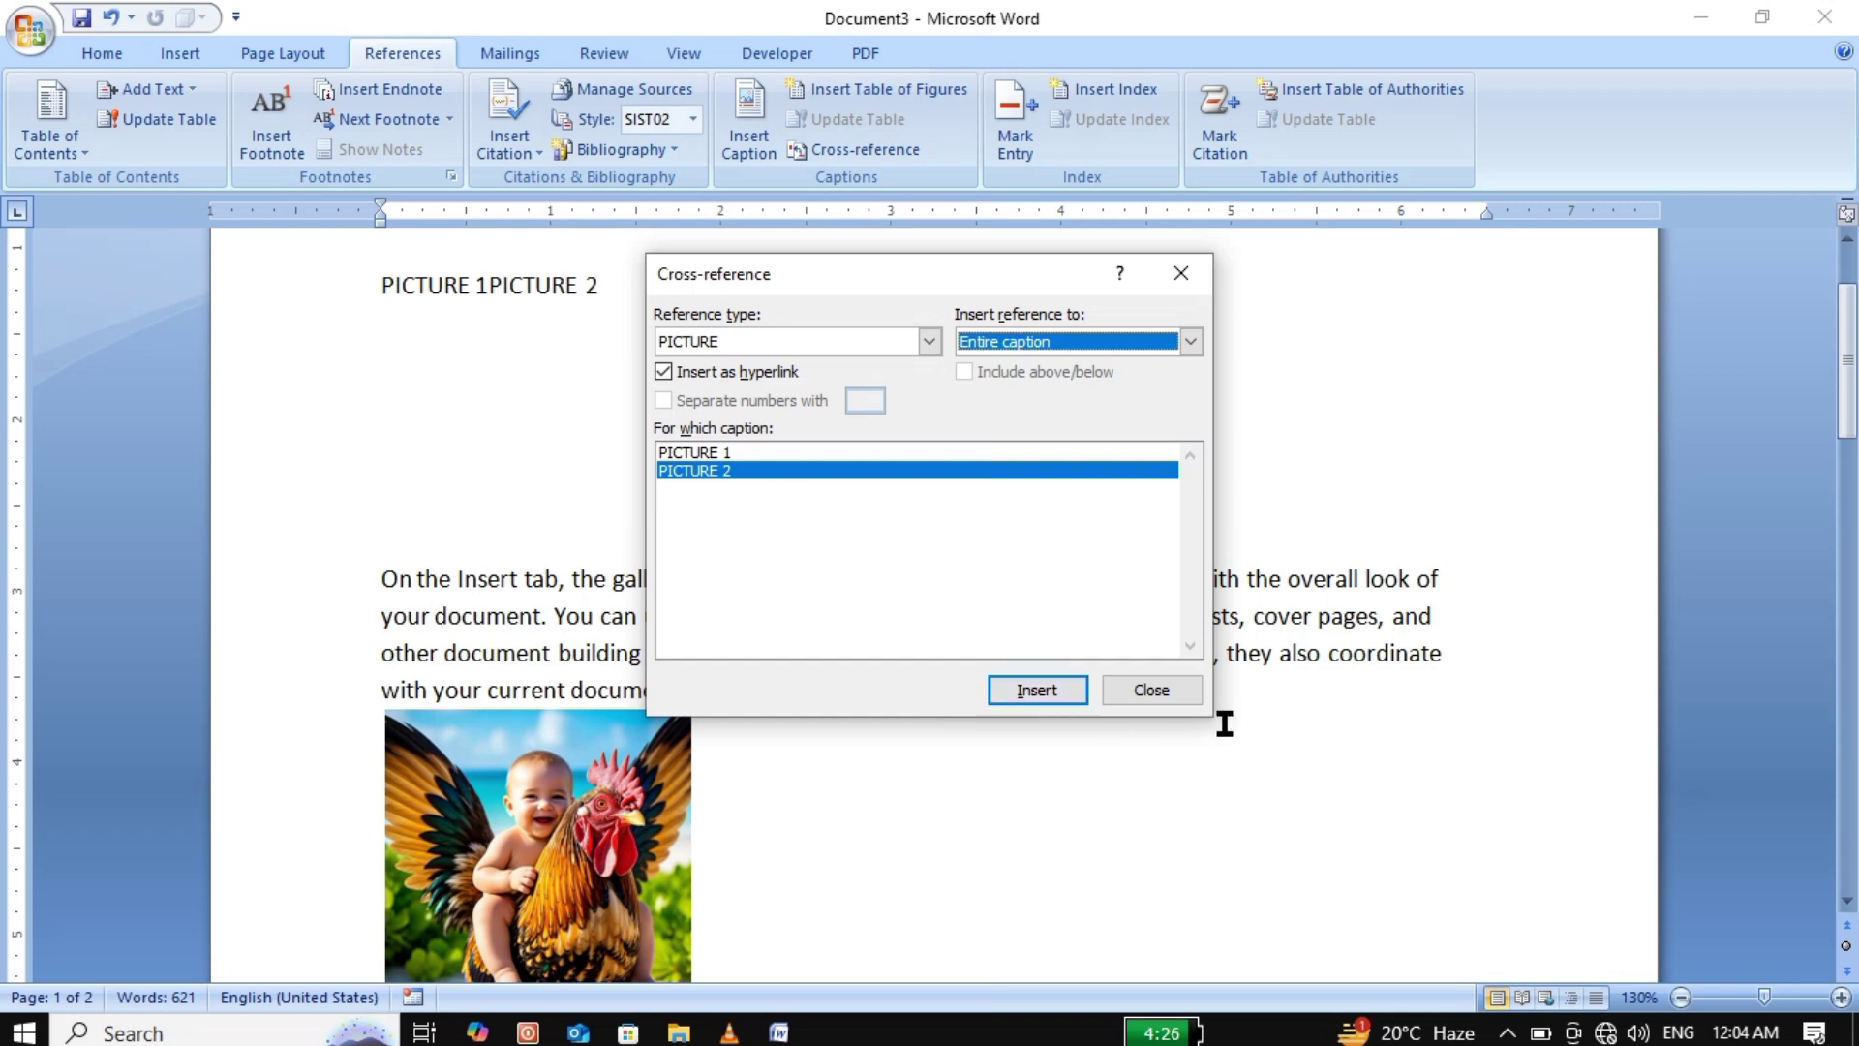
{"action": "left_click", "coordinate": [1162, 684]}
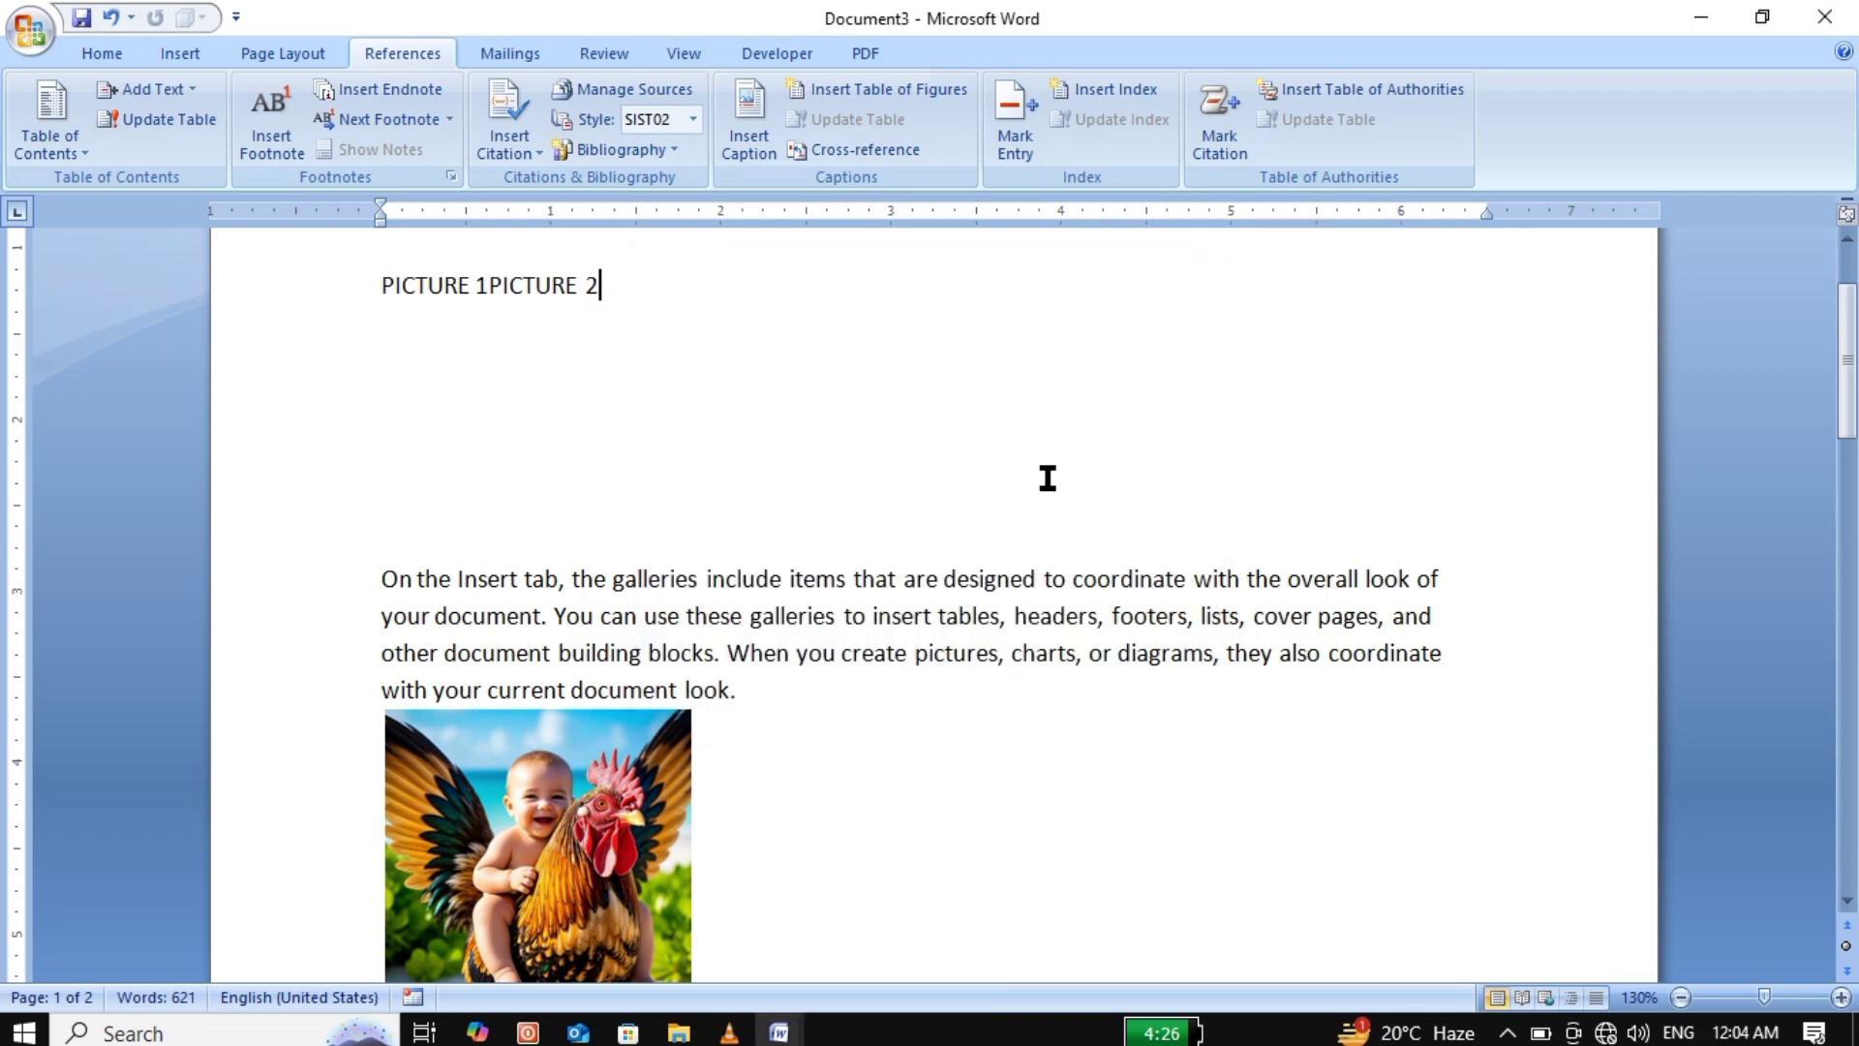
Follow the PICTURE 2 cross-reference to its caption and return to the start of the document.
{"action": "left_click_drag", "start_coordinate": [1851, 382], "coordinate": [1852, 354]}
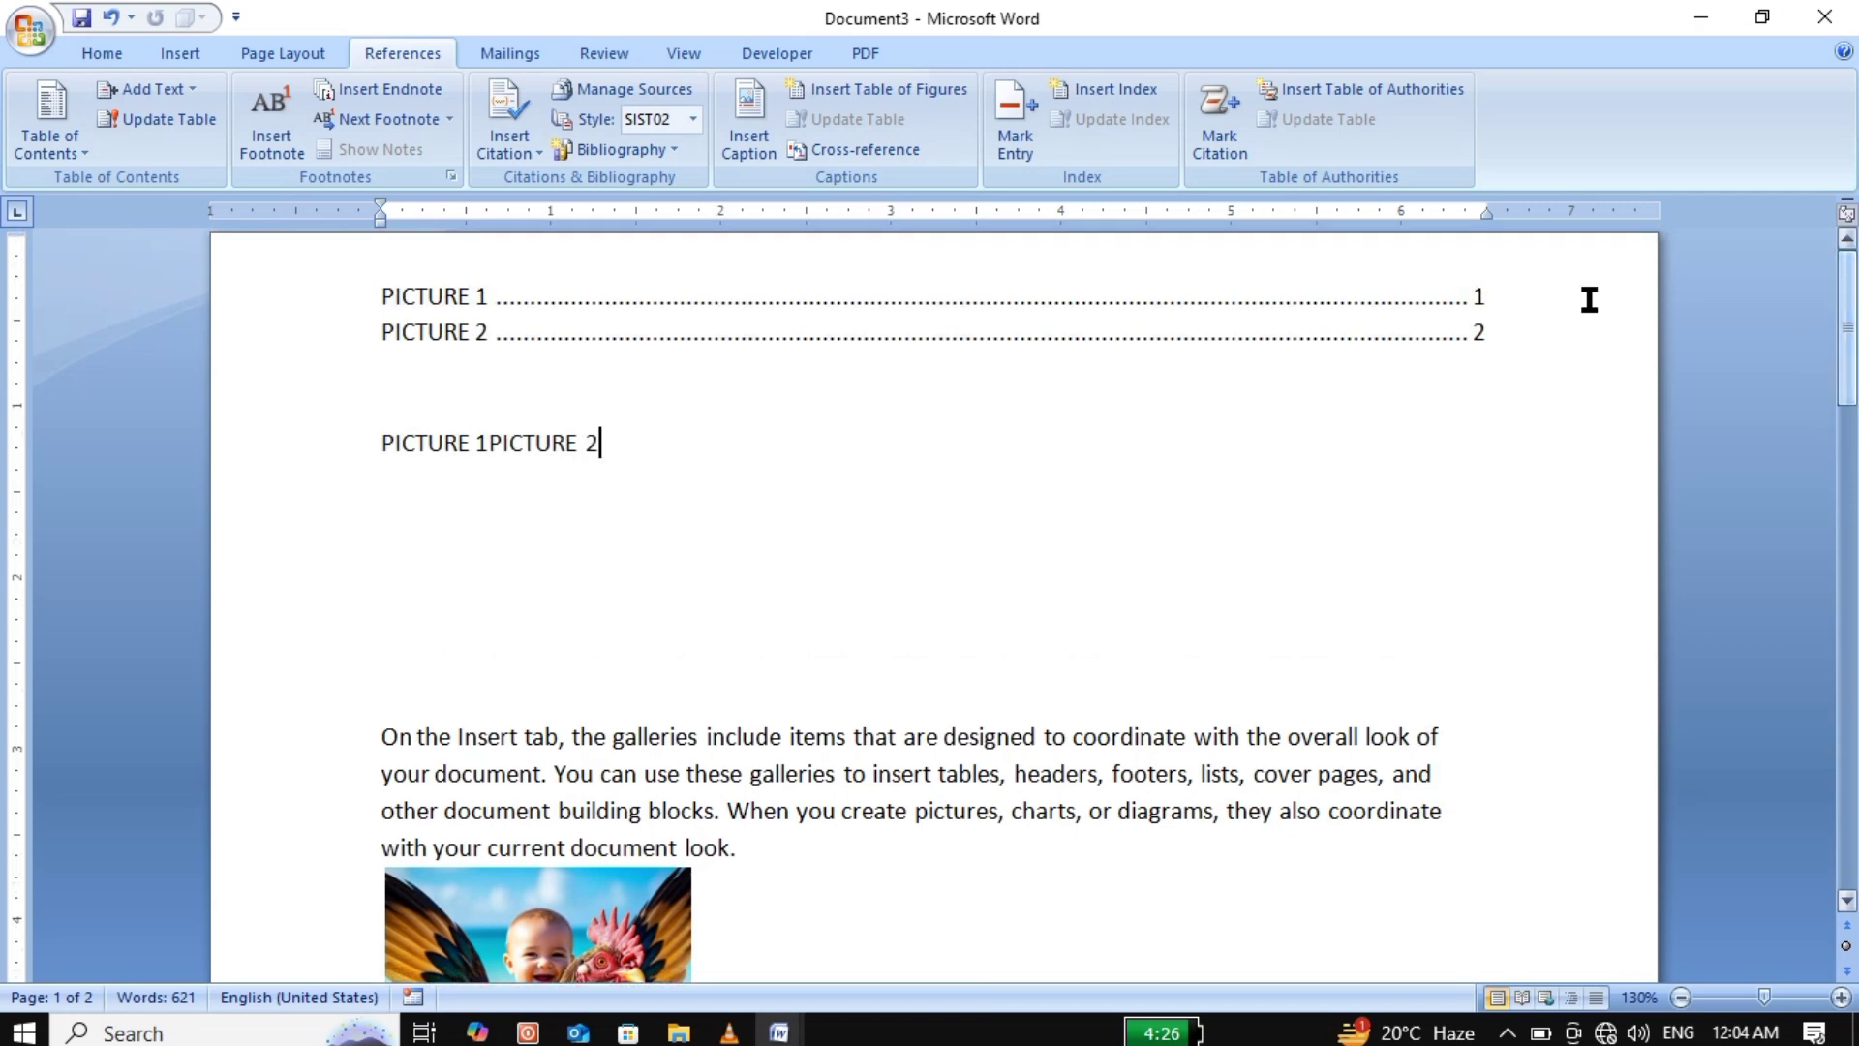
{"action": "left_click", "coordinate": [529, 466], "text": "ctrl"}
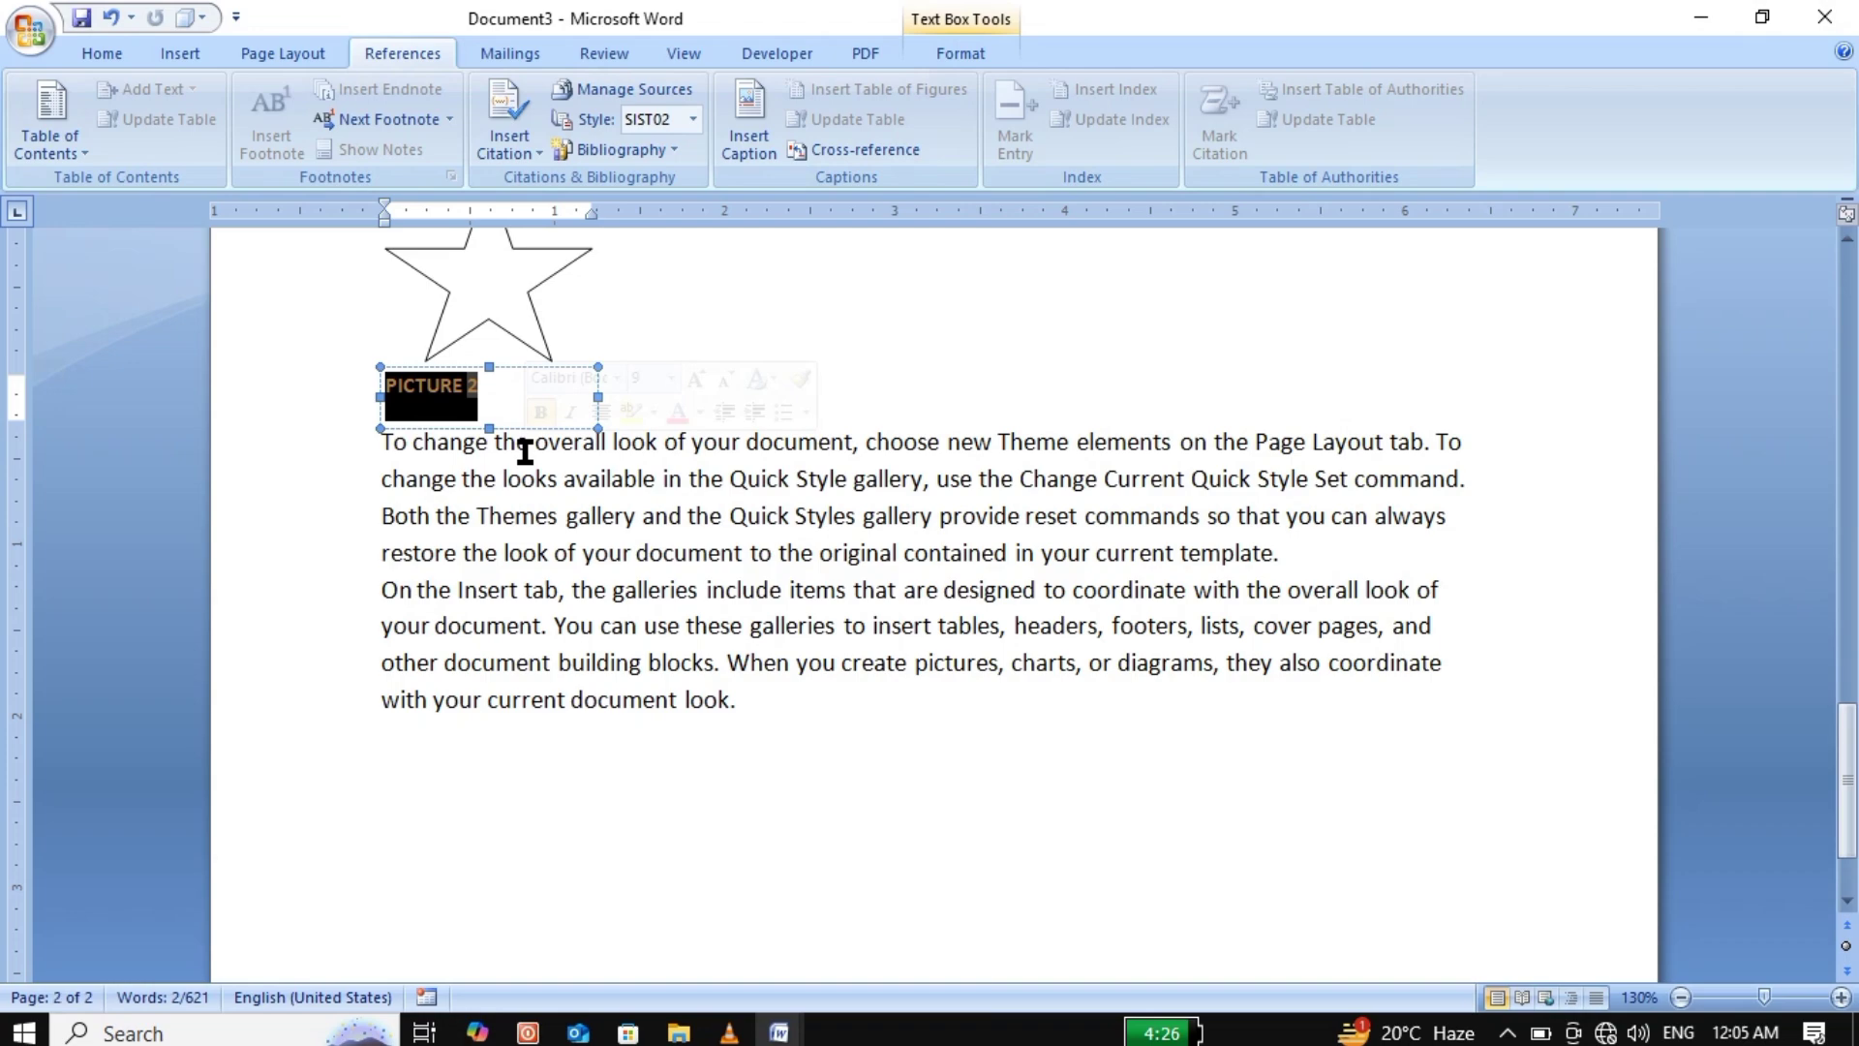
{"action": "left_click_drag", "start_coordinate": [1851, 768], "coordinate": [1854, 310]}
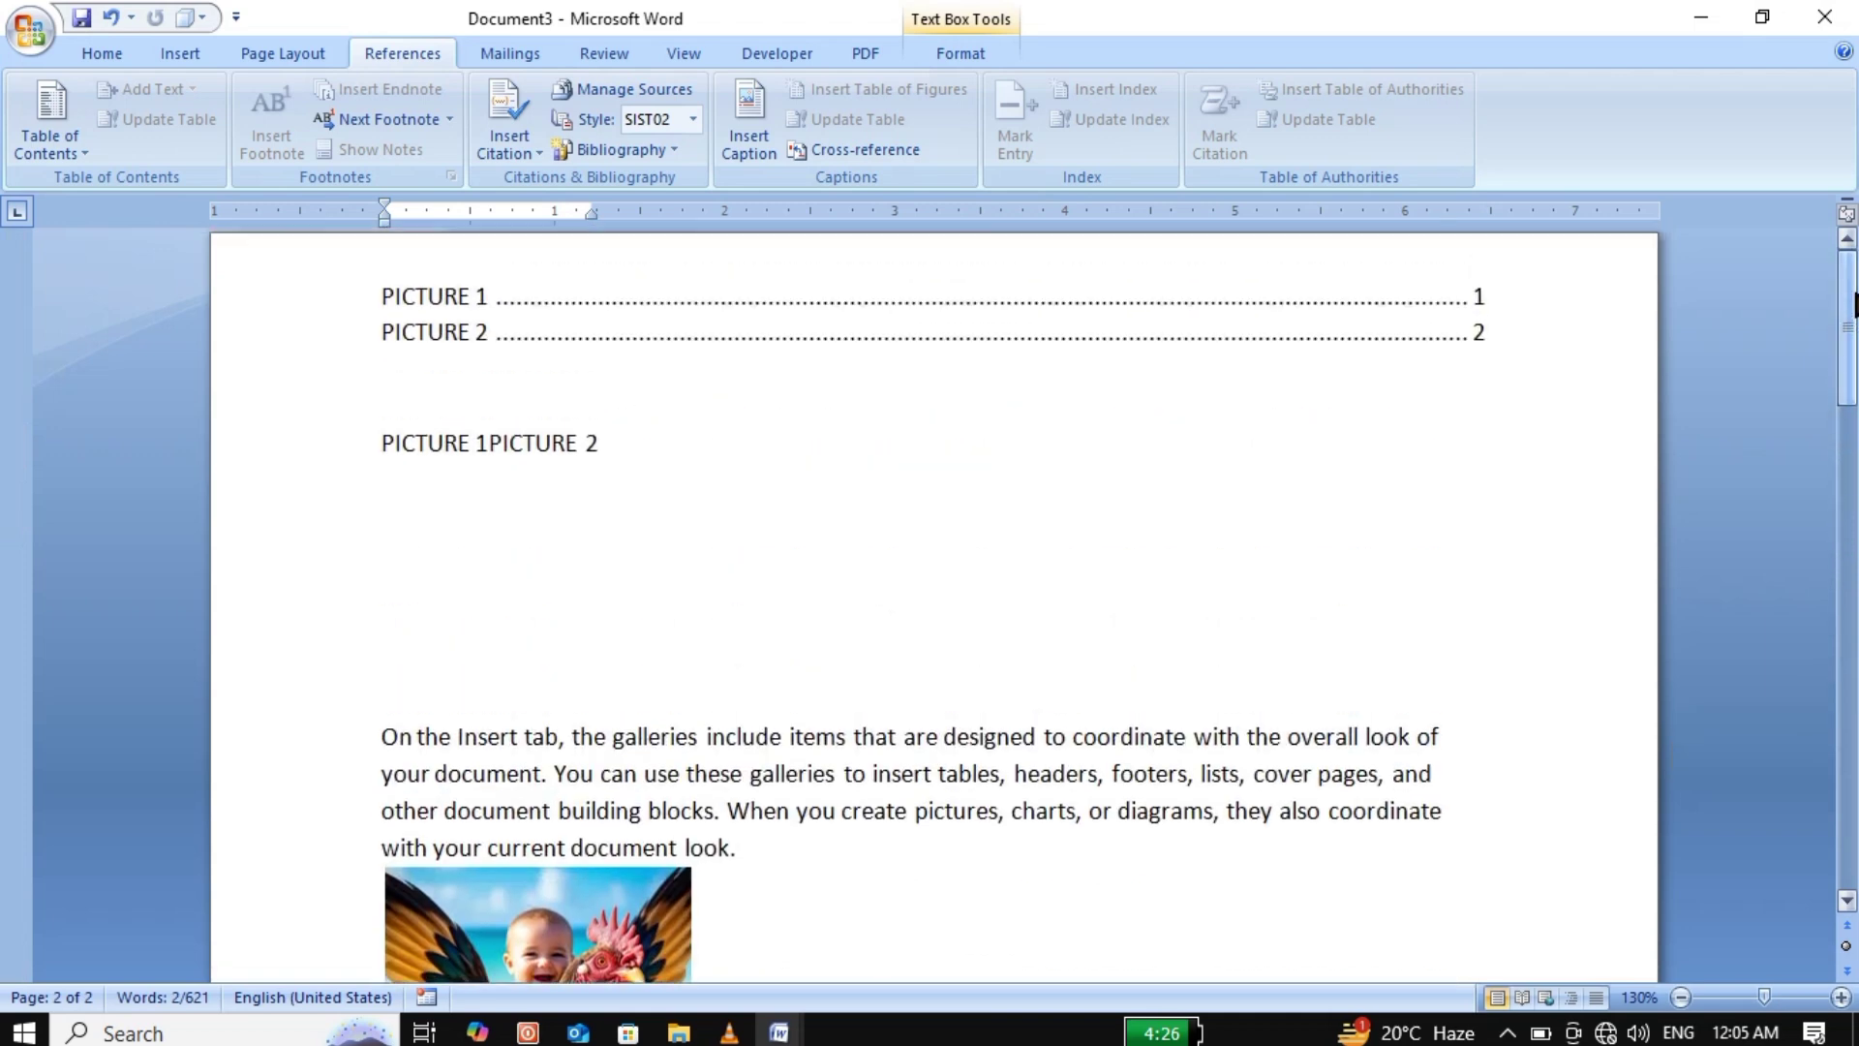
{"action": "left_click", "coordinate": [1007, 723]}
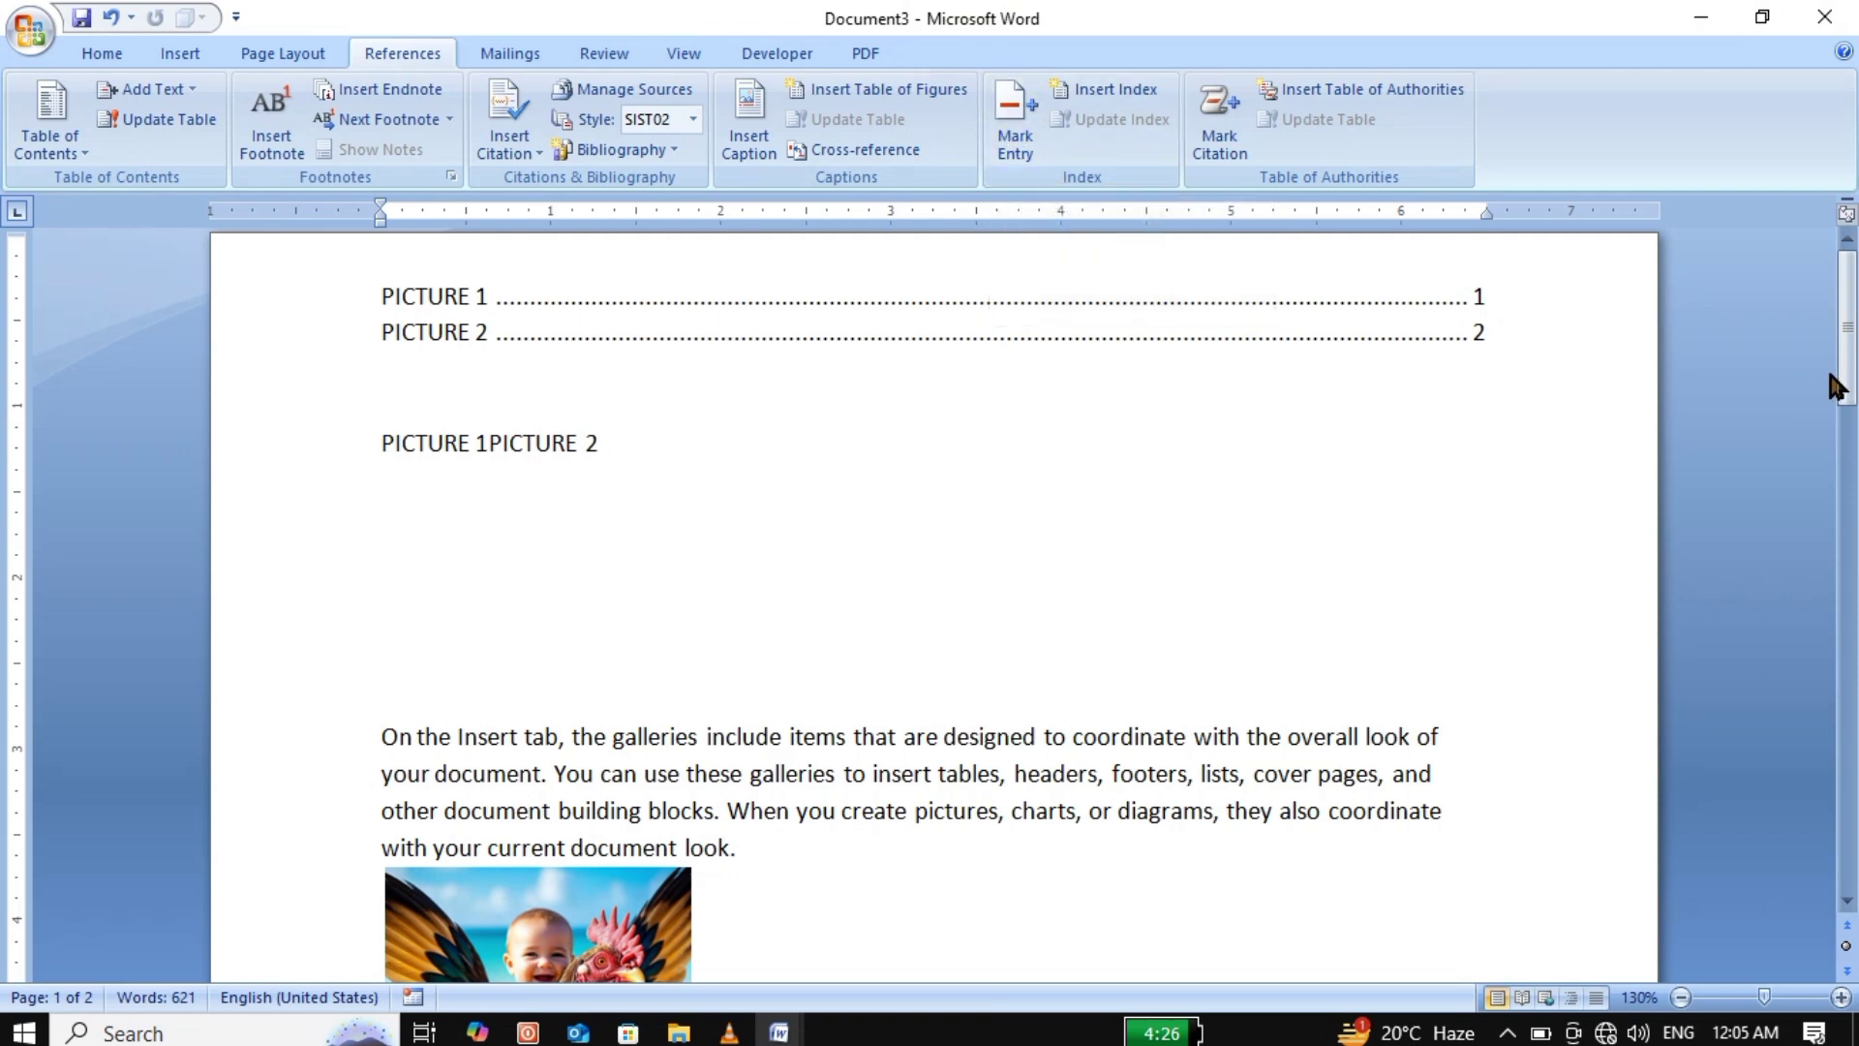
Mark the word "coordinate" in the paragraph above the PICTURE 1 image as an index entry and hide the formatting marks.
{"action": "left_click_drag", "start_coordinate": [1850, 361], "coordinate": [1850, 443]}
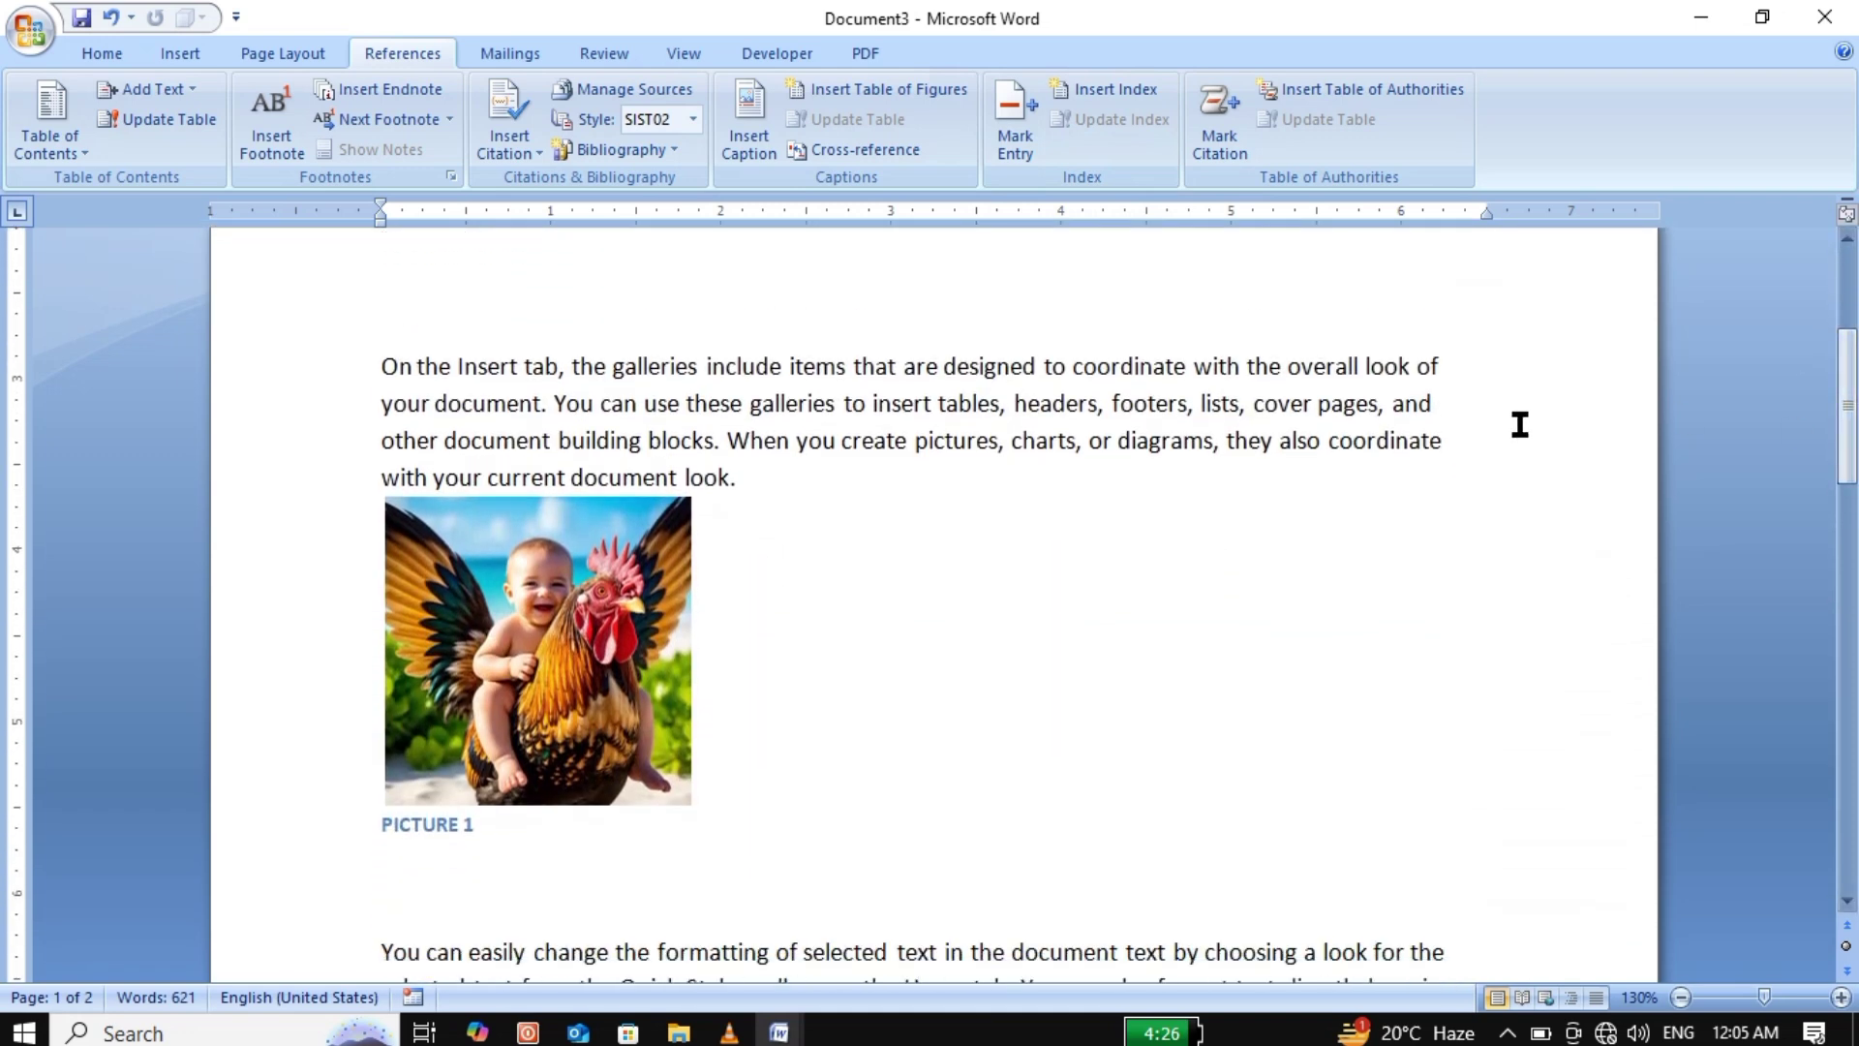
{"action": "left_click_drag", "start_coordinate": [1462, 444], "coordinate": [1324, 448]}
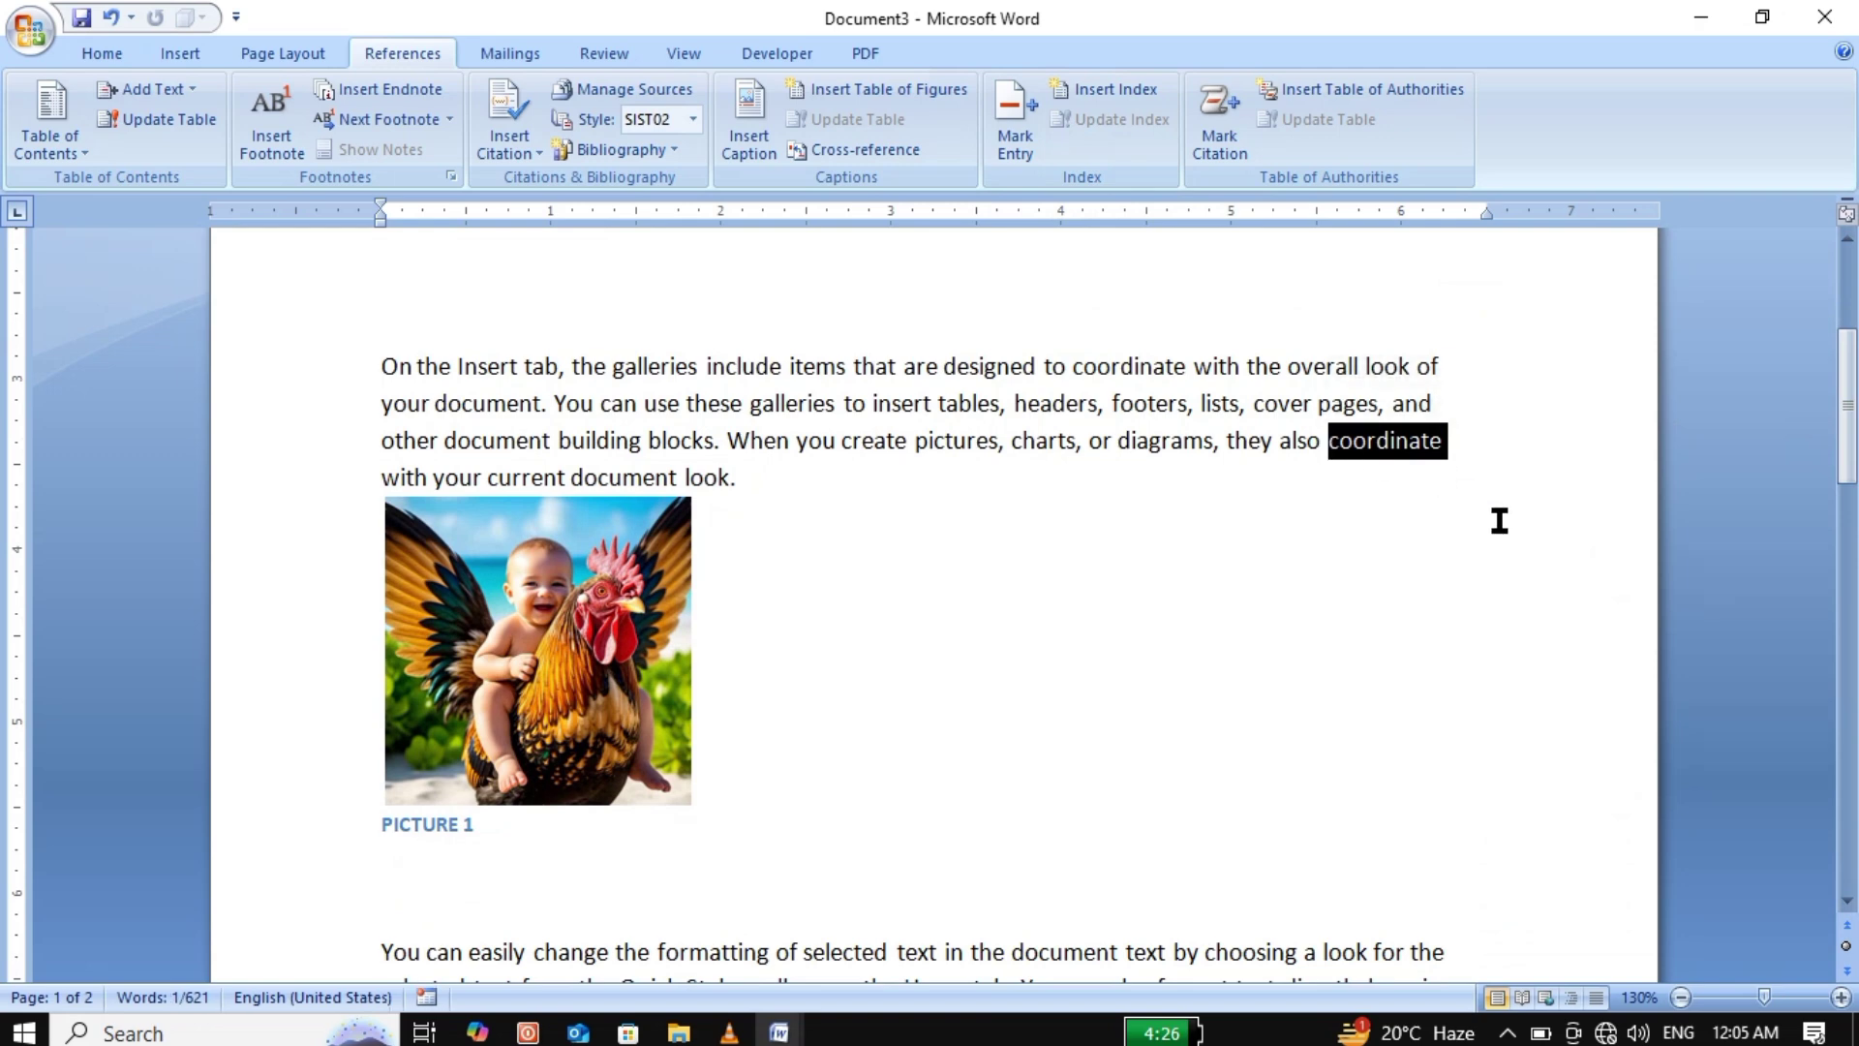
{"action": "left_click", "coordinate": [1011, 101]}
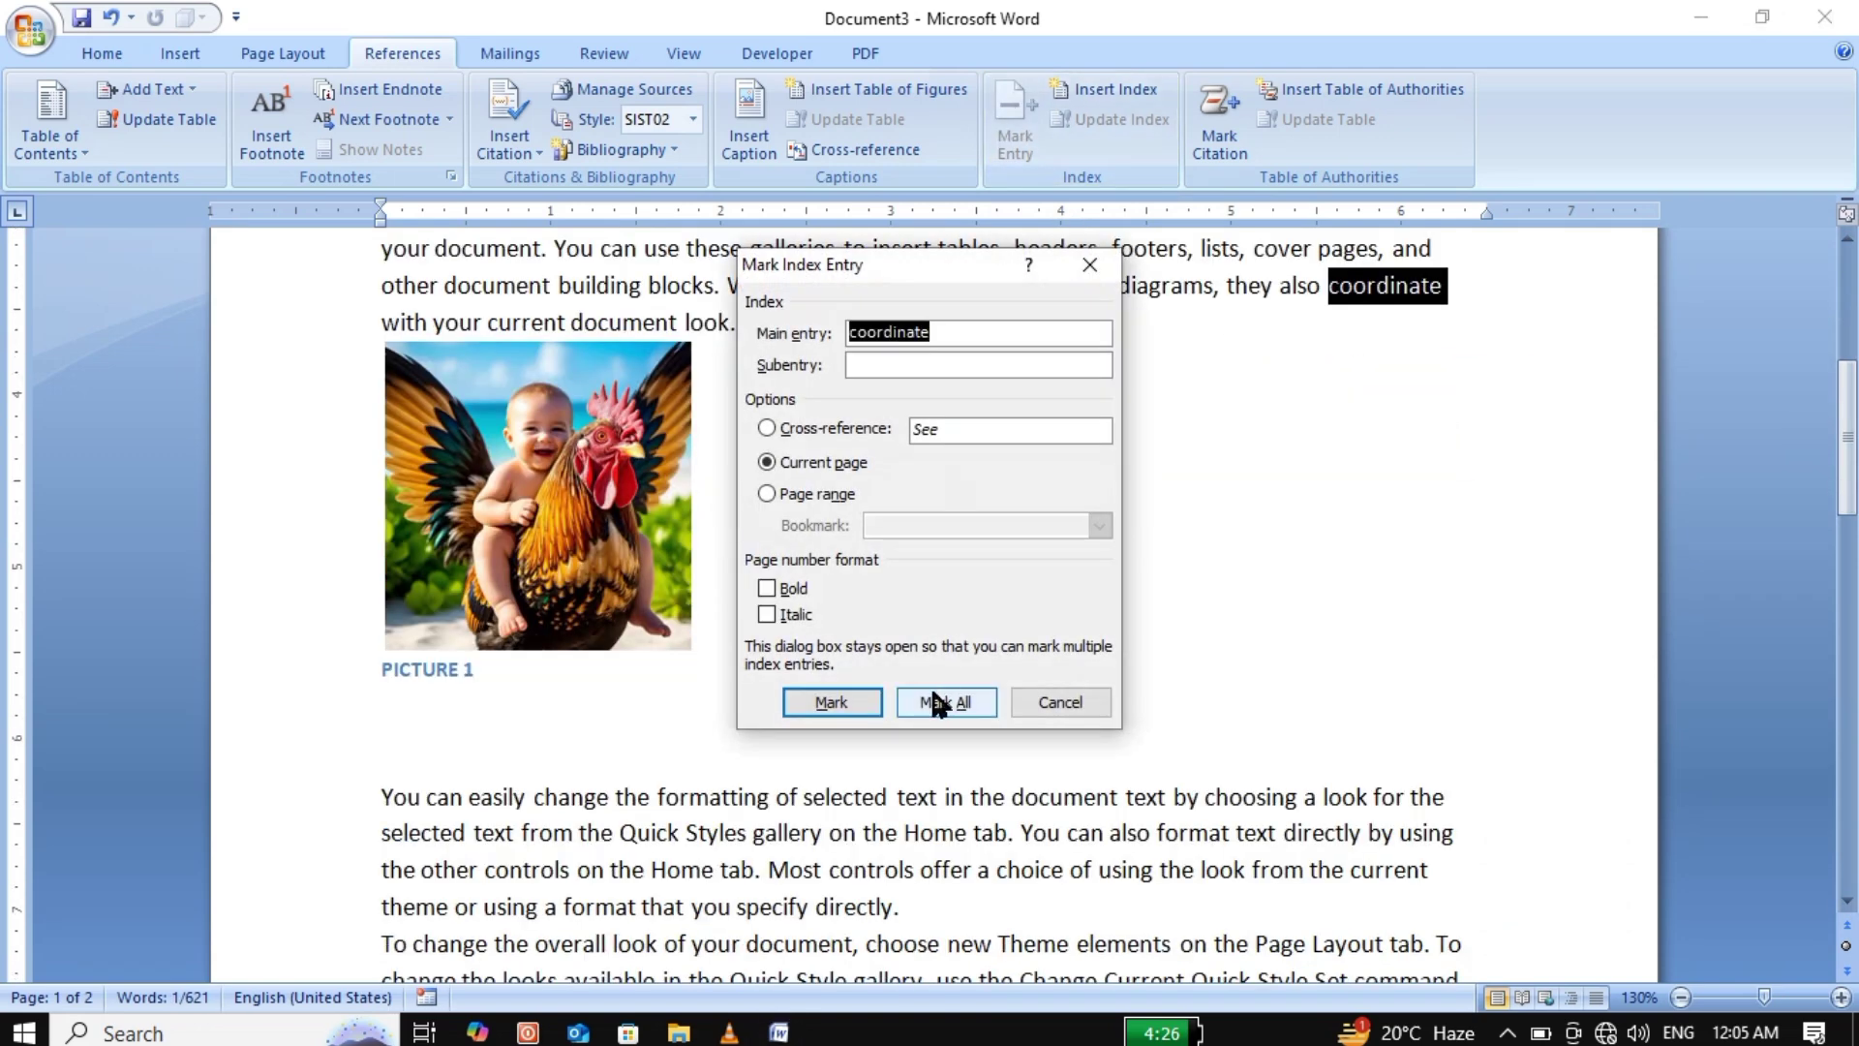
{"action": "left_click", "coordinate": [849, 706]}
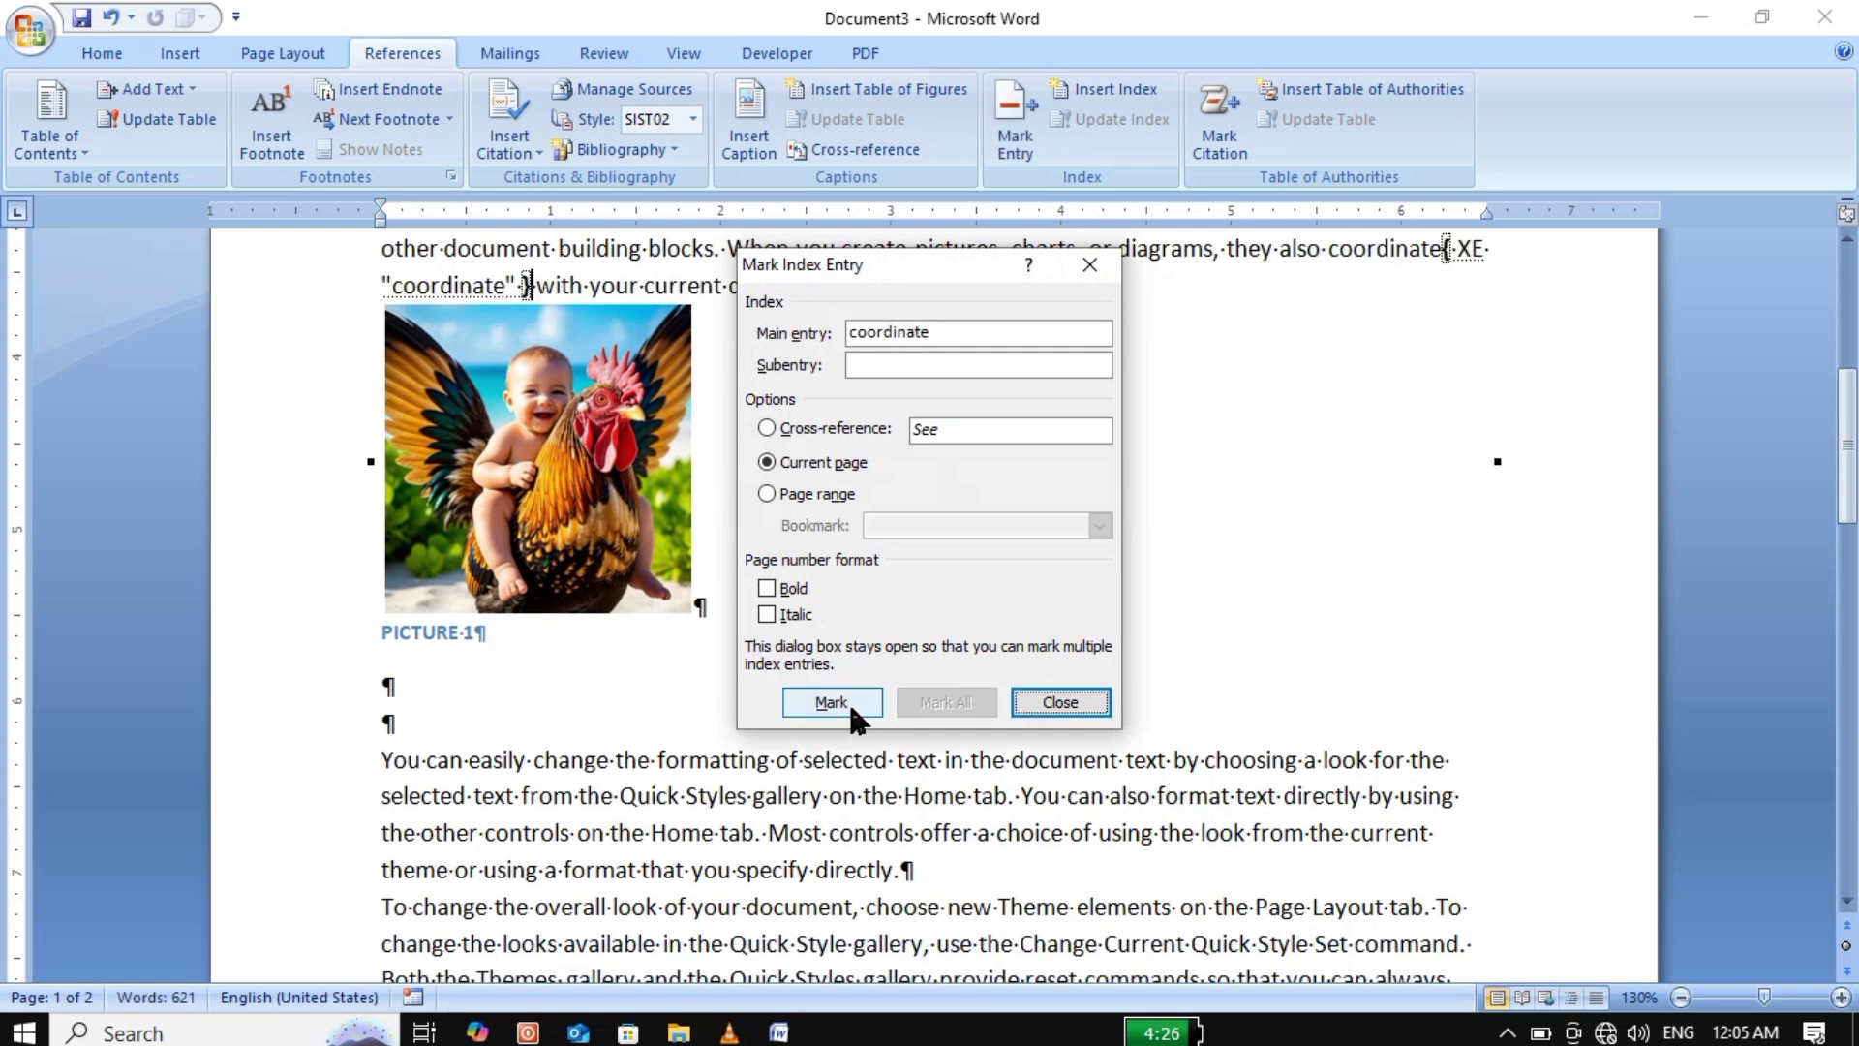
{"action": "left_click", "coordinate": [1059, 704]}
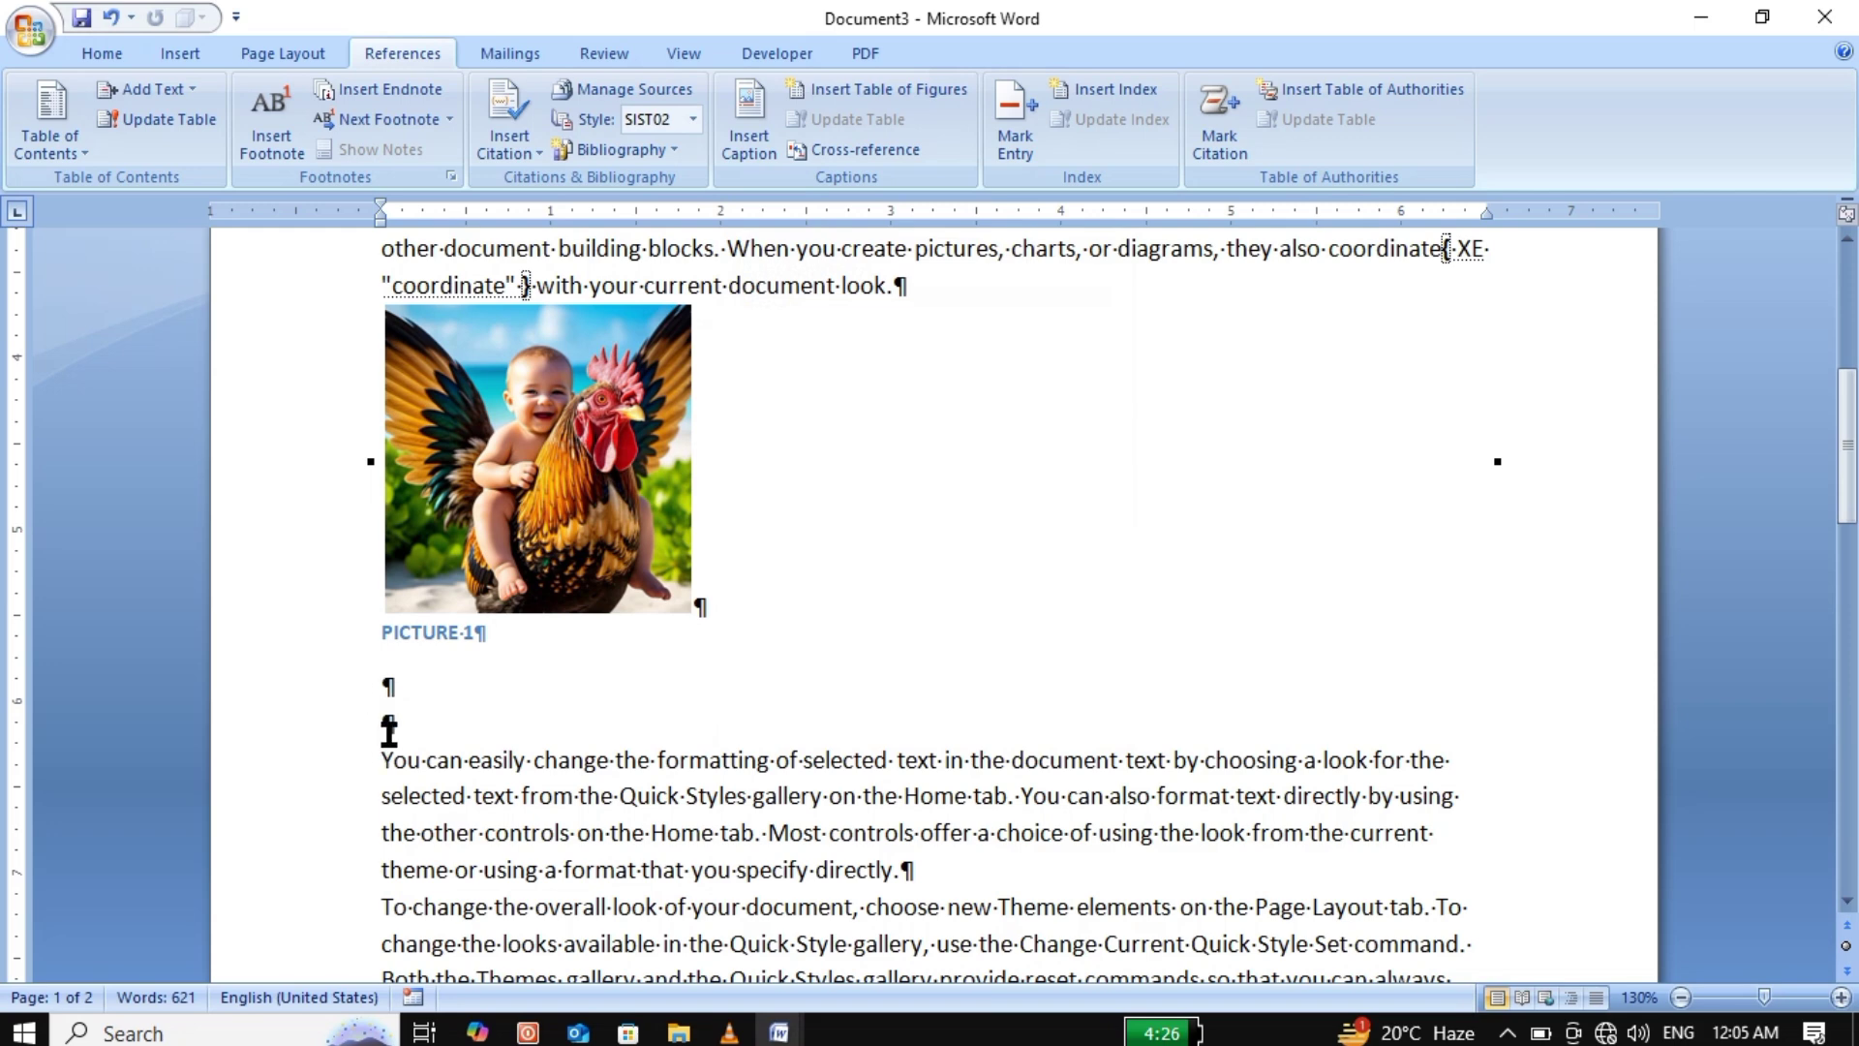
{"action": "left_click", "coordinate": [101, 54]}
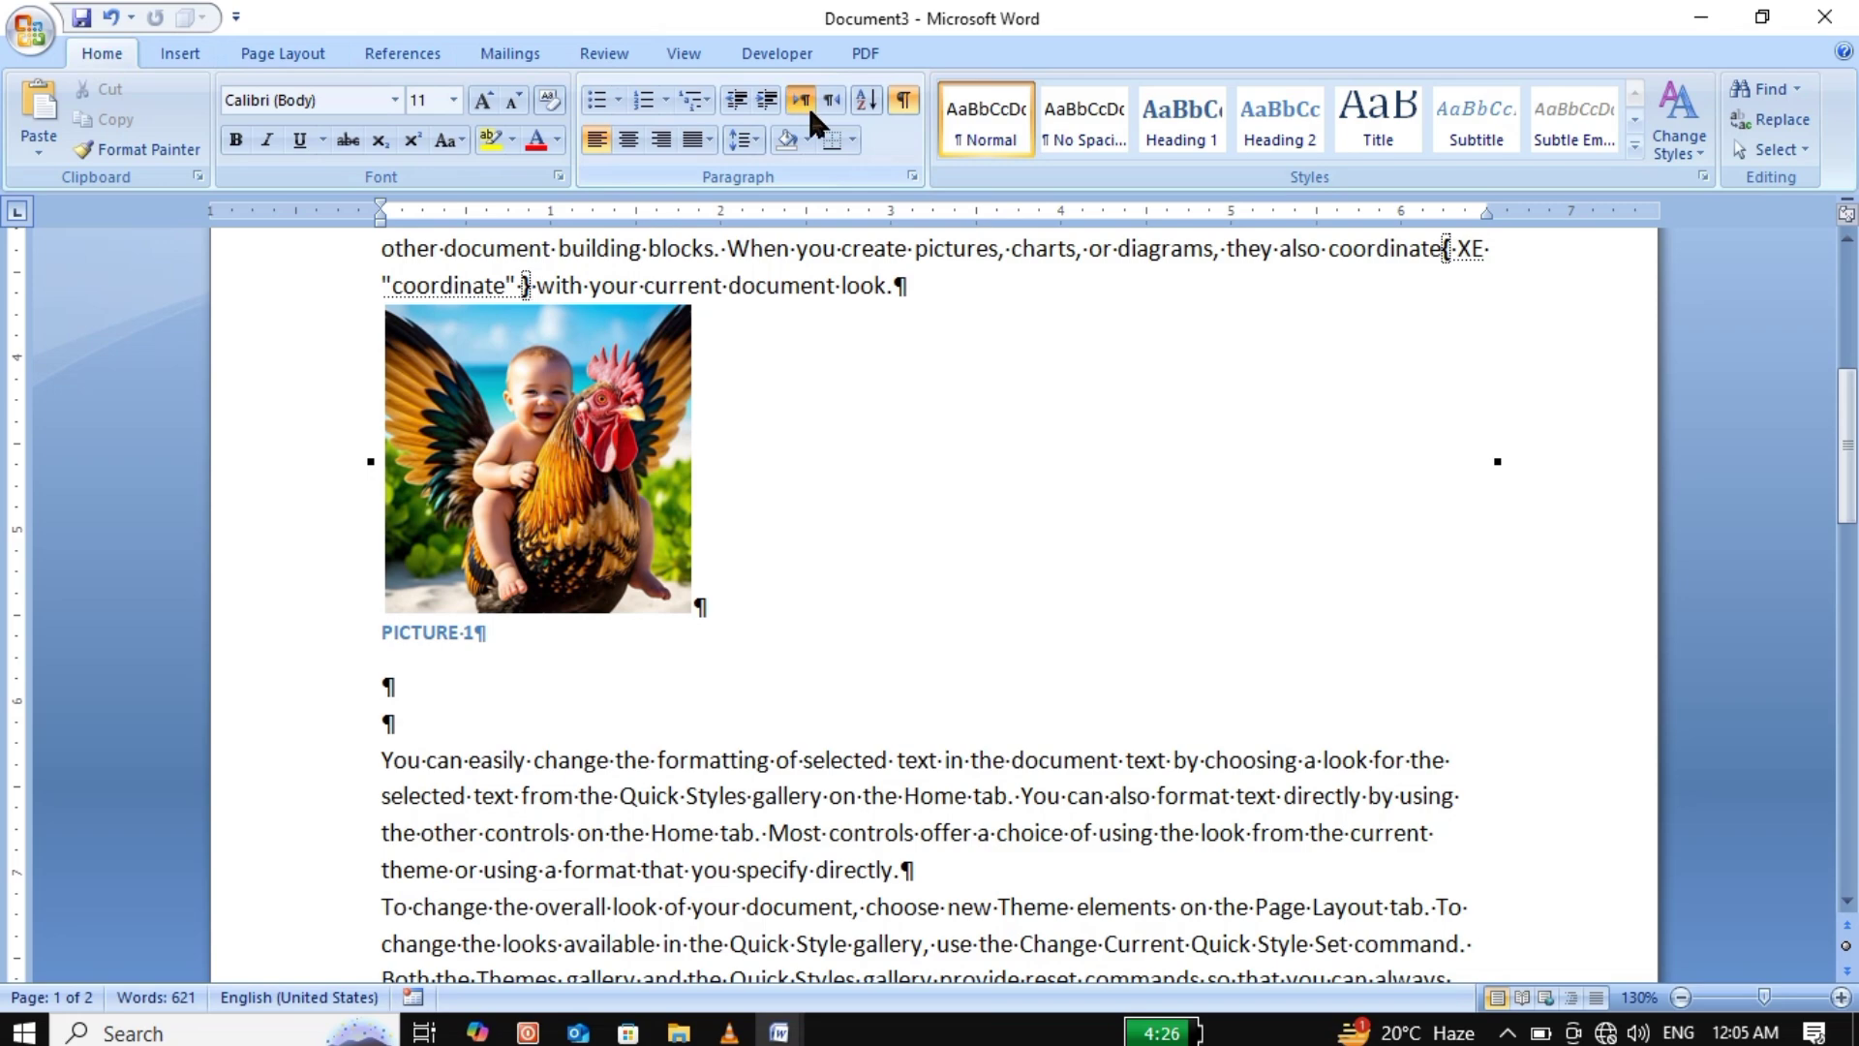
{"action": "left_click", "coordinate": [903, 99]}
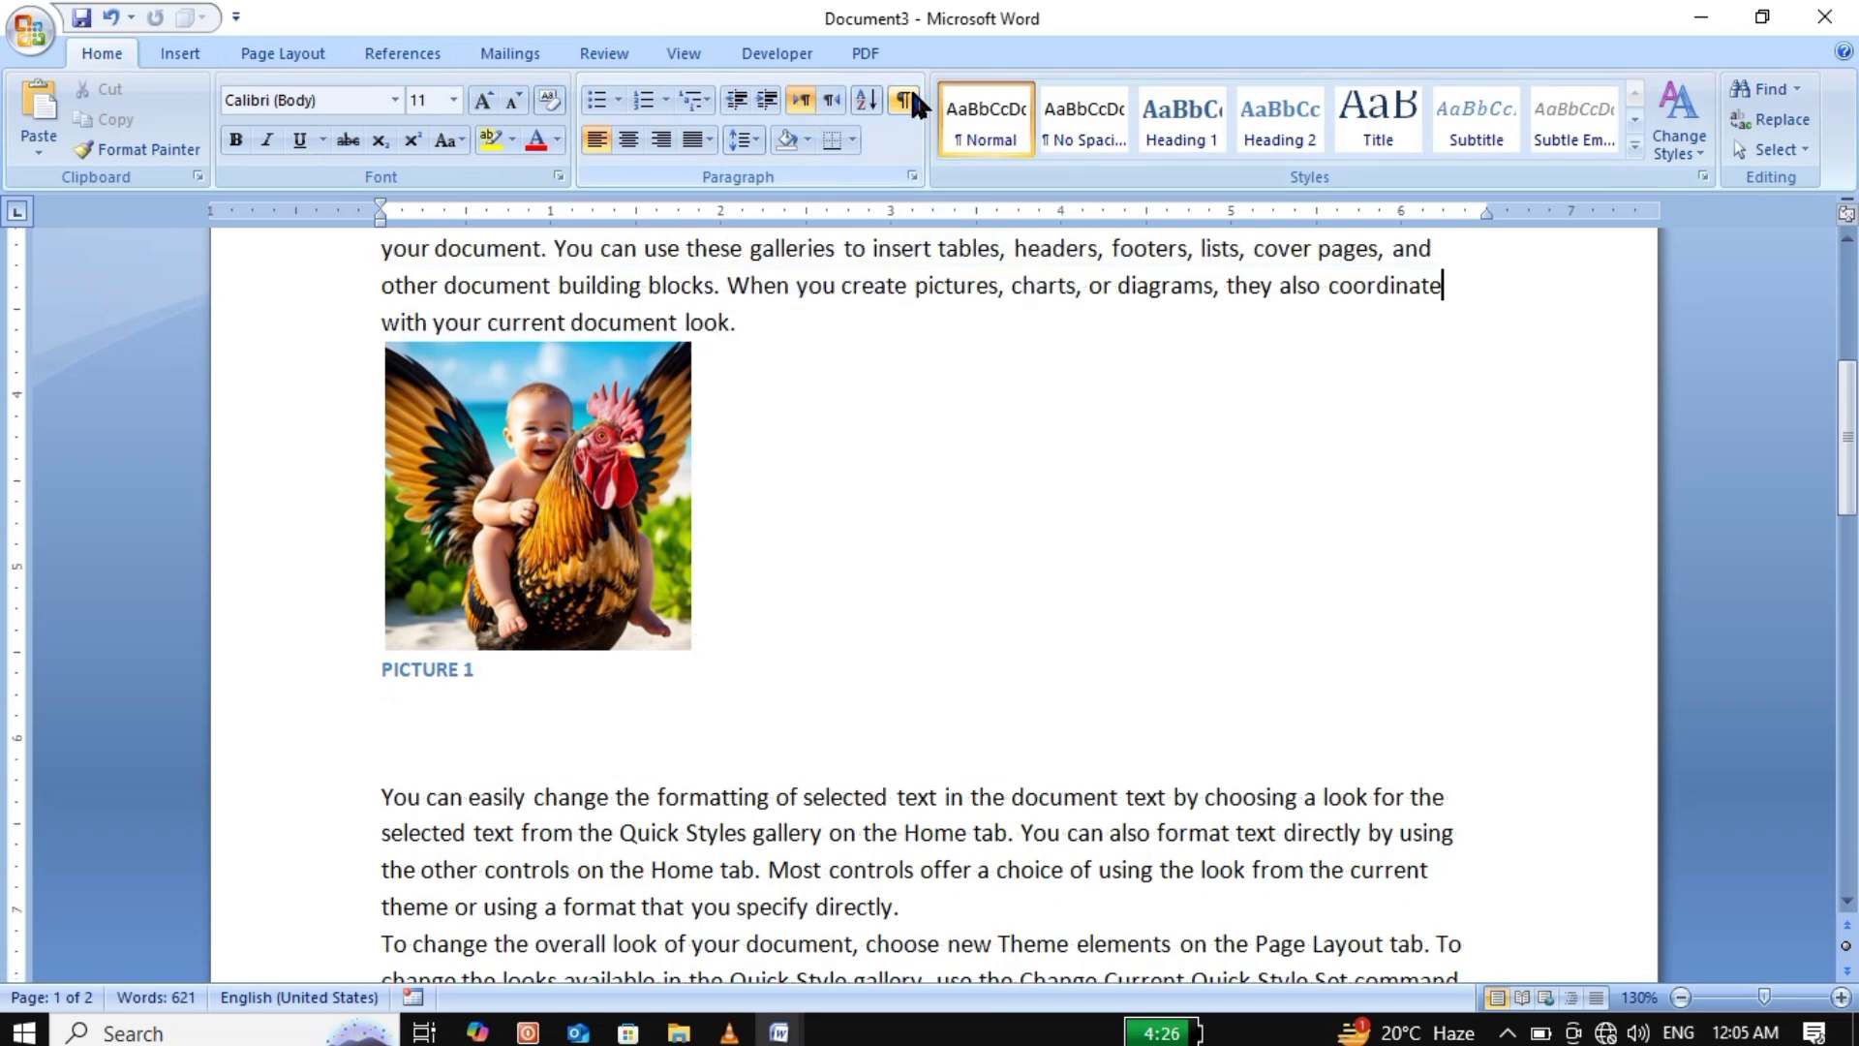
Mark the word "current" in the first paragraph of page 2 as an index entry and hide the formatting marks.
{"action": "left_click_drag", "start_coordinate": [1850, 417], "coordinate": [1851, 539]}
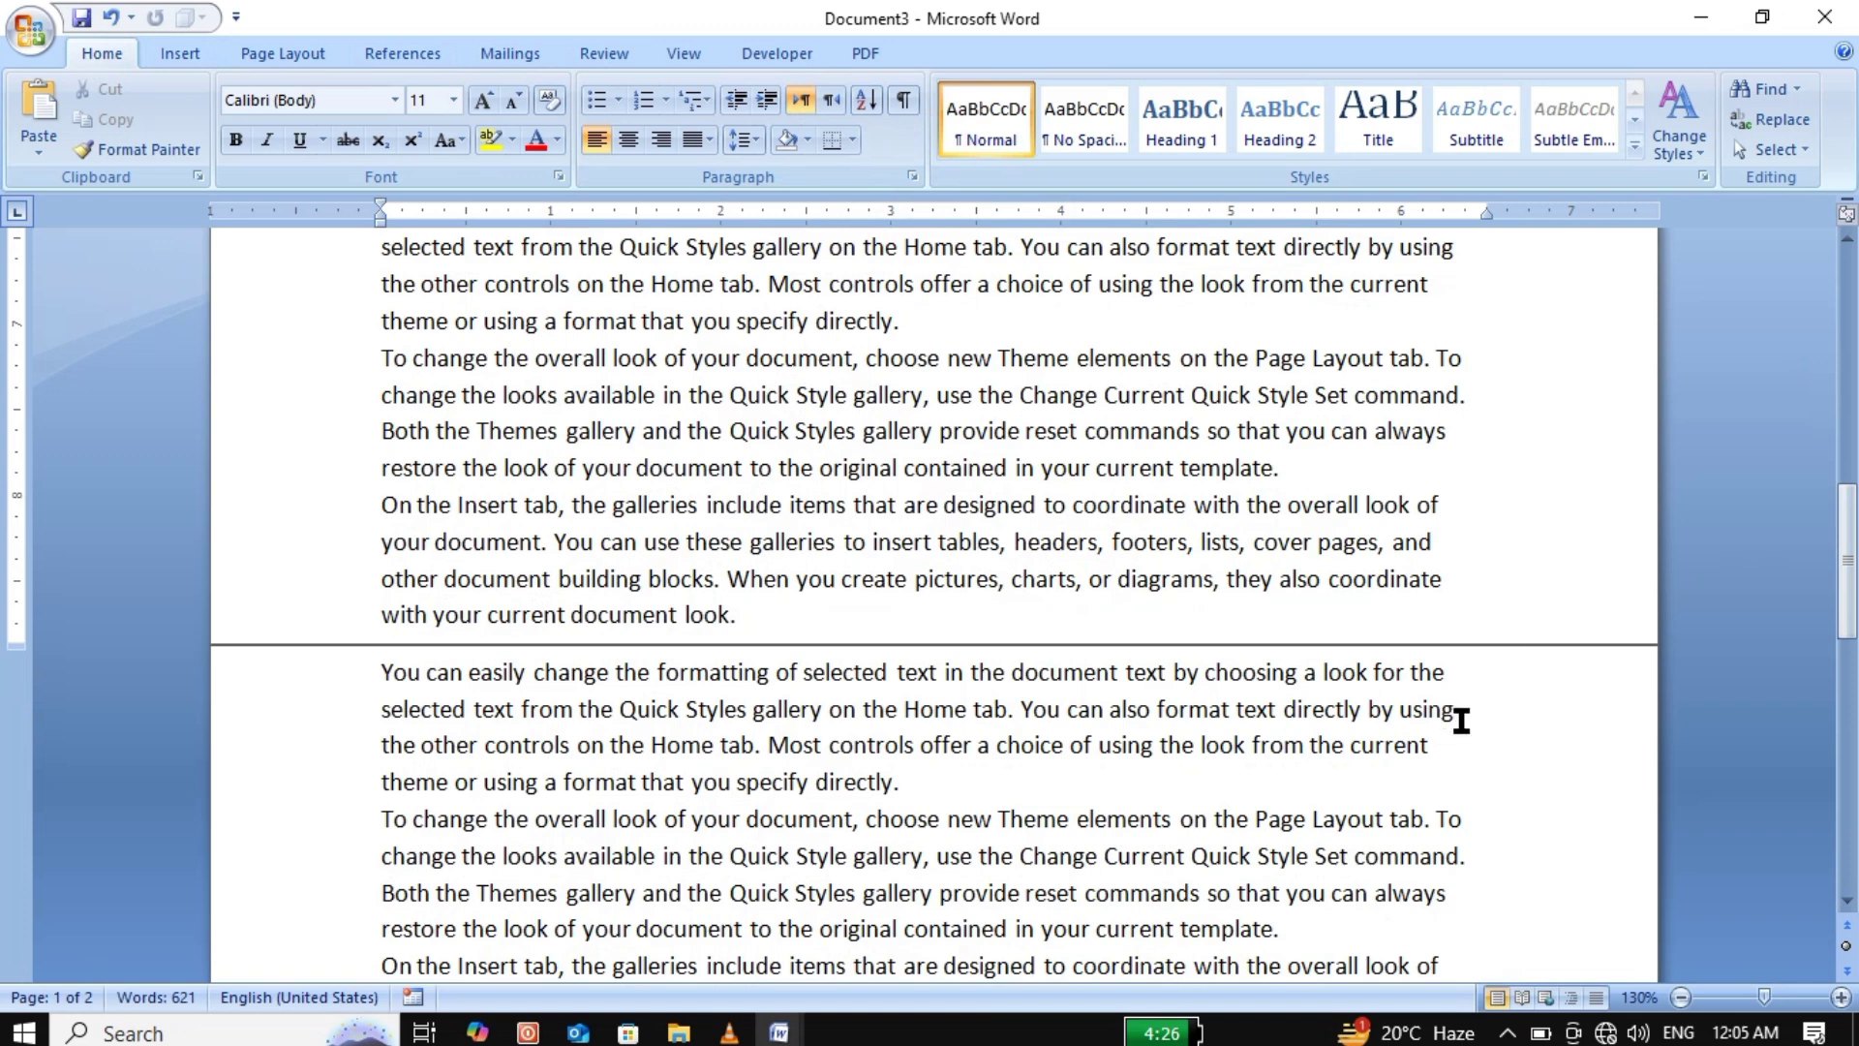
{"action": "left_click_drag", "start_coordinate": [1431, 748], "coordinate": [1347, 762]}
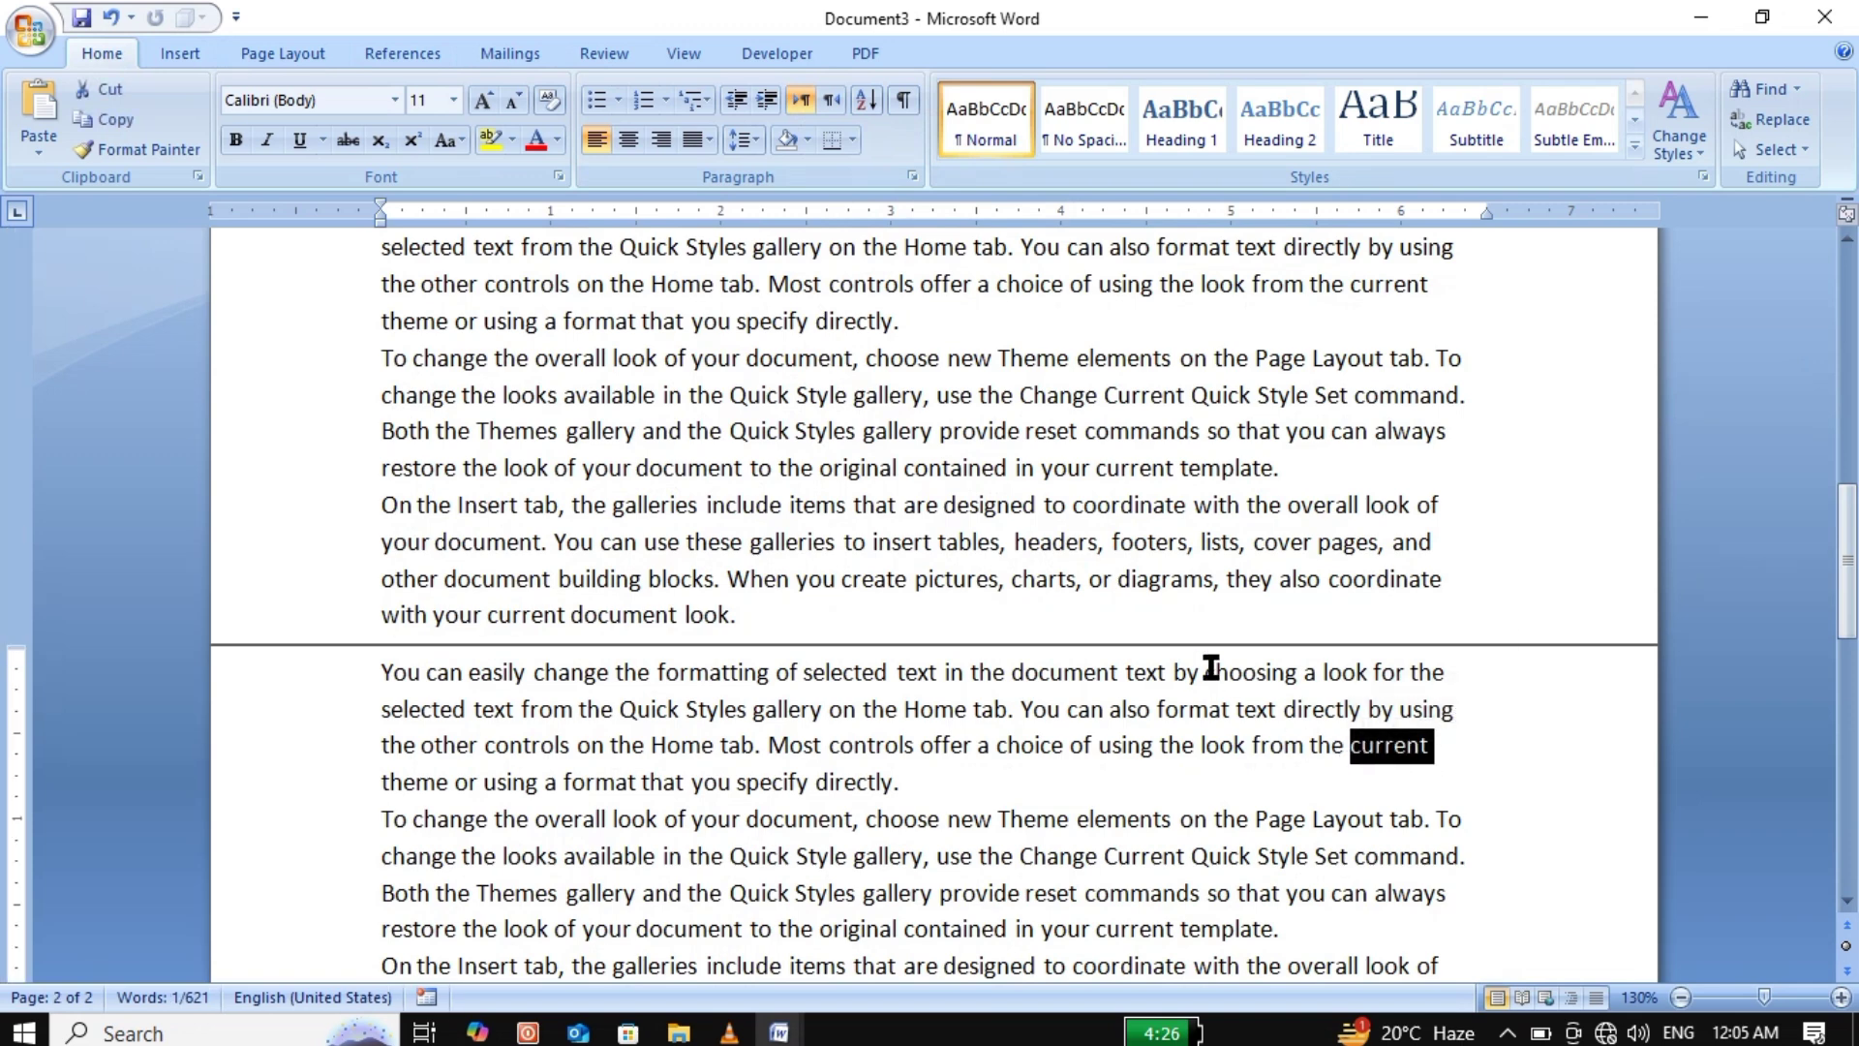
{"action": "left_click", "coordinate": [418, 54]}
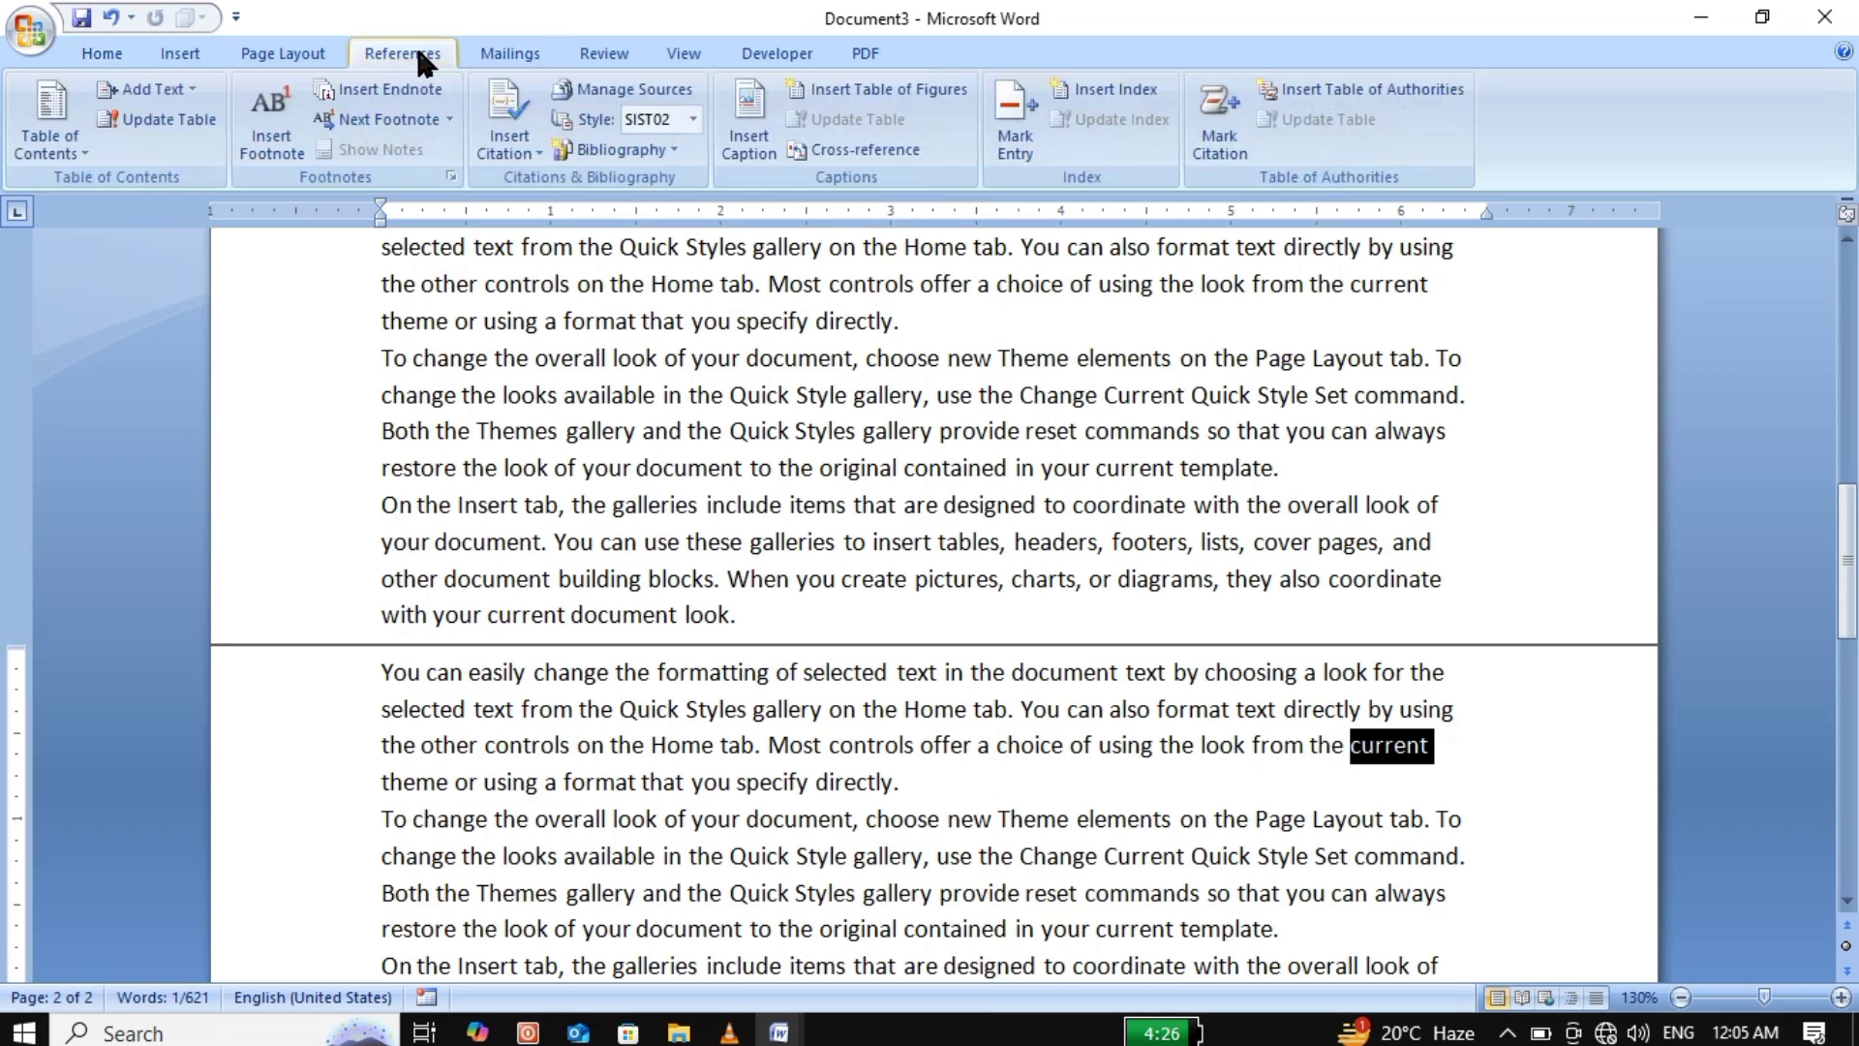
{"action": "left_click", "coordinate": [992, 96]}
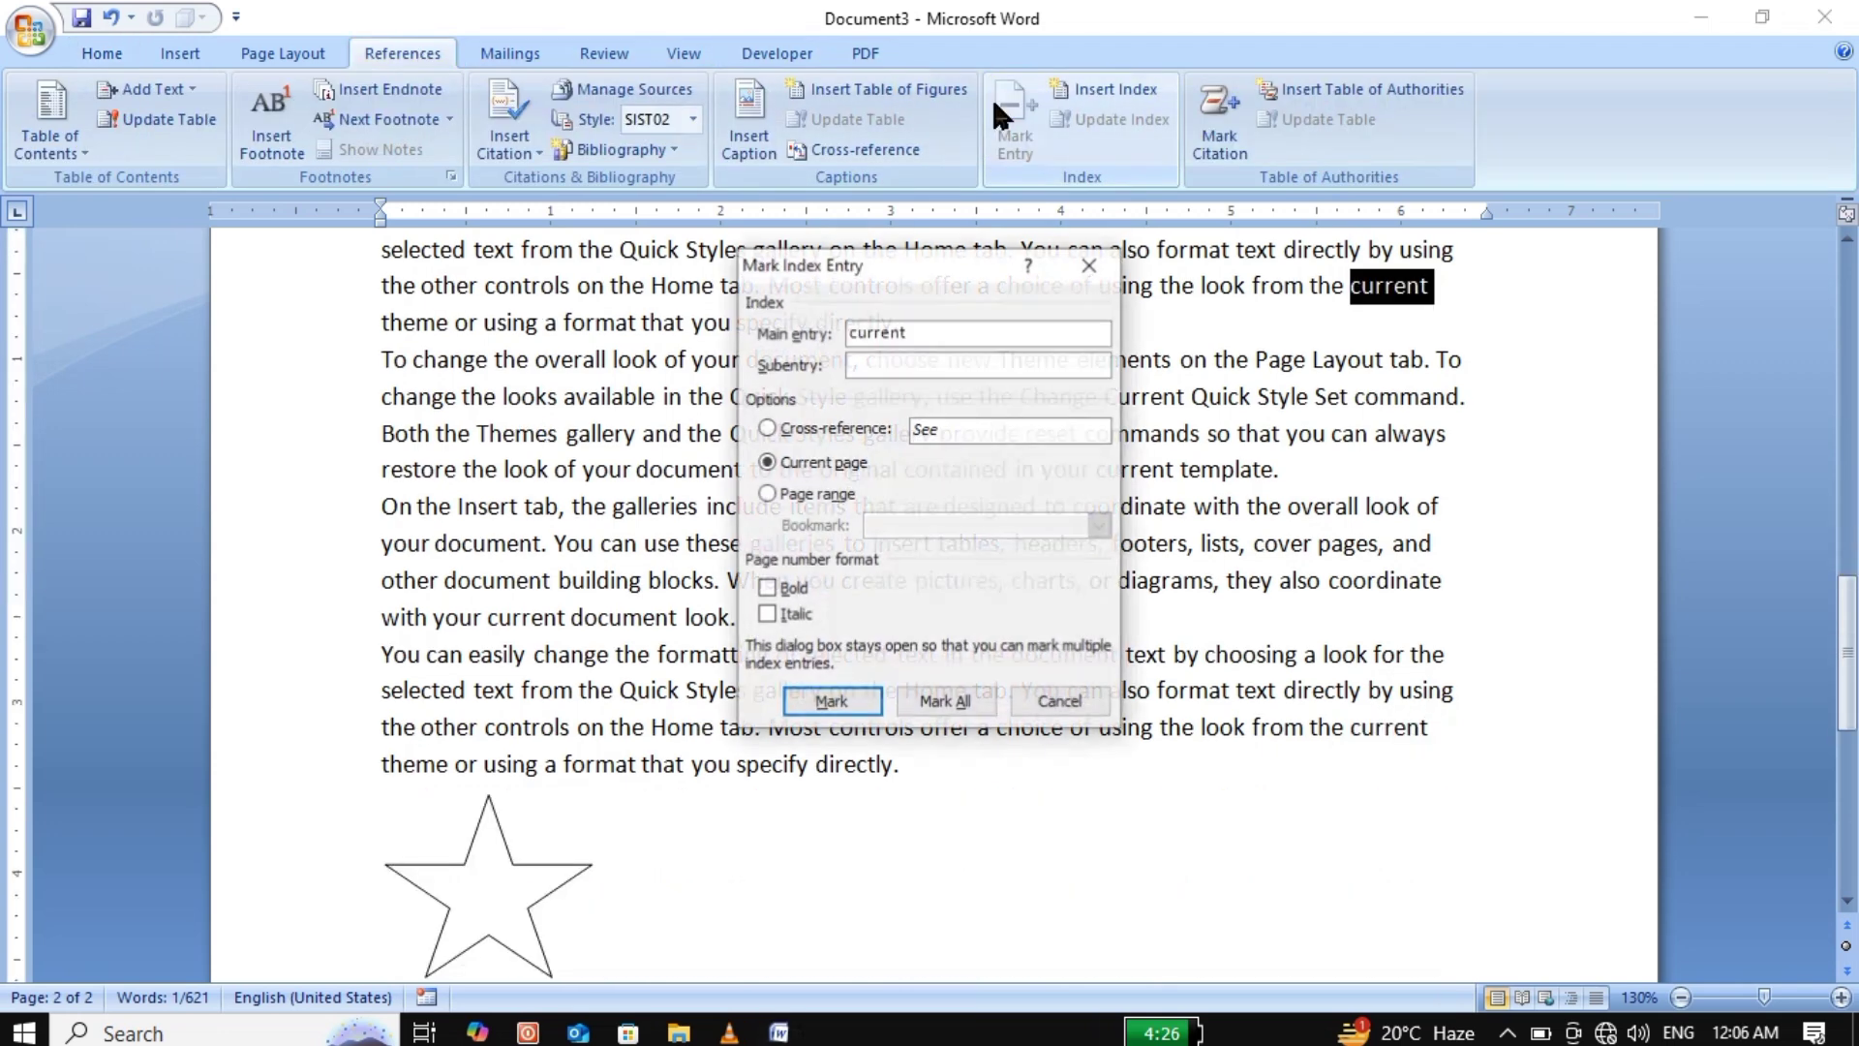
{"action": "left_click", "coordinate": [837, 701]}
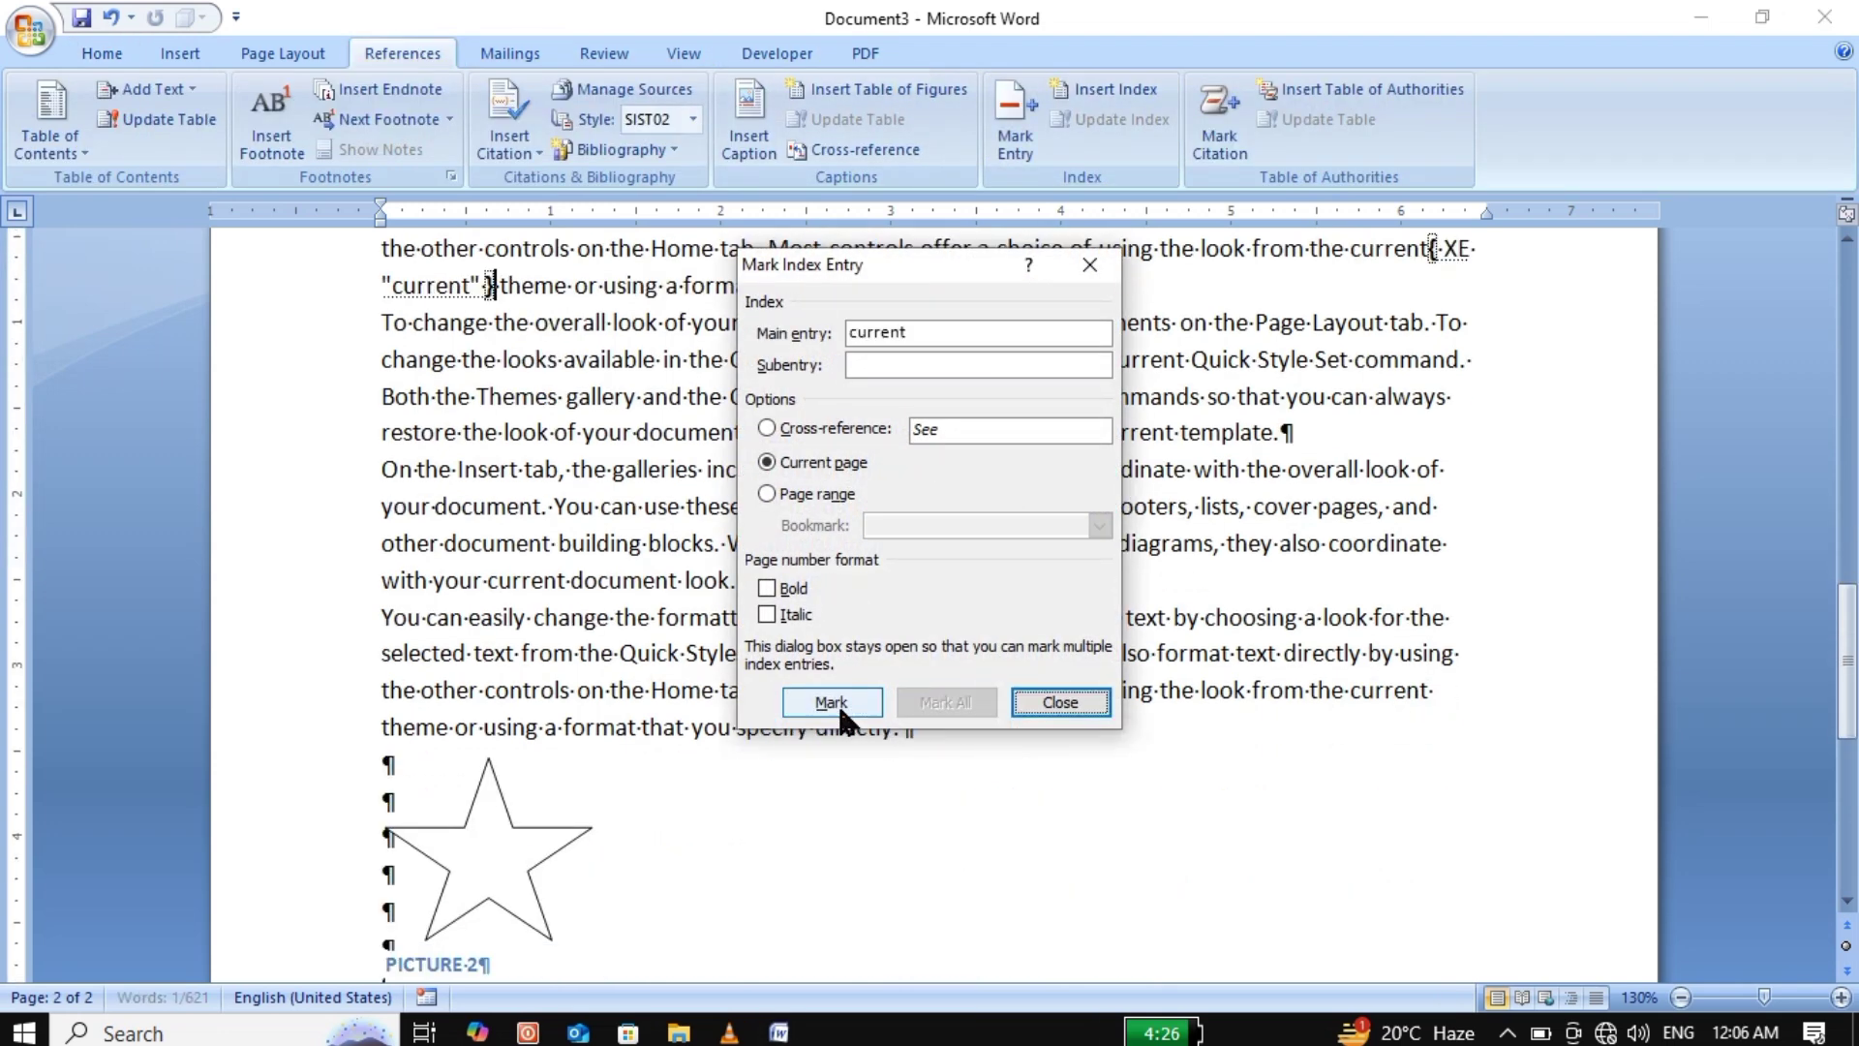
{"action": "left_click", "coordinate": [1024, 701]}
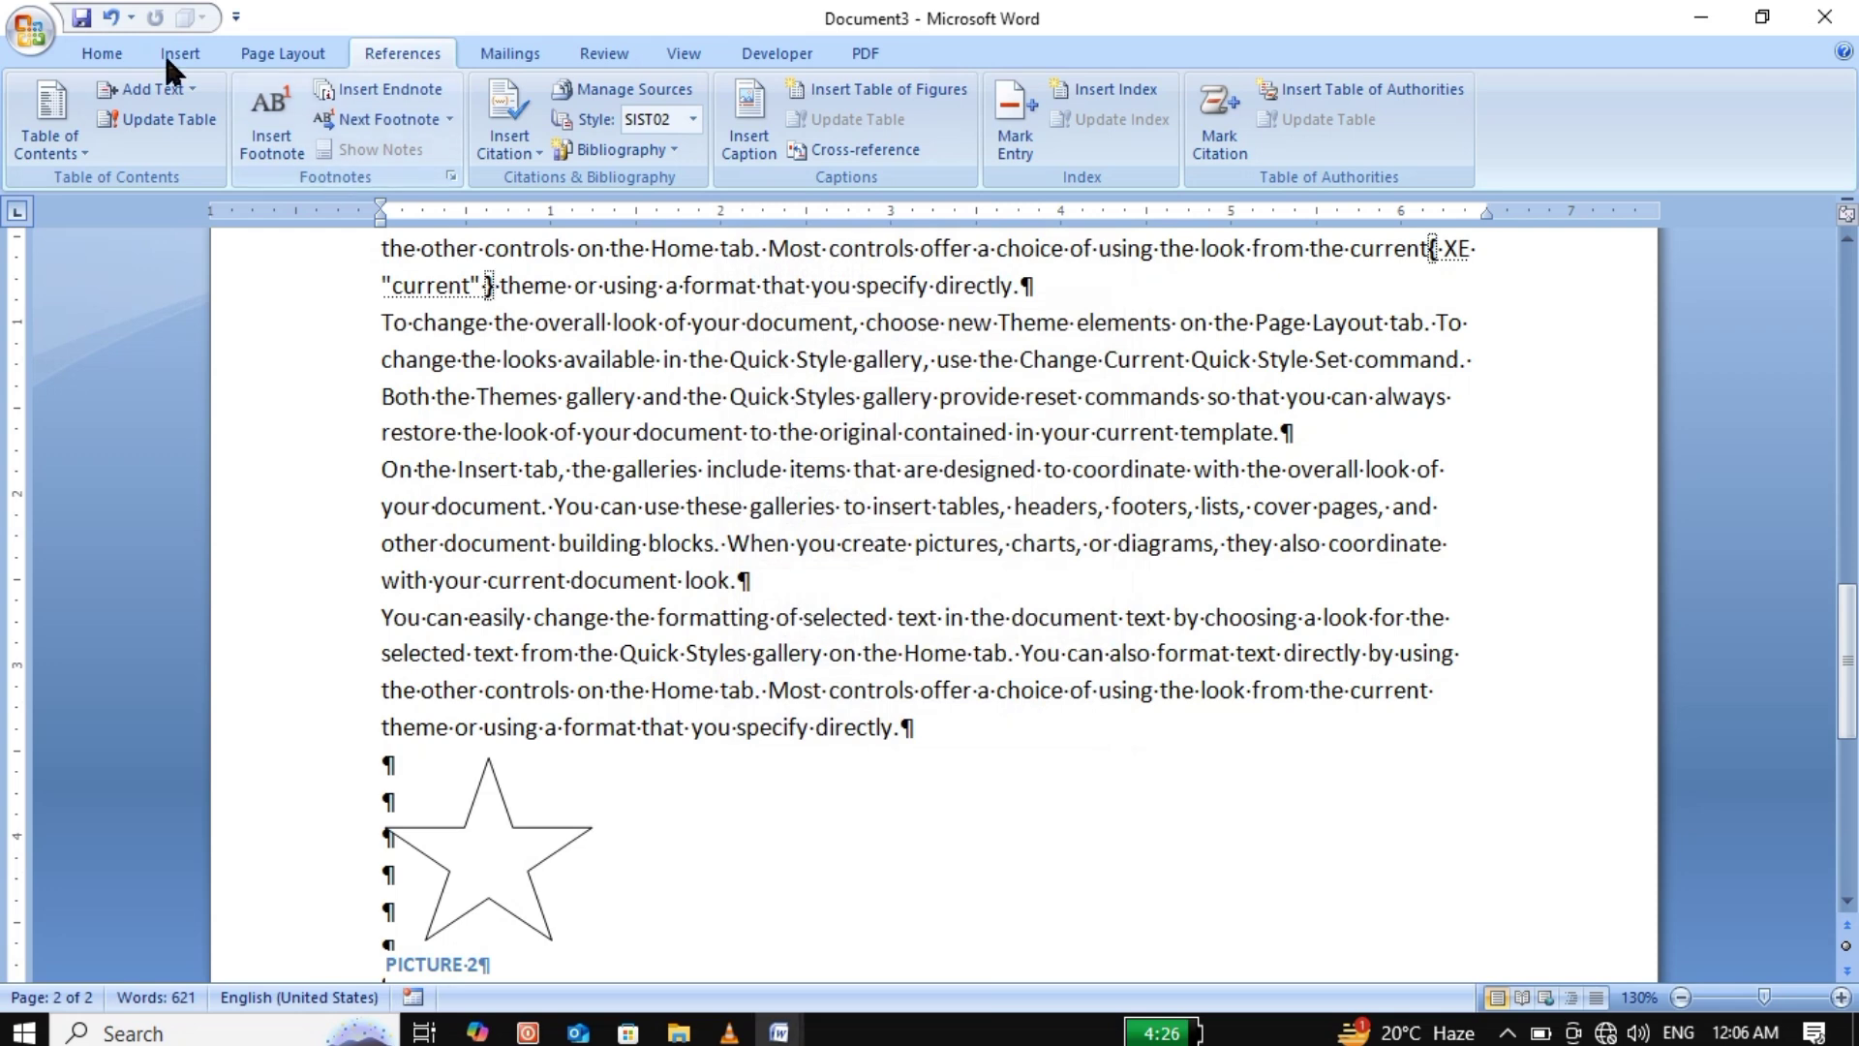
{"action": "left_click", "coordinate": [113, 44]}
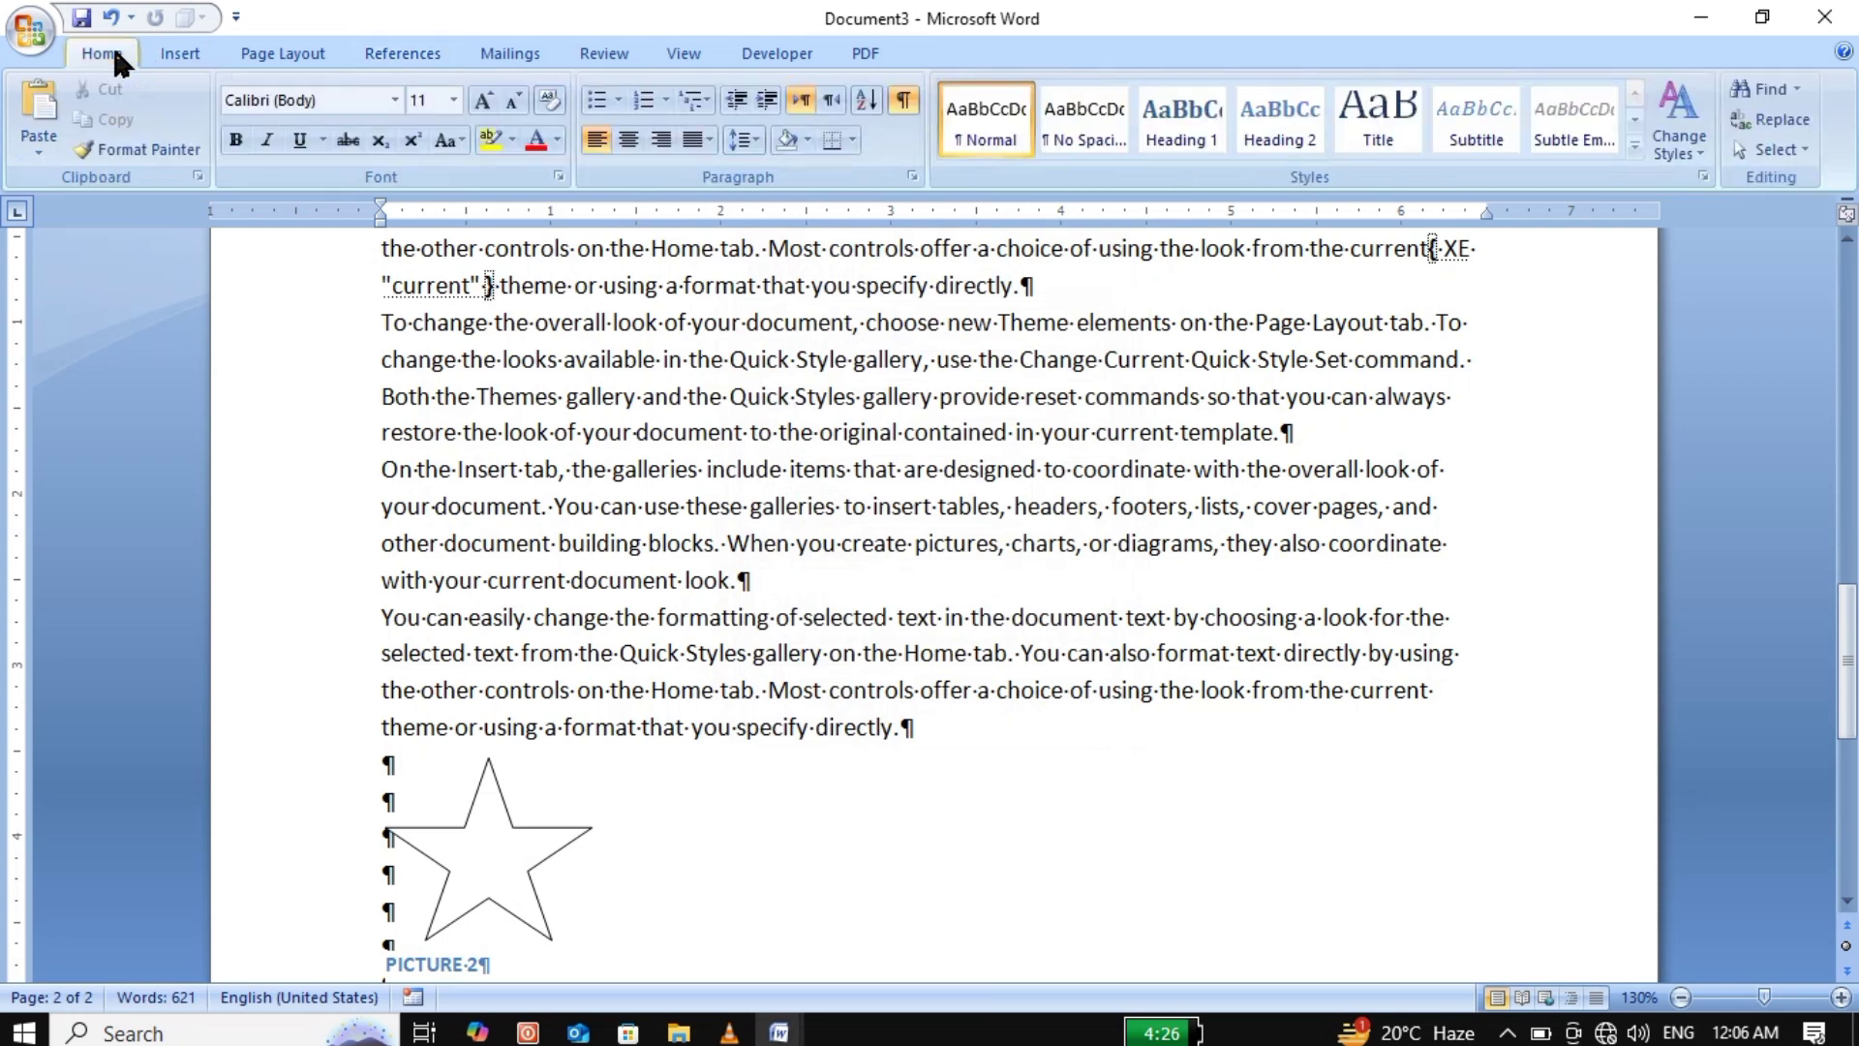
{"action": "left_click", "coordinate": [902, 100]}
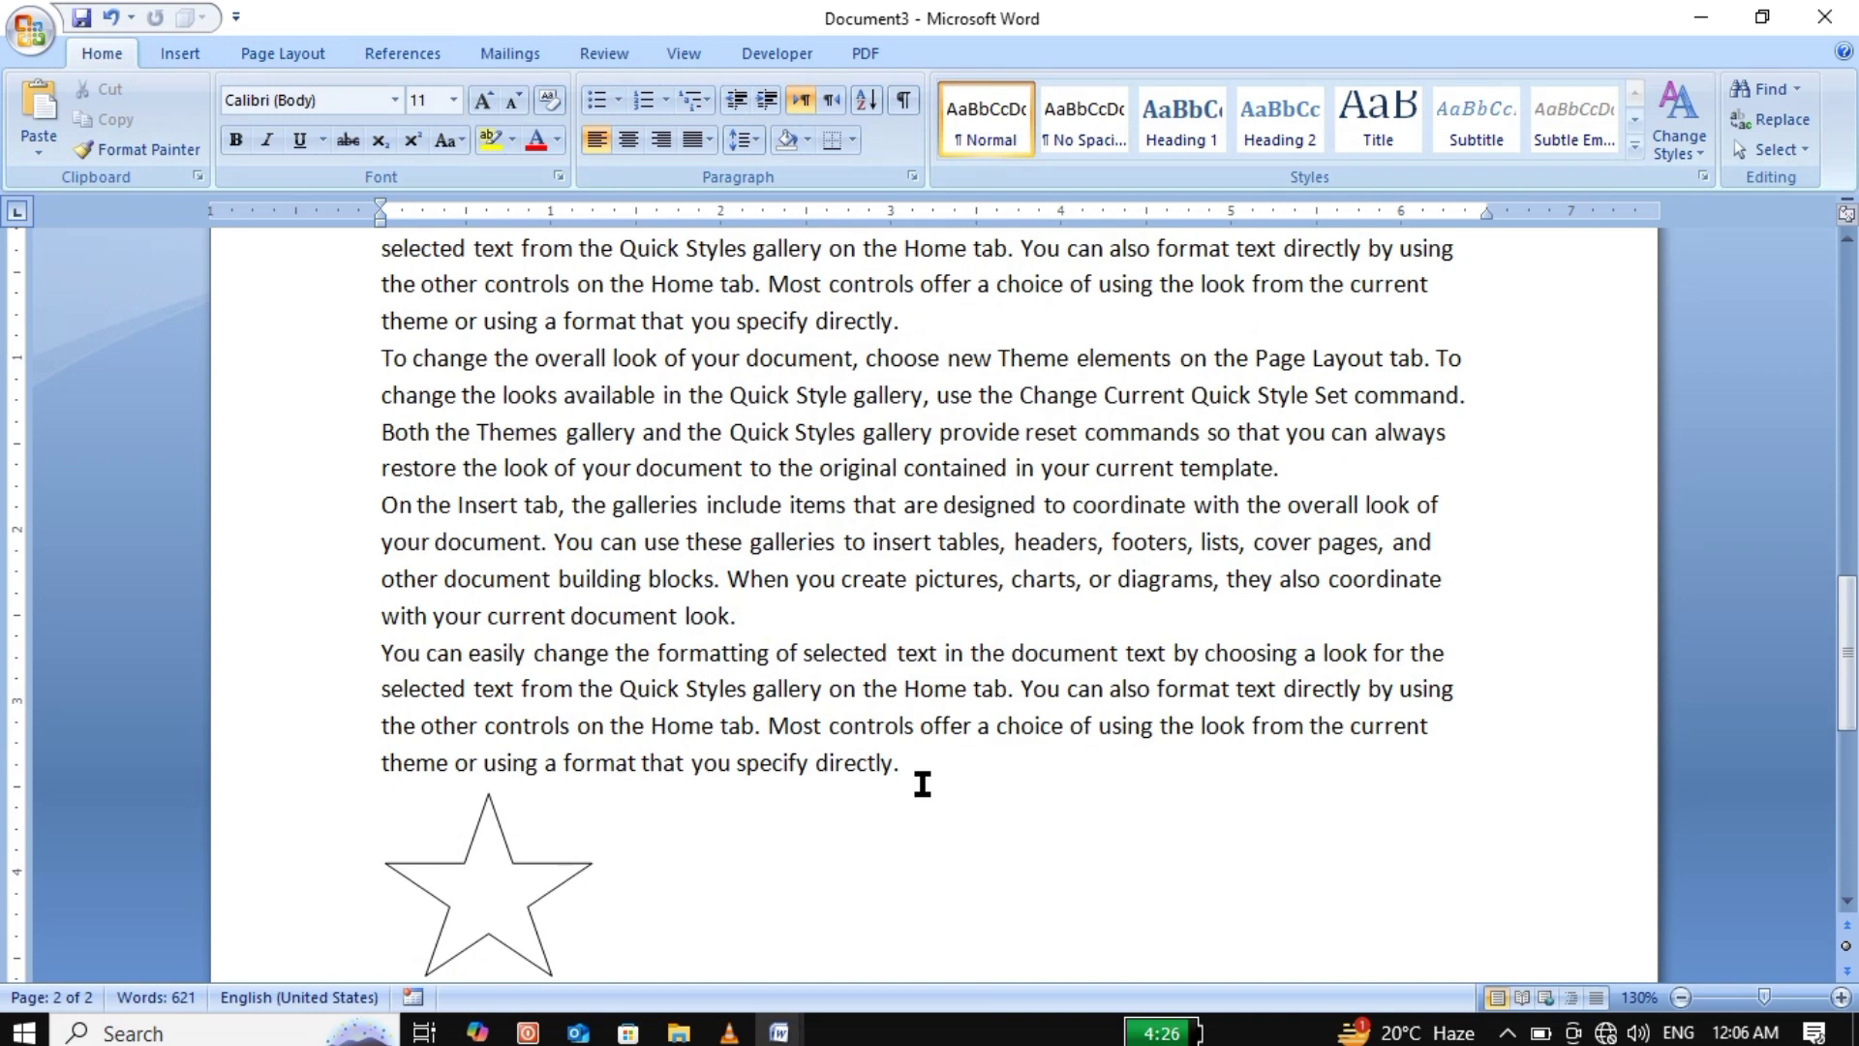
Mark "directly." at the end of the paragraph above the star as an index entry and hide the formatting marks.
{"action": "left_click_drag", "start_coordinate": [905, 770], "coordinate": [823, 782]}
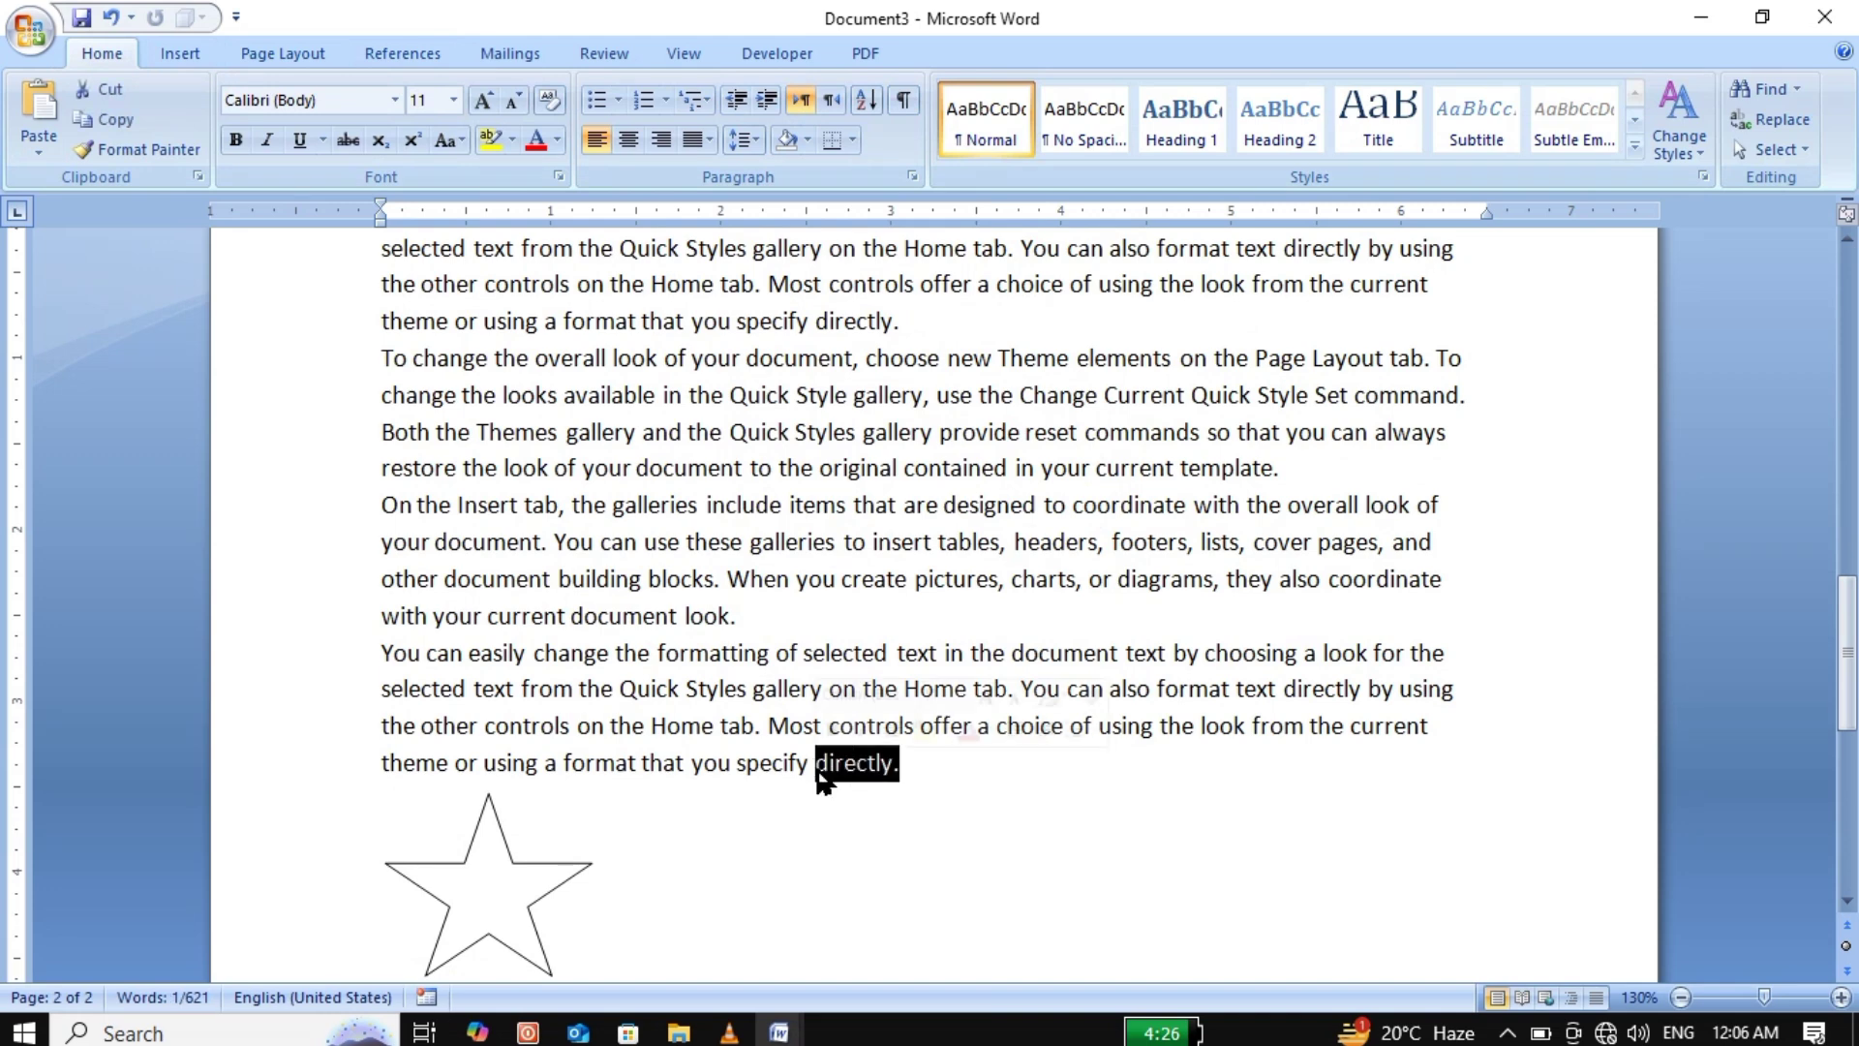
{"action": "left_click", "coordinate": [397, 53]}
{"action": "left_click", "coordinate": [1012, 135]}
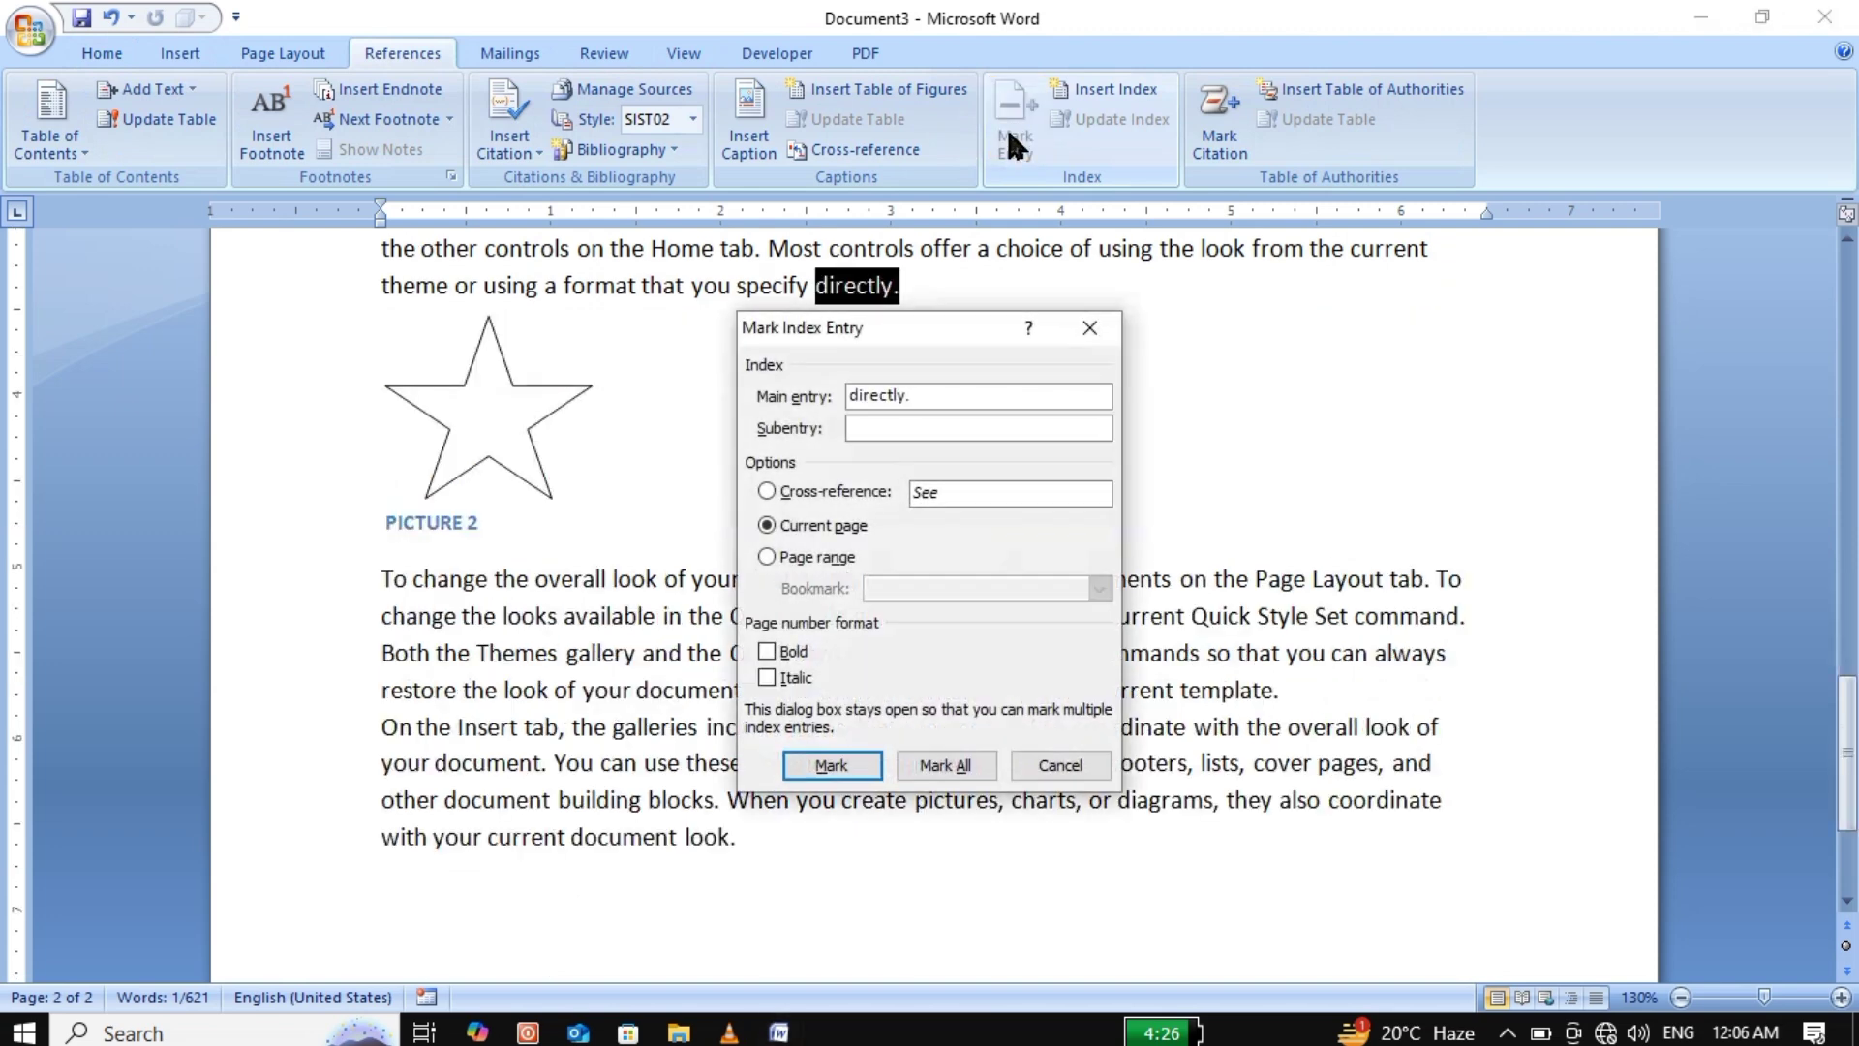
{"action": "left_click", "coordinate": [854, 760]}
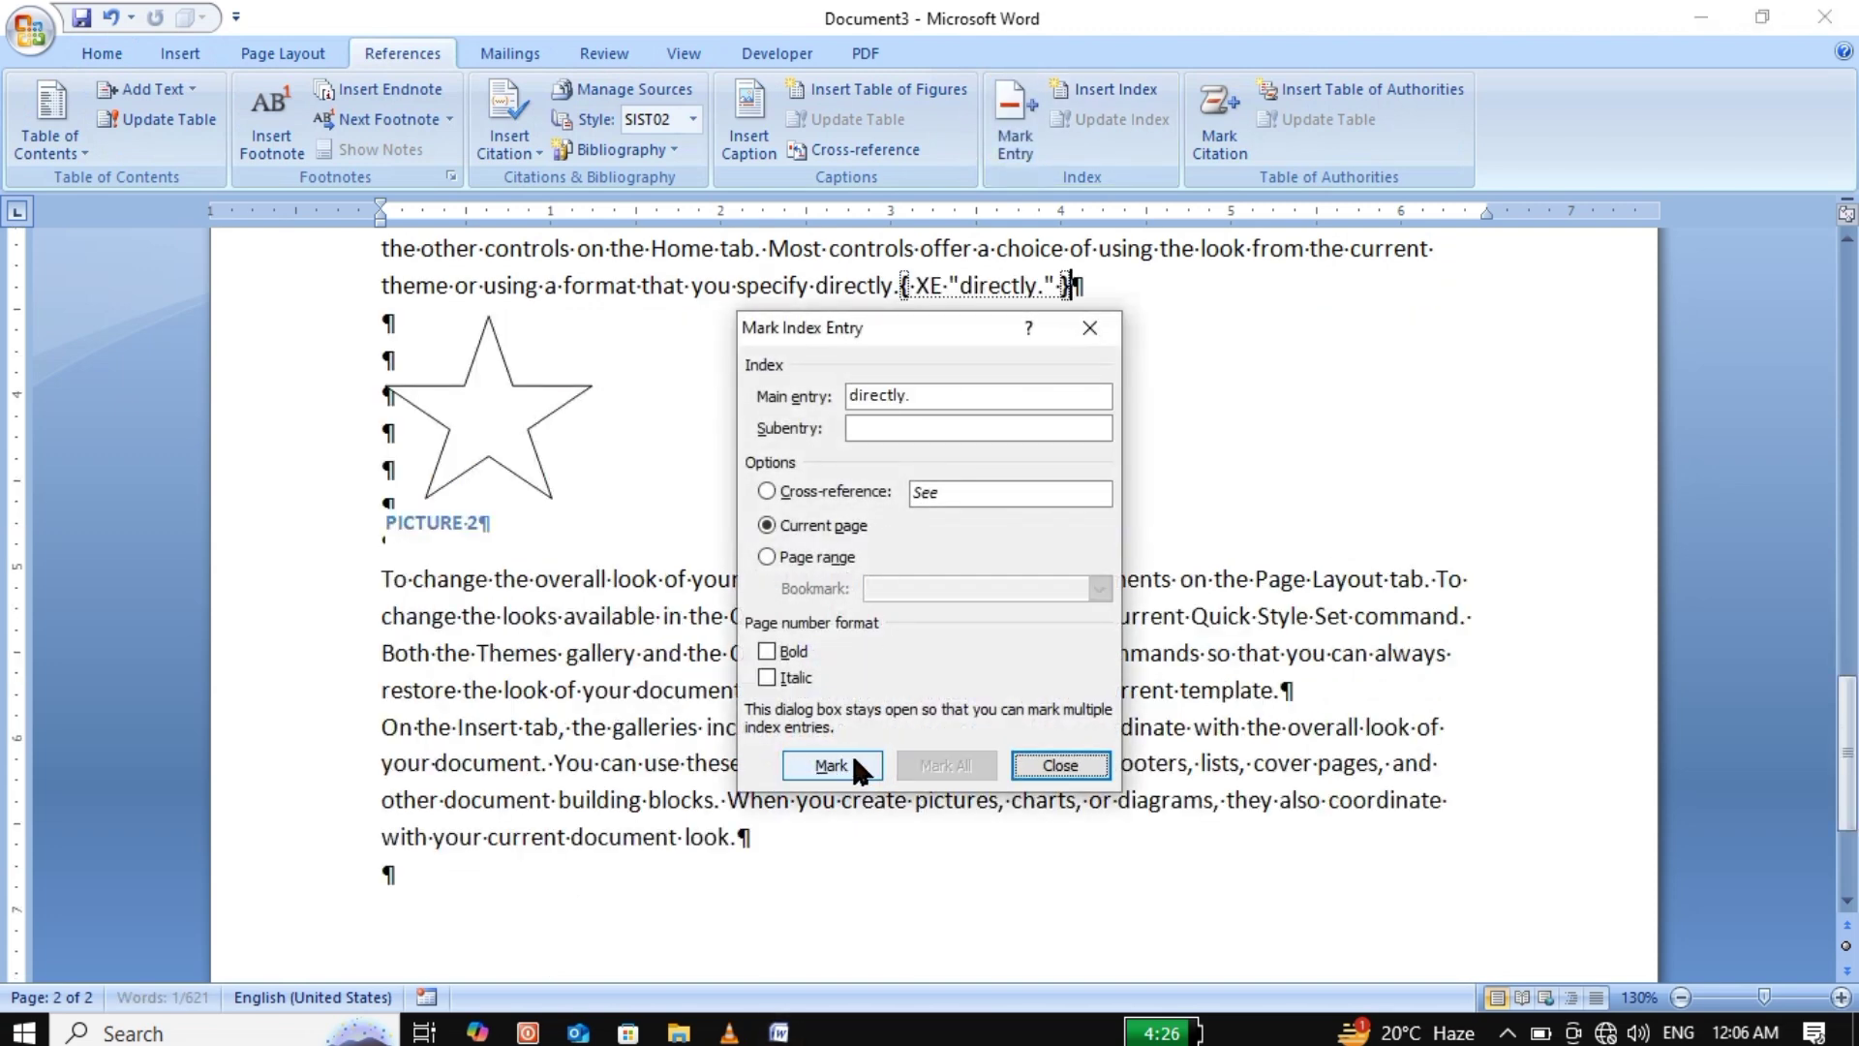
{"action": "left_click", "coordinate": [1060, 766]}
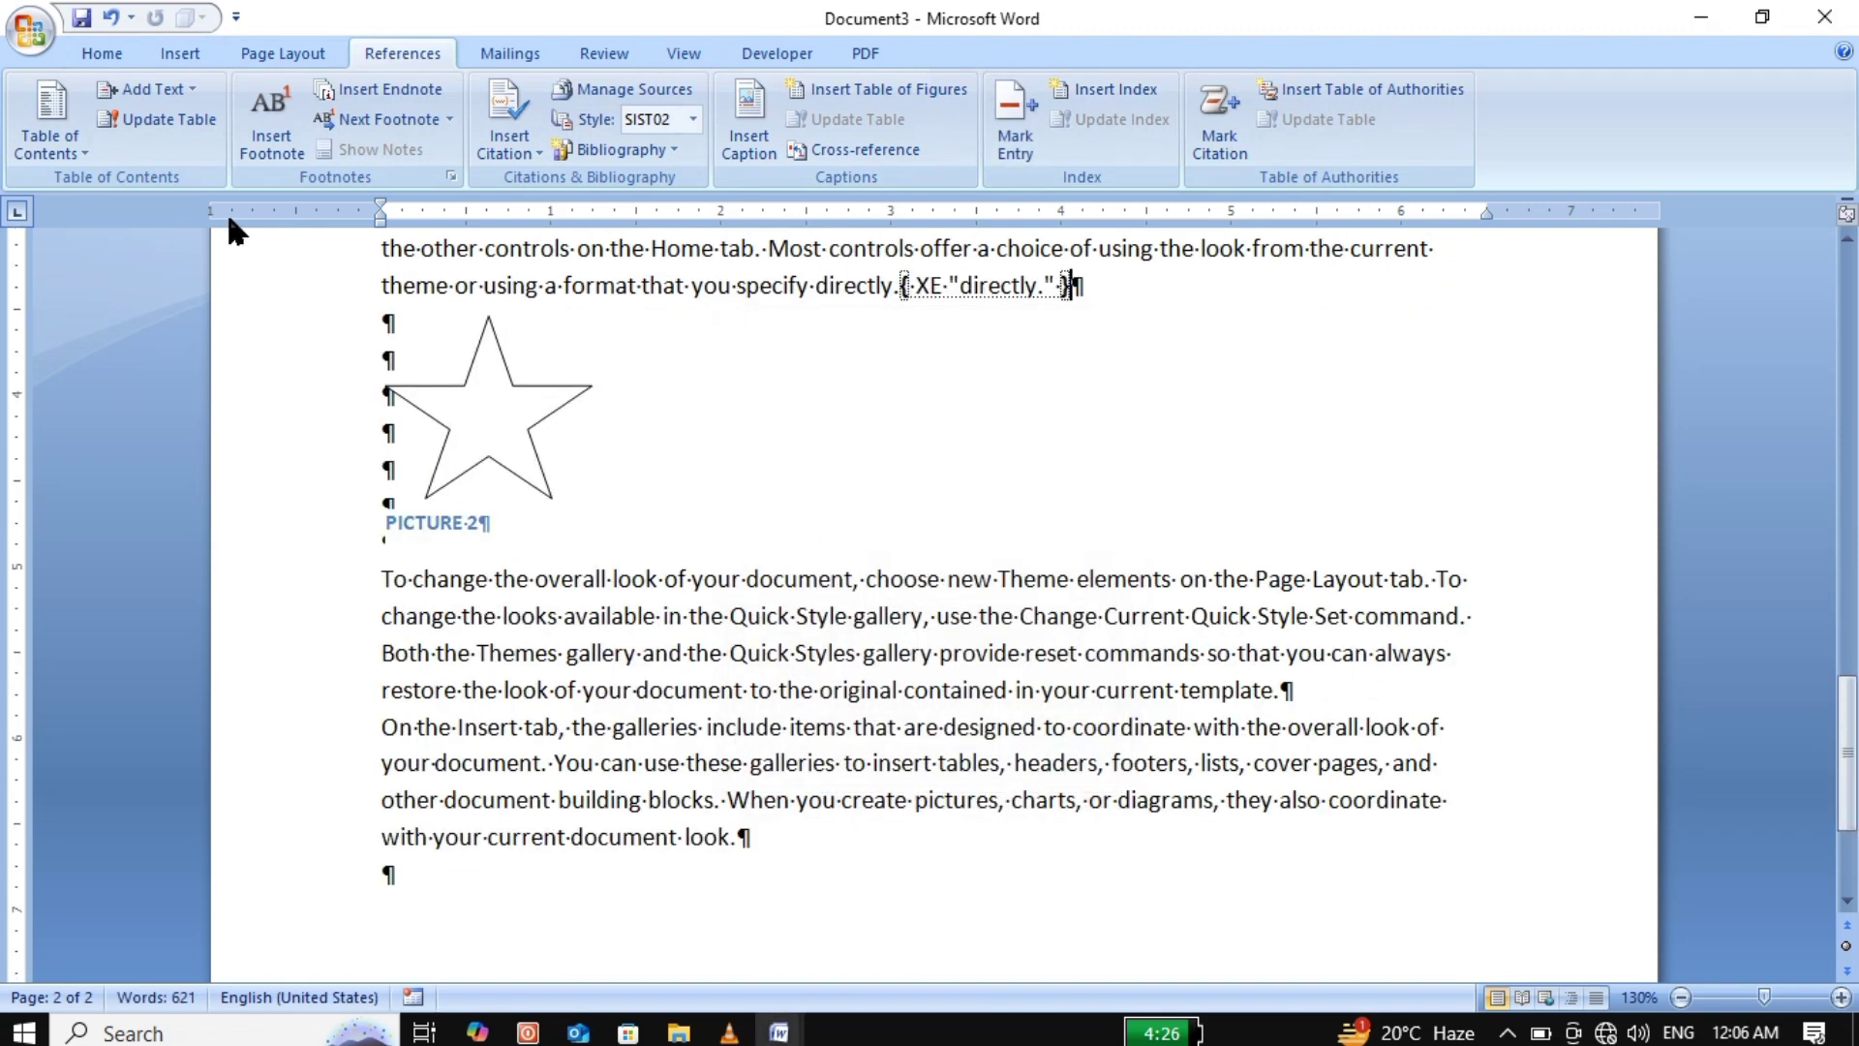
{"action": "left_click", "coordinate": [98, 46]}
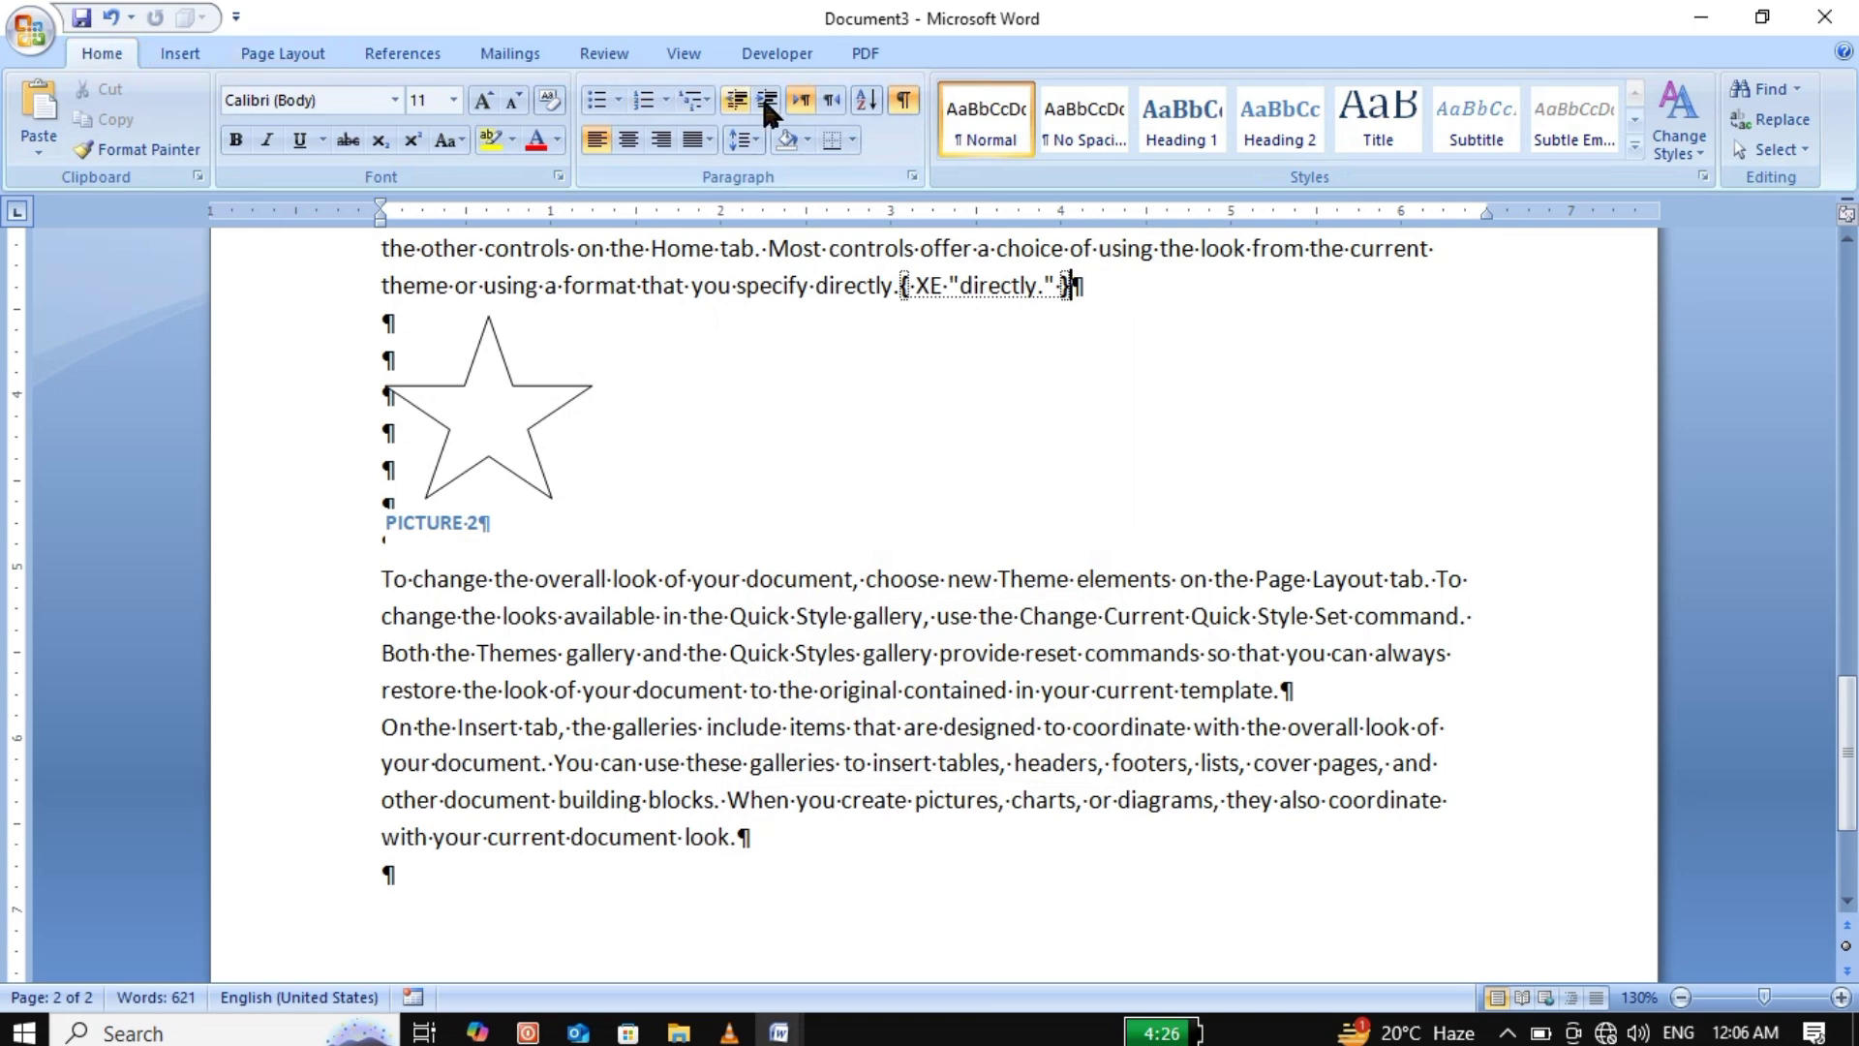
{"action": "left_click", "coordinate": [904, 101]}
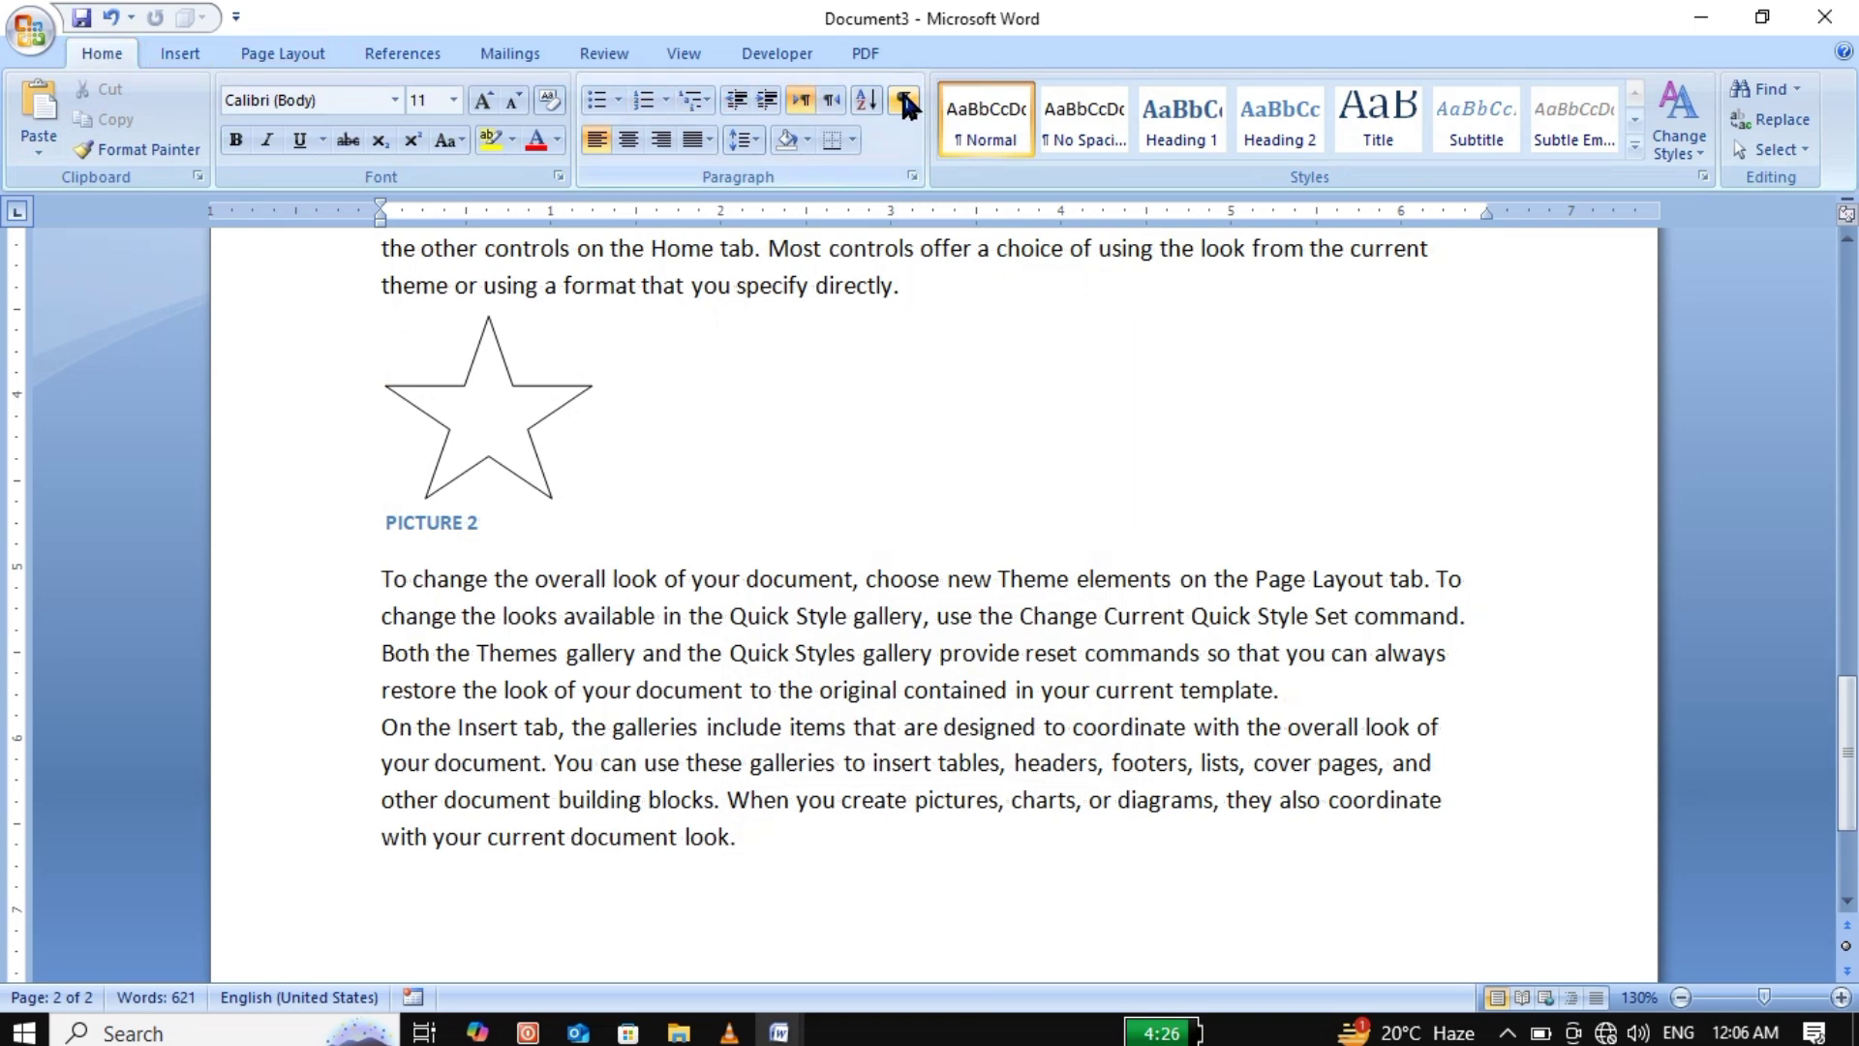
Insert a page break after the document's last paragraph, below the PICTURE 2 text.
{"action": "left_click", "coordinate": [1852, 804]}
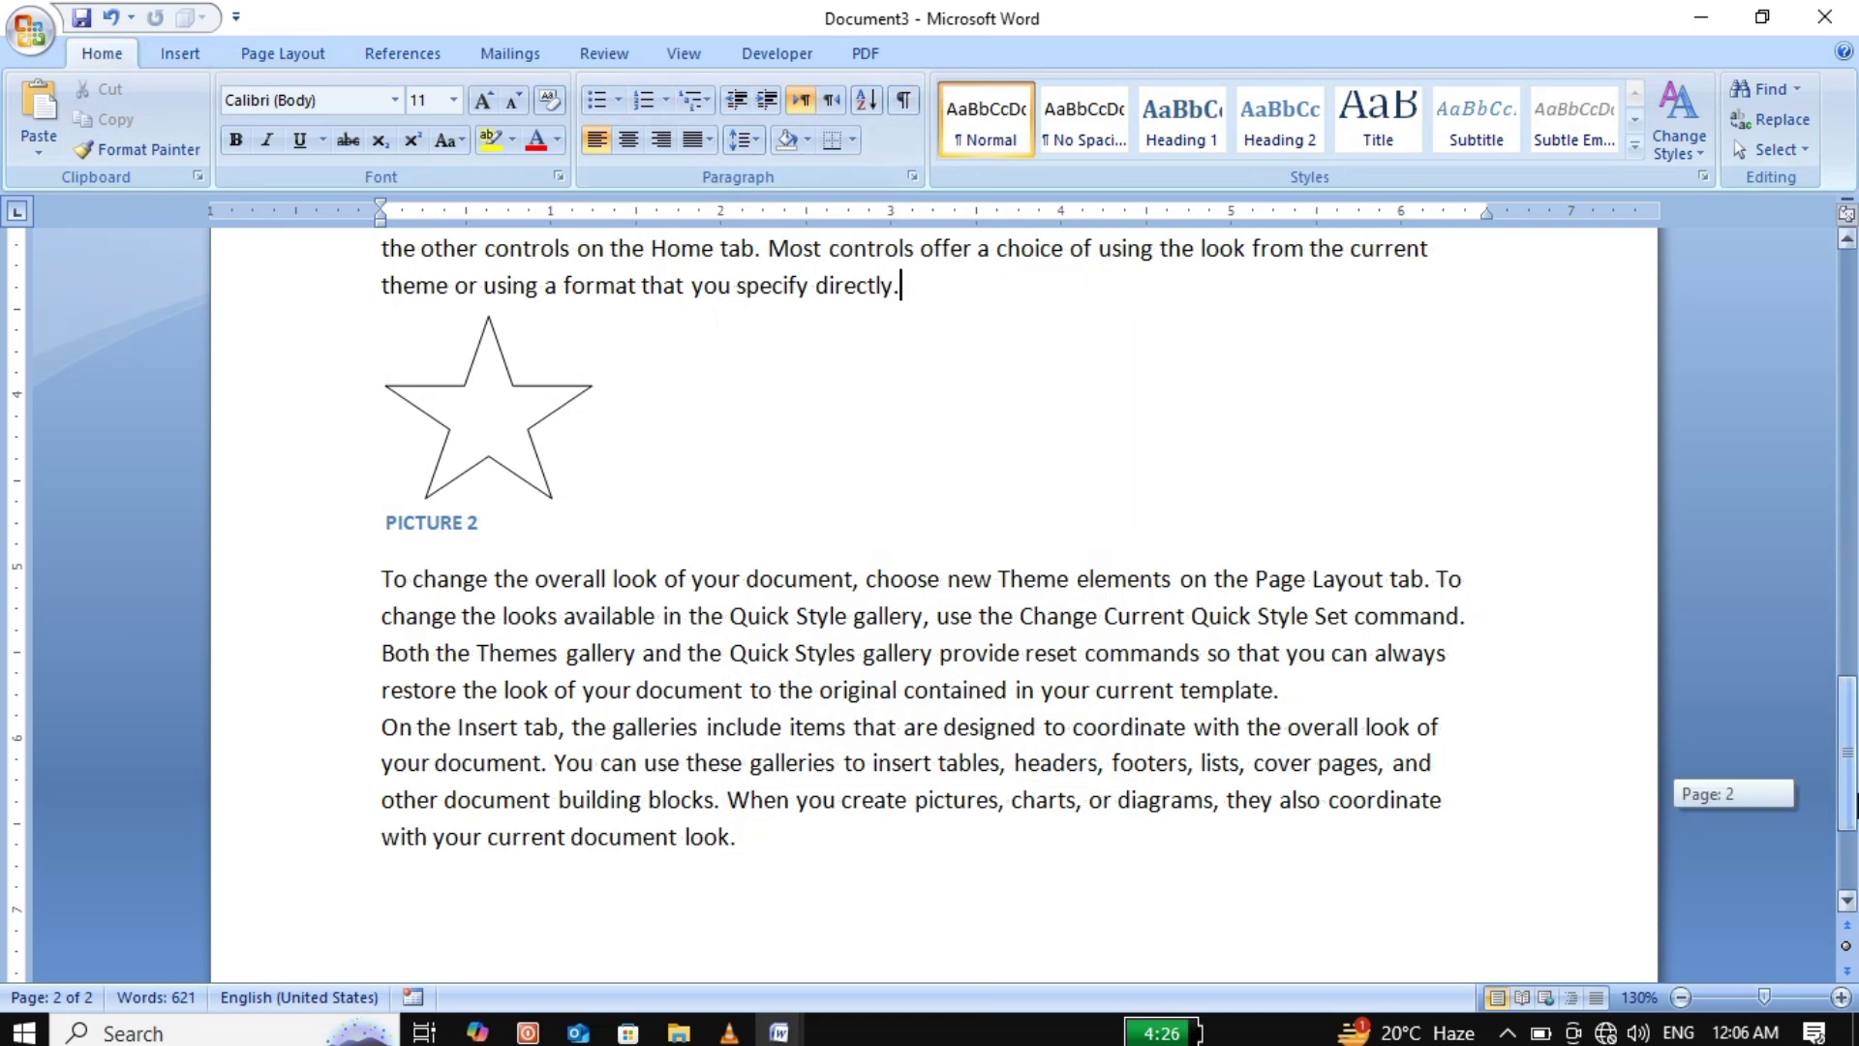
{"action": "left_click_drag", "start_coordinate": [1852, 804], "coordinate": [1851, 865]}
{"action": "left_click", "coordinate": [972, 854]}
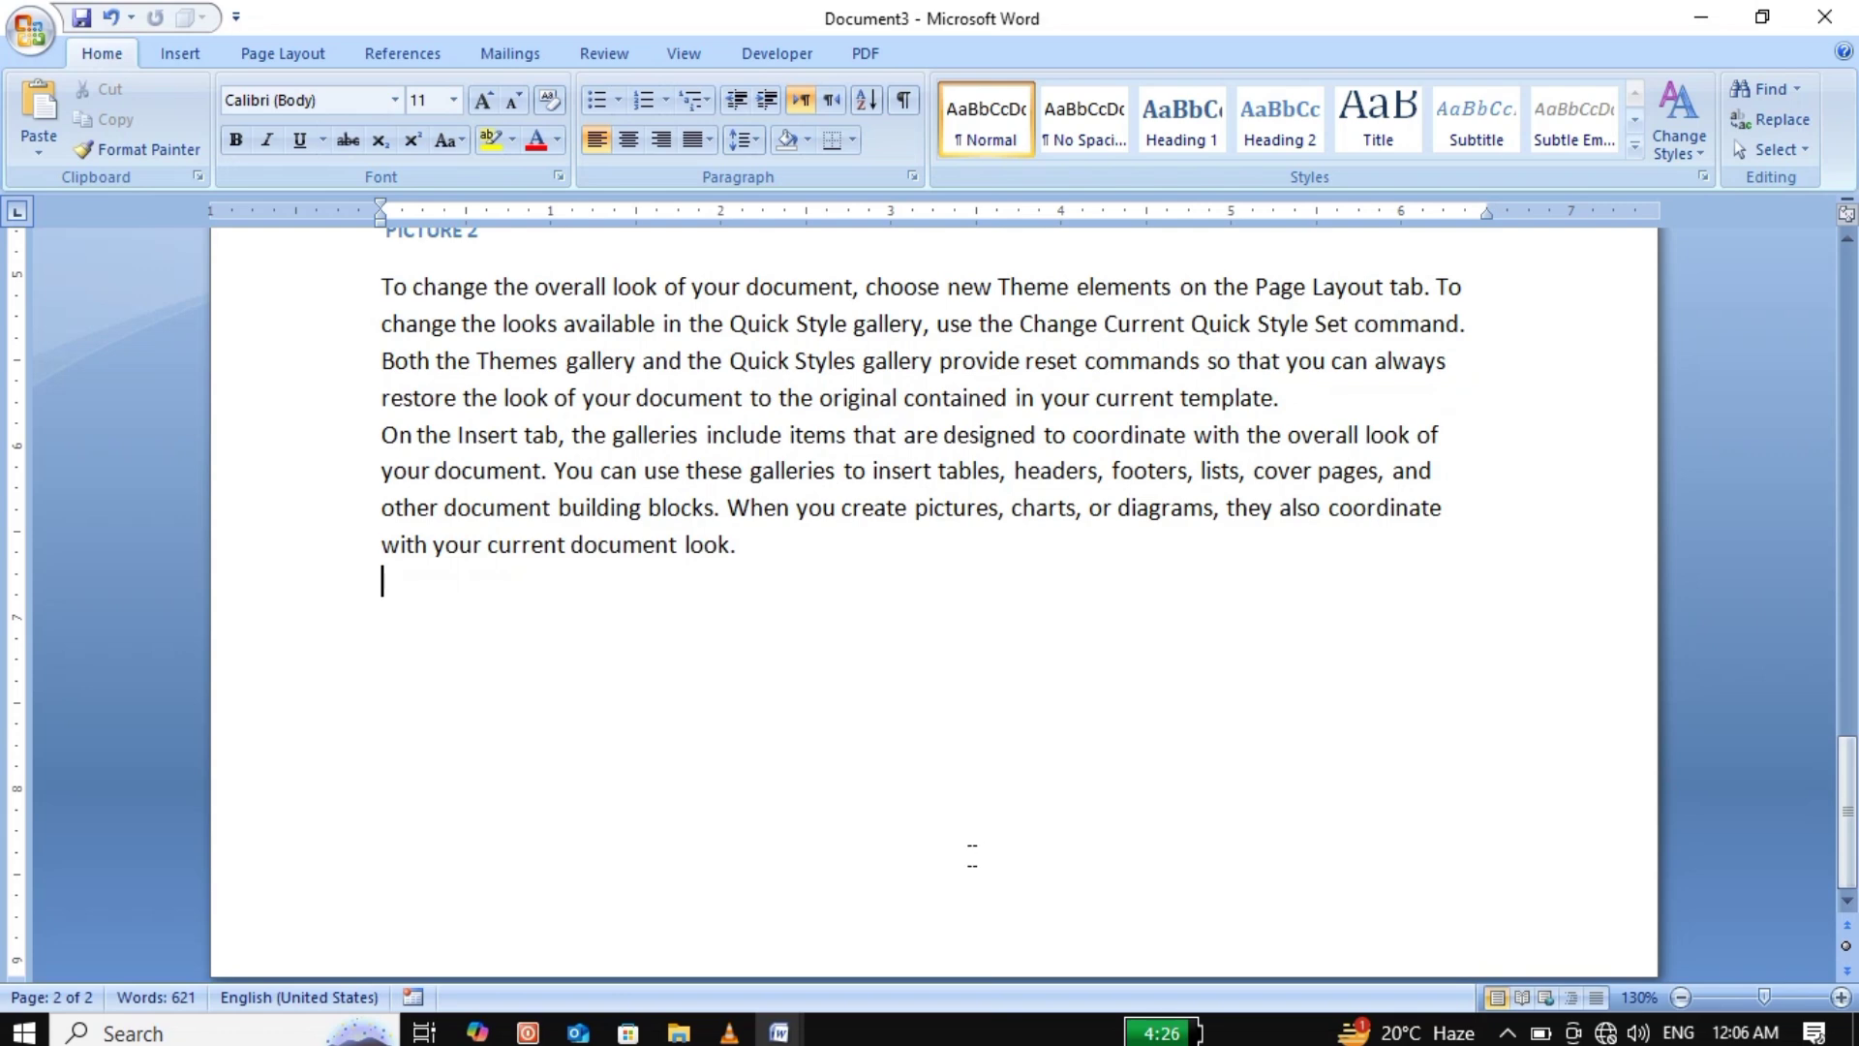
{"action": "key", "text": "ctrl+Return"}
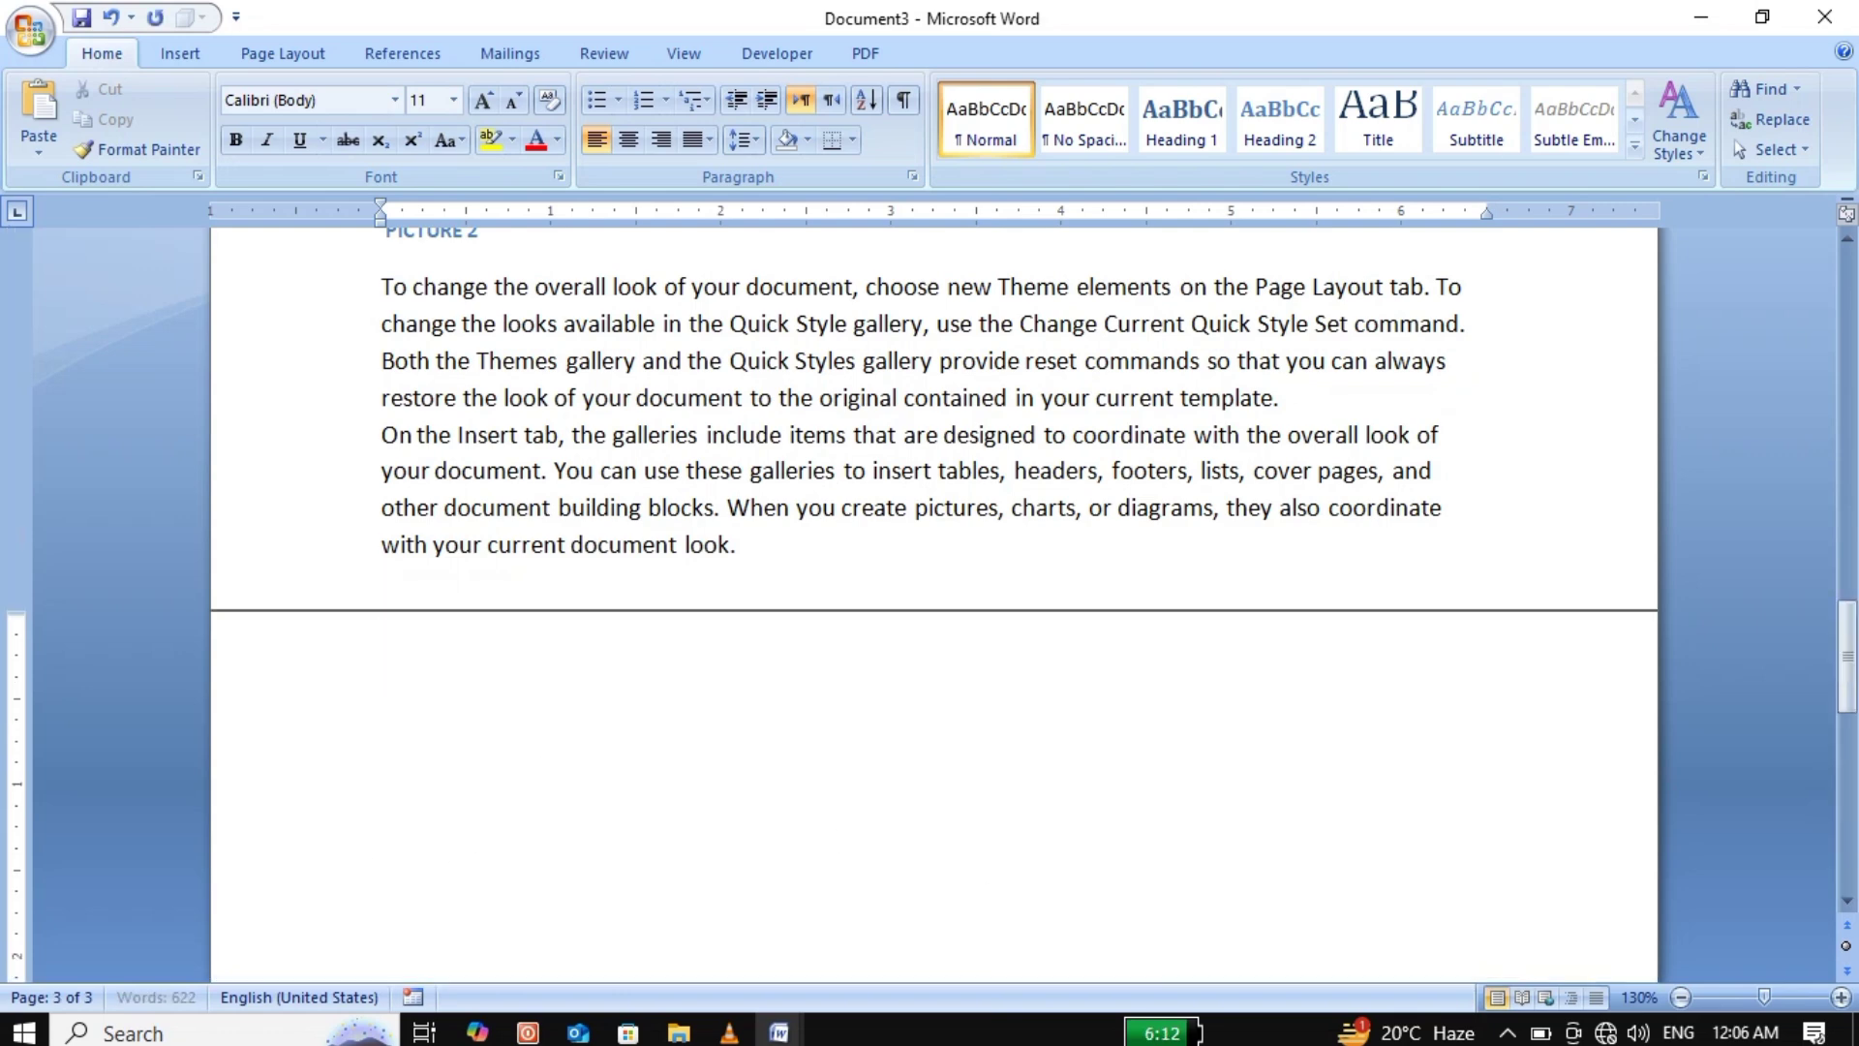
Insert an indented two-column index on the new page using the From template format.
{"action": "left_click", "coordinate": [407, 53]}
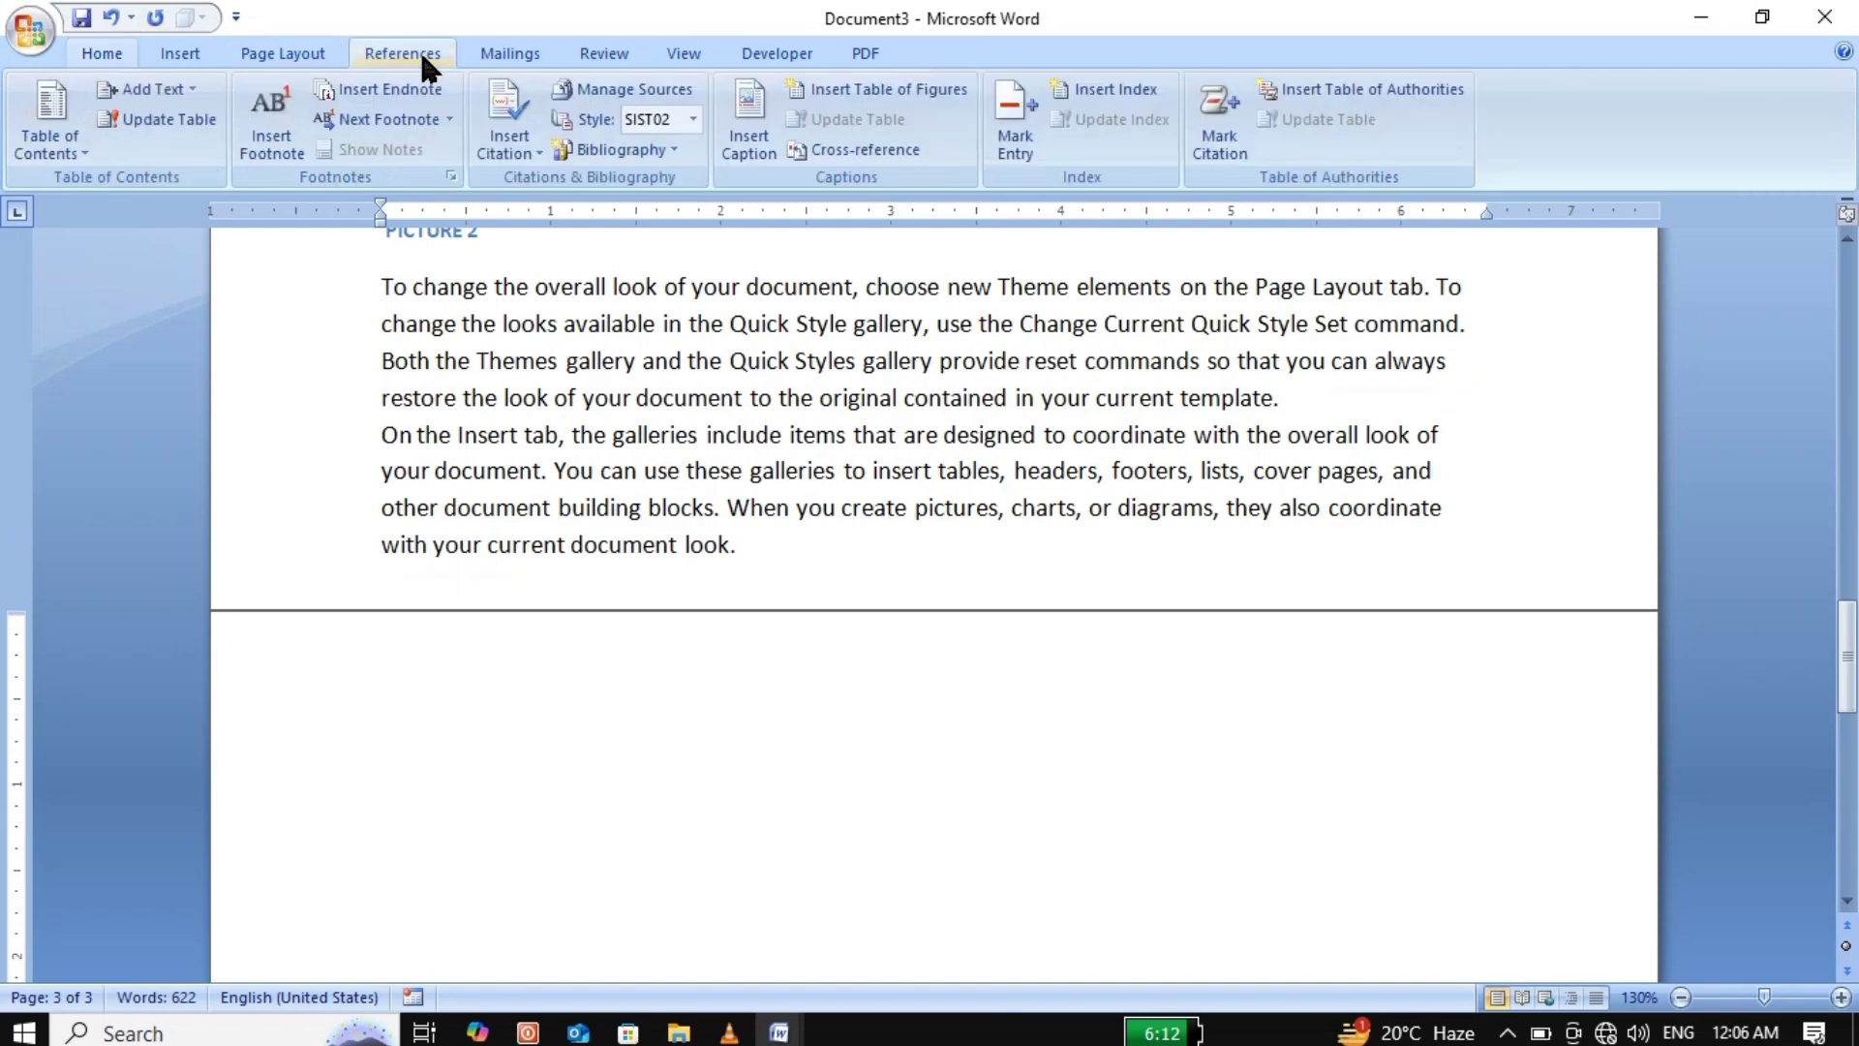
{"action": "left_click", "coordinate": [1131, 92]}
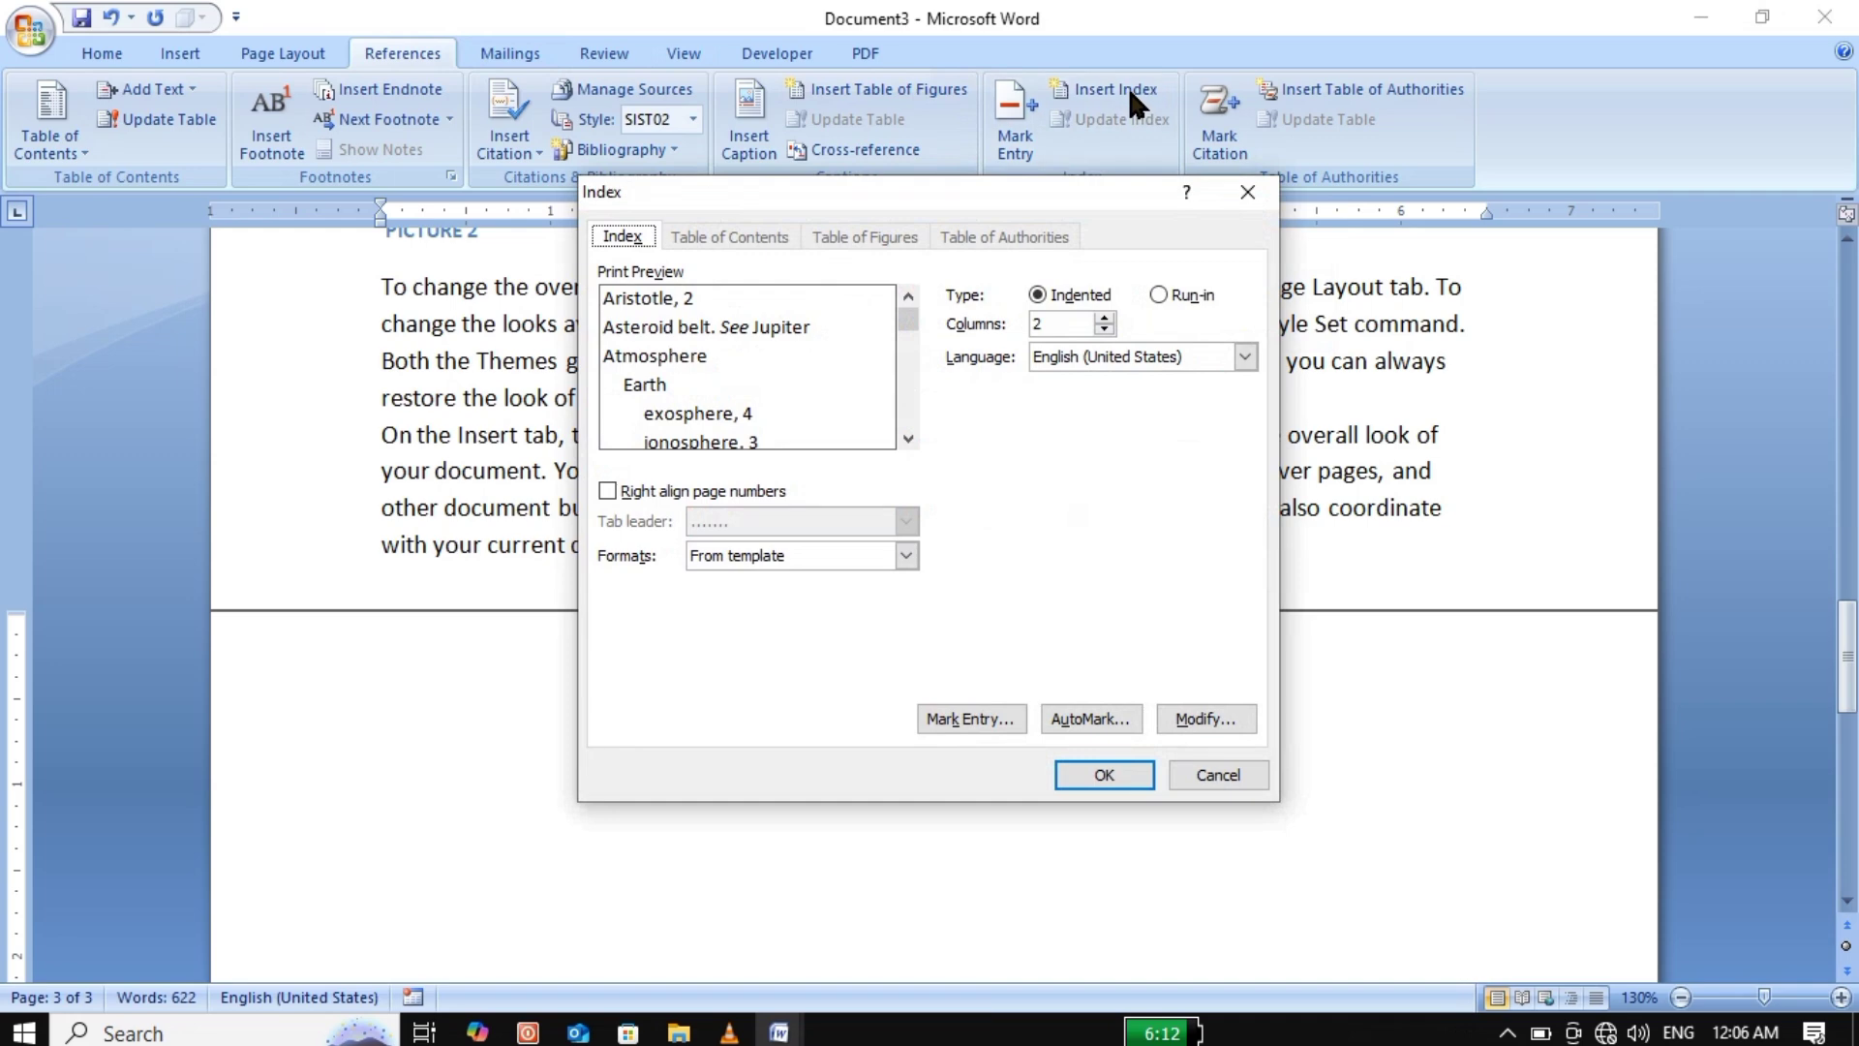
{"action": "left_click", "coordinate": [1106, 772]}
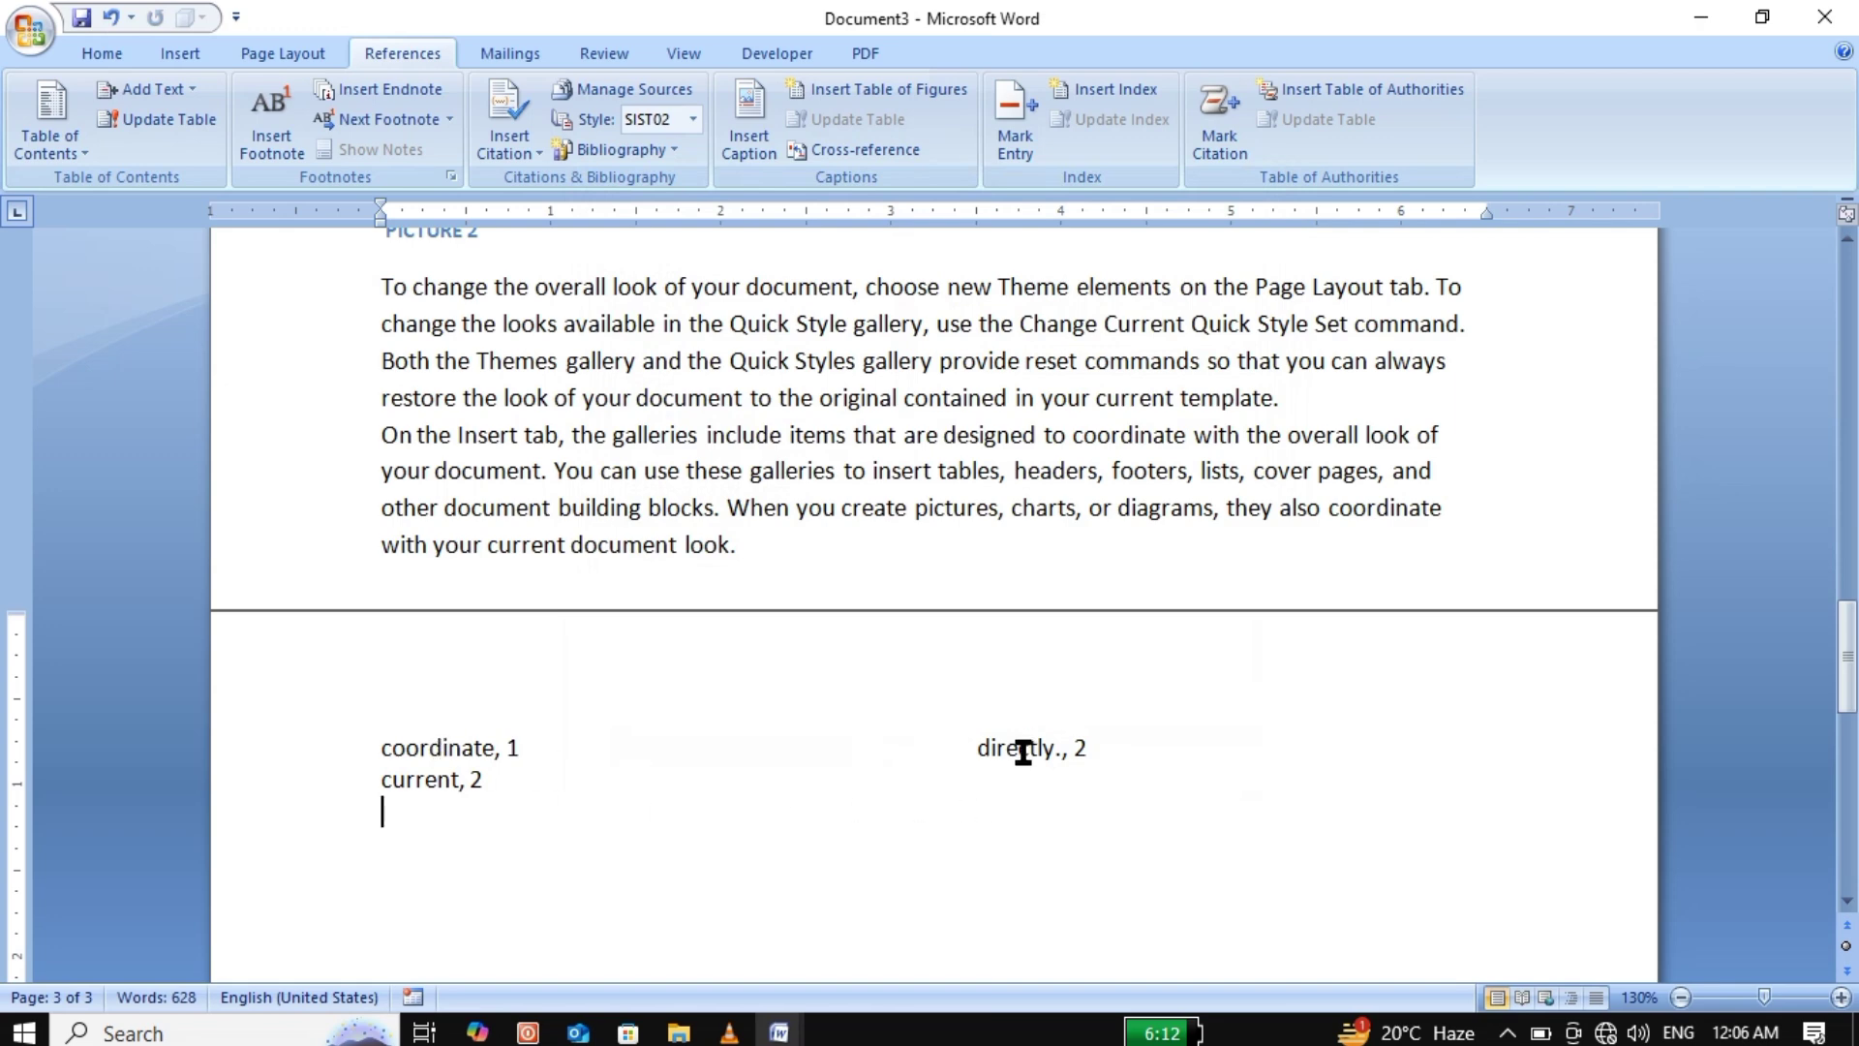
Try to add a break after the "current" entry in the index.
{"action": "left_click", "coordinate": [463, 783]}
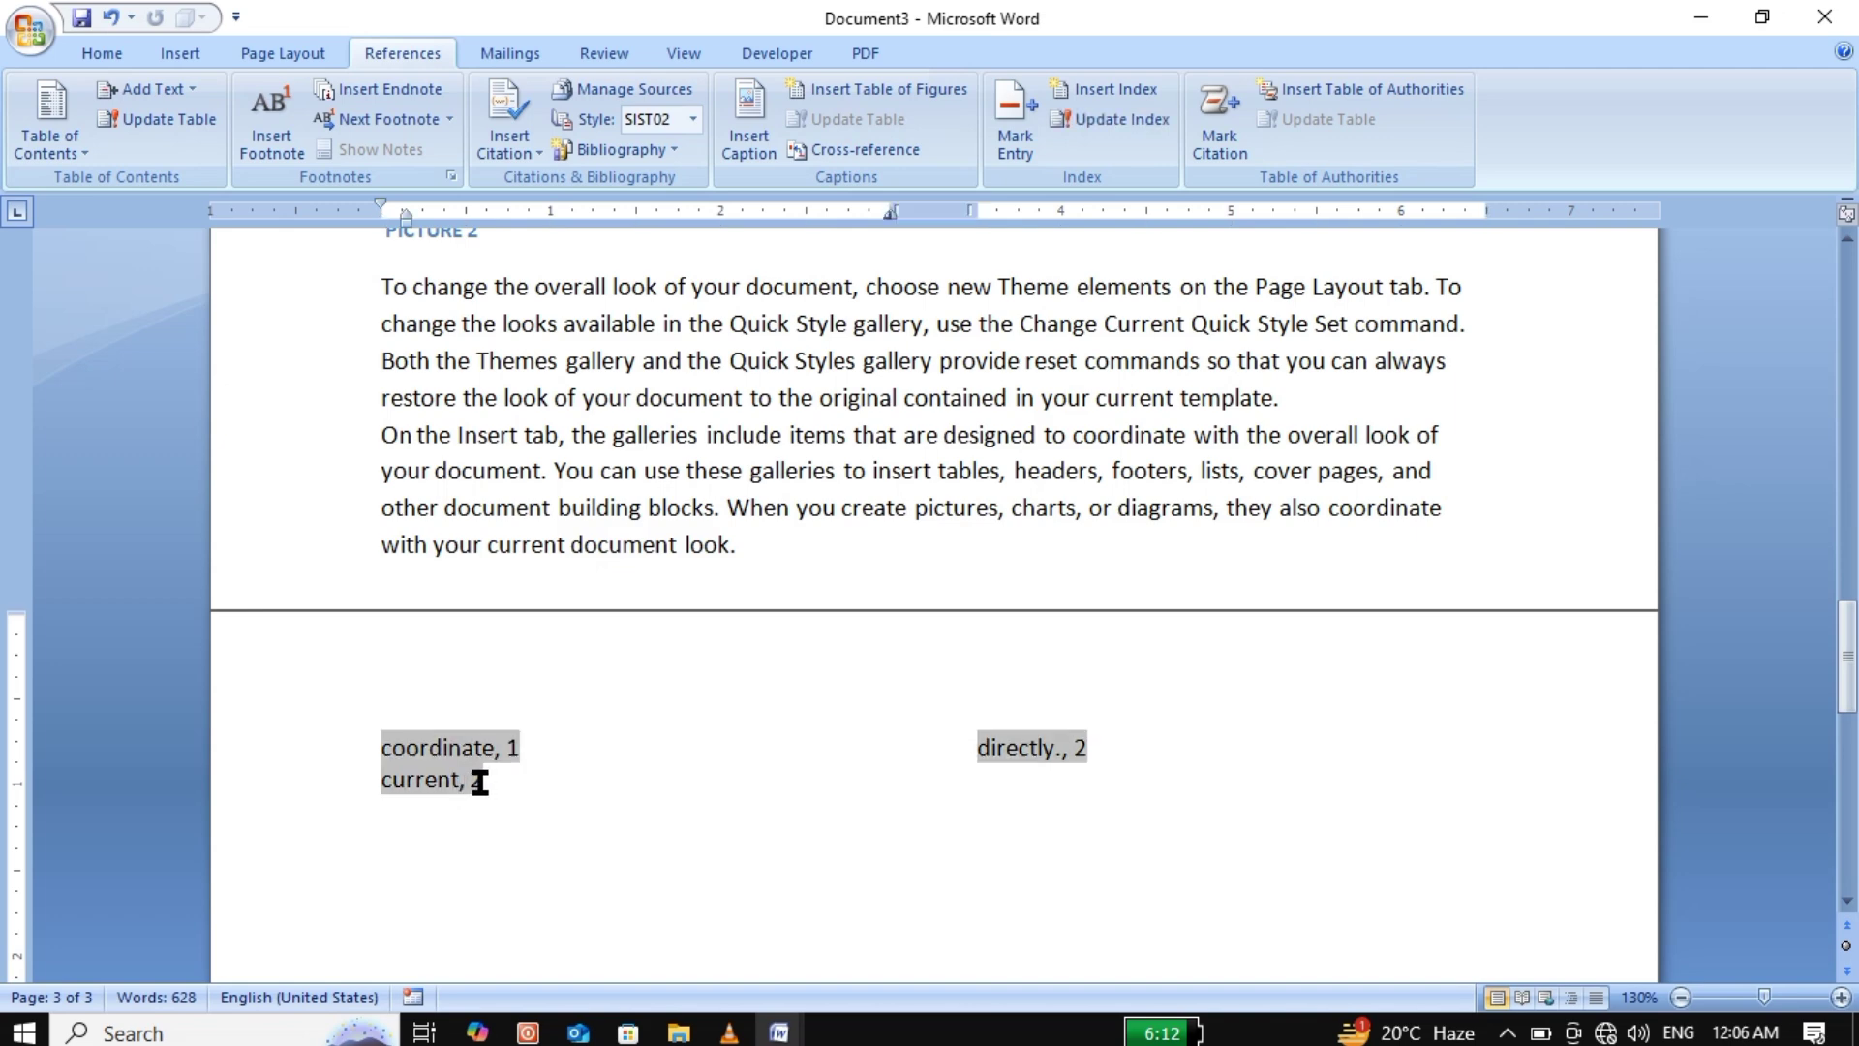
{"action": "triple_click", "coordinate": [479, 783]}
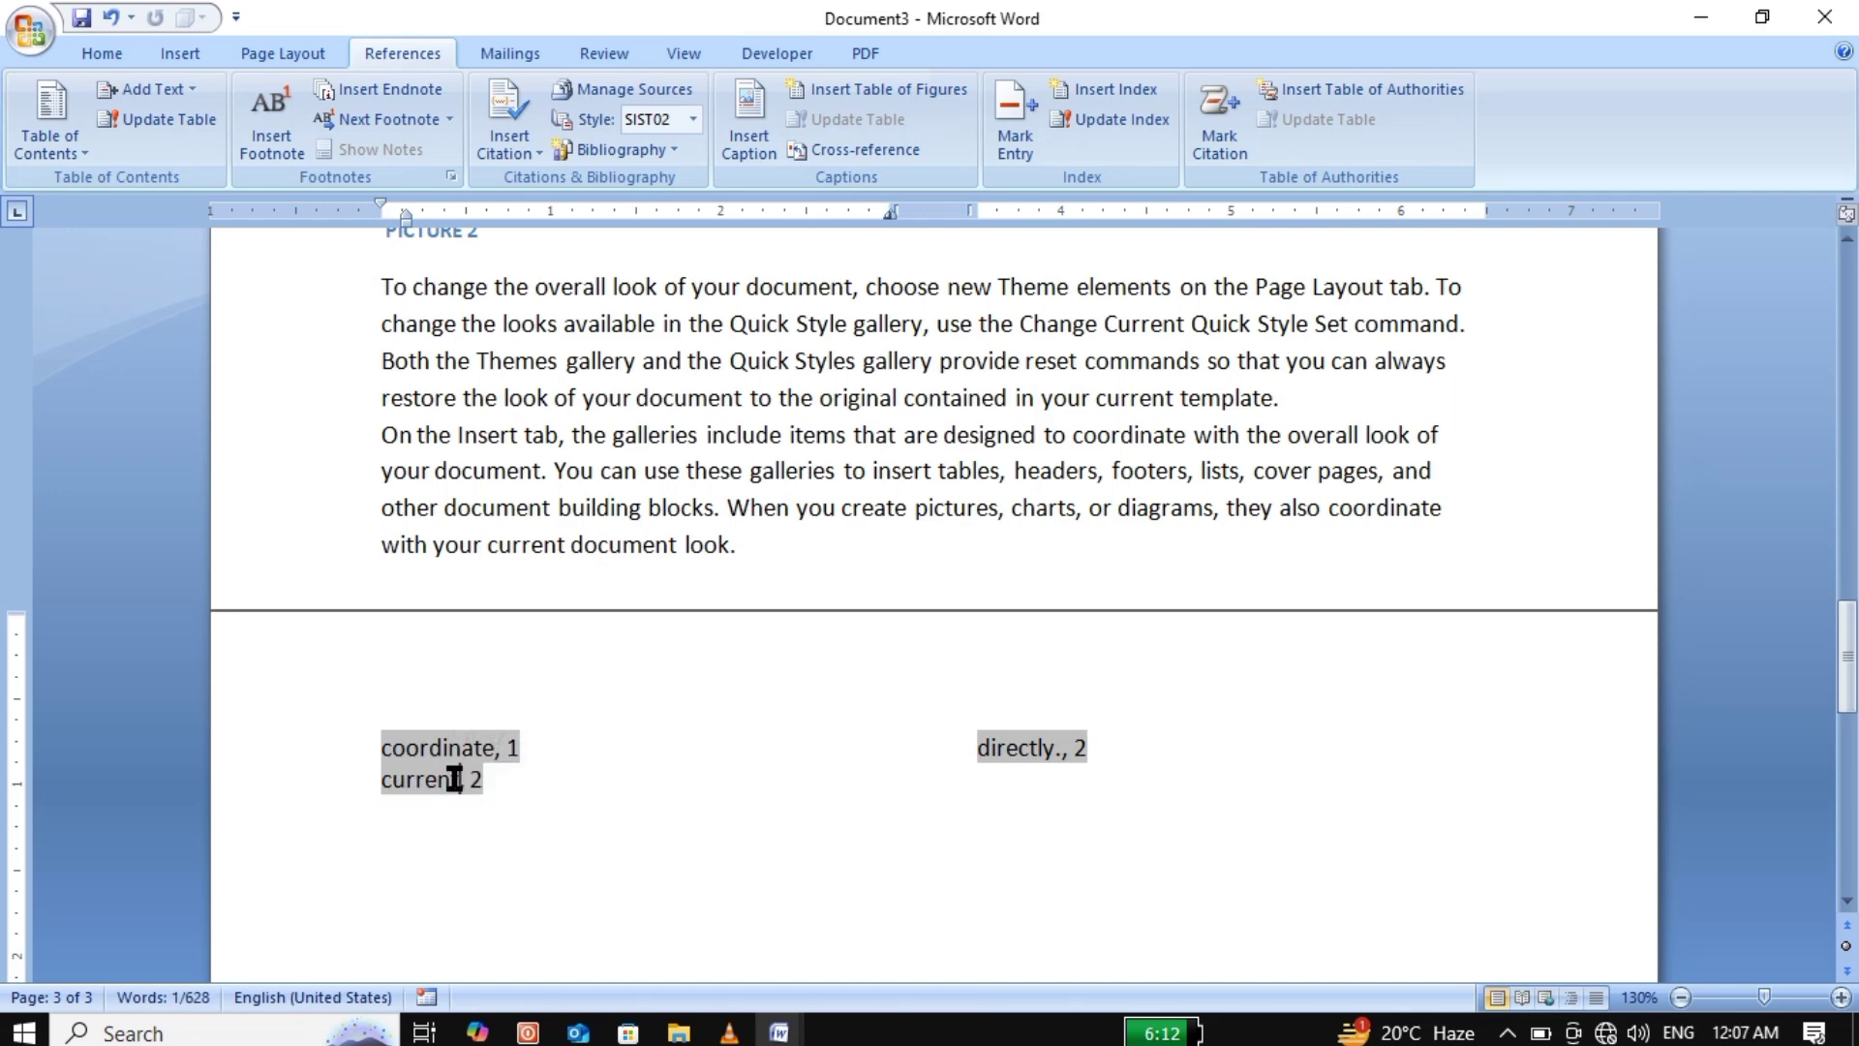
{"action": "left_click", "coordinate": [461, 780]}
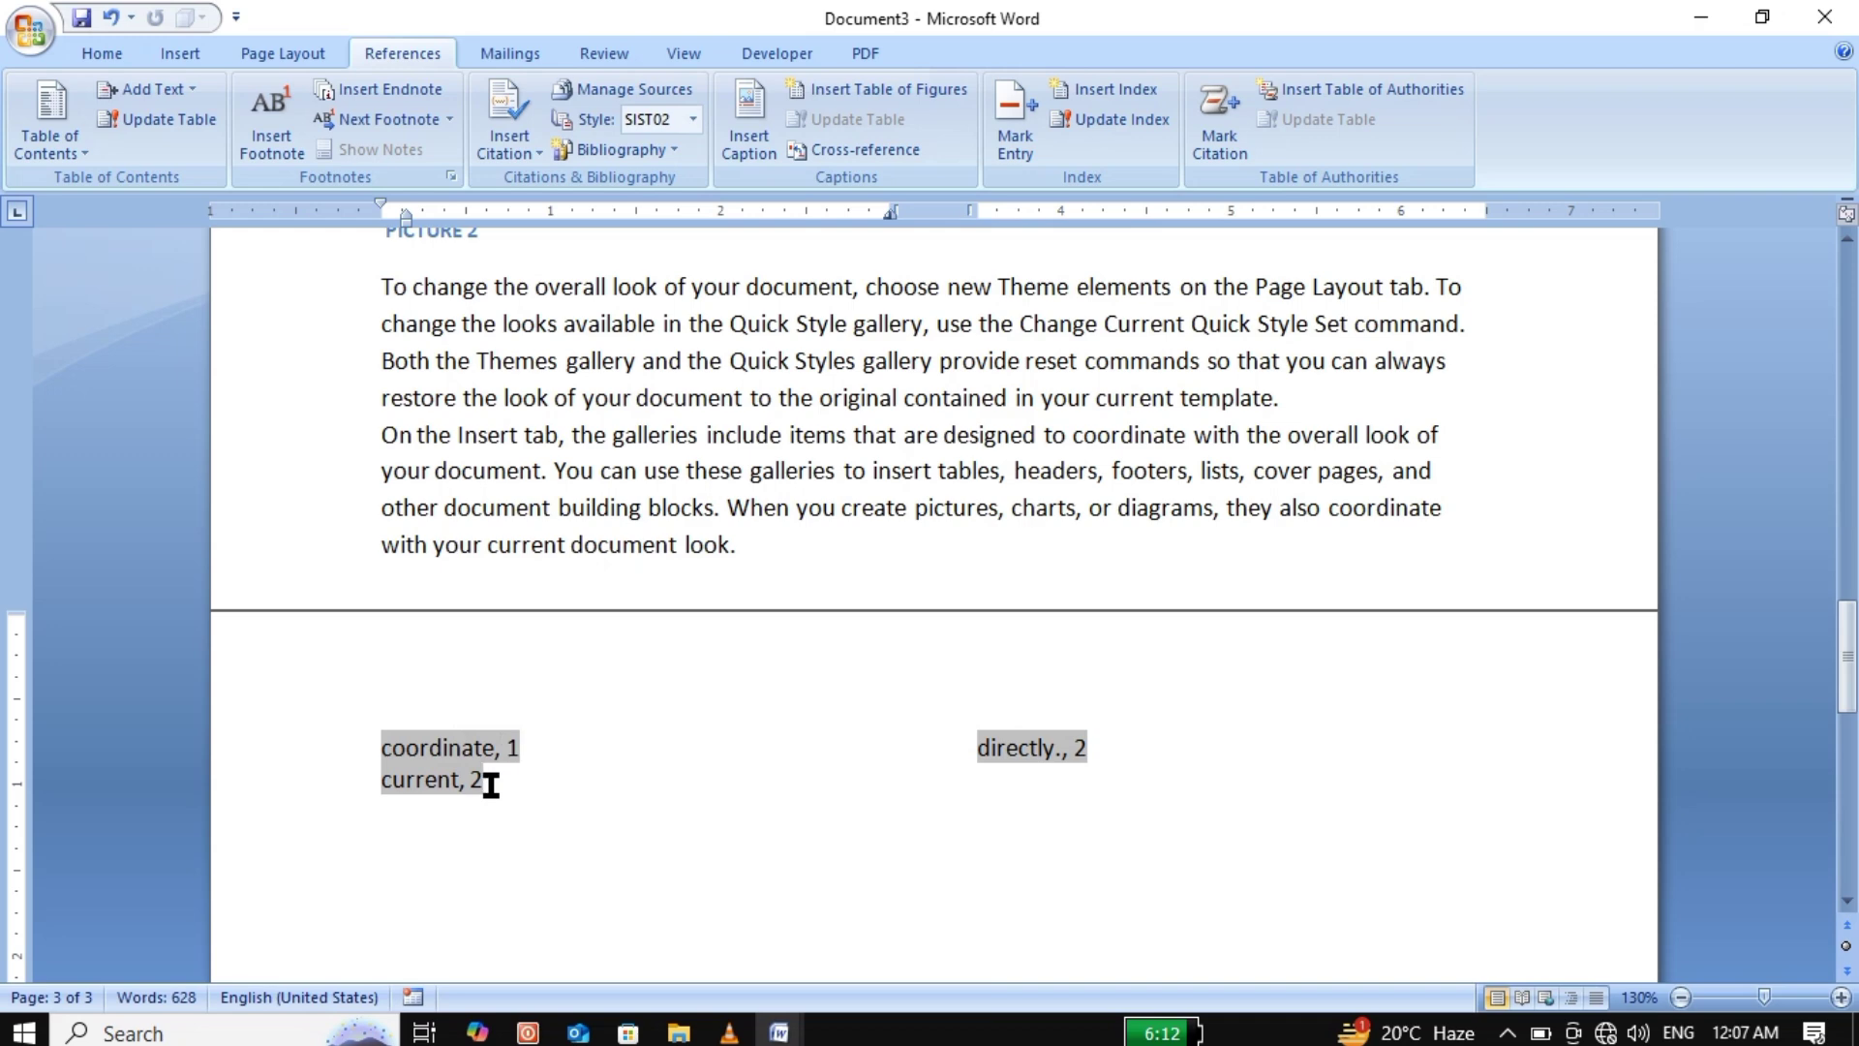
{"action": "key", "text": "Return"}
{"action": "key", "text": "ctrl+shift+Return"}
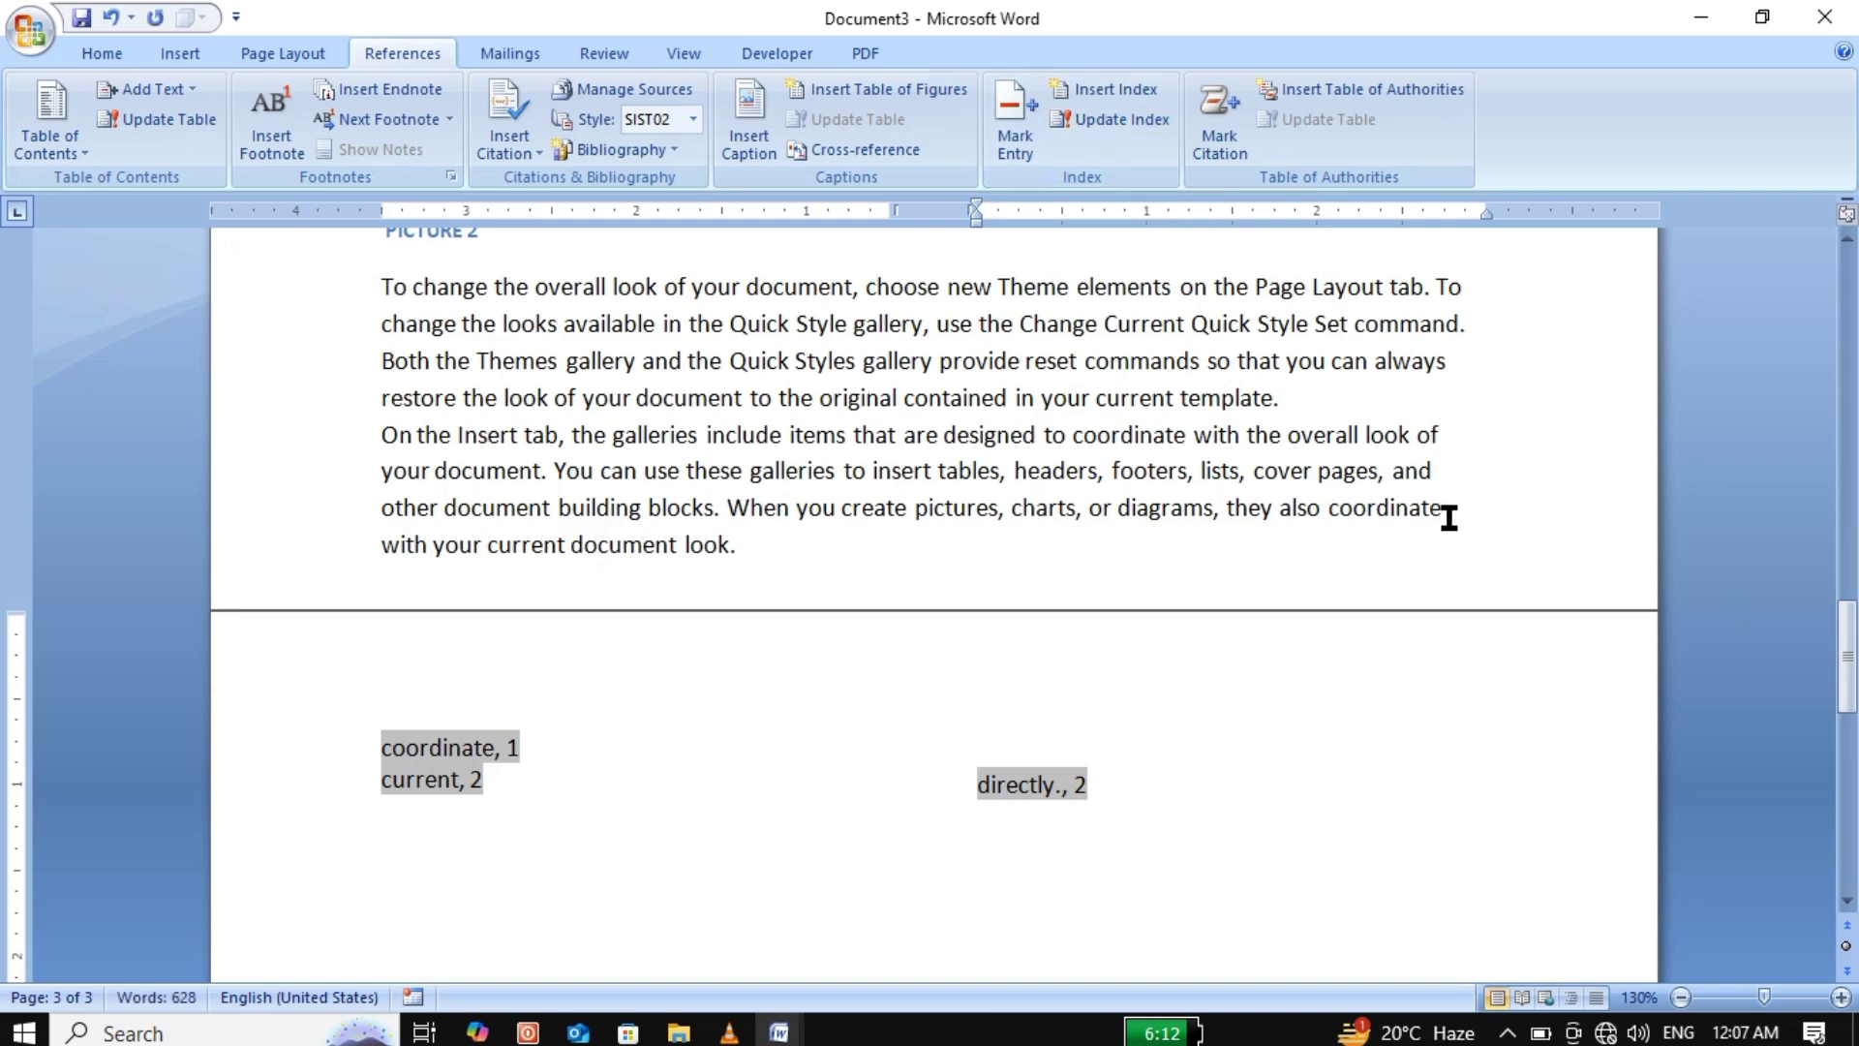
Mark "look." at the end of page 2's last paragraph as an index entry and hide the formatting marks.
{"action": "left_click", "coordinate": [790, 554]}
{"action": "left_click_drag", "start_coordinate": [738, 547], "coordinate": [685, 552]}
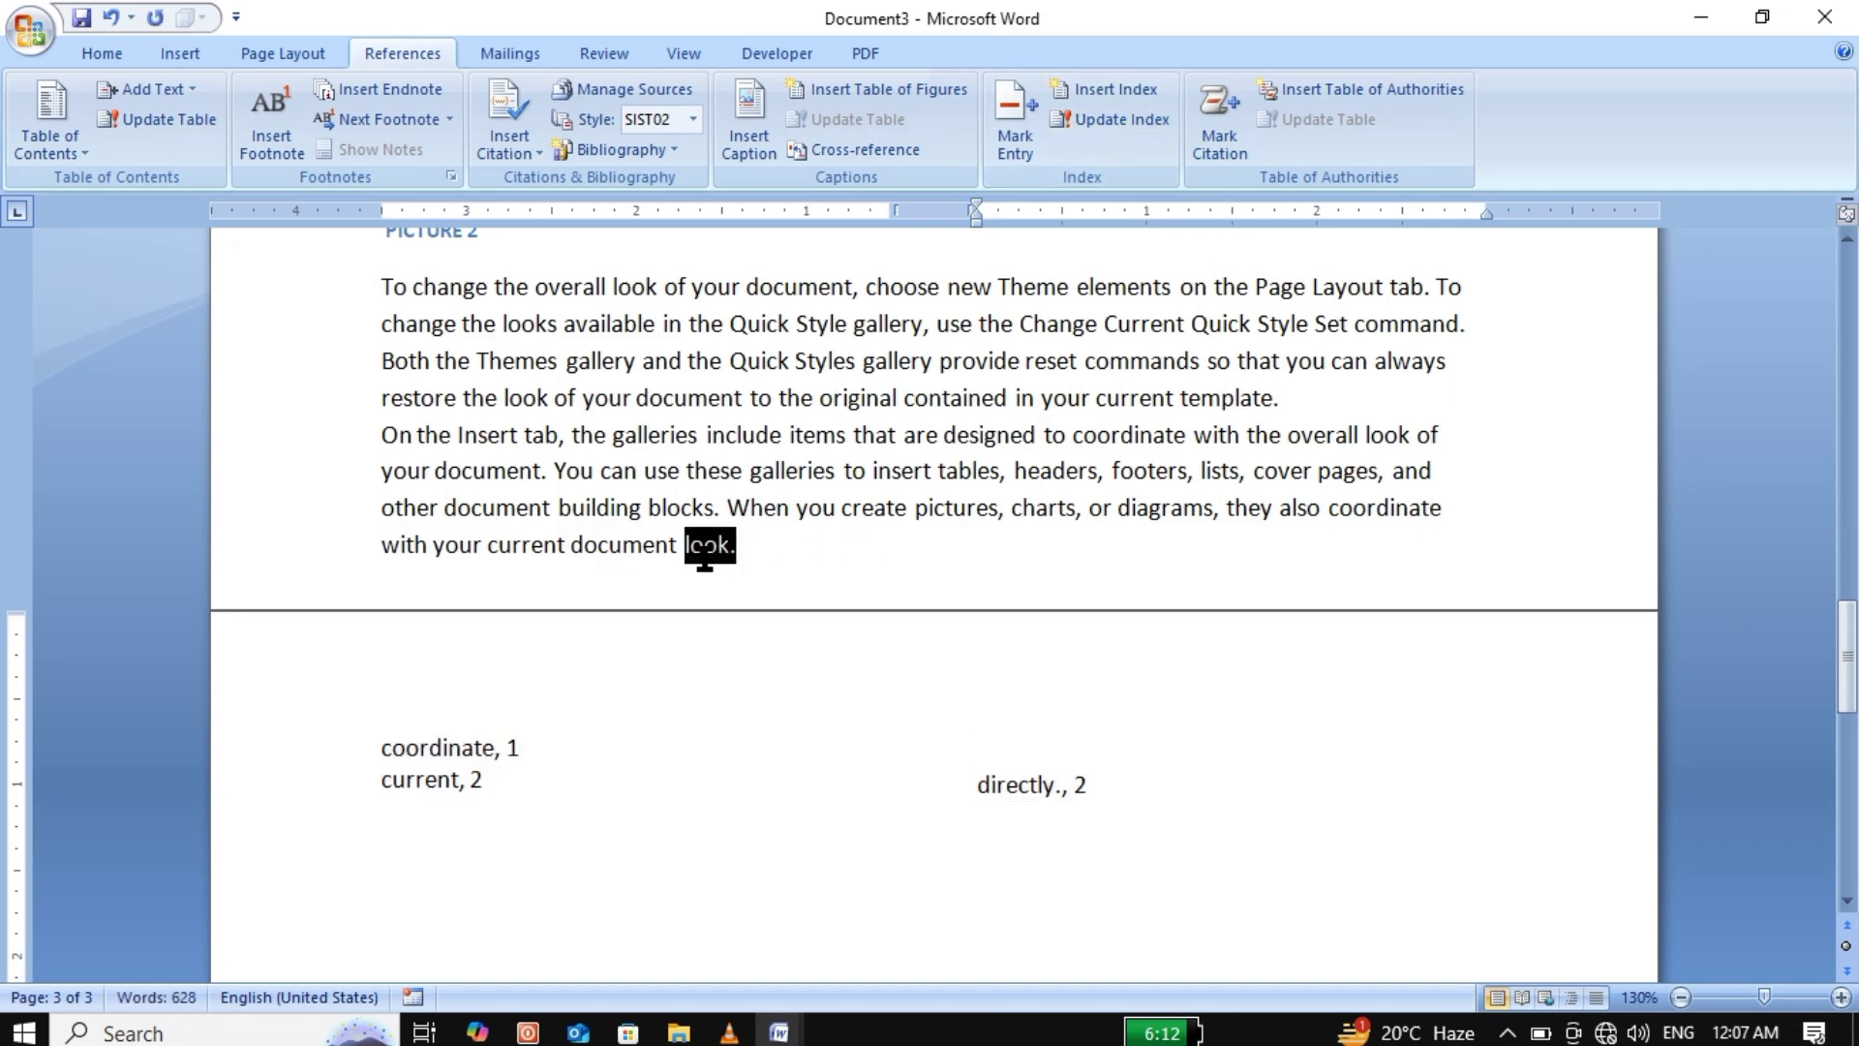
{"action": "left_click", "coordinate": [1015, 121]}
{"action": "left_click", "coordinate": [831, 701]}
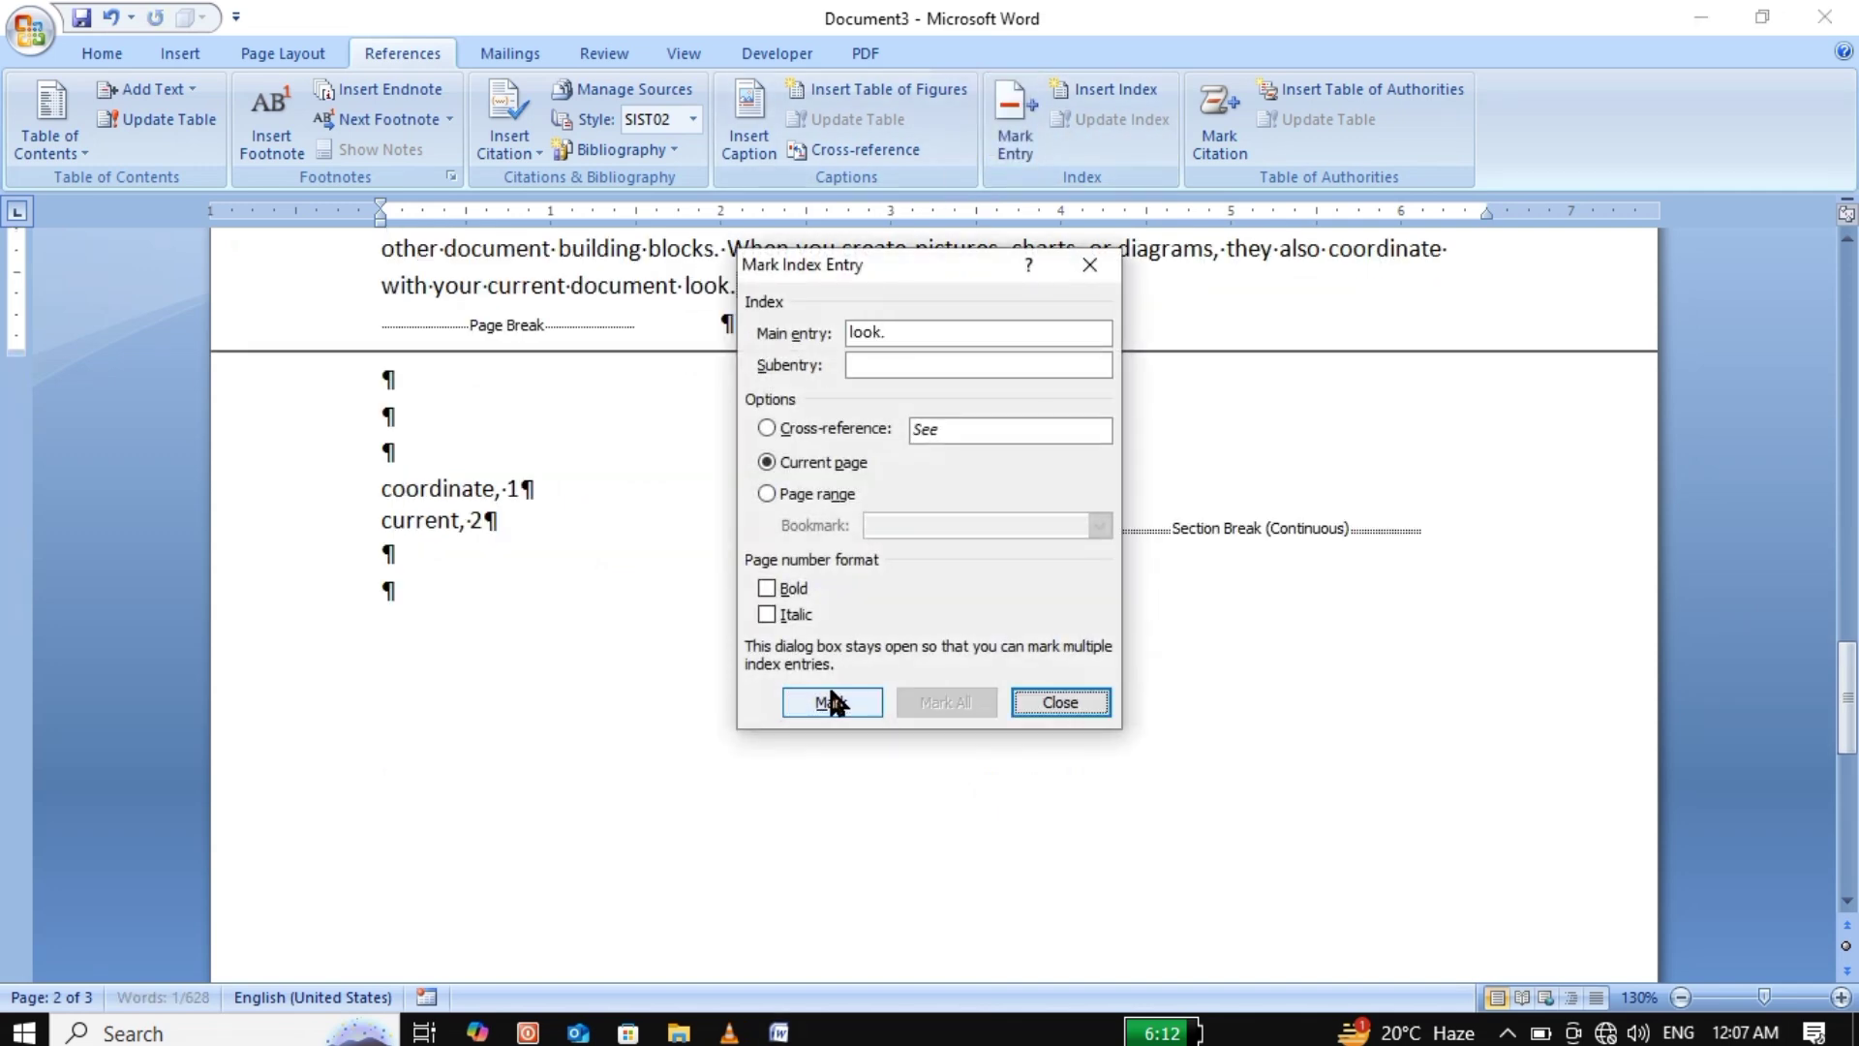
{"action": "left_click", "coordinate": [103, 52]}
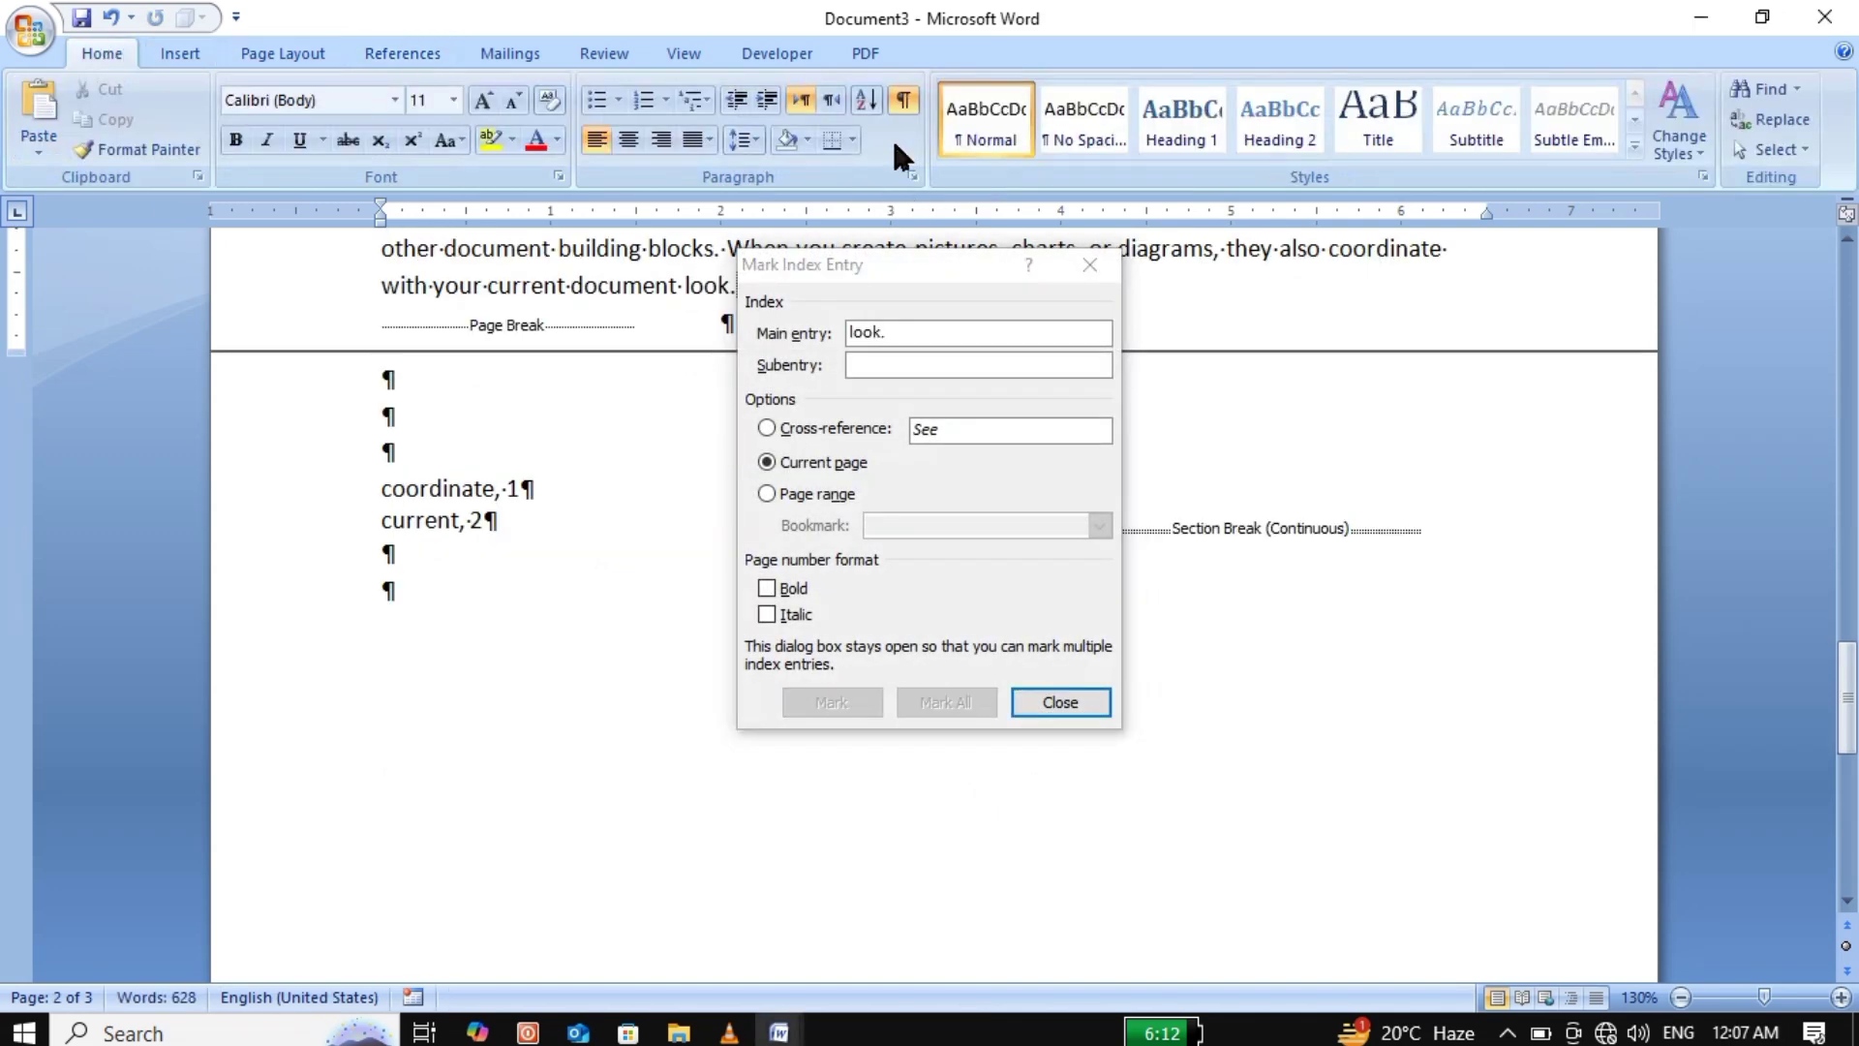
{"action": "left_click", "coordinate": [905, 101]}
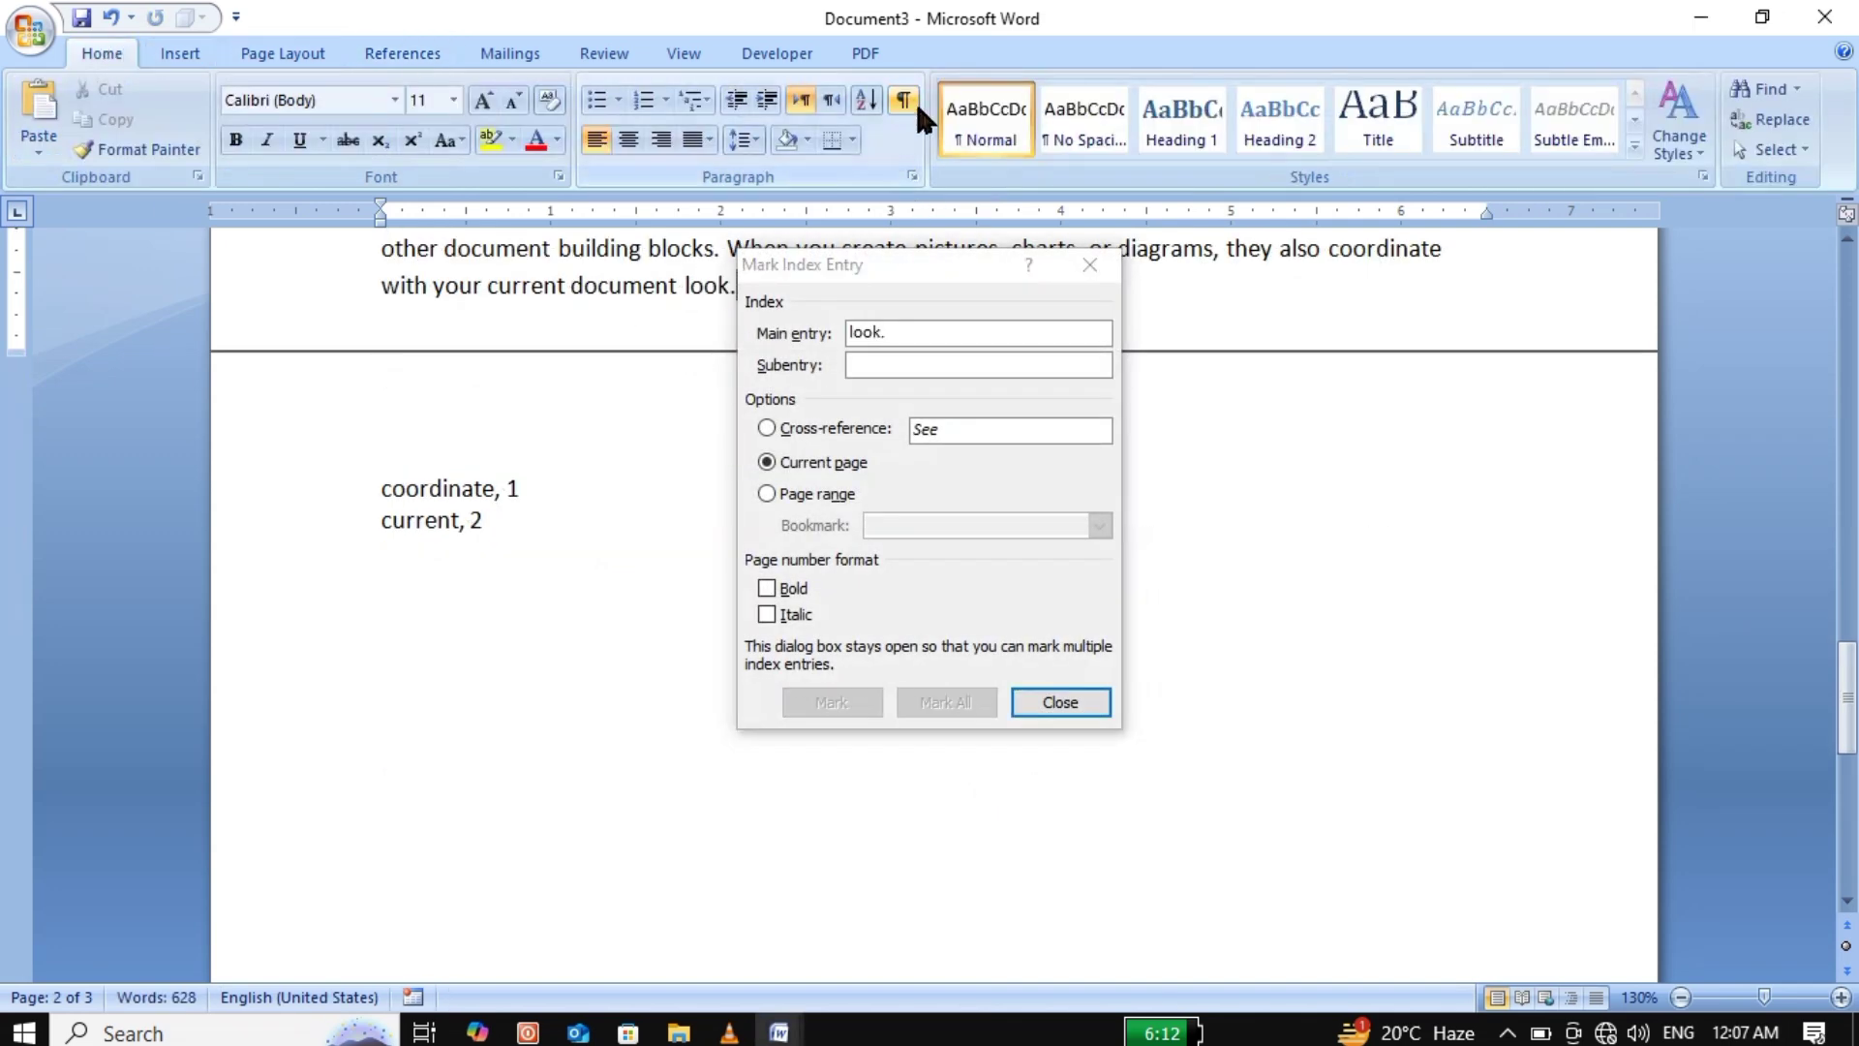
{"action": "left_click", "coordinate": [1050, 697]}
{"action": "left_click", "coordinate": [1044, 694]}
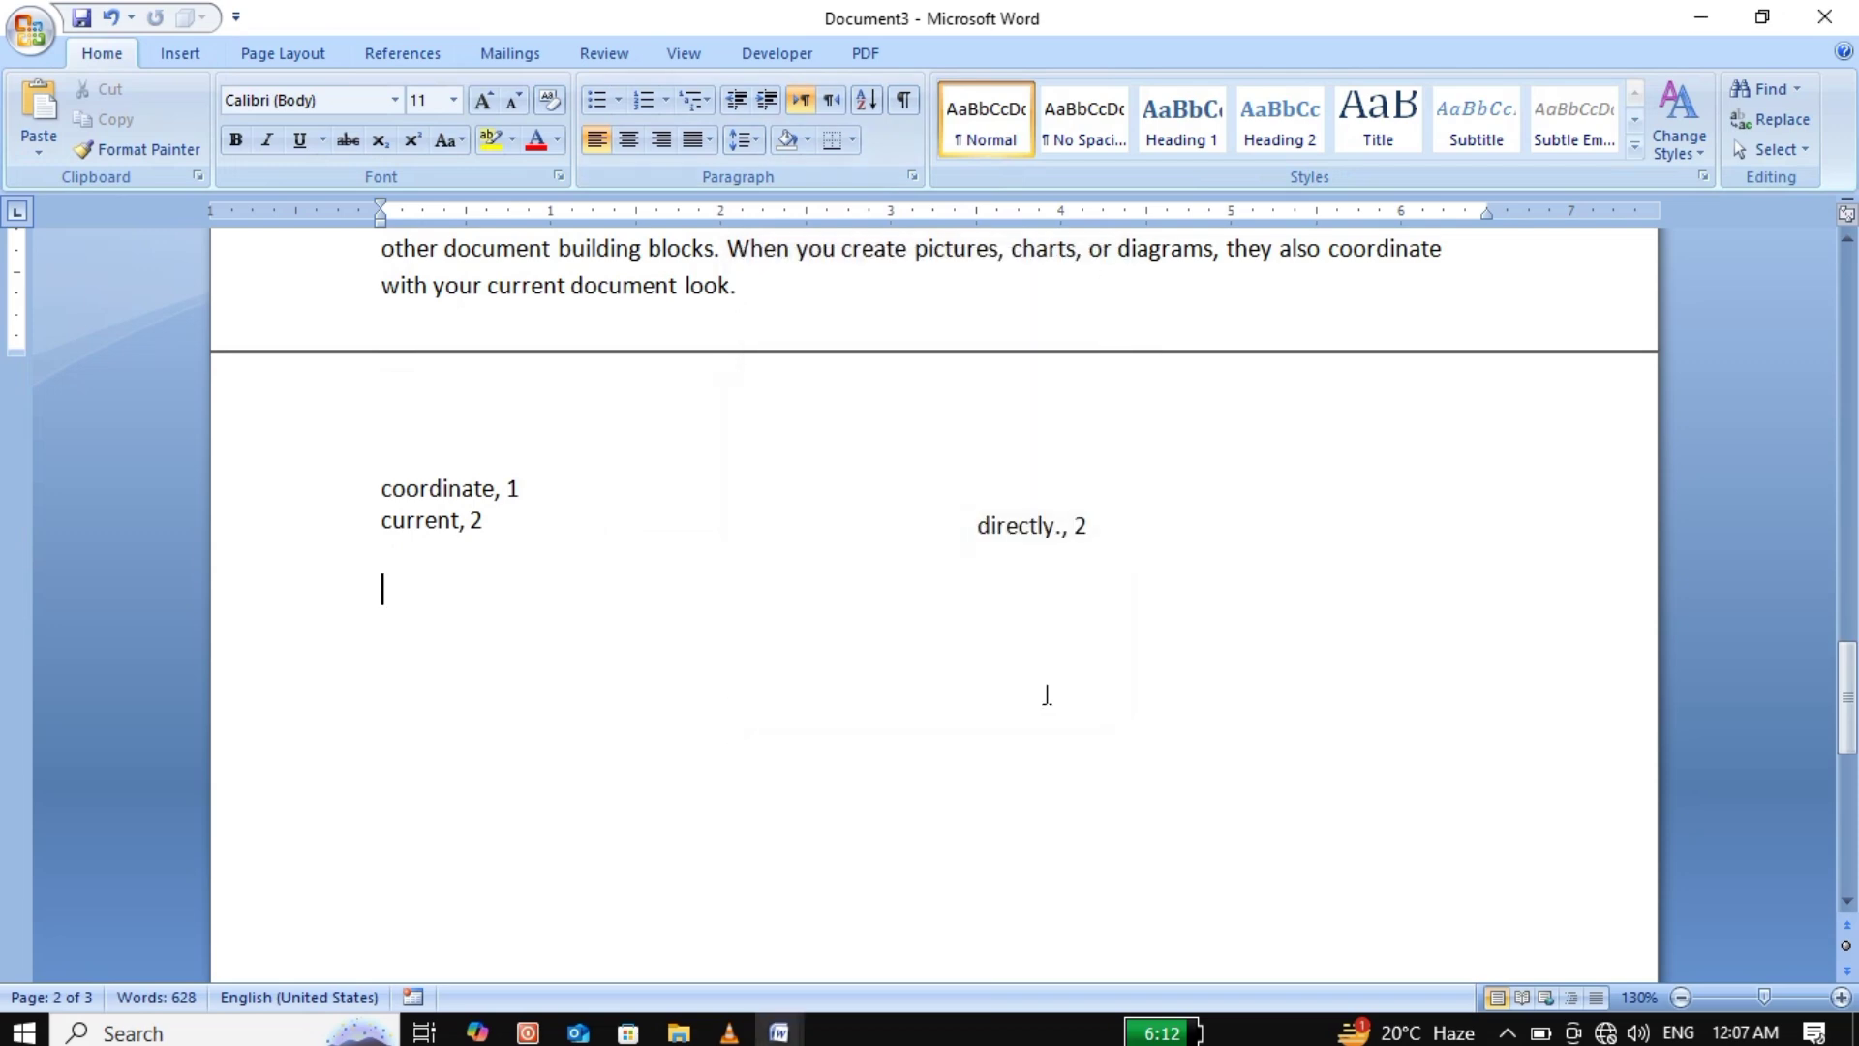
Update the index on page 3 and add an empty line below it.
{"action": "left_click", "coordinate": [402, 490]}
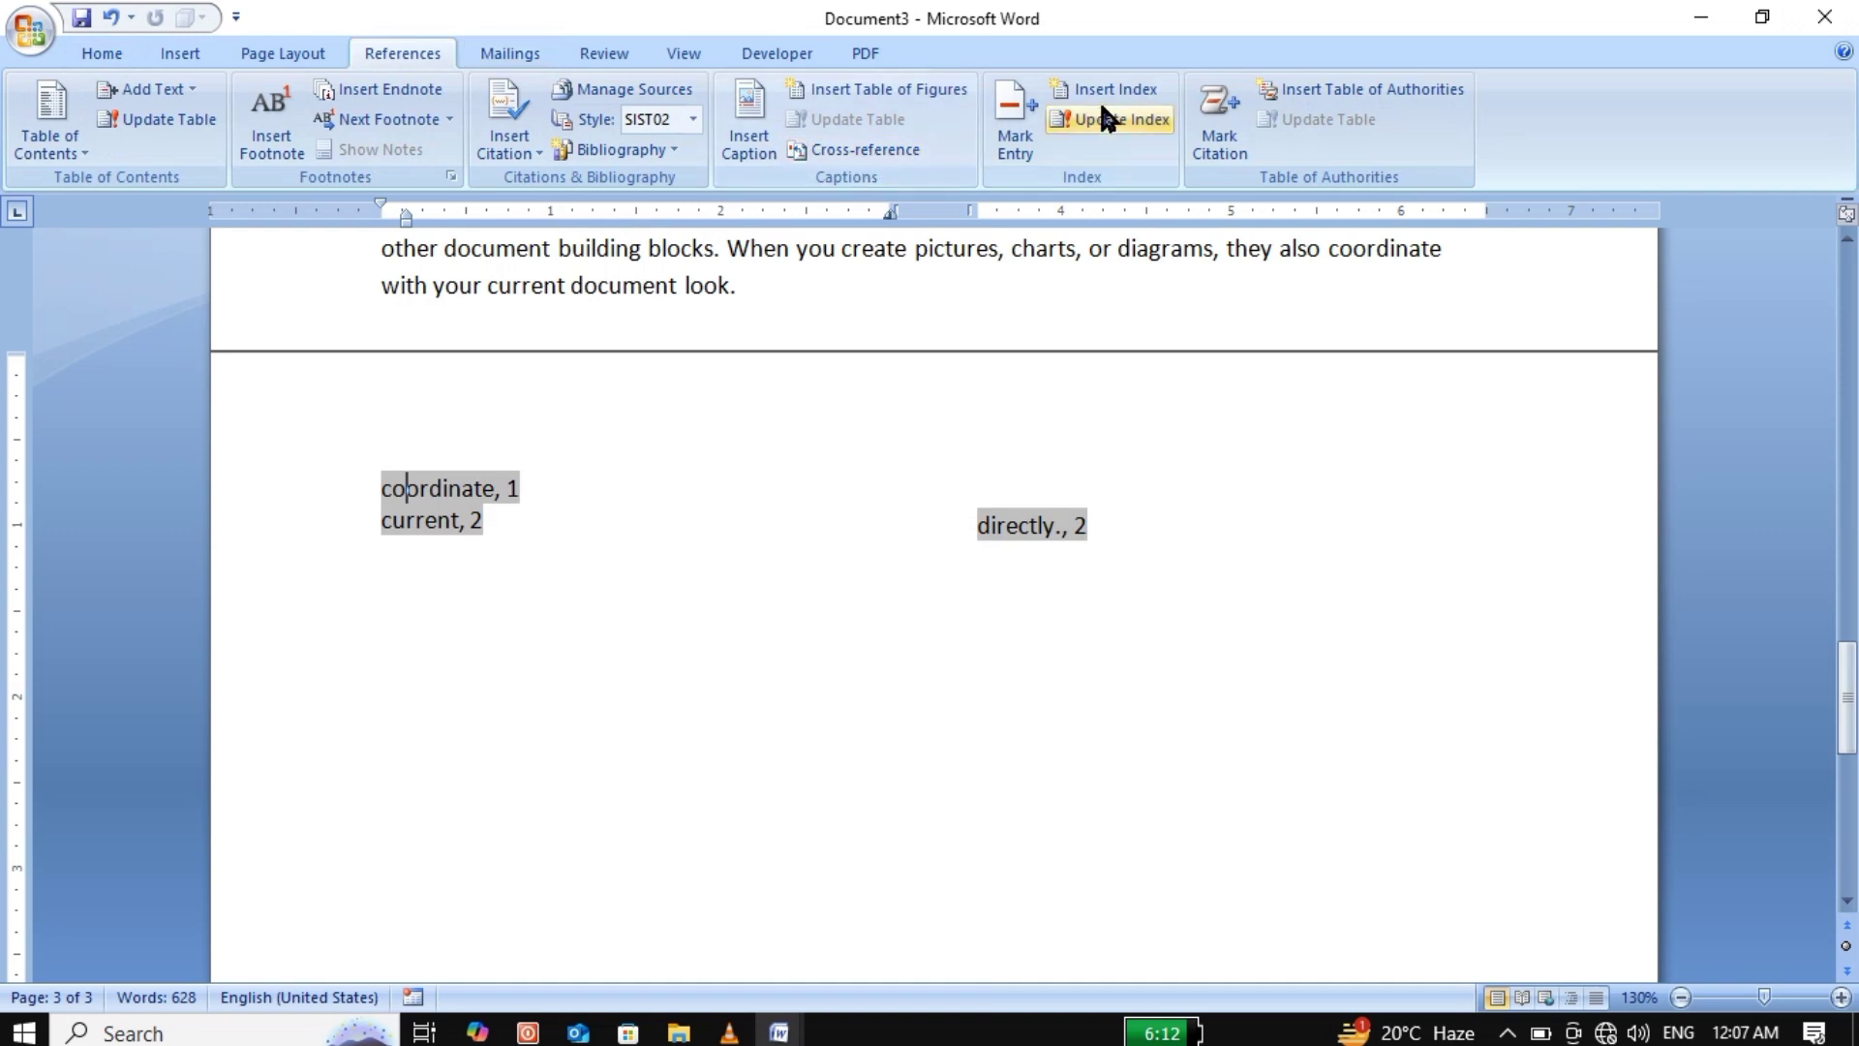
{"action": "left_click", "coordinate": [1104, 118]}
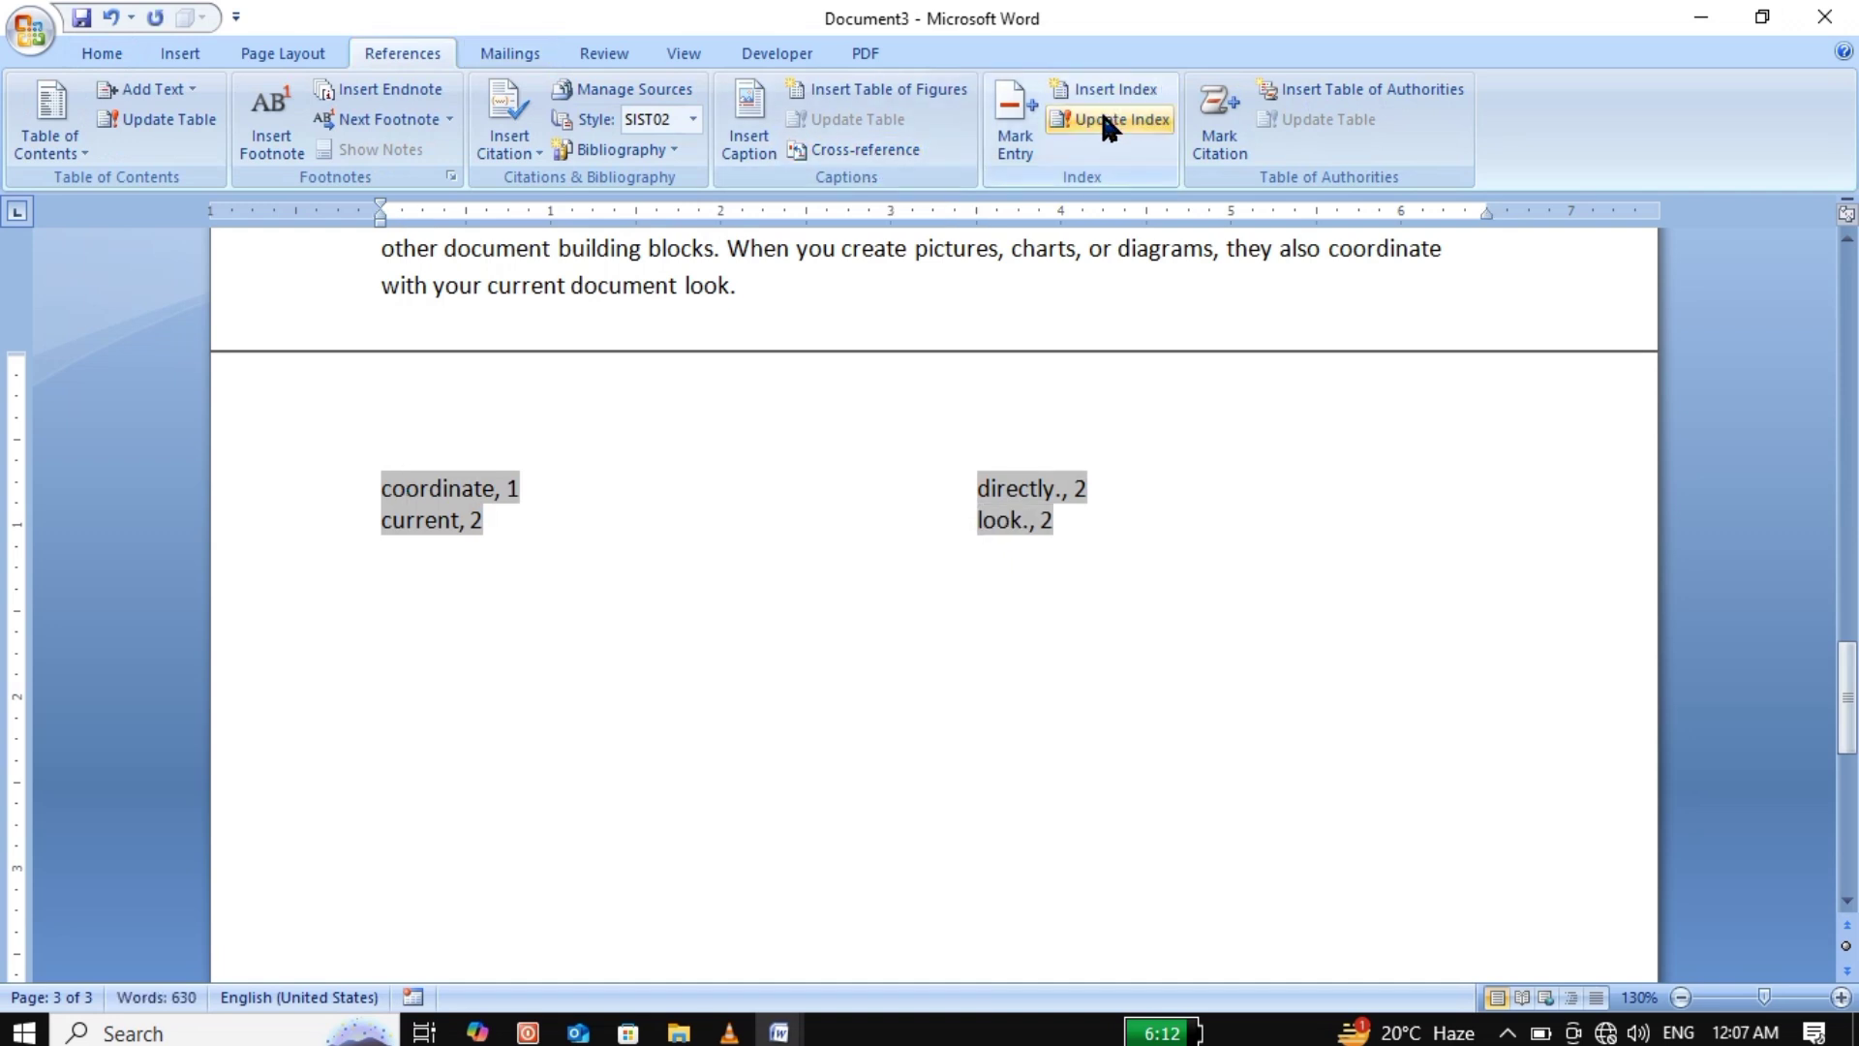
{"action": "left_click", "coordinate": [1114, 586]}
{"action": "key", "text": "Return"}
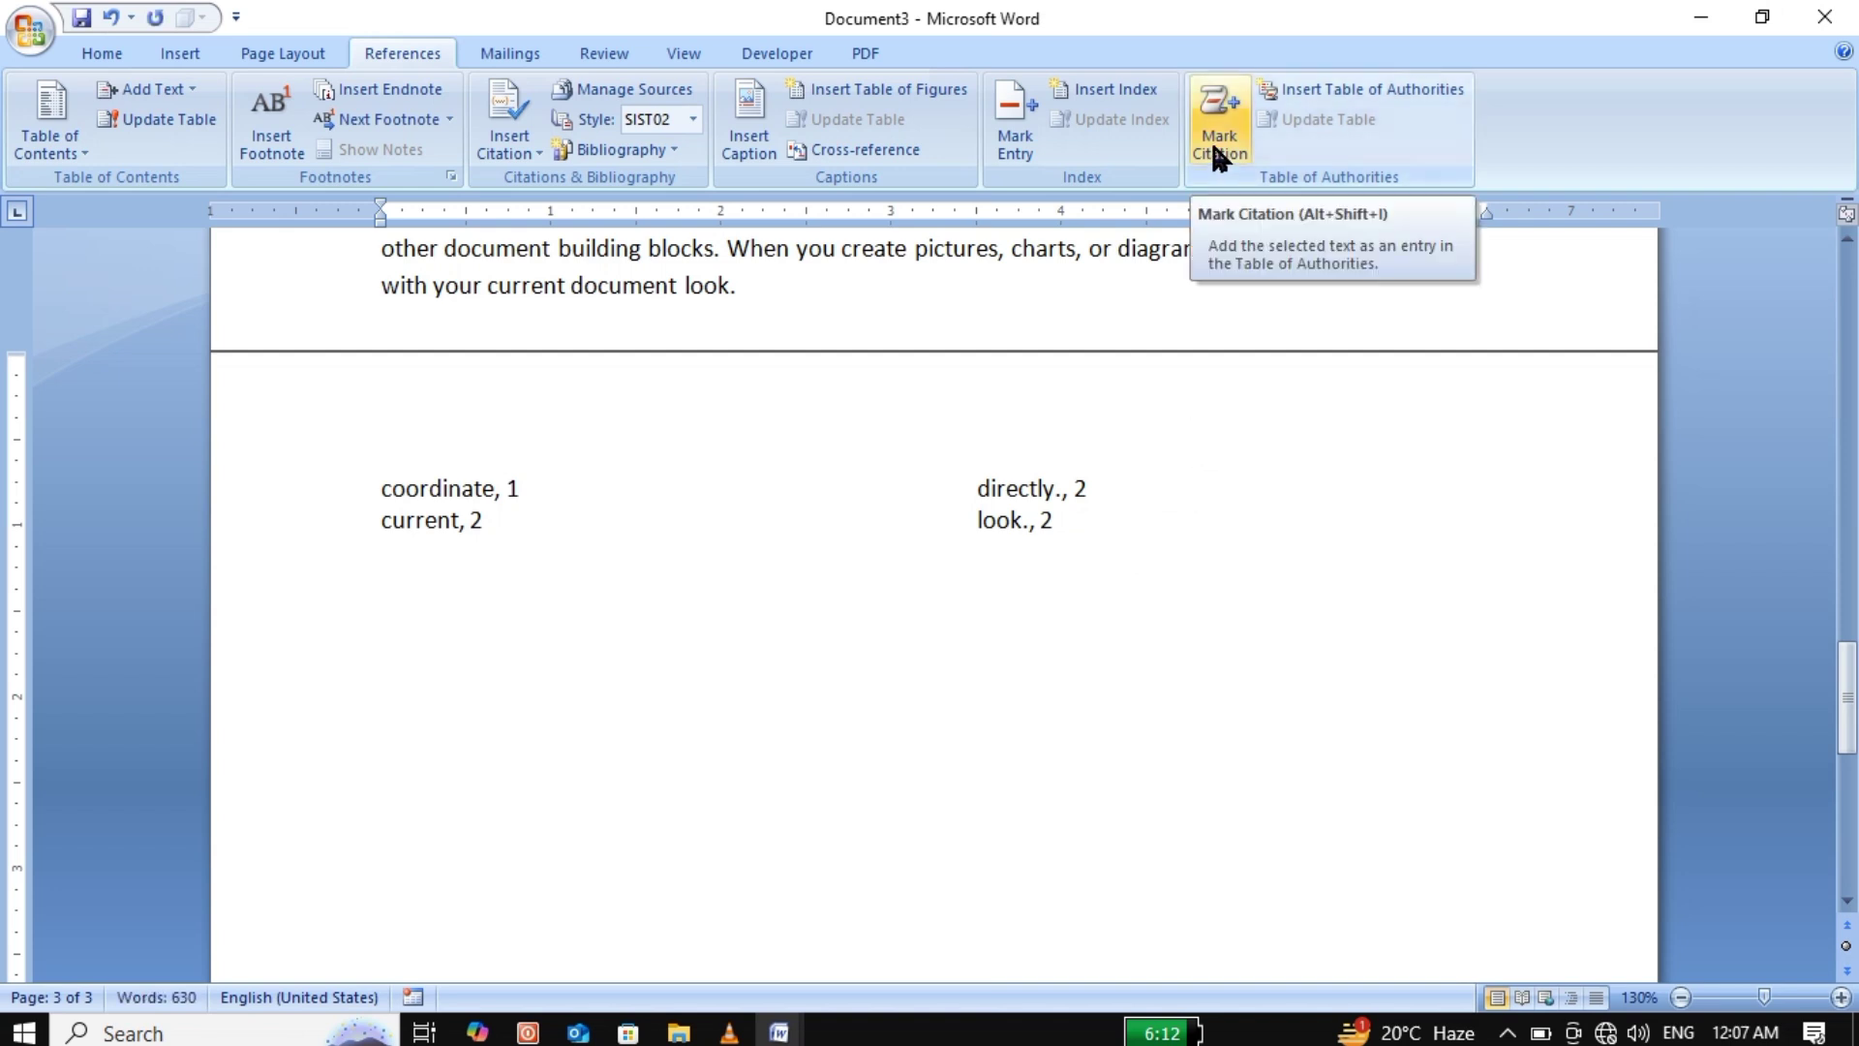
Mark "they" in page 2's last paragraph as a citation in the Cases category and hide the formatting marks.
{"action": "left_click", "coordinate": [1162, 323]}
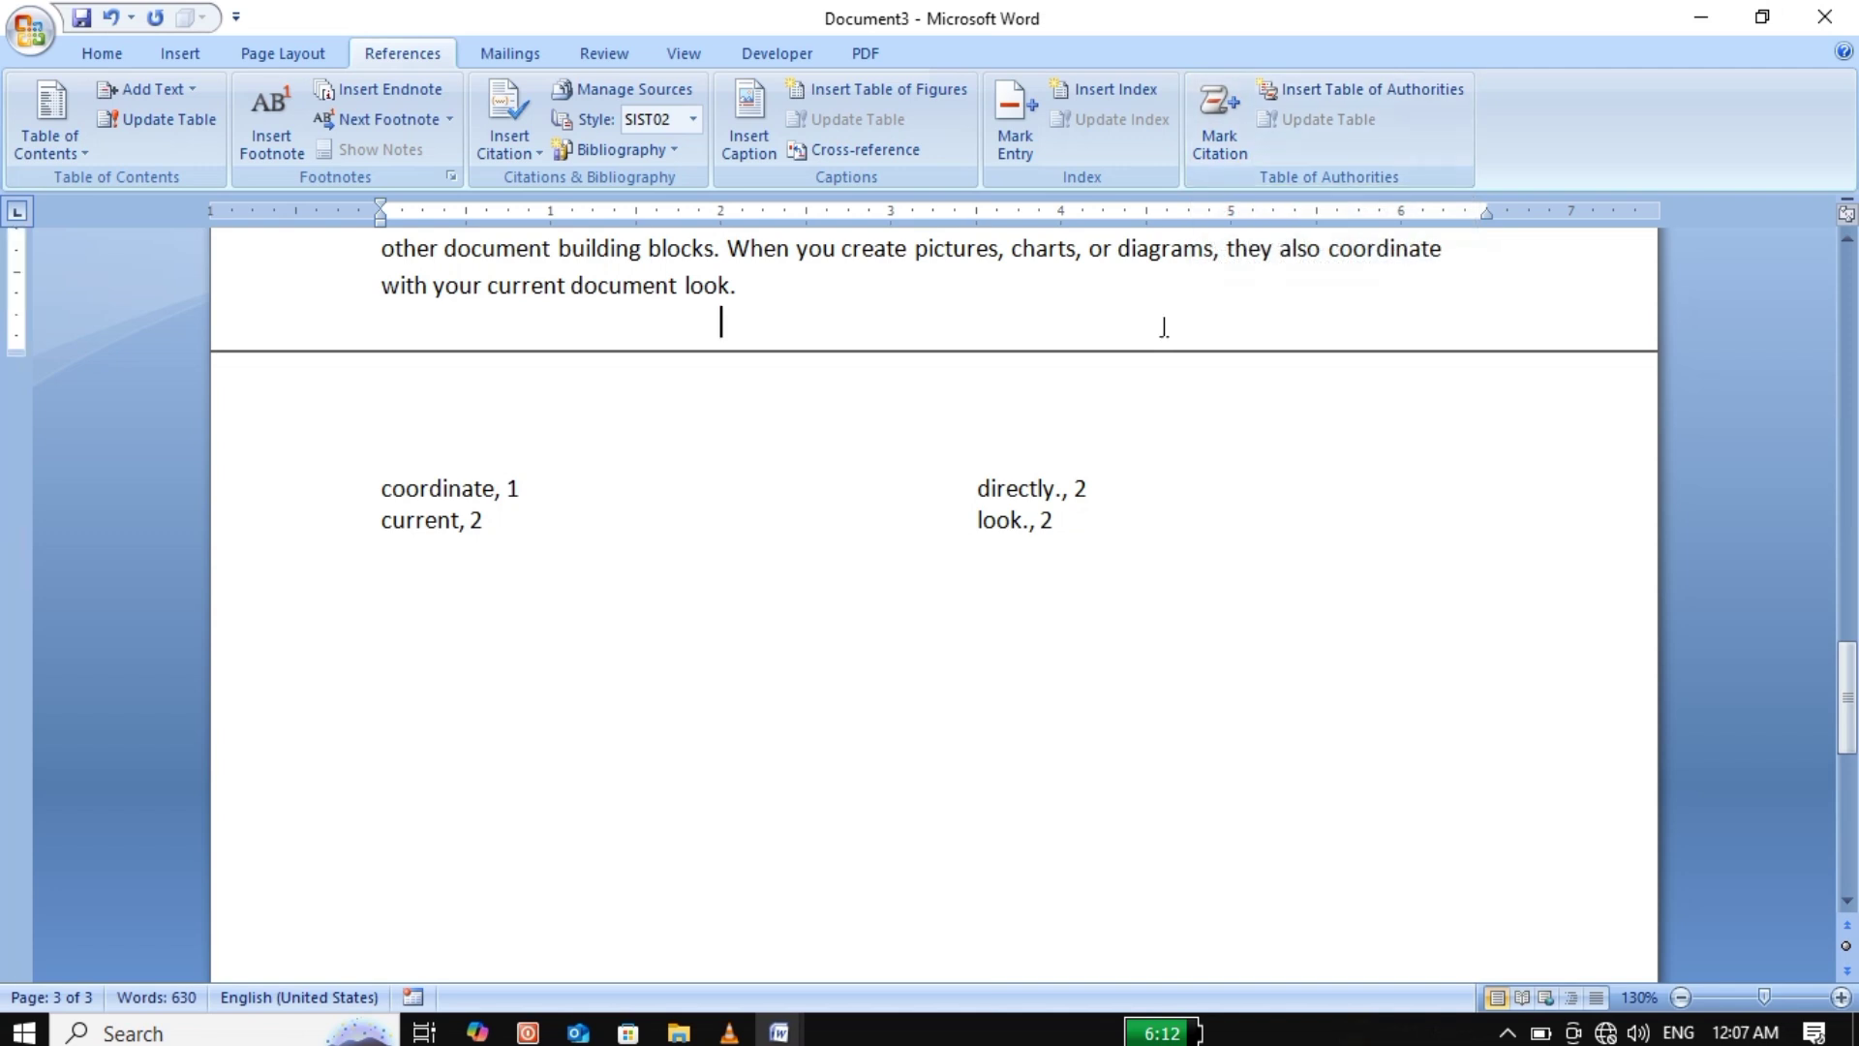
{"action": "double_click", "coordinate": [1249, 250]}
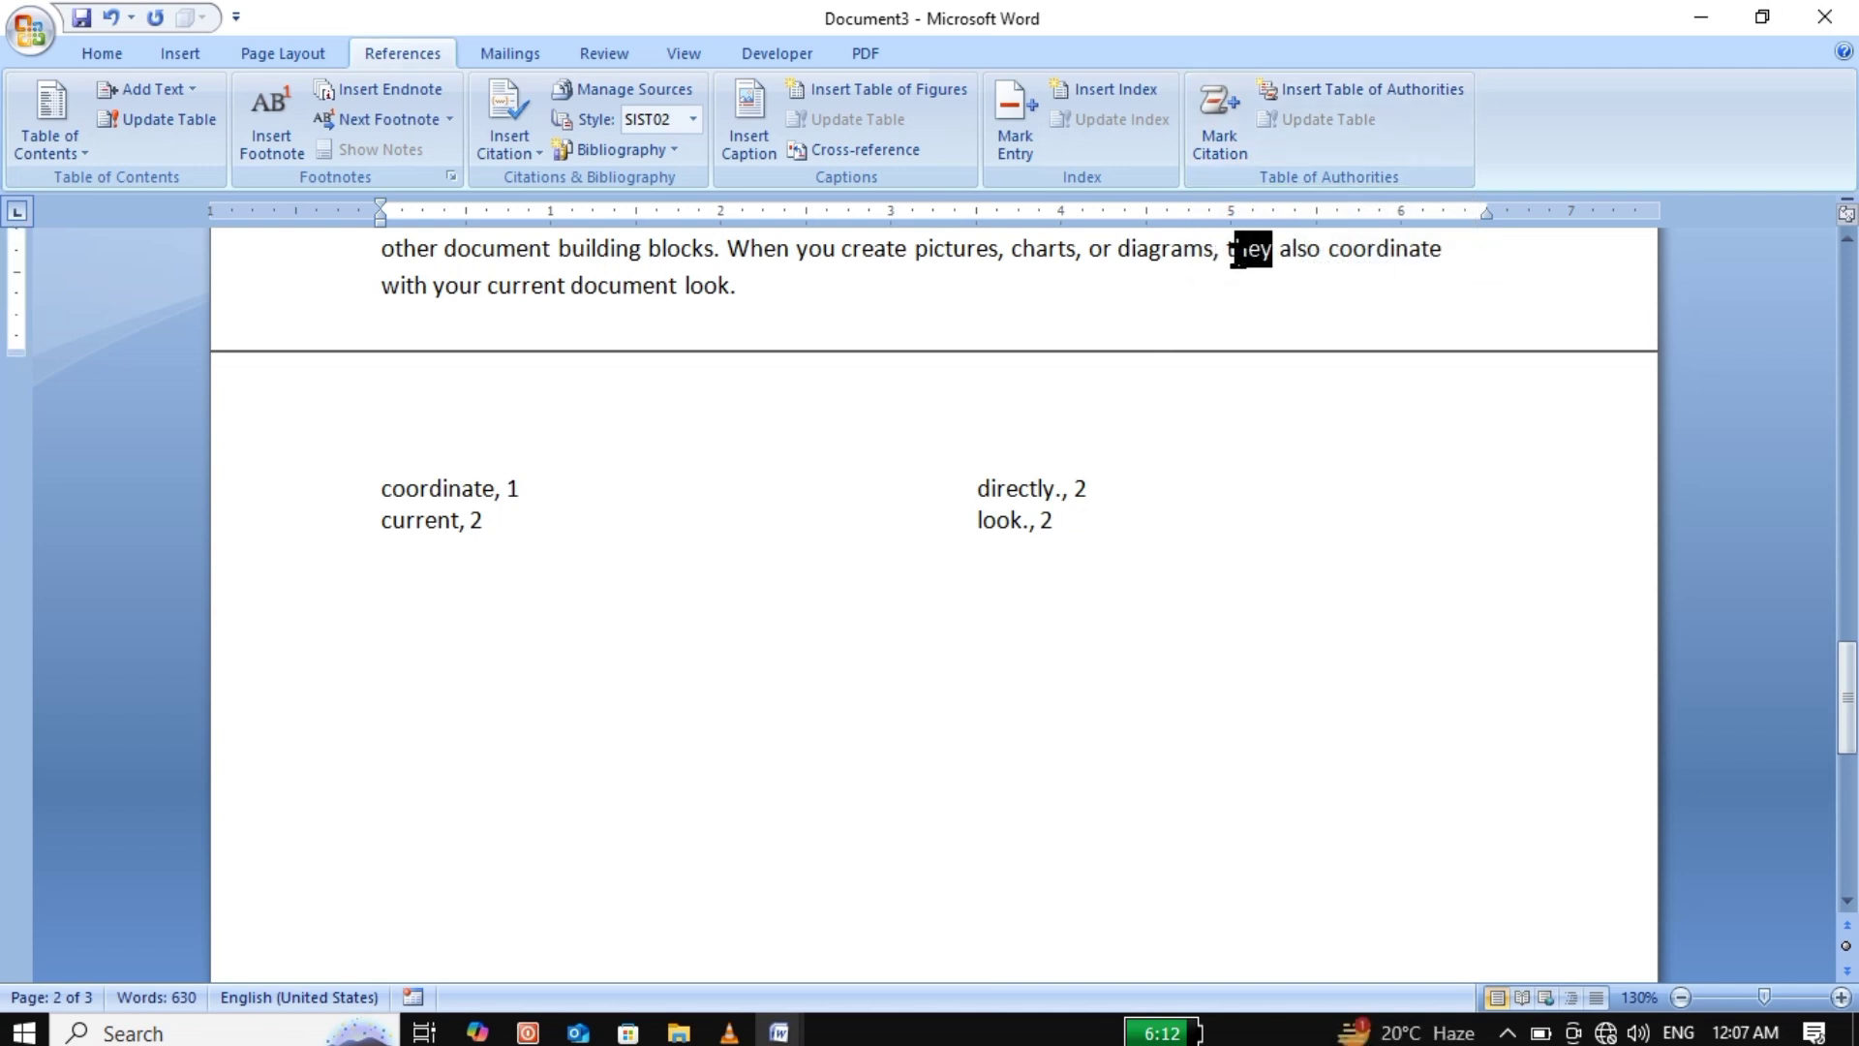
{"action": "left_click", "coordinate": [1216, 144]}
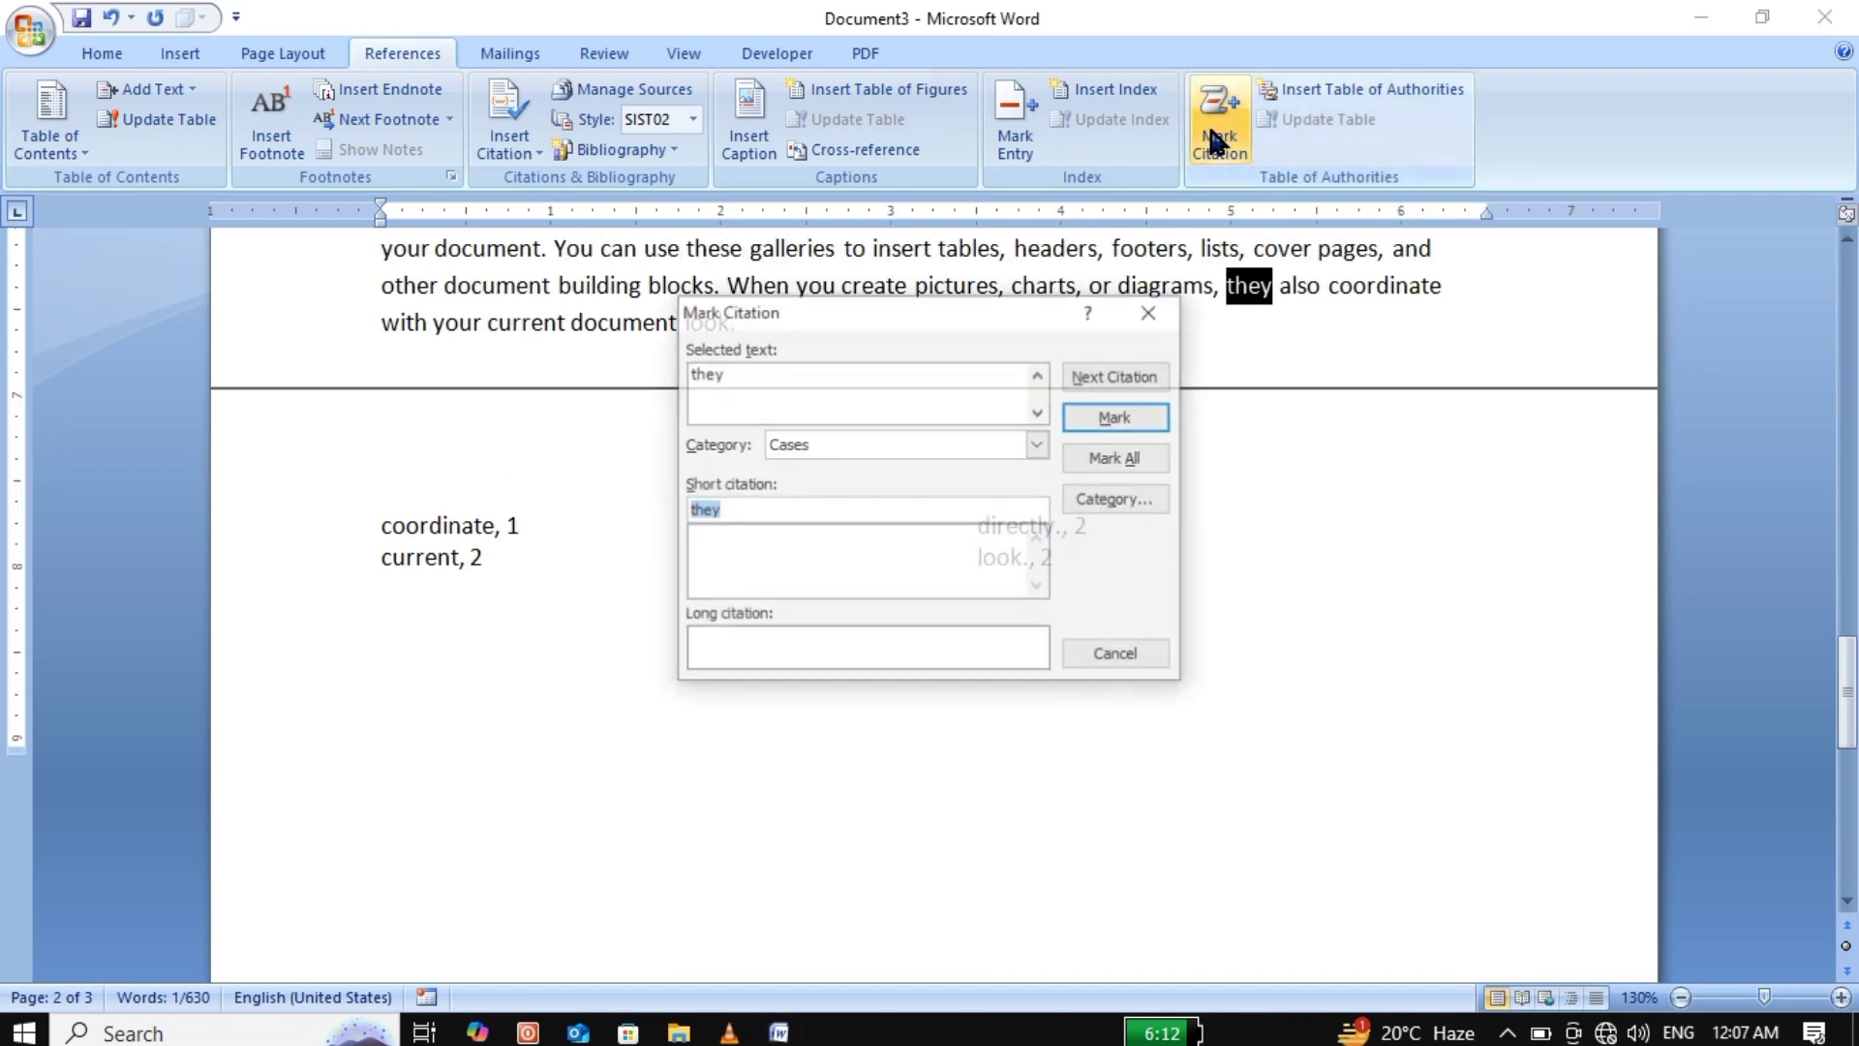
{"action": "left_click", "coordinate": [1095, 414]}
{"action": "left_click", "coordinate": [1091, 651]}
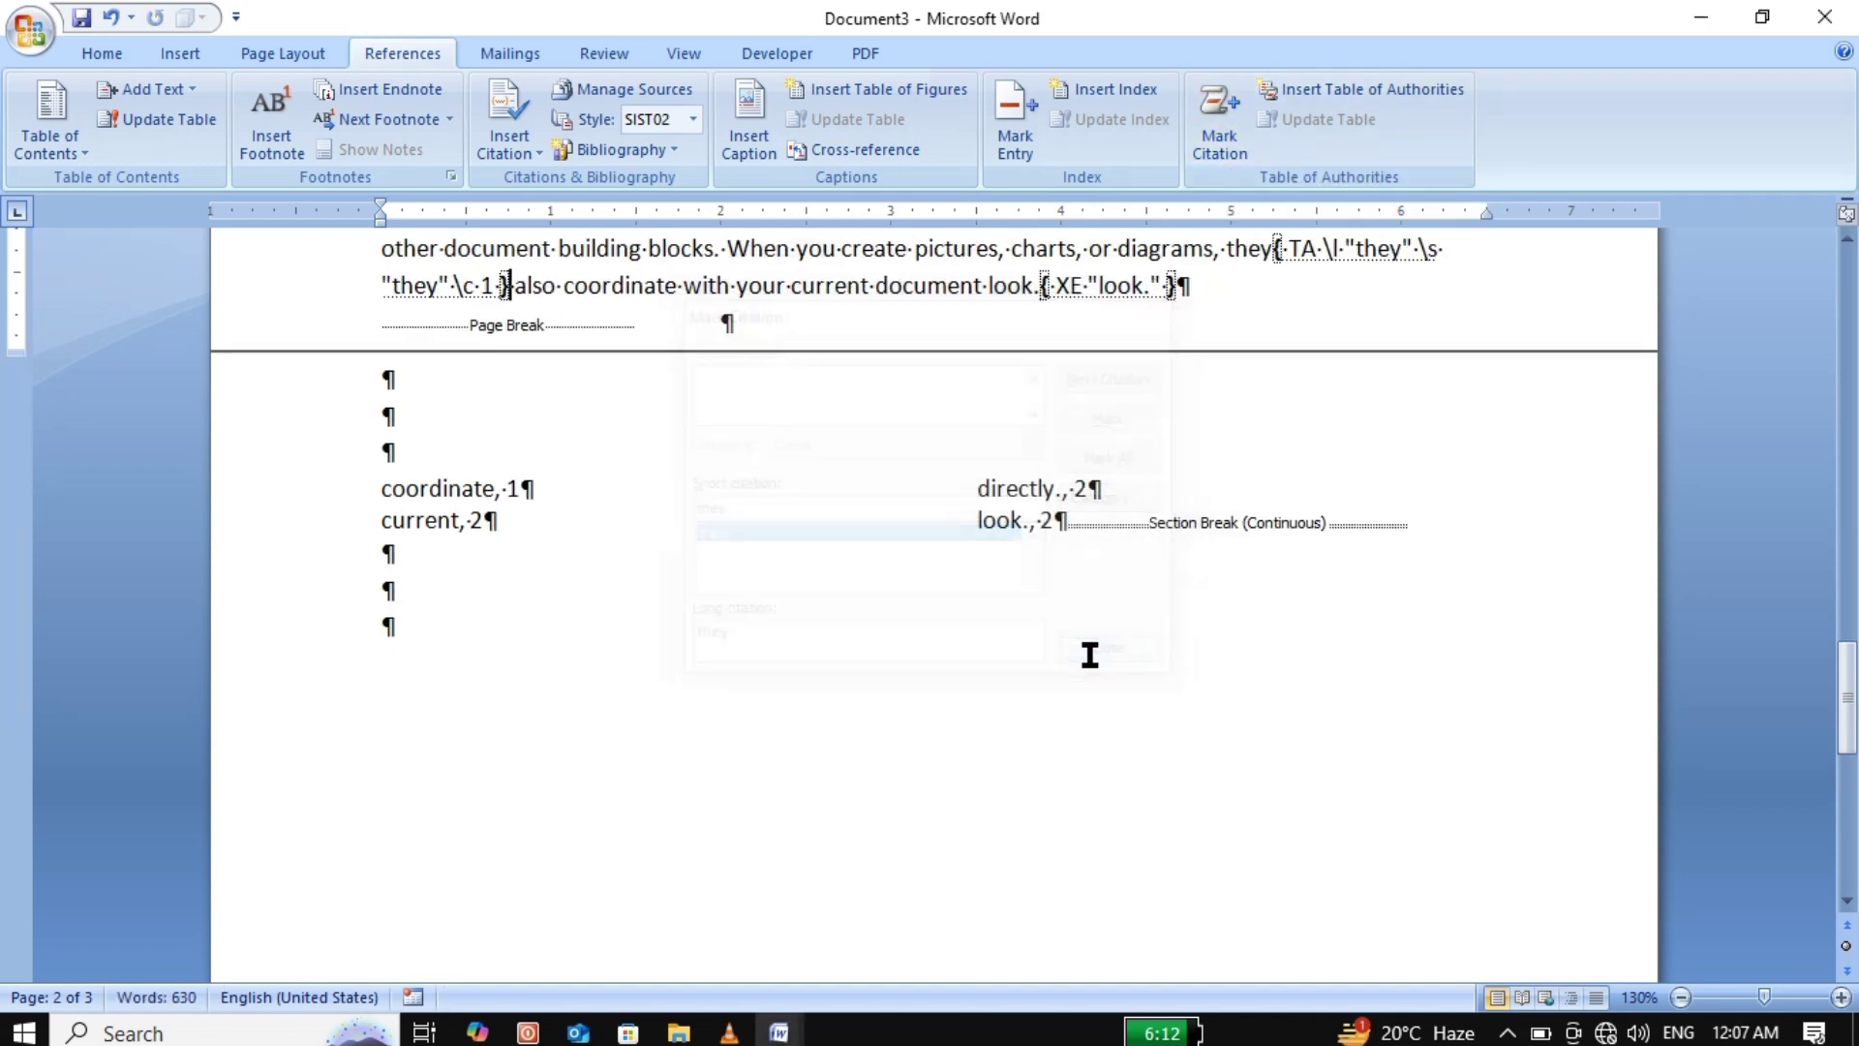
{"action": "left_click", "coordinate": [111, 57]}
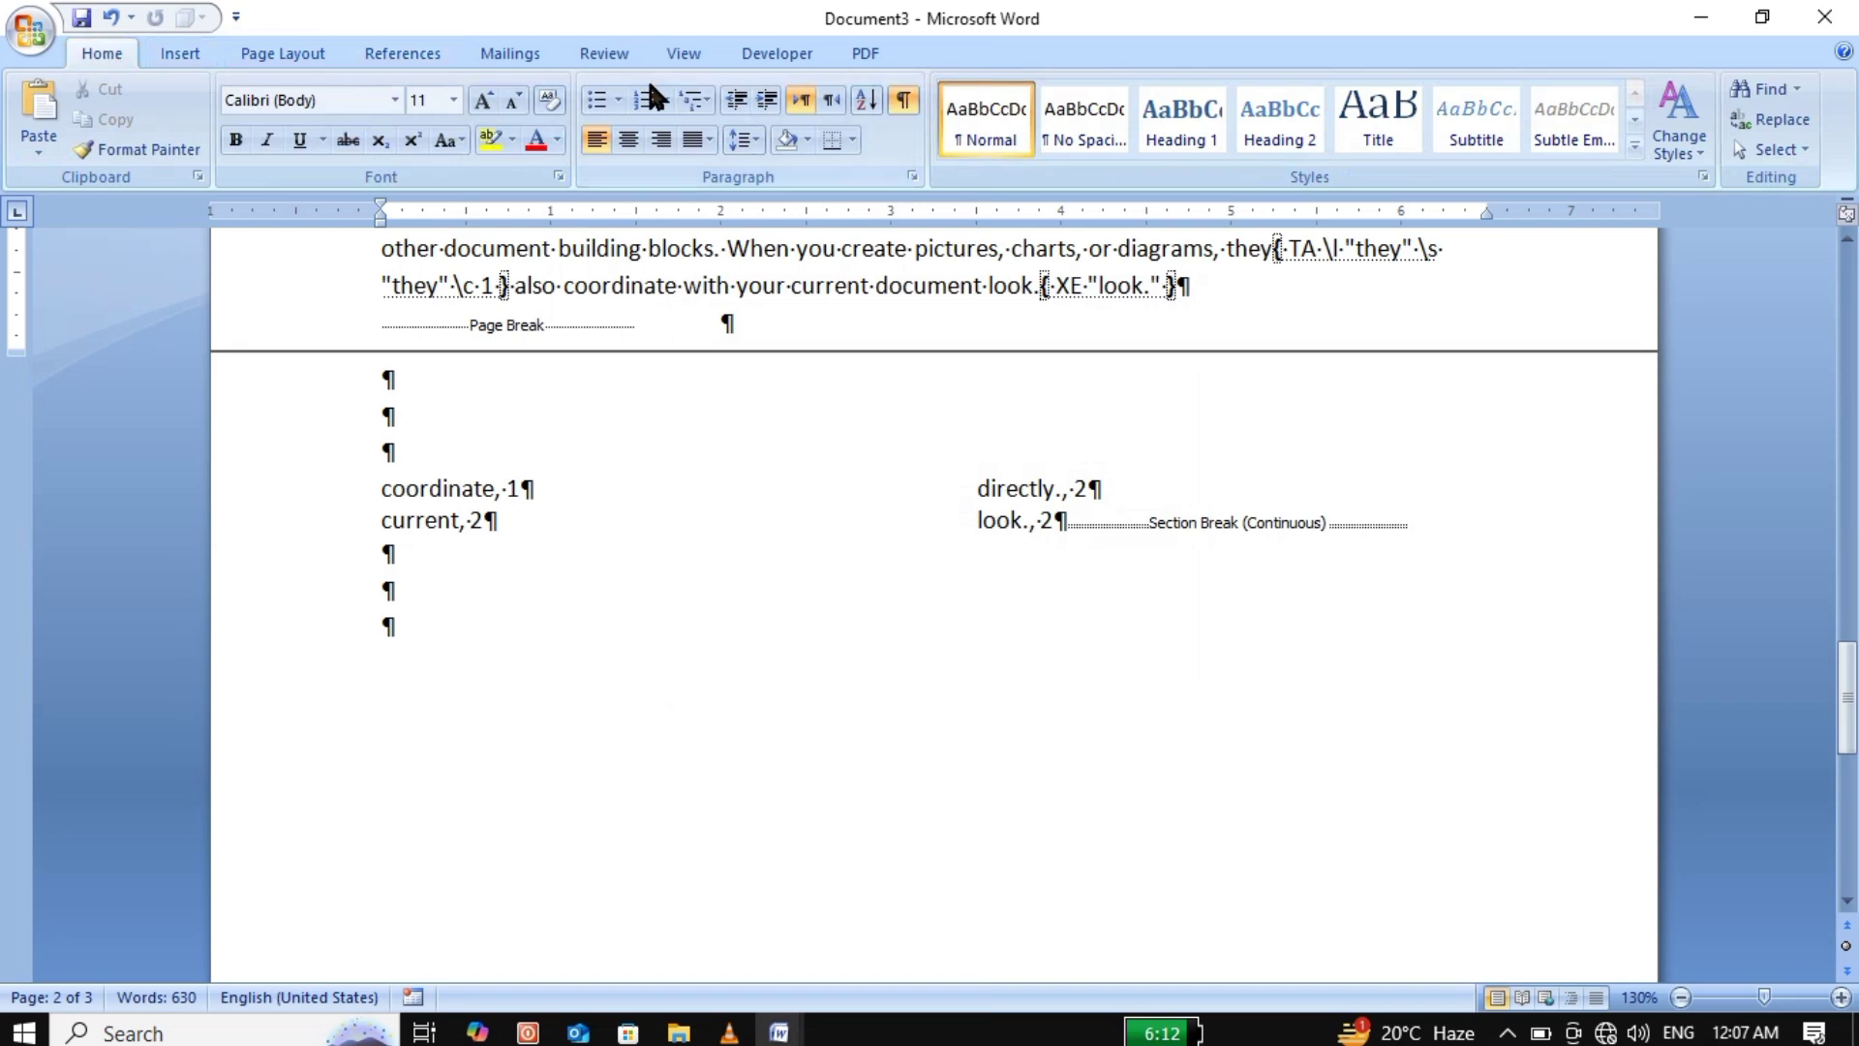
{"action": "left_click", "coordinate": [909, 101]}
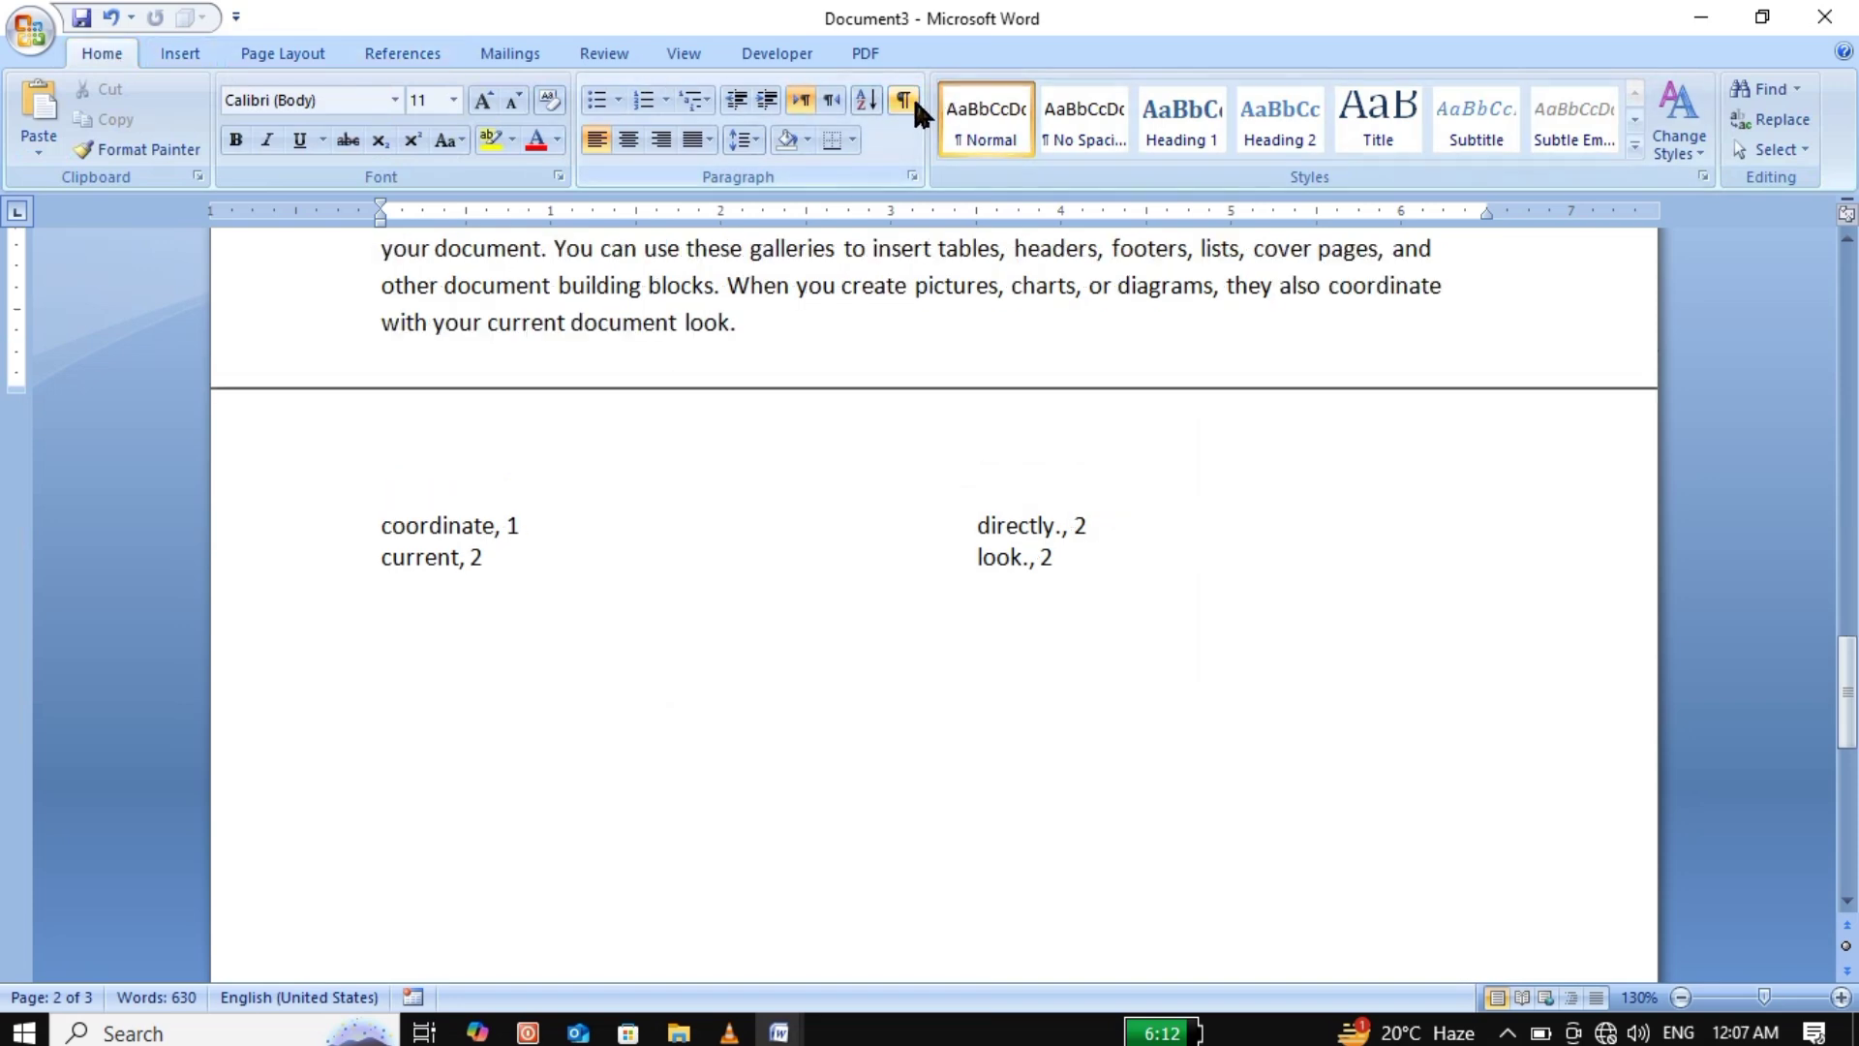
Mark "pictures," in page 2's last paragraph as a citation in the Cases category and hide the formatting marks.
{"action": "left_click_drag", "start_coordinate": [1005, 291], "coordinate": [908, 295]}
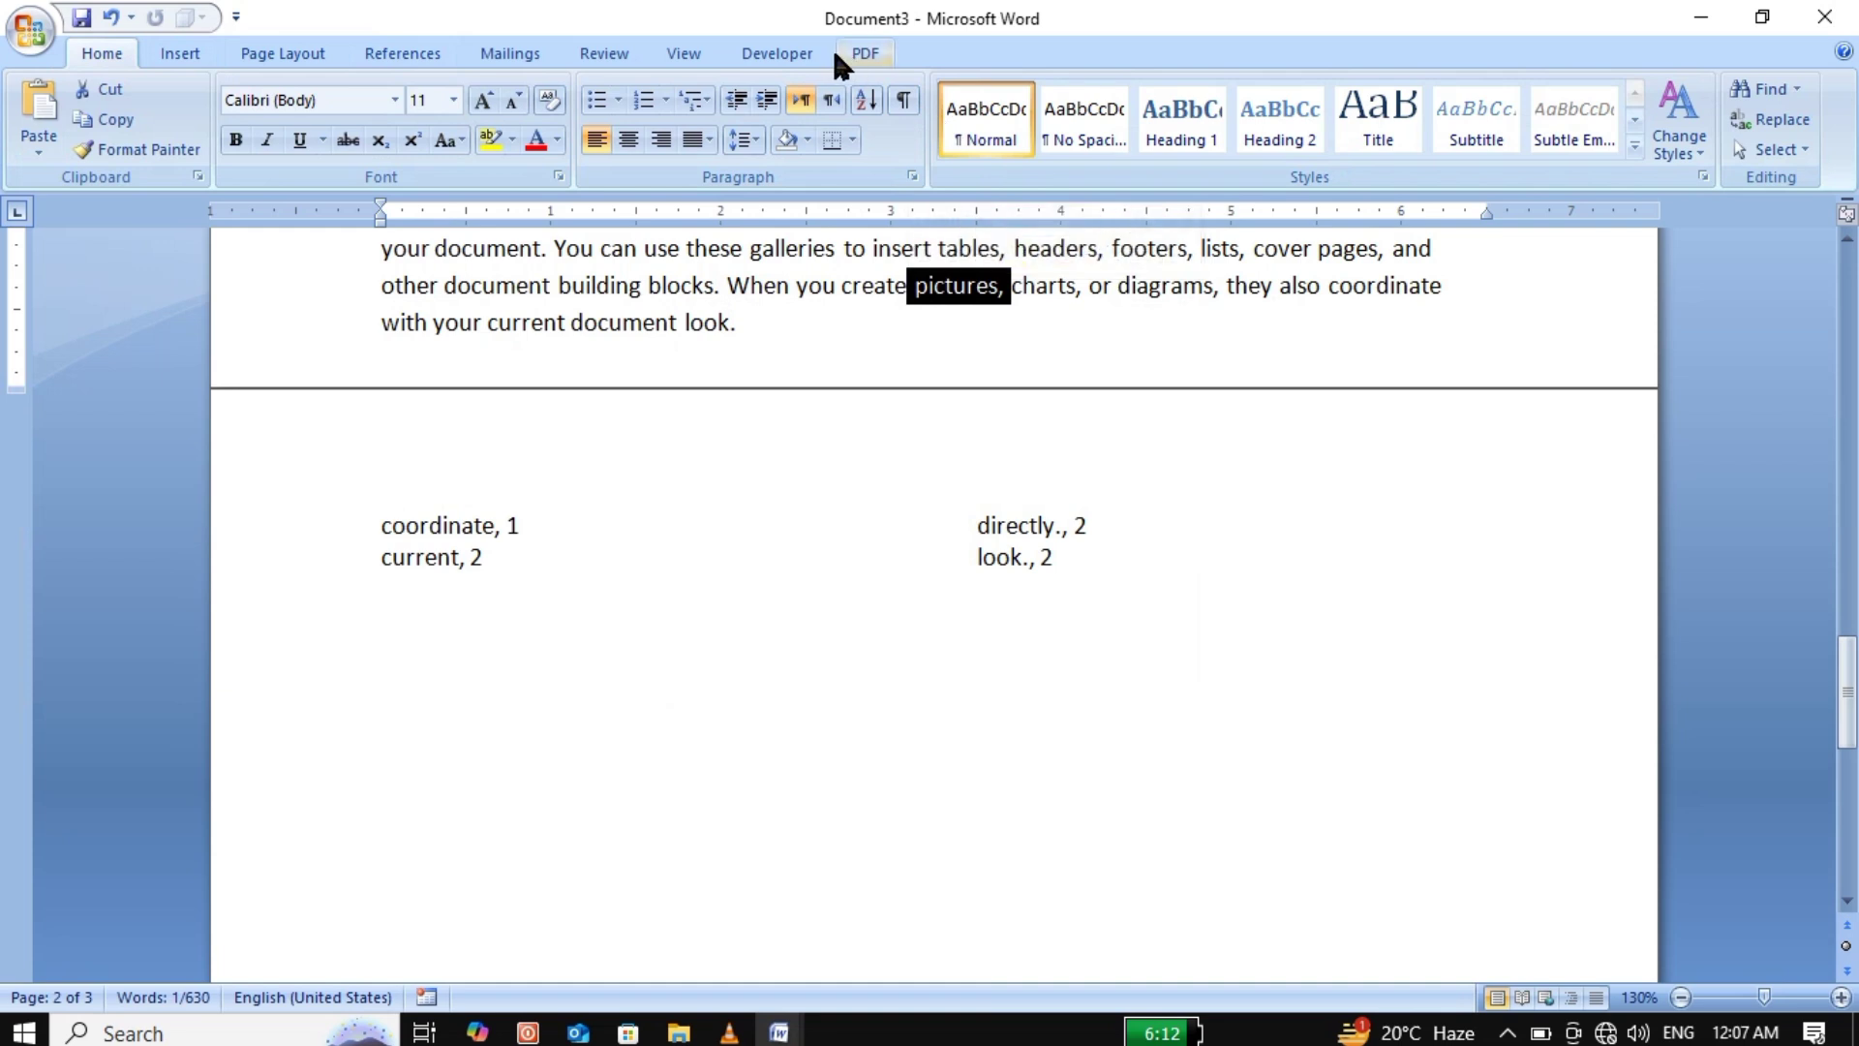
{"action": "left_click", "coordinate": [417, 53]}
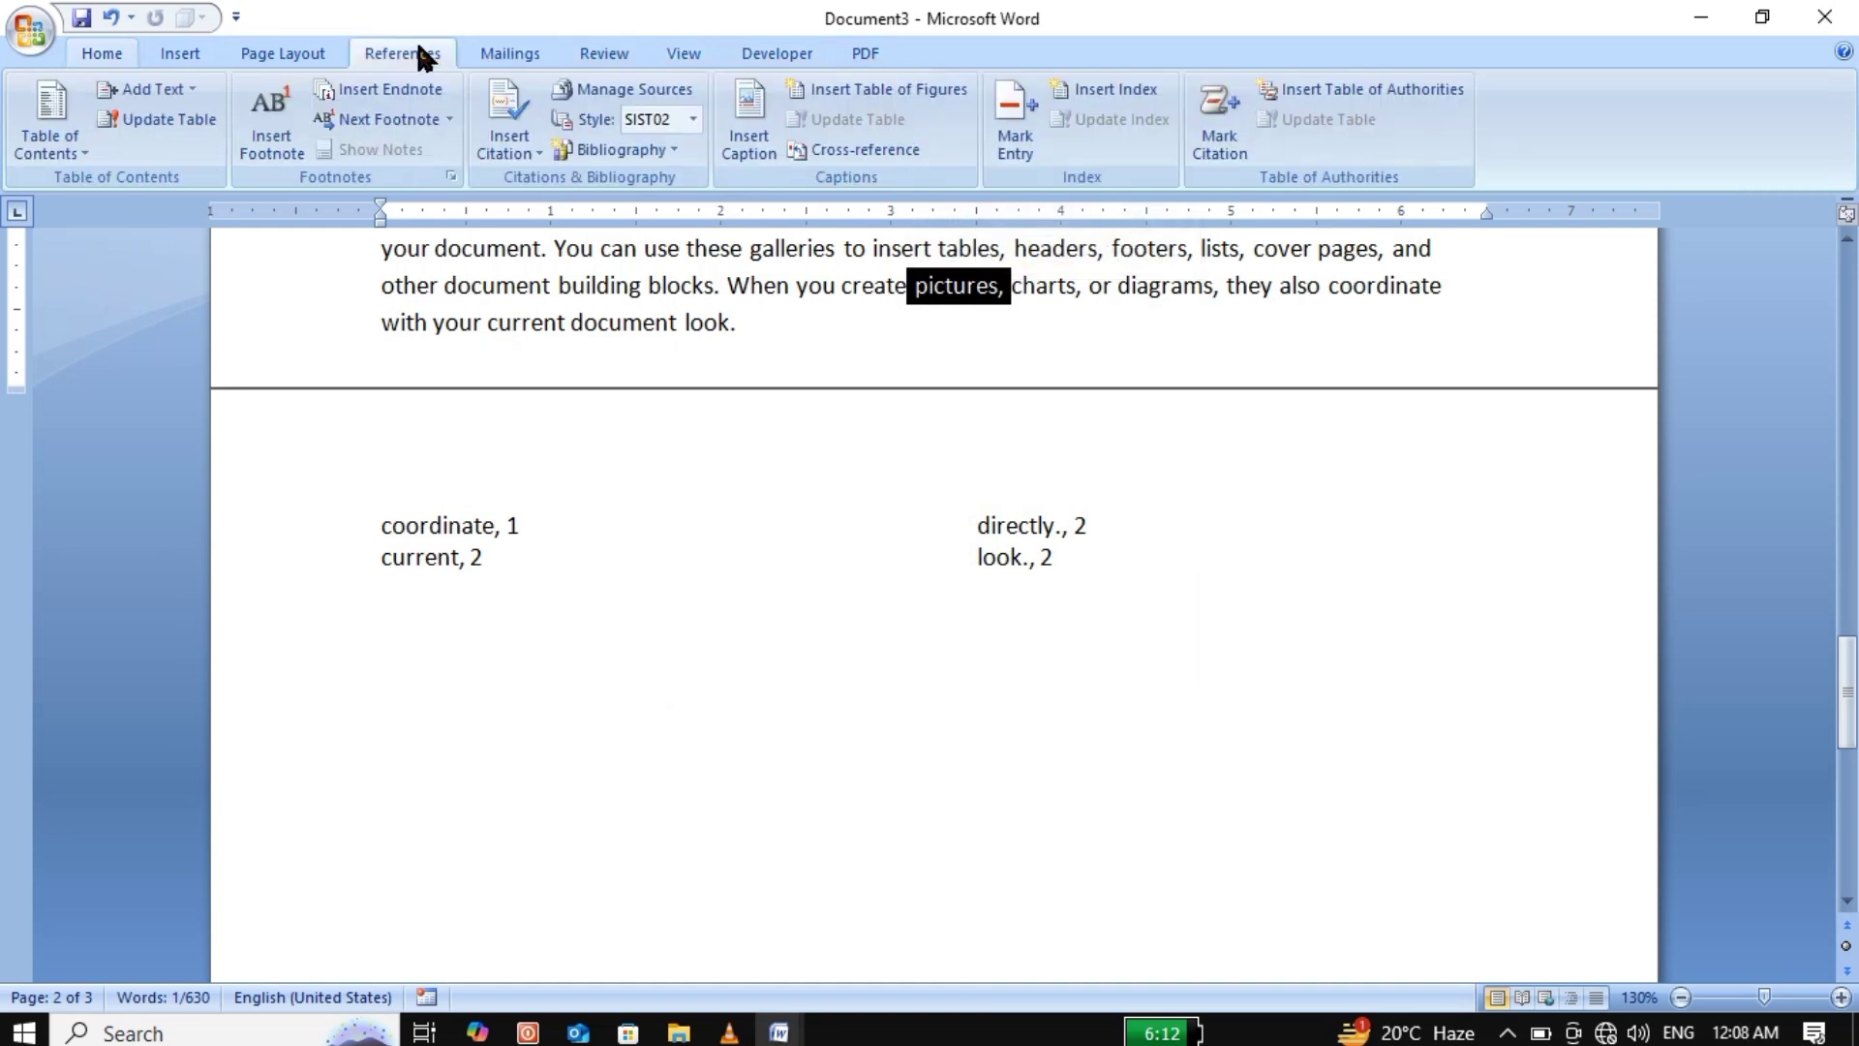
{"action": "left_click", "coordinate": [1237, 152]}
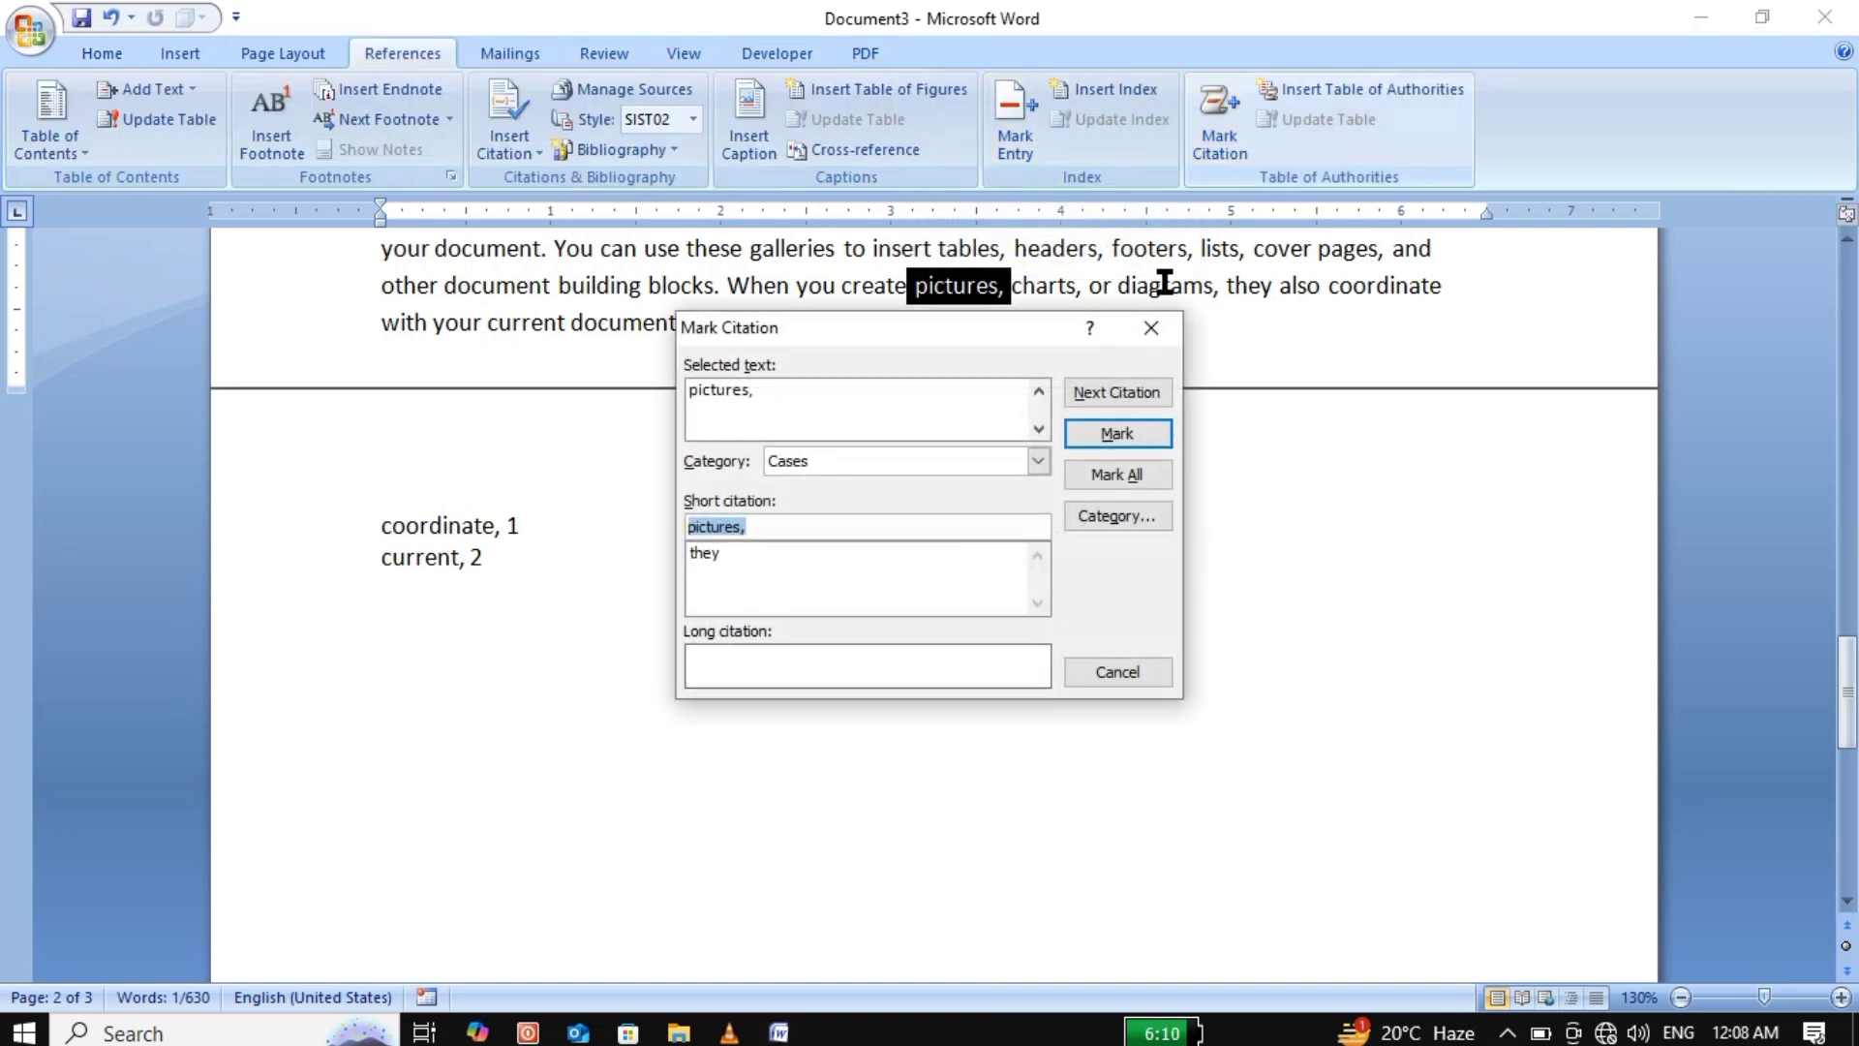
{"action": "left_click", "coordinate": [1116, 432]}
{"action": "left_click", "coordinate": [1106, 668]}
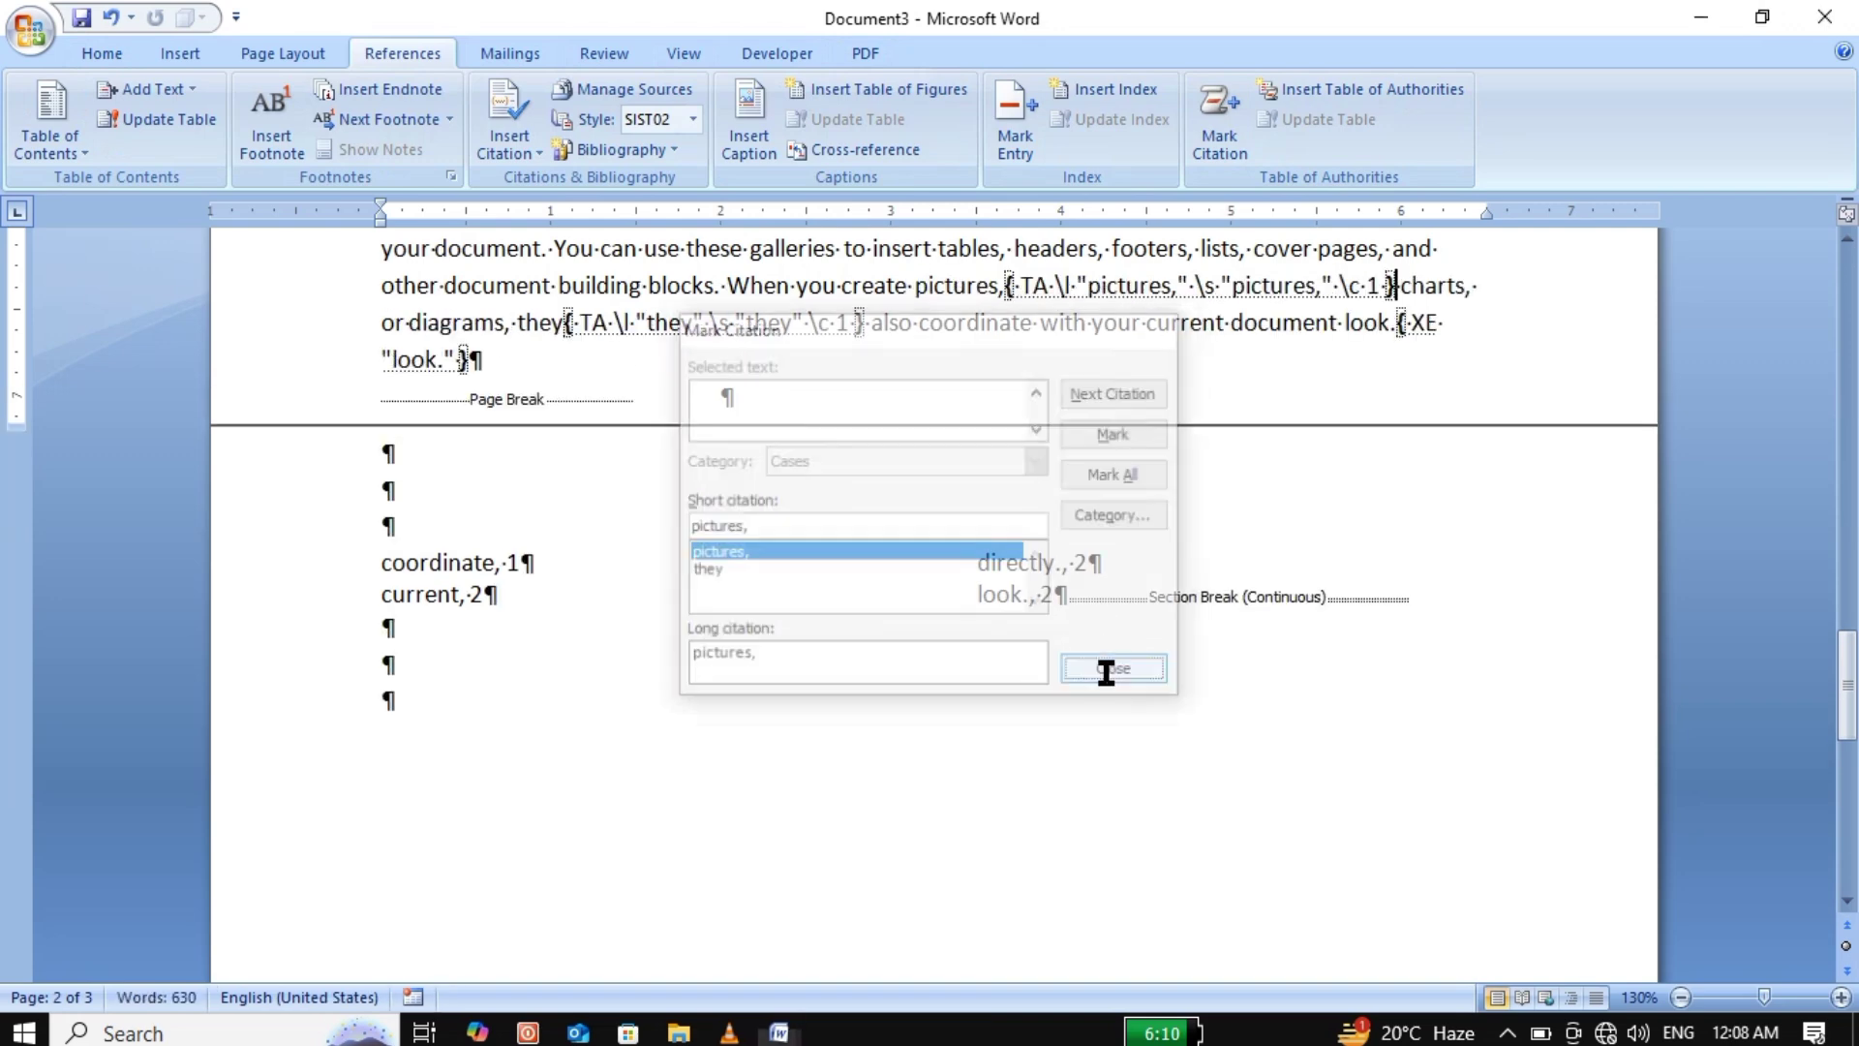
{"action": "left_click", "coordinate": [97, 54]}
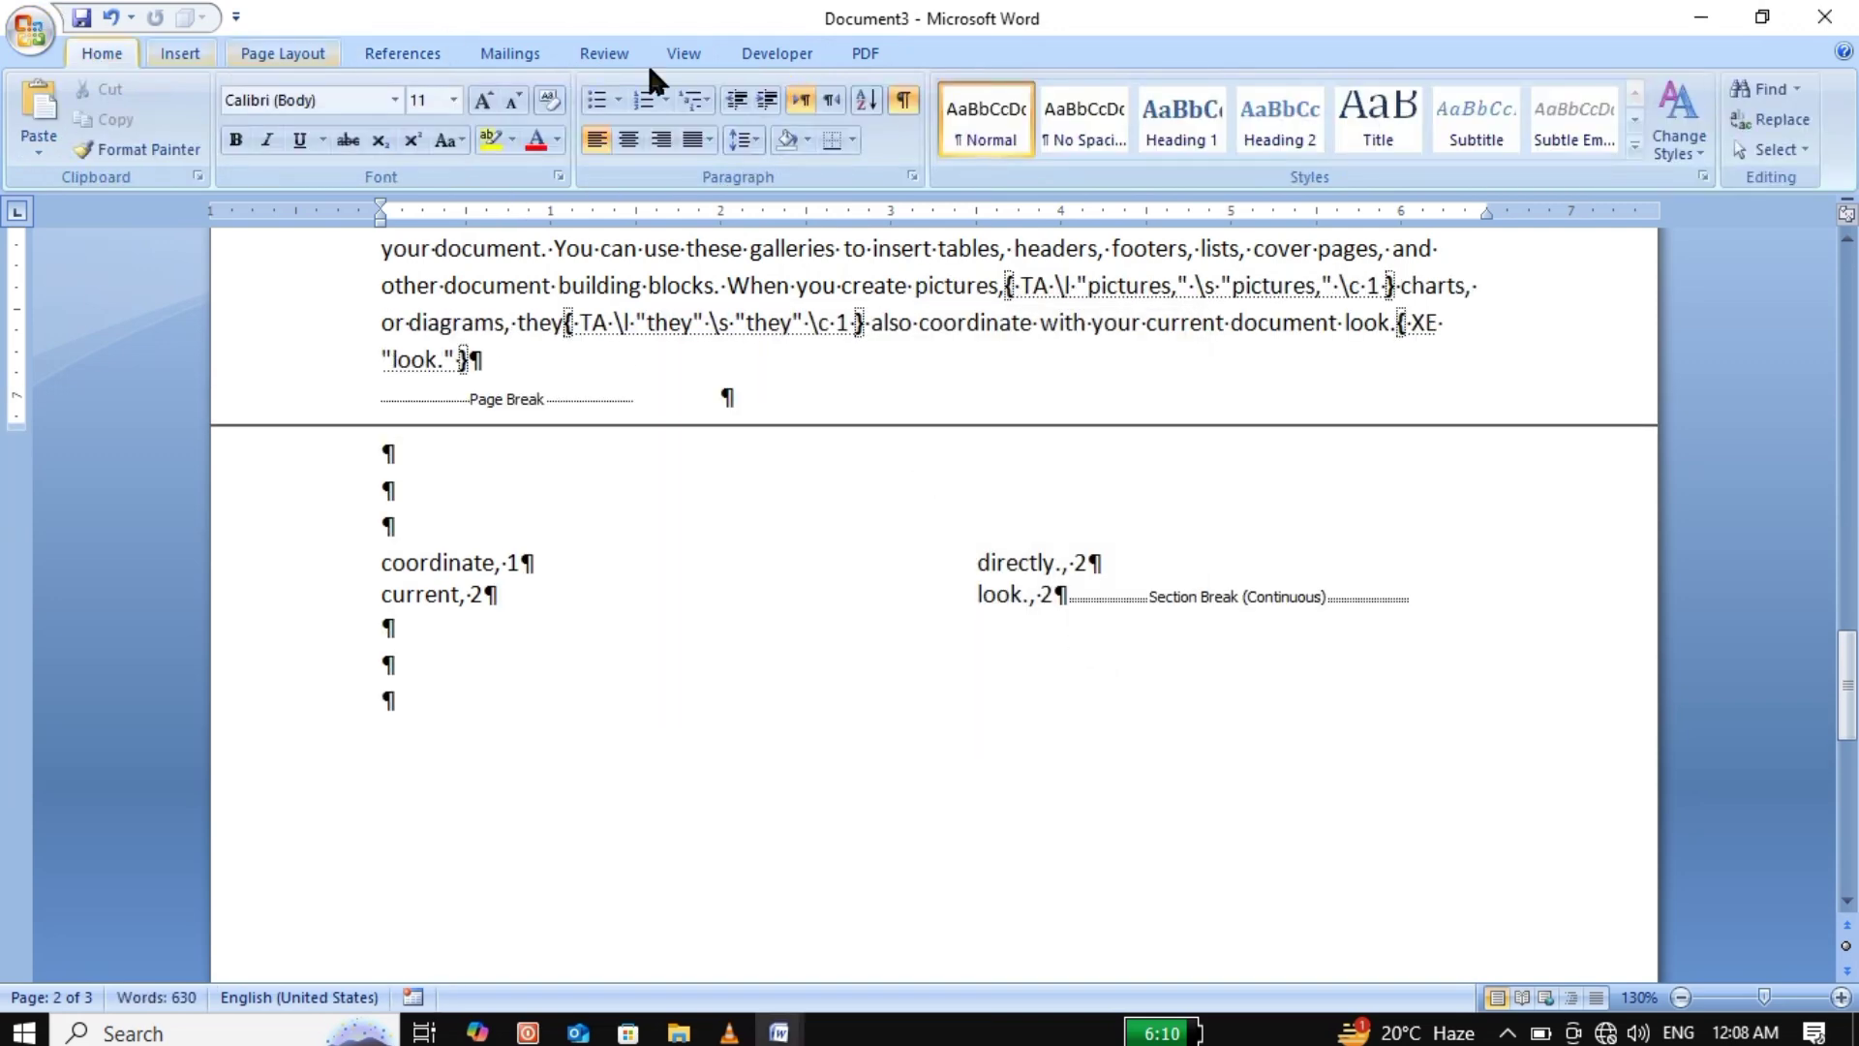
{"action": "left_click", "coordinate": [903, 100]}
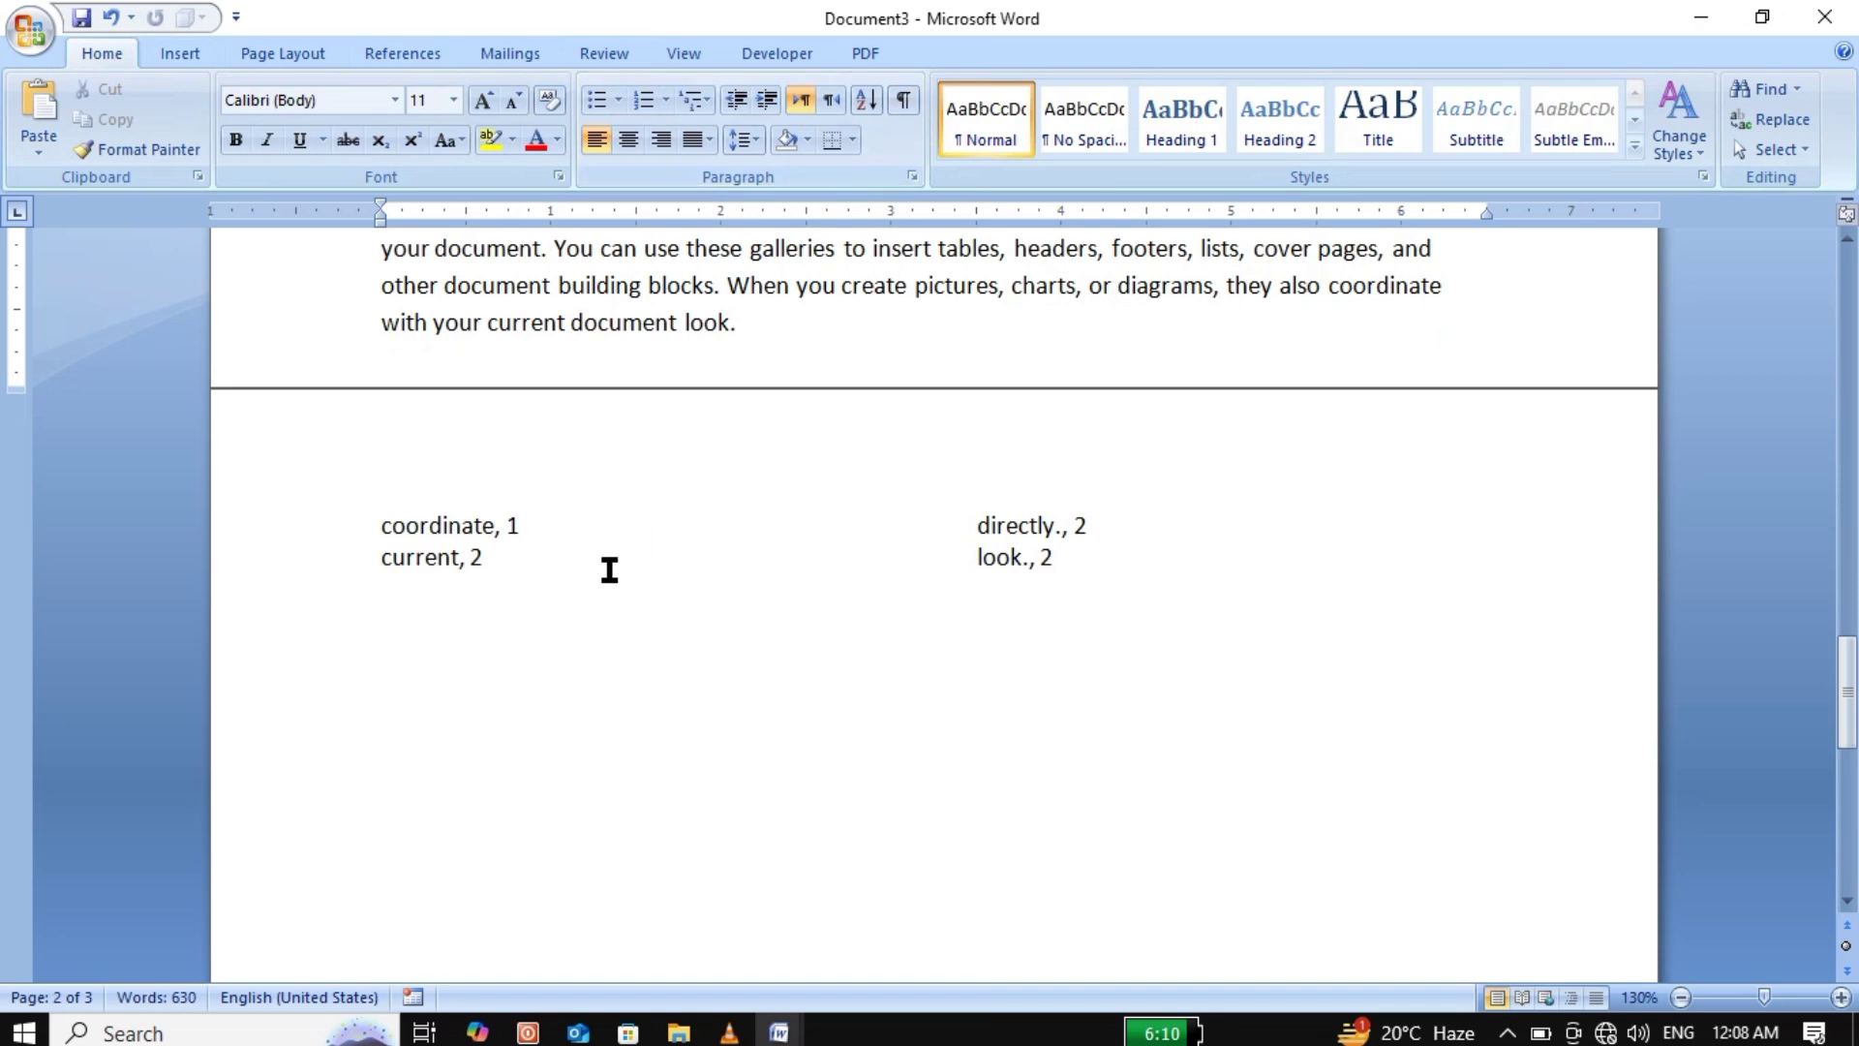
Insert a table of authorities for all categories below the index, using the dotted tab leader and From template format.
{"action": "left_click", "coordinate": [431, 760]}
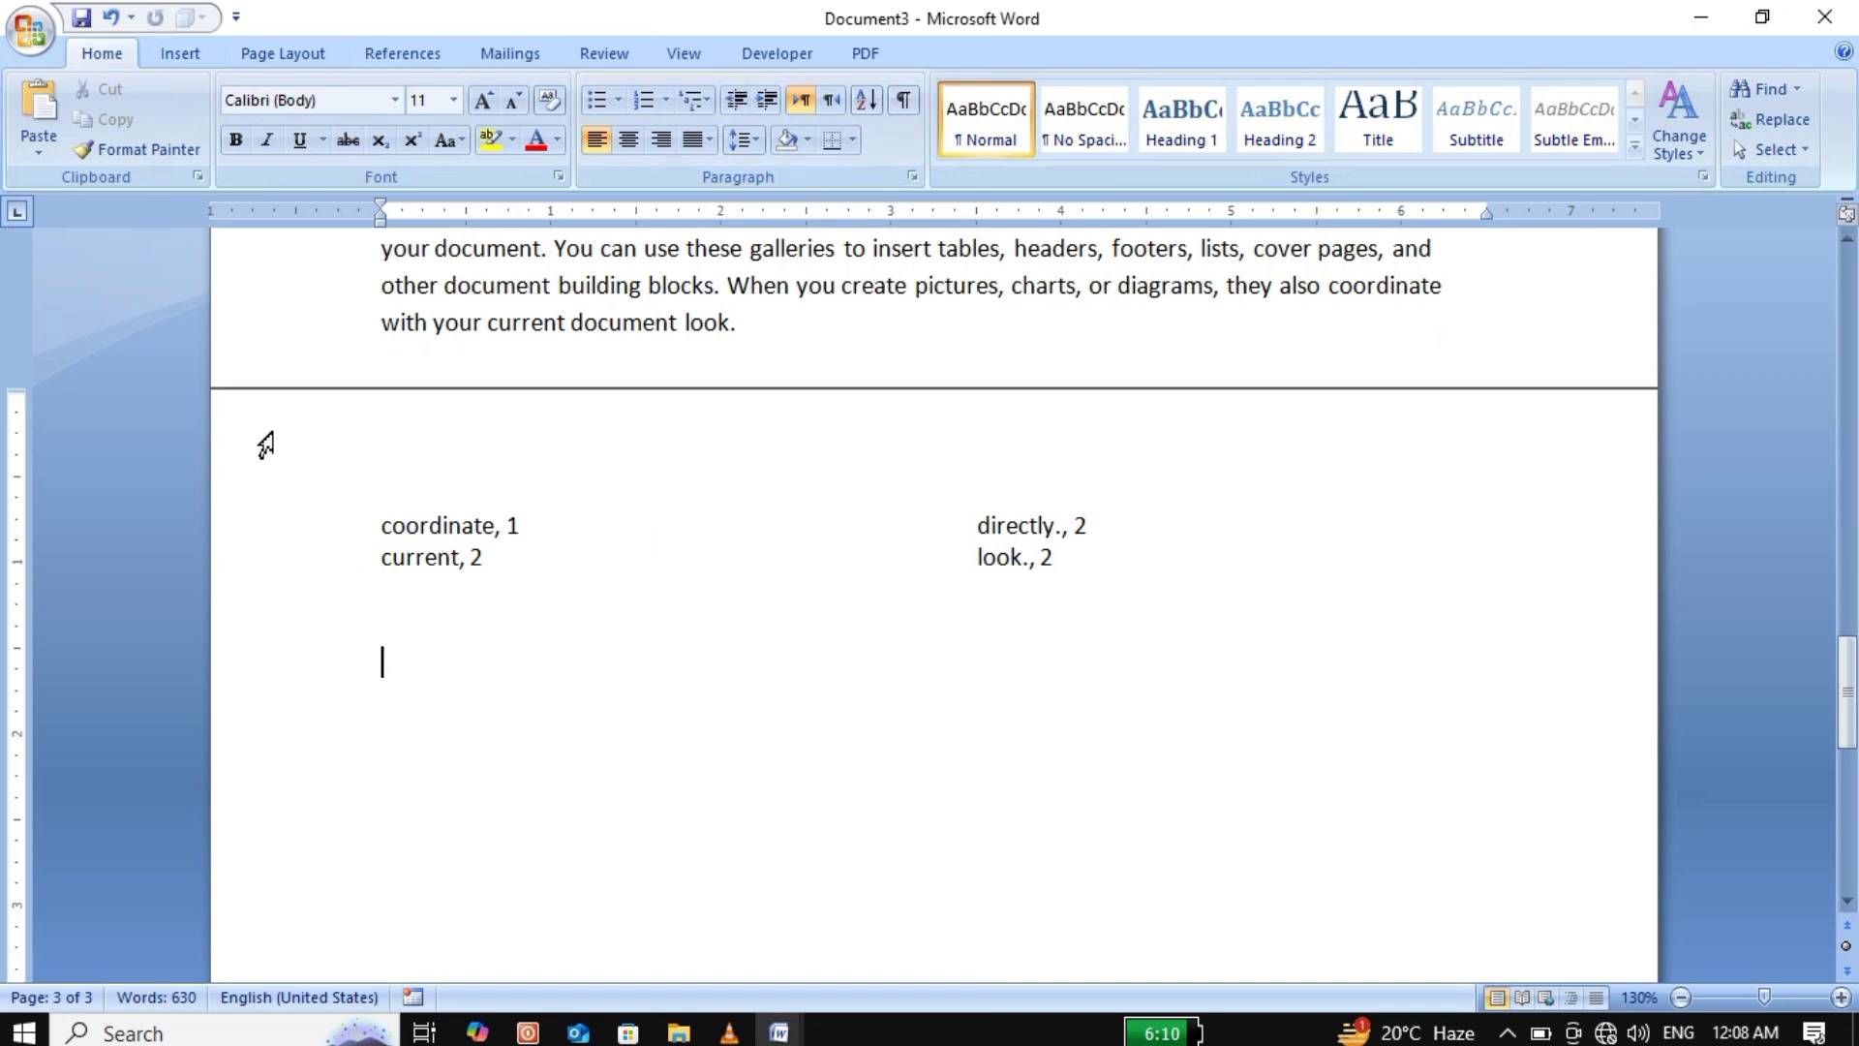
{"action": "left_click", "coordinate": [432, 60]}
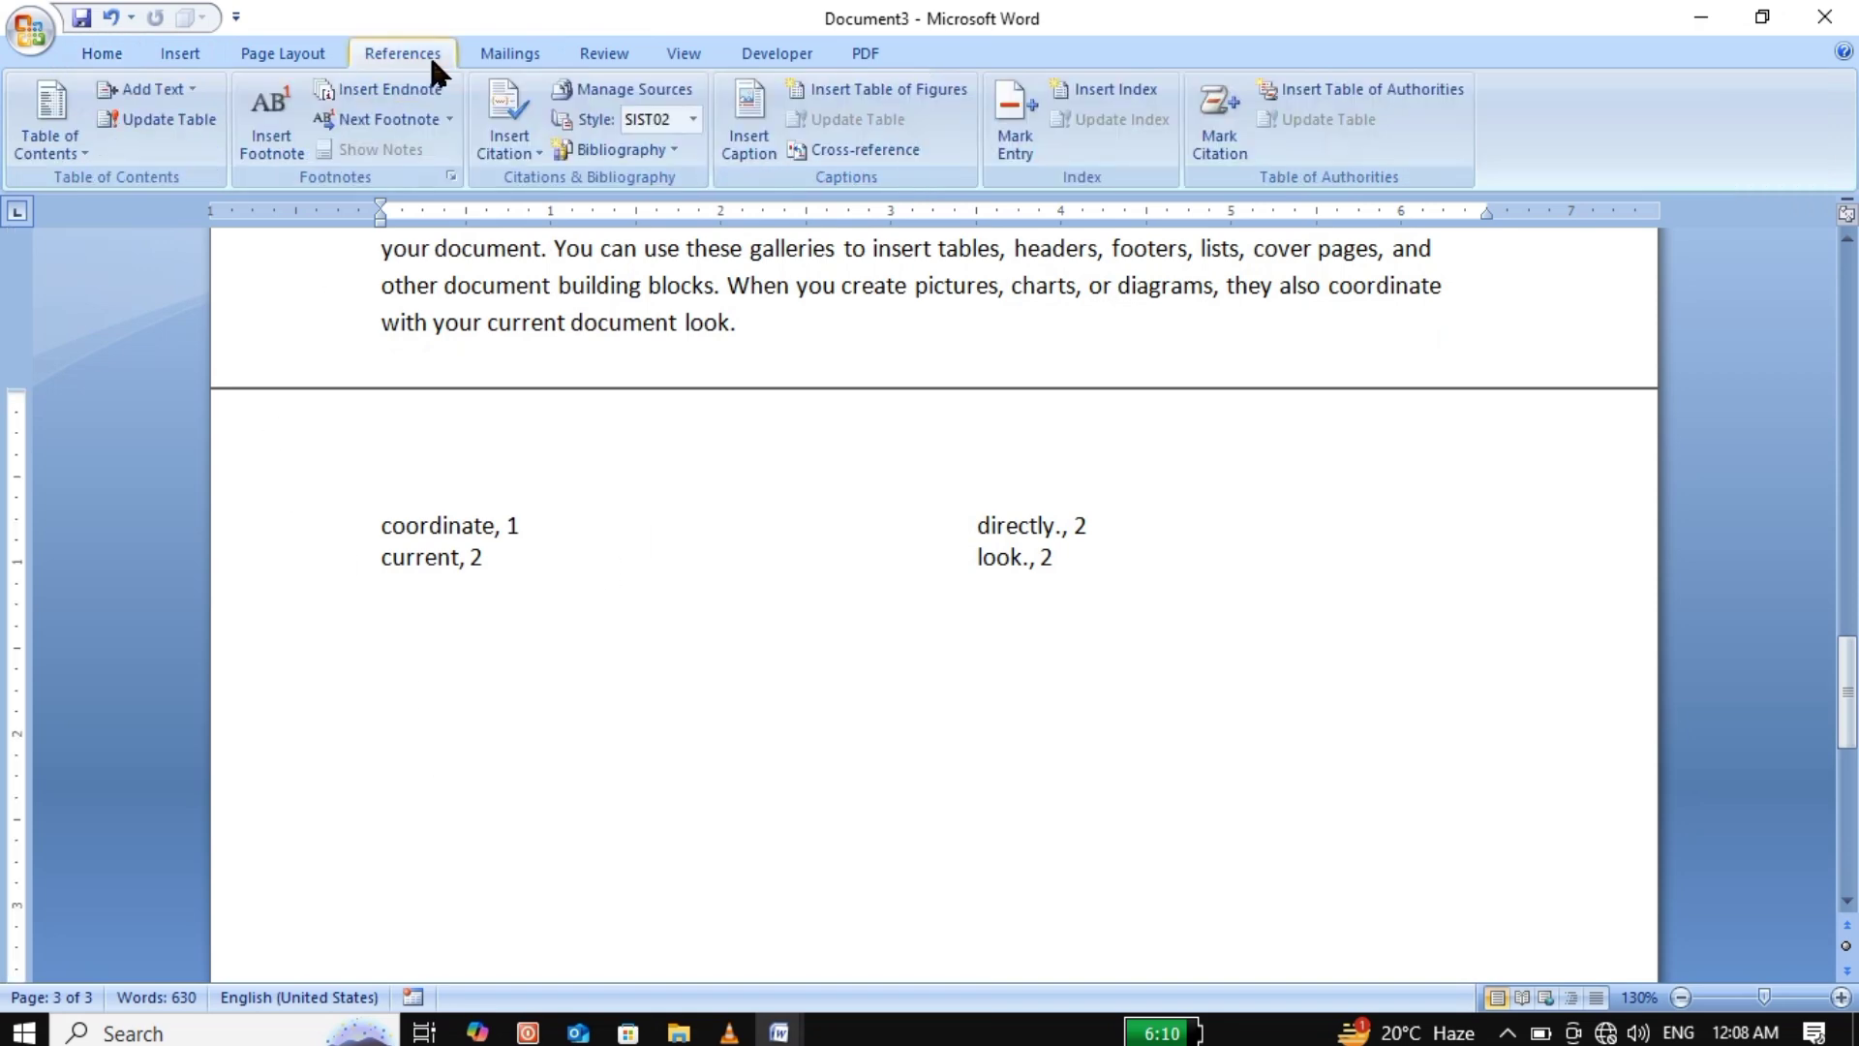
{"action": "left_click", "coordinate": [1351, 92]}
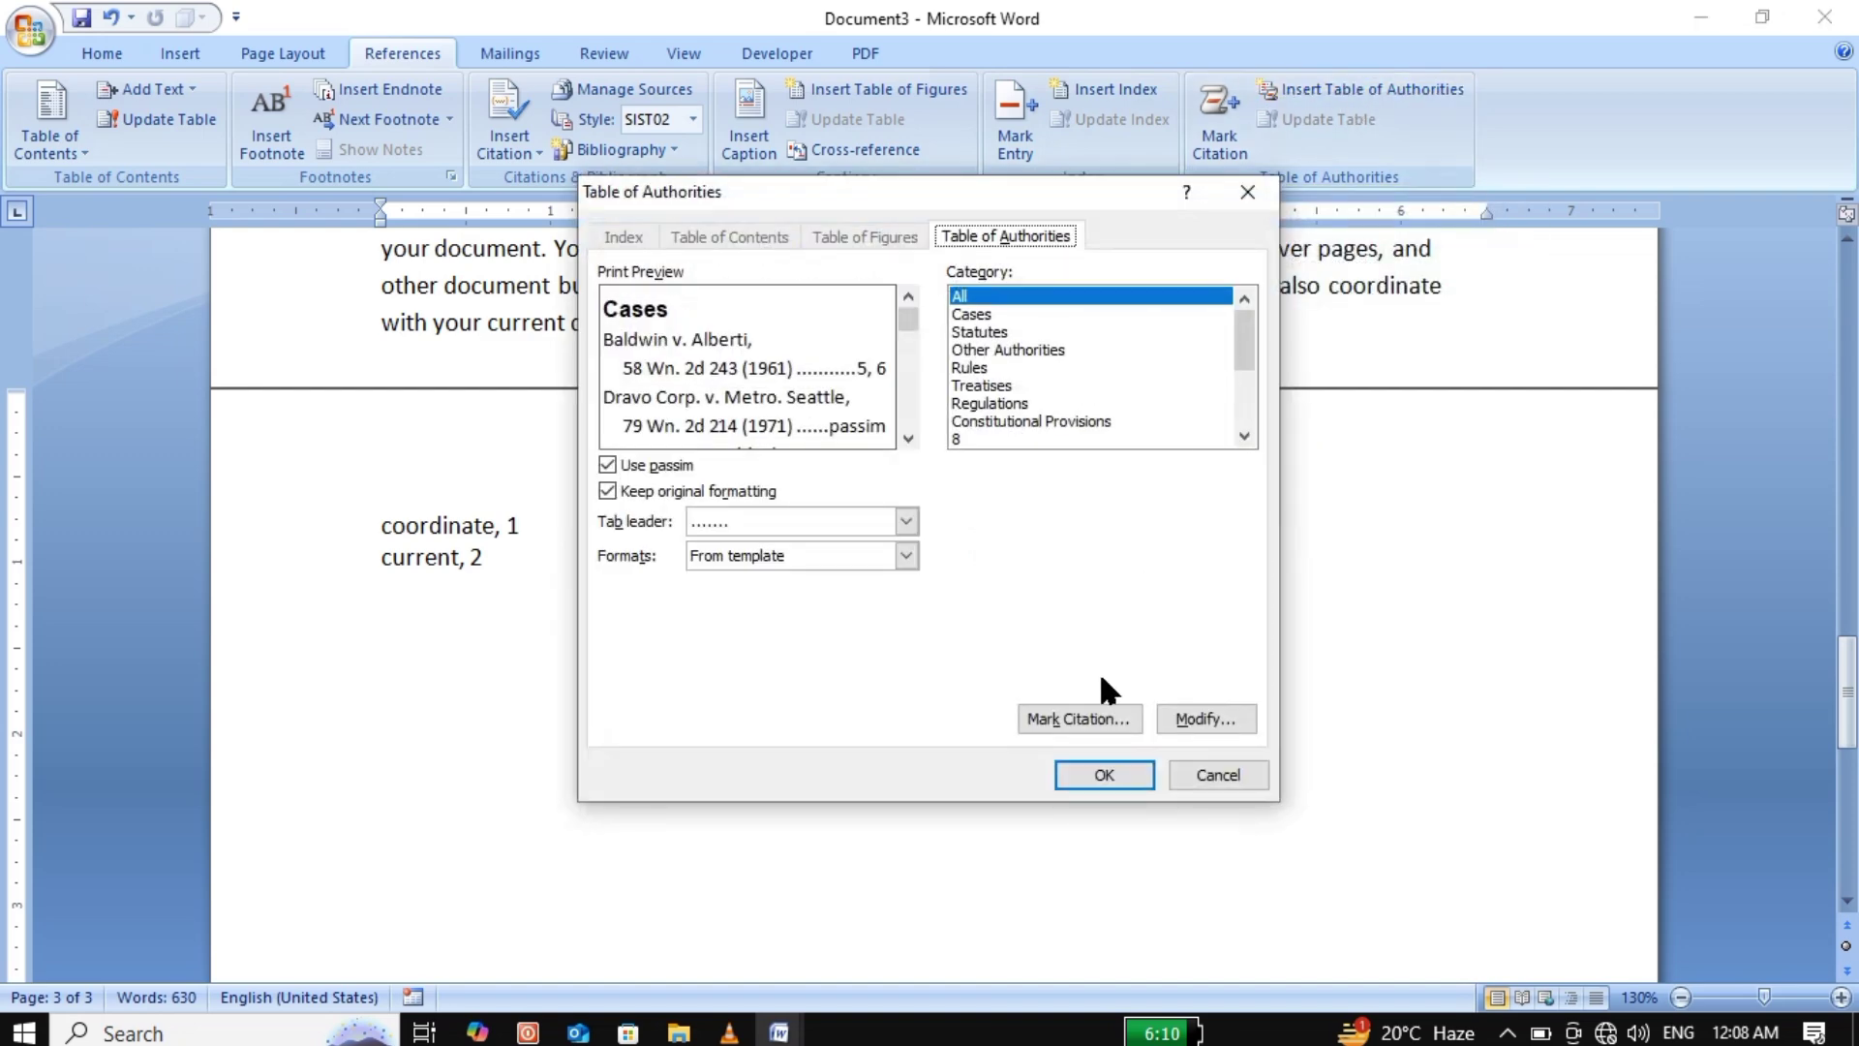
{"action": "left_click", "coordinate": [1104, 776]}
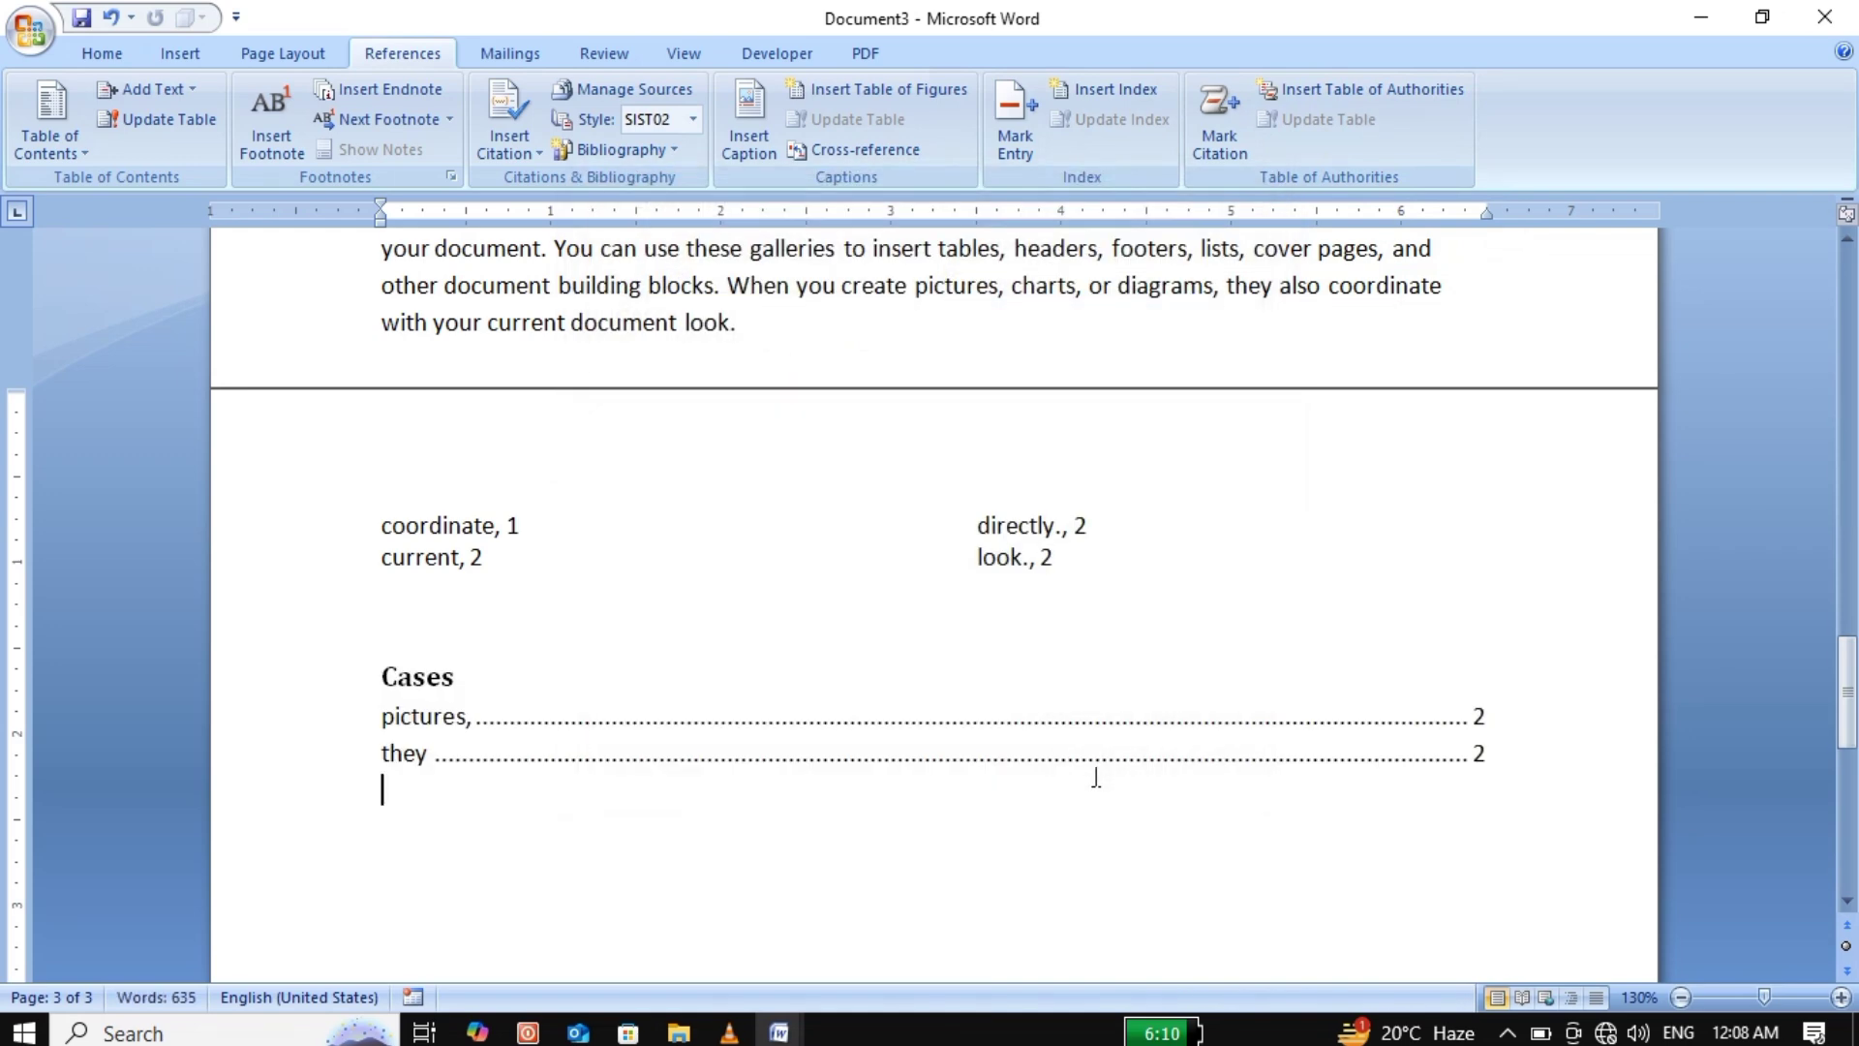
{"action": "left_click", "coordinate": [474, 721]}
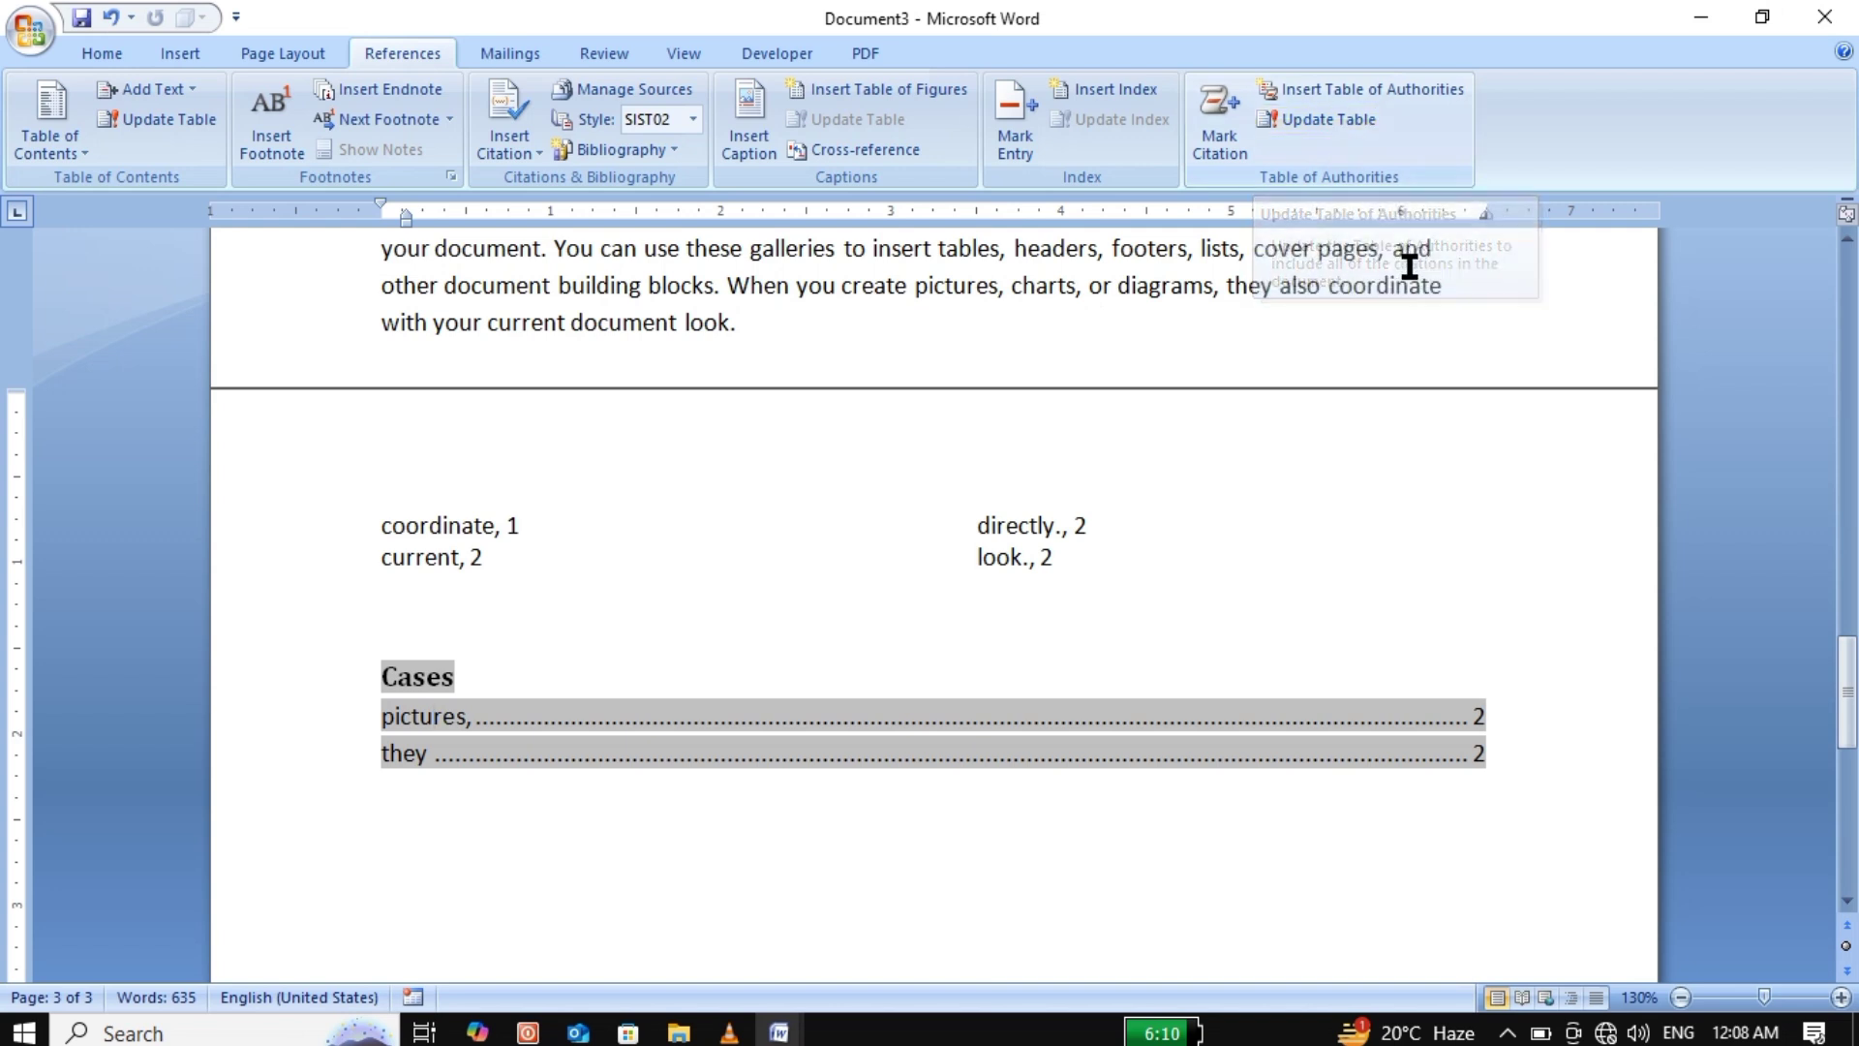
Mark "coordinate" in page 2's last paragraph as a citation in the Cases category and hide the formatting marks.
{"action": "left_click_drag", "start_coordinate": [1481, 282], "coordinate": [1329, 306]}
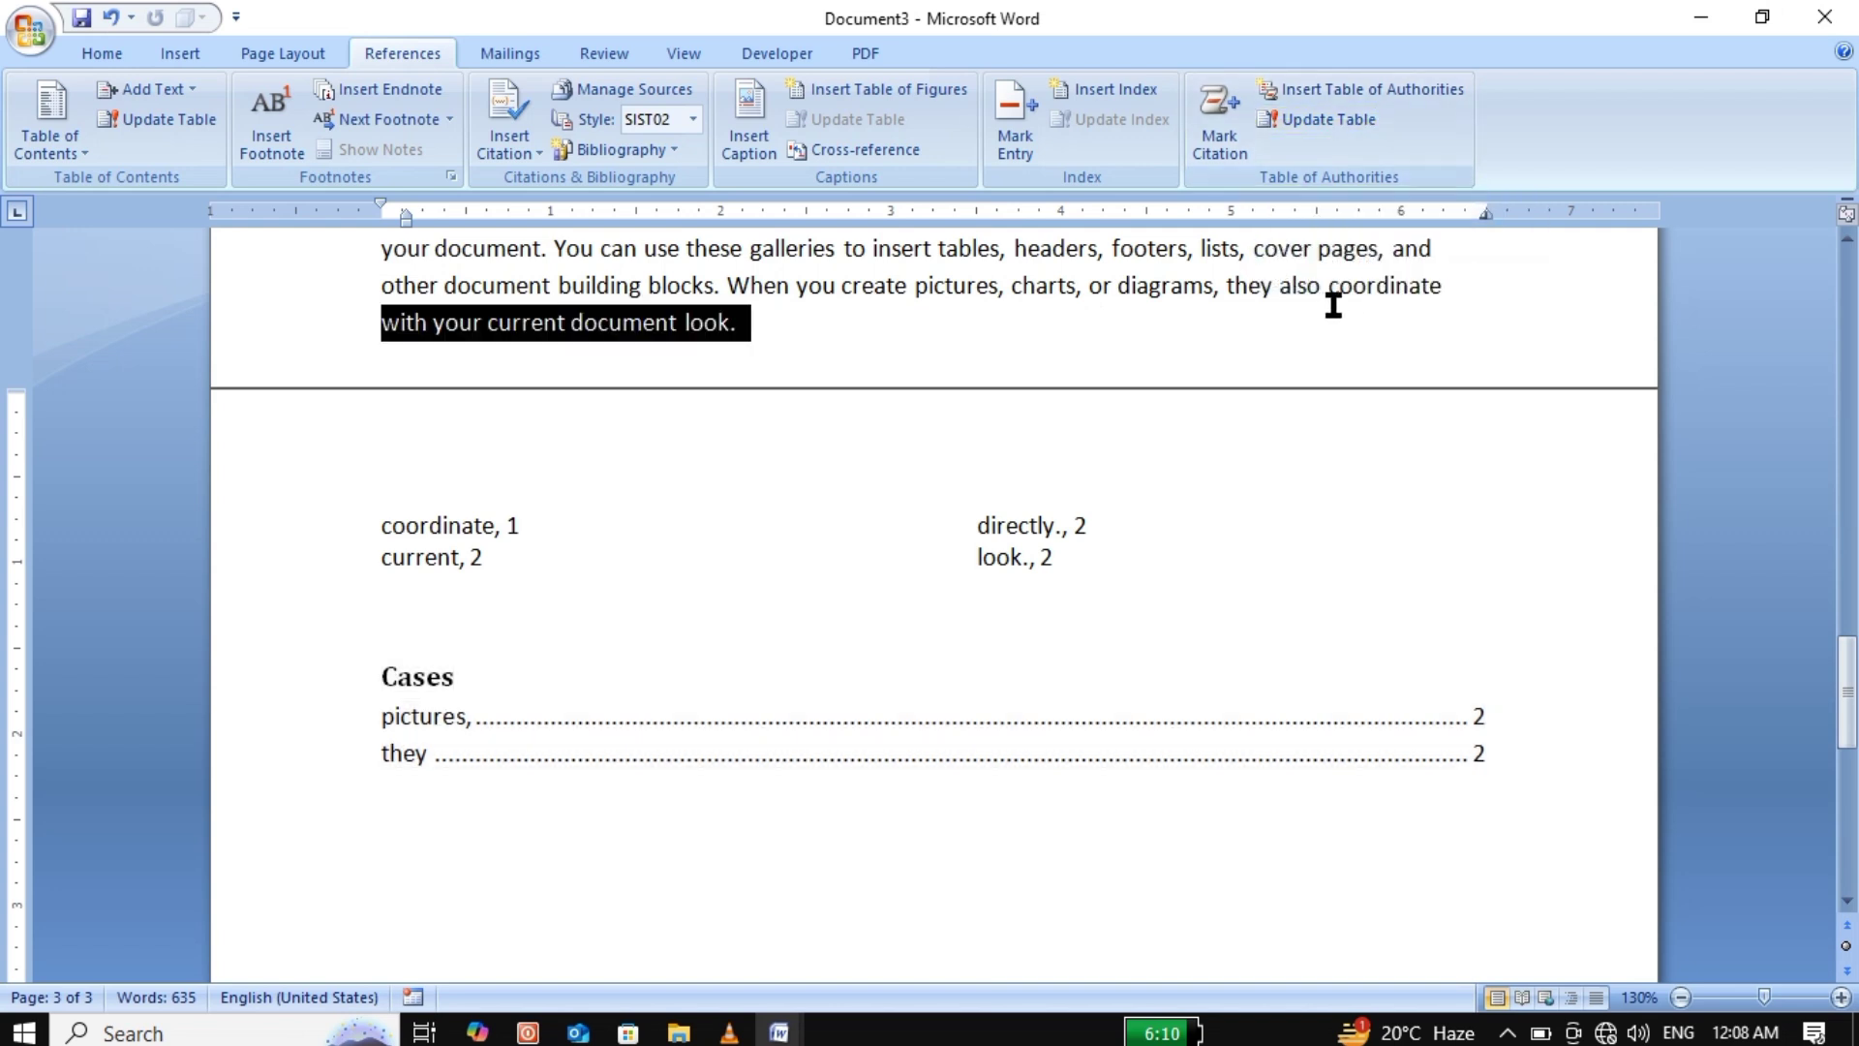
{"action": "double_click", "coordinate": [1332, 300]}
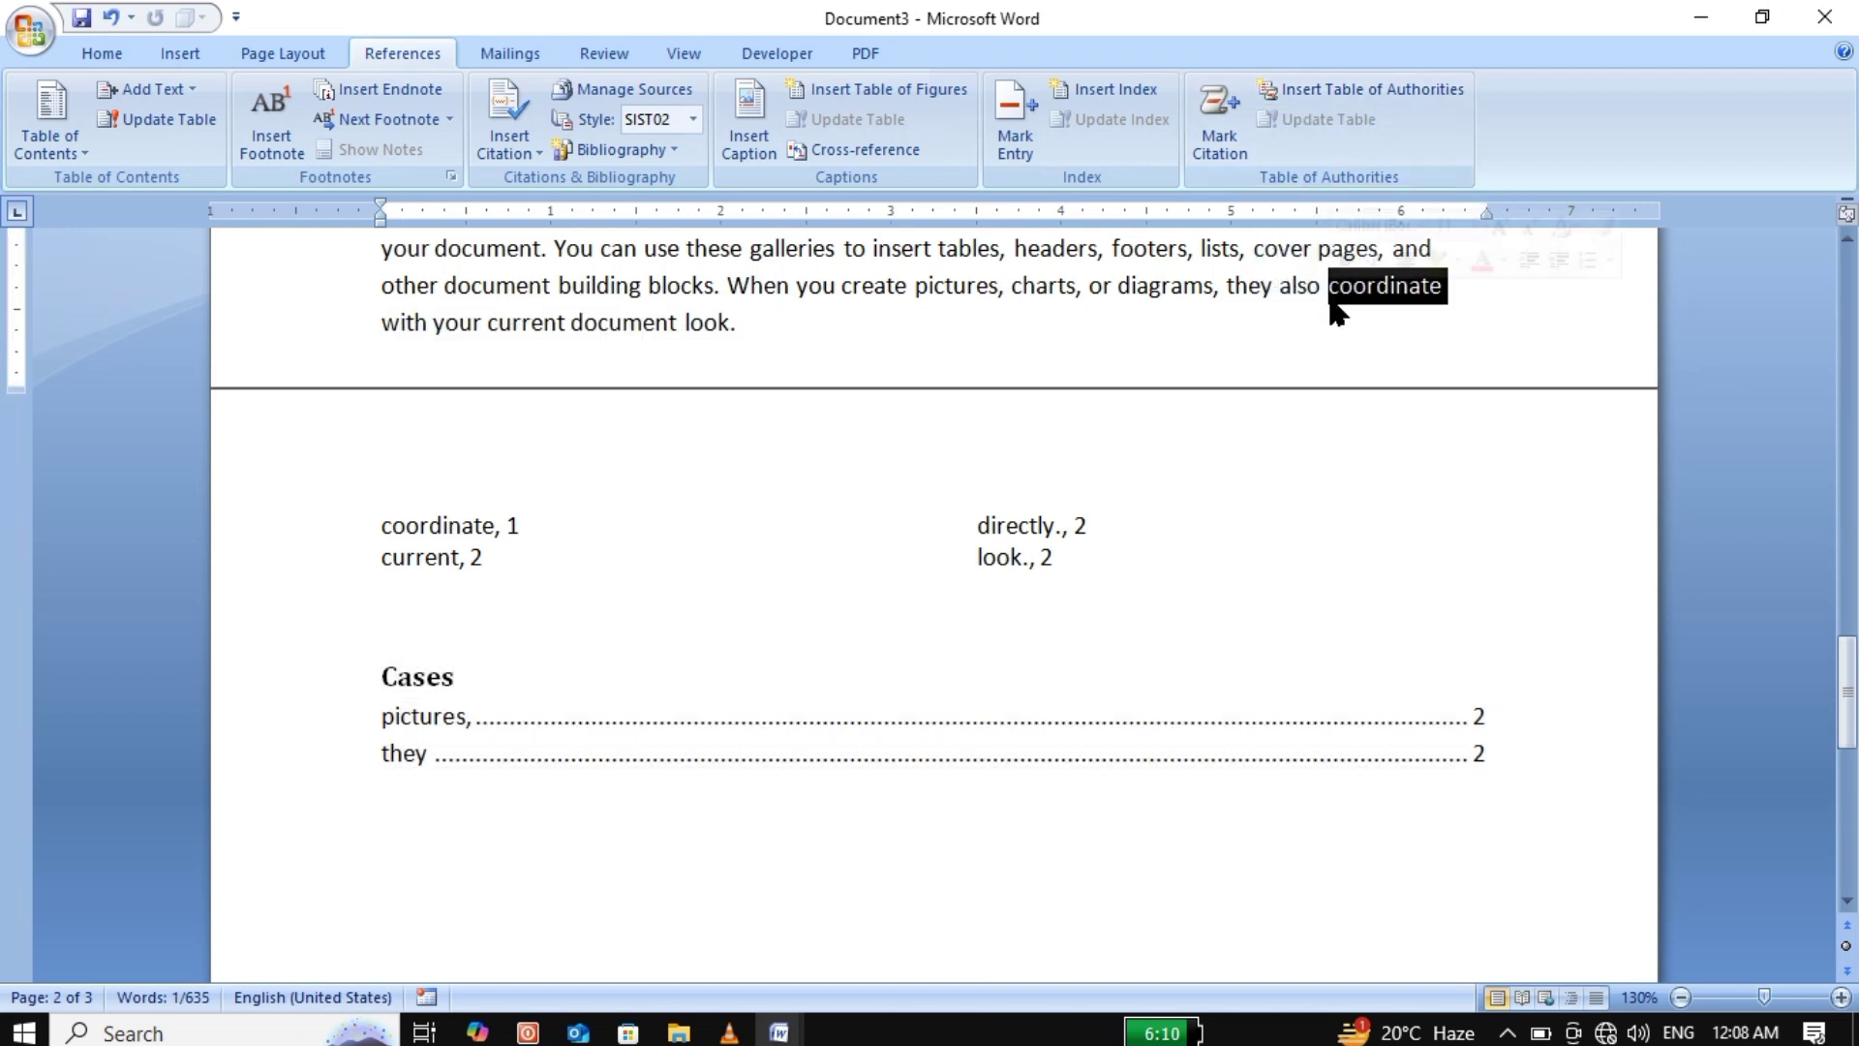
{"action": "left_click", "coordinate": [1222, 126]}
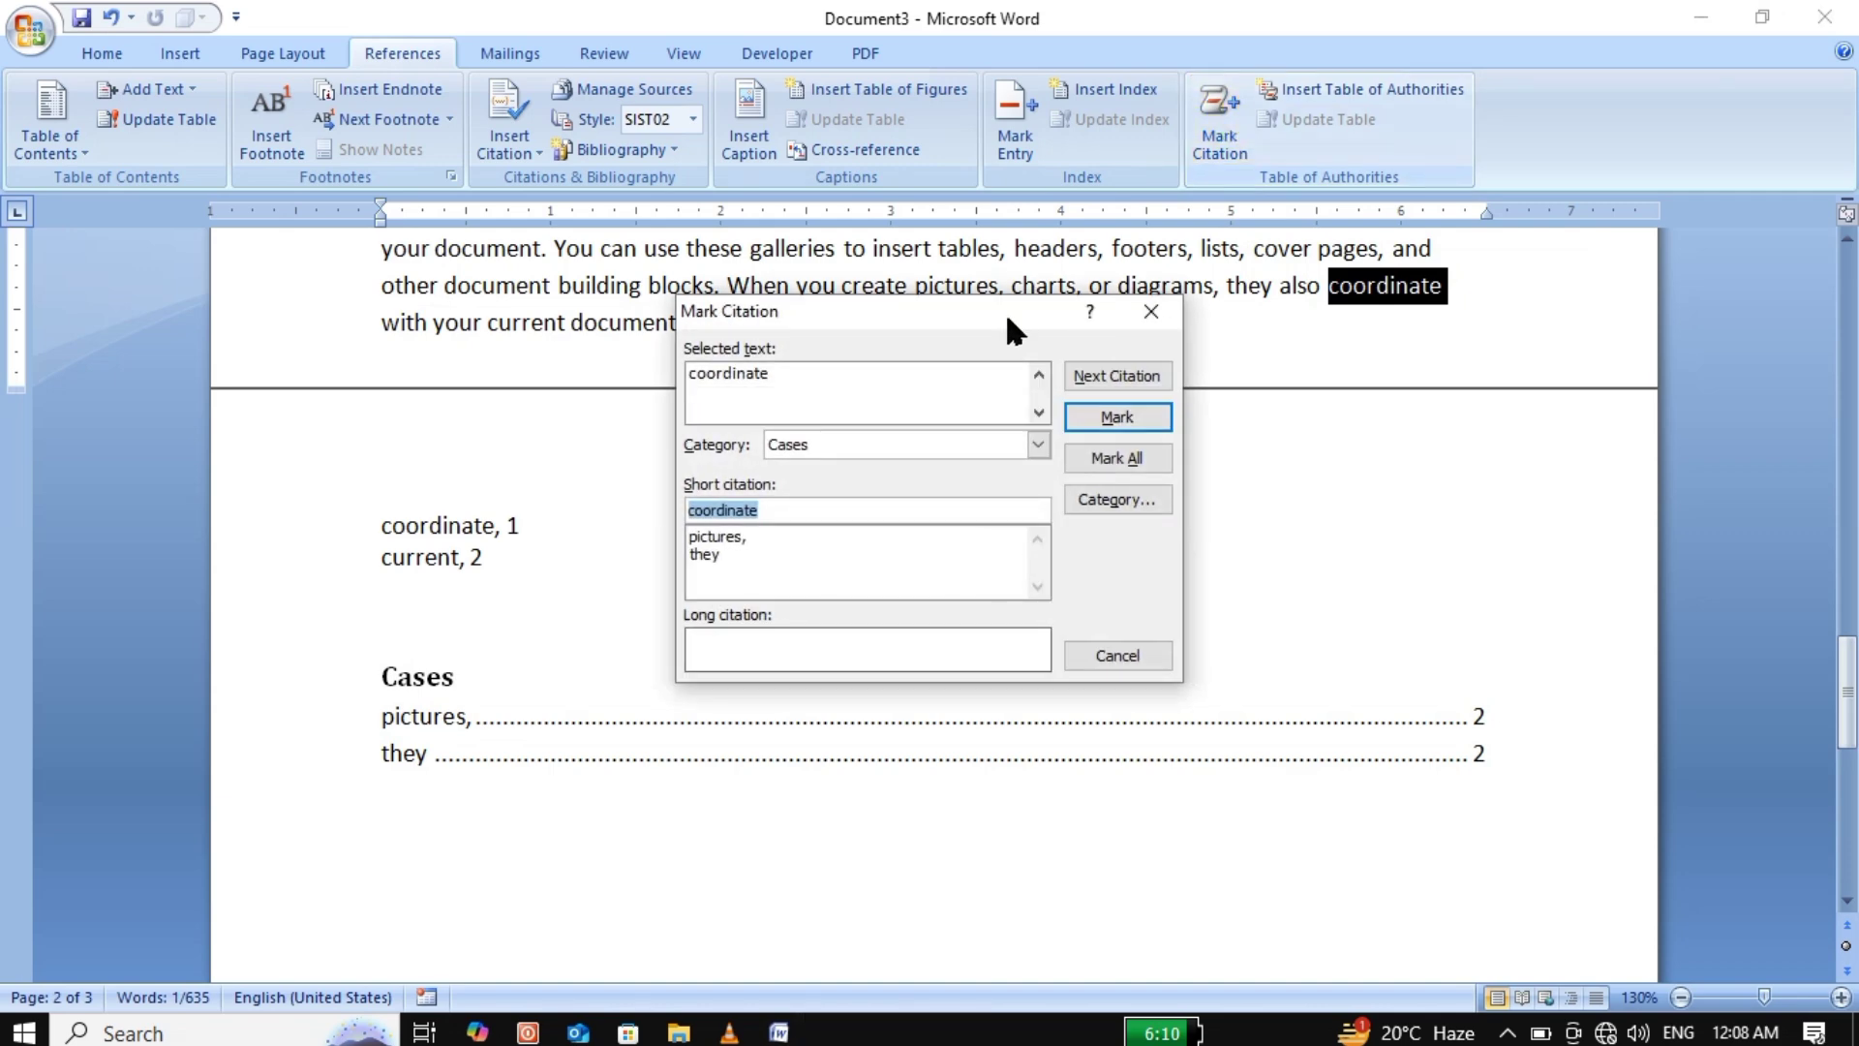
{"action": "left_click", "coordinate": [1133, 418]}
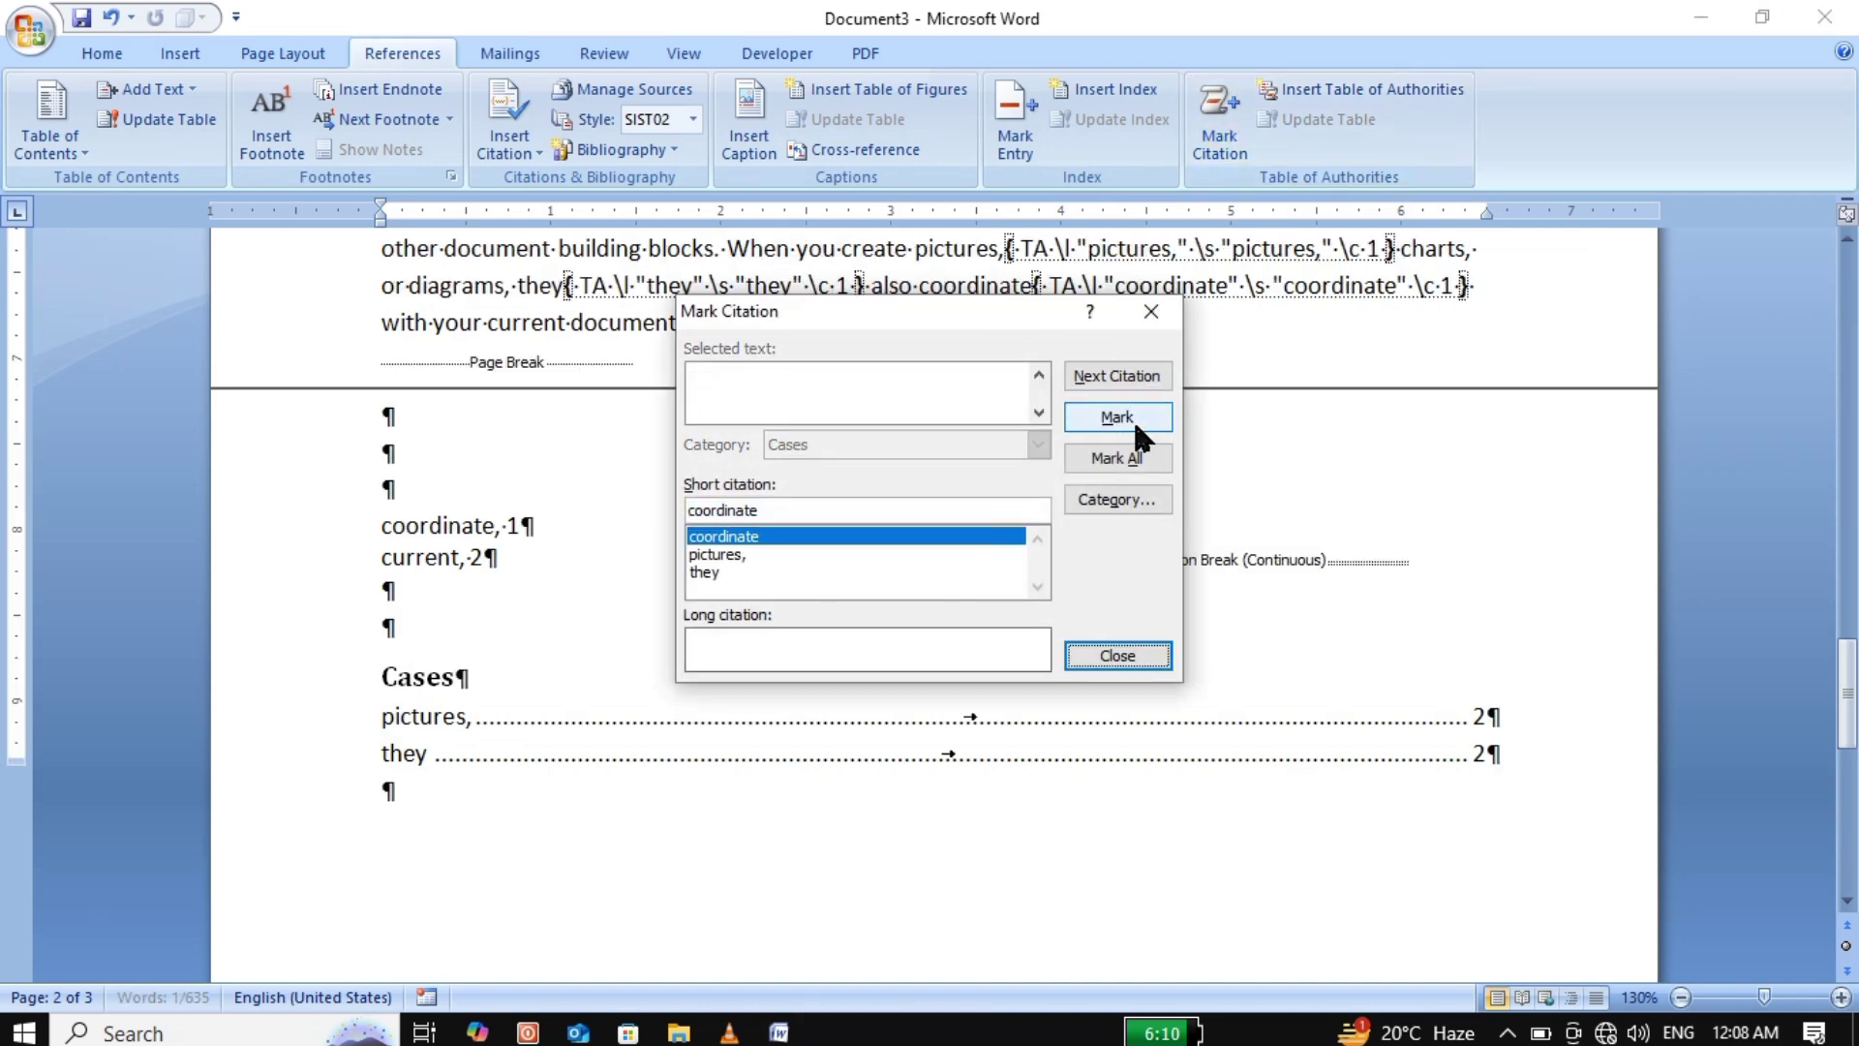
{"action": "left_click", "coordinate": [1100, 655]}
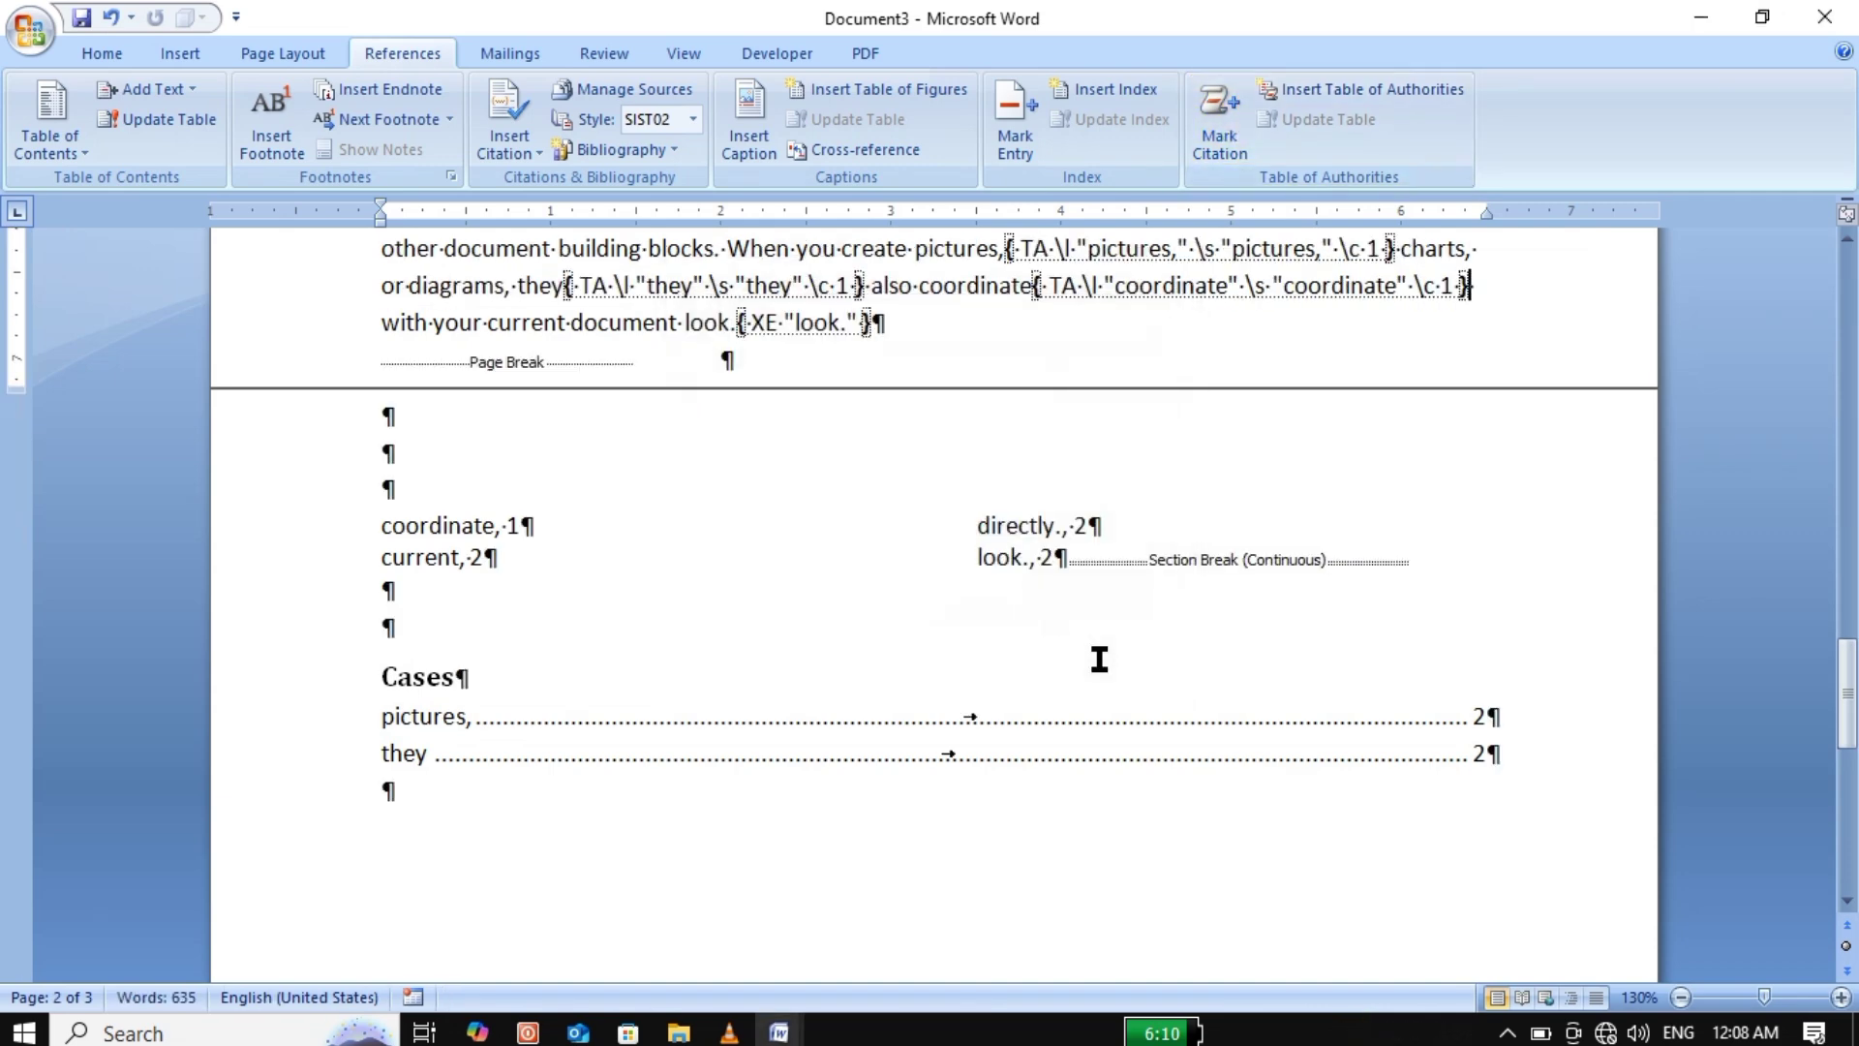
{"action": "left_click", "coordinate": [100, 56]}
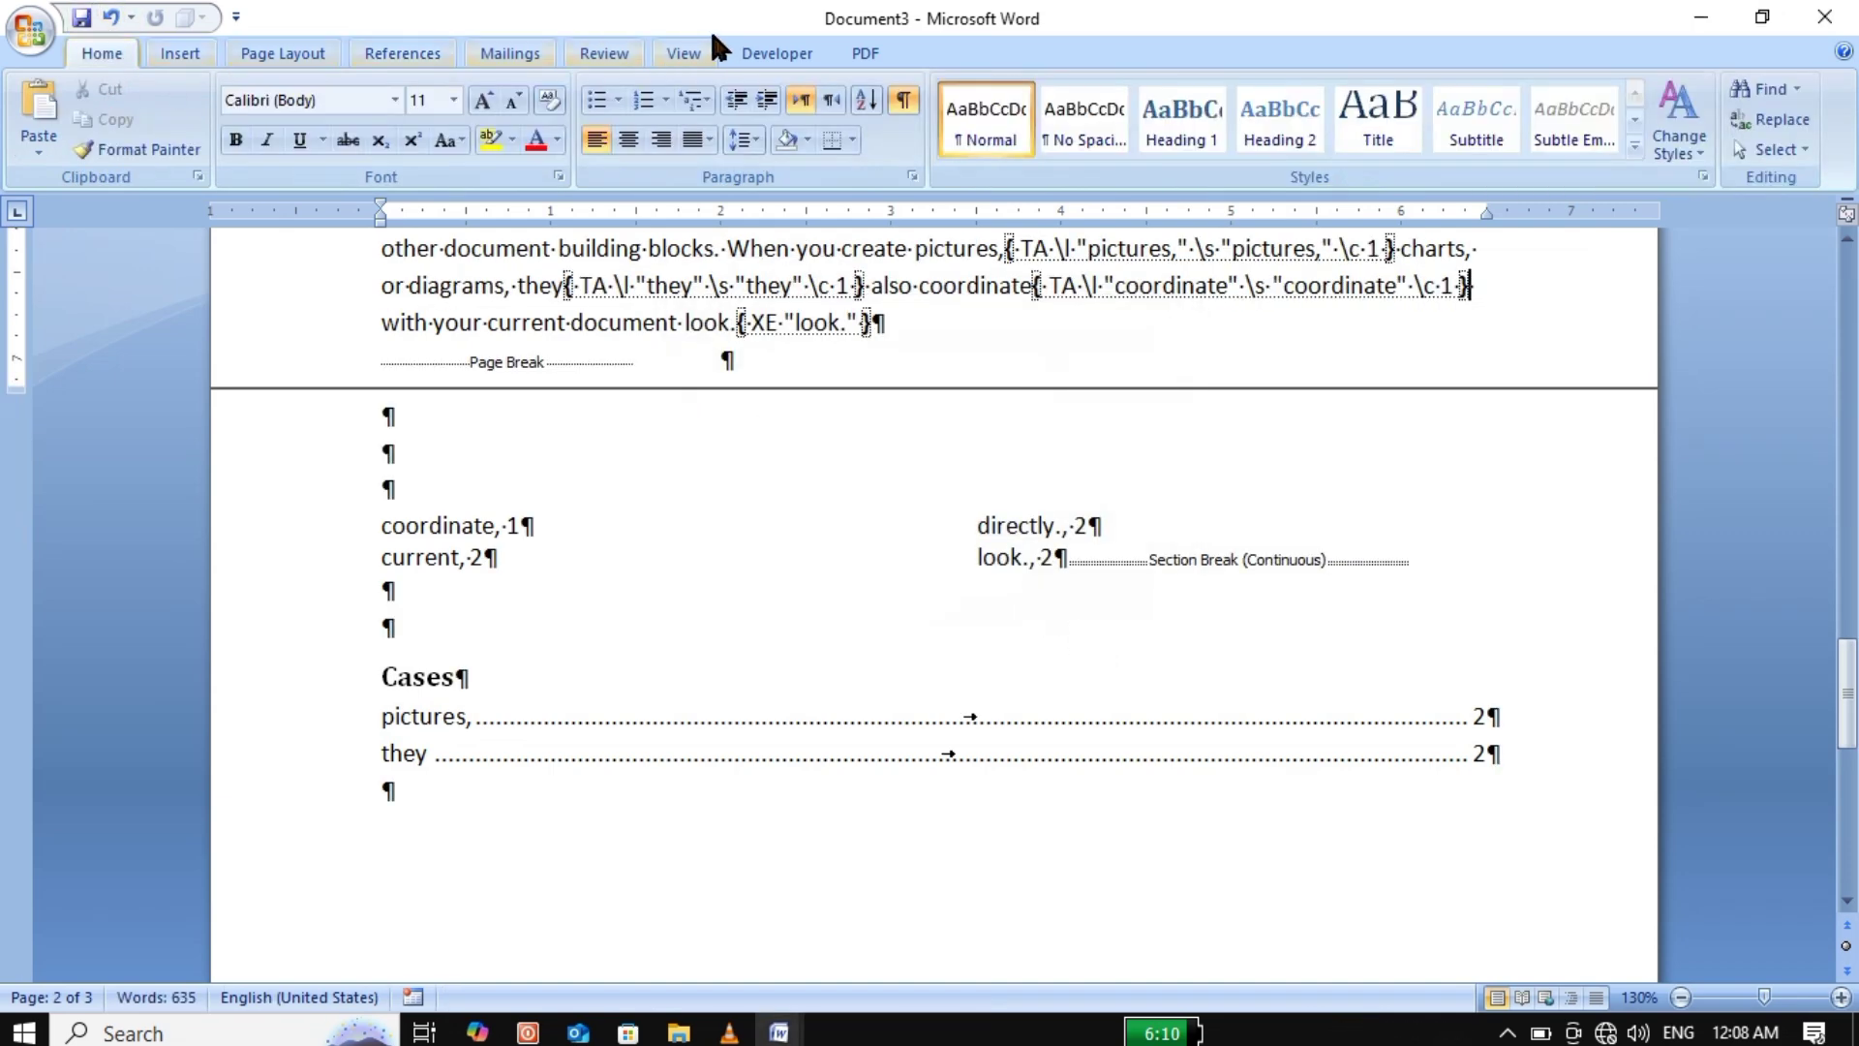
{"action": "left_click", "coordinate": [907, 105]}
Update the table of authorities on page 3 to include the newly marked citation.
{"action": "left_click", "coordinate": [456, 831]}
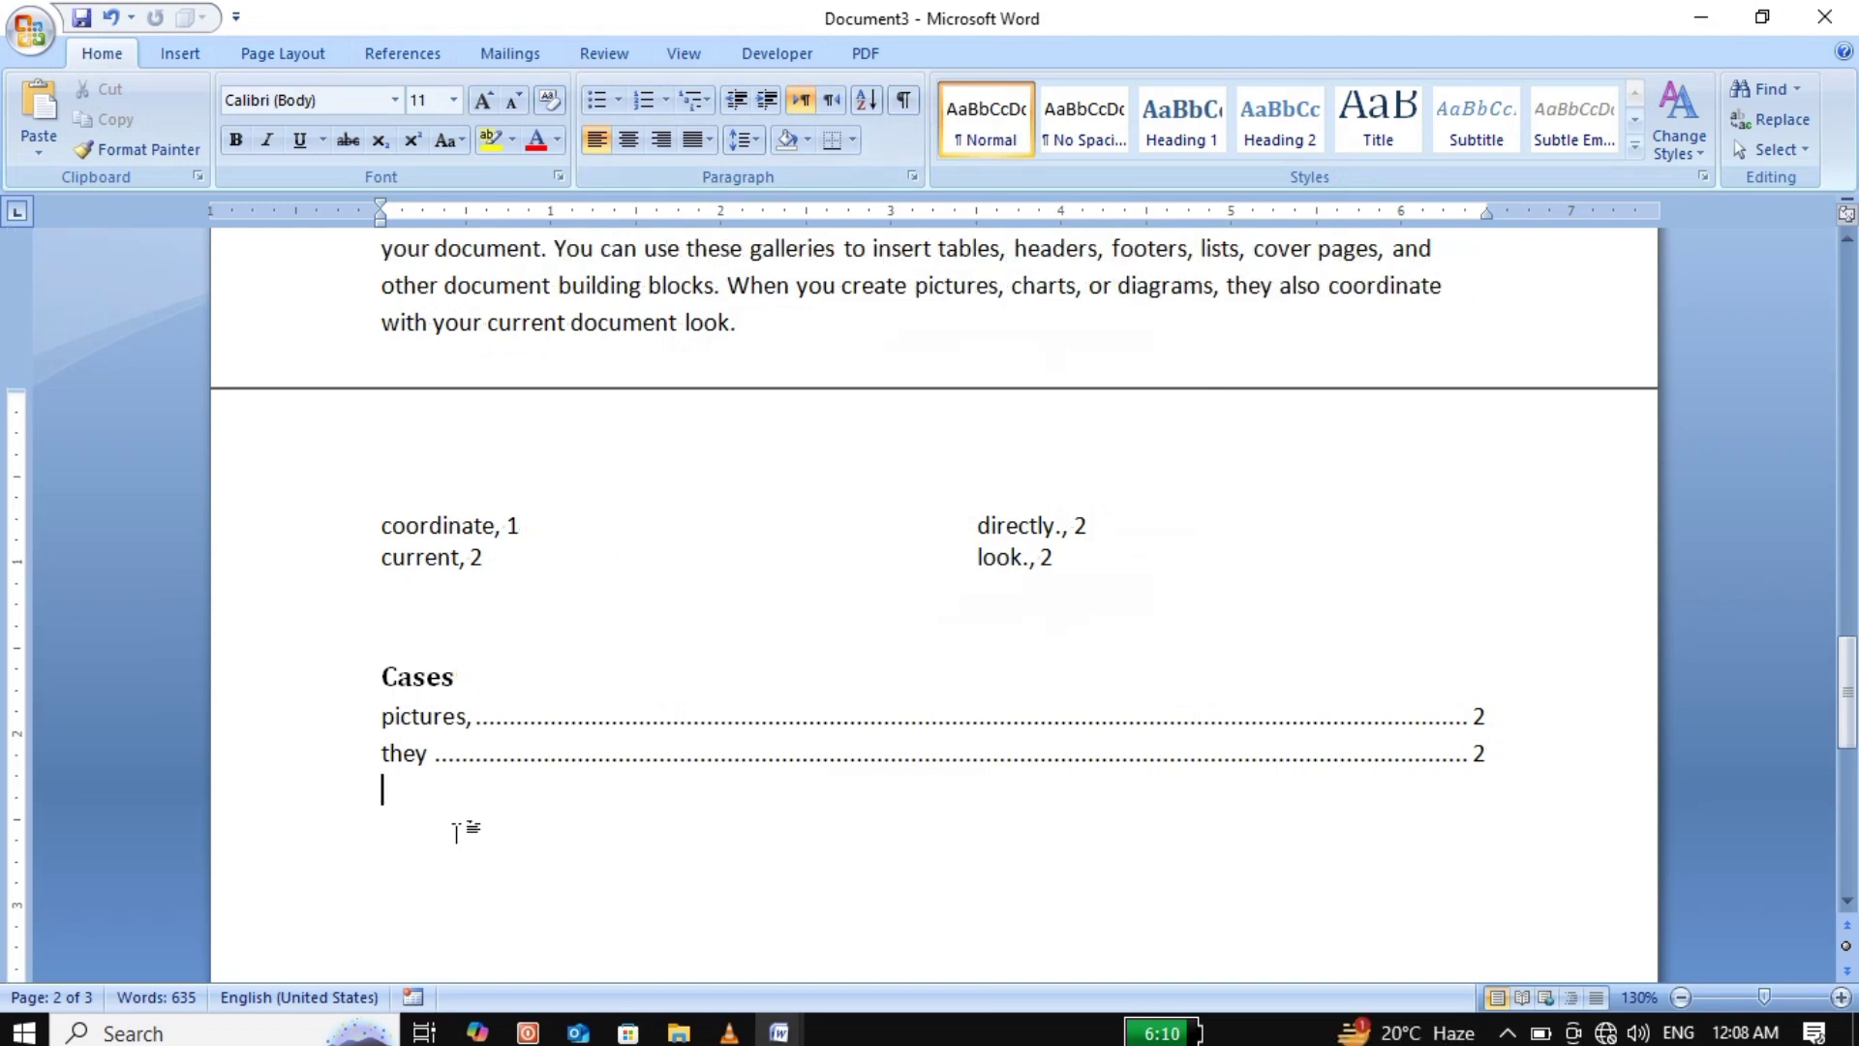
{"action": "left_click", "coordinate": [411, 678]}
{"action": "right_click", "coordinate": [412, 681]}
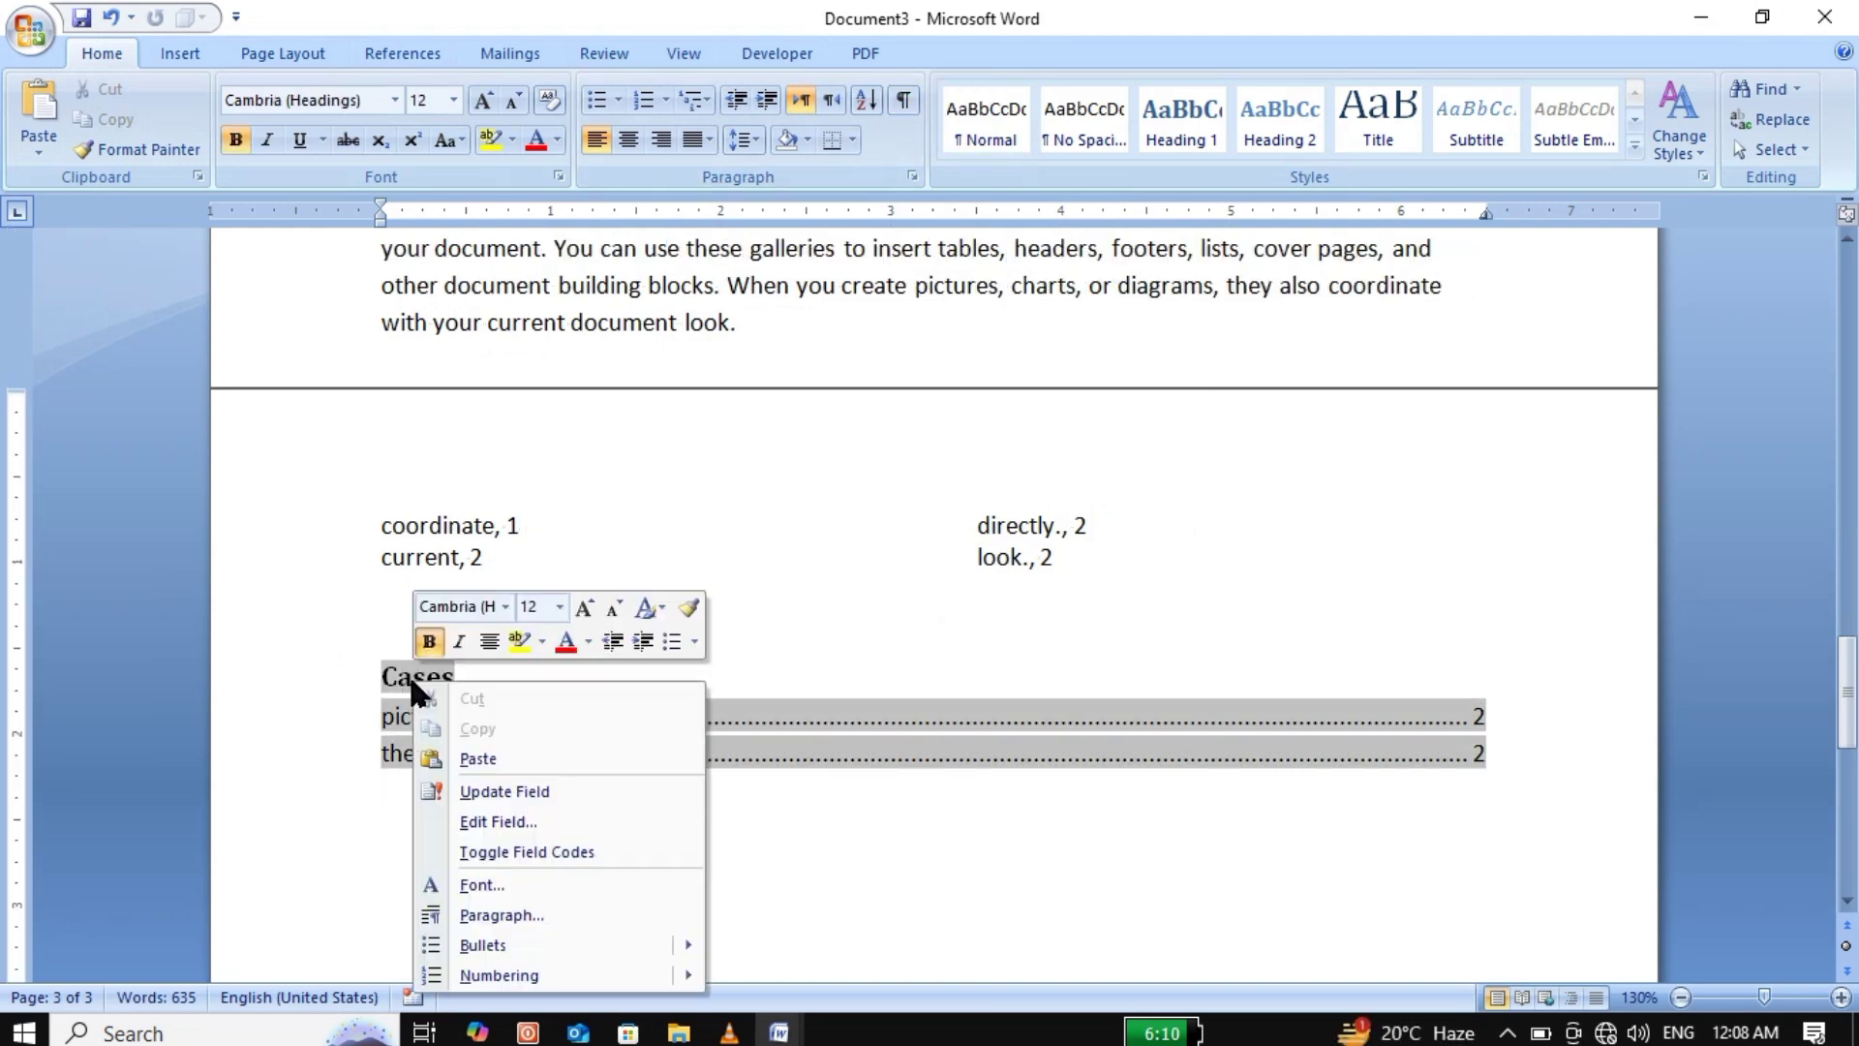
{"action": "left_click", "coordinate": [386, 686]}
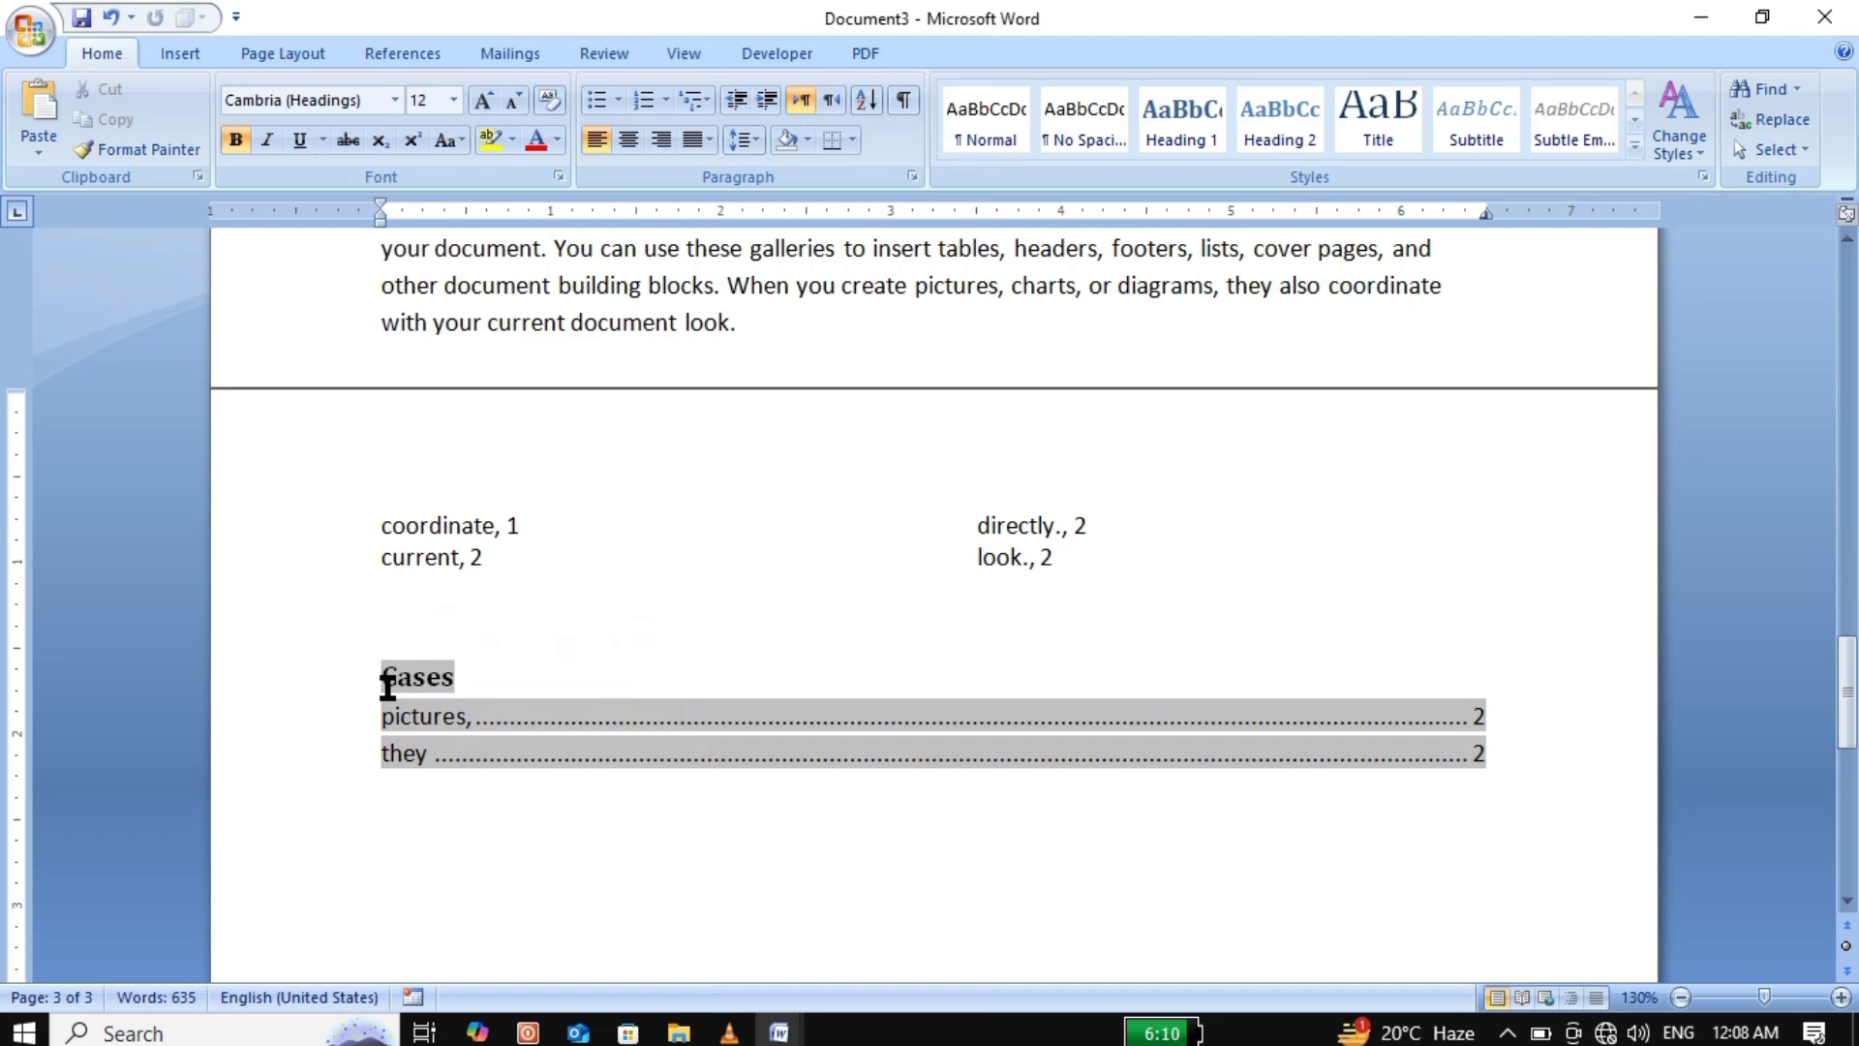
{"action": "left_click", "coordinate": [375, 39]}
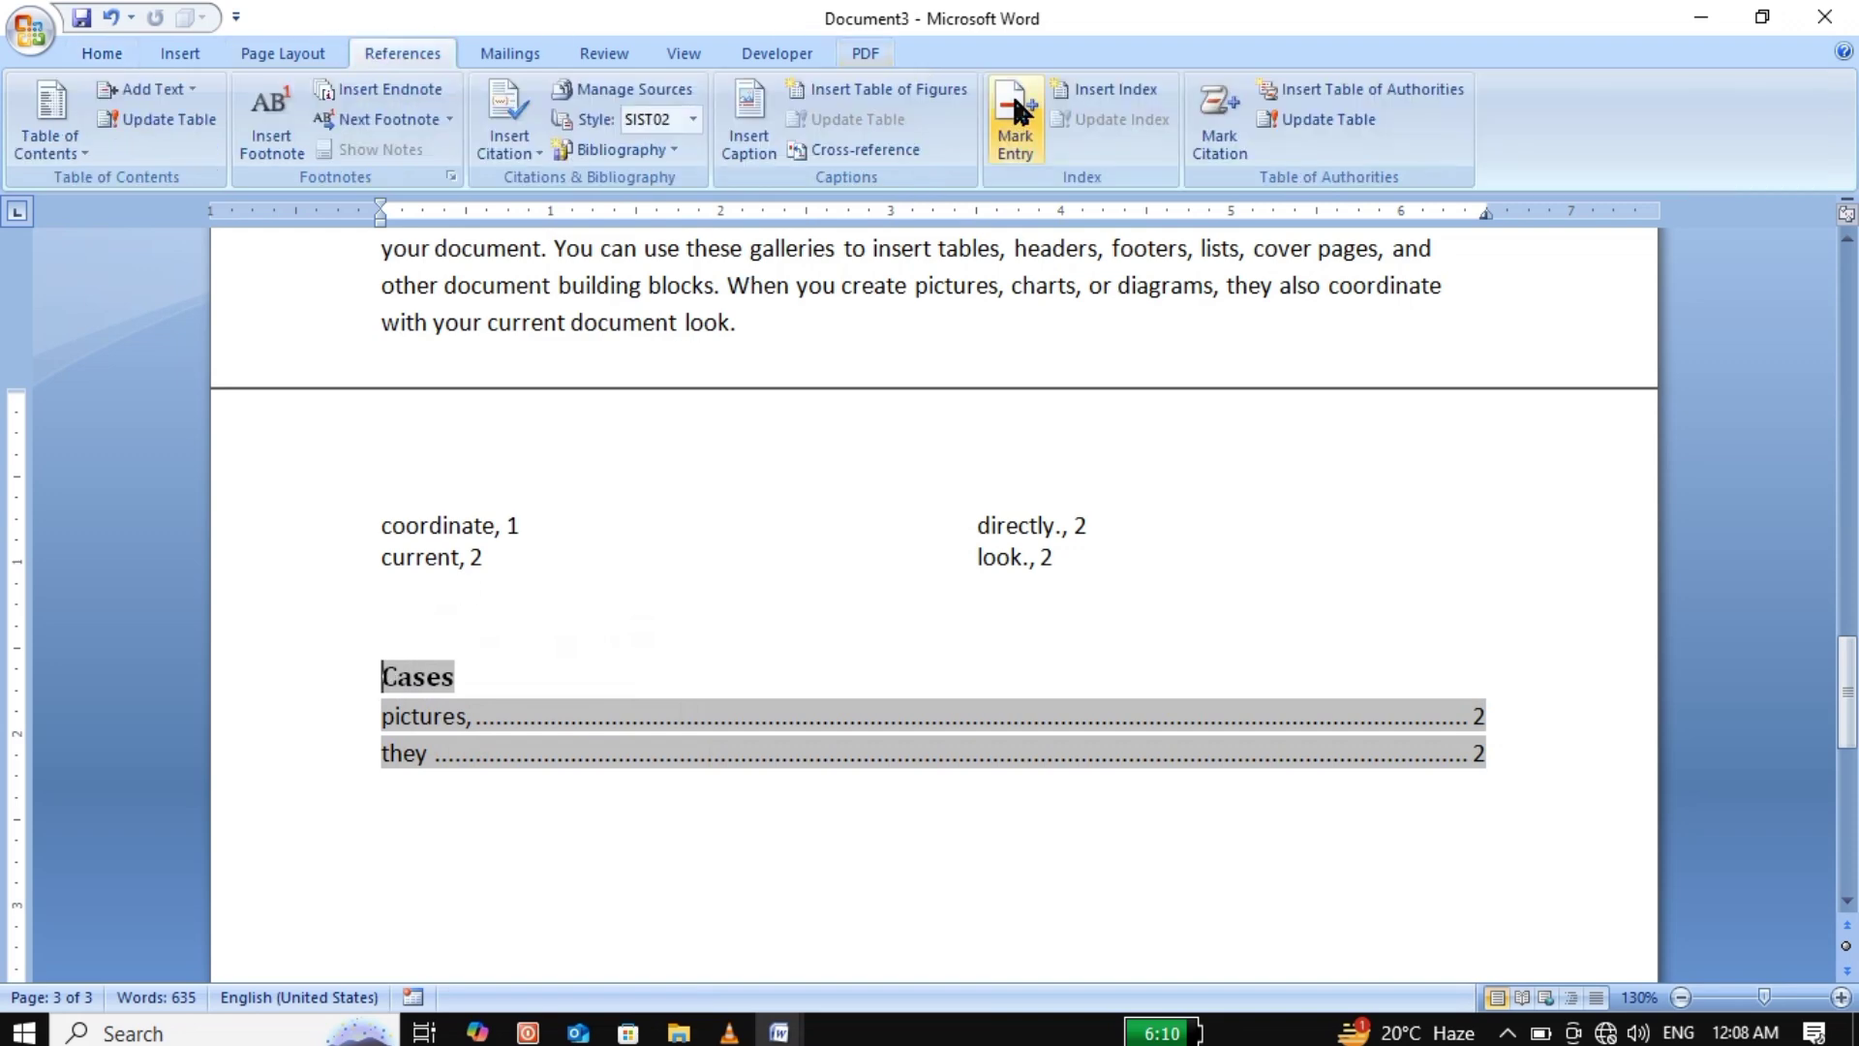
{"action": "left_click", "coordinate": [1334, 114]}
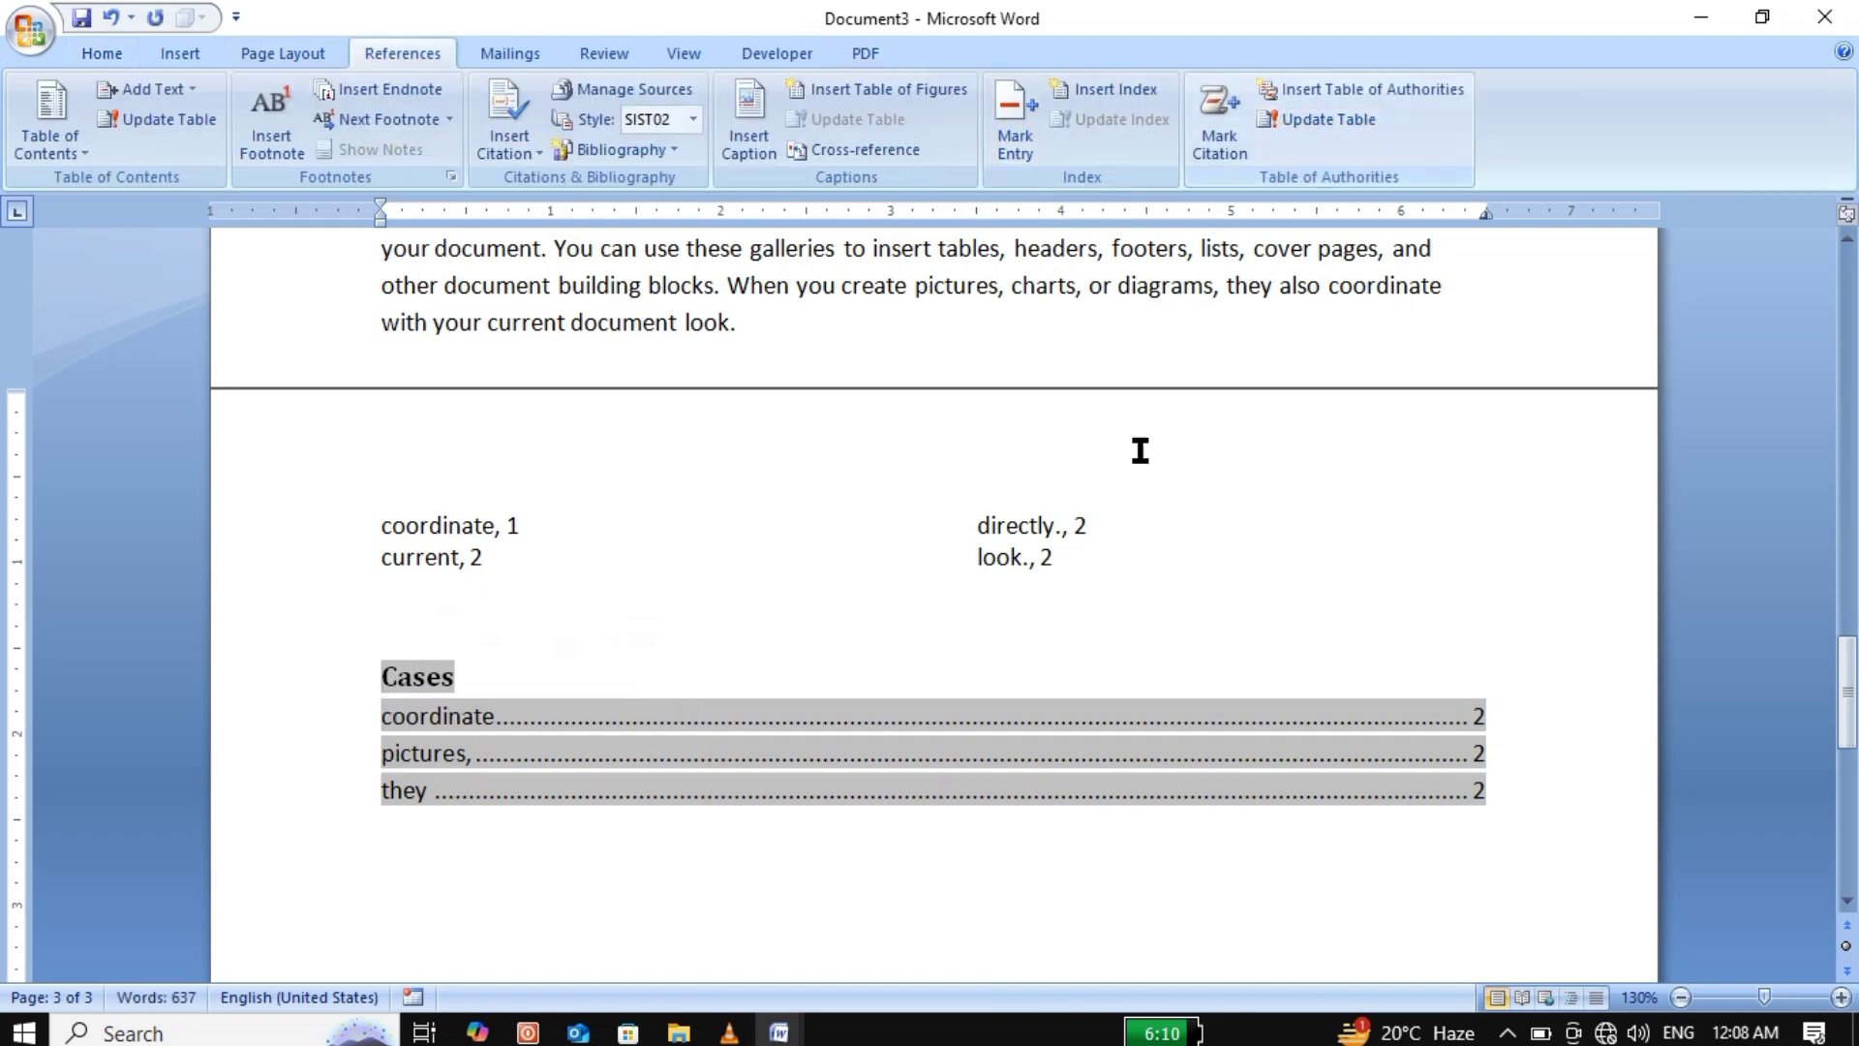
{"action": "left_click", "coordinate": [927, 802]}
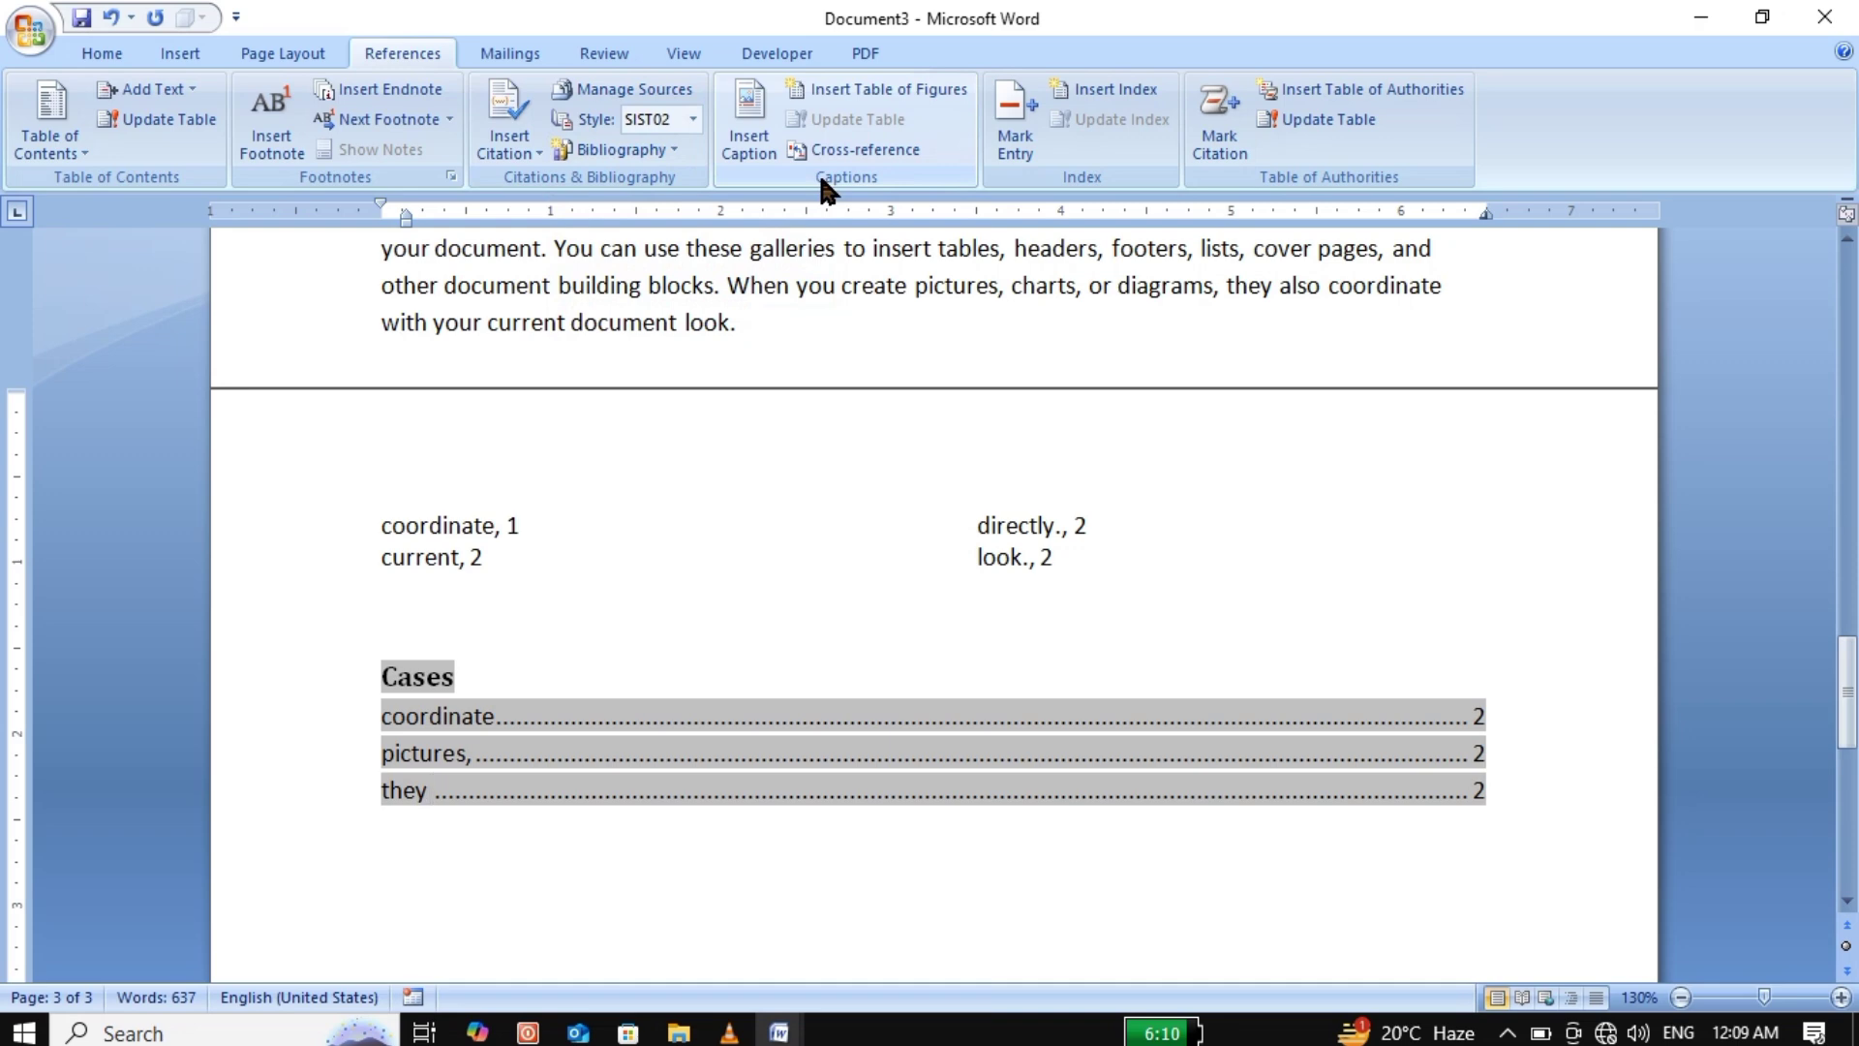
{"action": "left_click", "coordinate": [837, 503]}
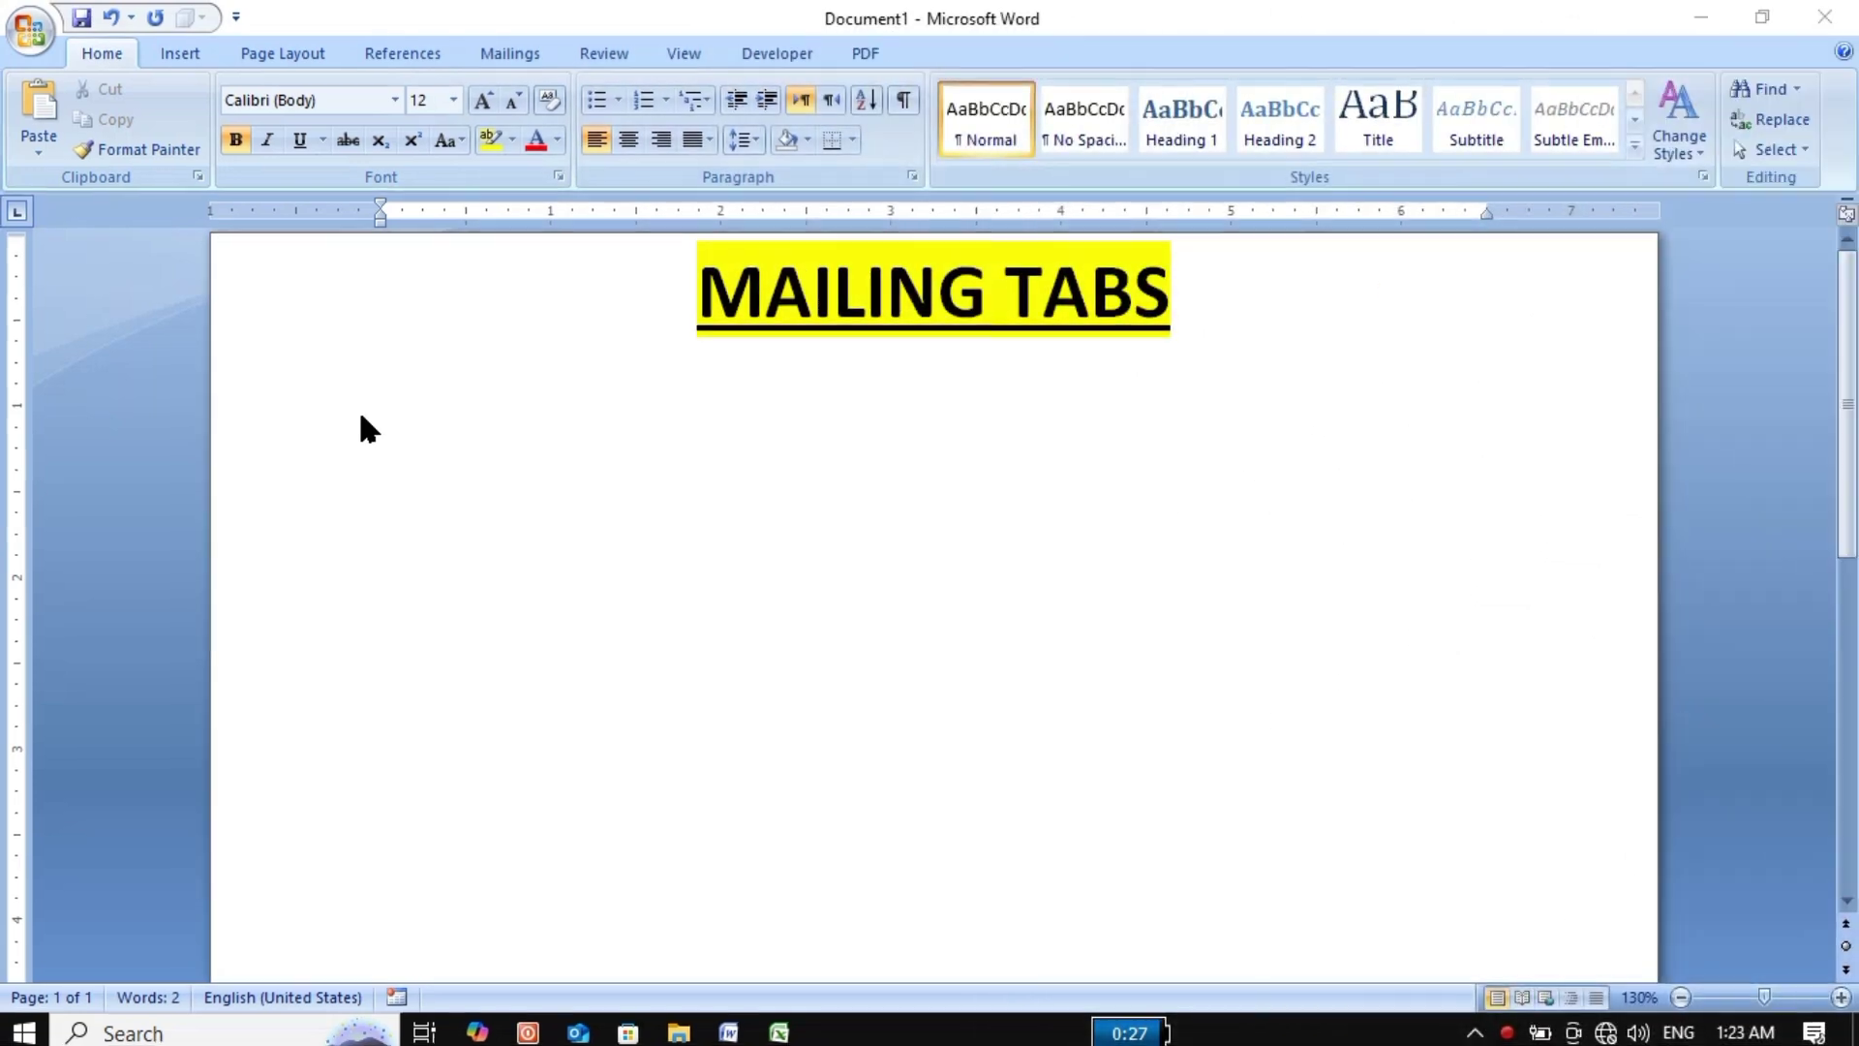
{"action": "left_click", "coordinate": [363, 426]}
{"action": "left_click", "coordinate": [509, 48]}
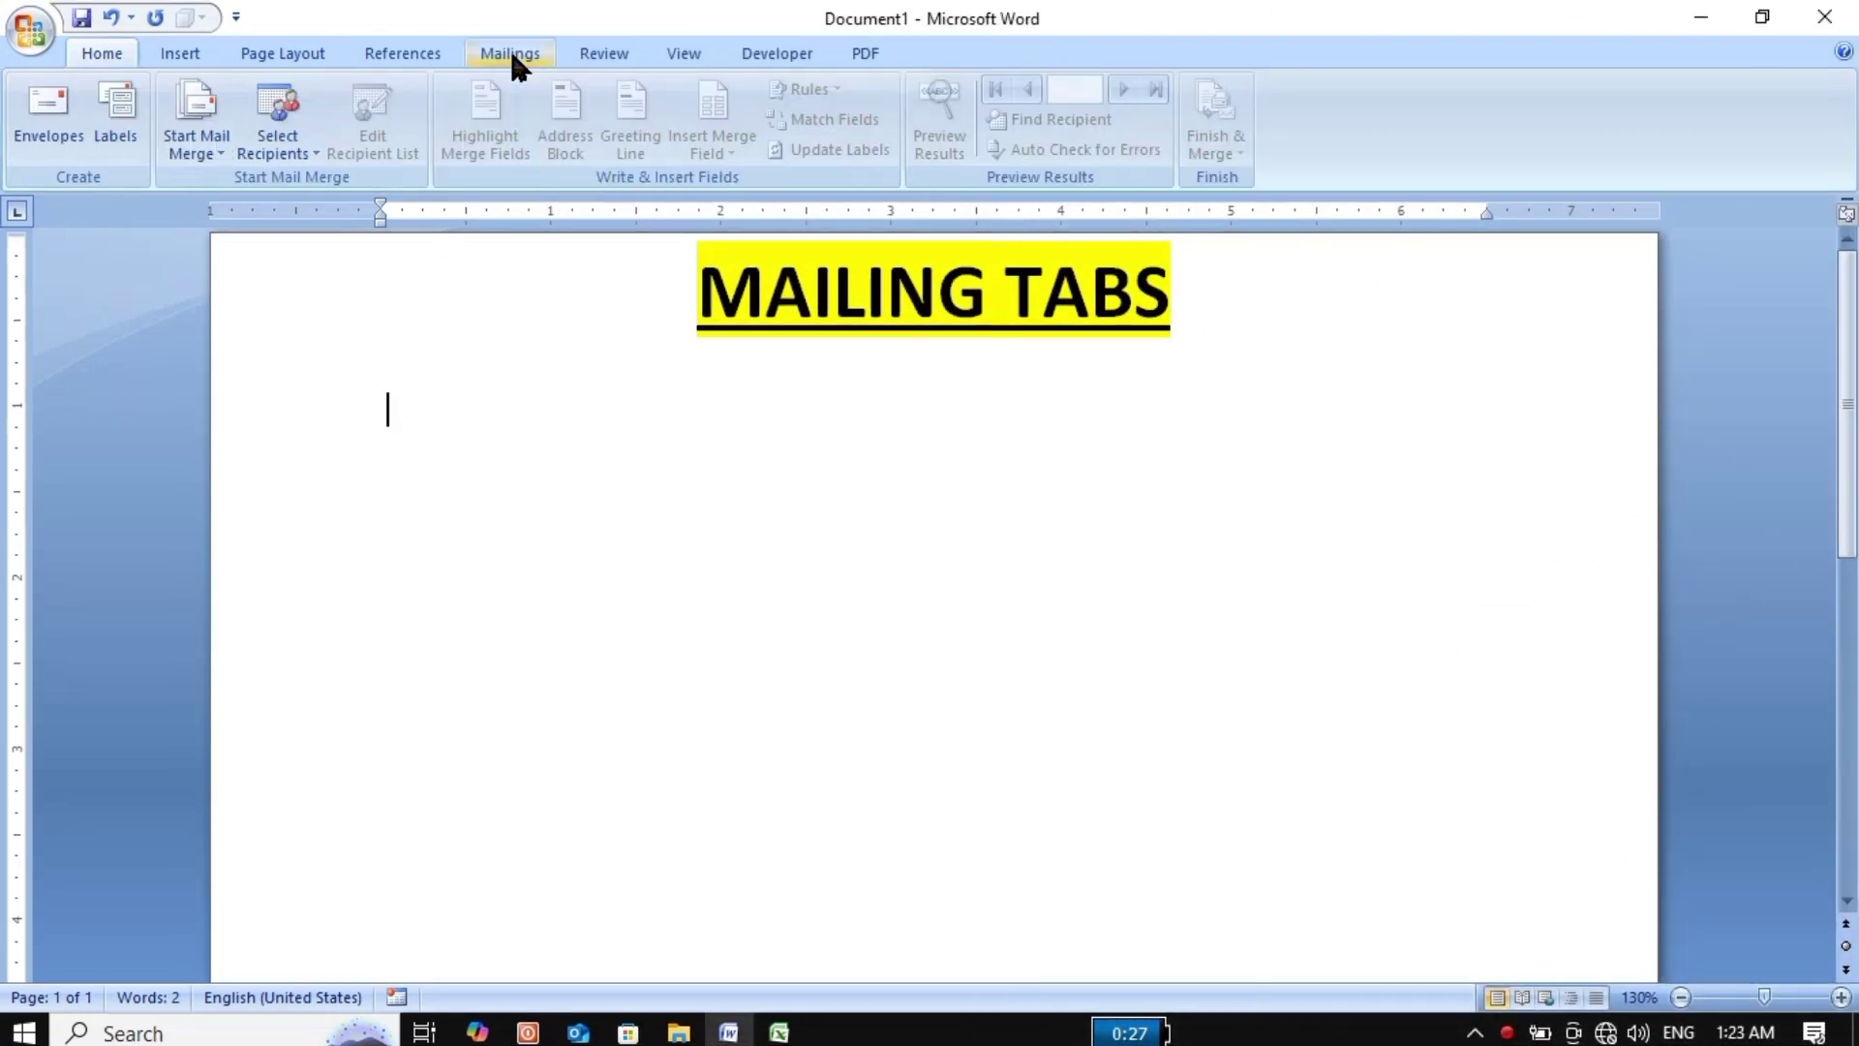
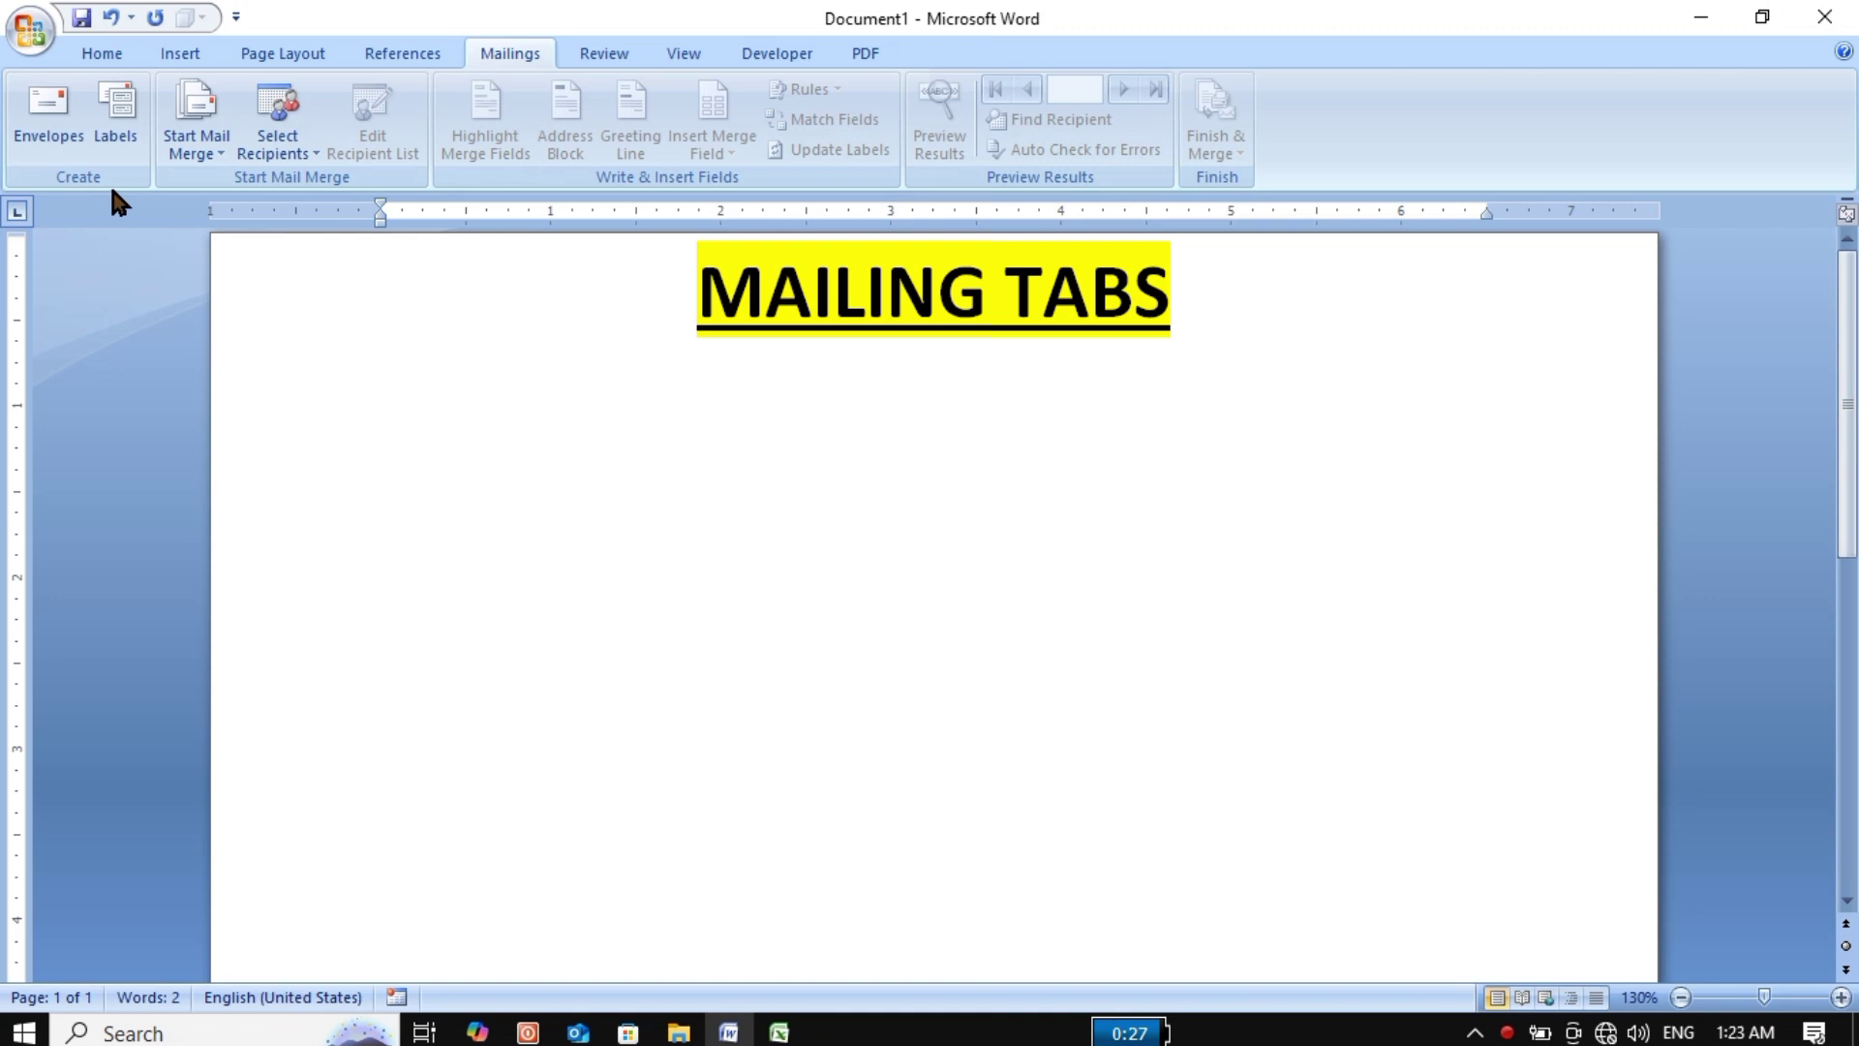
{"action": "left_click", "coordinate": [218, 153]}
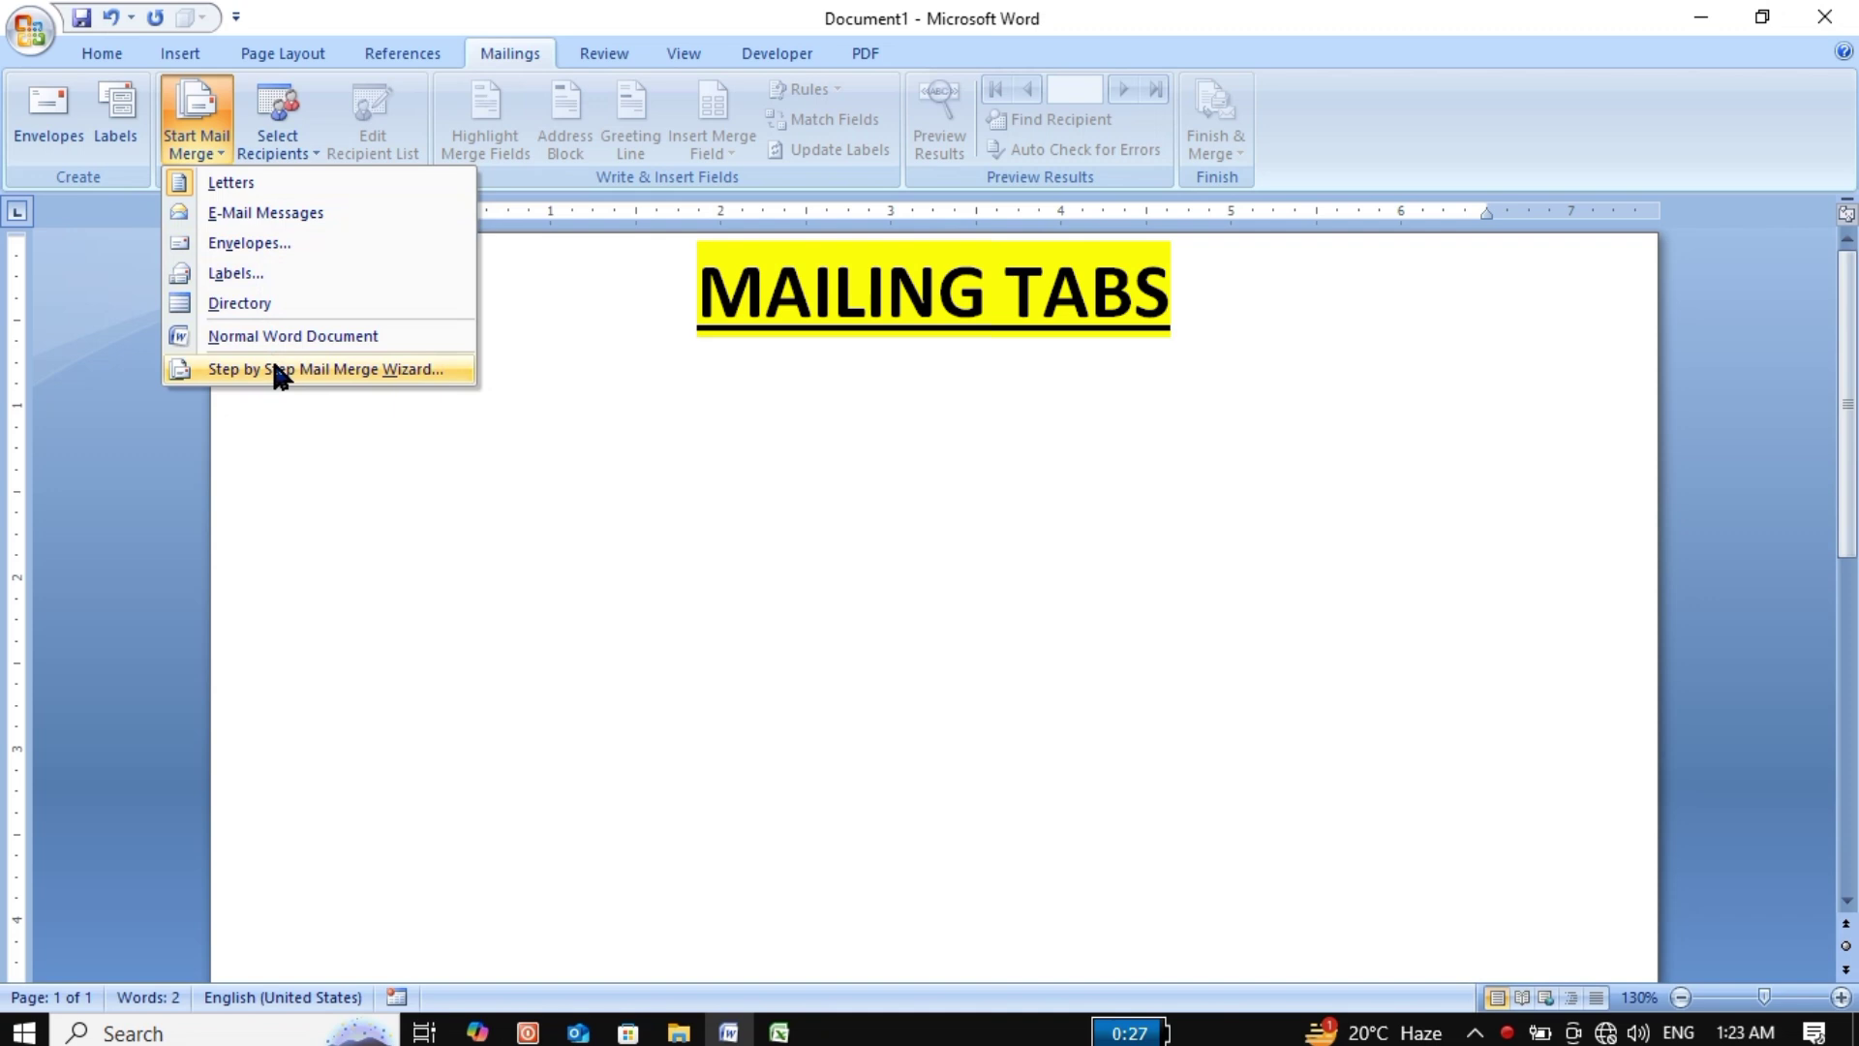
{"action": "left_click", "coordinate": [337, 426]}
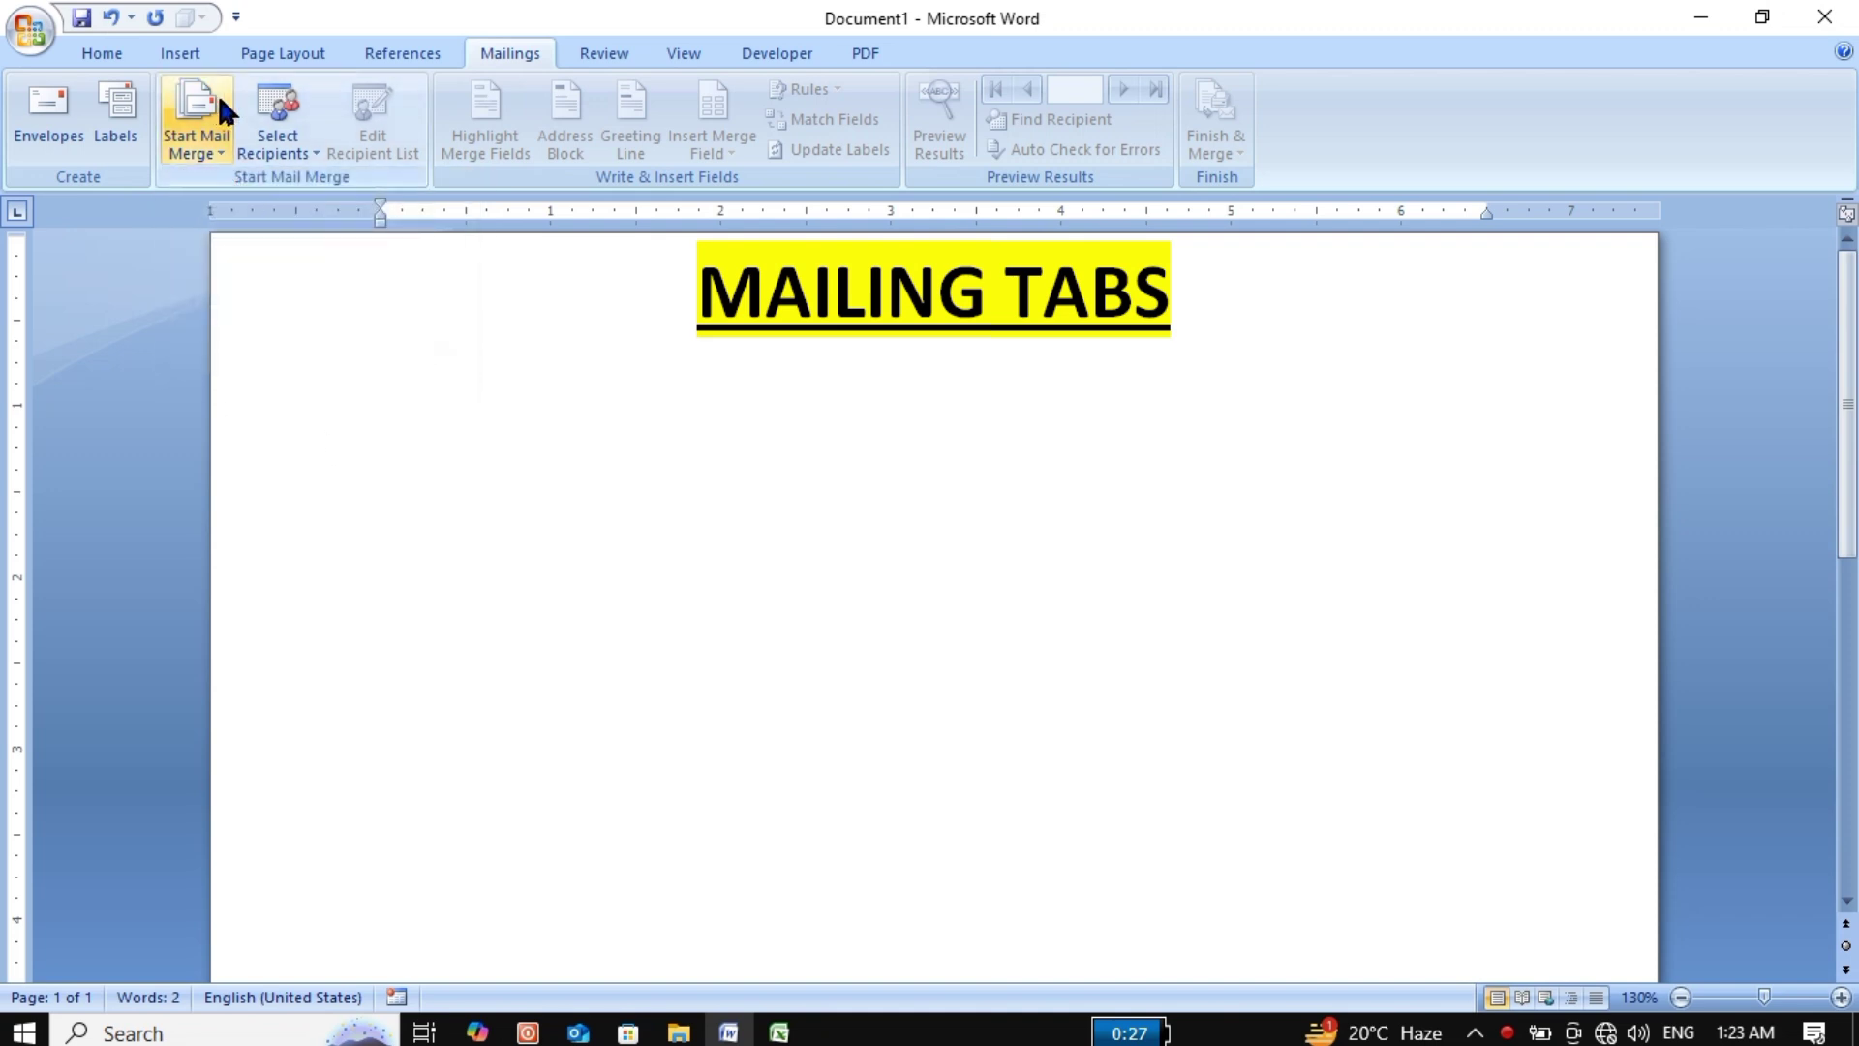
Insert a table with two columns and four rows below the MAILING TABS heading, then narrow its first column and shrink the whole table.
{"action": "left_click", "coordinate": [186, 49]}
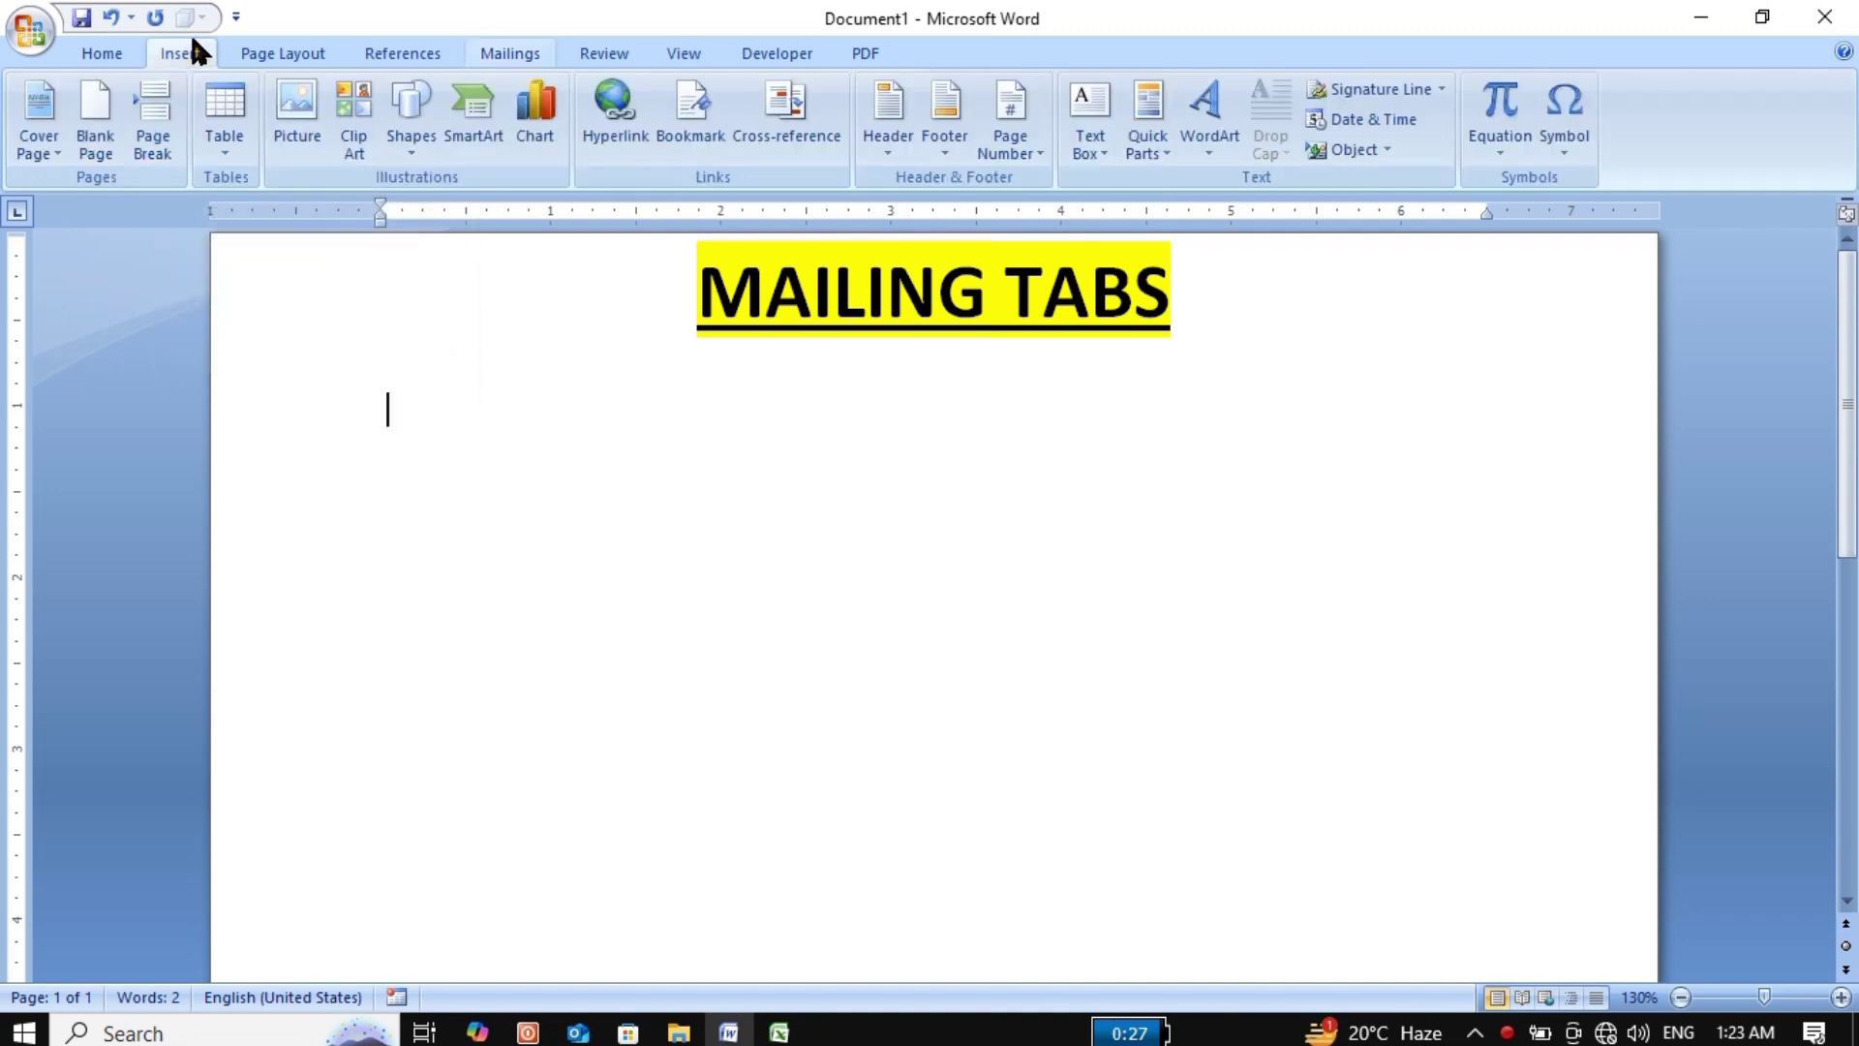
{"action": "left_click", "coordinate": [224, 137]}
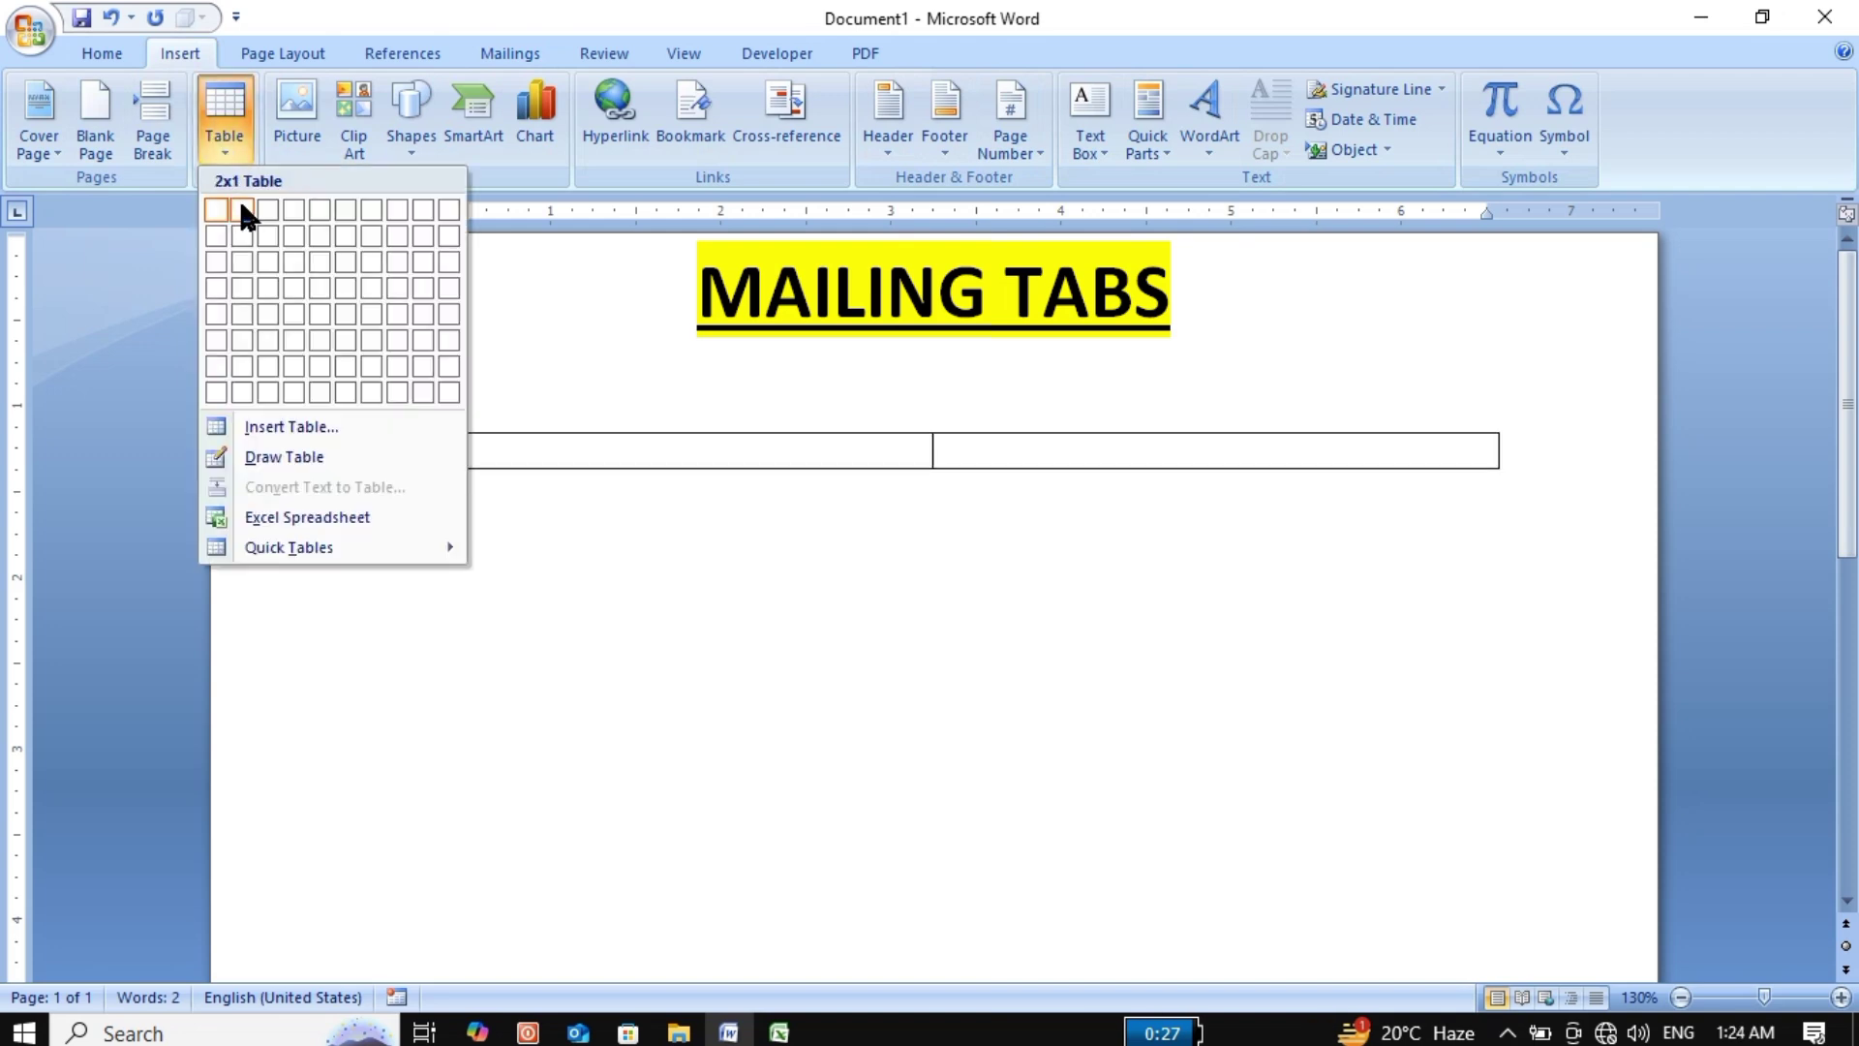
{"action": "left_click", "coordinate": [240, 291]}
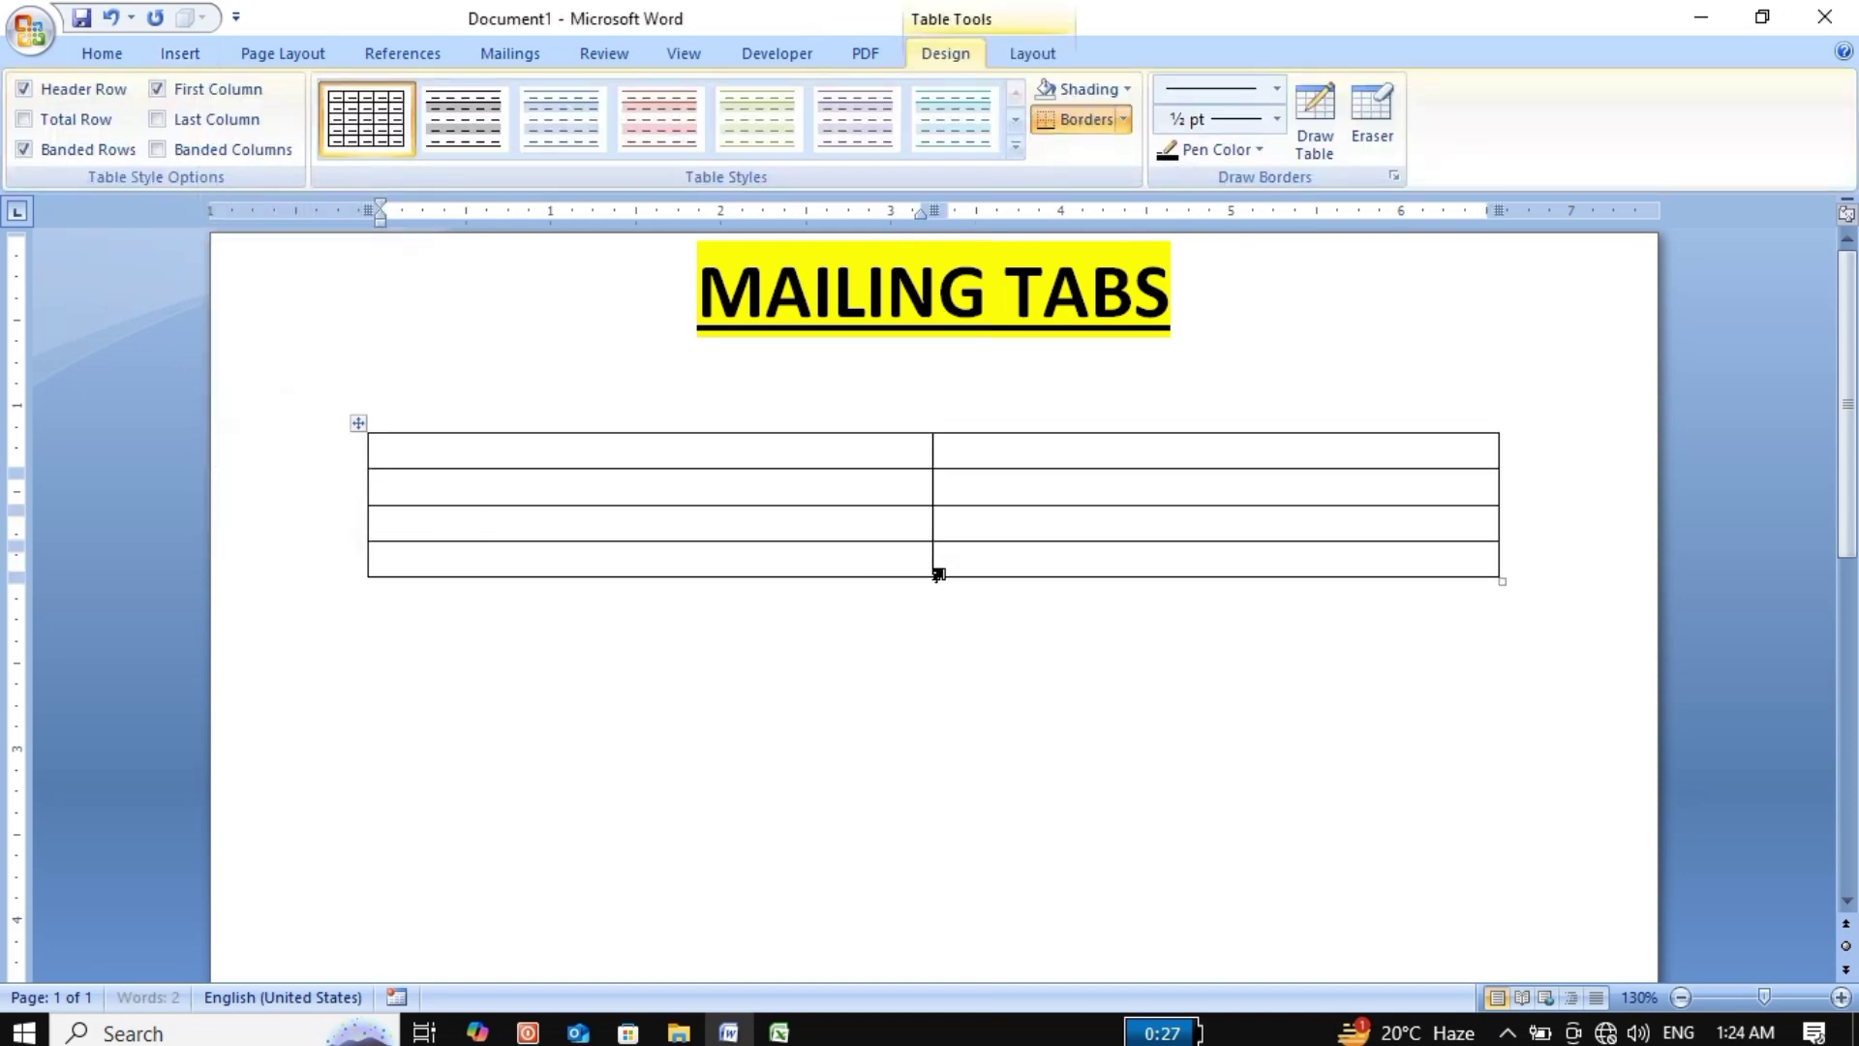
{"action": "left_click_drag", "start_coordinate": [933, 523], "coordinate": [573, 578]}
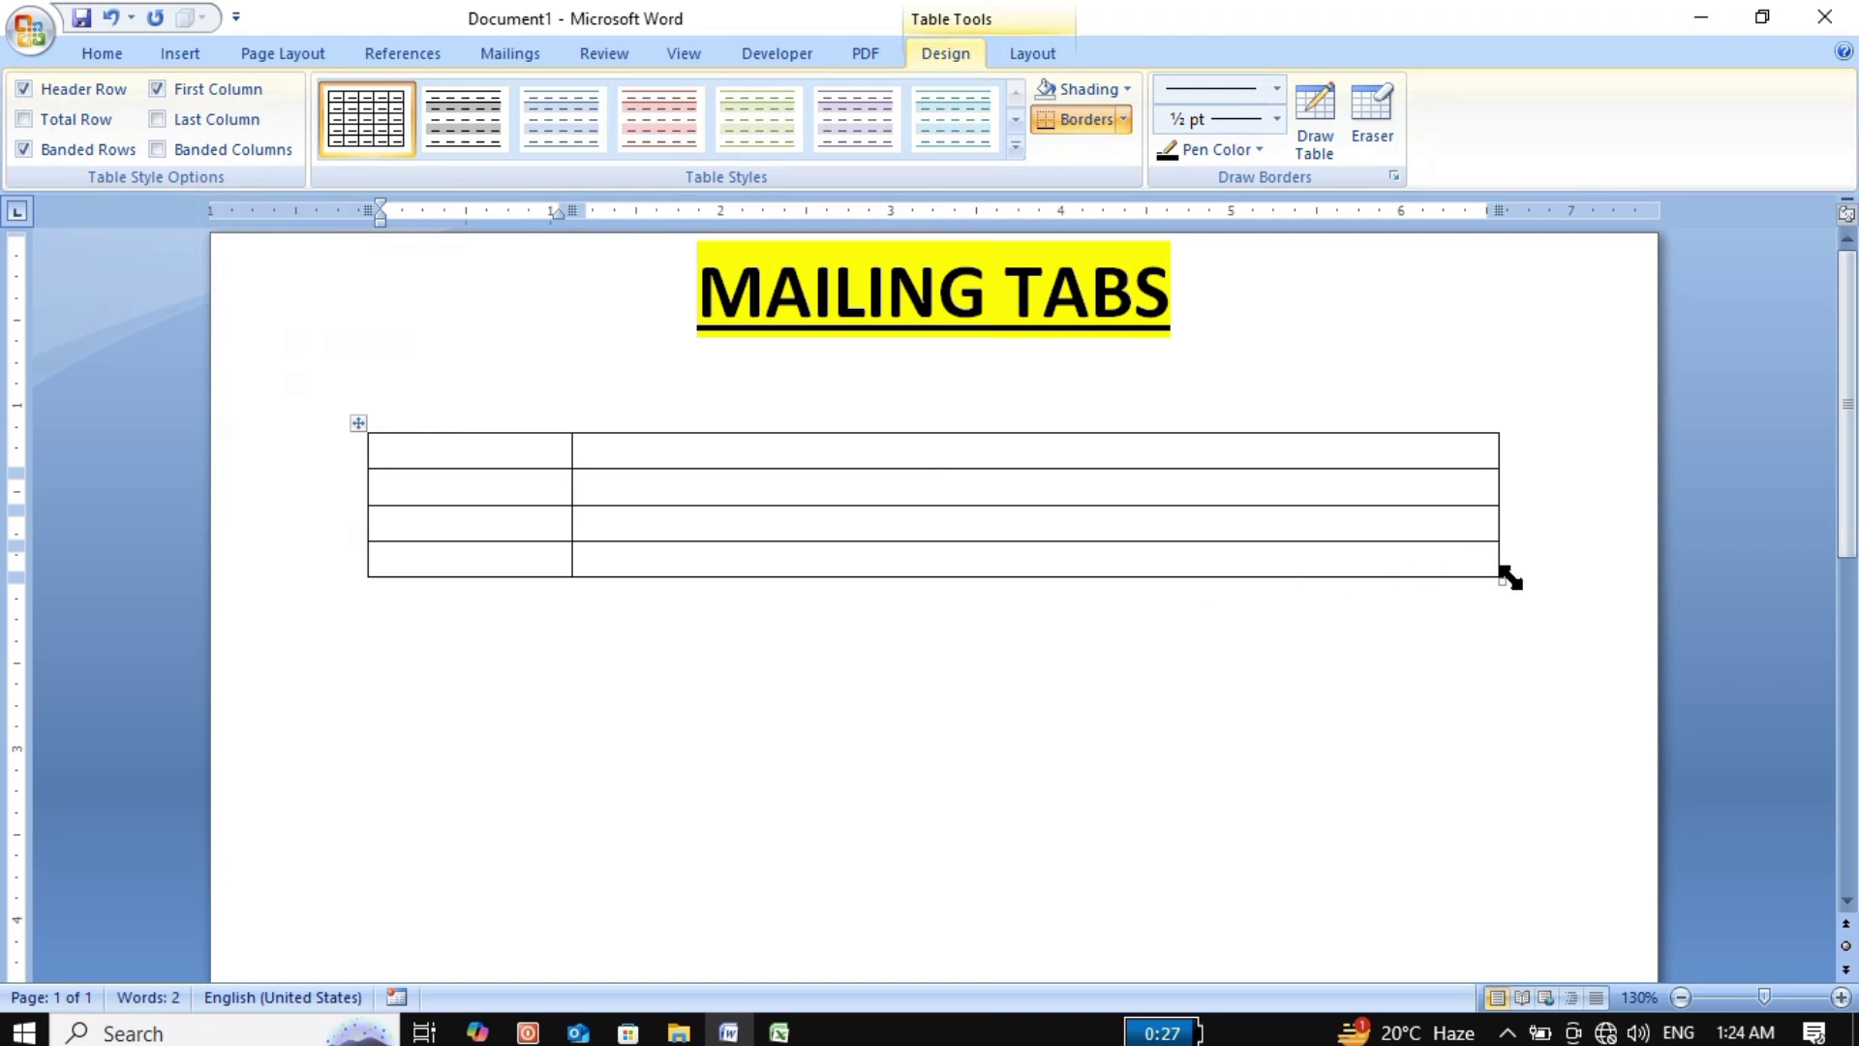
{"action": "left_click_drag", "start_coordinate": [1507, 577], "coordinate": [895, 675]}
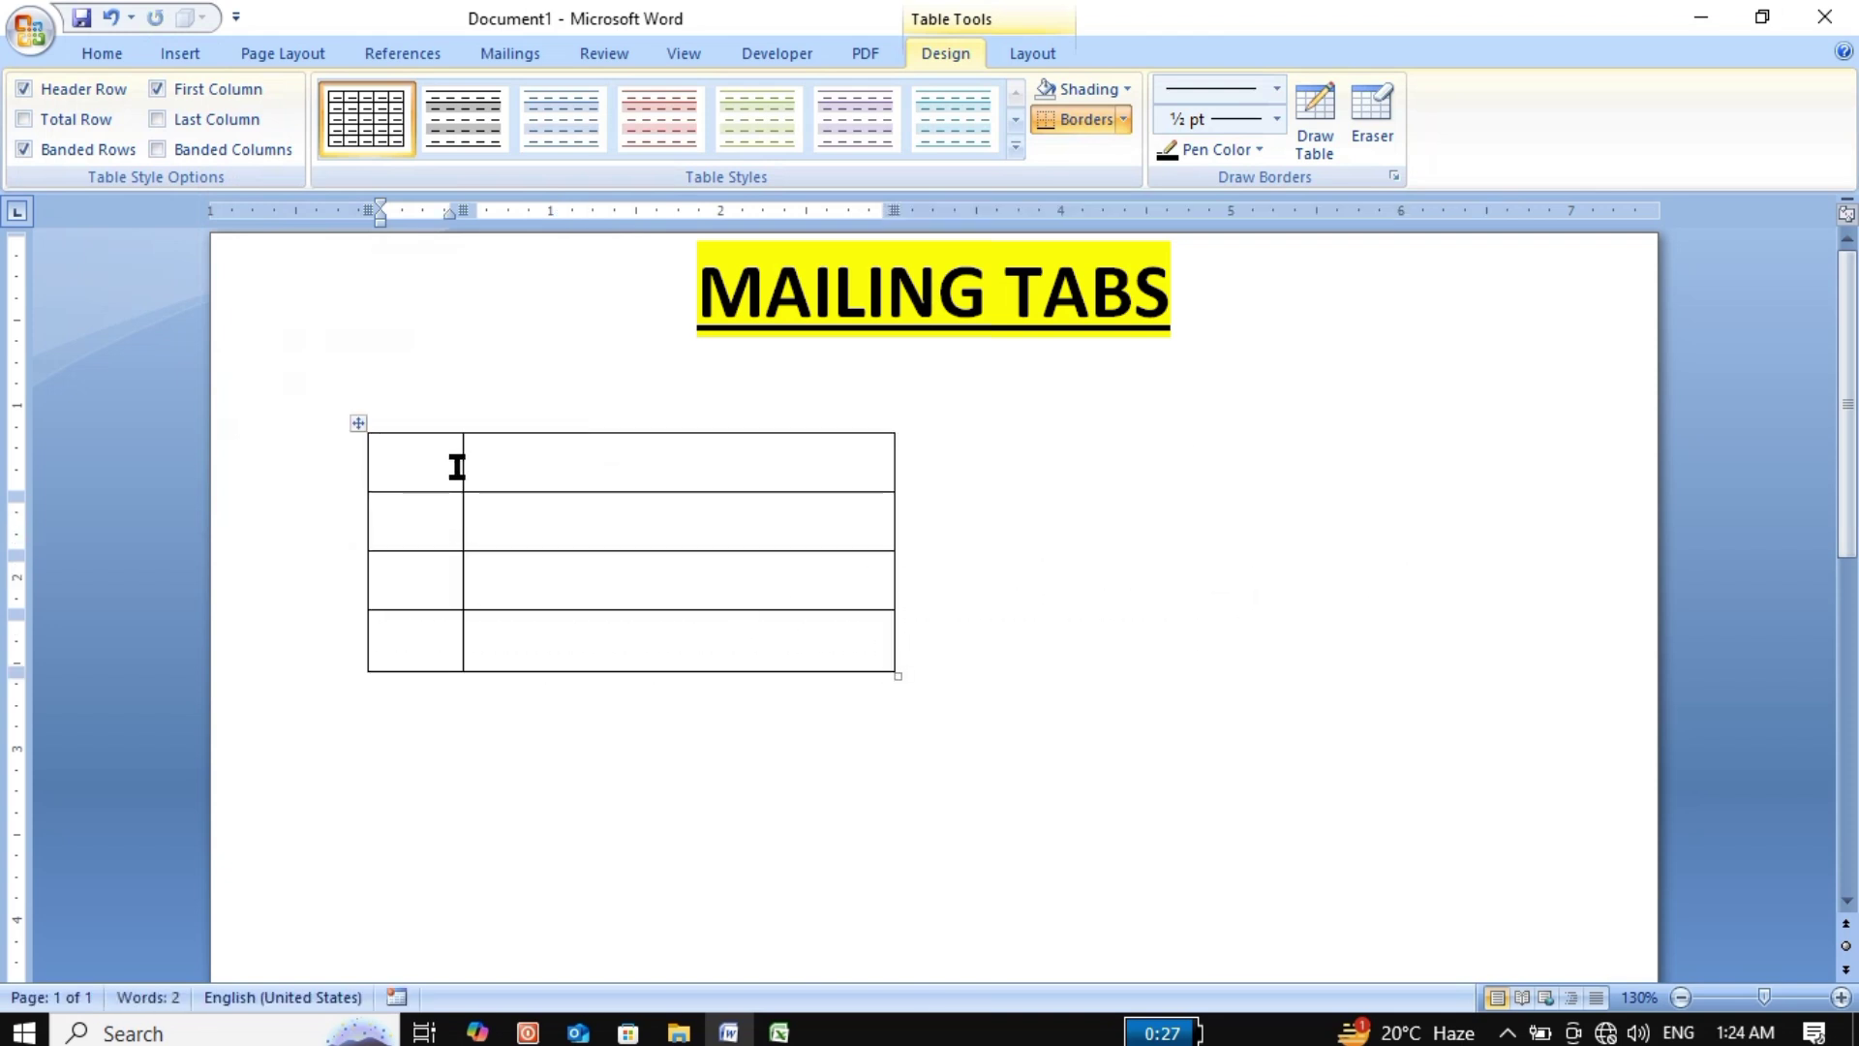
Fill the table's first column with the labels S/NO, SEAT NO, NAME, F/NAME and CLASS, adding a fifth row for the last one.
{"action": "type", "text": "S/NO"}
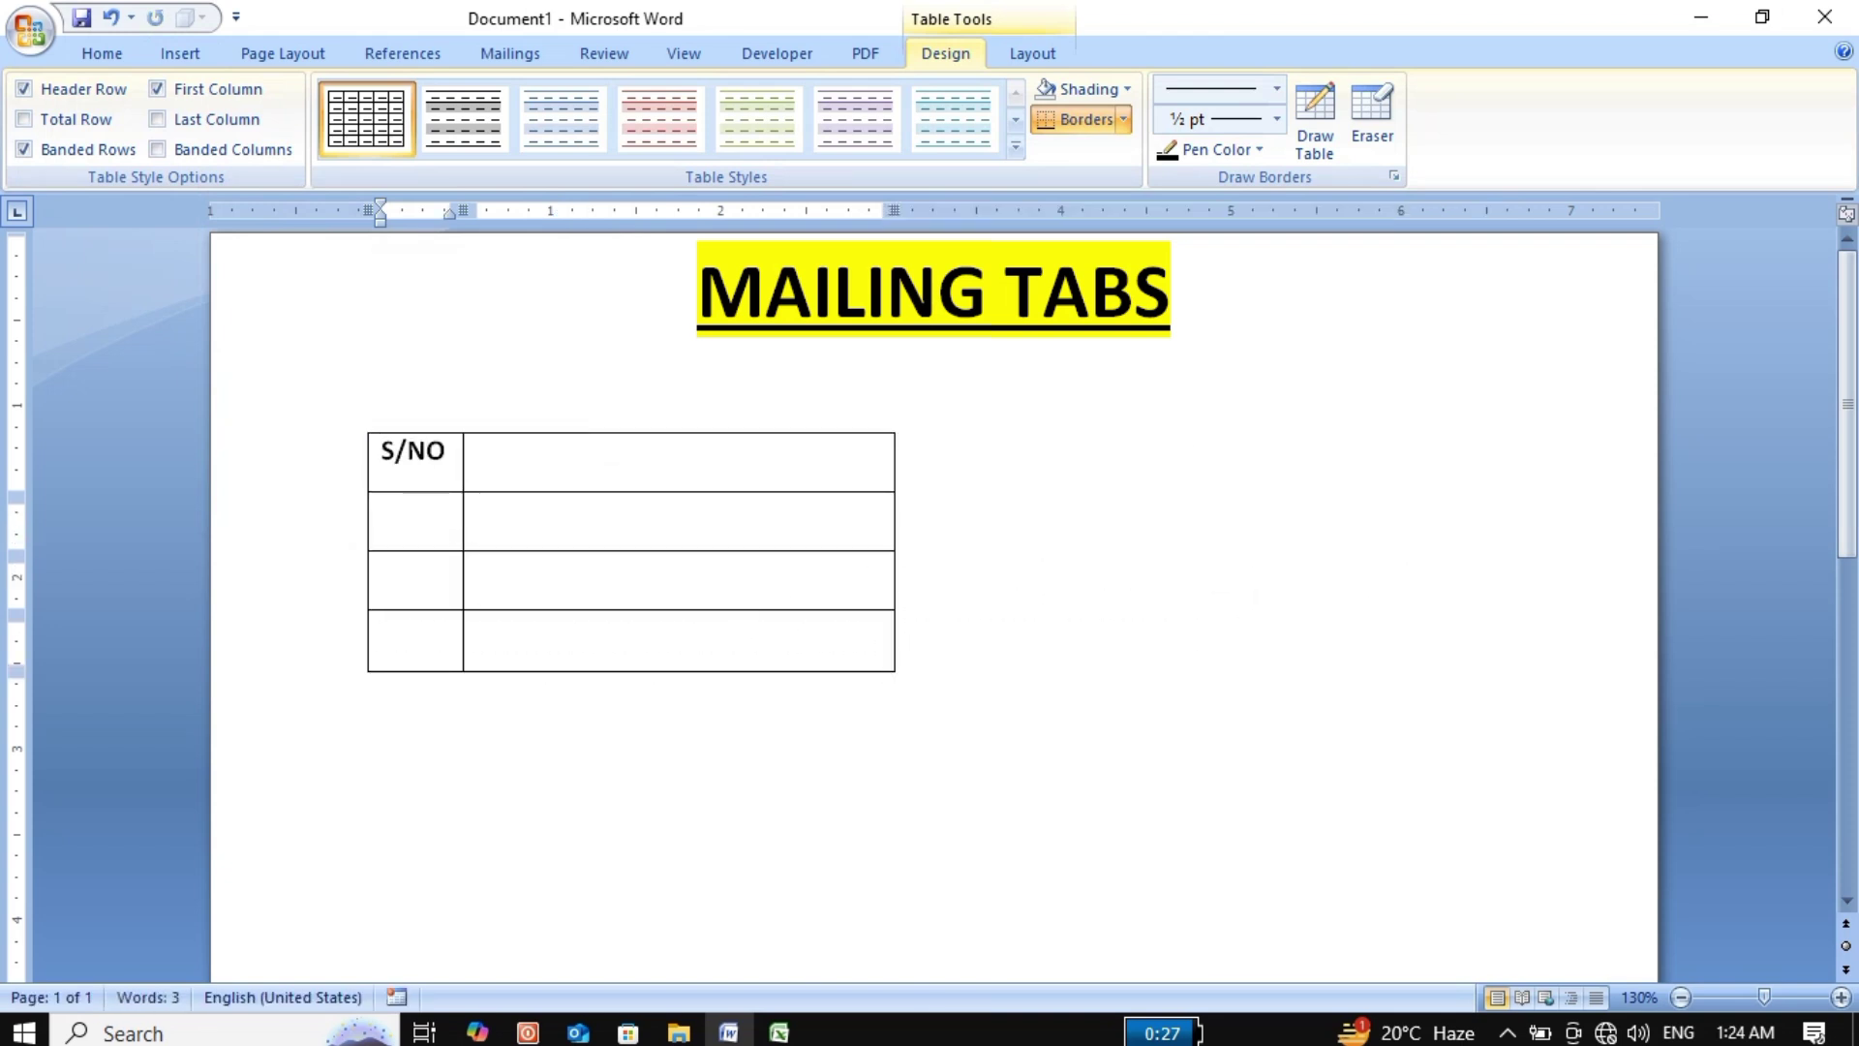
{"action": "key", "text": "Down"}
{"action": "type", "text": "SEAT N"}
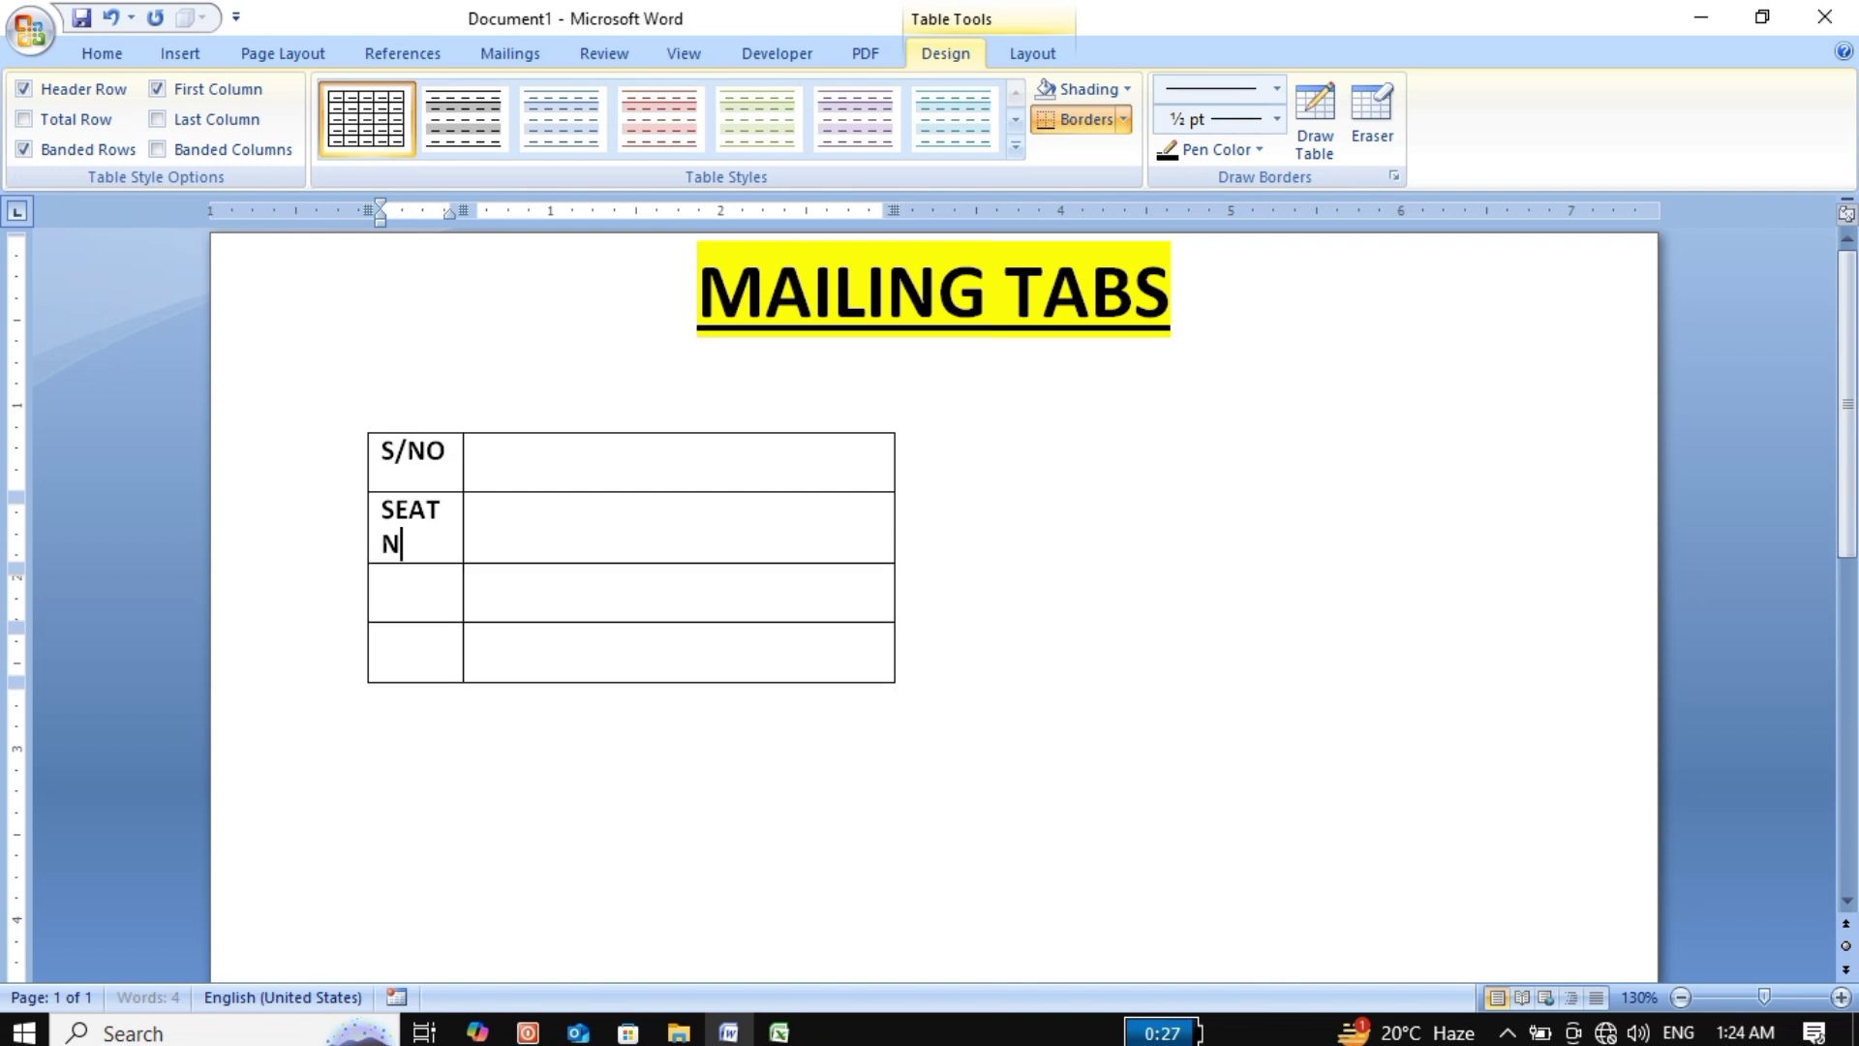
{"action": "type", "text": "O"}
{"action": "key", "text": "Down"}
{"action": "type", "text": "NAME"}
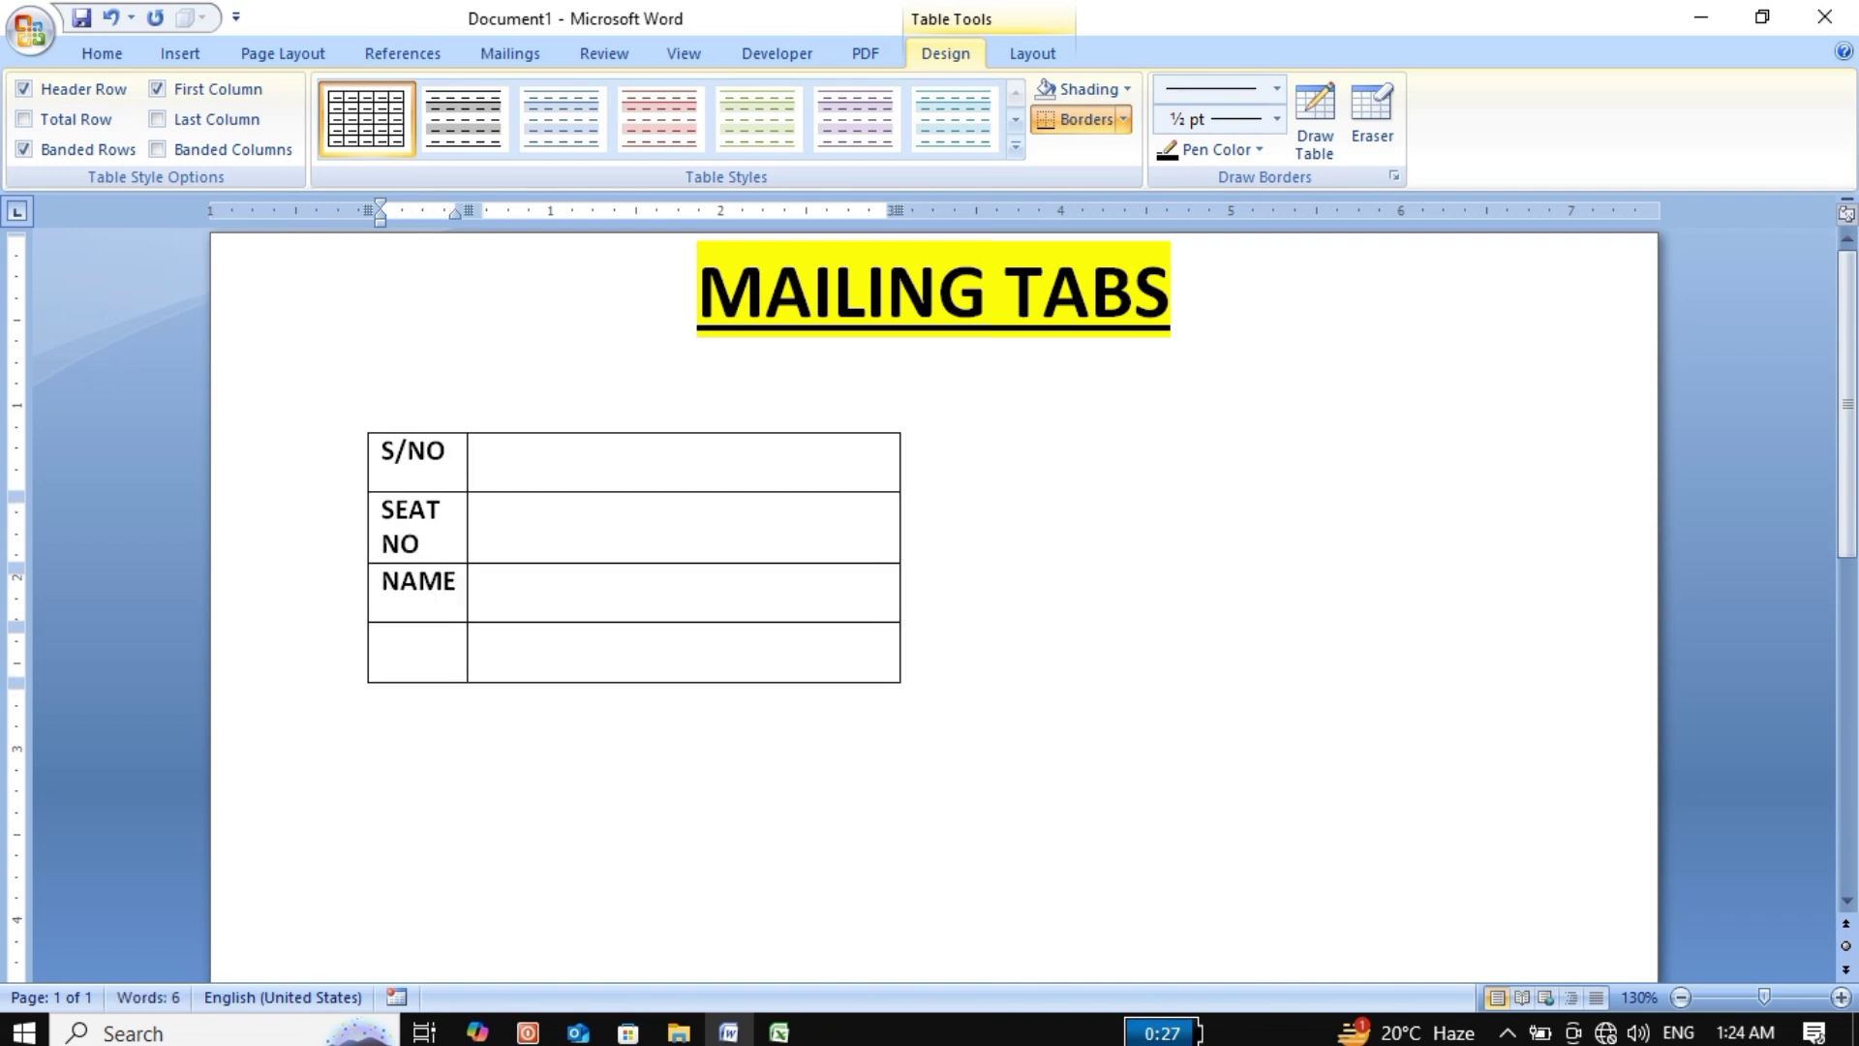
{"action": "key", "text": "Down"}
{"action": "type", "text": "F/NAME"}
{"action": "key", "text": "Tab"}
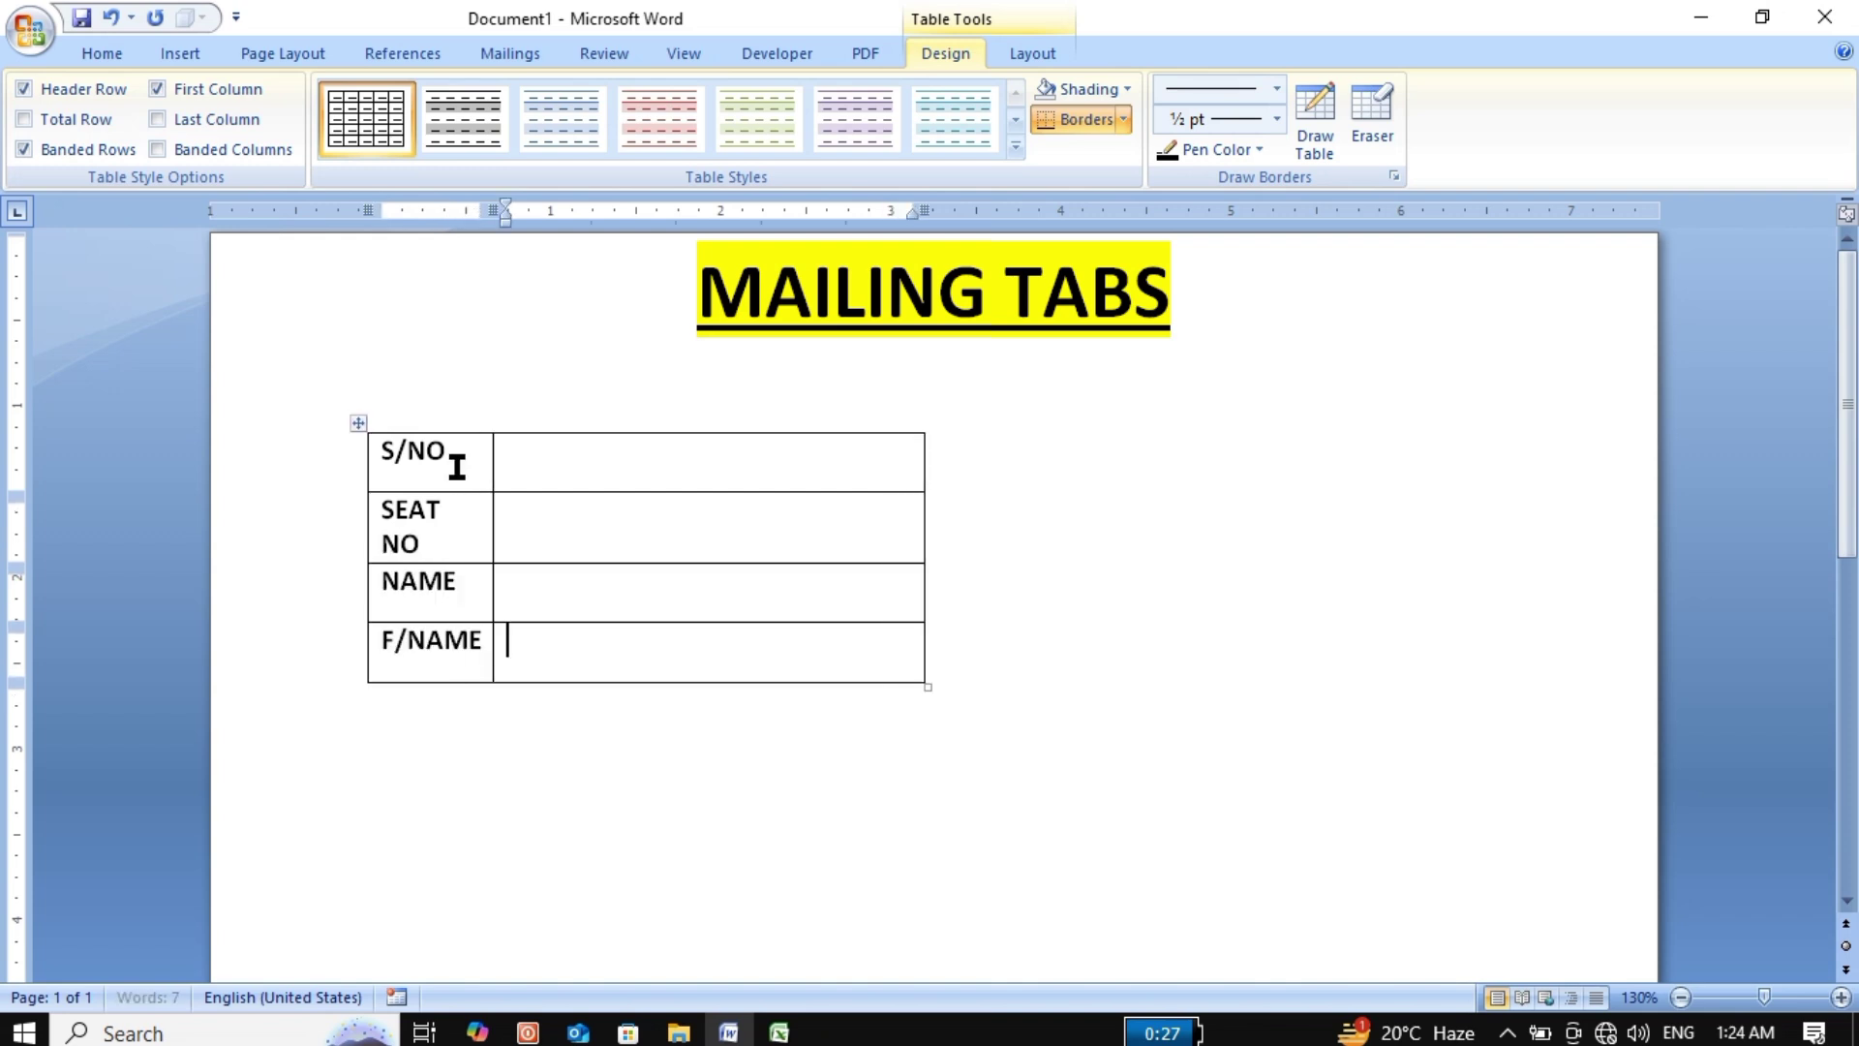
{"action": "key", "text": "Tab"}
{"action": "type", "text": "CLASS"}
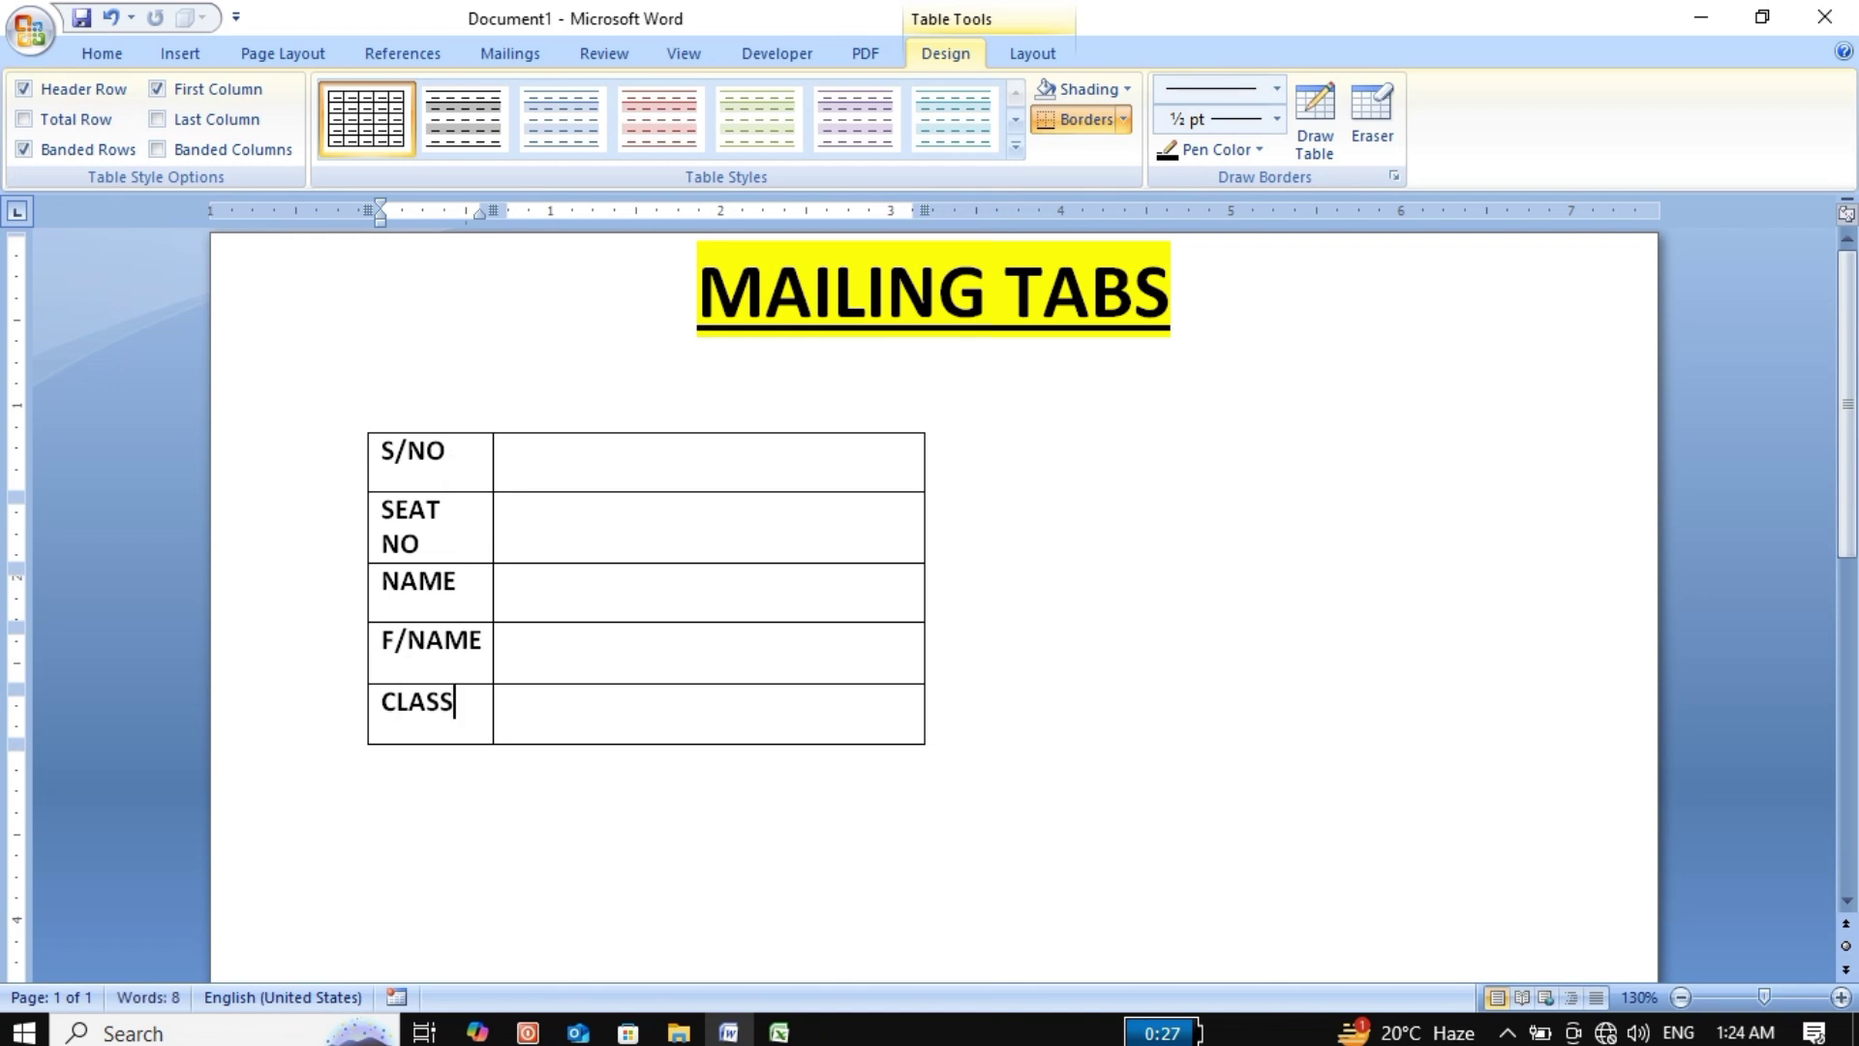
Centre the contents of all table cells horizontally and vertically.
{"action": "left_click_drag", "start_coordinate": [480, 717], "coordinate": [532, 465]}
{"action": "left_click", "coordinate": [1033, 55]}
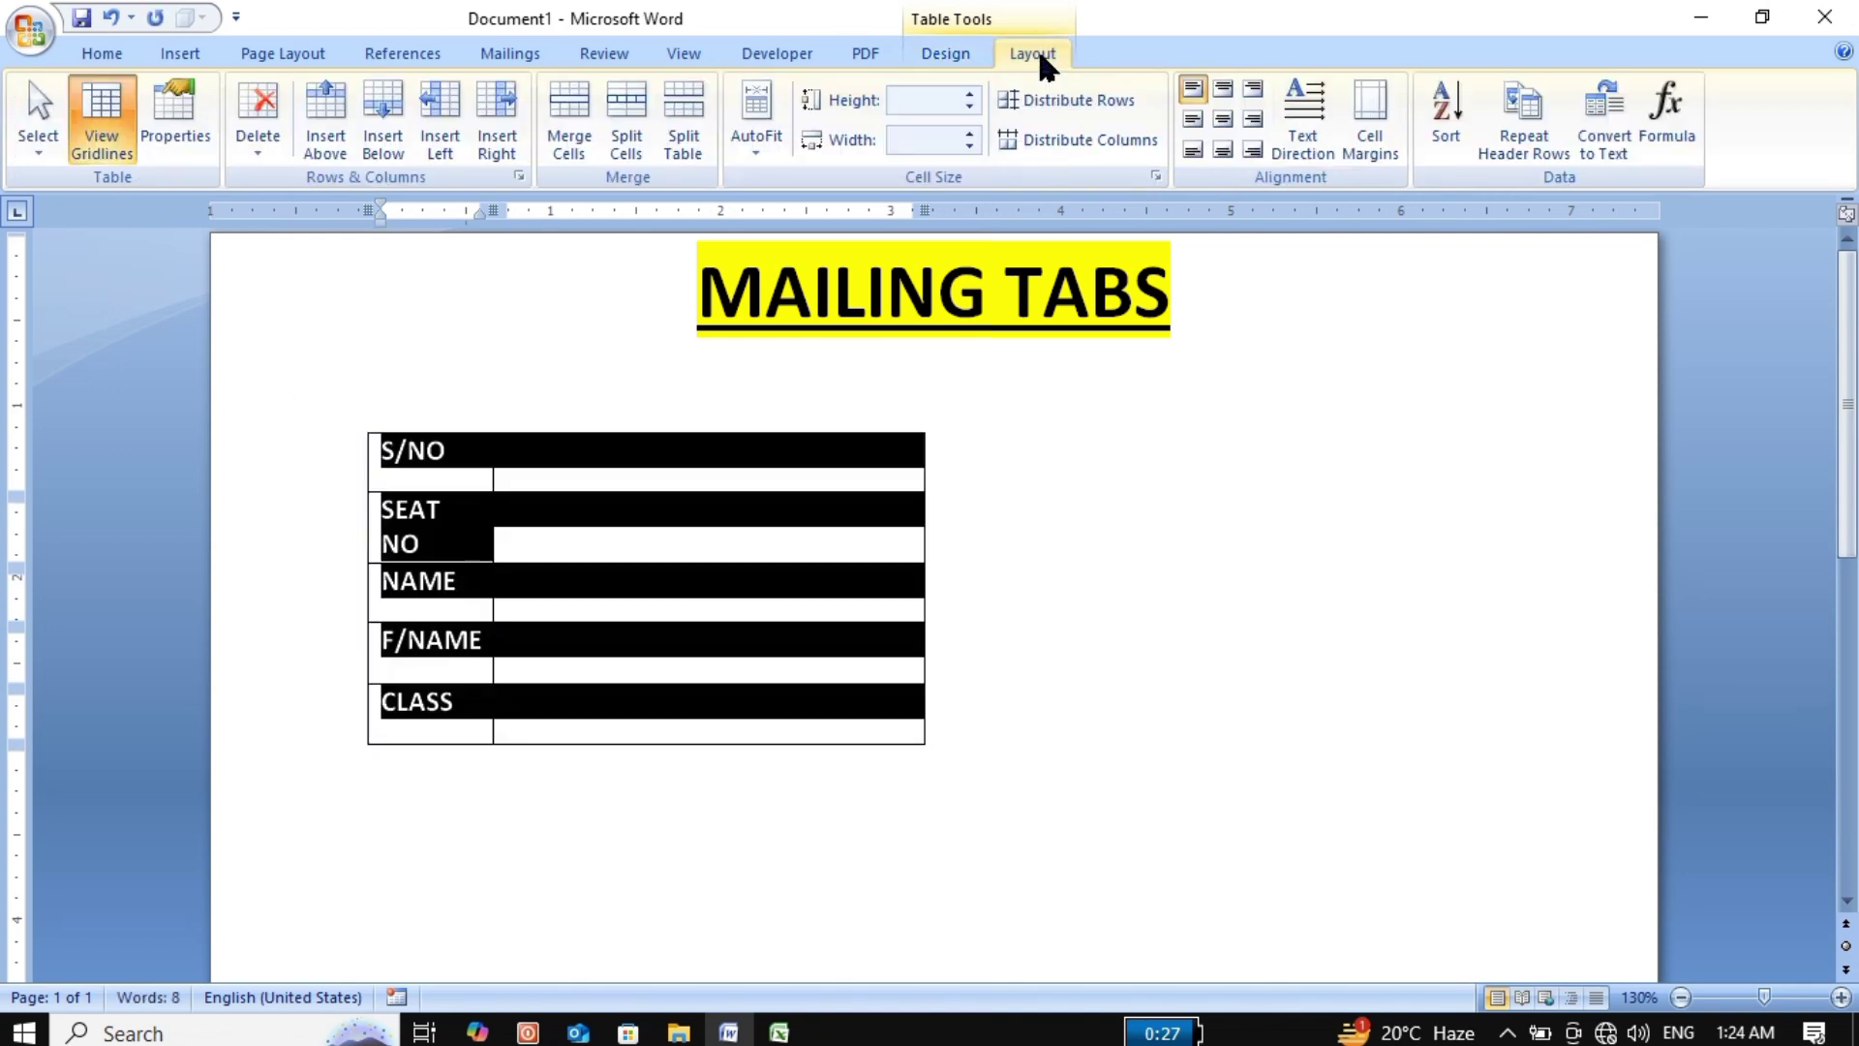
{"action": "left_click", "coordinate": [1223, 124]}
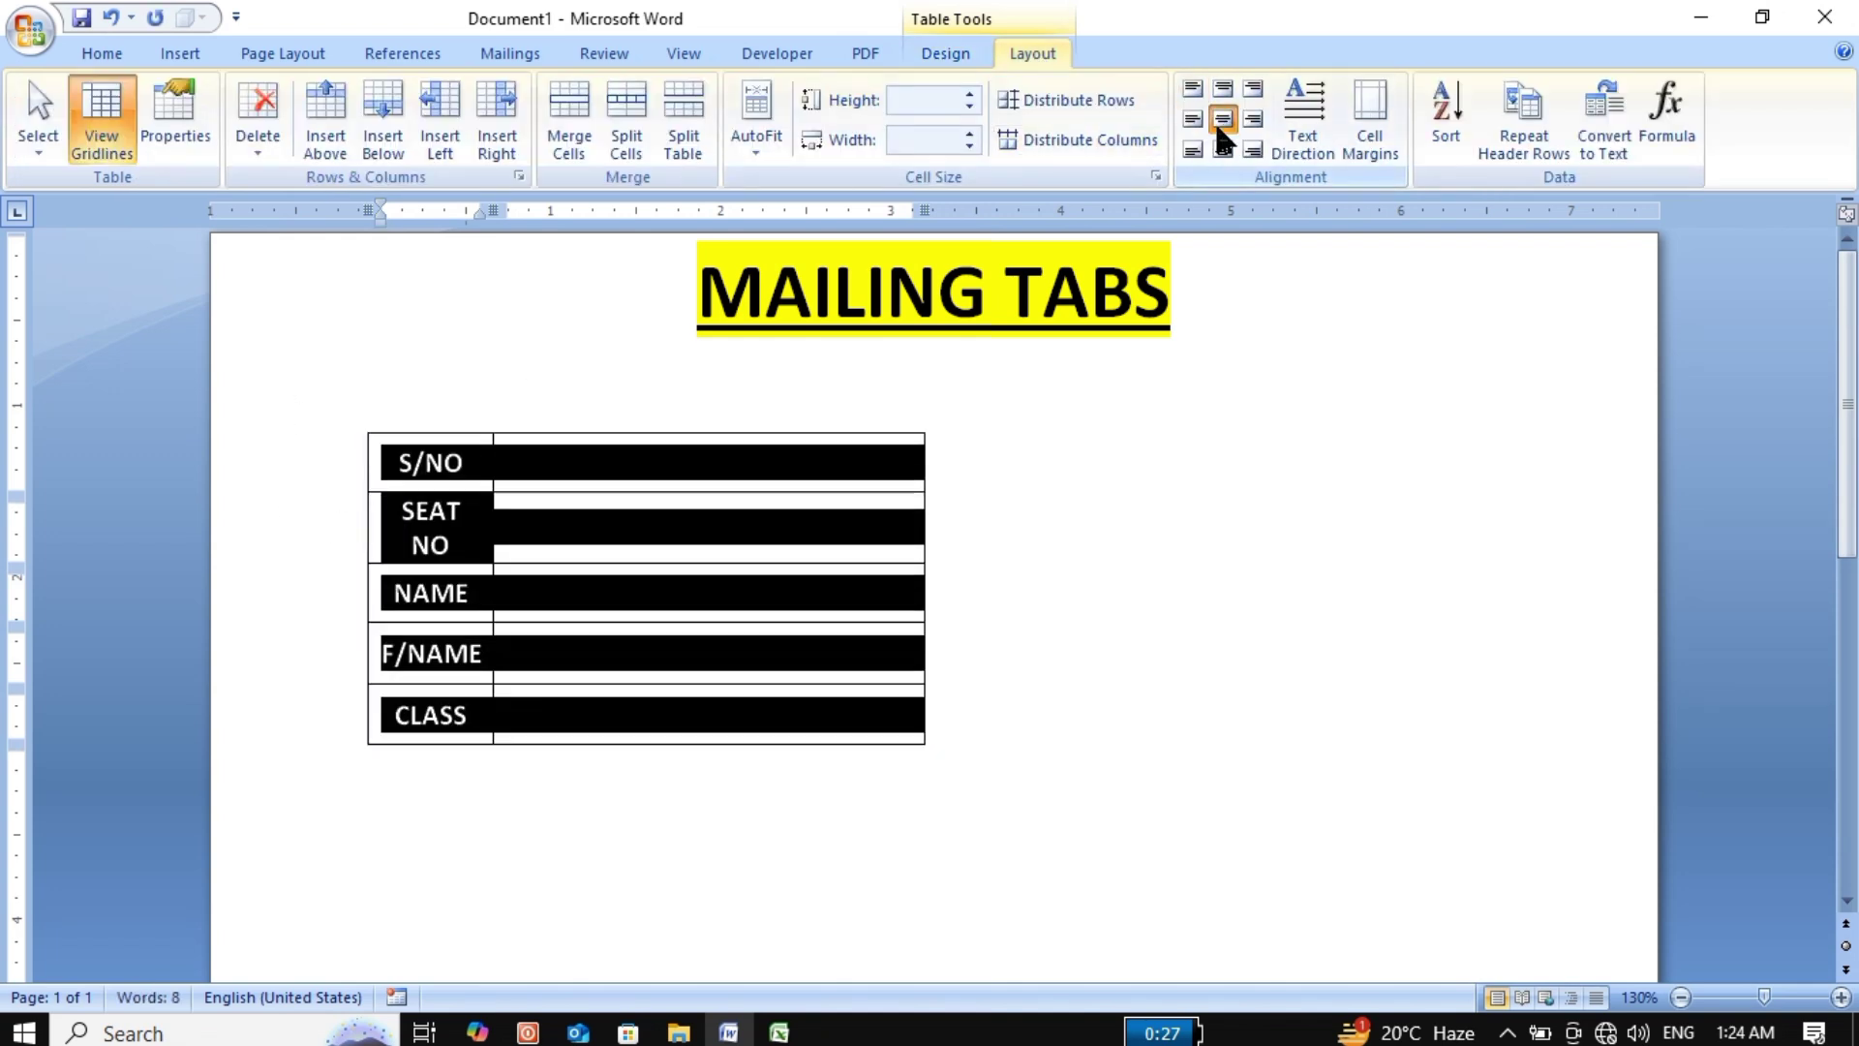
Widen the label column and then the whole table, making the columns about 1.5 and 3 inches wide.
{"action": "left_click", "coordinate": [851, 535]}
{"action": "left_click_drag", "start_coordinate": [492, 523], "coordinate": [548, 523]}
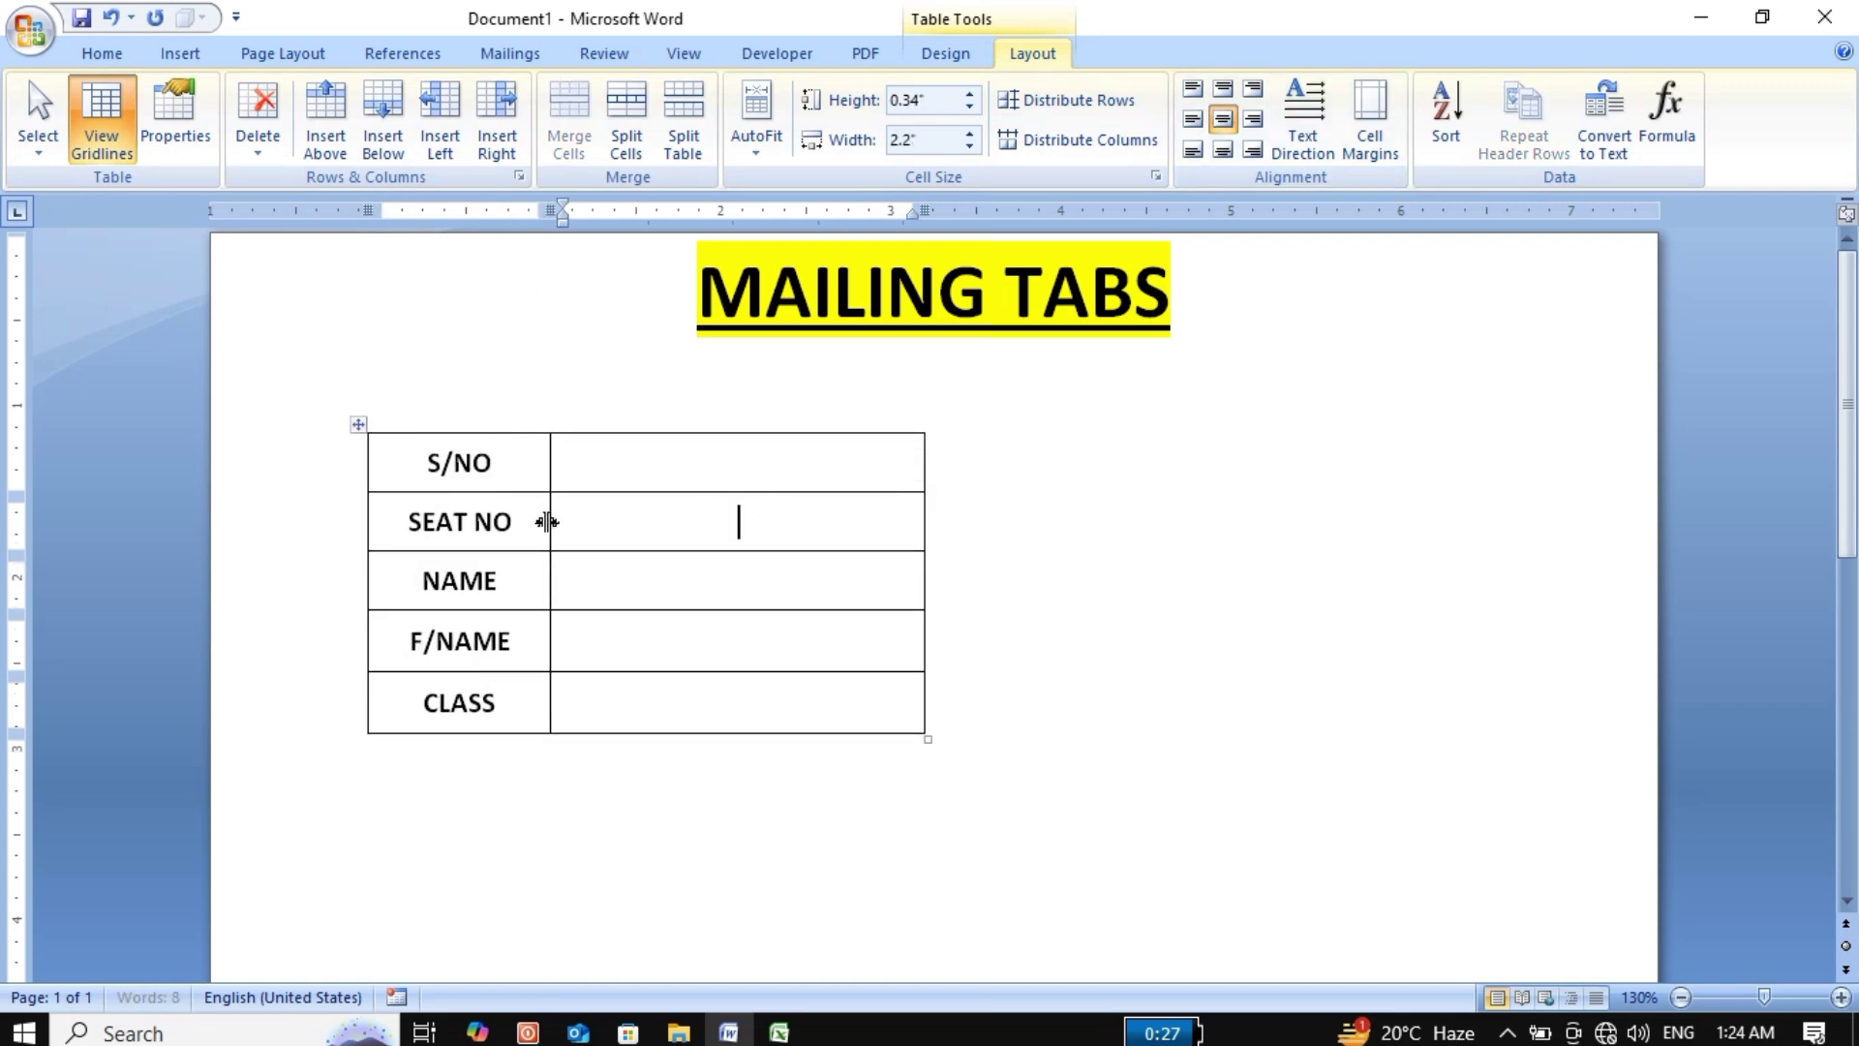
{"action": "left_click_drag", "start_coordinate": [926, 729], "coordinate": [1127, 737]}
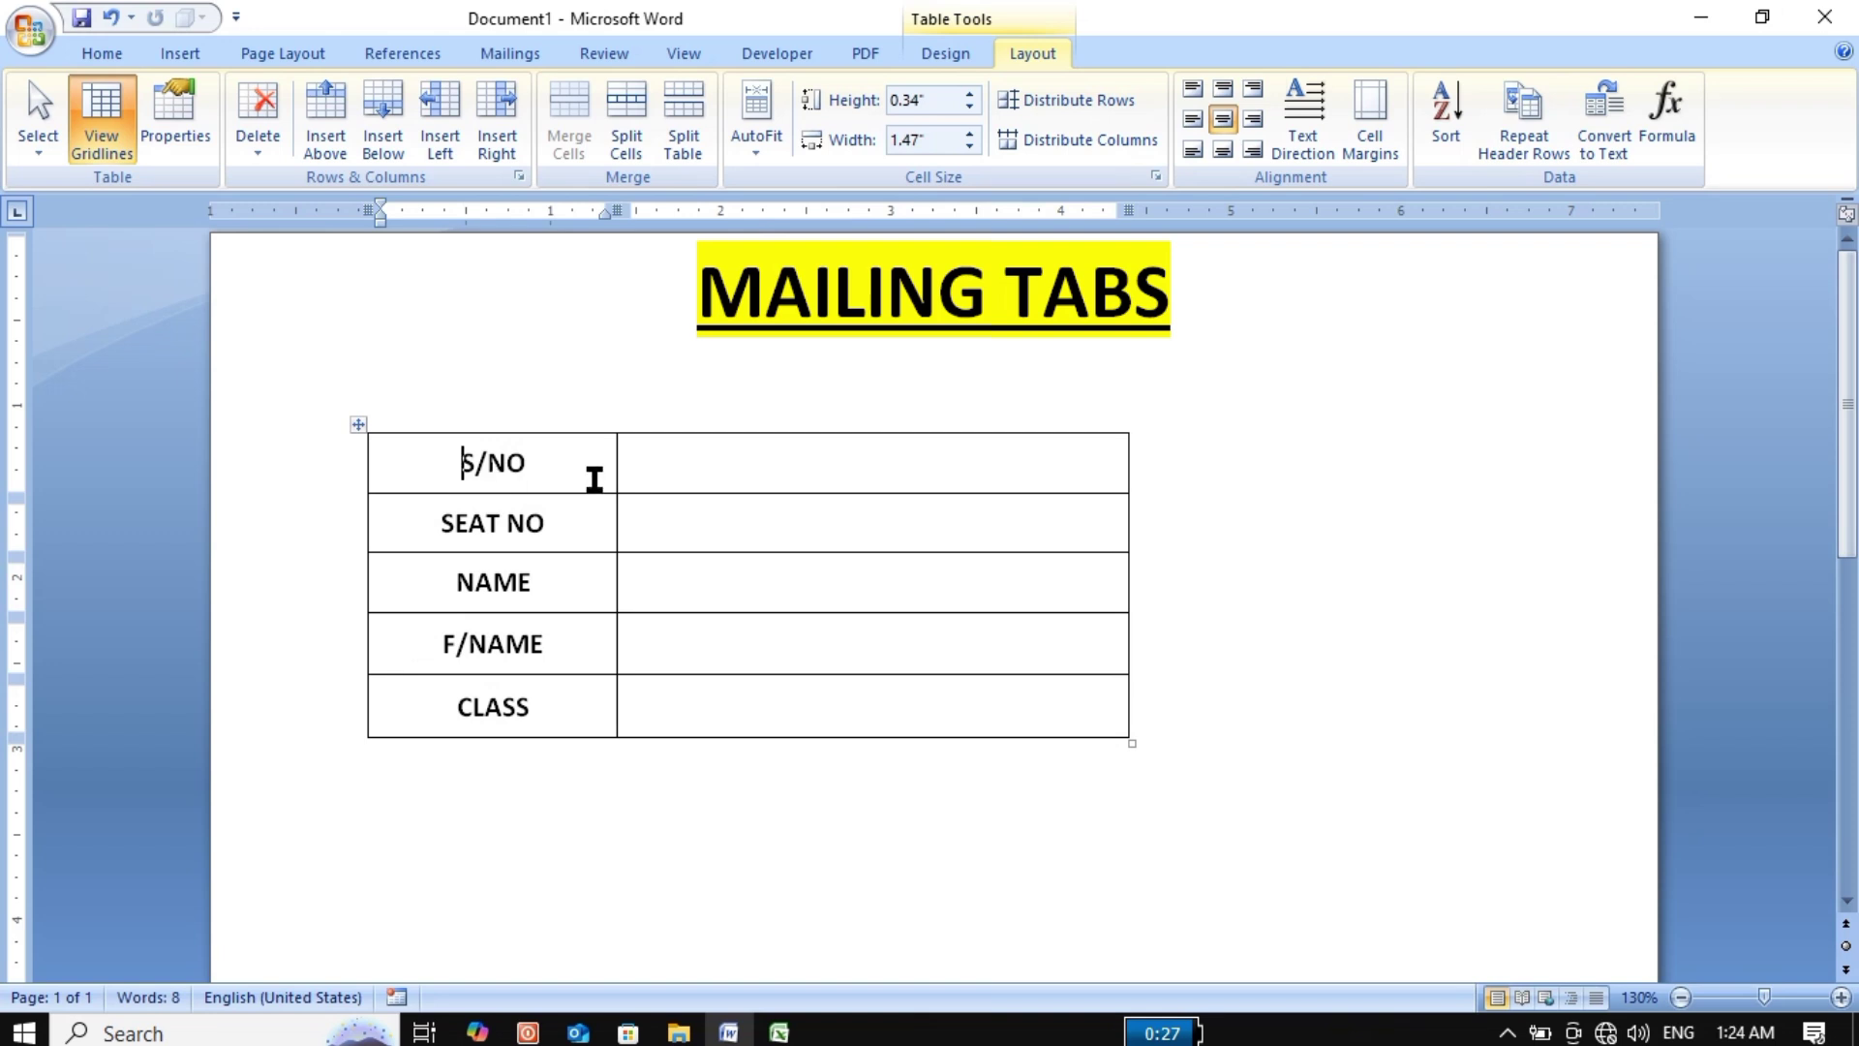
Align the table's empty second column centre left and set its font size to 20.
{"action": "left_click", "coordinate": [673, 474]}
{"action": "left_click_drag", "start_coordinate": [673, 475], "coordinate": [677, 677]}
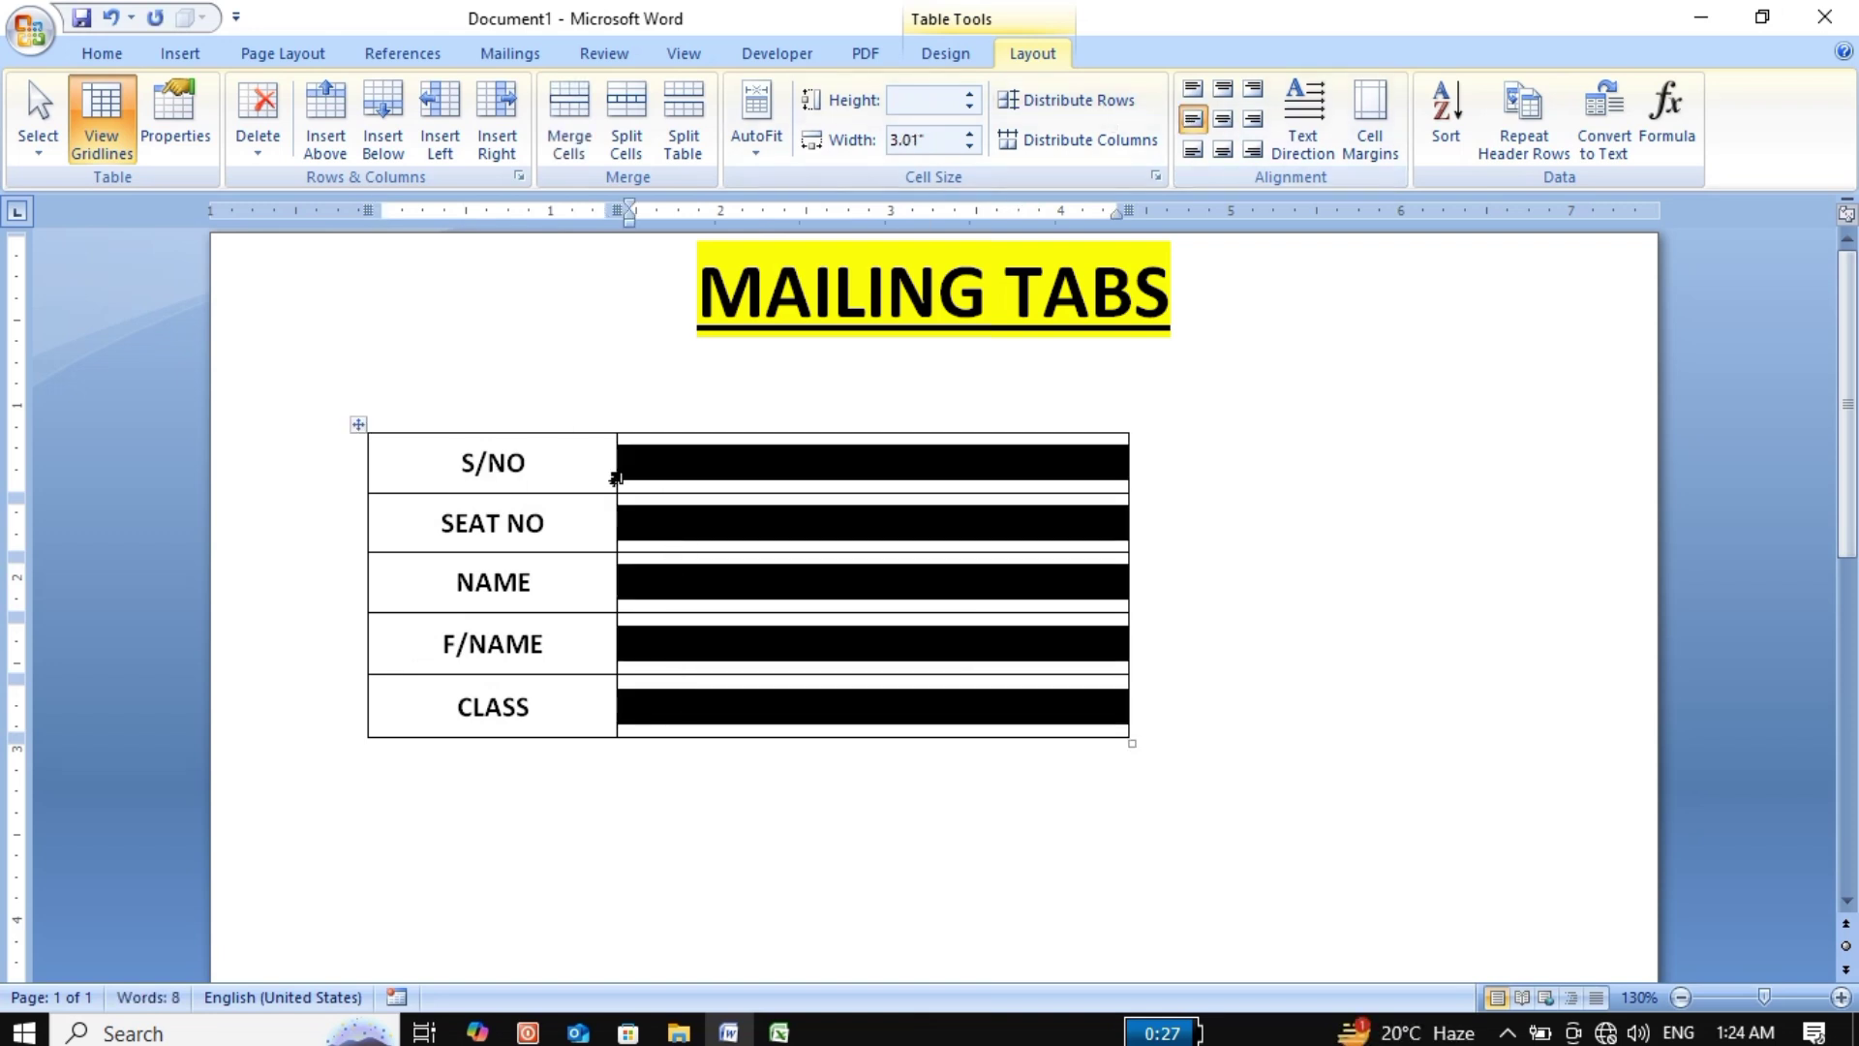
{"action": "left_click", "coordinate": [96, 52]}
{"action": "left_click", "coordinate": [487, 101]}
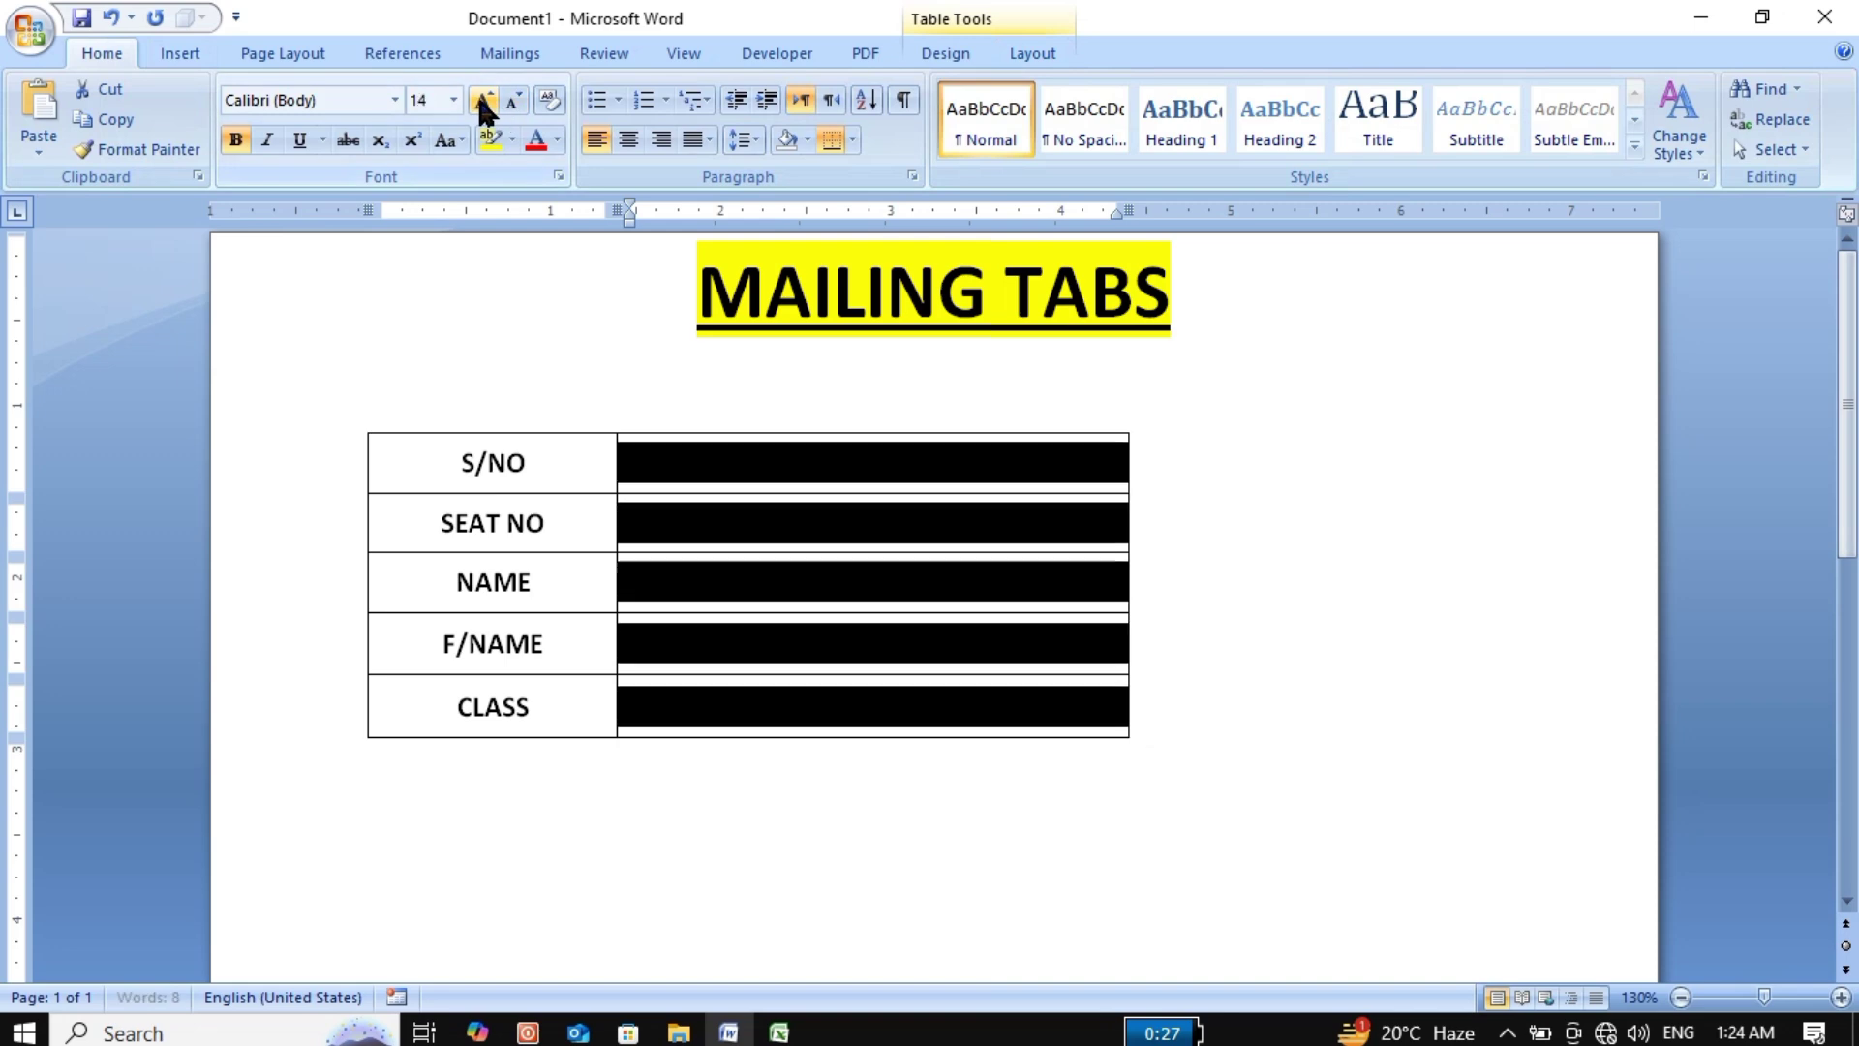
{"action": "left_click", "coordinate": [487, 101]}
{"action": "left_click", "coordinate": [487, 101]}
{"action": "left_click", "coordinate": [487, 101]}
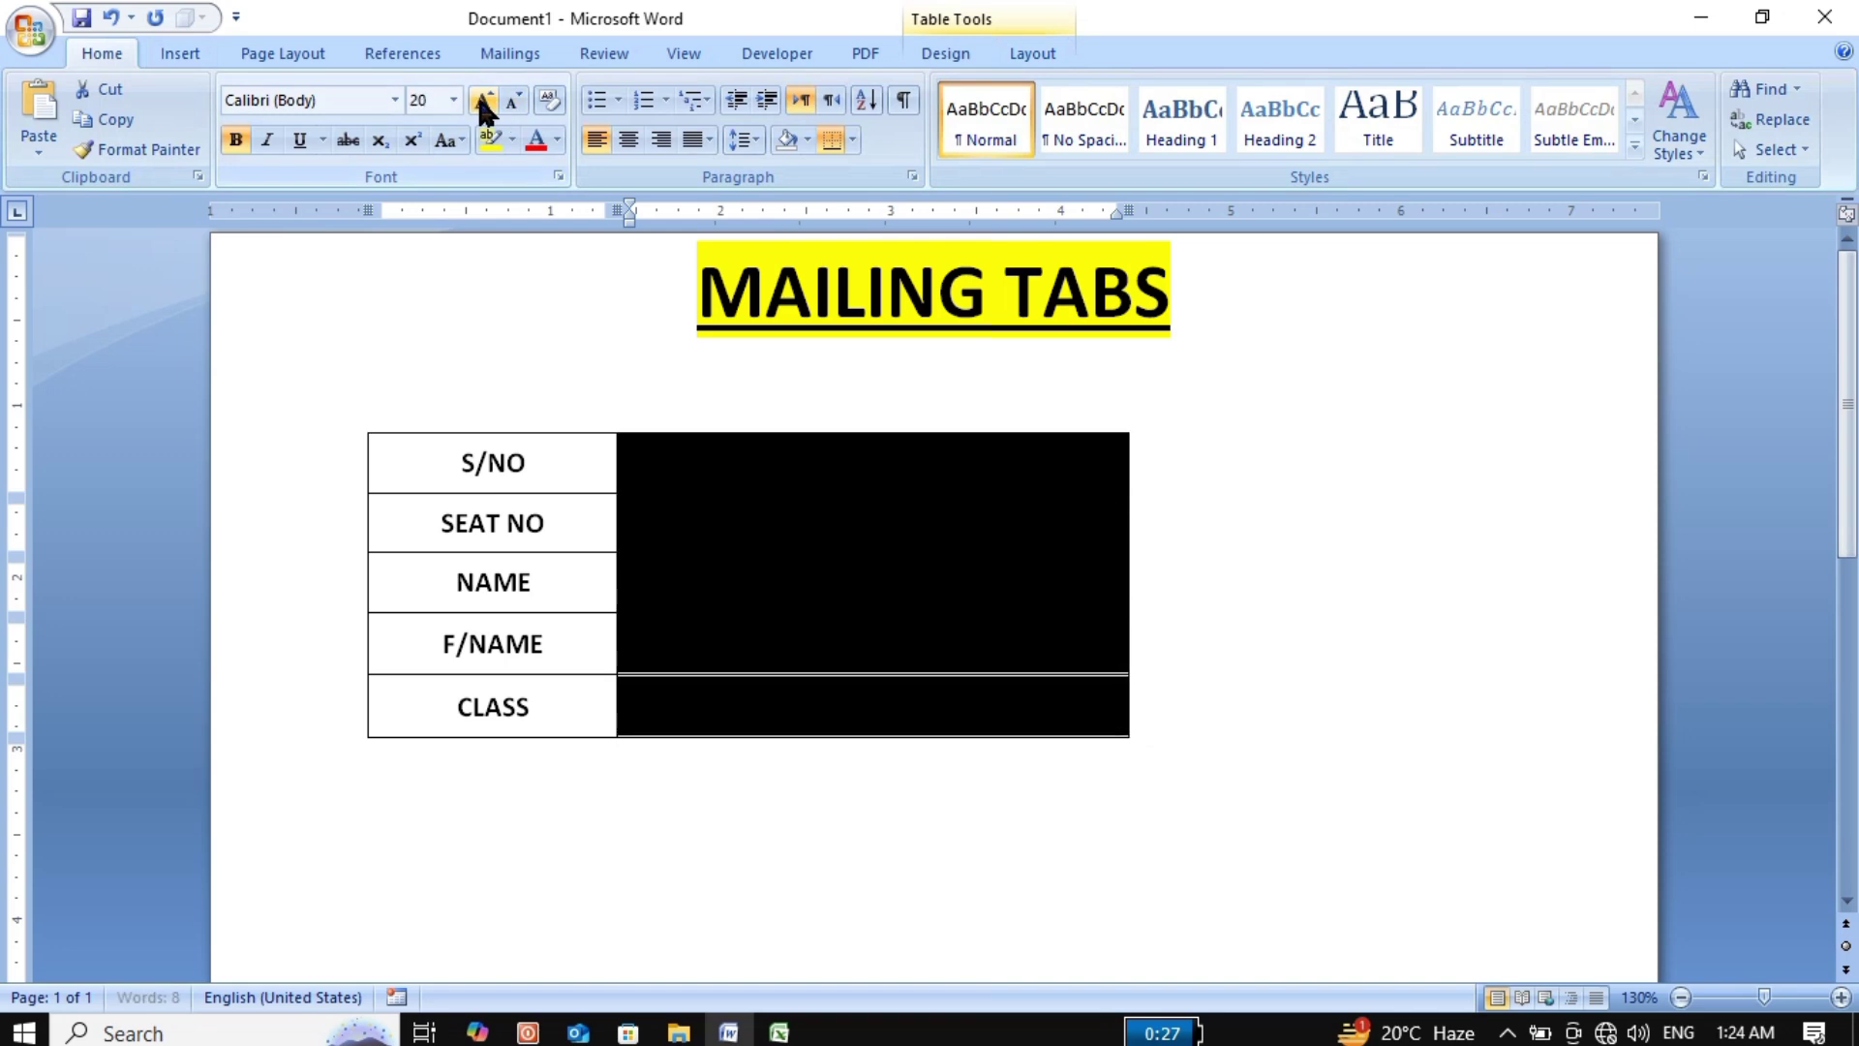
{"action": "left_click", "coordinate": [650, 449]}
{"action": "left_click", "coordinate": [511, 54]}
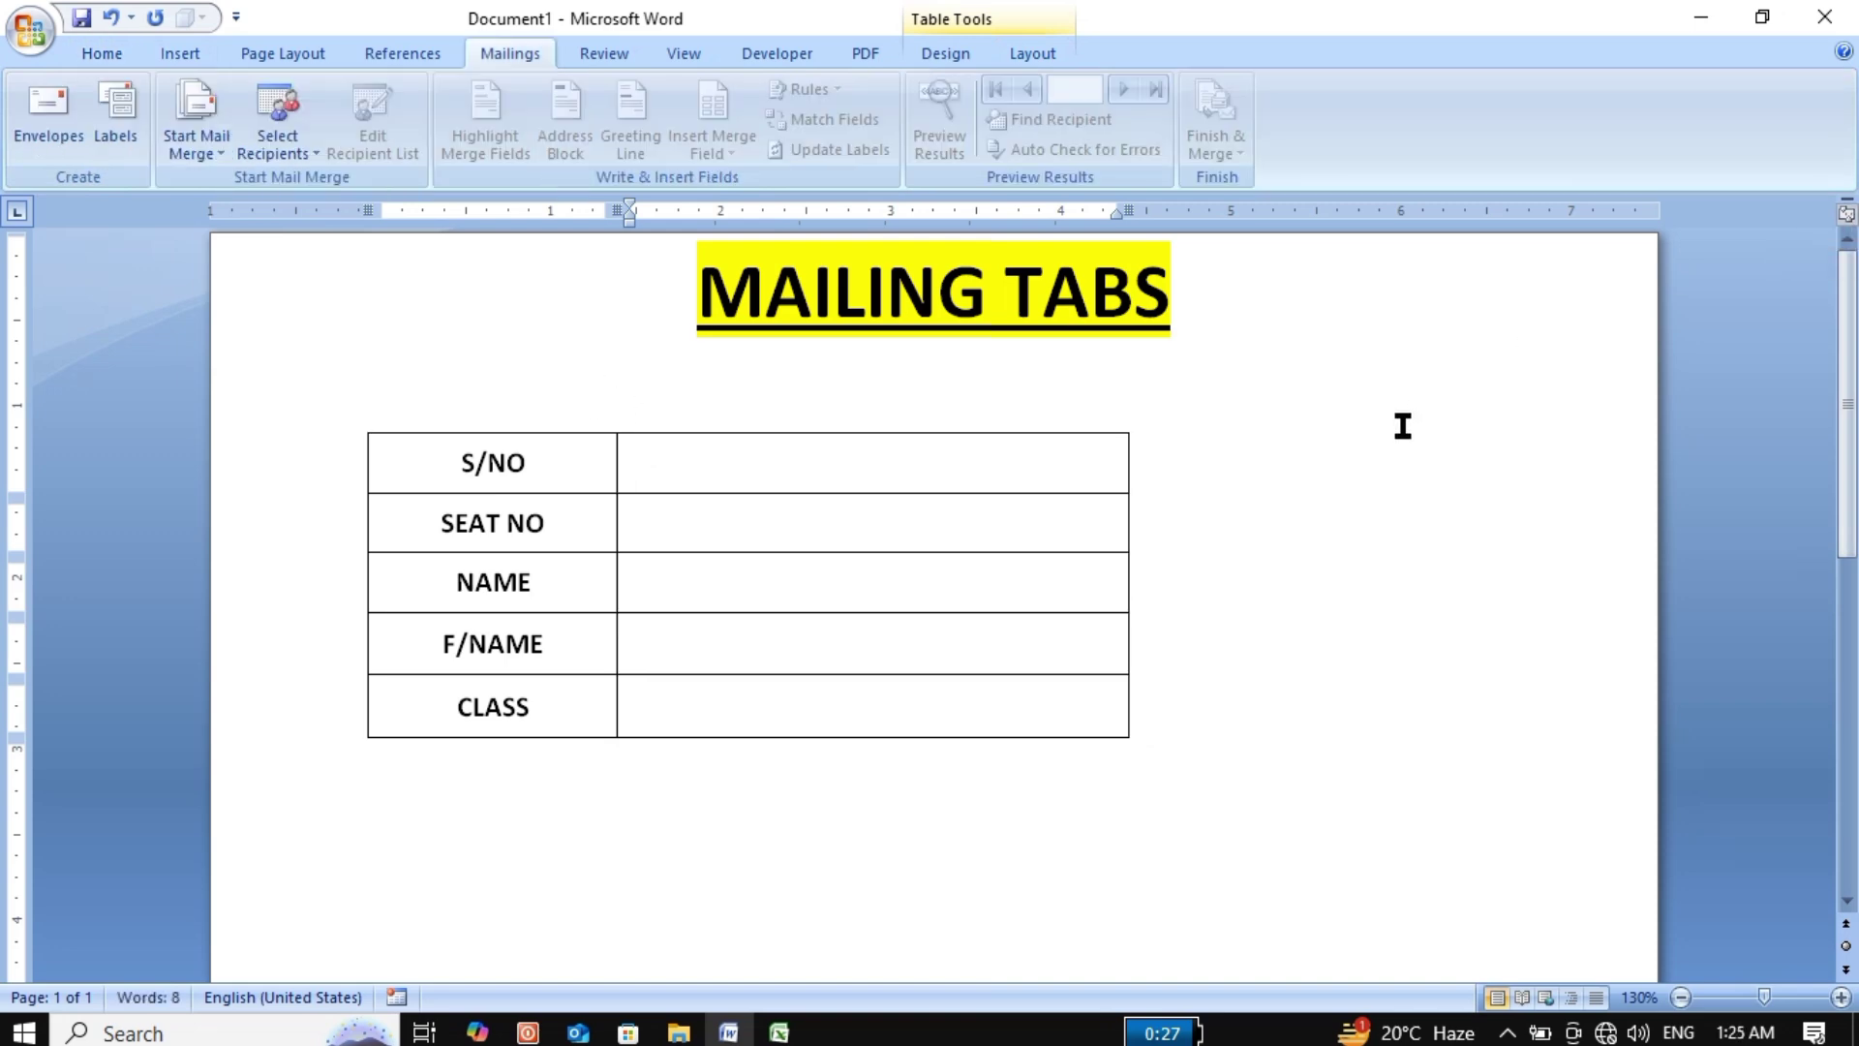
Start the step-by-step mail merge wizard for Letters, using the current document, and proceed to selecting recipients.
{"action": "left_click", "coordinate": [219, 145]}
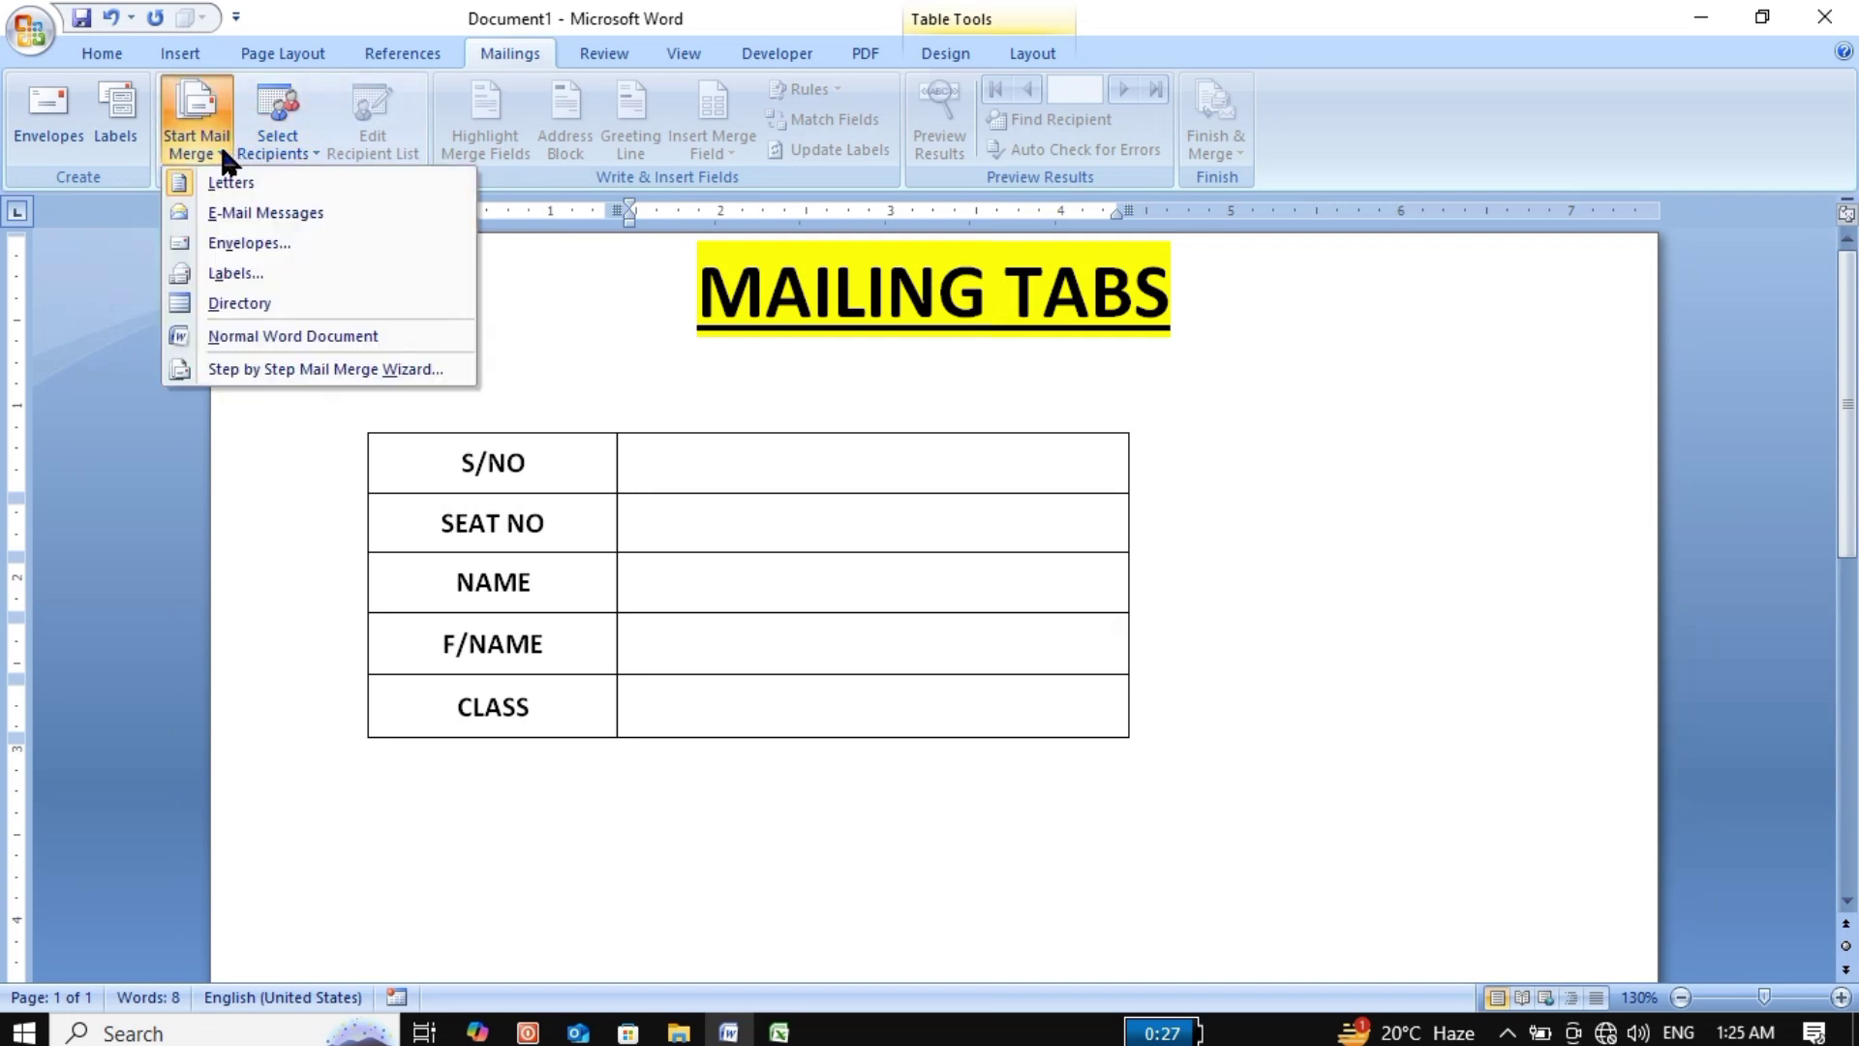
{"action": "left_click", "coordinate": [236, 363]}
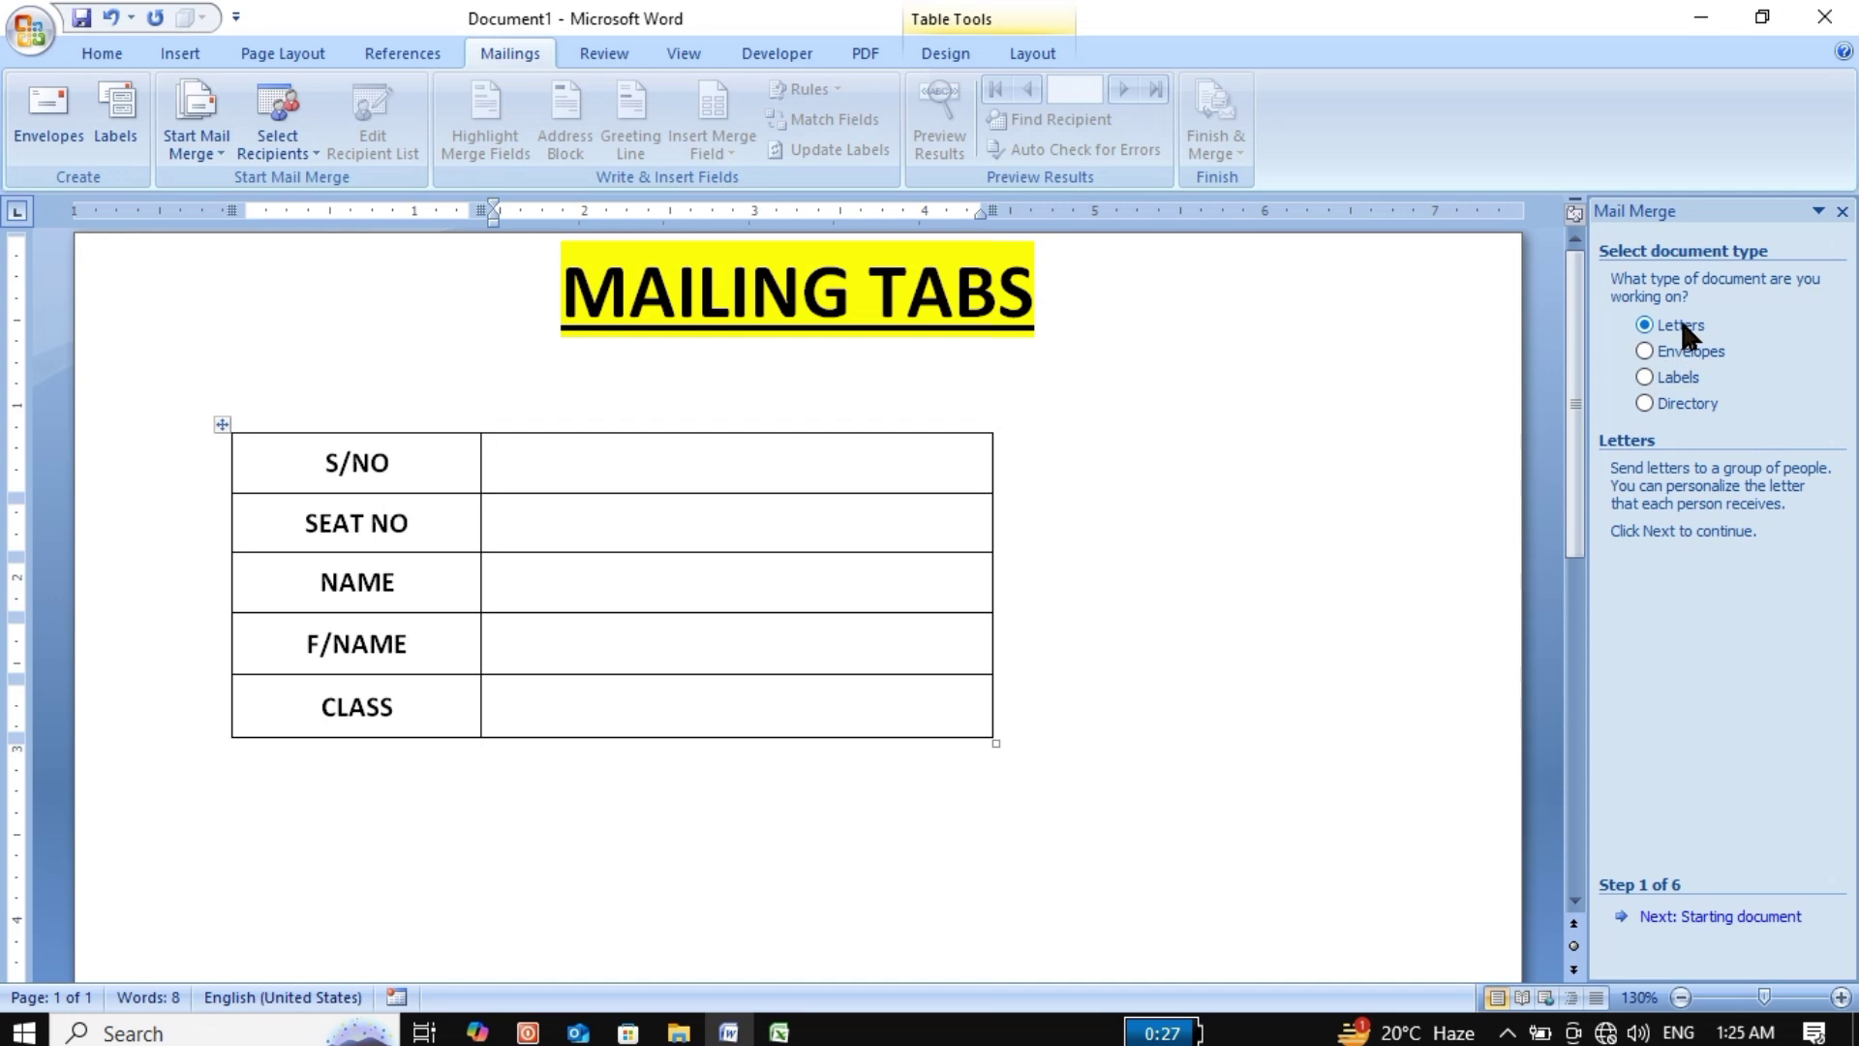
{"action": "left_click", "coordinate": [1719, 918]}
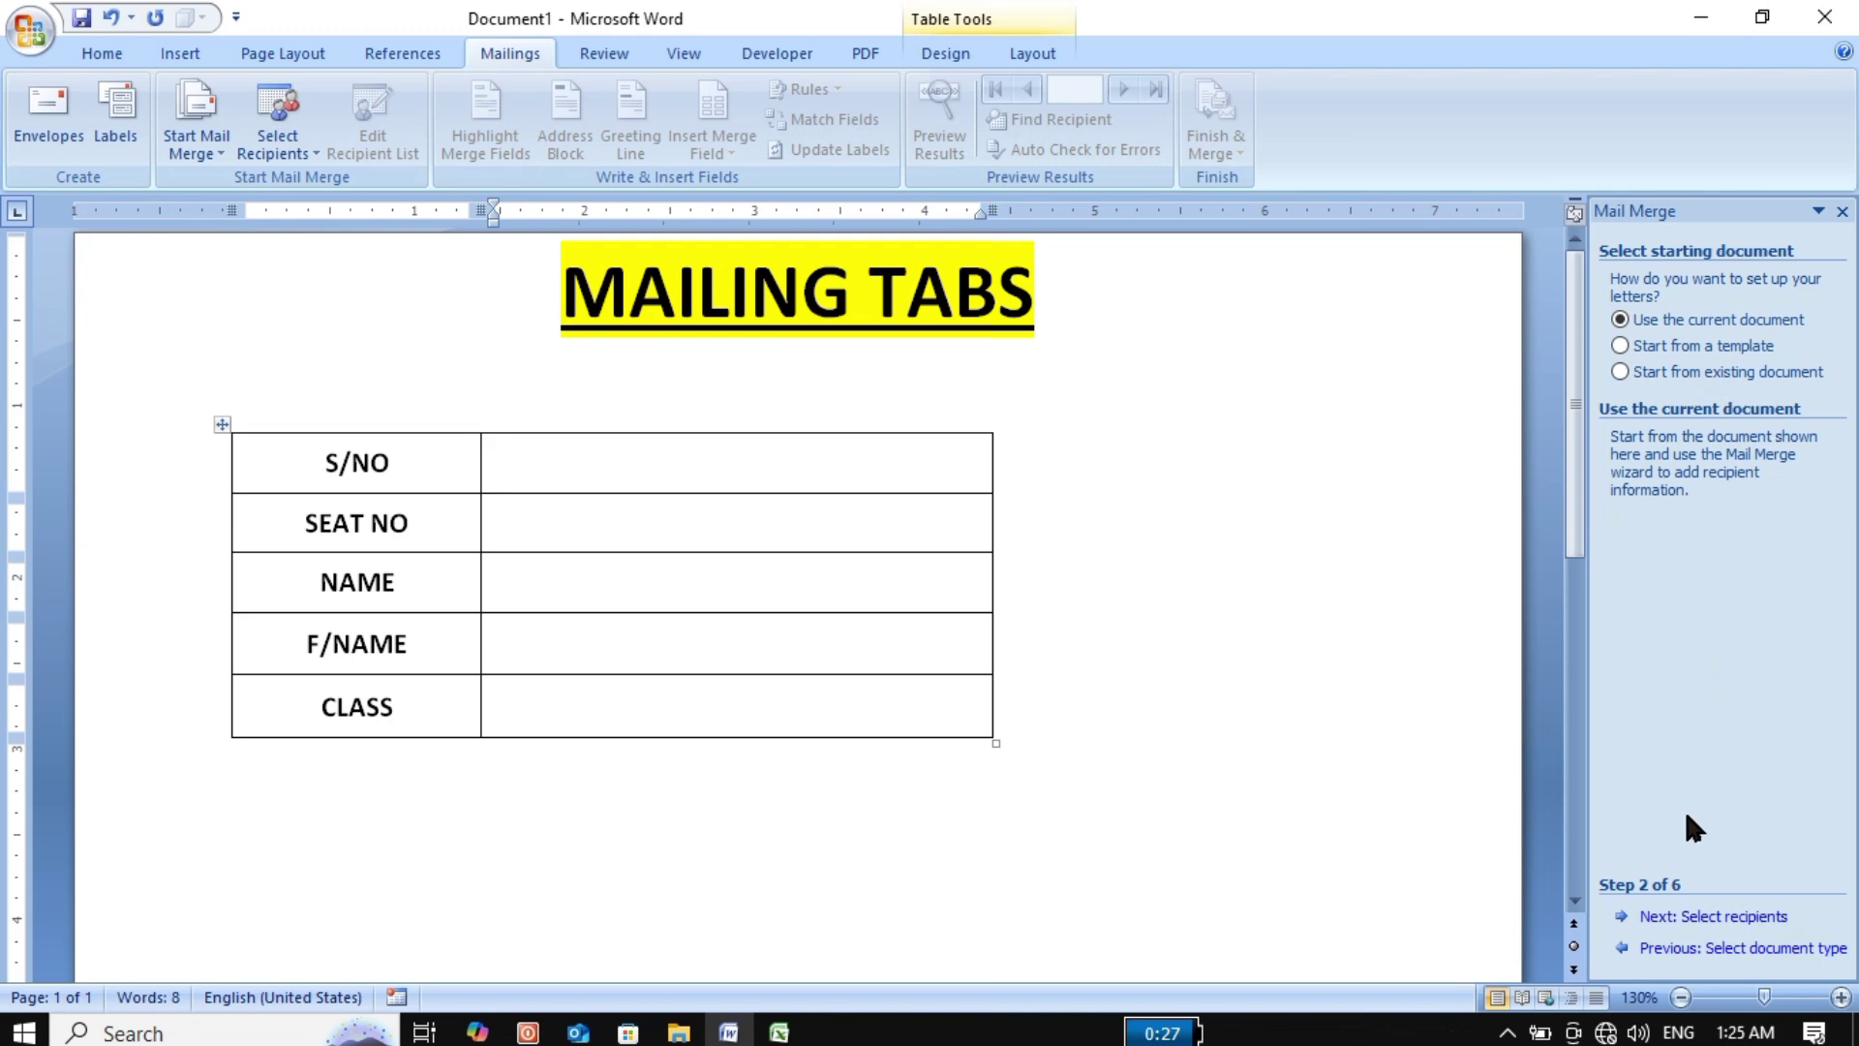
{"action": "left_click", "coordinate": [1688, 920]}
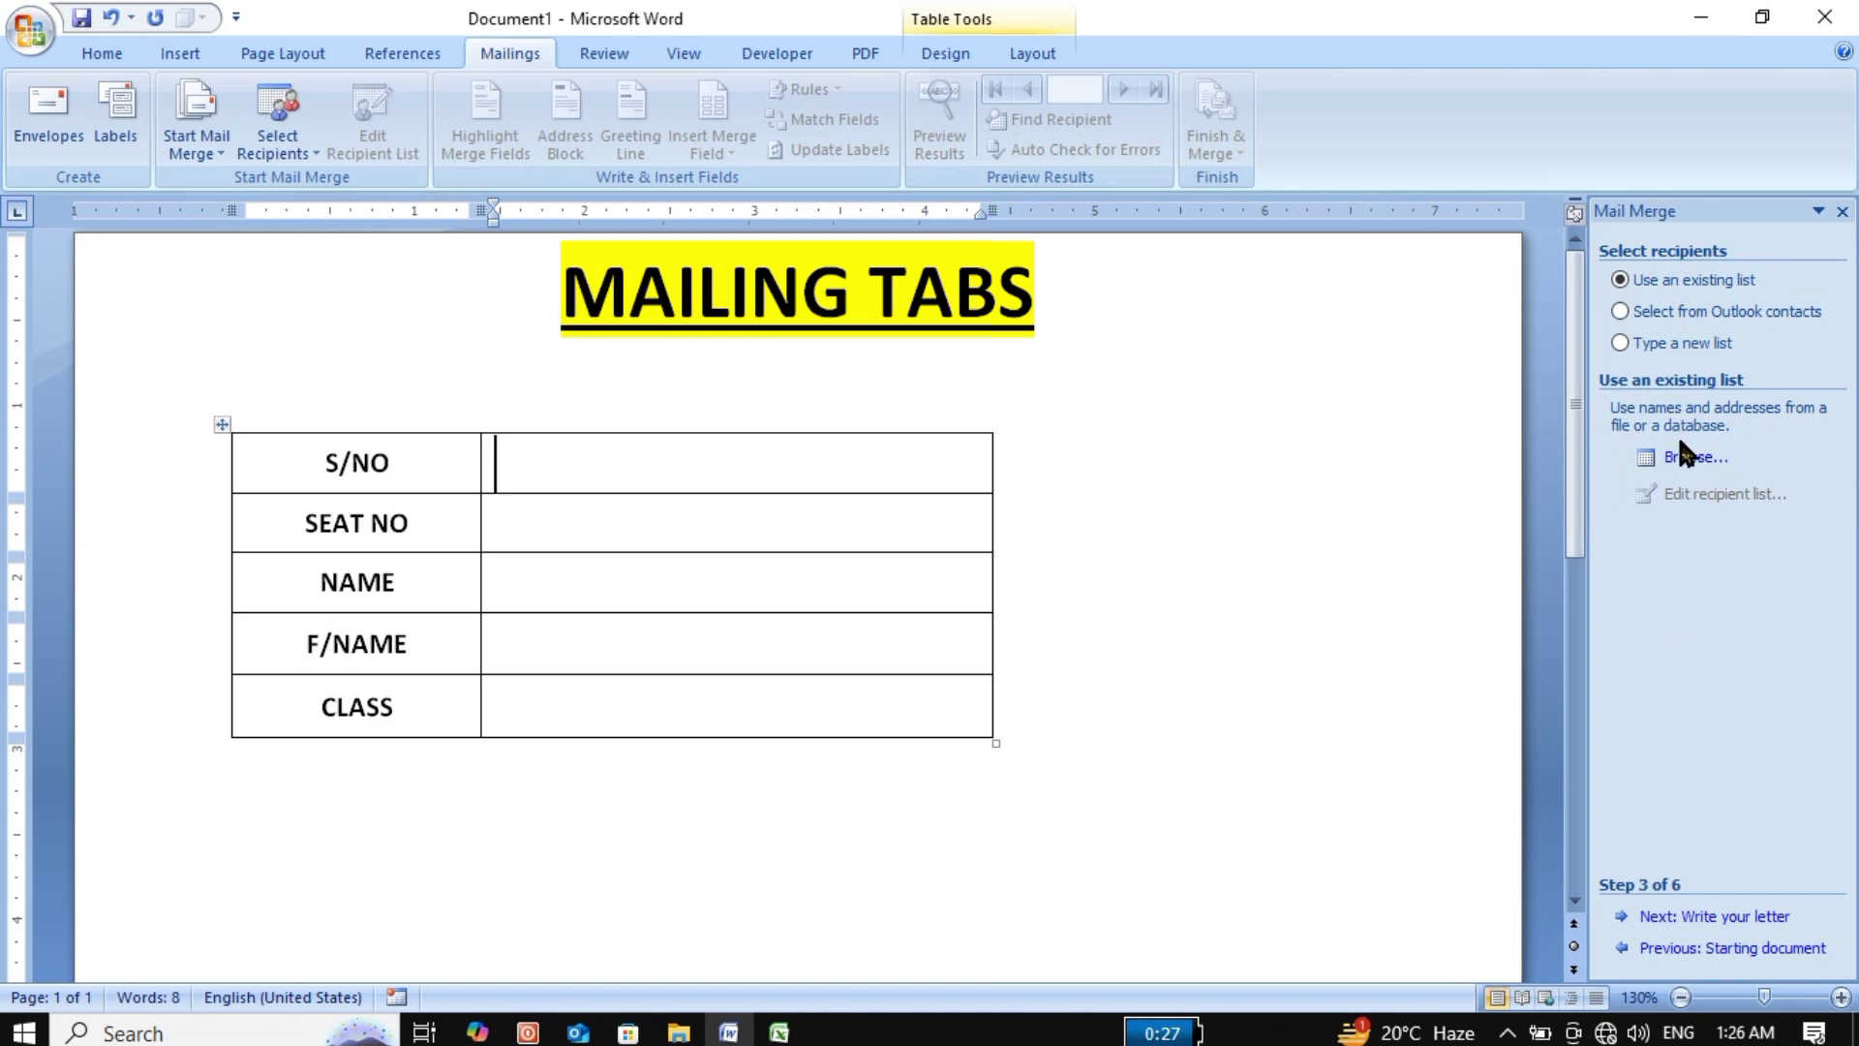
Search the Downloads folder for DATA FOR and open the workbook Slips Data For mail merg 2024-25 RESULT as the existing recipient list.
{"action": "left_click", "coordinate": [1682, 463]}
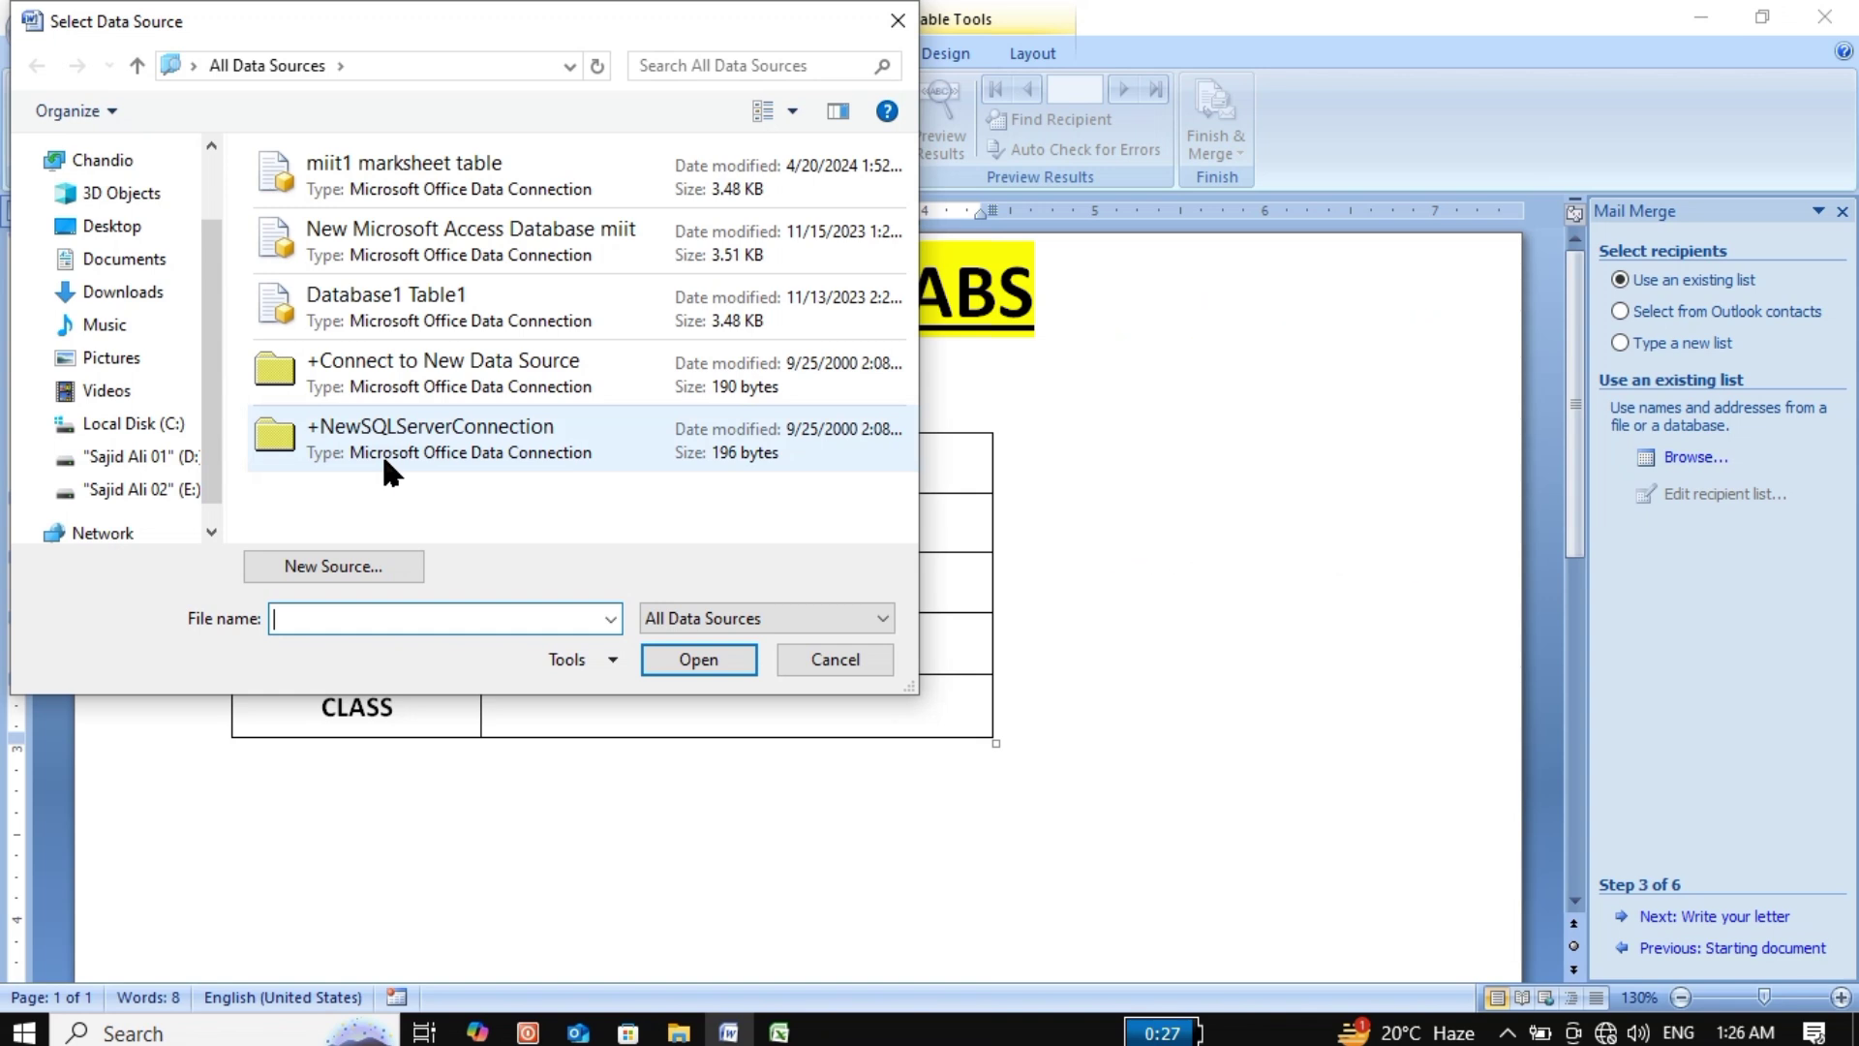
{"action": "left_click", "coordinate": [134, 310]}
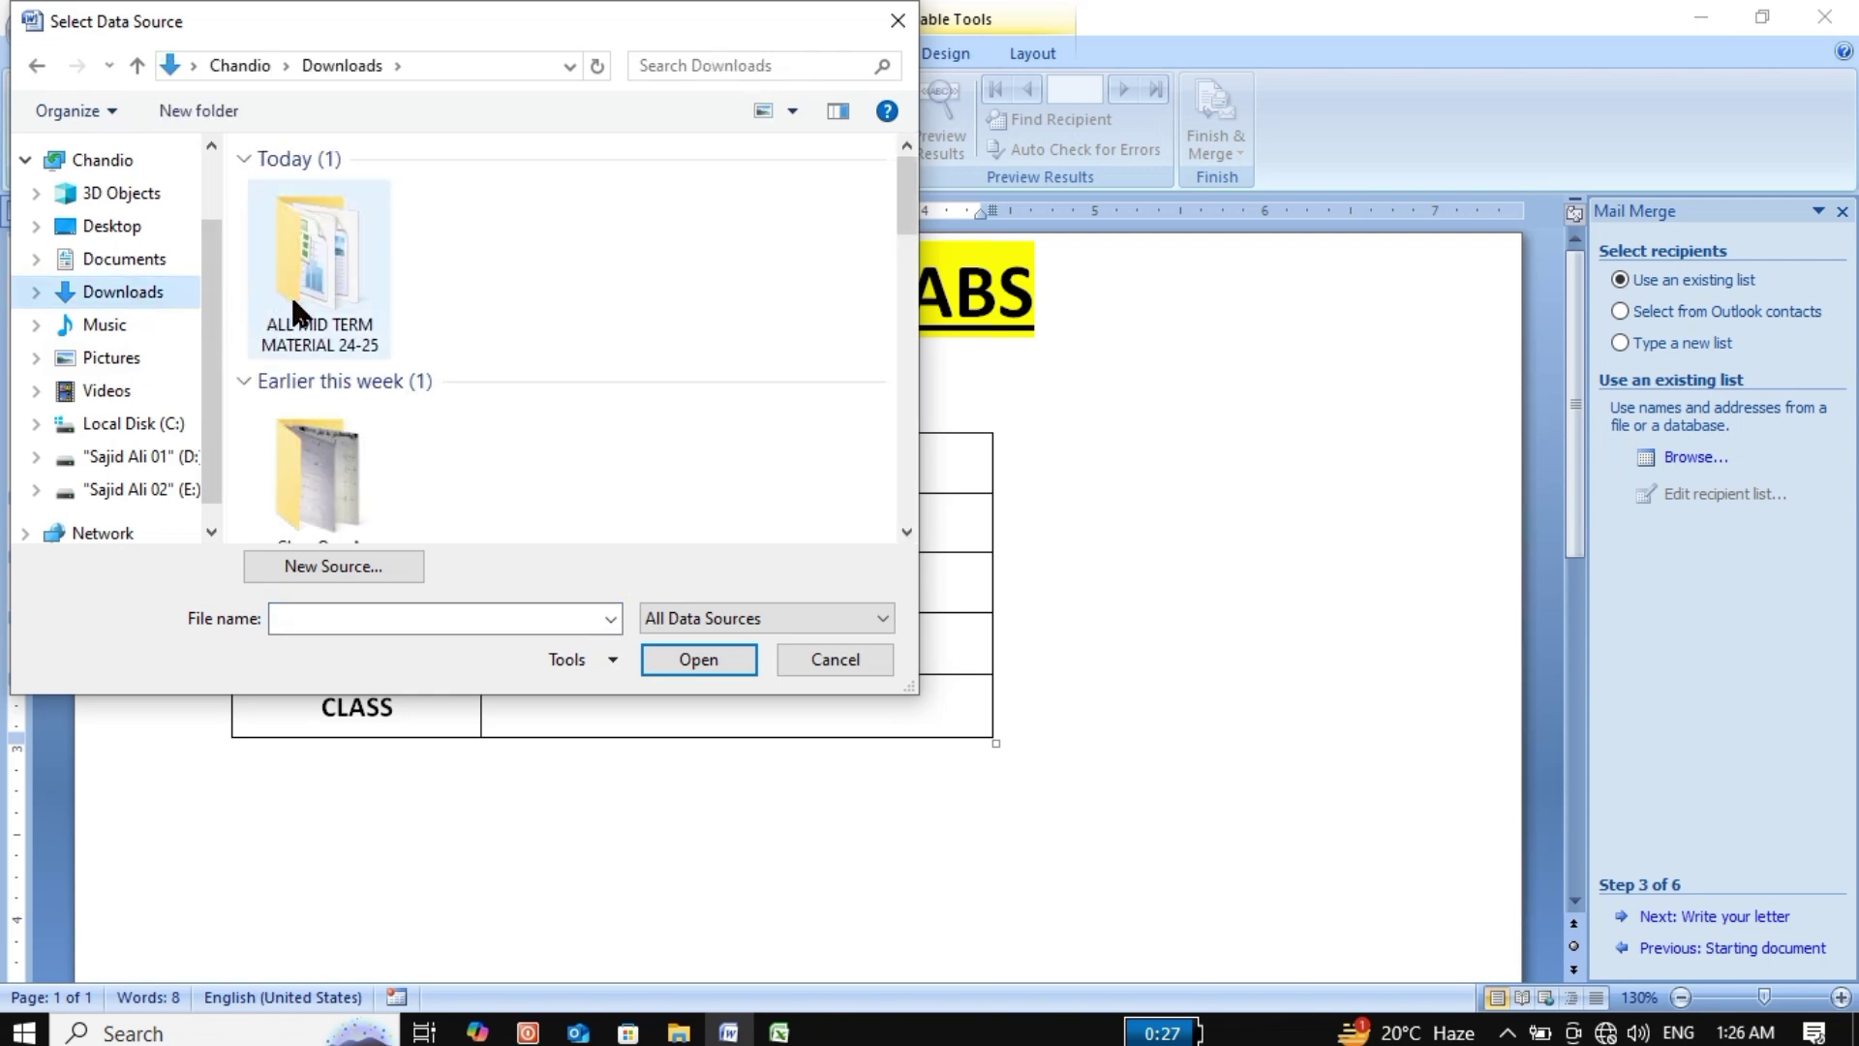
{"action": "left_click", "coordinate": [682, 65]}
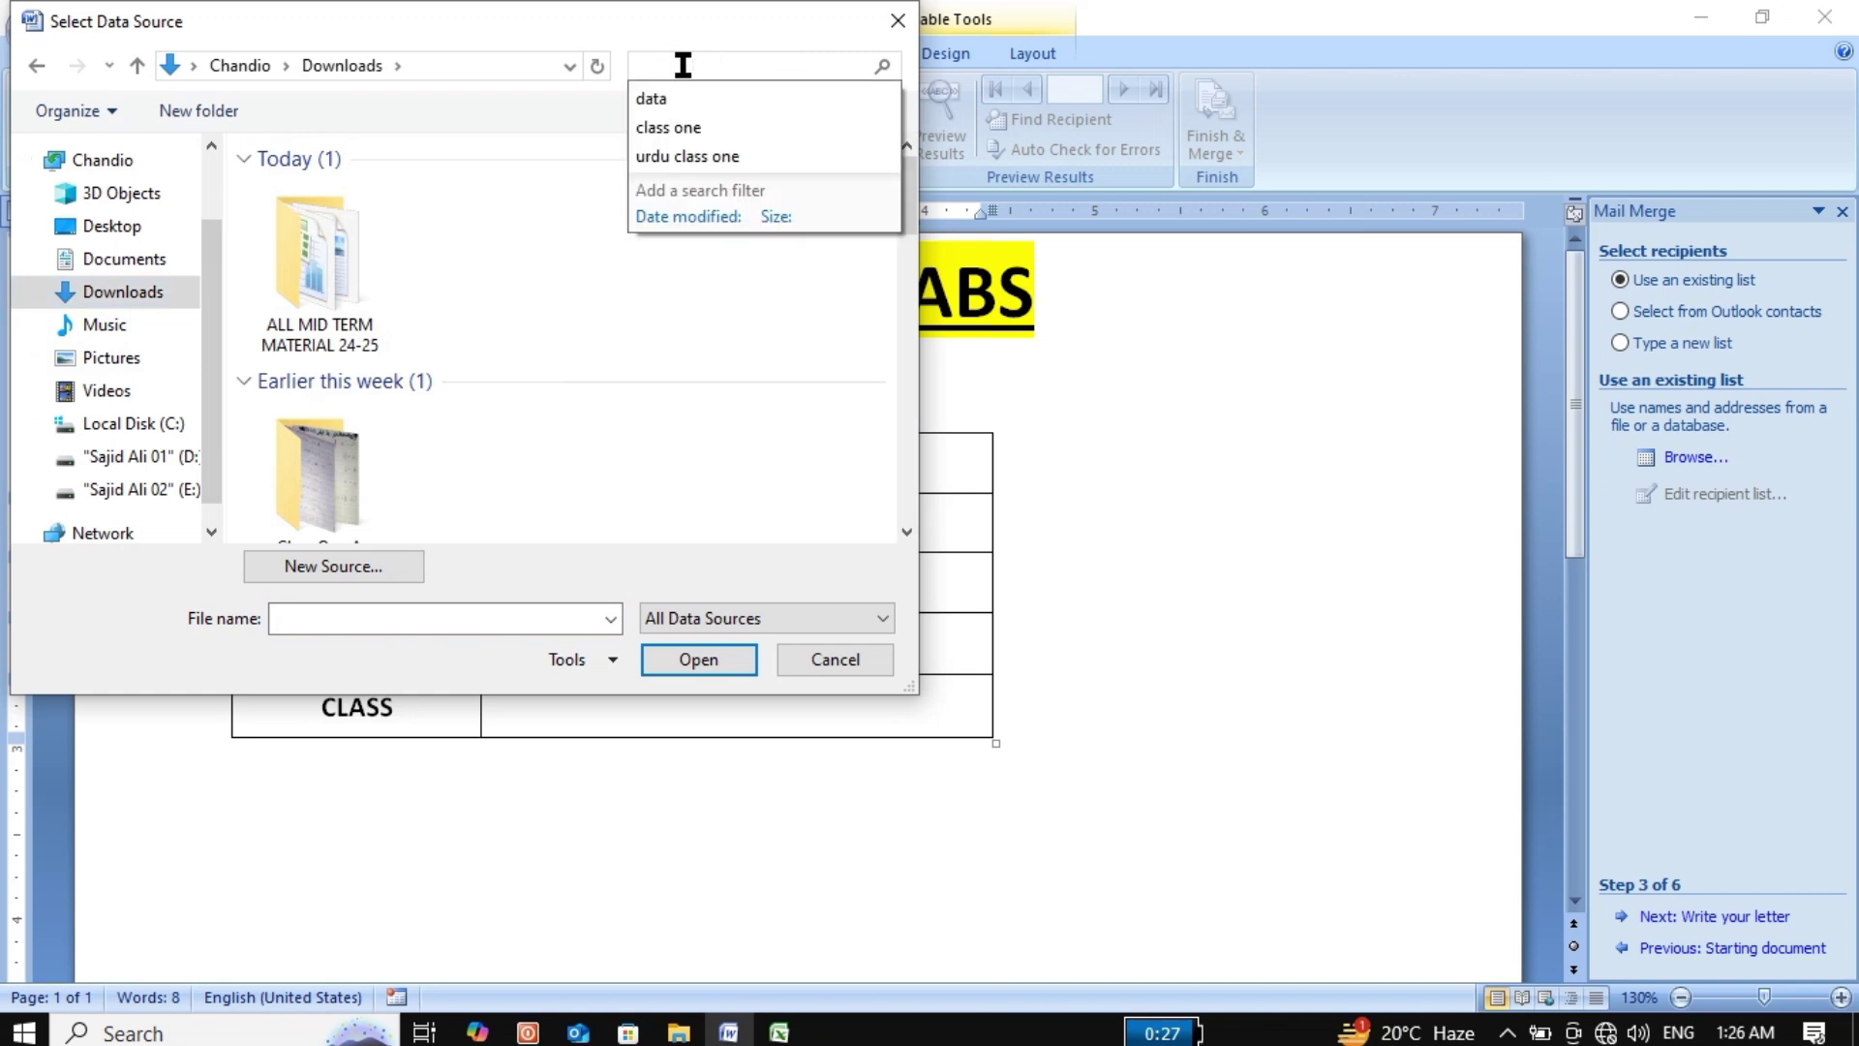
{"action": "type", "text": "DATA"}
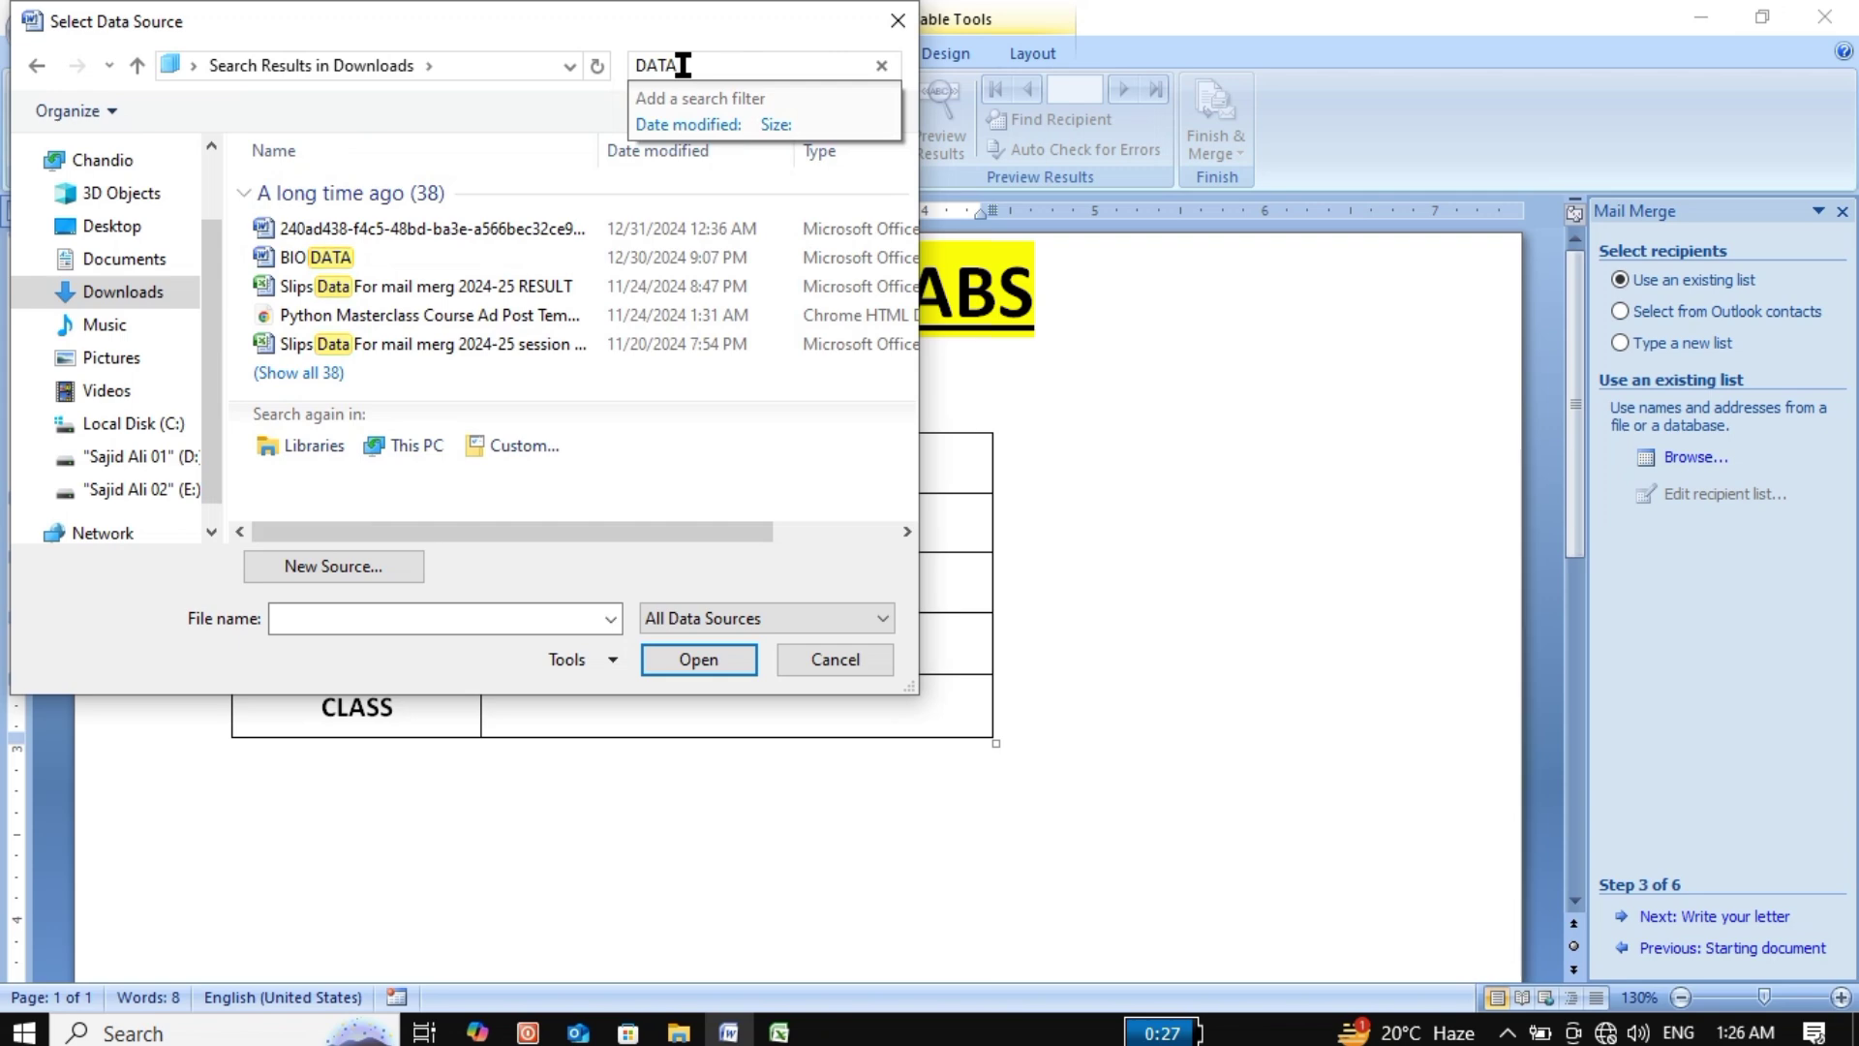
{"action": "type", "text": "FOR"}
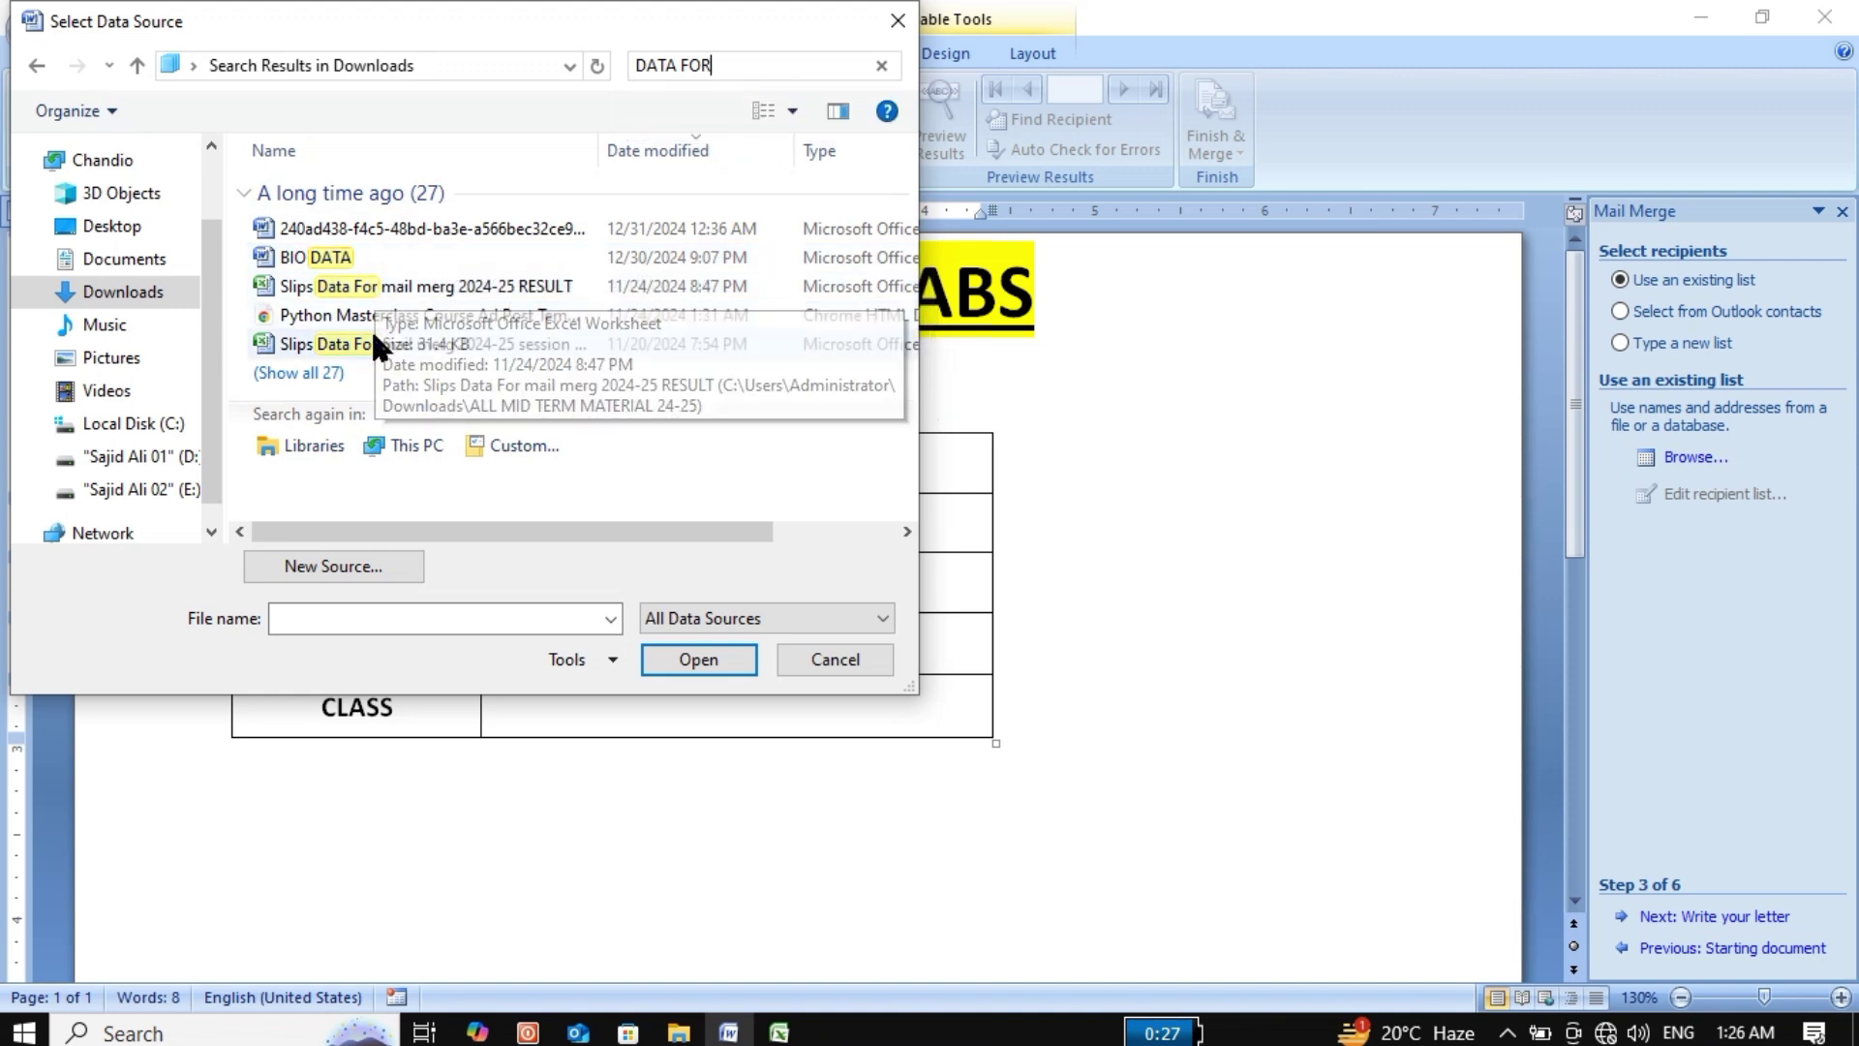
{"action": "left_click", "coordinate": [425, 282]}
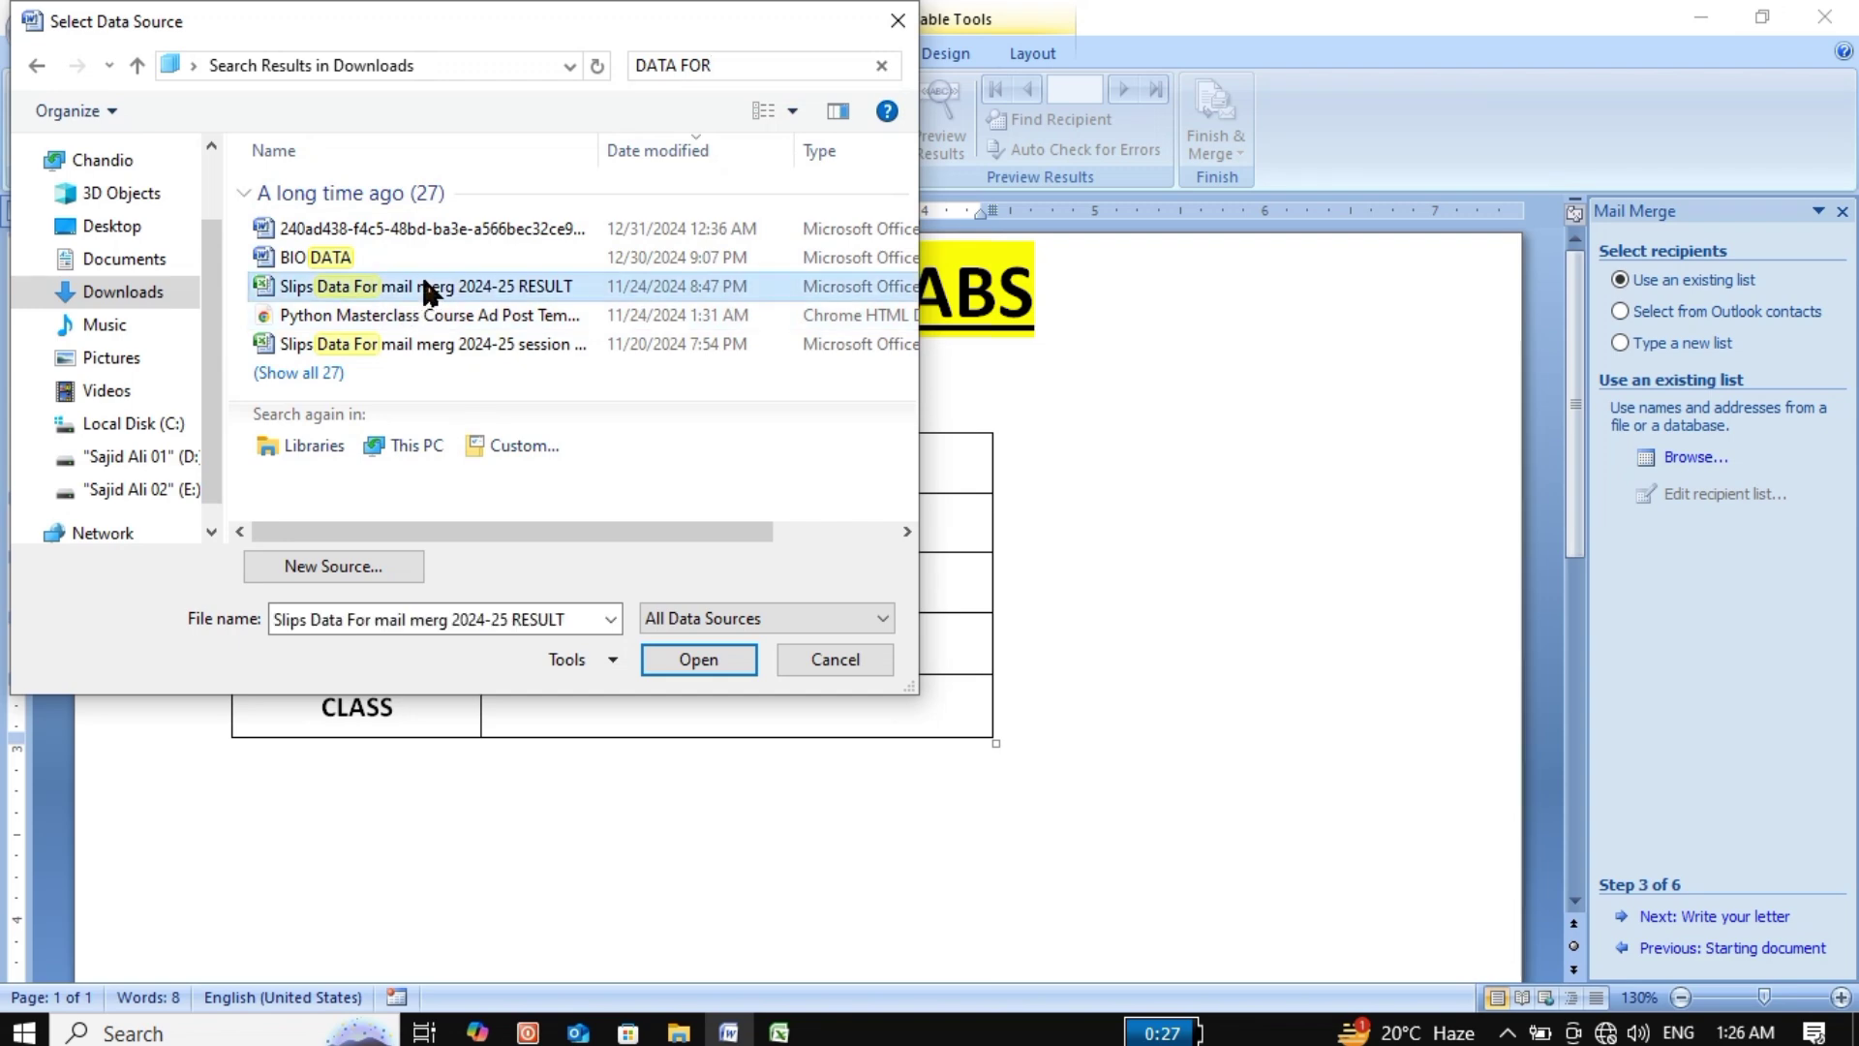
{"action": "left_click", "coordinate": [683, 654]}
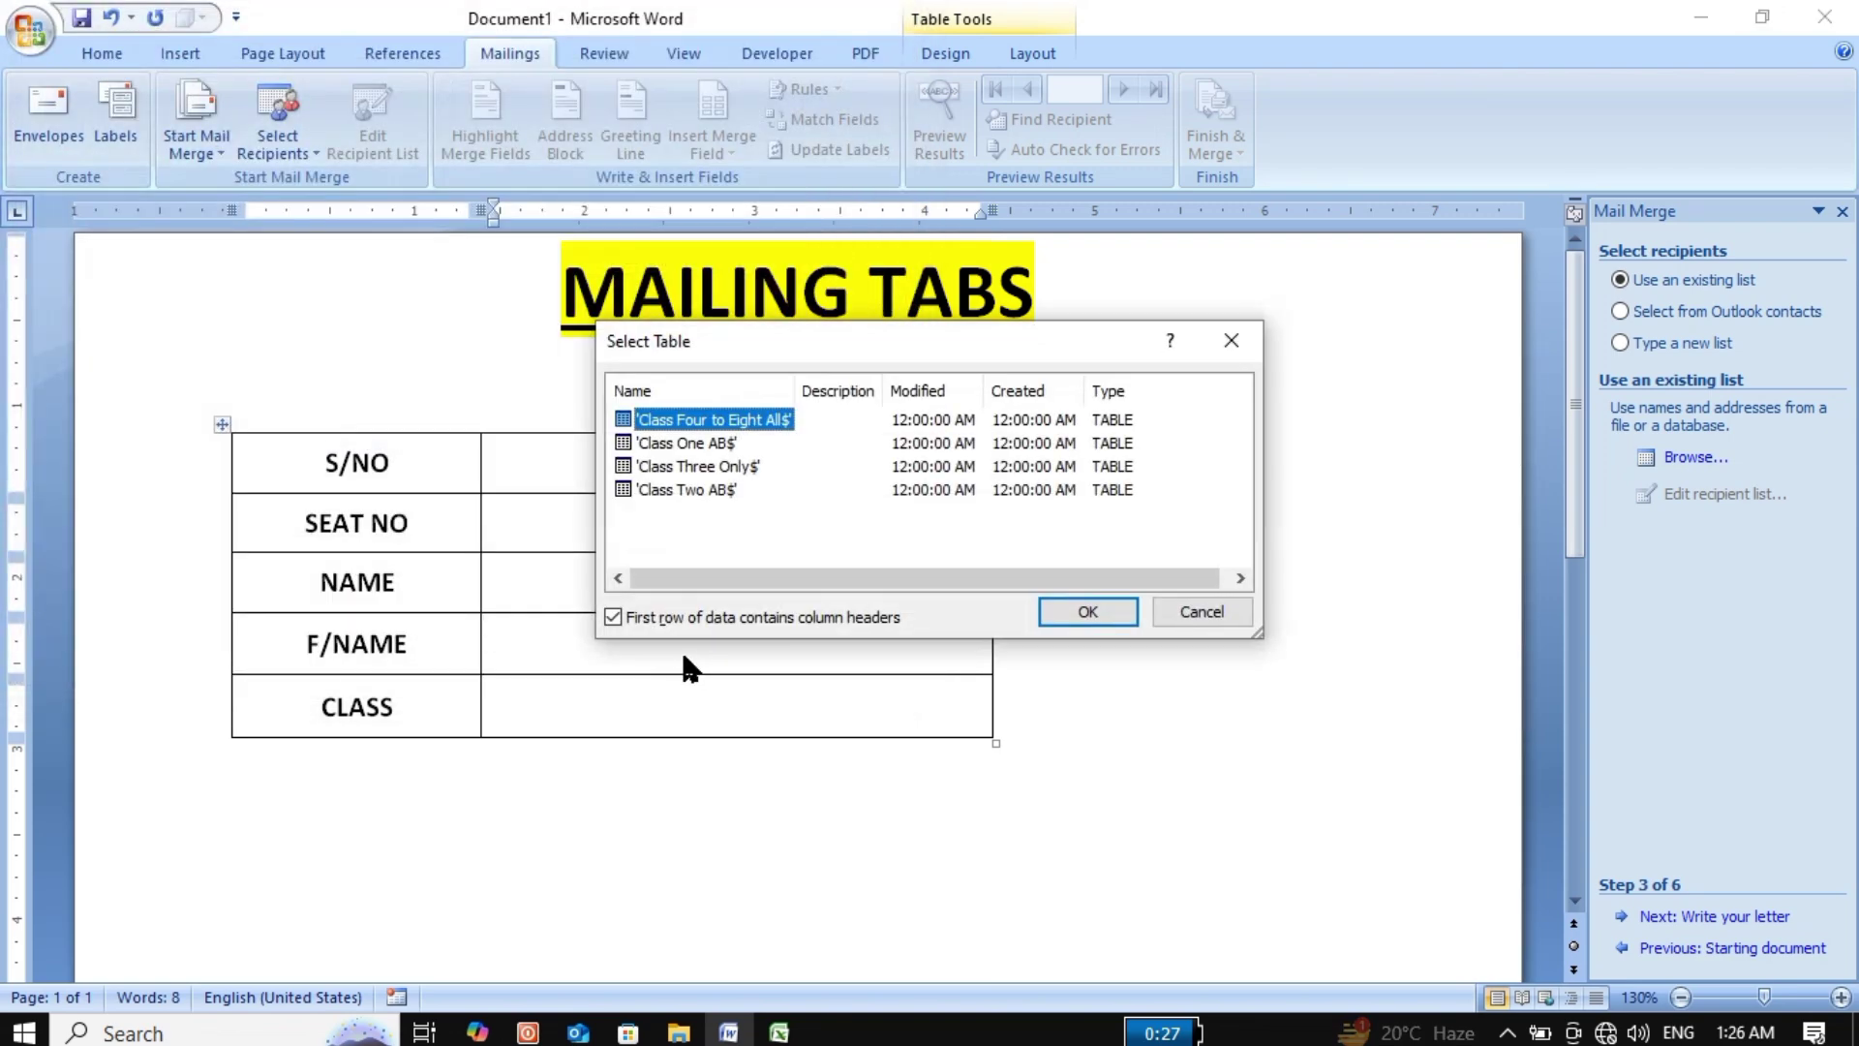
Select the 'Class One AB$' table as the data source and accept all its mail merge recipients.
{"action": "left_click", "coordinate": [693, 443]}
{"action": "left_click", "coordinate": [696, 468]}
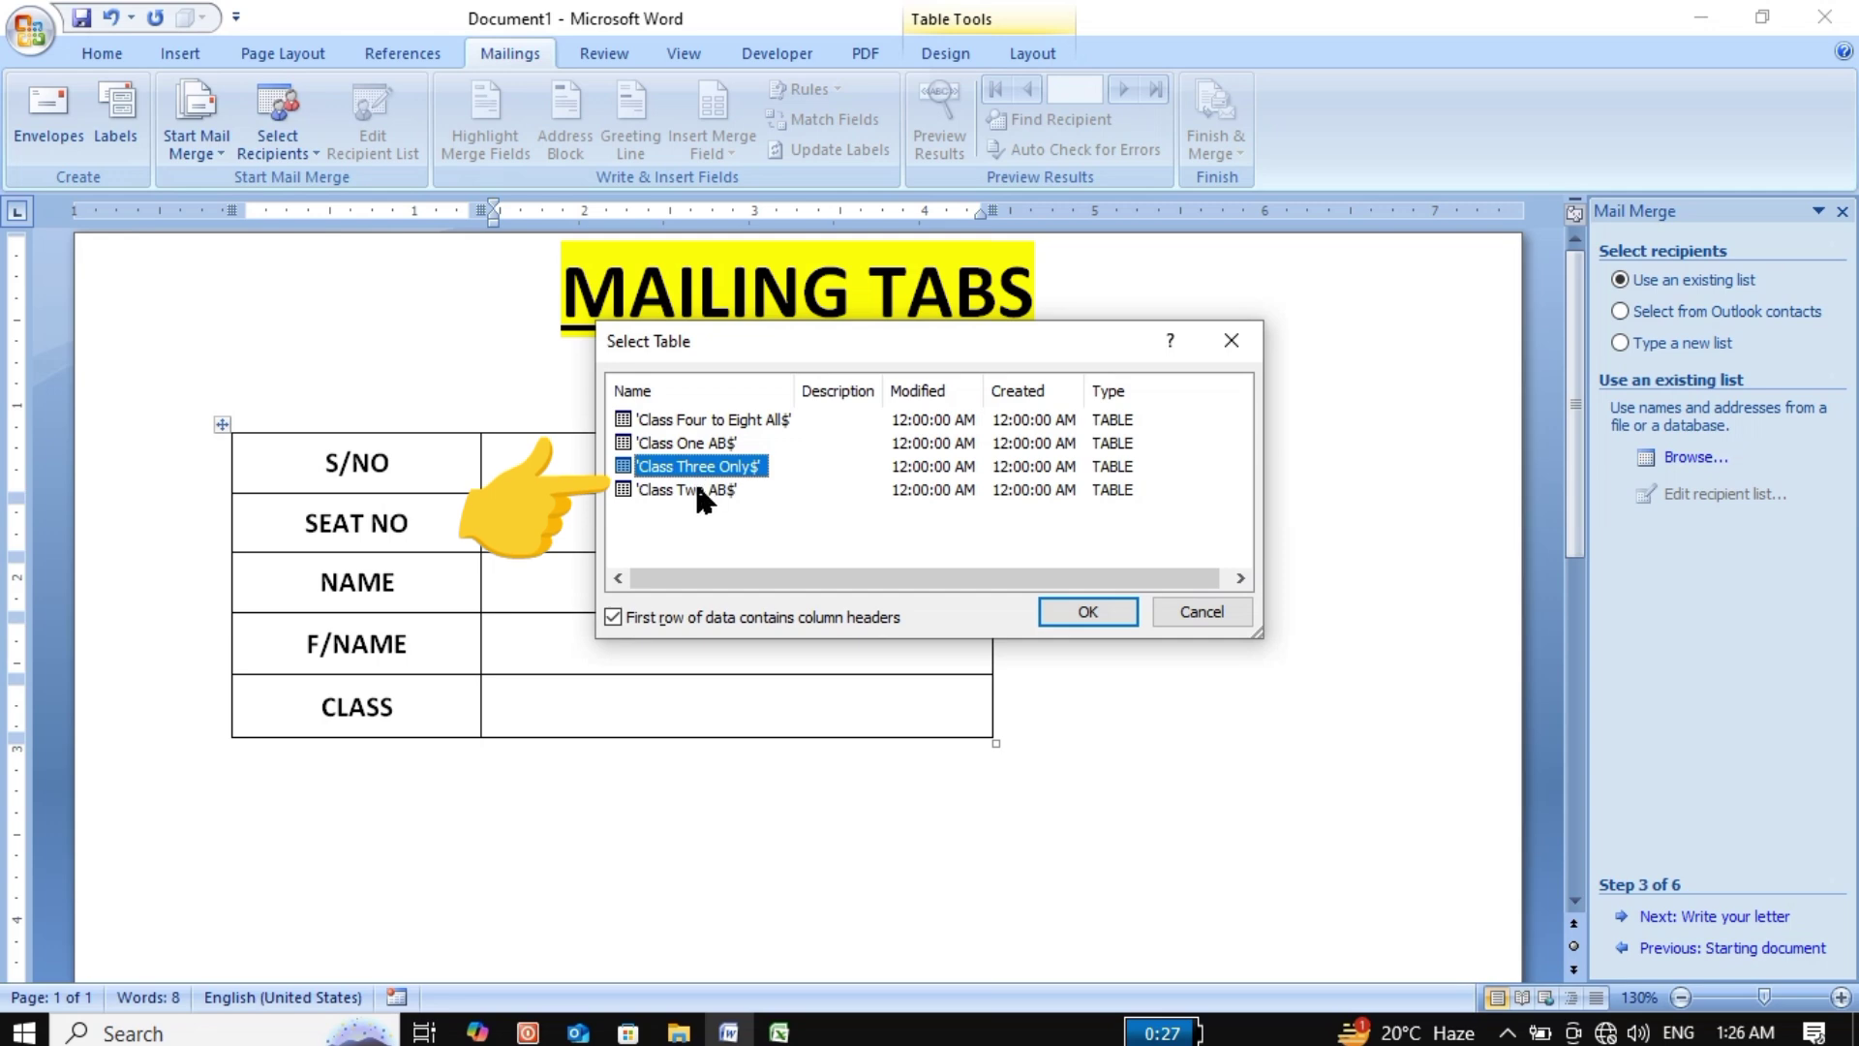
{"action": "left_click", "coordinate": [695, 489]}
{"action": "left_click", "coordinate": [718, 445]}
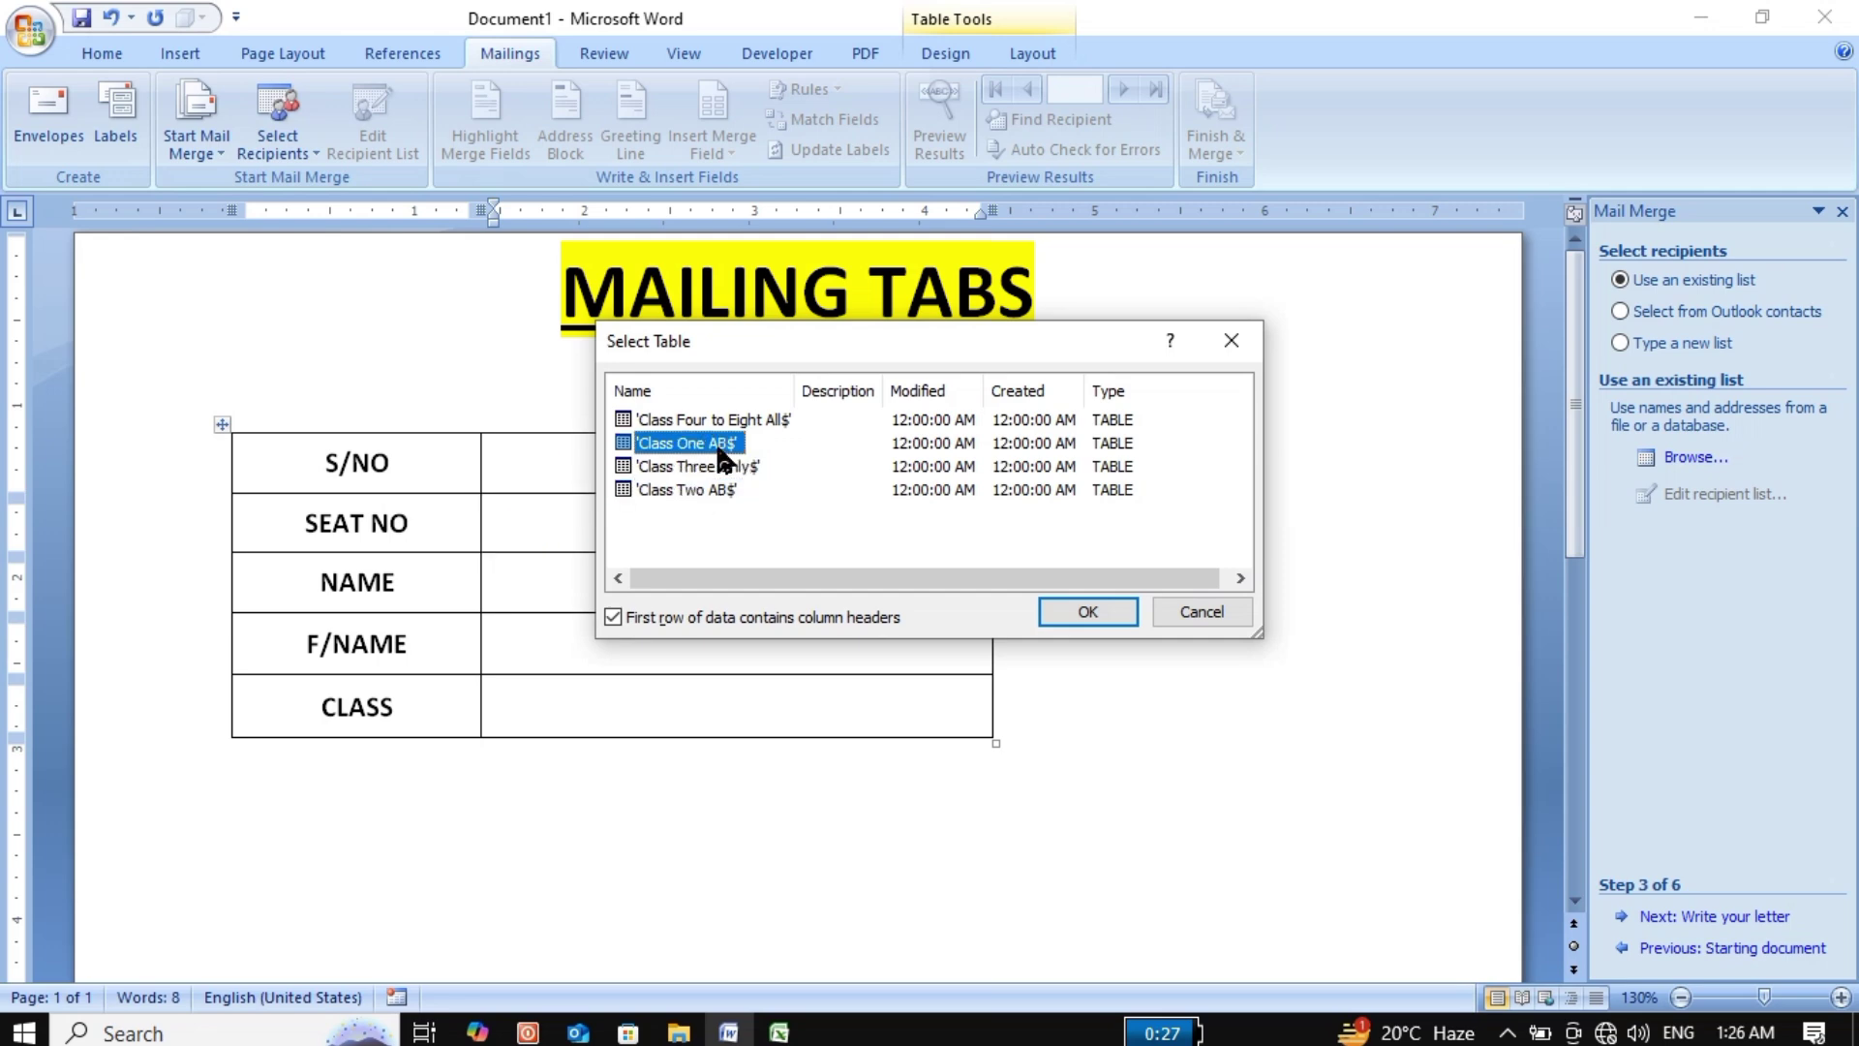
{"action": "left_click", "coordinate": [1089, 612]}
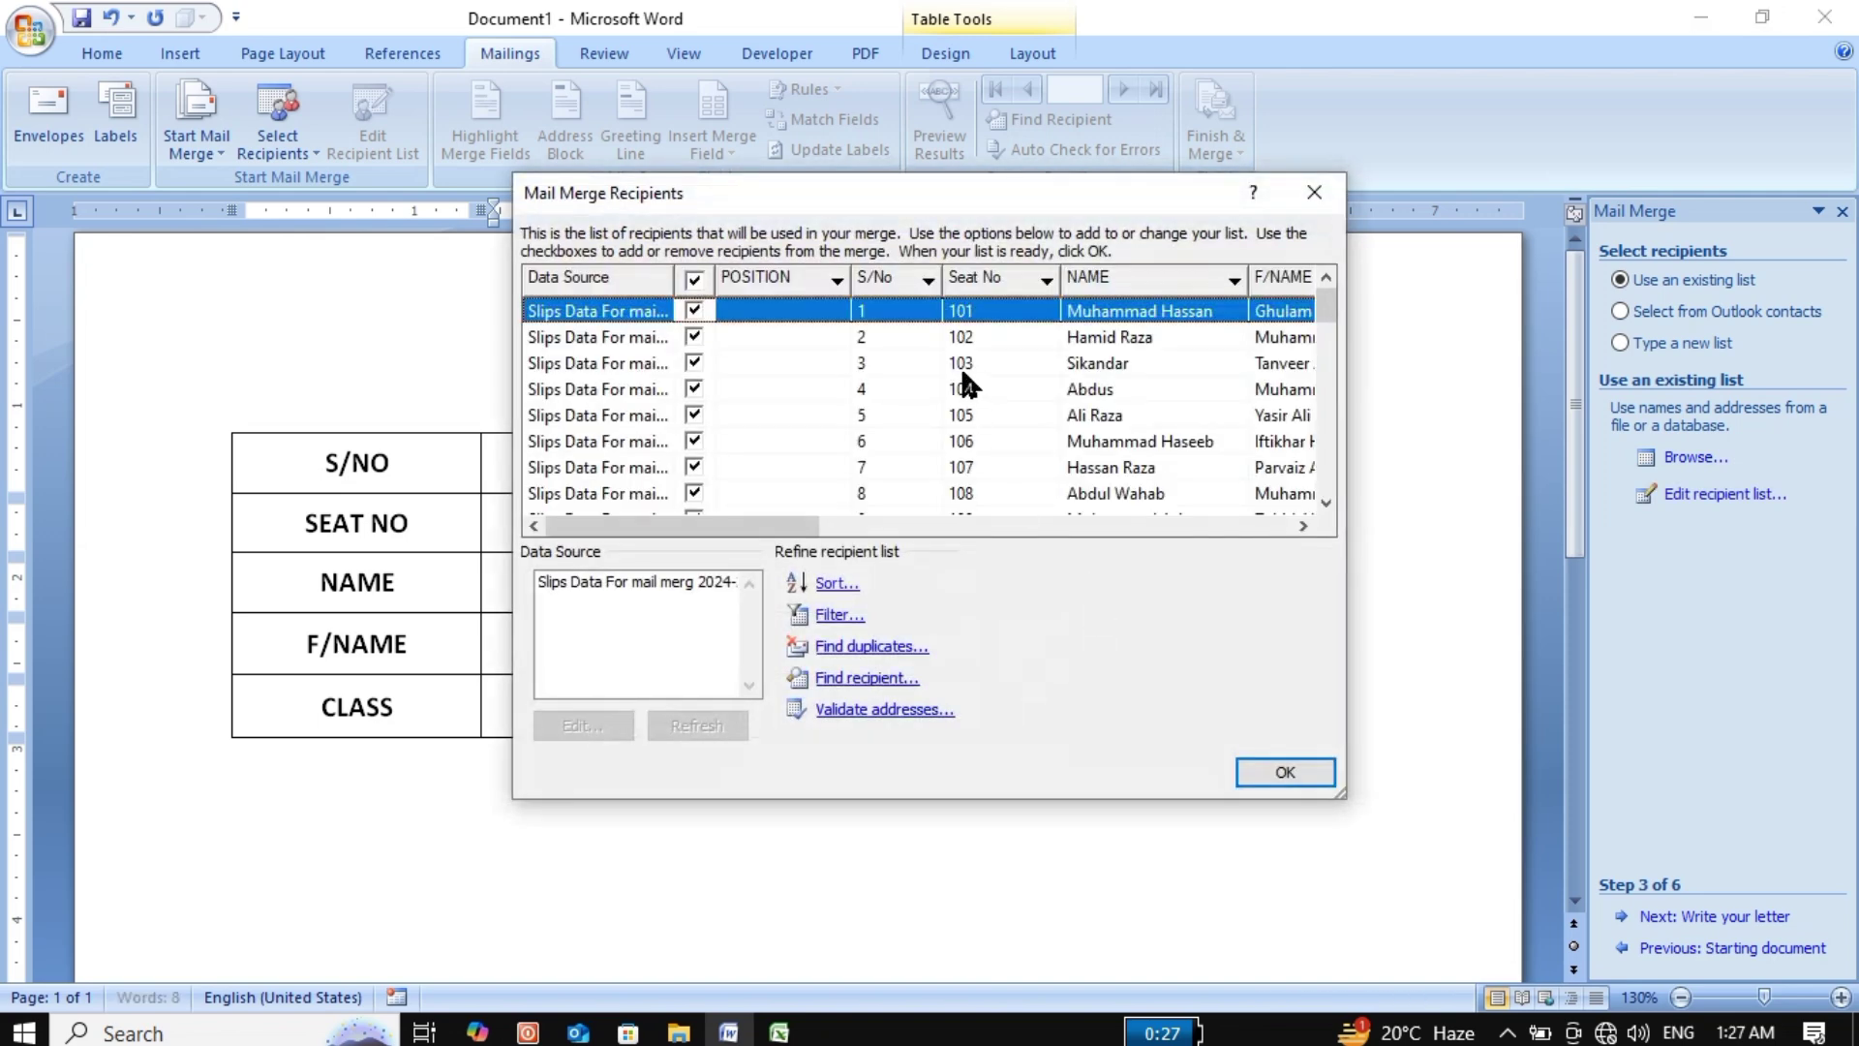
{"action": "left_click_drag", "start_coordinate": [1061, 192], "coordinate": [1199, 121]}
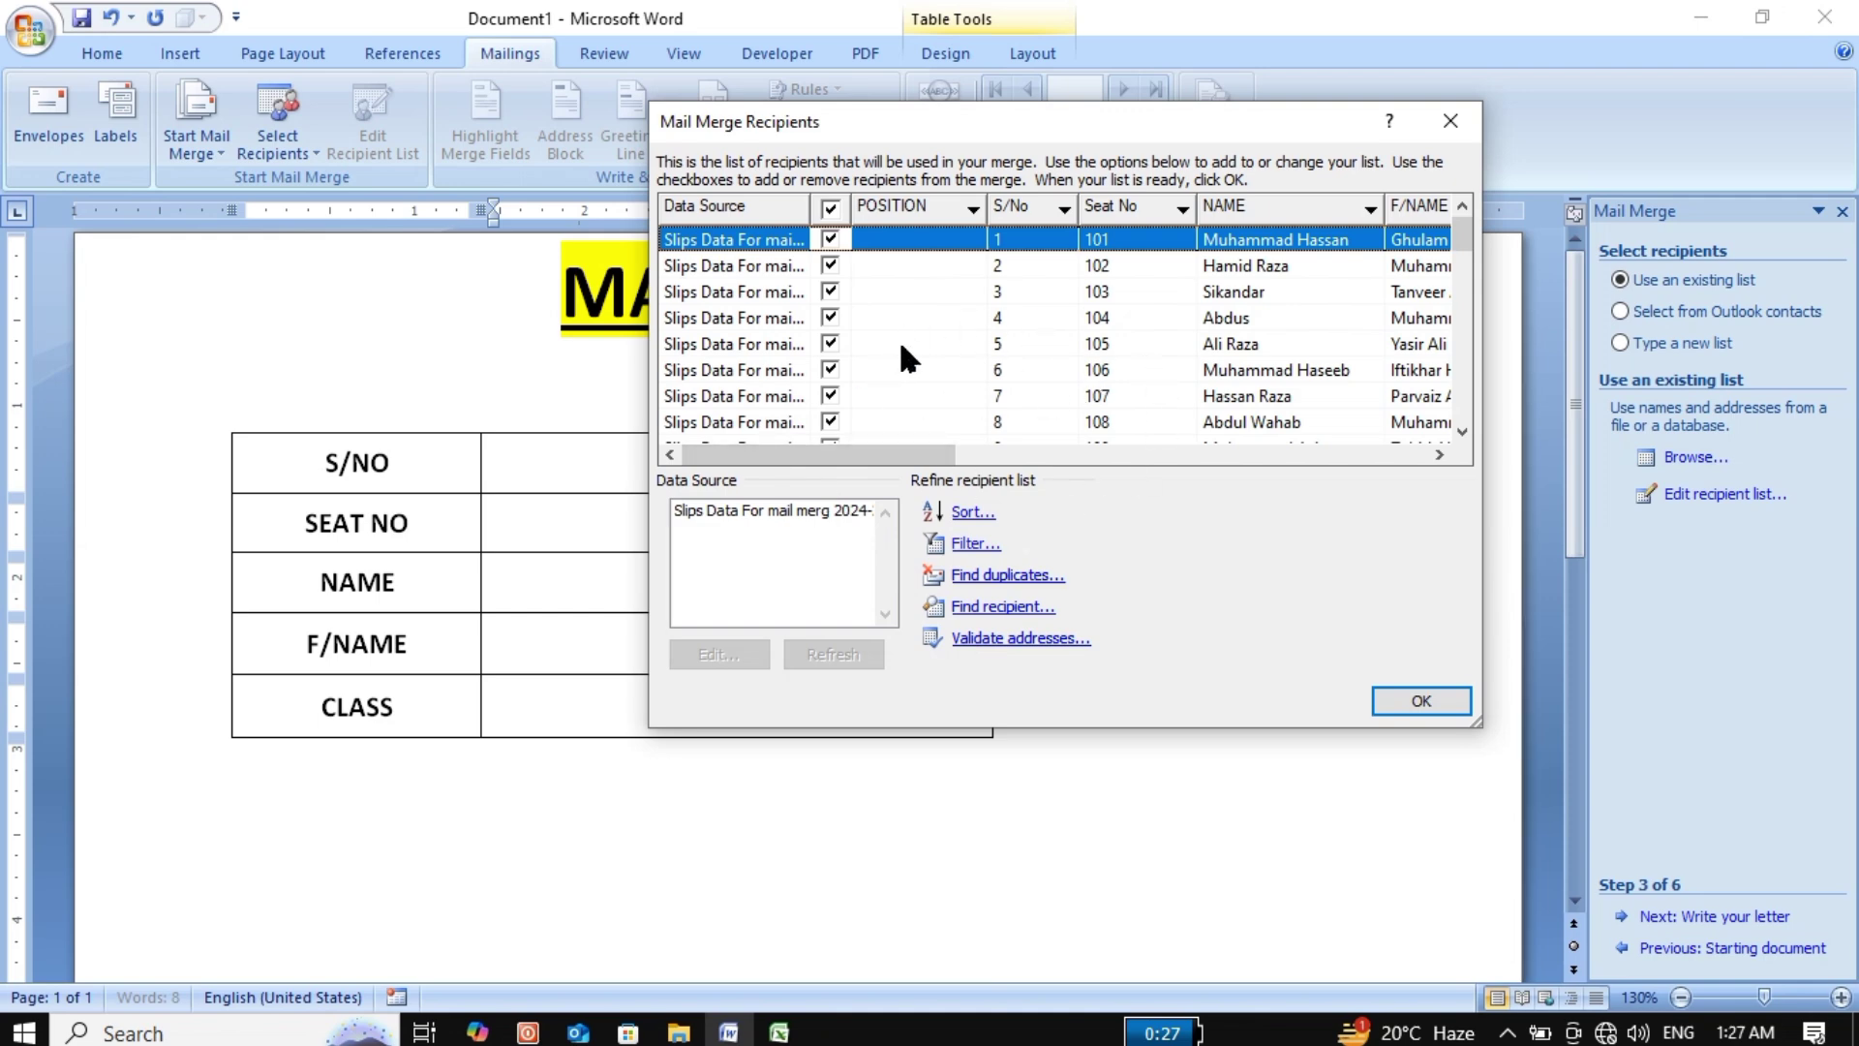
{"action": "left_click", "coordinate": [1384, 700]}
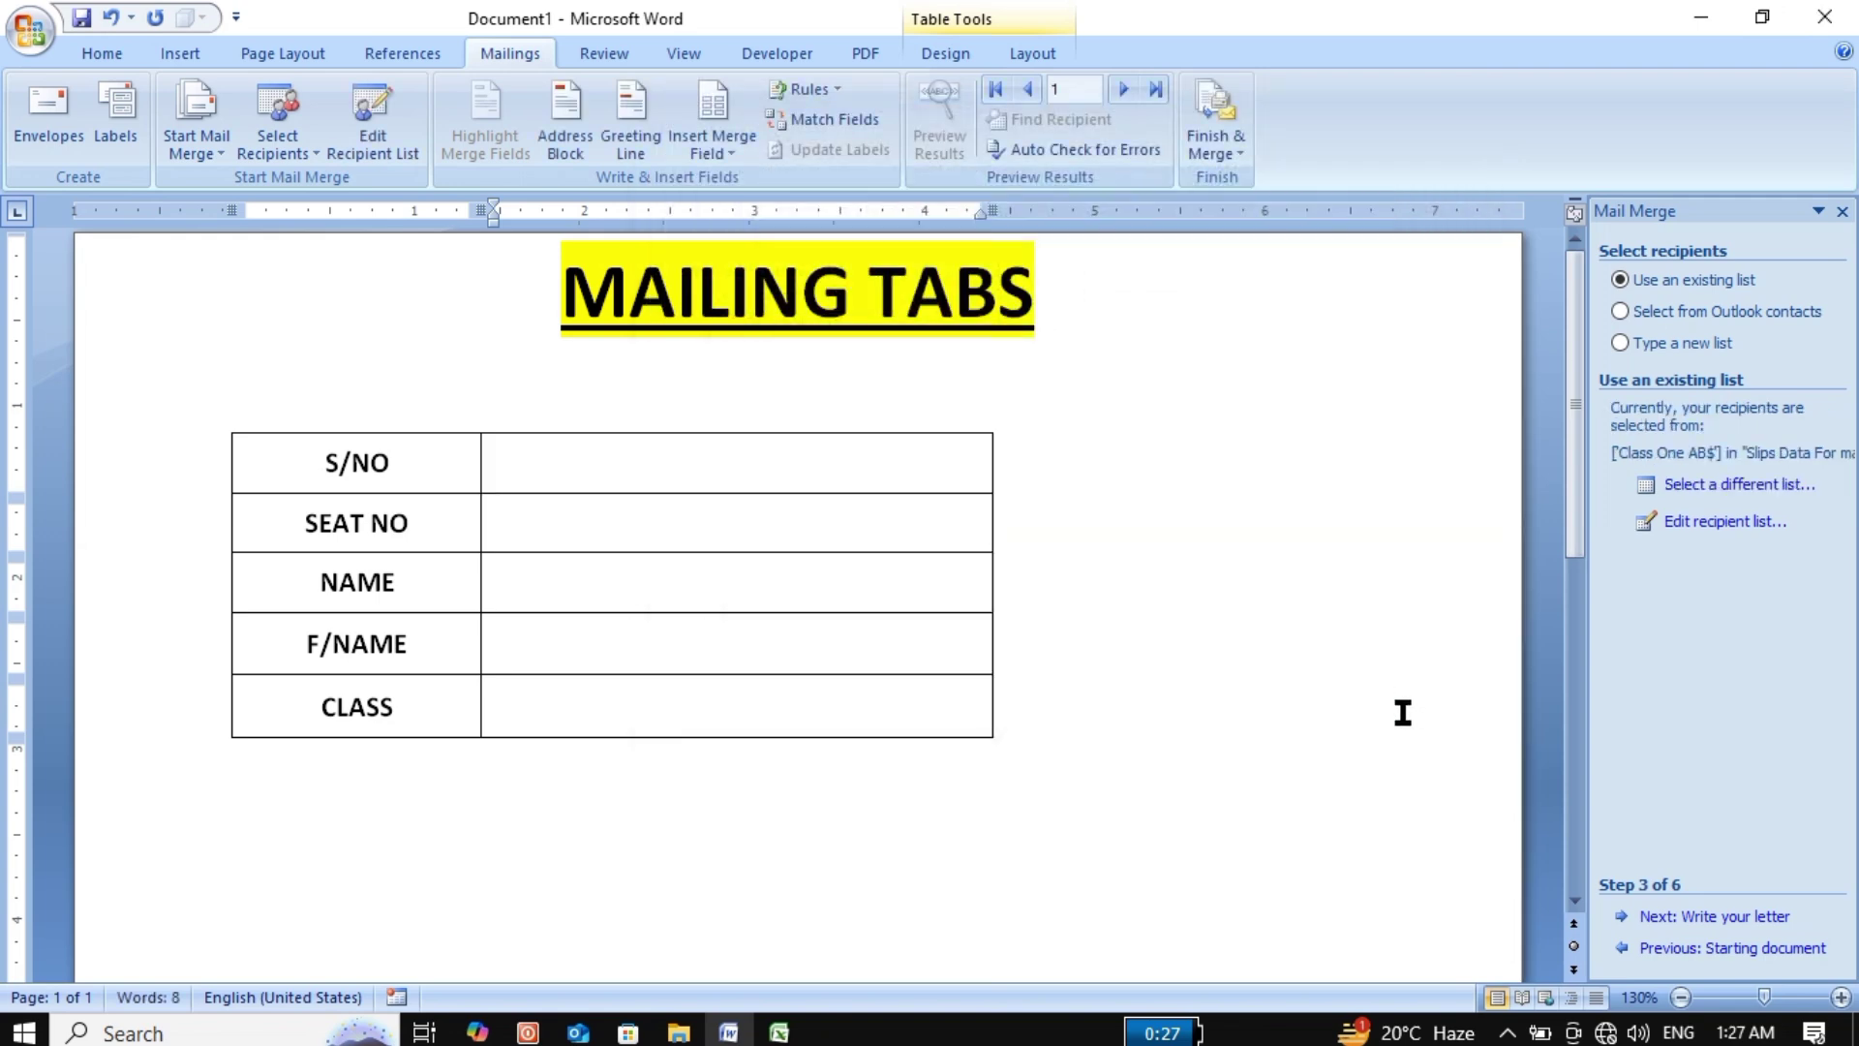
Proceed to writing the letter and insert the SNo and Seat_No merge fields beside the S/NO and SEAT NO labels.
{"action": "left_click", "coordinate": [1704, 917]}
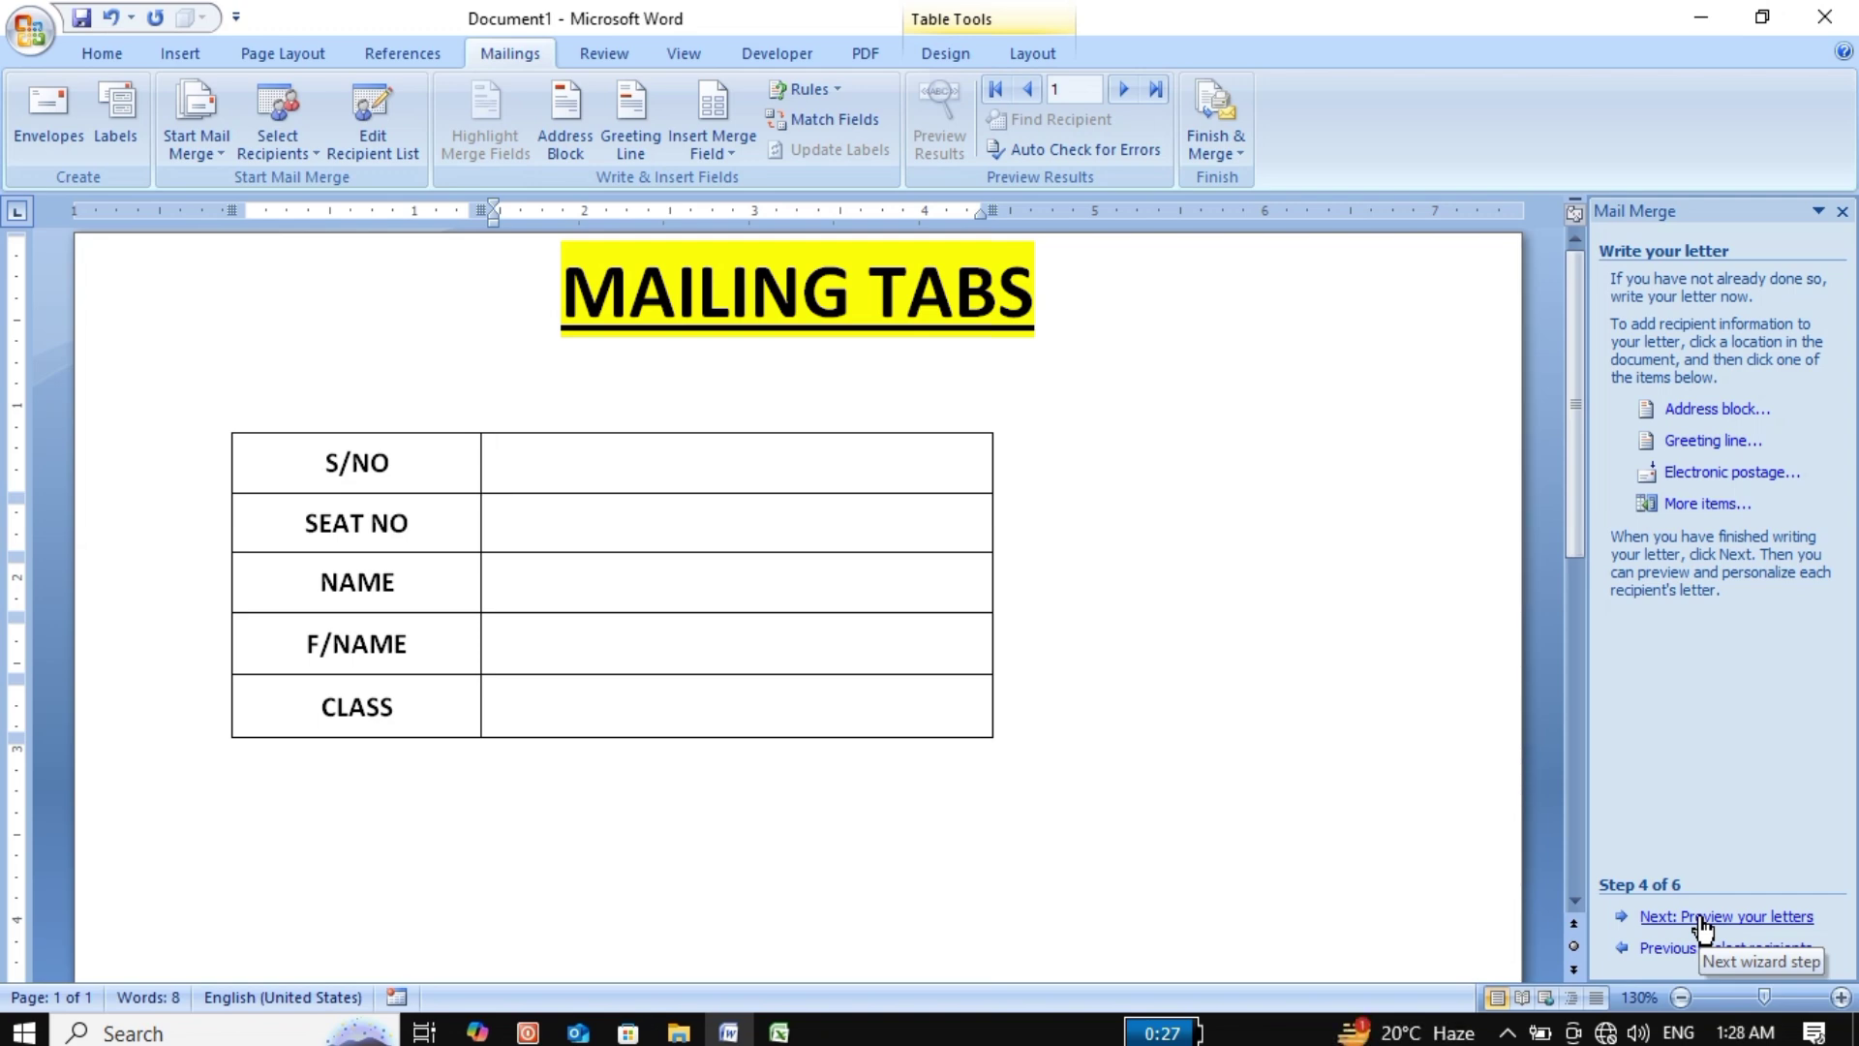
{"action": "left_click", "coordinate": [731, 153]}
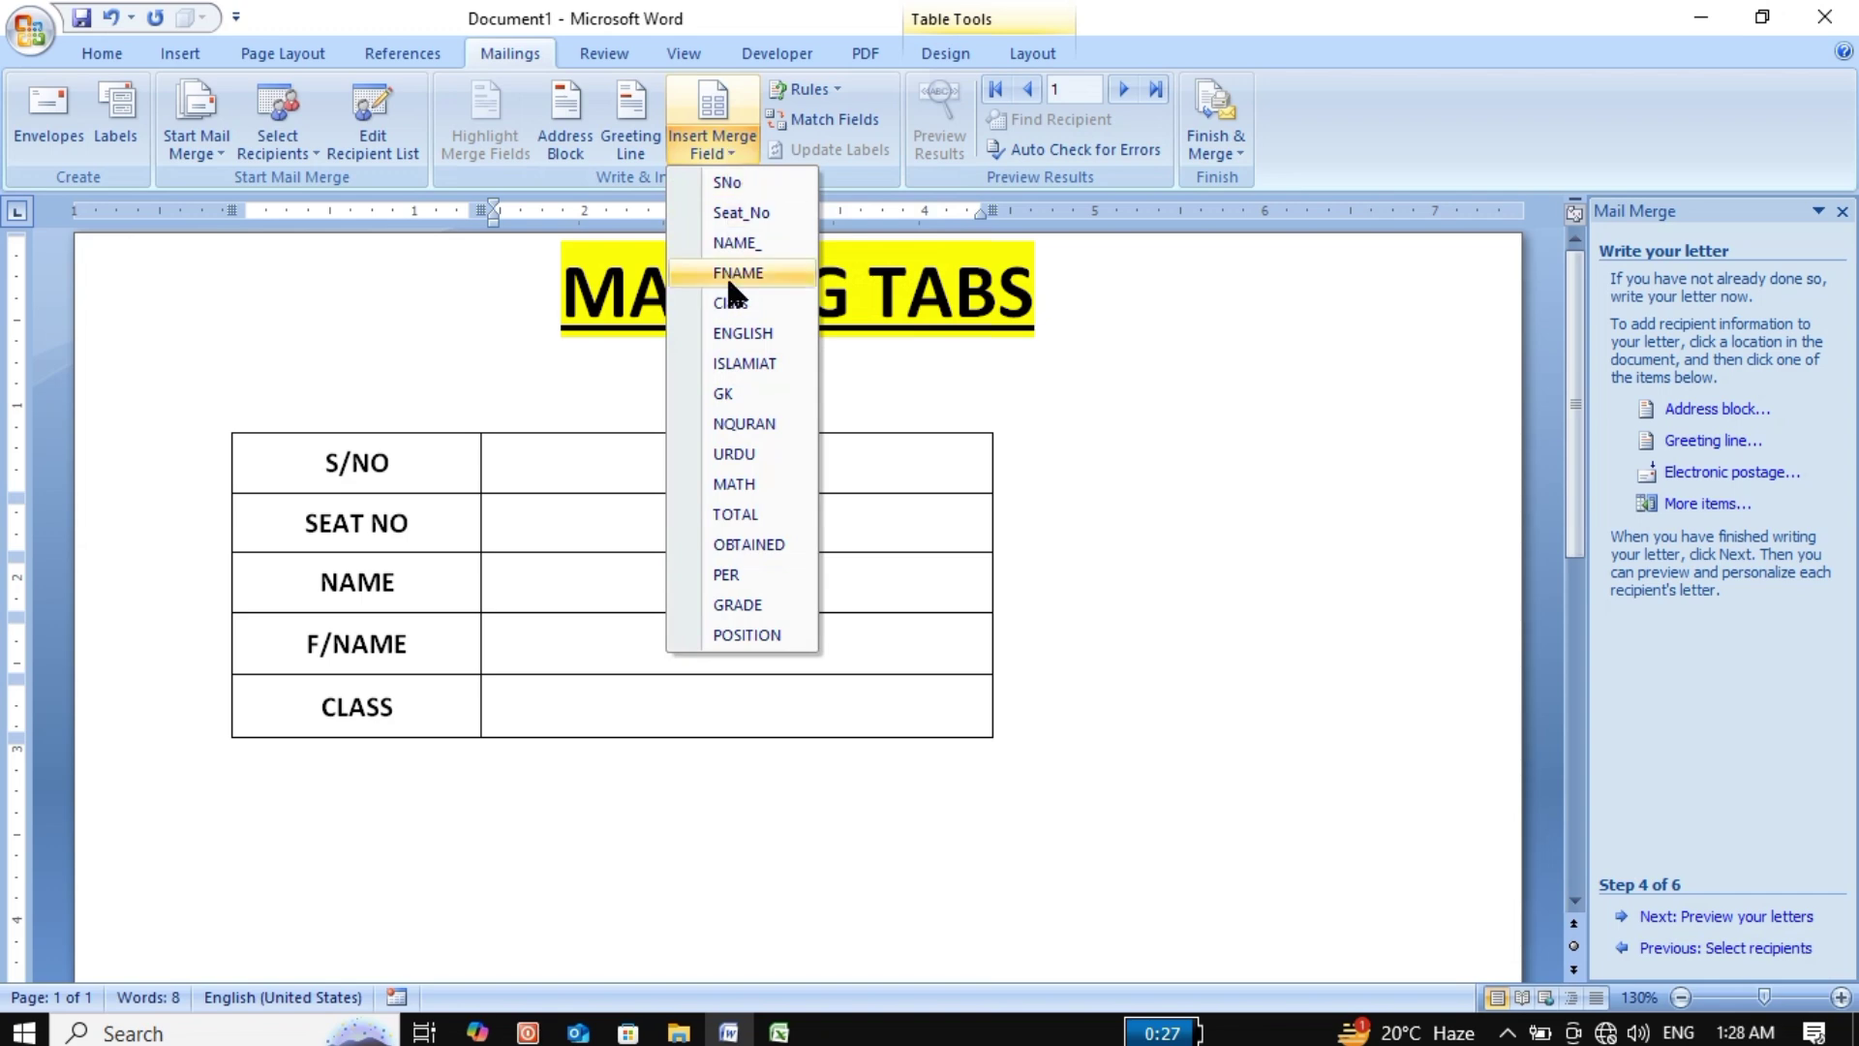
{"action": "left_click", "coordinate": [725, 184]}
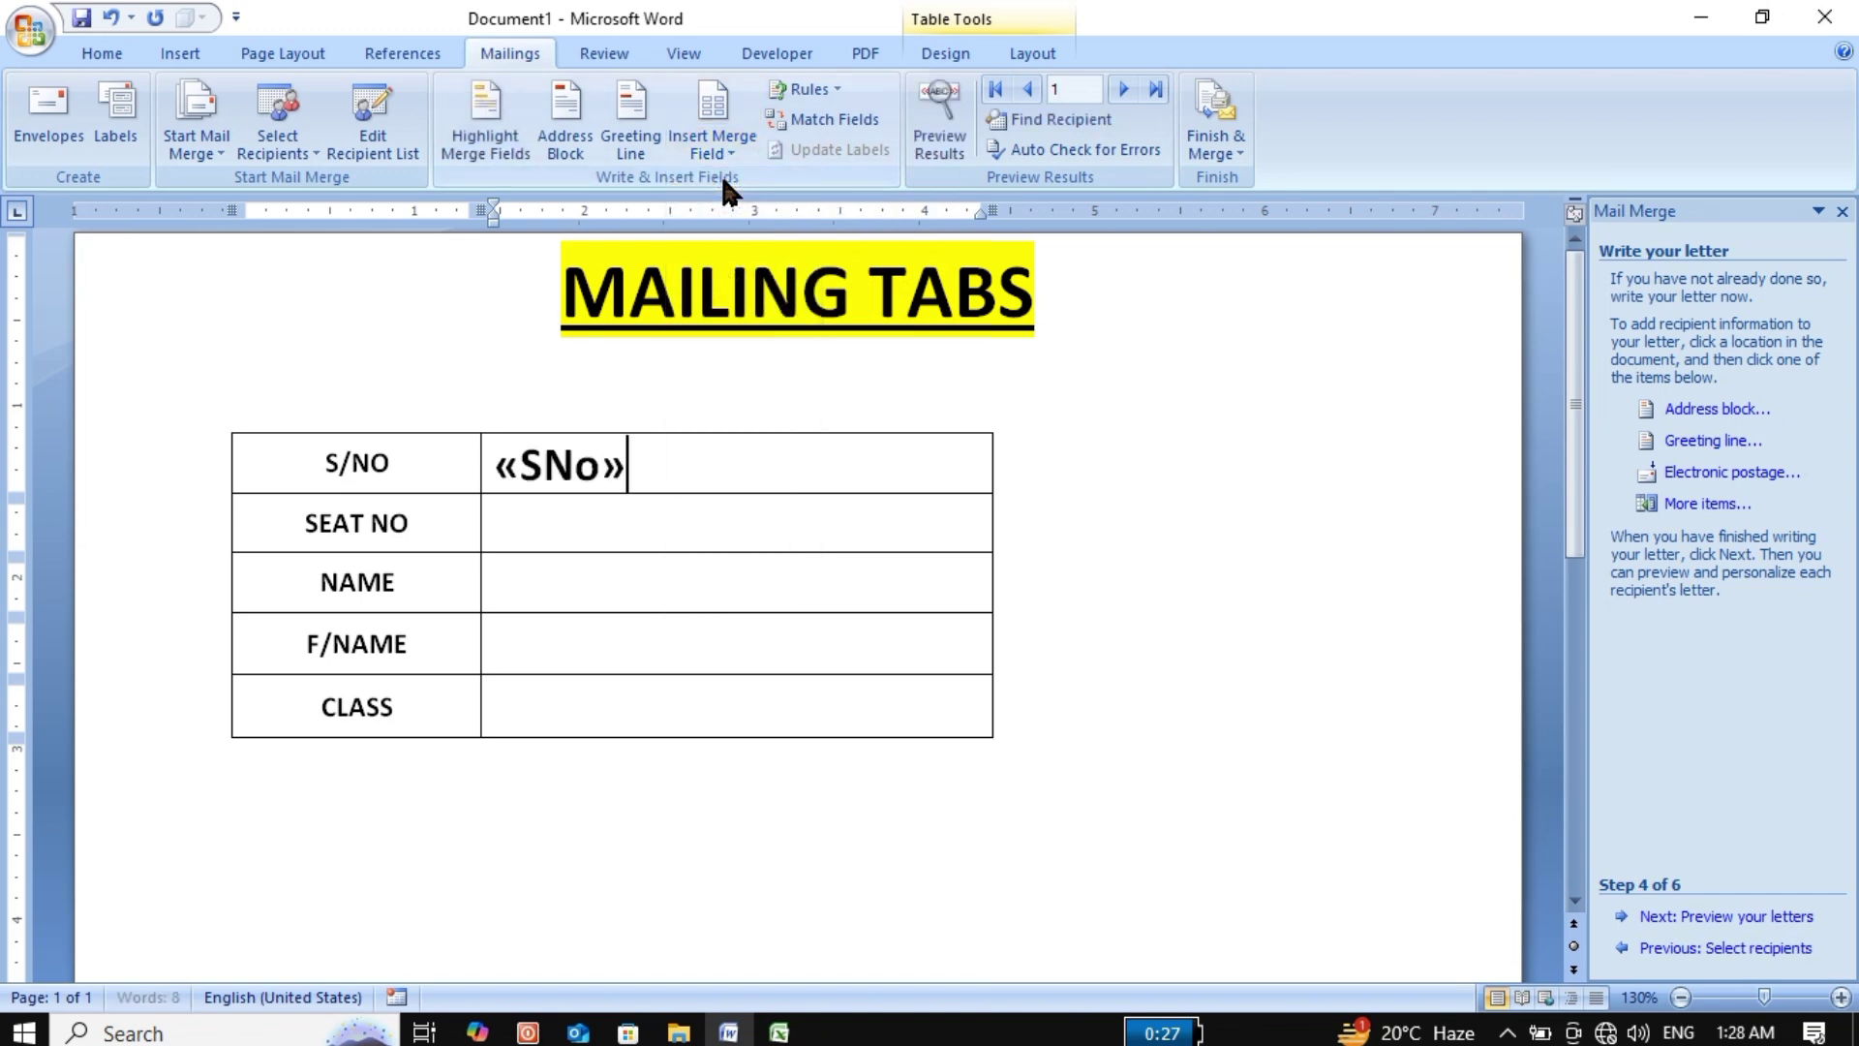
{"action": "left_click", "coordinate": [633, 538]}
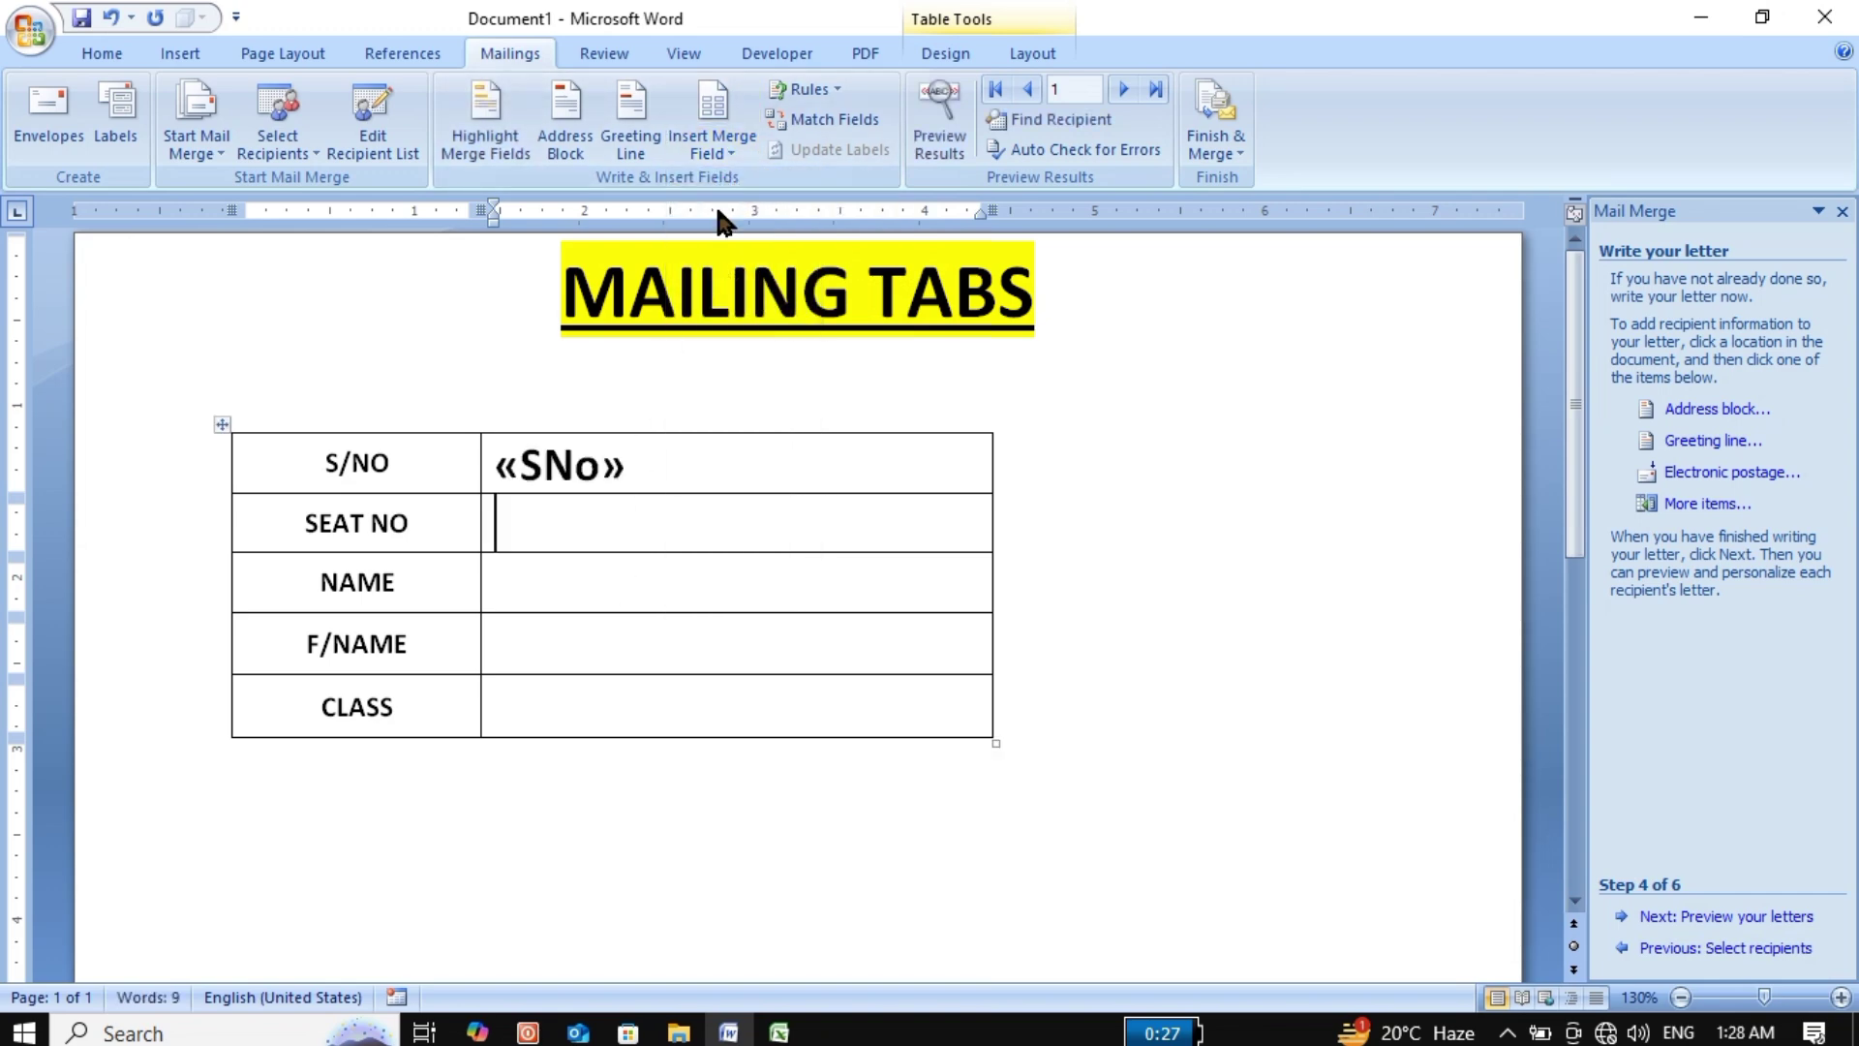
{"action": "left_click", "coordinate": [715, 148]}
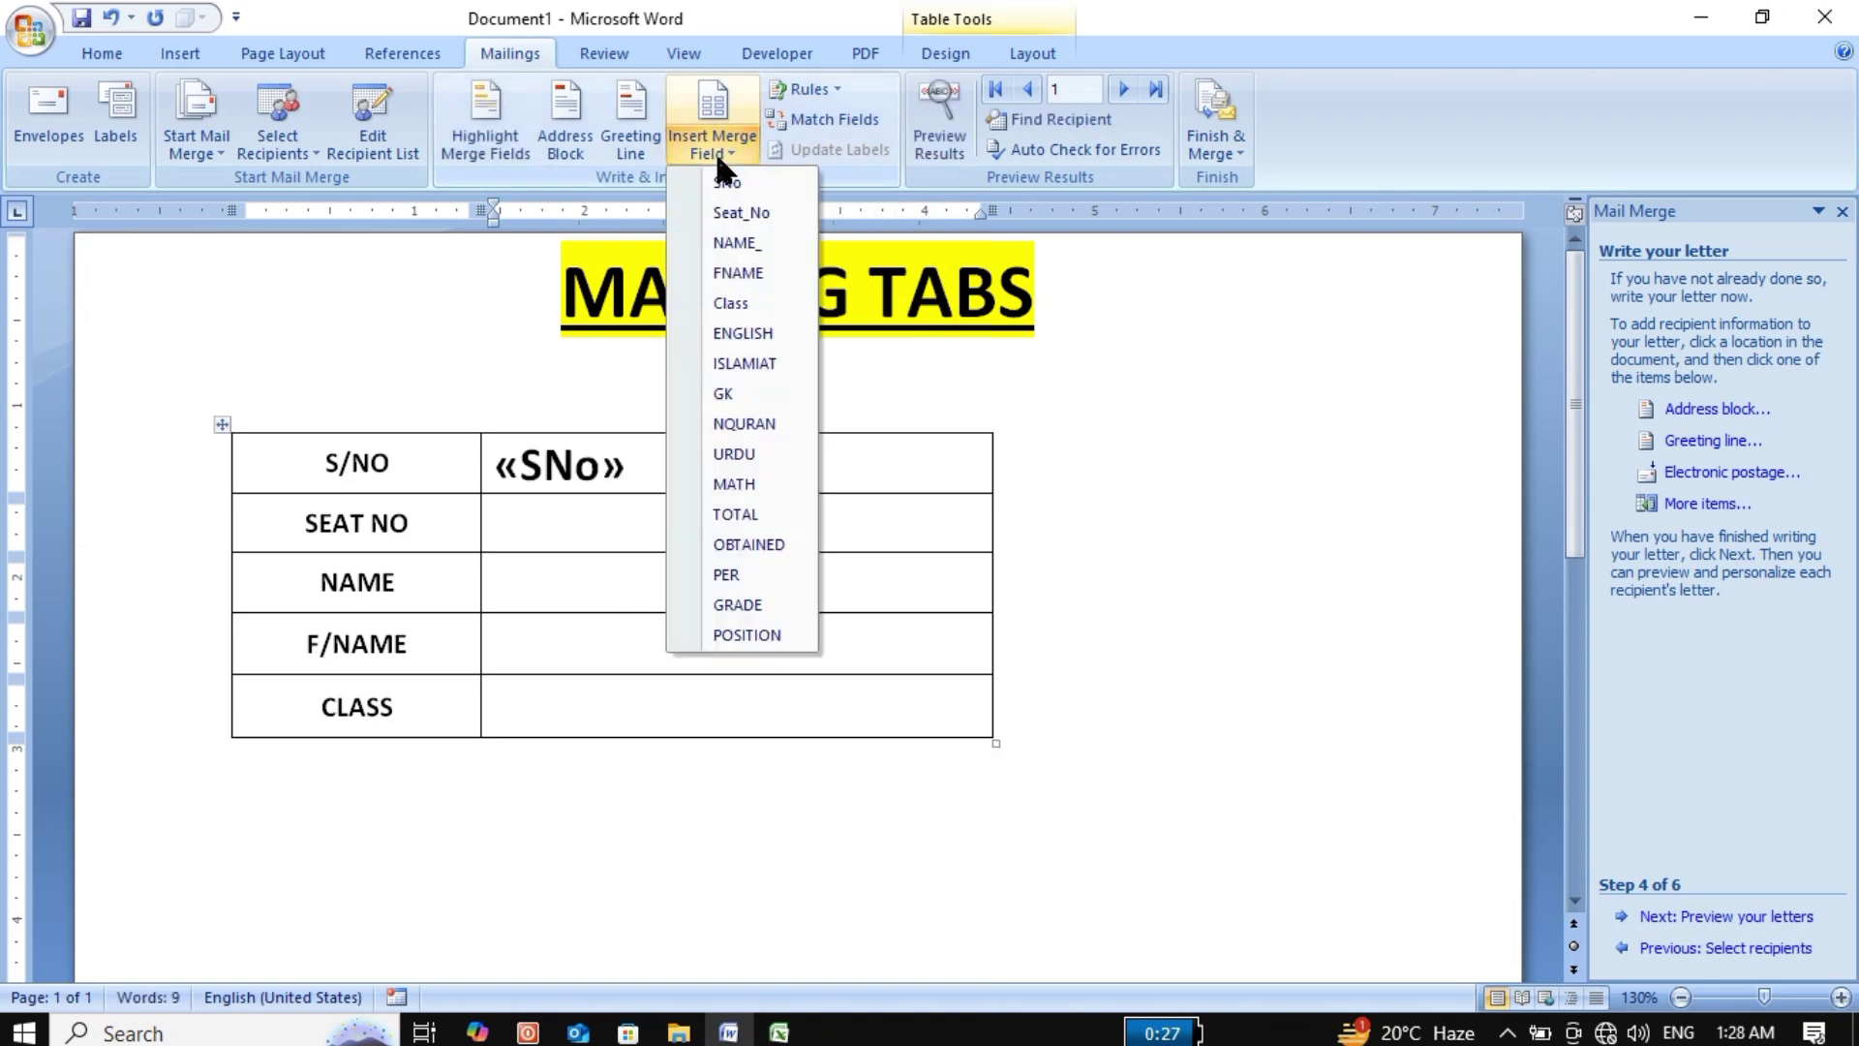
{"action": "left_click", "coordinate": [726, 213]}
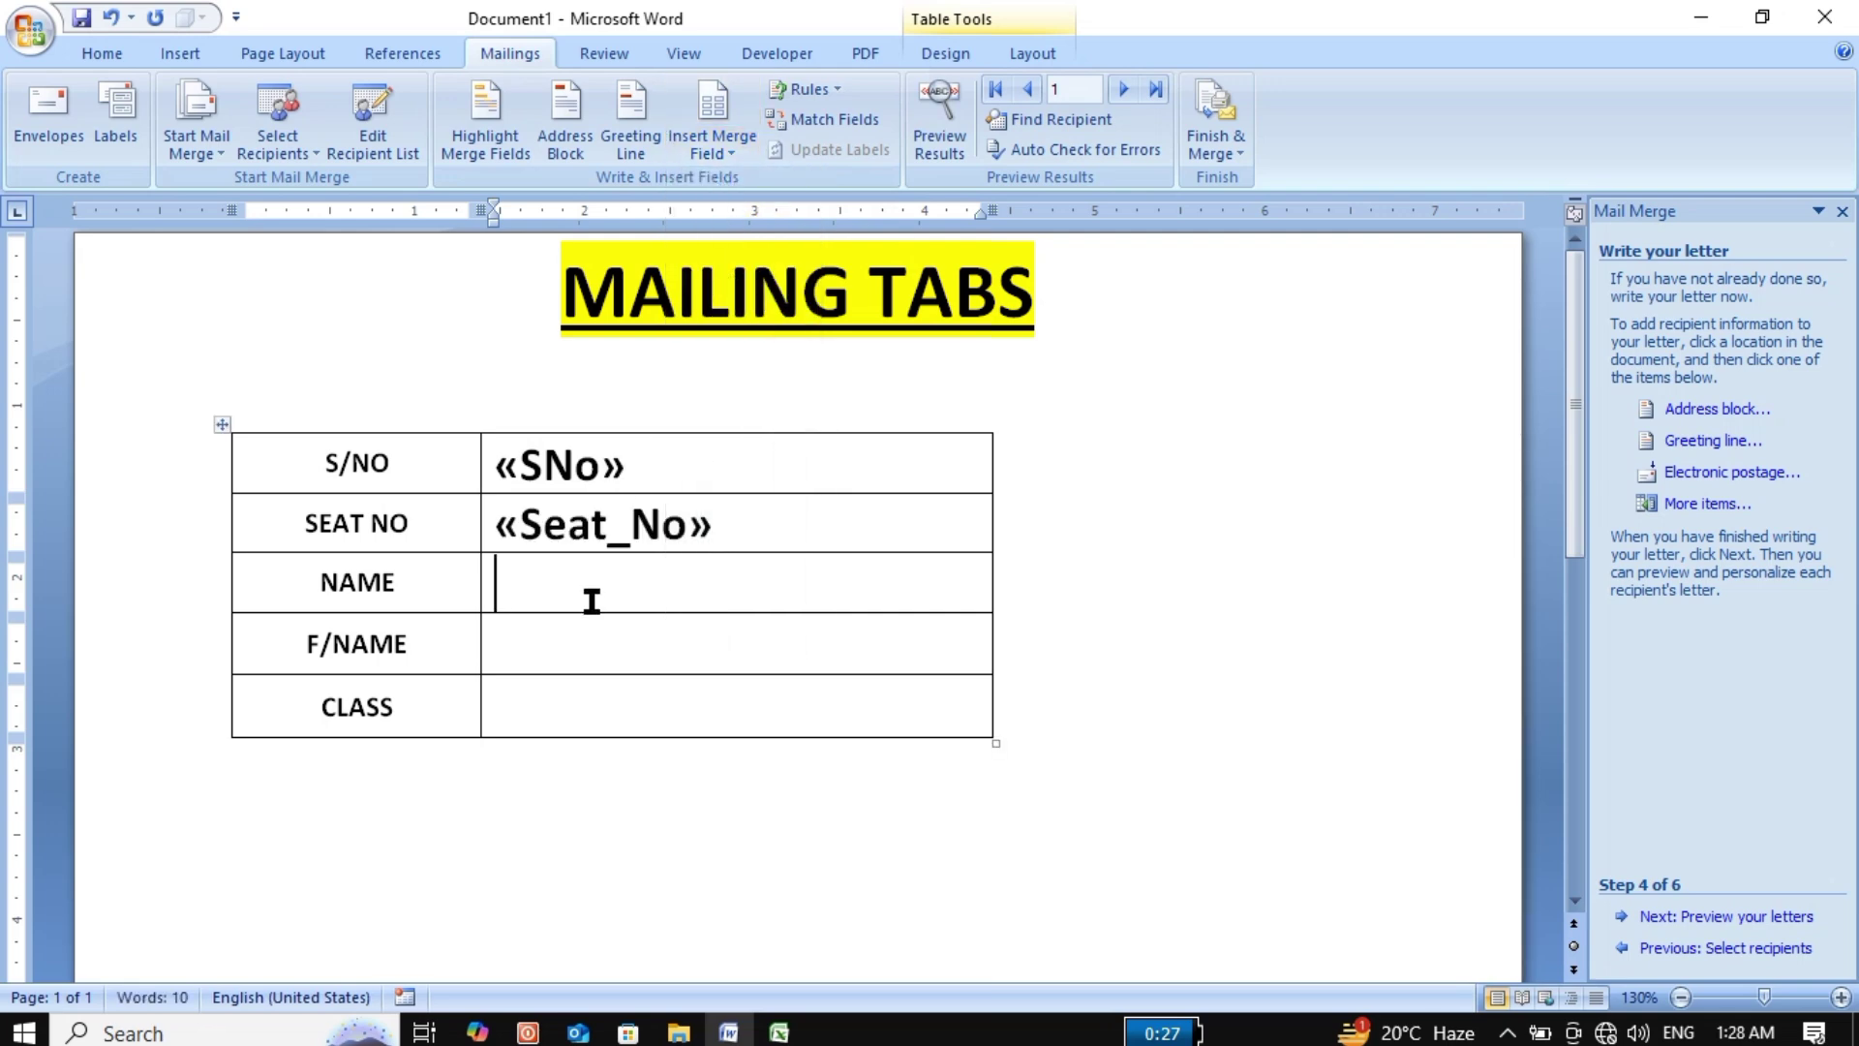
Insert the NAME_, FNAME and Class merge fields beside the NAME, F/NAME and CLASS labels.
{"action": "left_click", "coordinate": [729, 143]}
{"action": "left_click", "coordinate": [754, 241]}
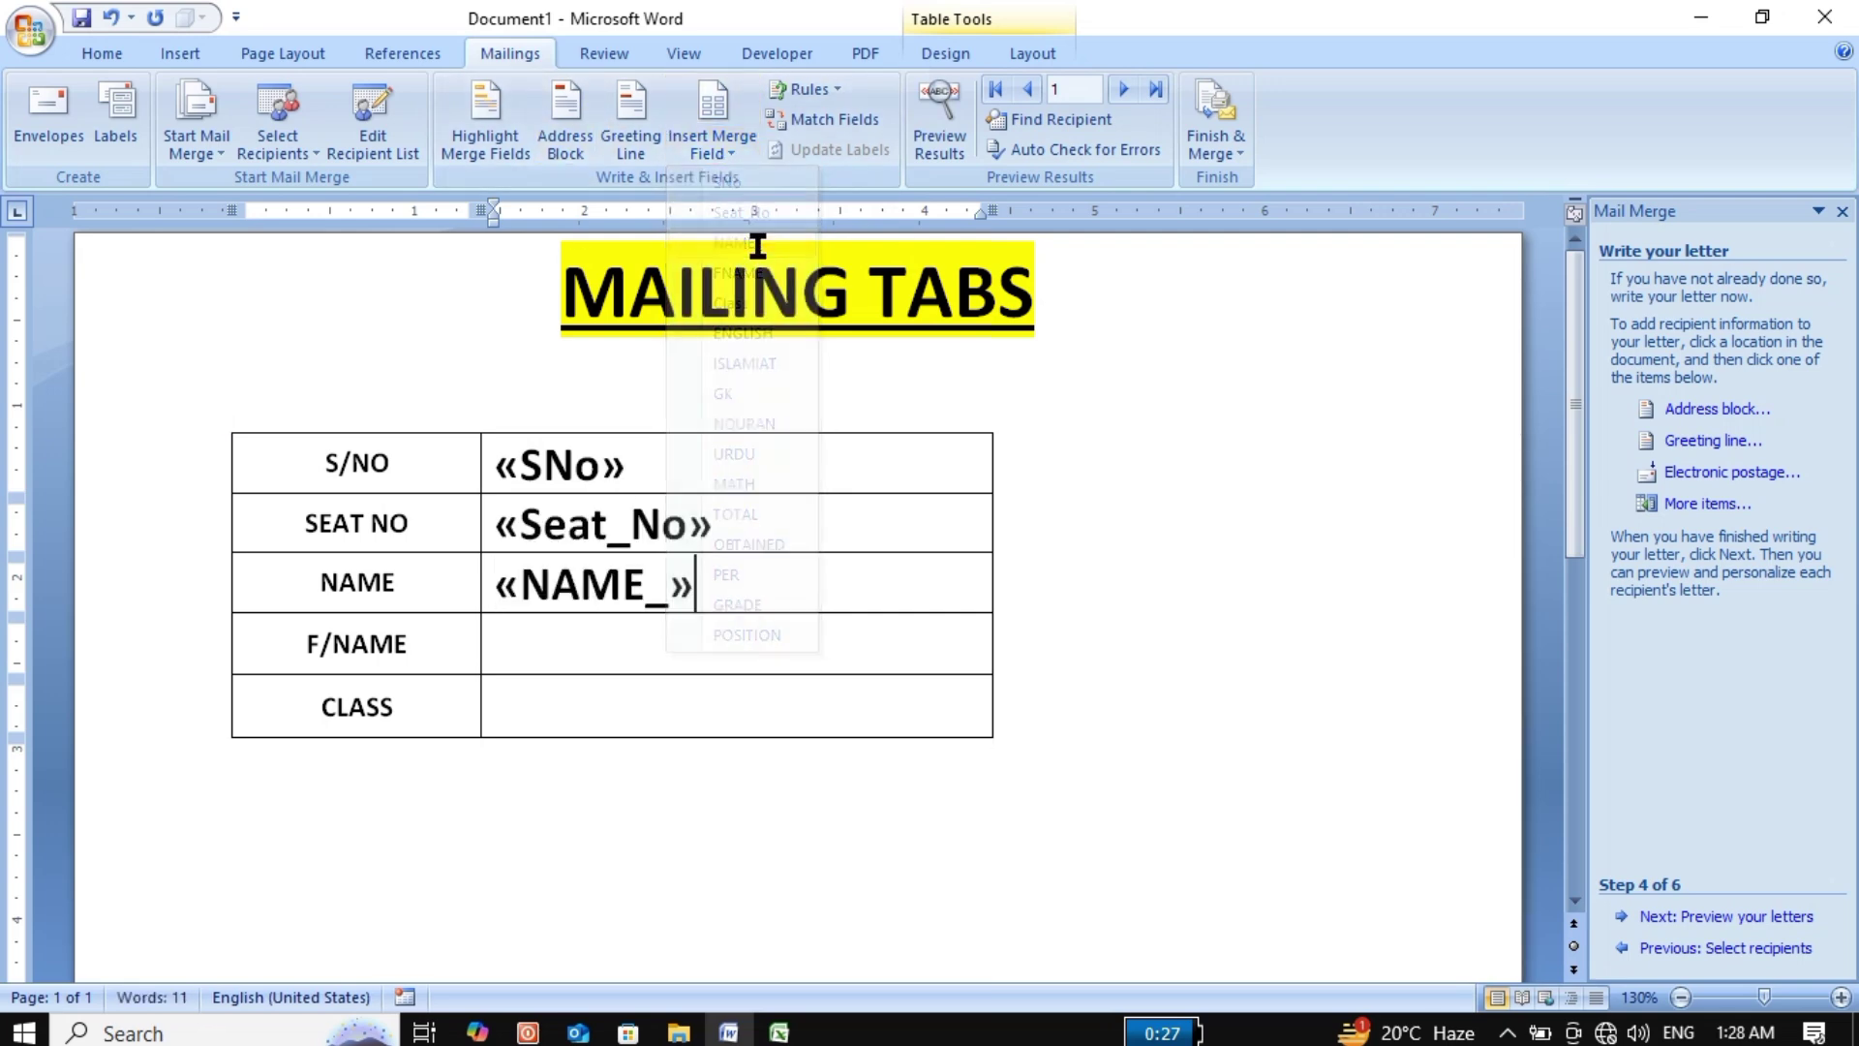
{"action": "left_click", "coordinate": [585, 629]}
{"action": "left_click", "coordinate": [716, 153]}
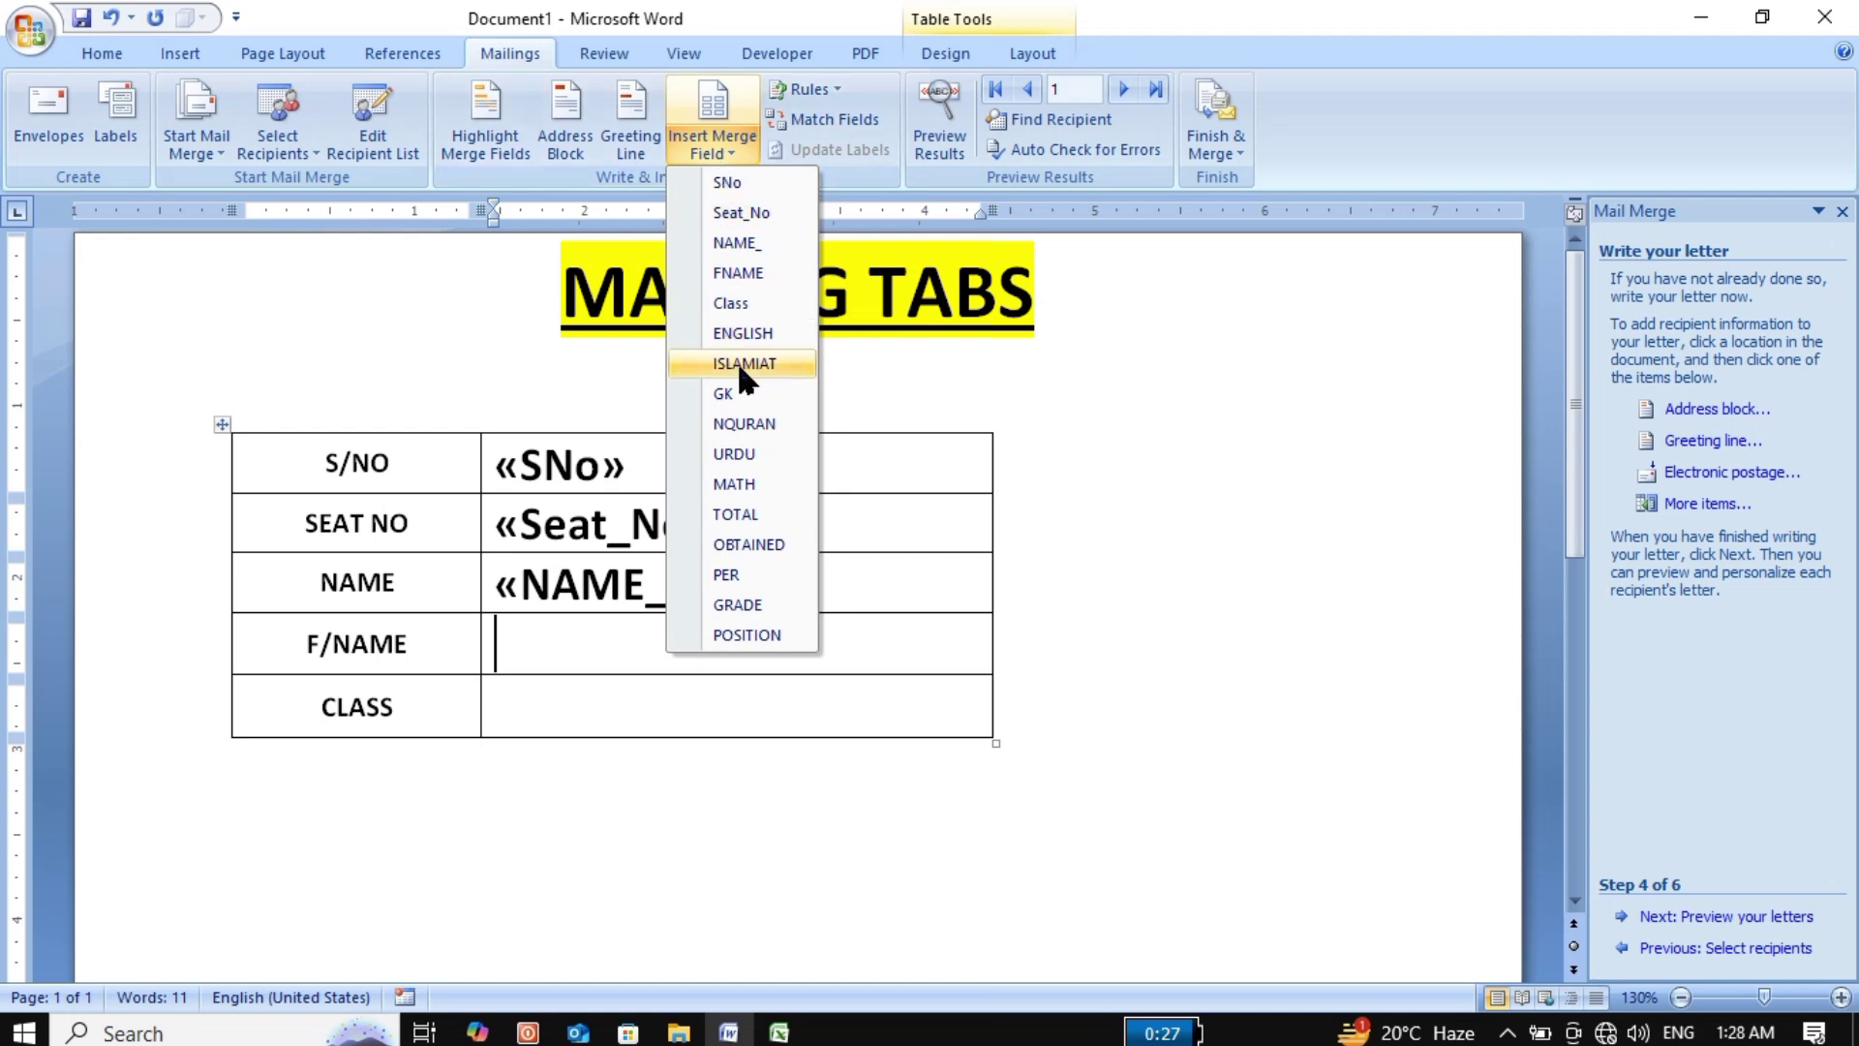
{"action": "left_click", "coordinate": [751, 273]}
{"action": "left_click", "coordinate": [577, 690]}
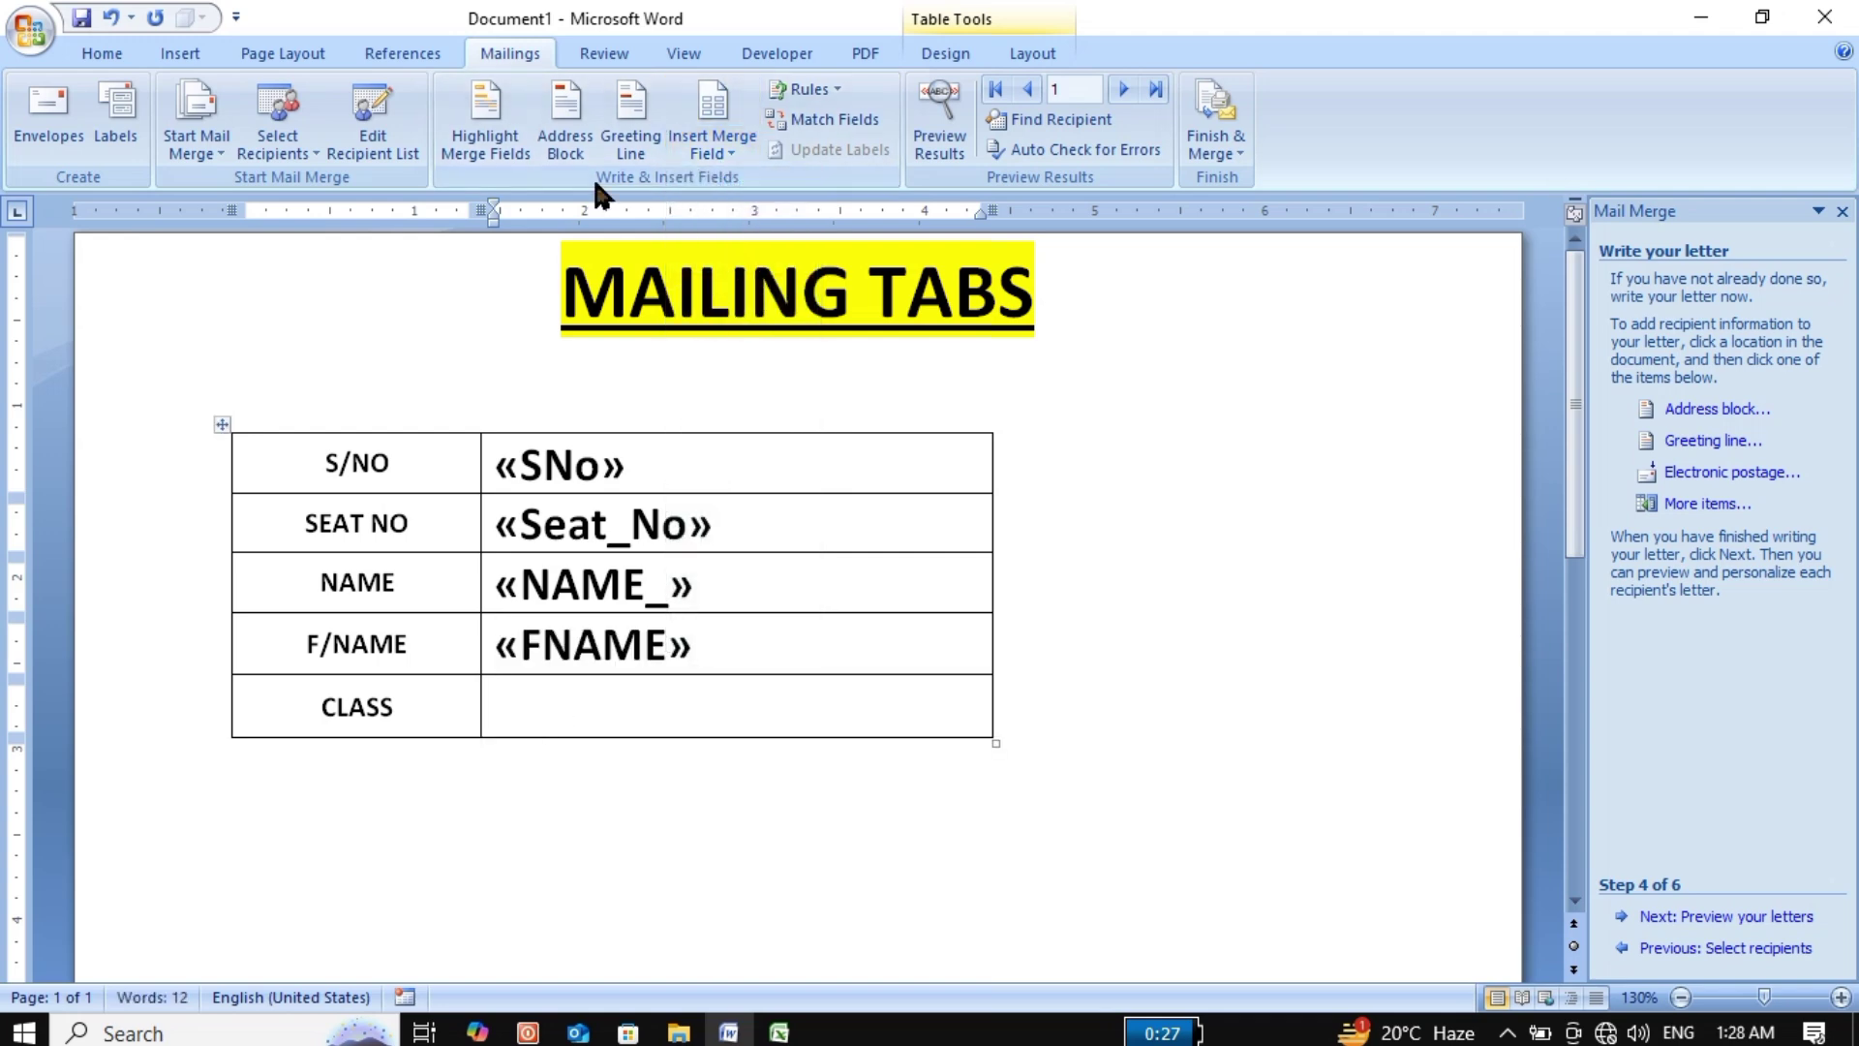
{"action": "left_click", "coordinate": [721, 147]}
{"action": "left_click", "coordinate": [726, 292]}
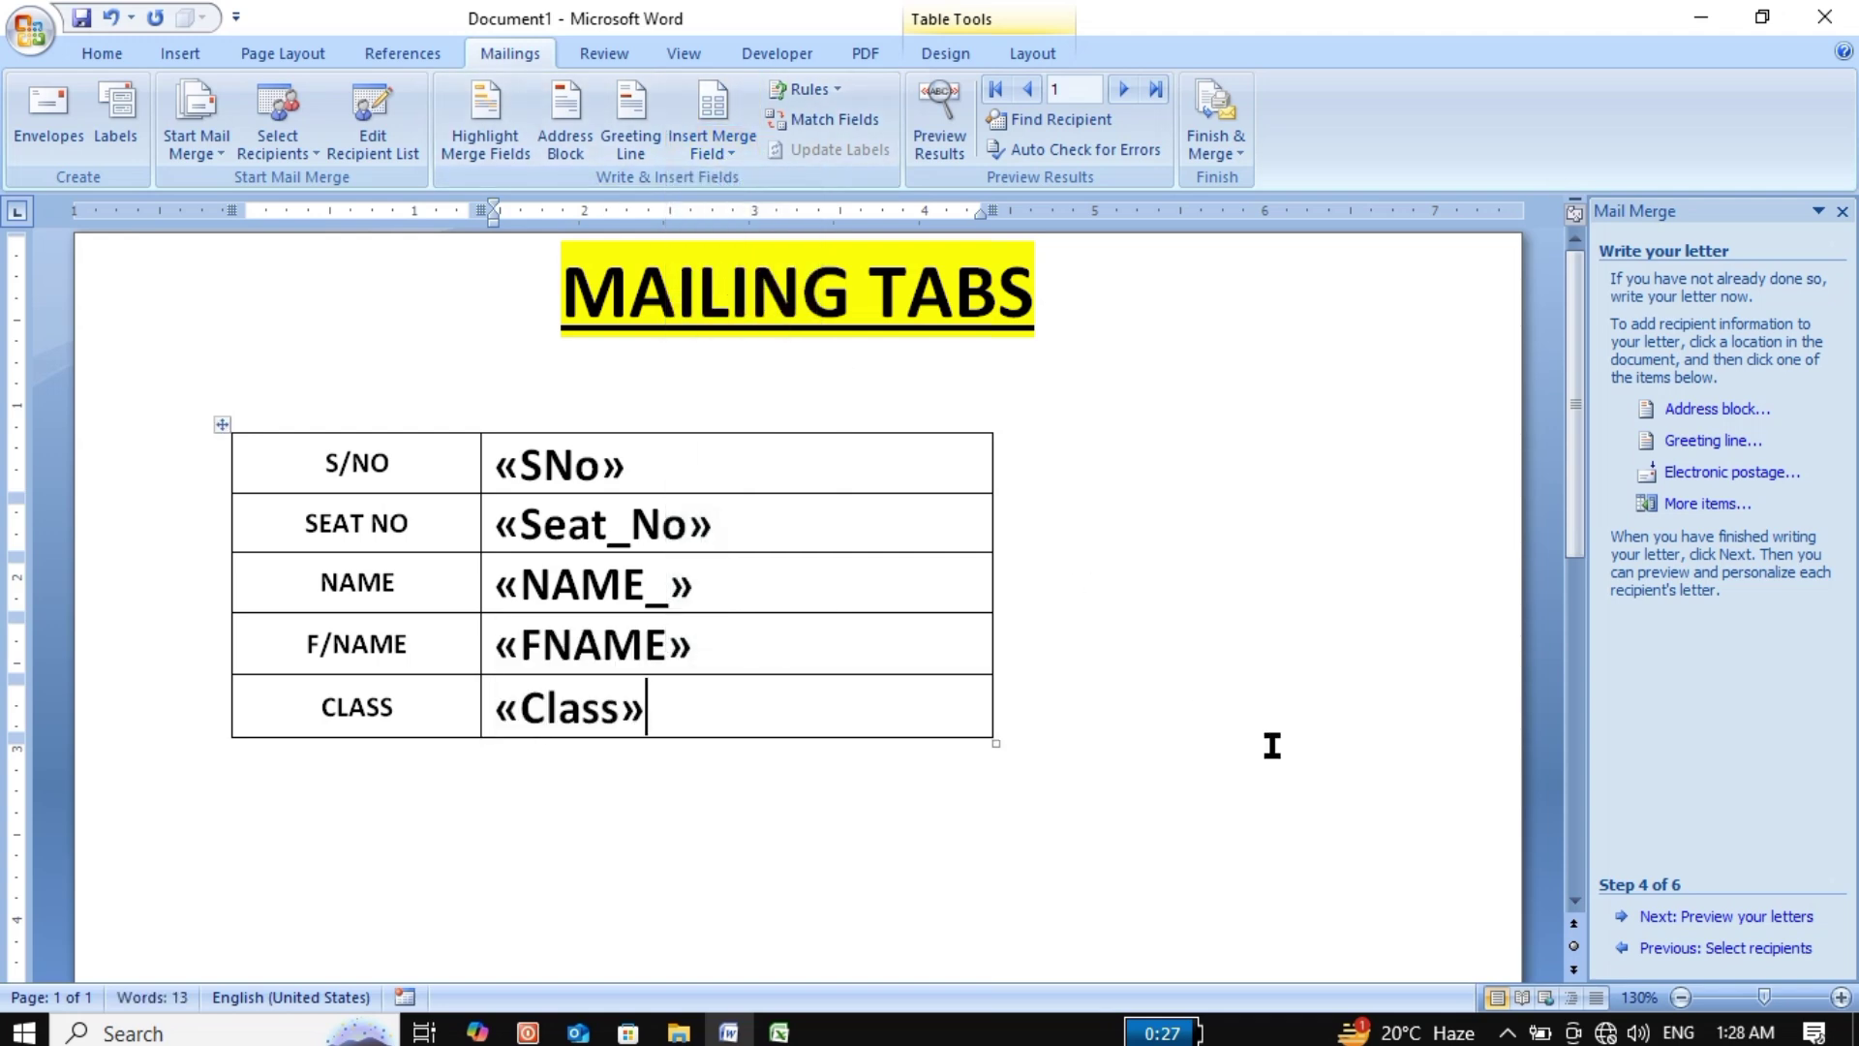
Preview the letters, then complete the merge by sending all records to a new document of individual letters.
{"action": "left_click", "coordinate": [1744, 918]}
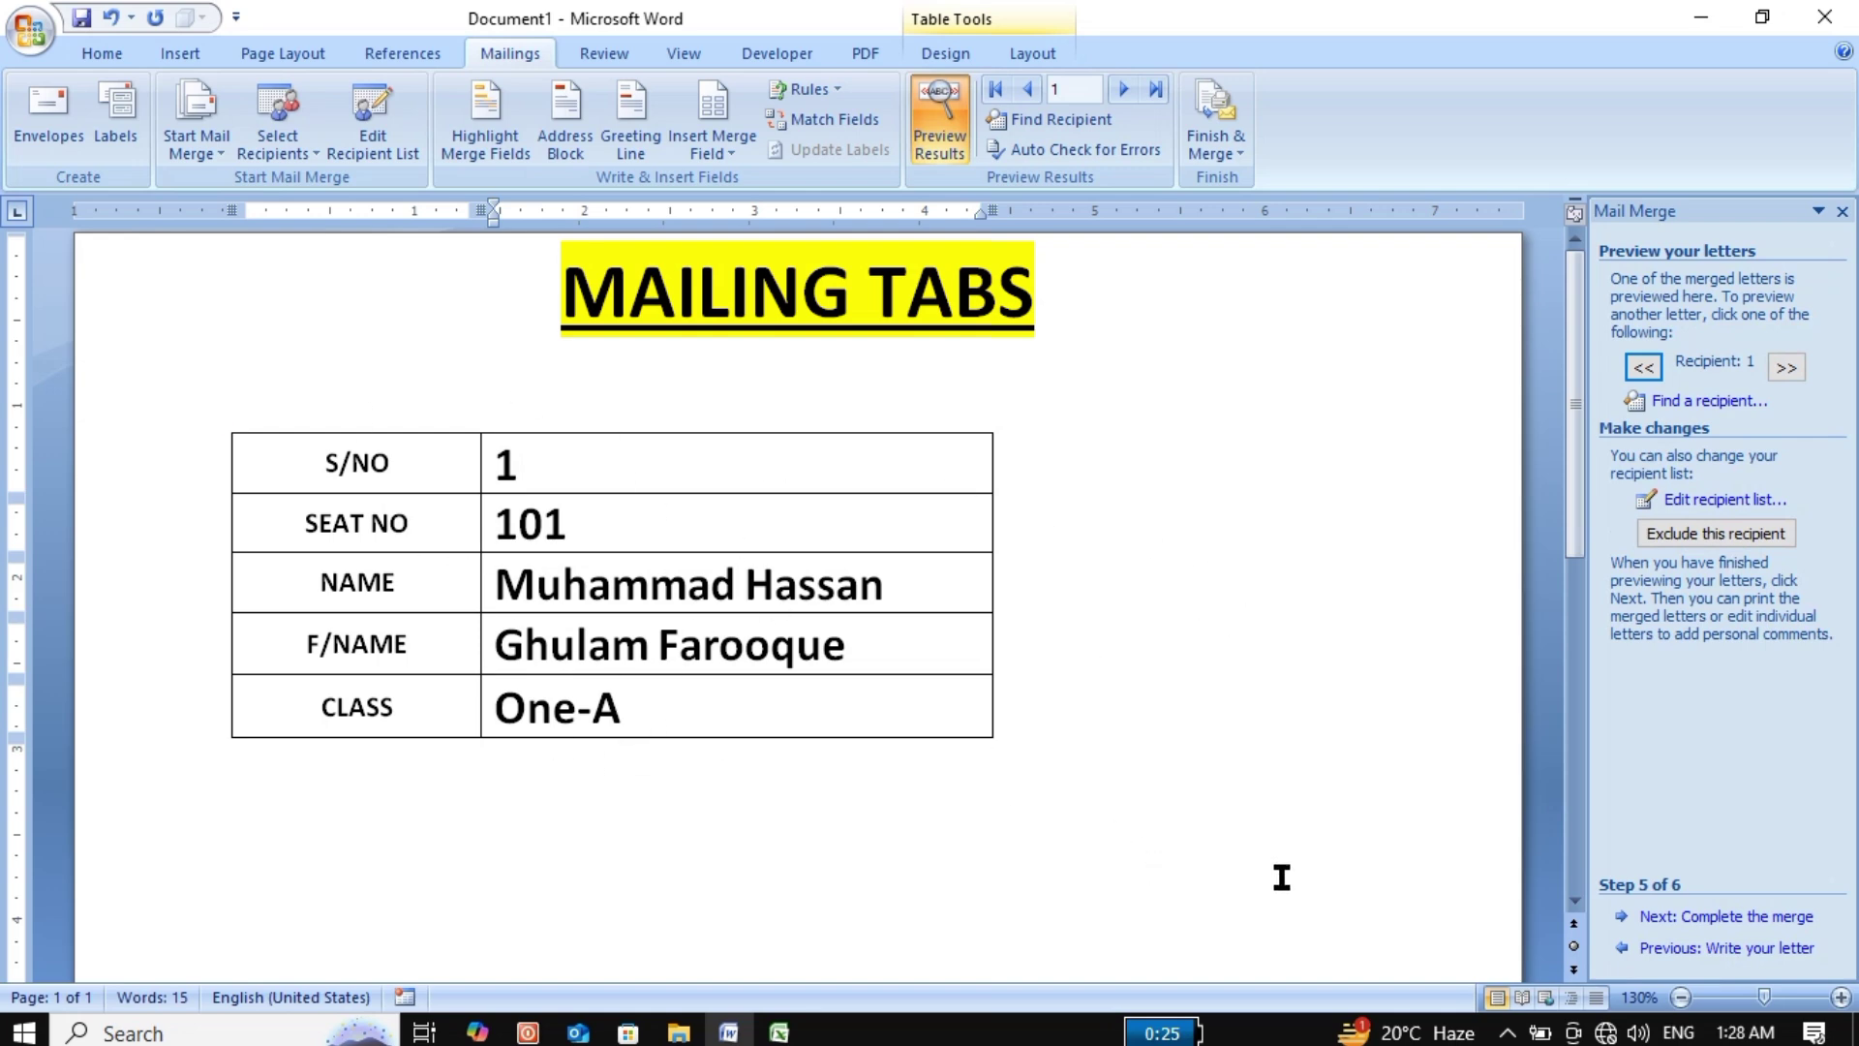
{"action": "left_click", "coordinate": [1706, 918]}
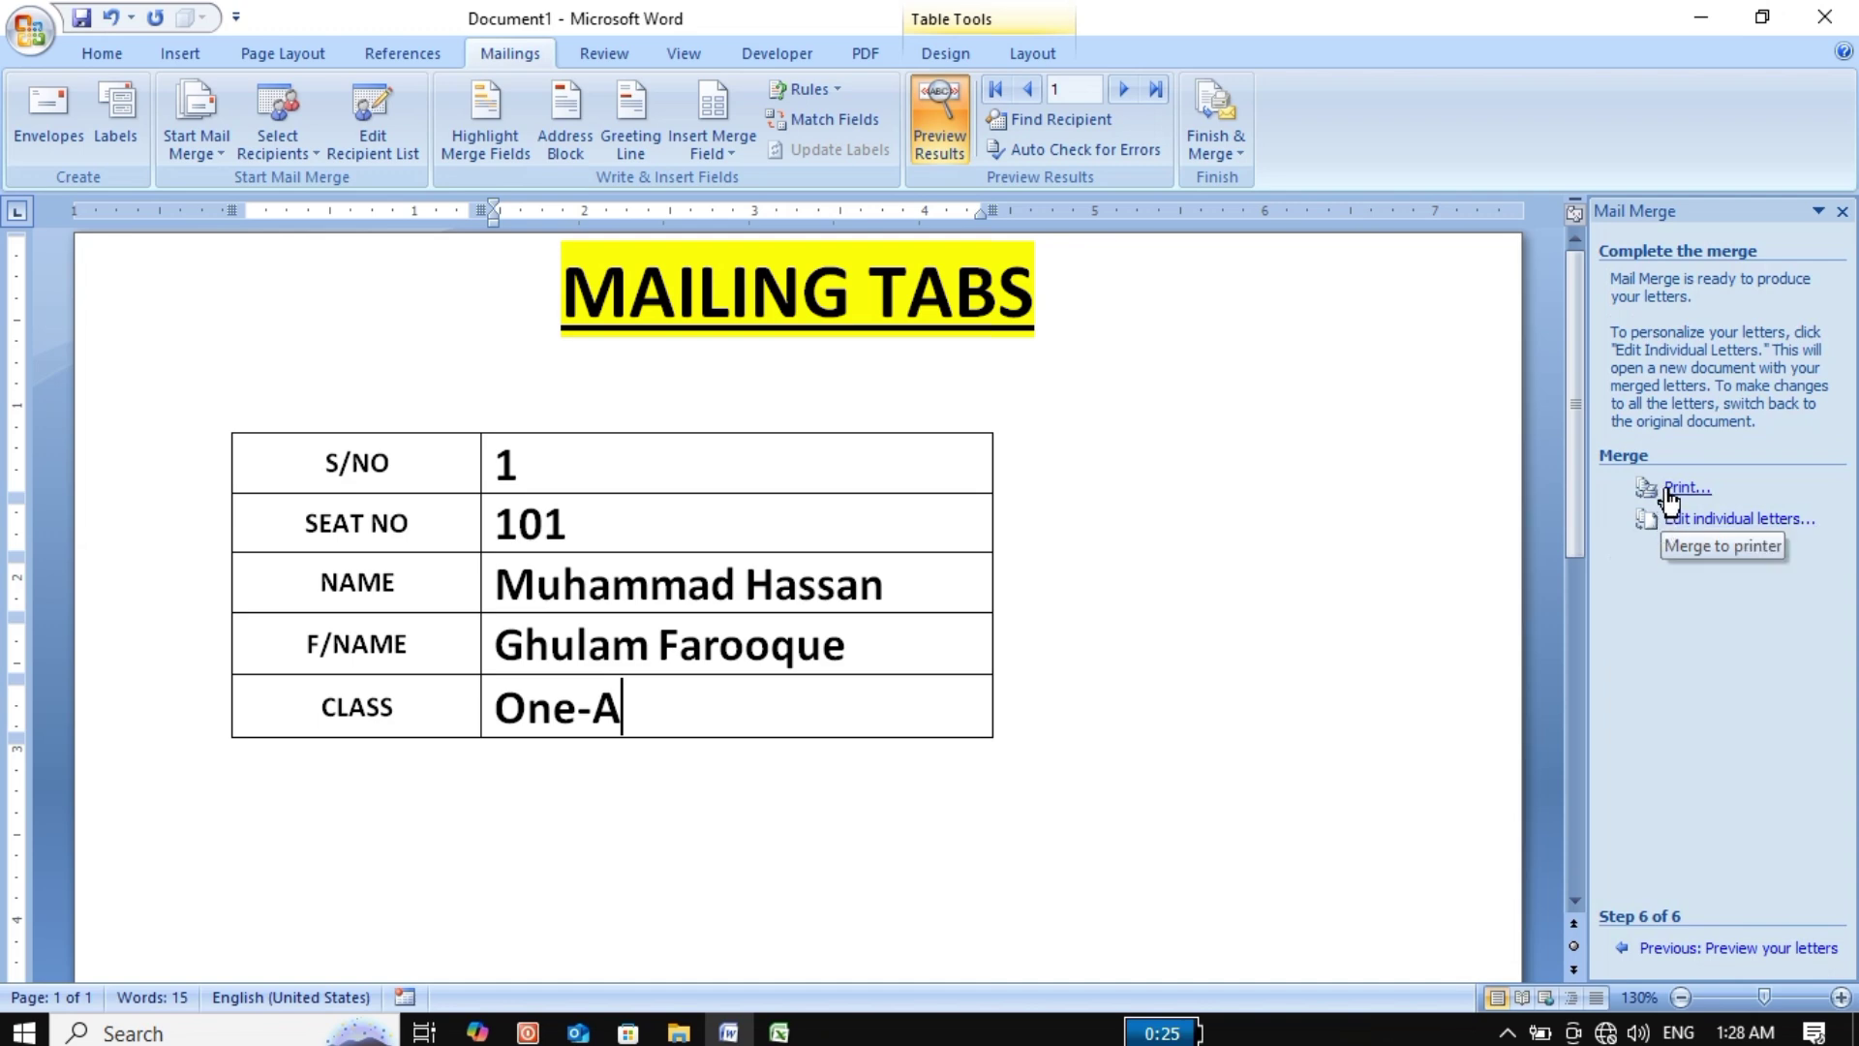
{"action": "left_click", "coordinate": [1721, 523]}
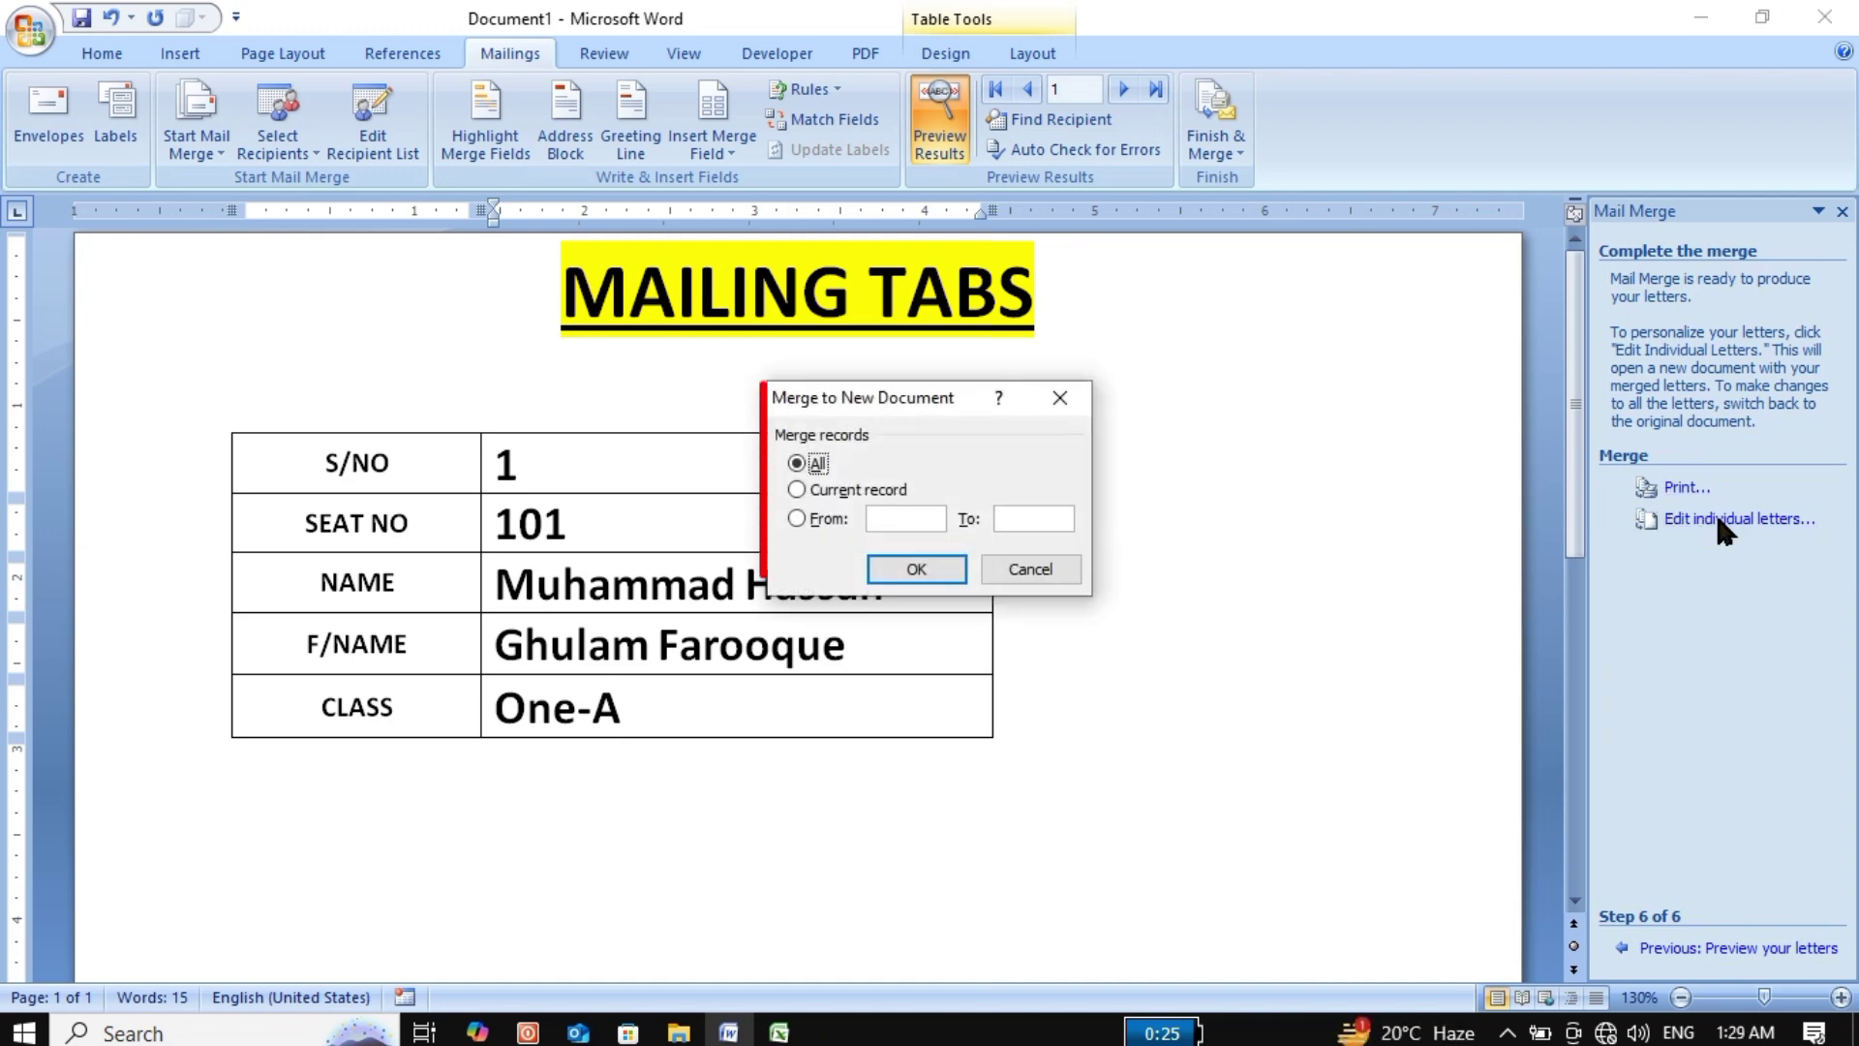
{"action": "left_click", "coordinate": [825, 484]}
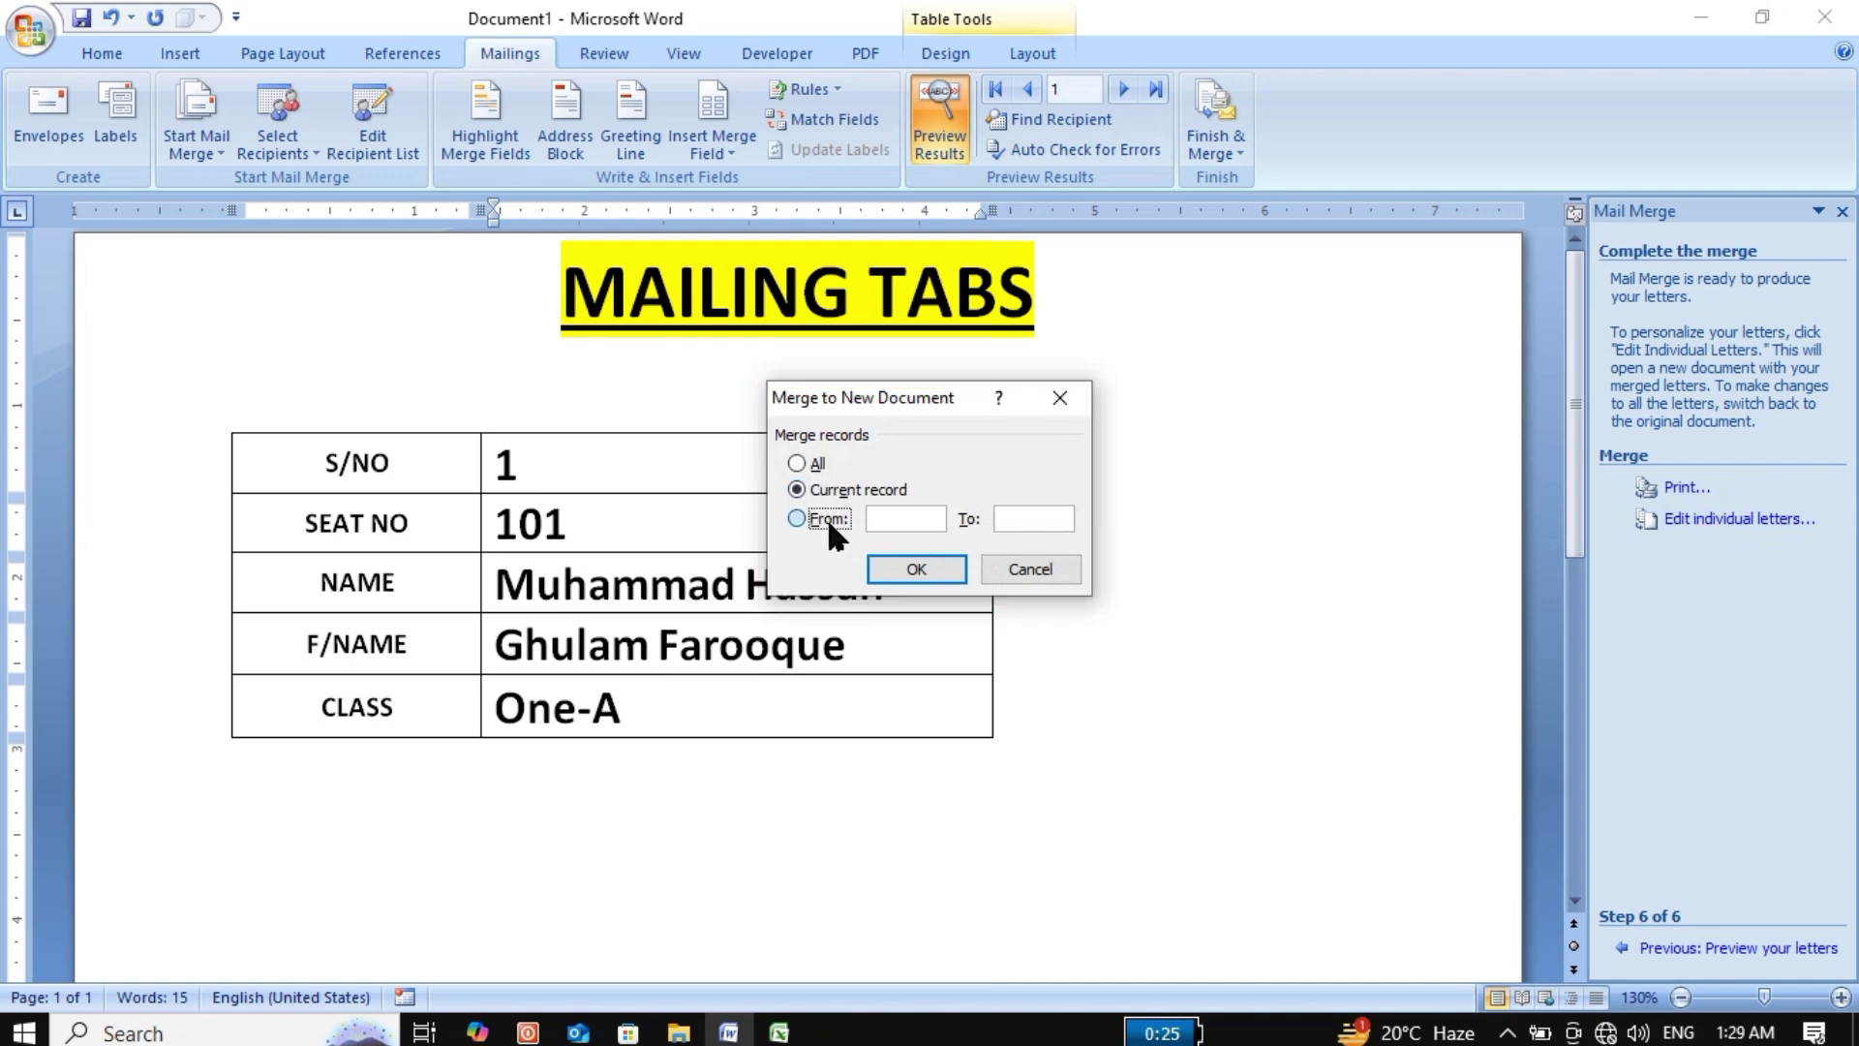
{"action": "left_click", "coordinate": [892, 521]}
{"action": "left_click", "coordinate": [795, 464]}
{"action": "left_click", "coordinate": [916, 569]}
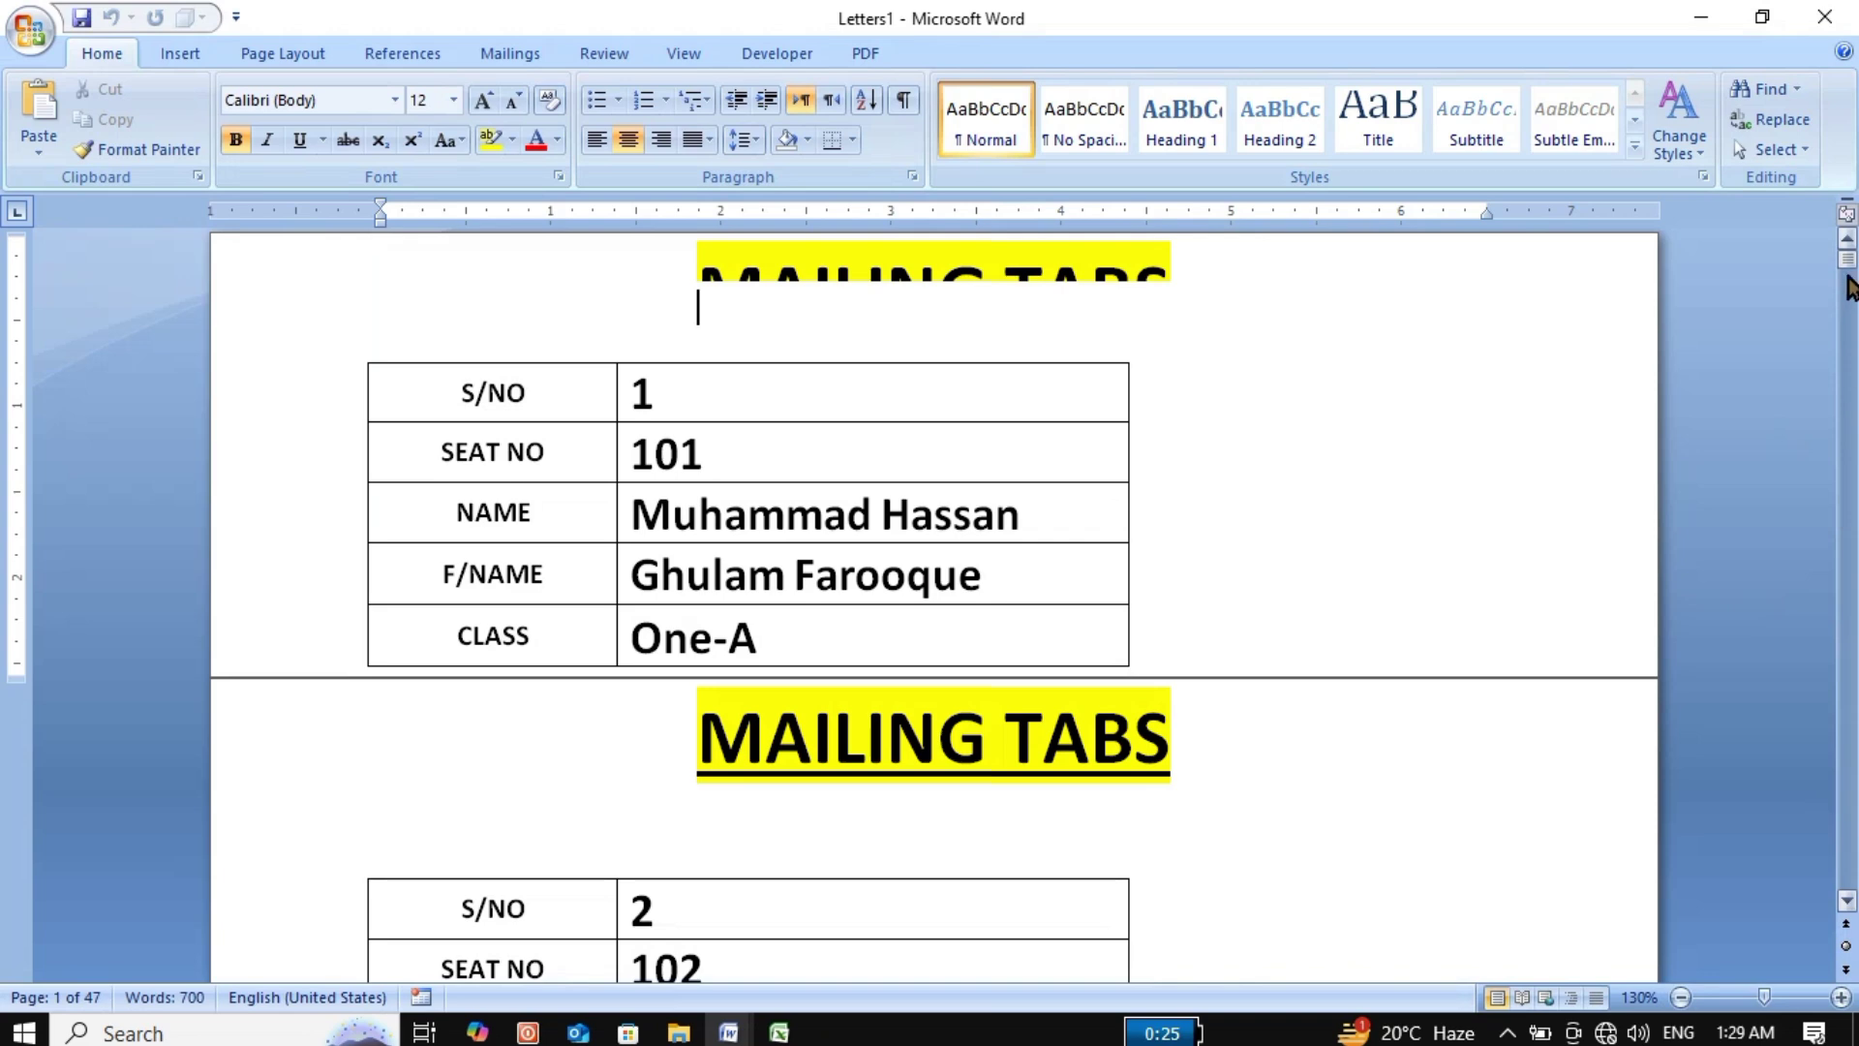
Look over the merged student tables across the pages of the new letters document.
{"action": "left_click_drag", "start_coordinate": [1850, 269], "coordinate": [1856, 428]}
{"action": "left_click", "coordinate": [1682, 998]}
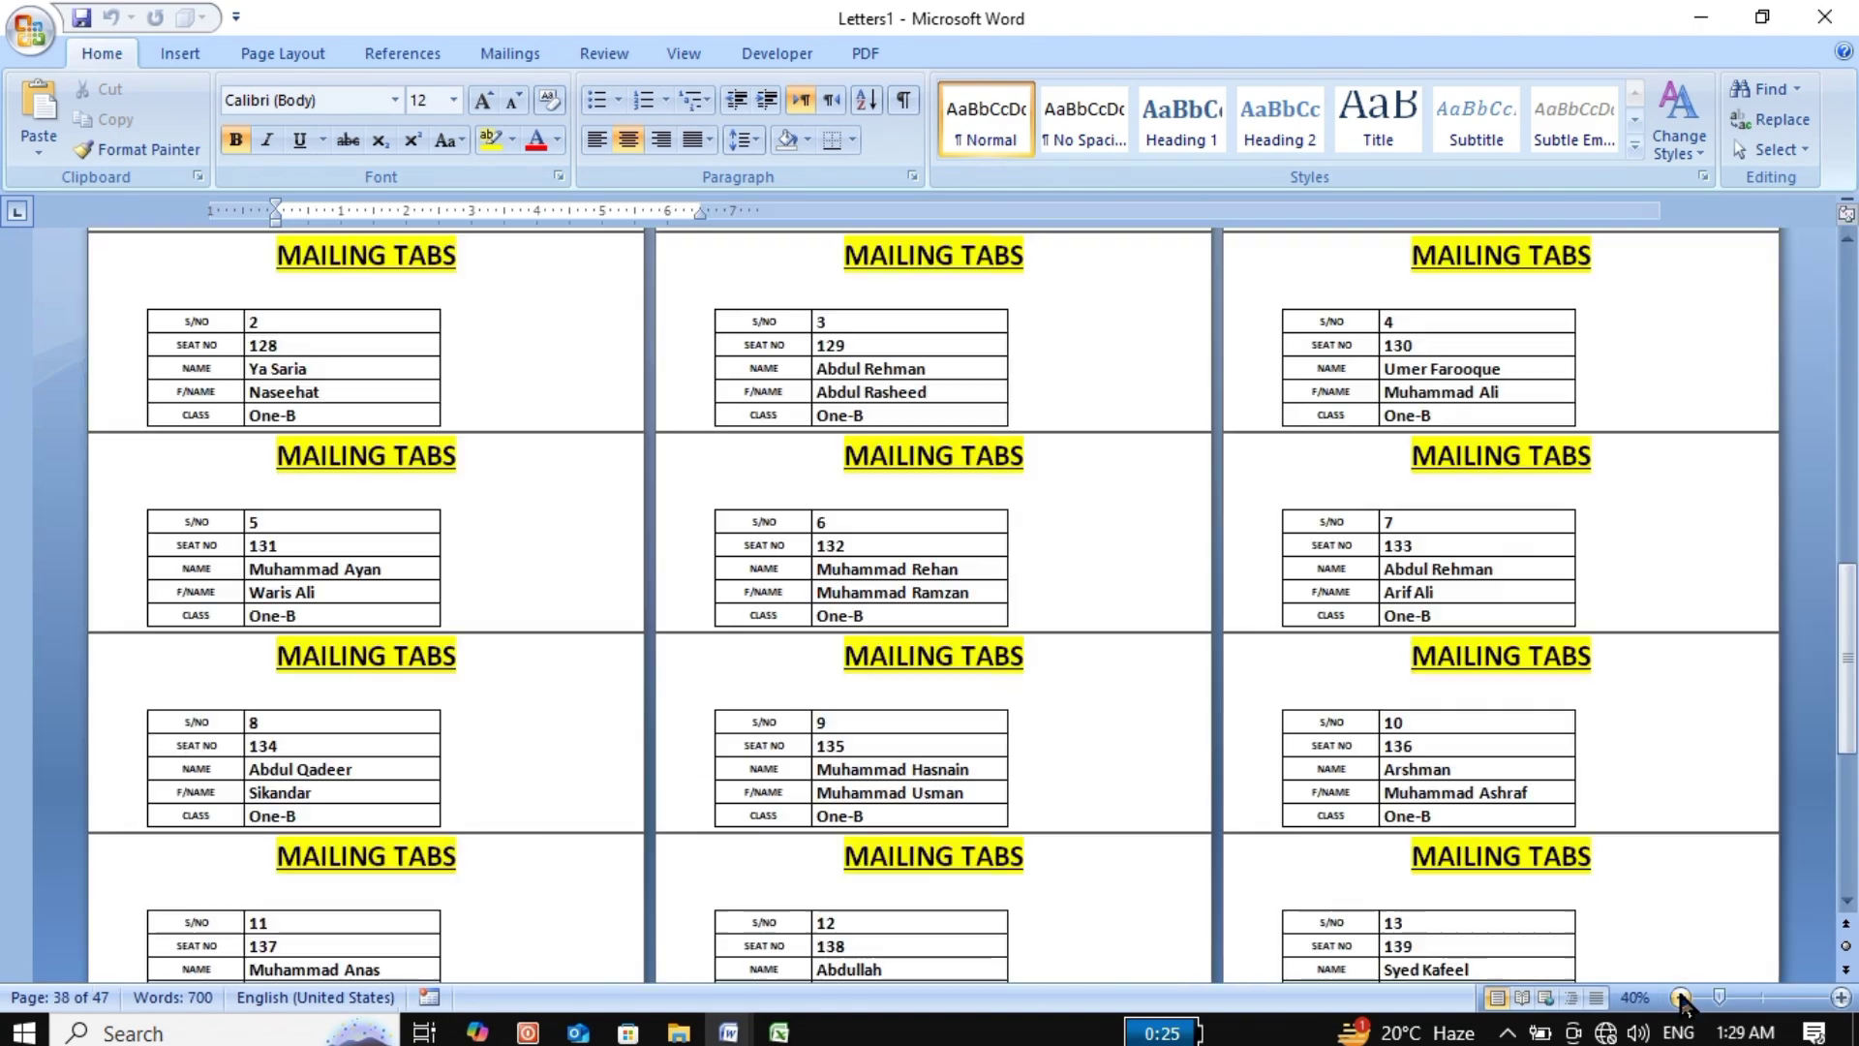
{"action": "left_click", "coordinate": [1683, 998]}
{"action": "left_click", "coordinate": [1682, 998]}
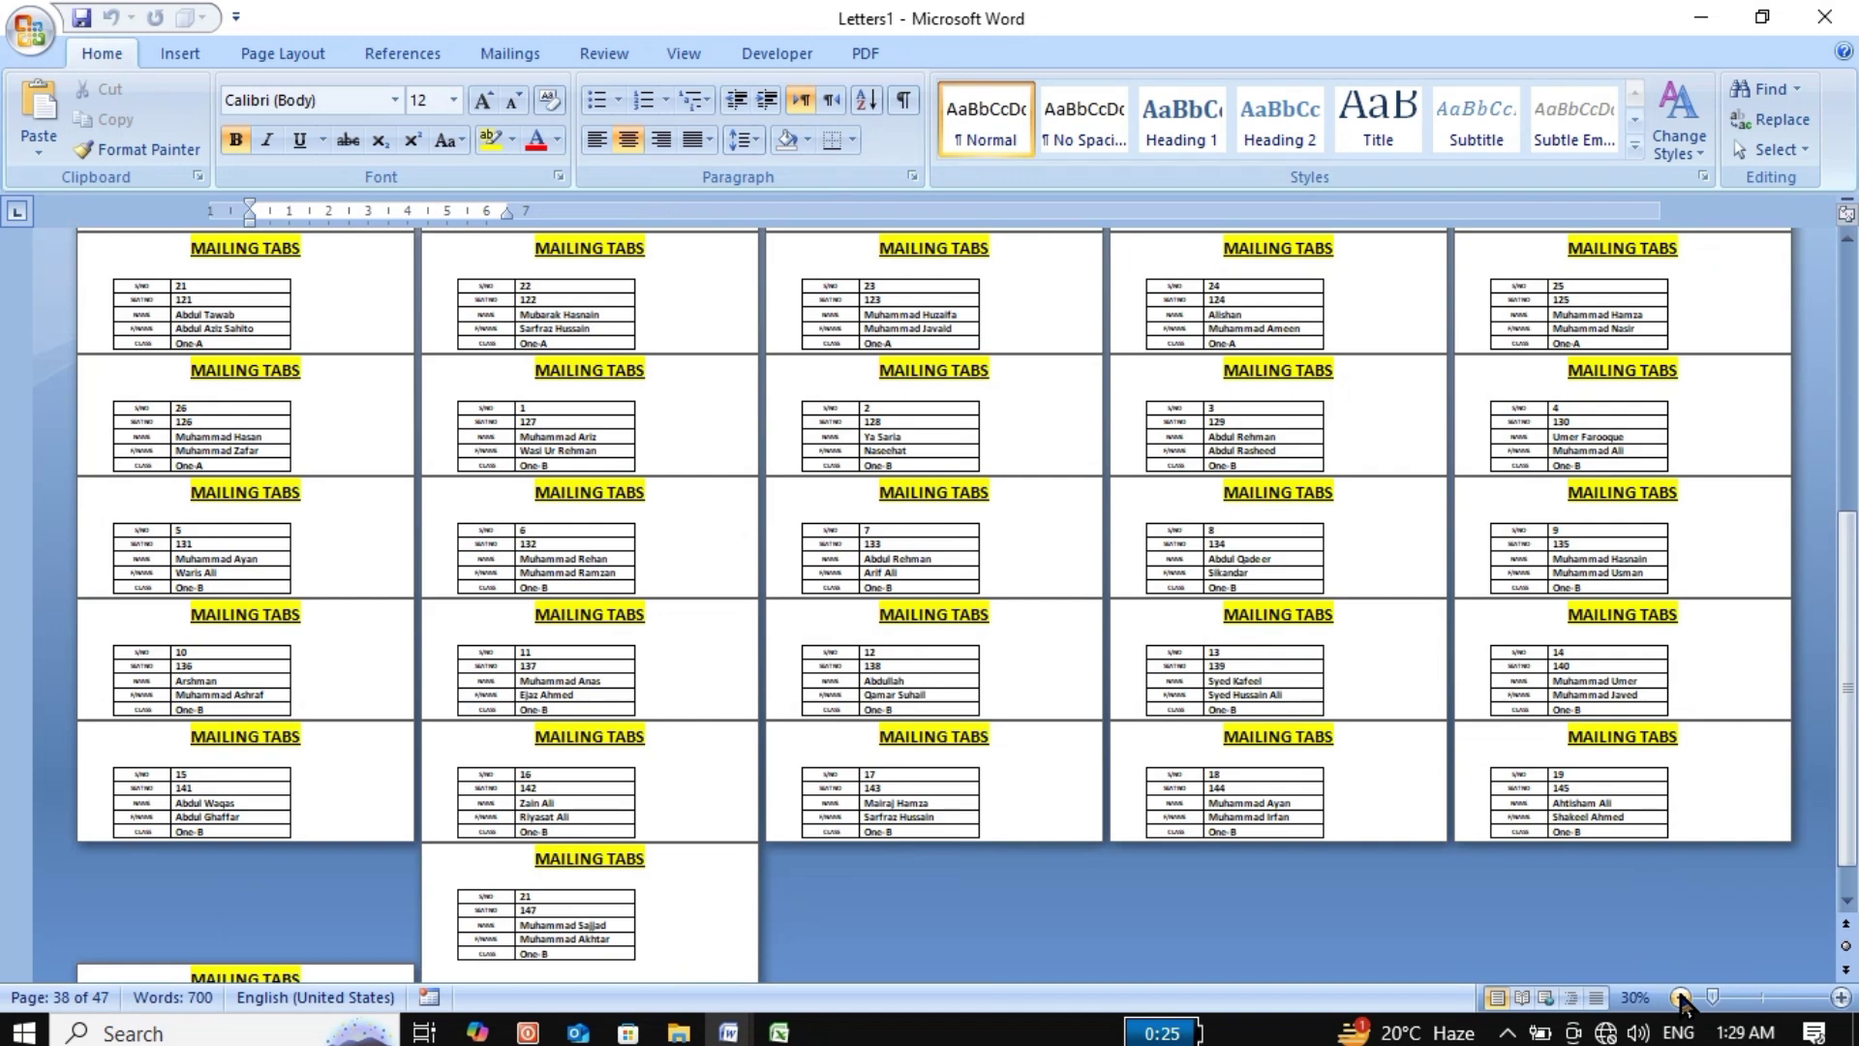